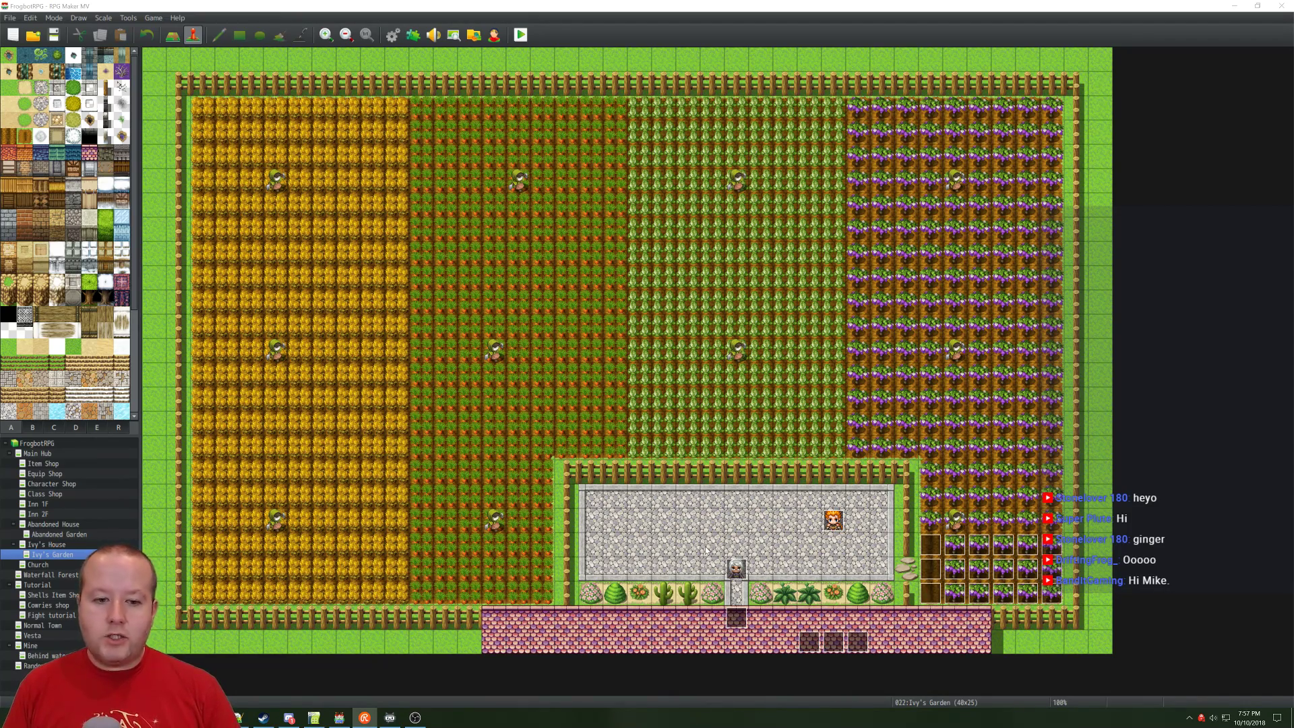
Step: Open the Main Hub map and check the chat console in Streamlabs Chatbot
left_click(40, 453)
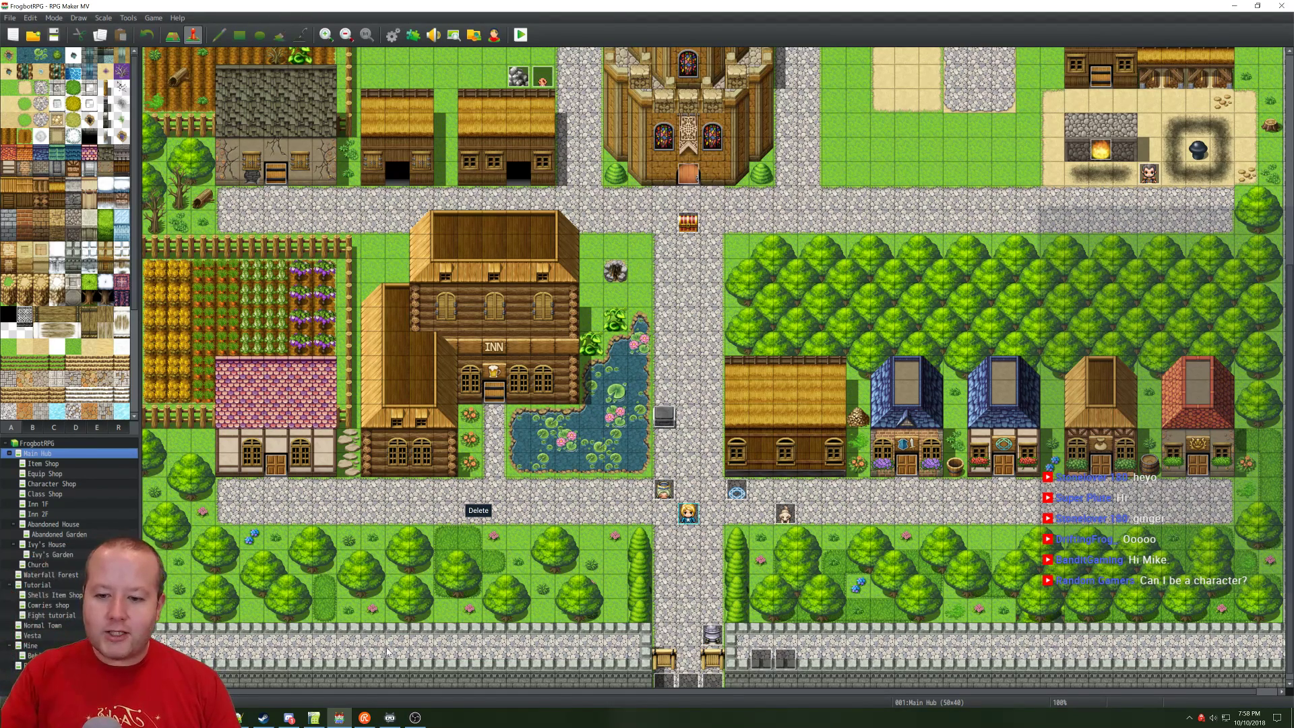
left_click(391, 719)
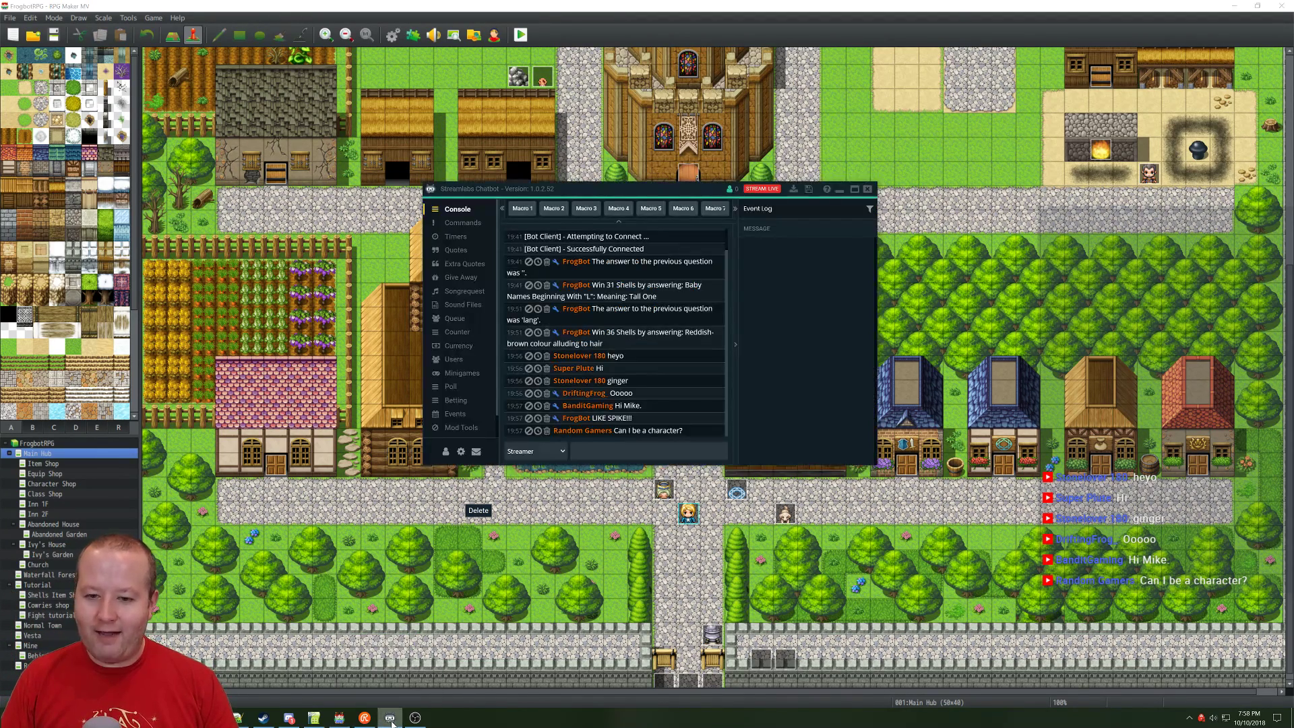
left_click(391, 719)
left_click(391, 719)
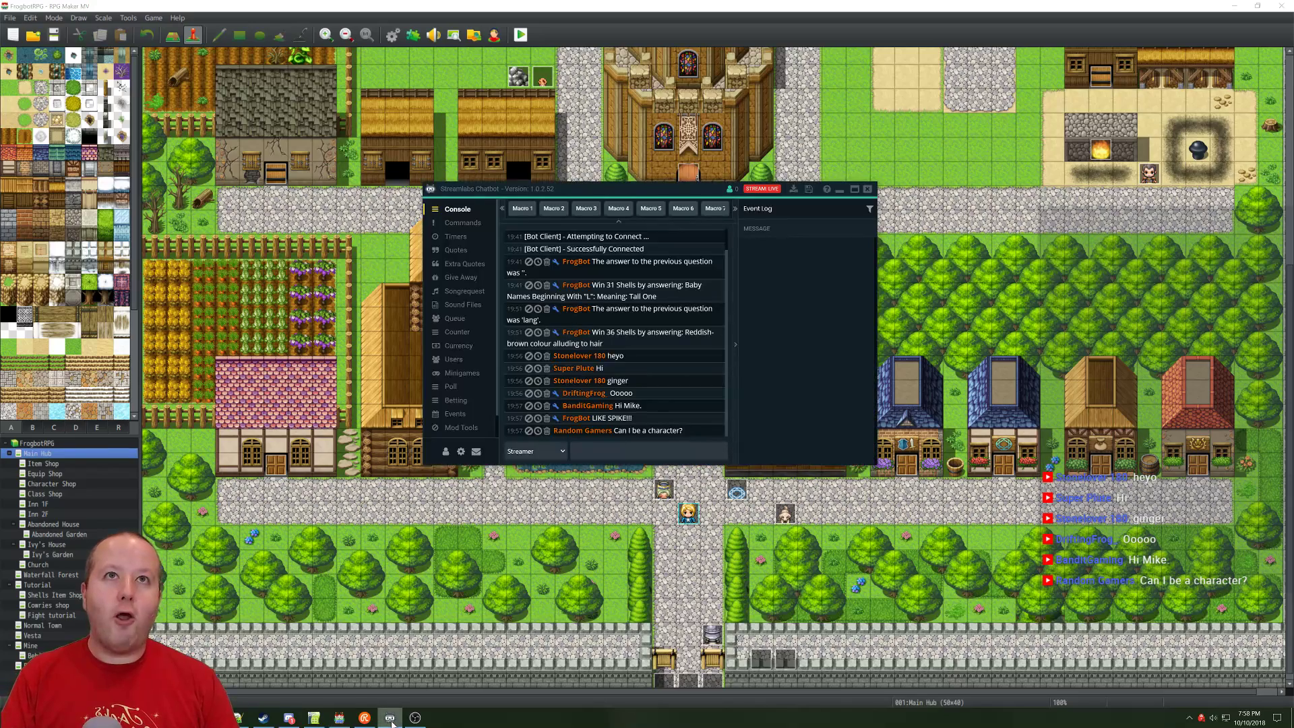
left_click(391, 719)
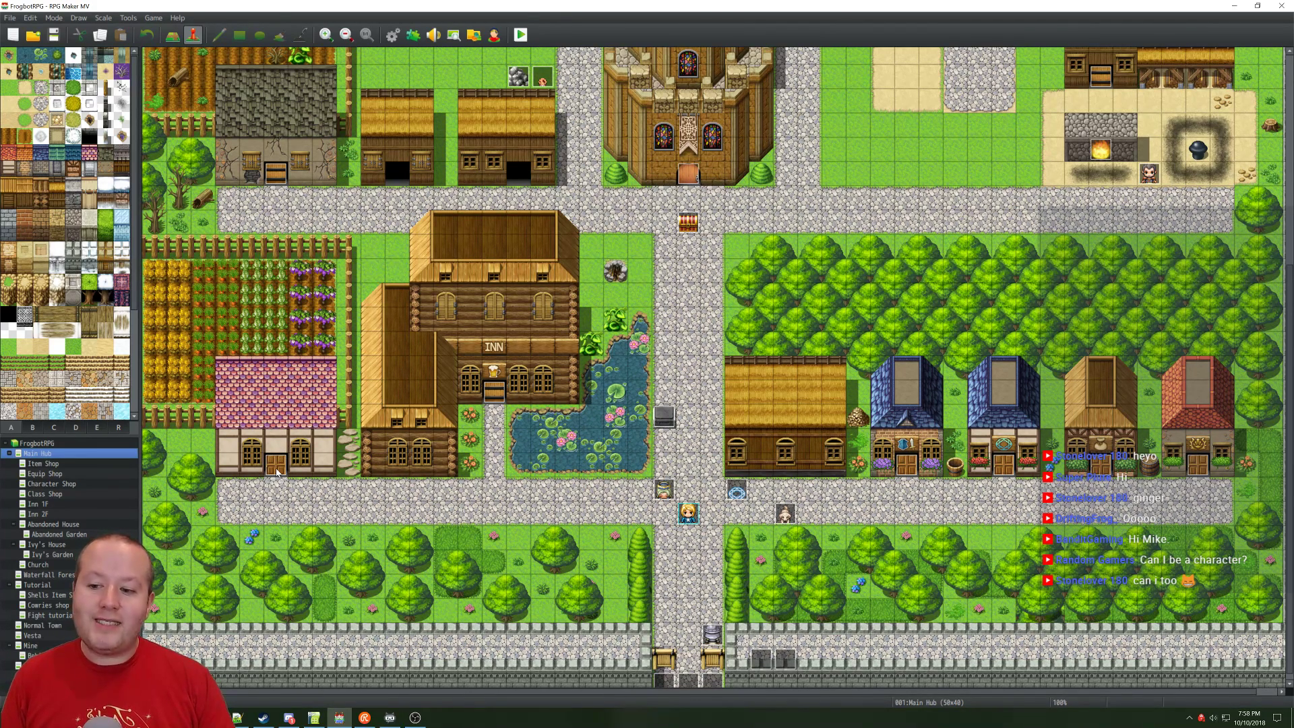
Step: Inspect the Ivy's Door event on the Main Hub map and preview its Open1 sound effect
double_click(276, 472)
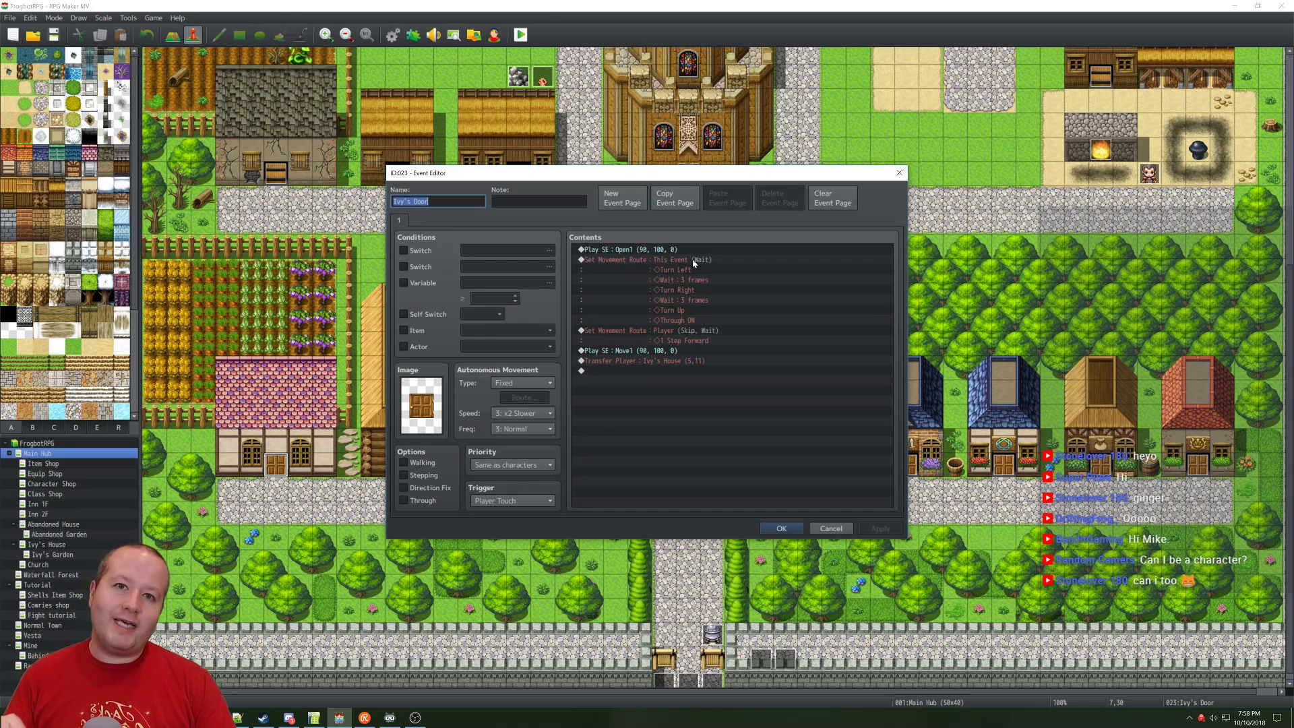
right_click(633, 254)
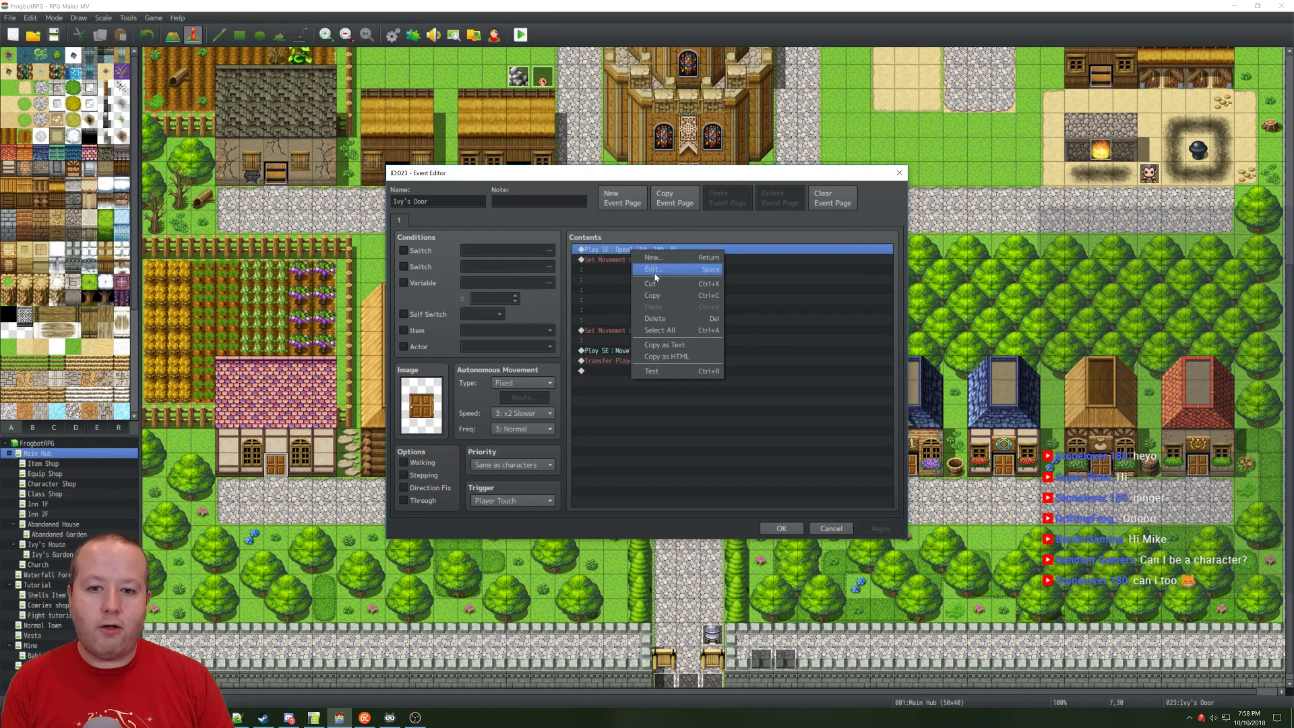
left_click(714, 272)
left_click(792, 275)
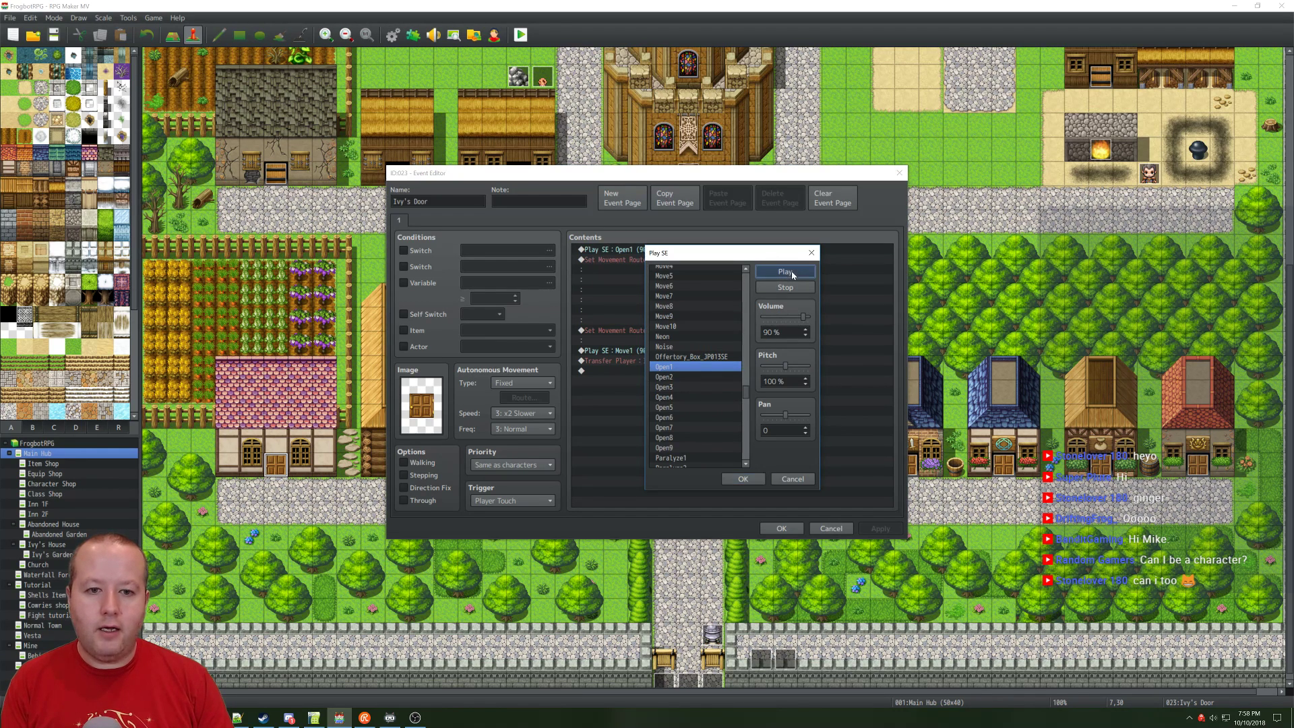
left_click(742, 479)
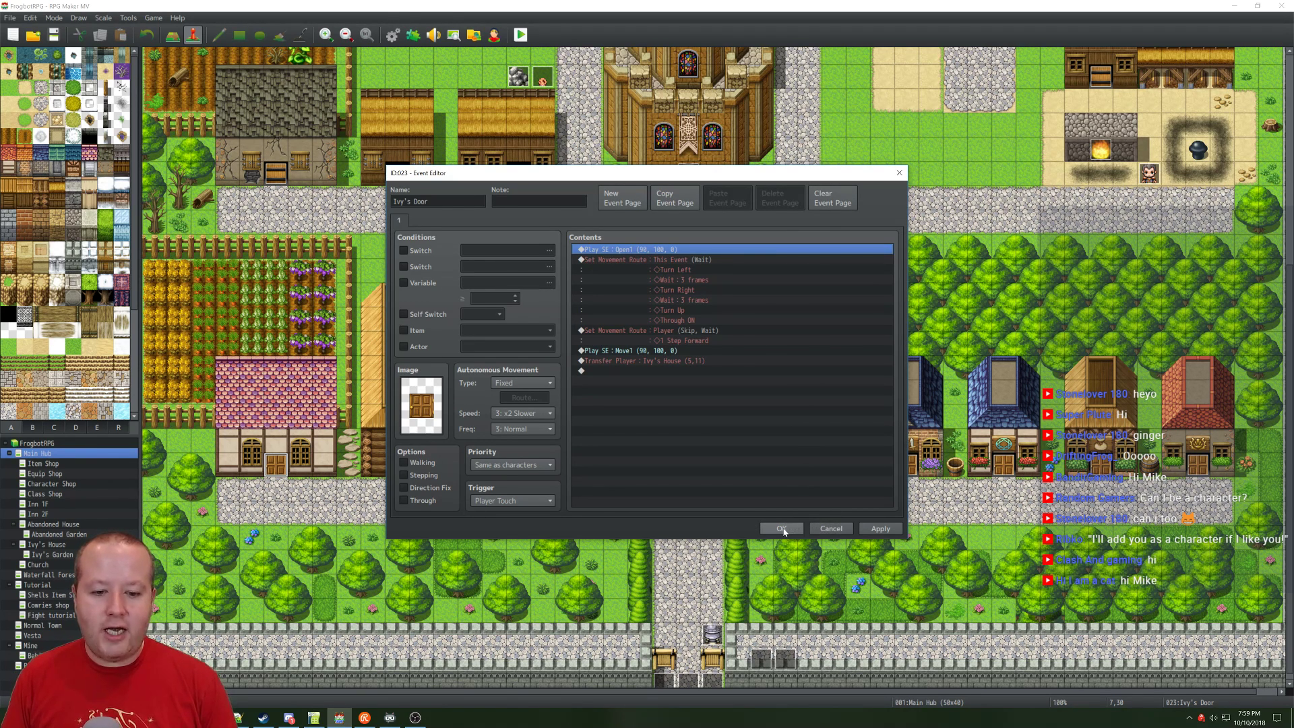
left_click(782, 529)
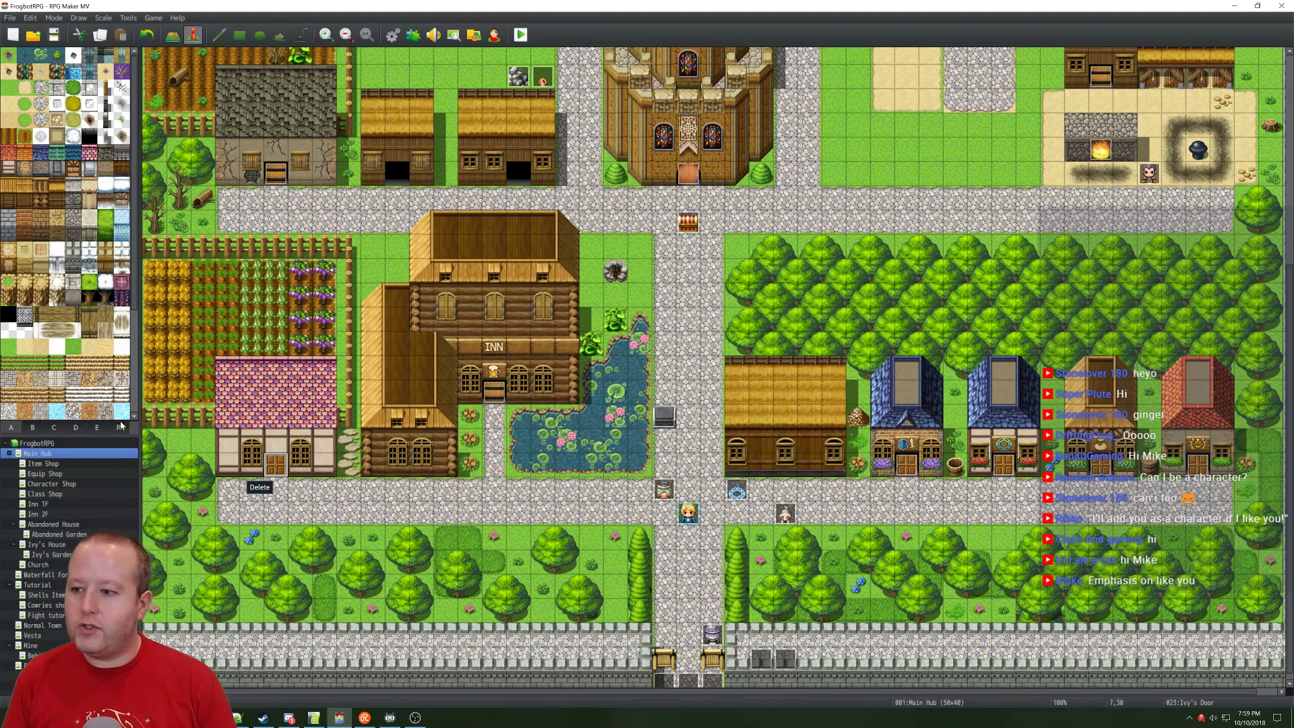
Step: Open the Ivy's House map and examine the dialogue and quest call on the Ivy event's first page
left_click(52, 544)
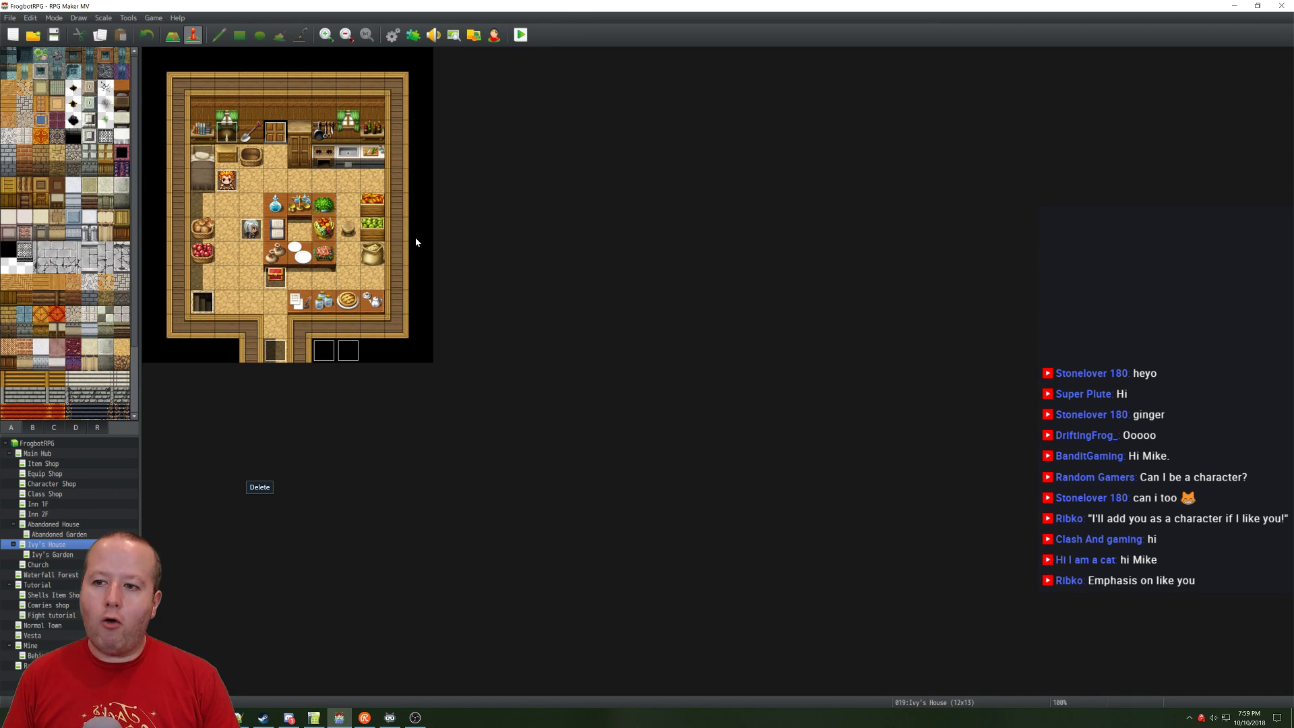
left_click(324, 206)
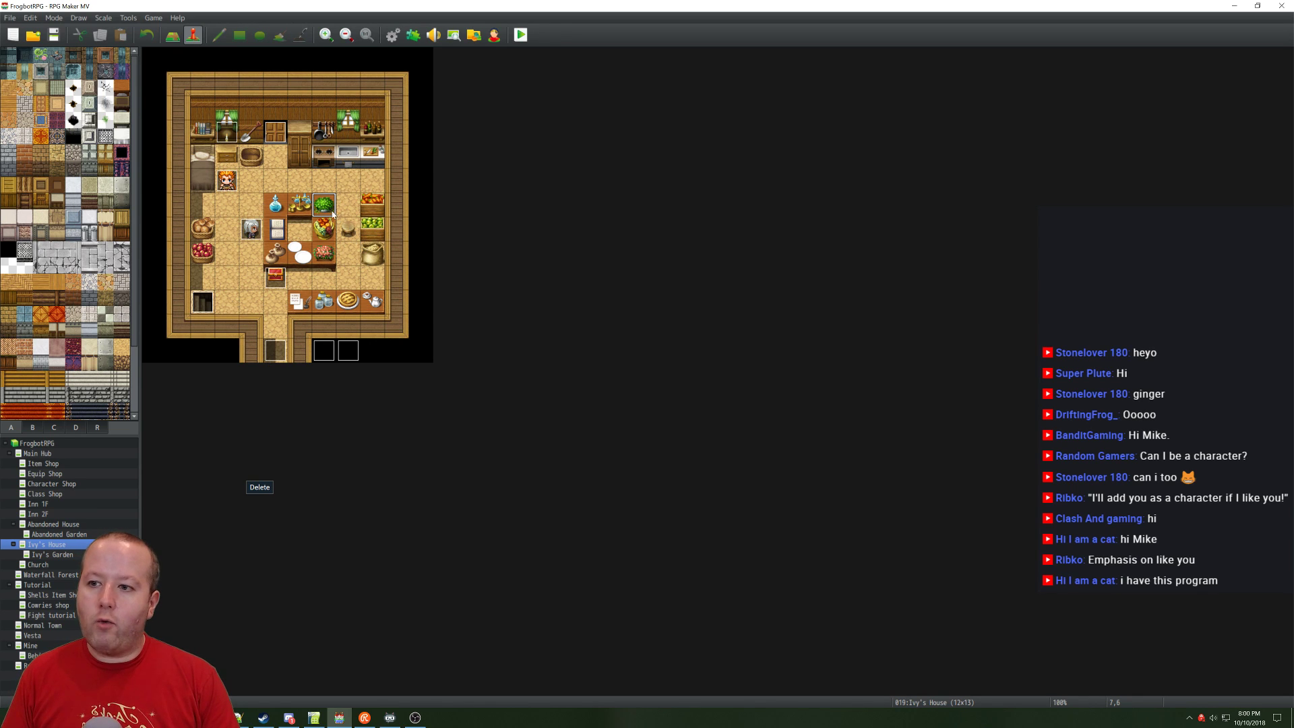
left_click(250, 233)
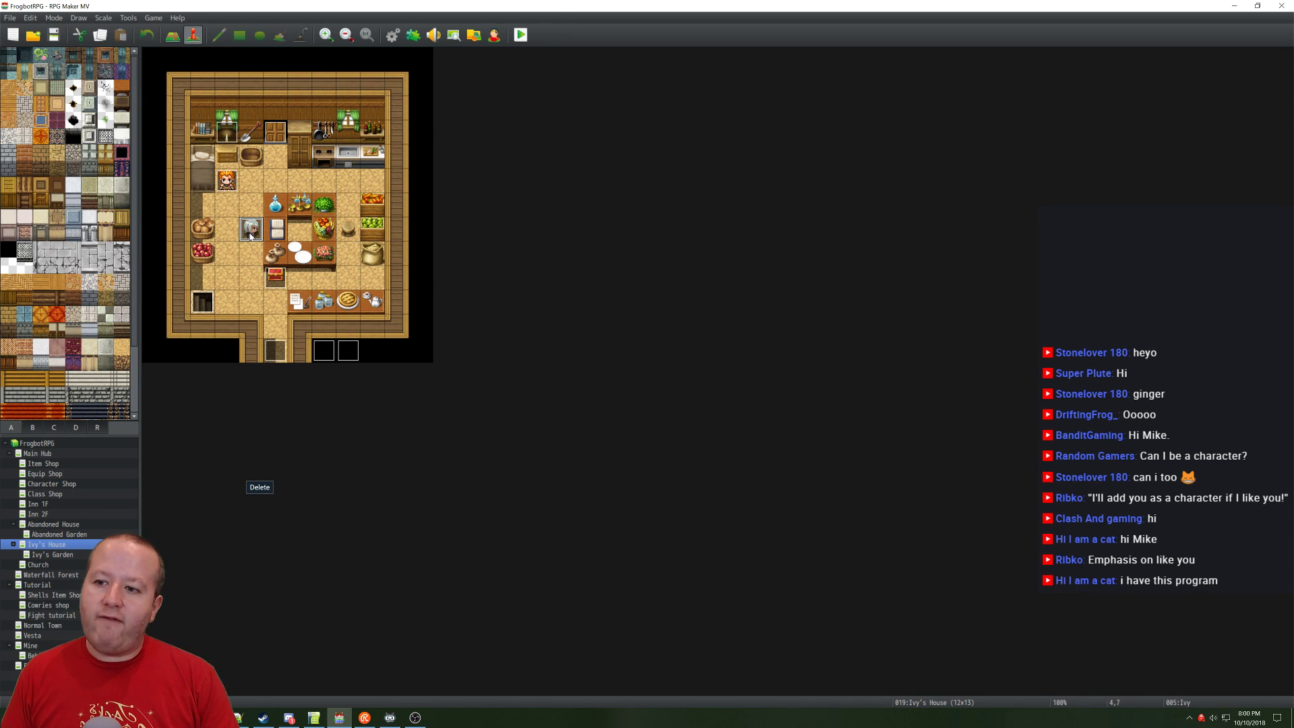
double_click(251, 232)
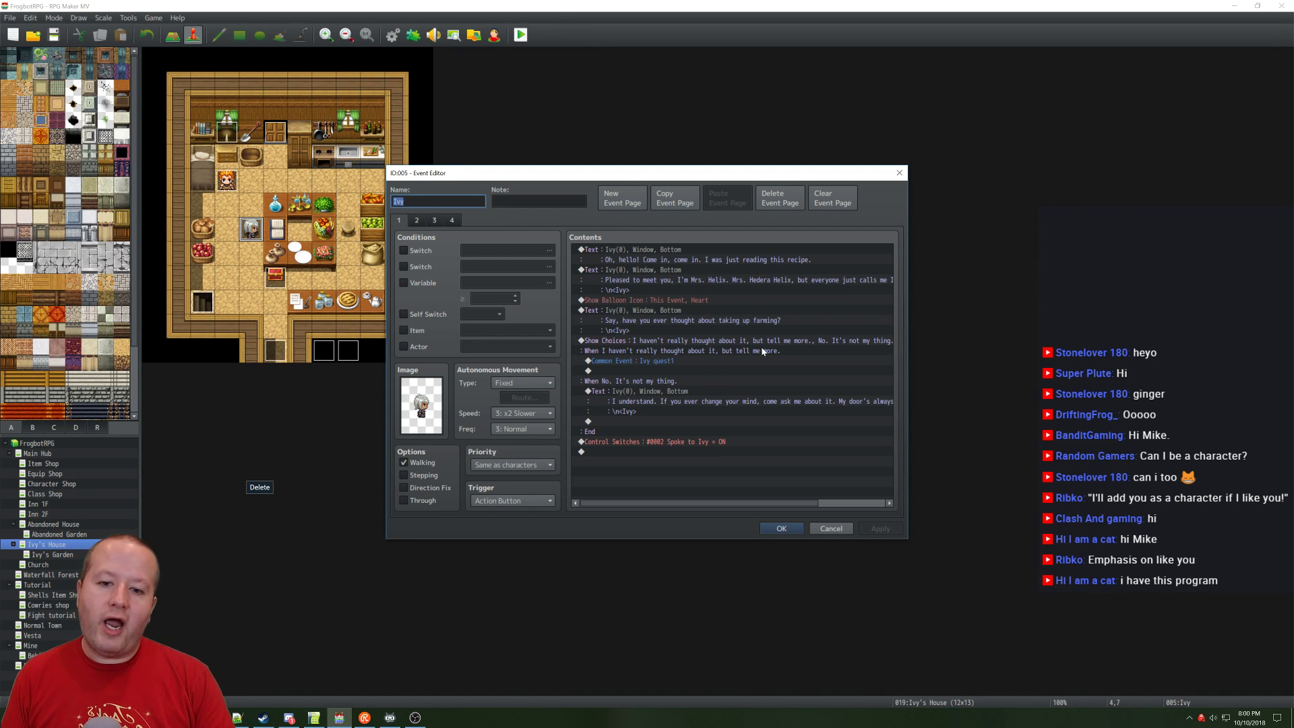
left_click(639, 362)
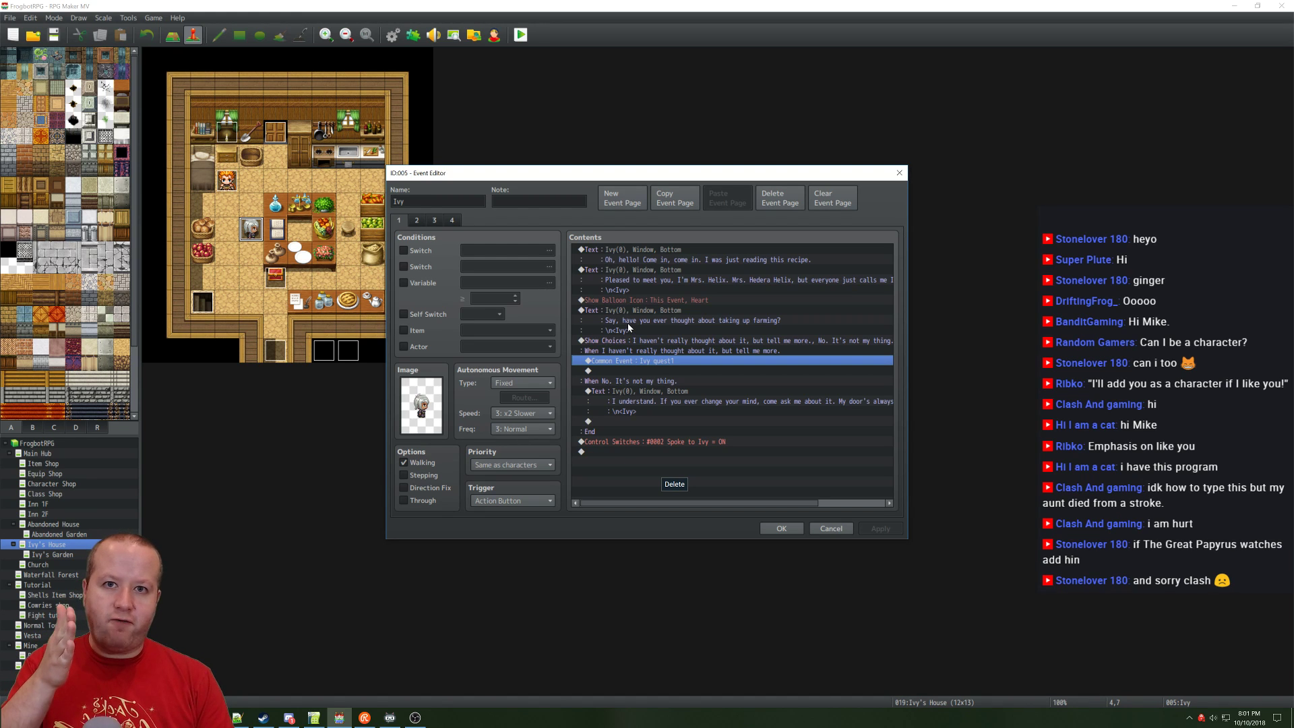
Step: Compare the activation conditions across the four pages of the Ivy event
left_click(452, 221)
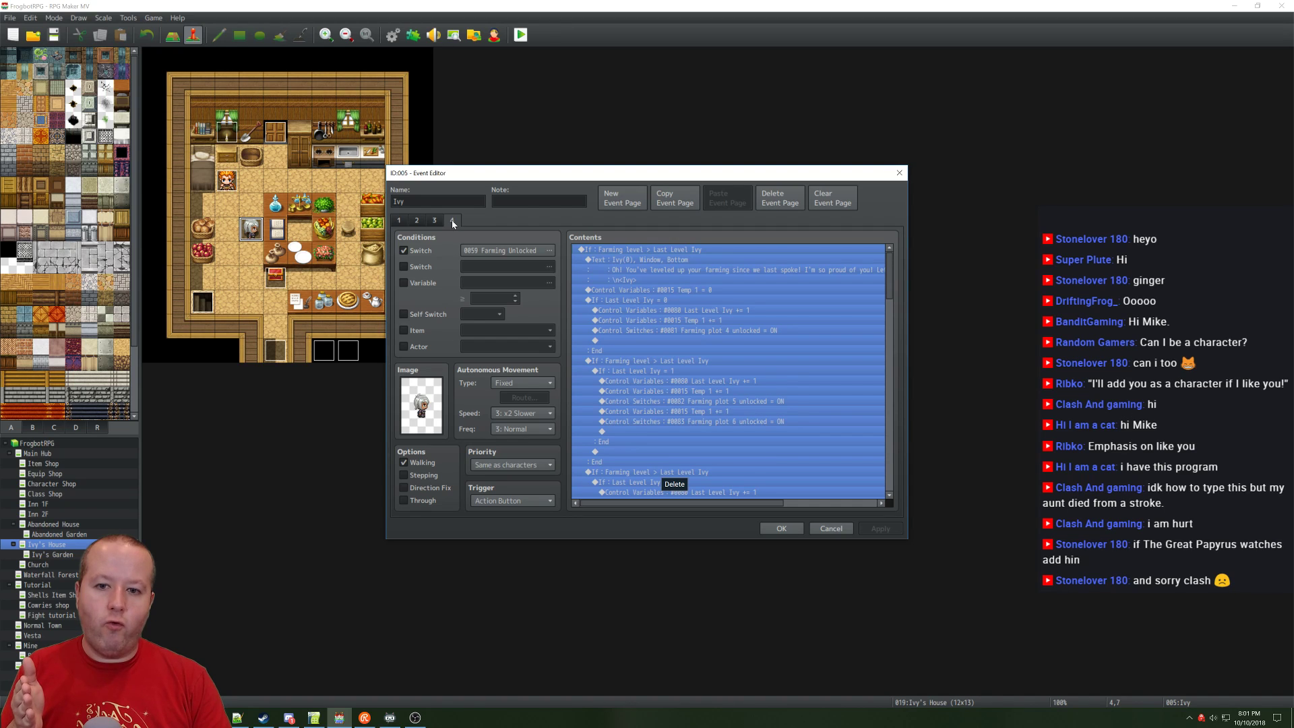
left_click(434, 221)
left_click(416, 220)
left_click(400, 221)
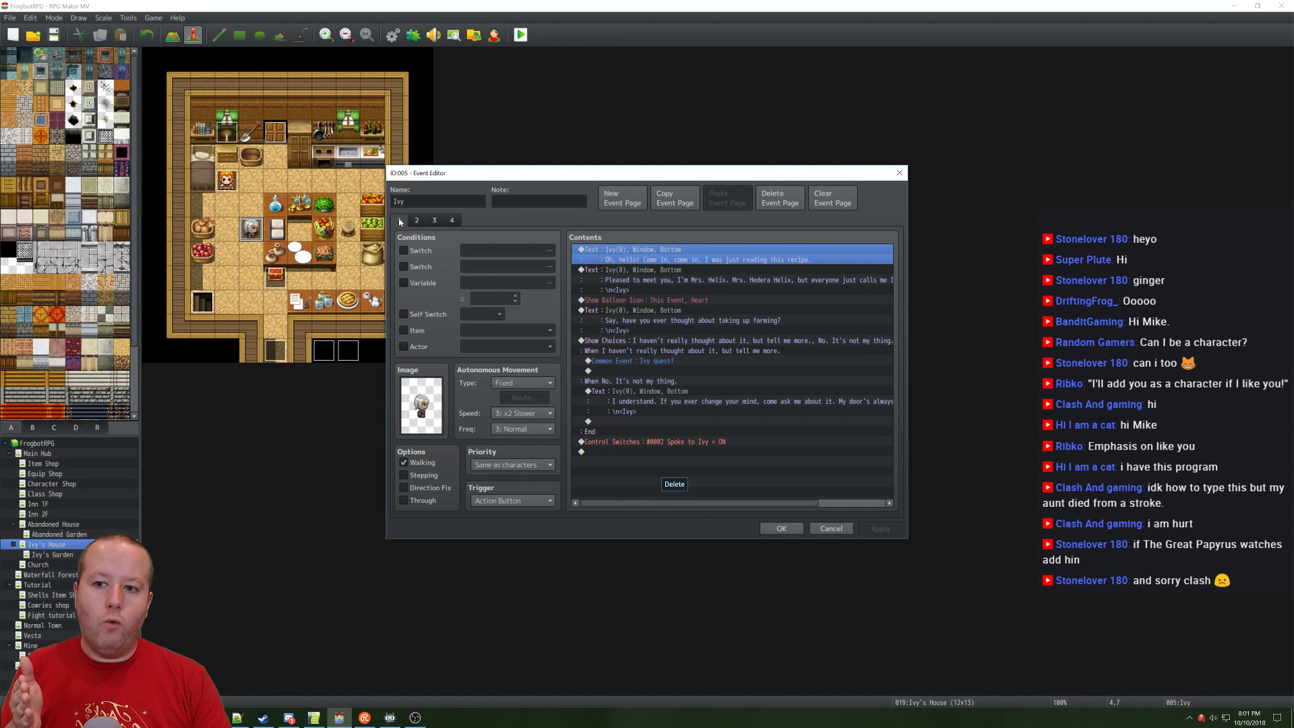
left_click(452, 220)
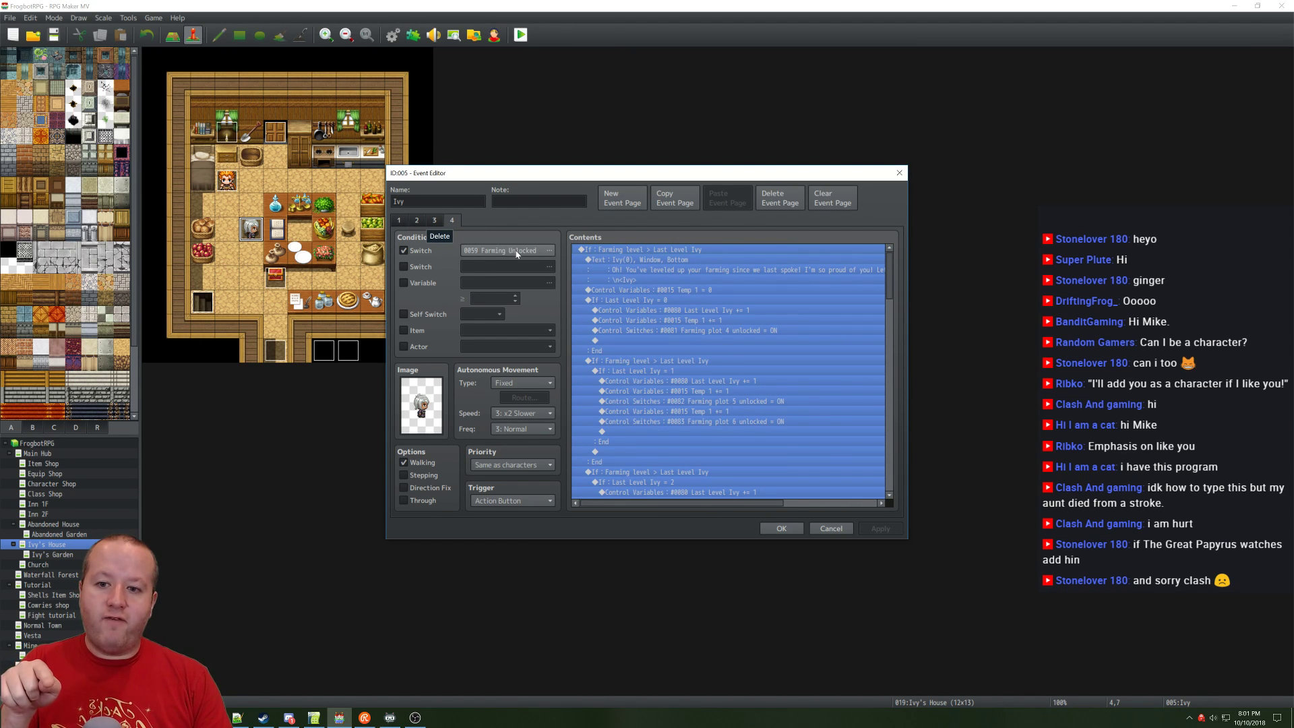
left_click(434, 221)
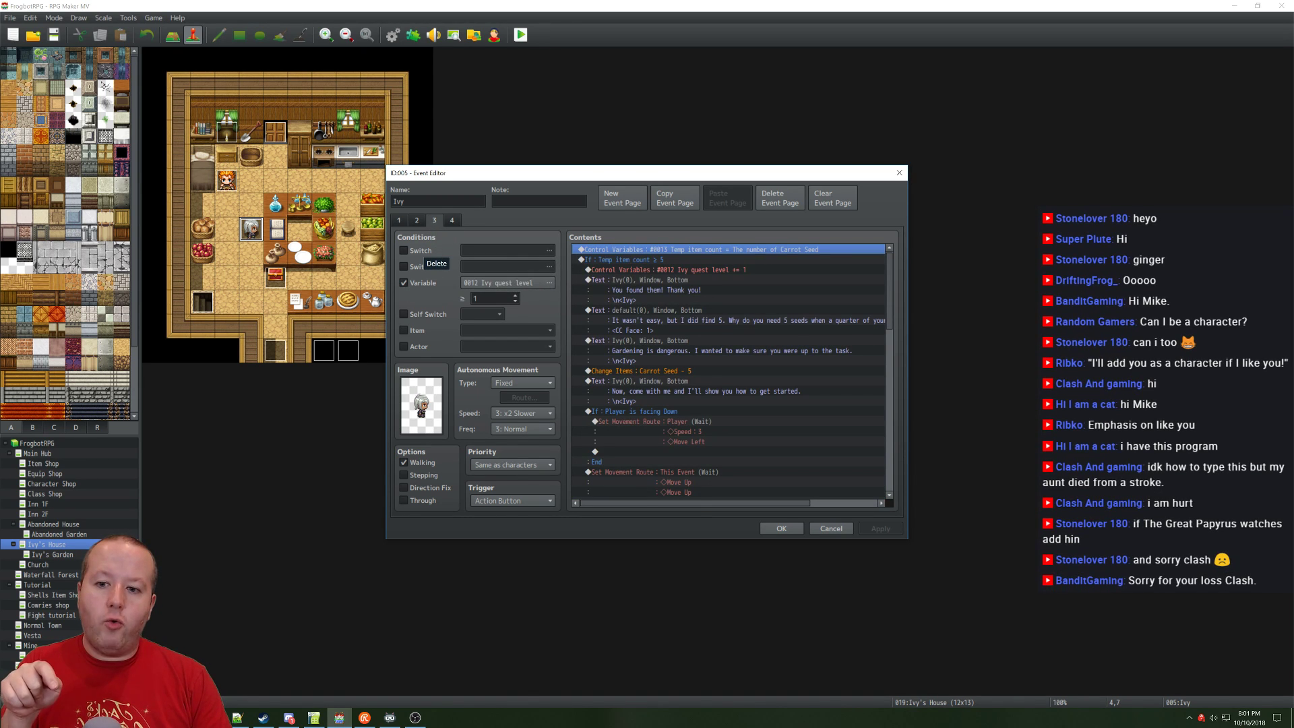
left_click(417, 221)
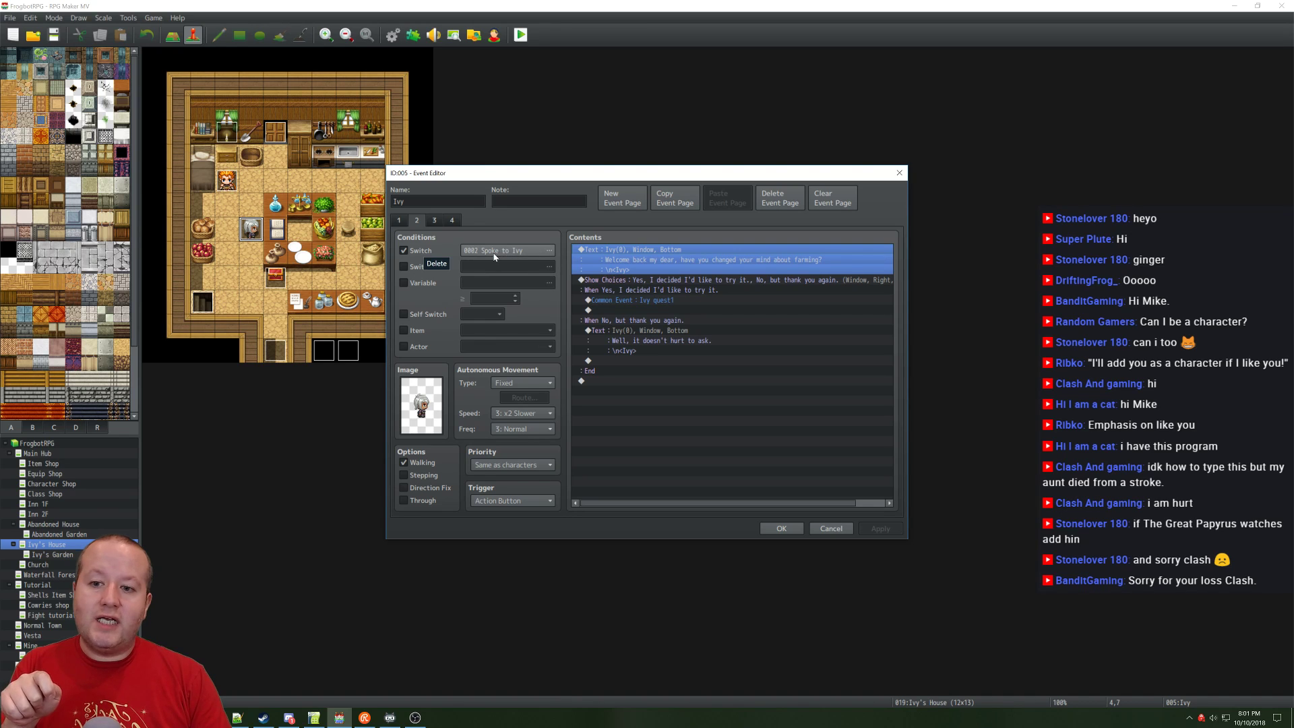
left_click(405, 222)
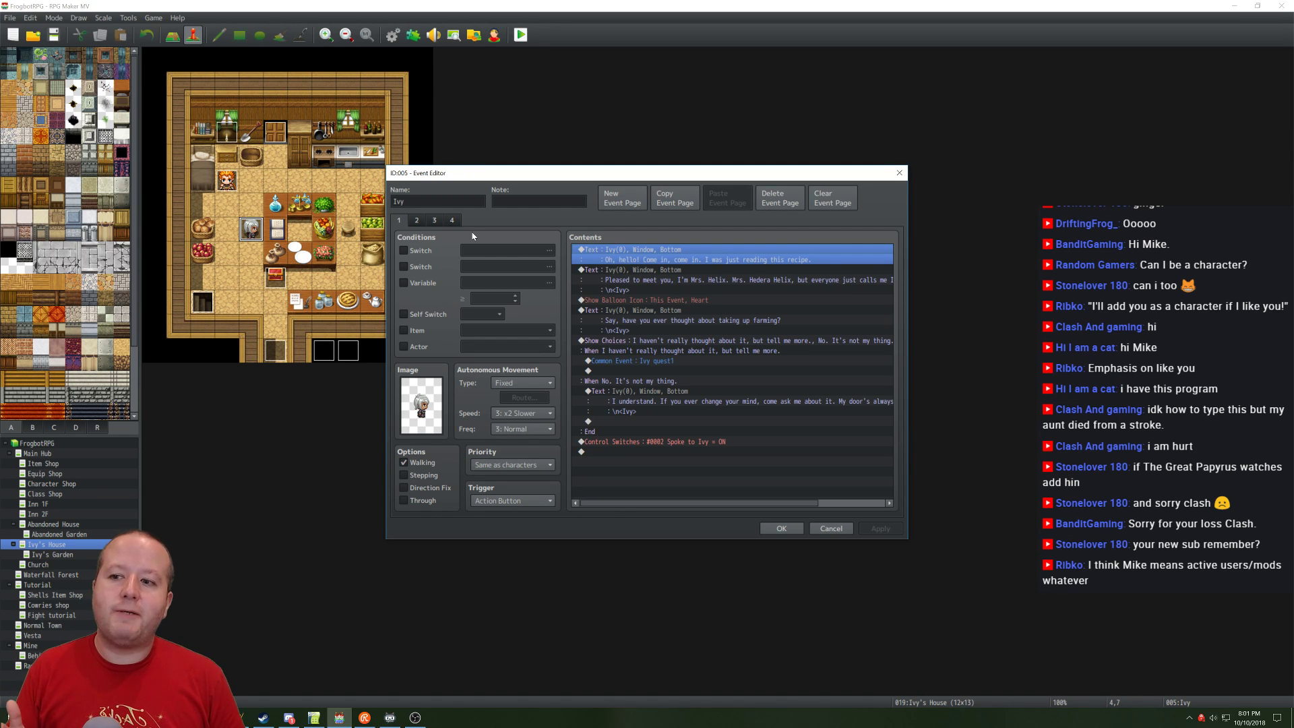
Step: Review the commands on the Ivy event's second and third pages through to the end, and close the event
left_click(417, 220)
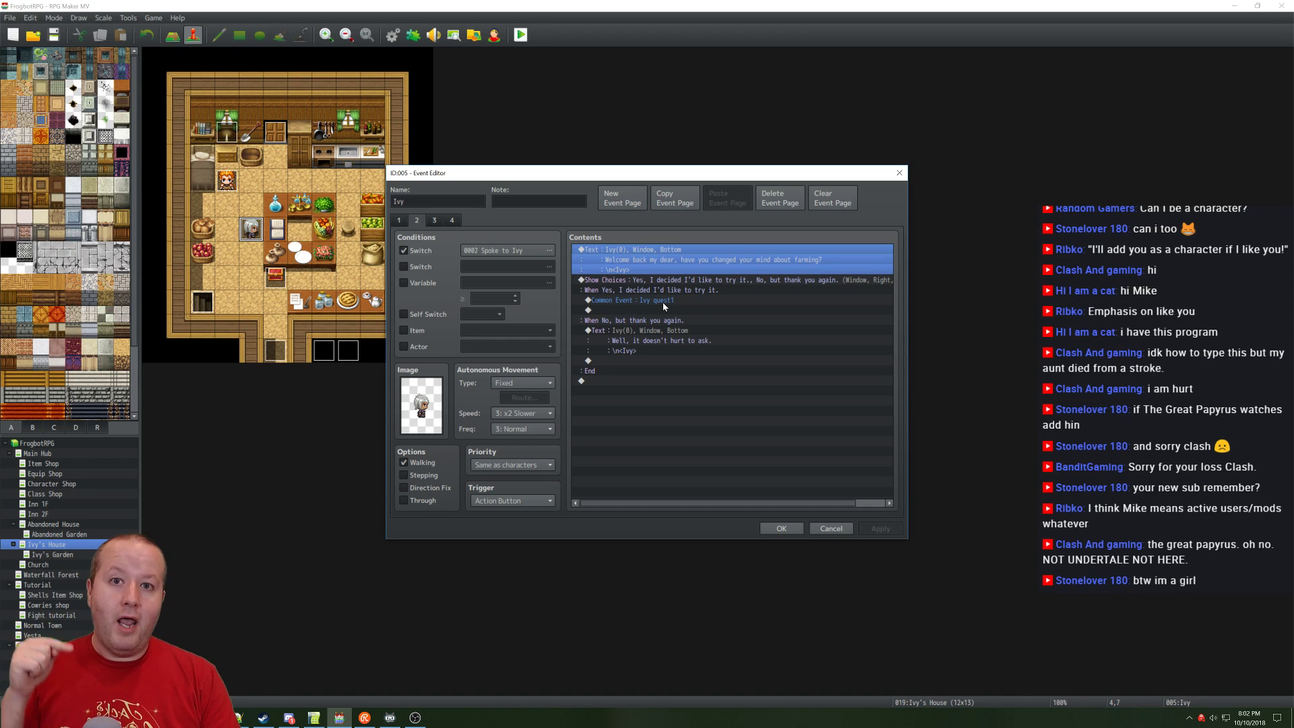
left_click(432, 221)
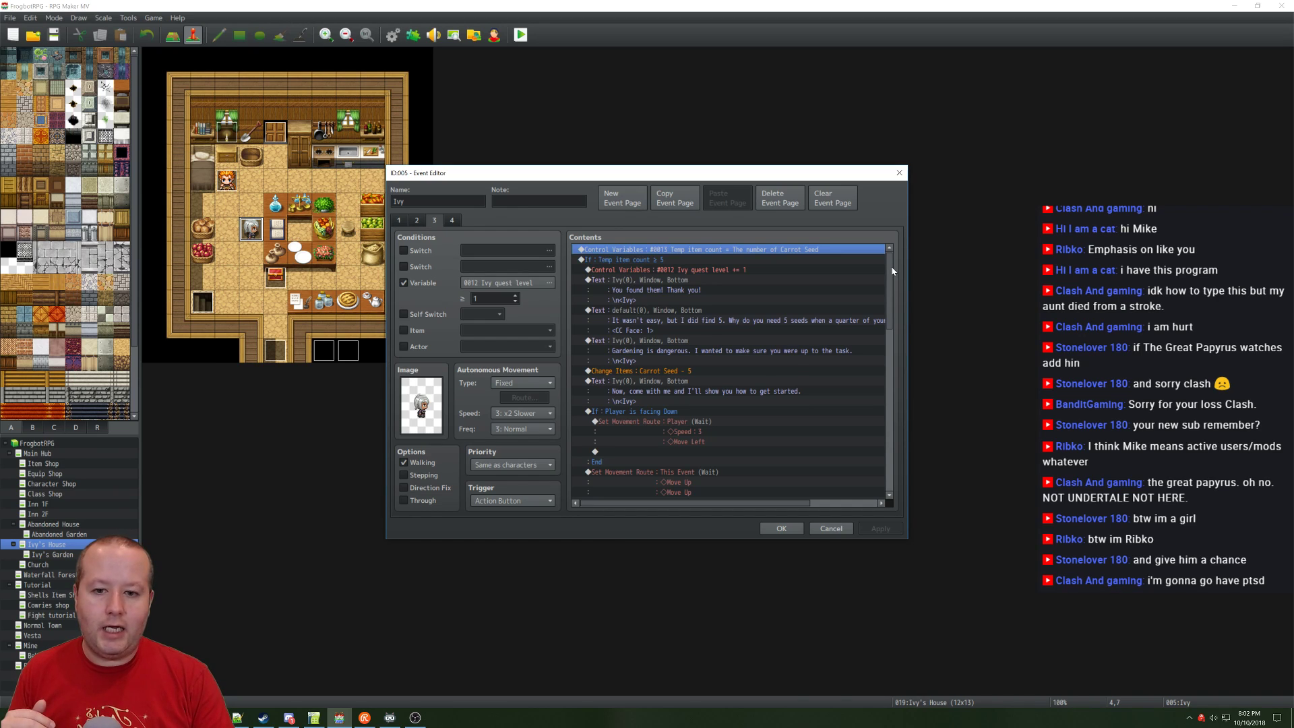
scroll(892, 272, "down", 1)
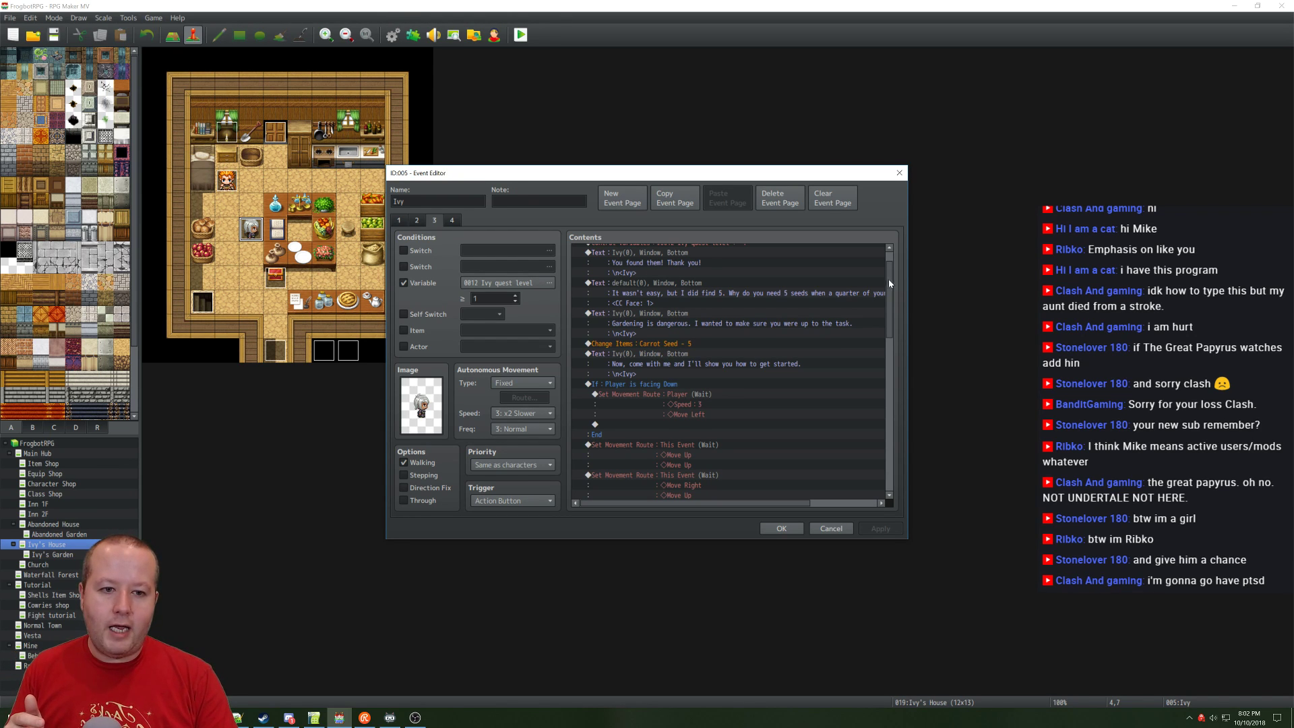
scroll(757, 335, "down", 4)
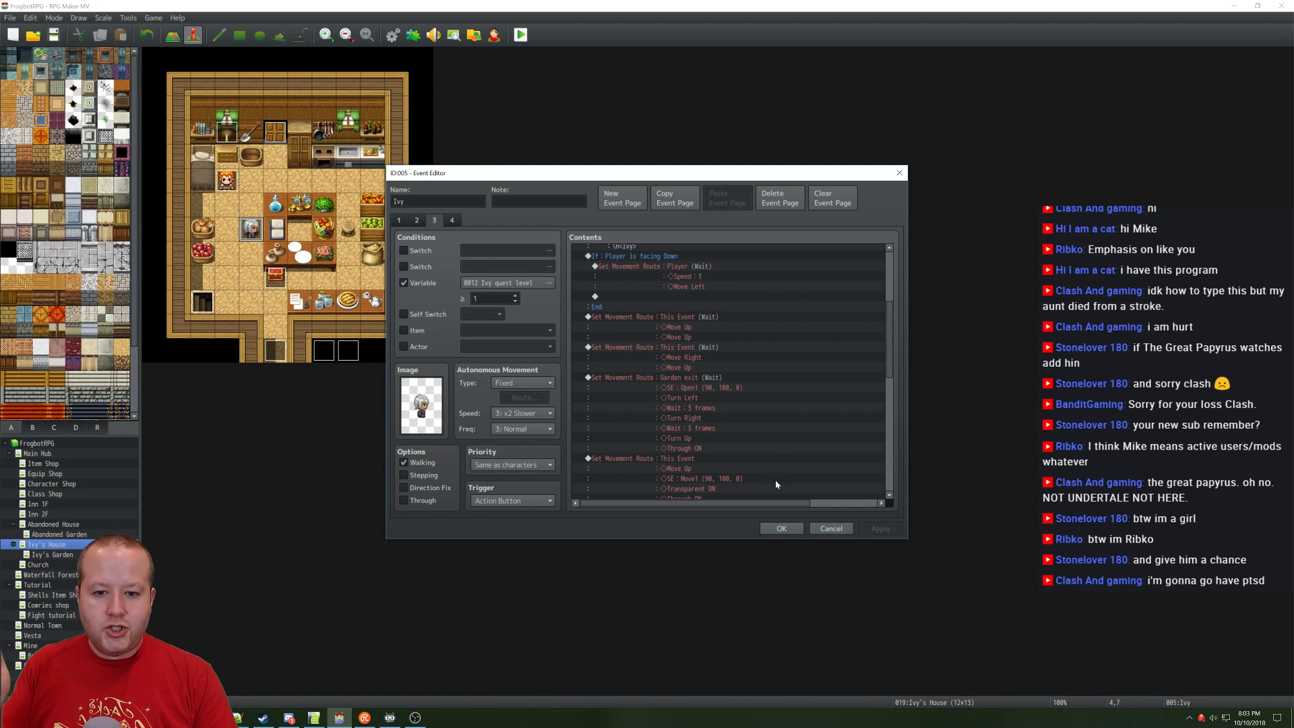
left_click_drag(890, 328, 880, 445)
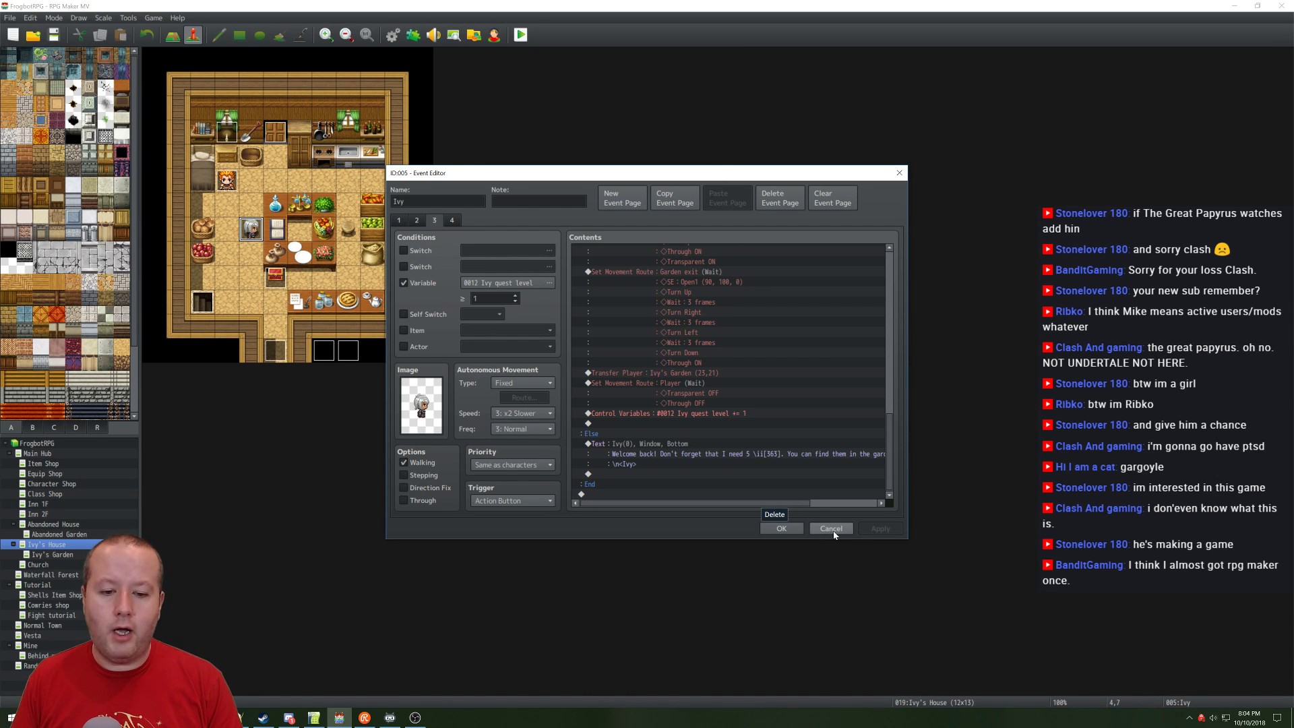
left_click(781, 529)
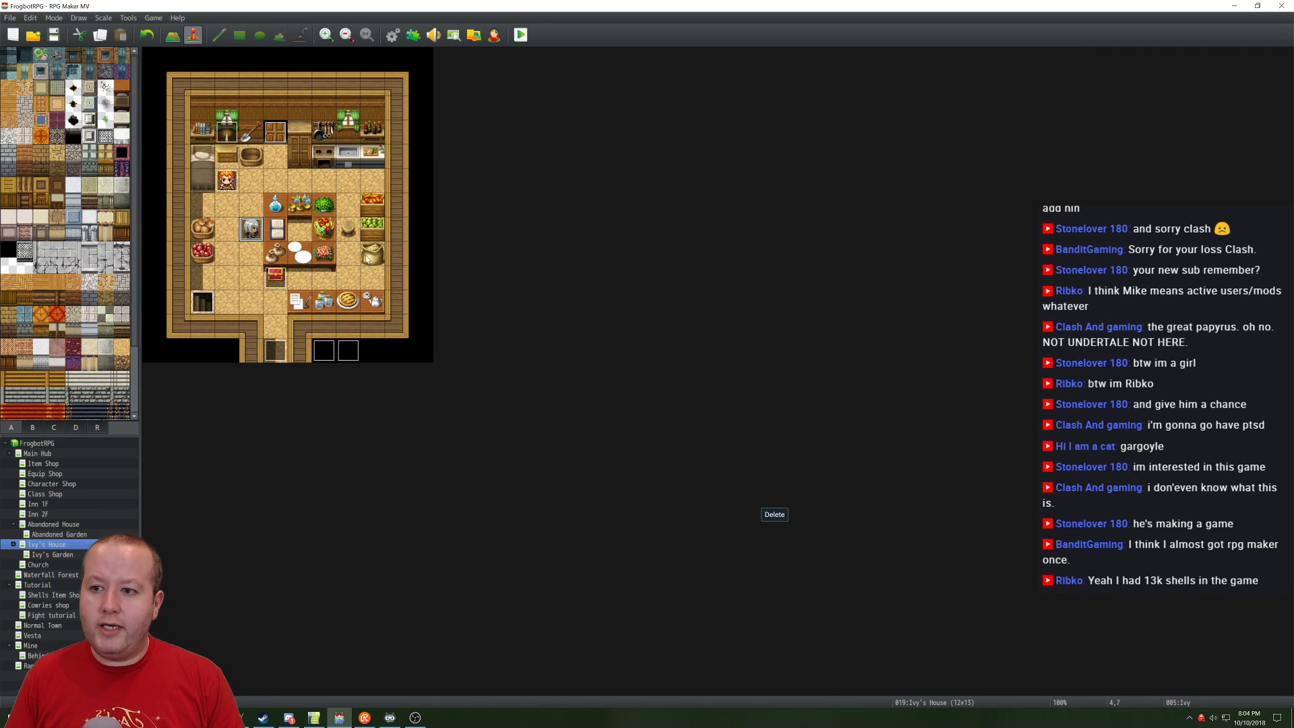
left_click(390, 717)
left_click(390, 717)
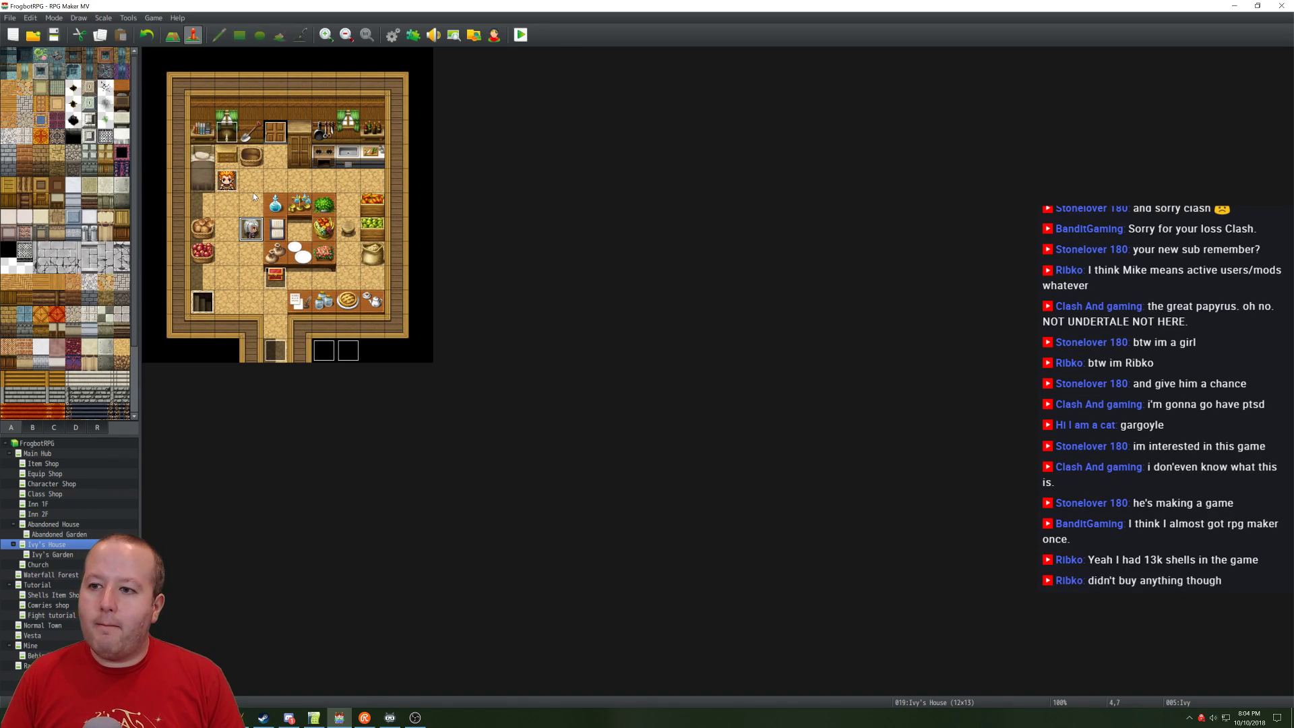
Step: Open the Ivy's Garden map and read through the autorun commands on the first page of its Ivy event
left_click(60, 554)
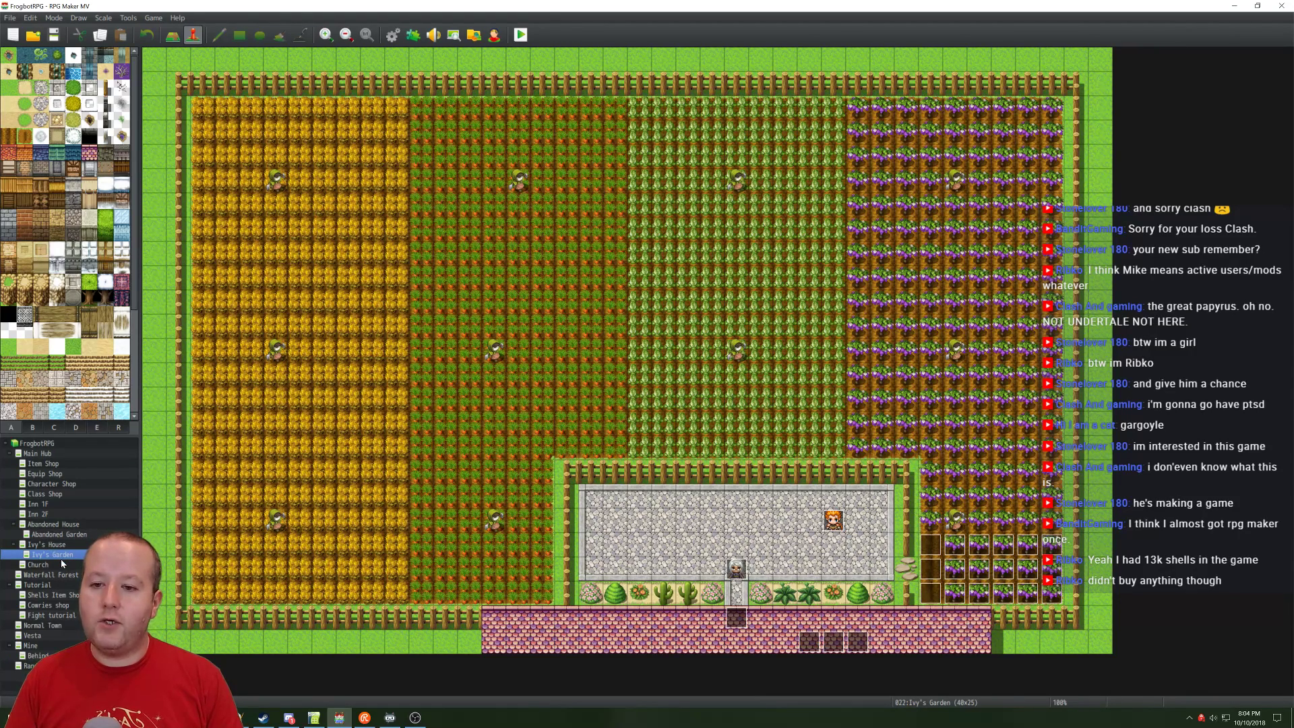
double_click(738, 570)
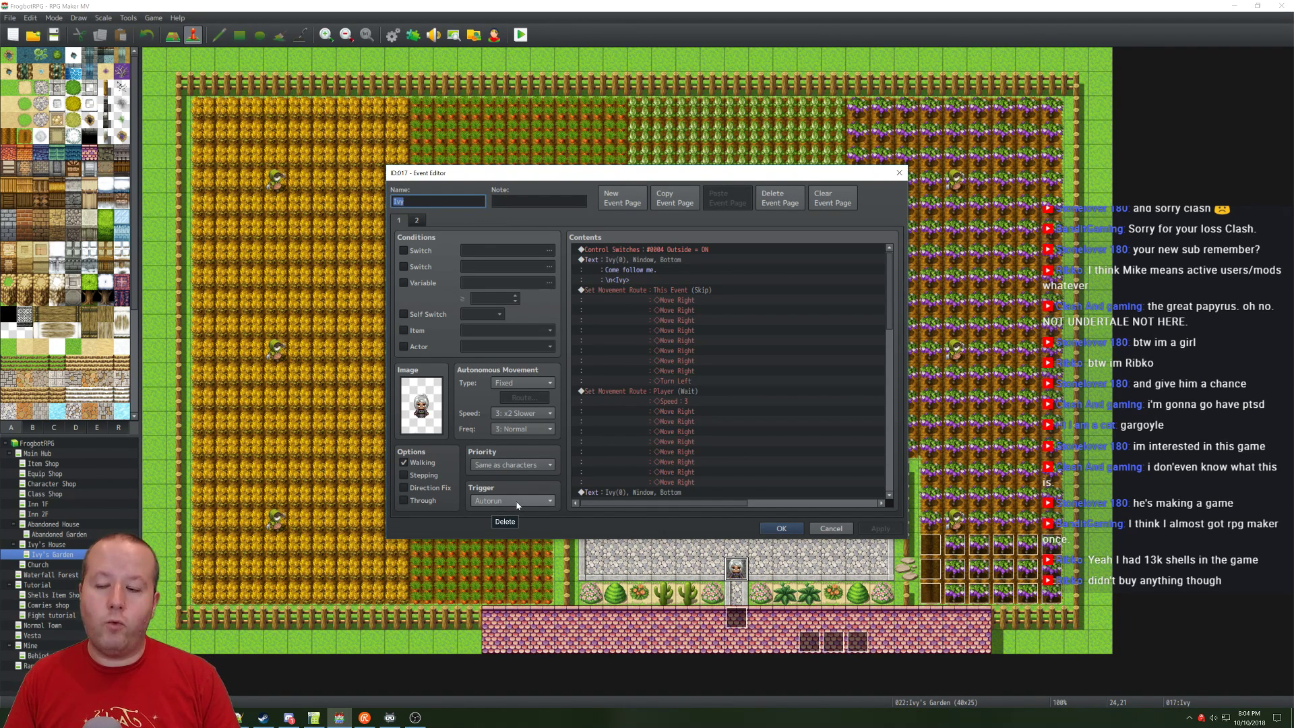
mouse_move(519, 504)
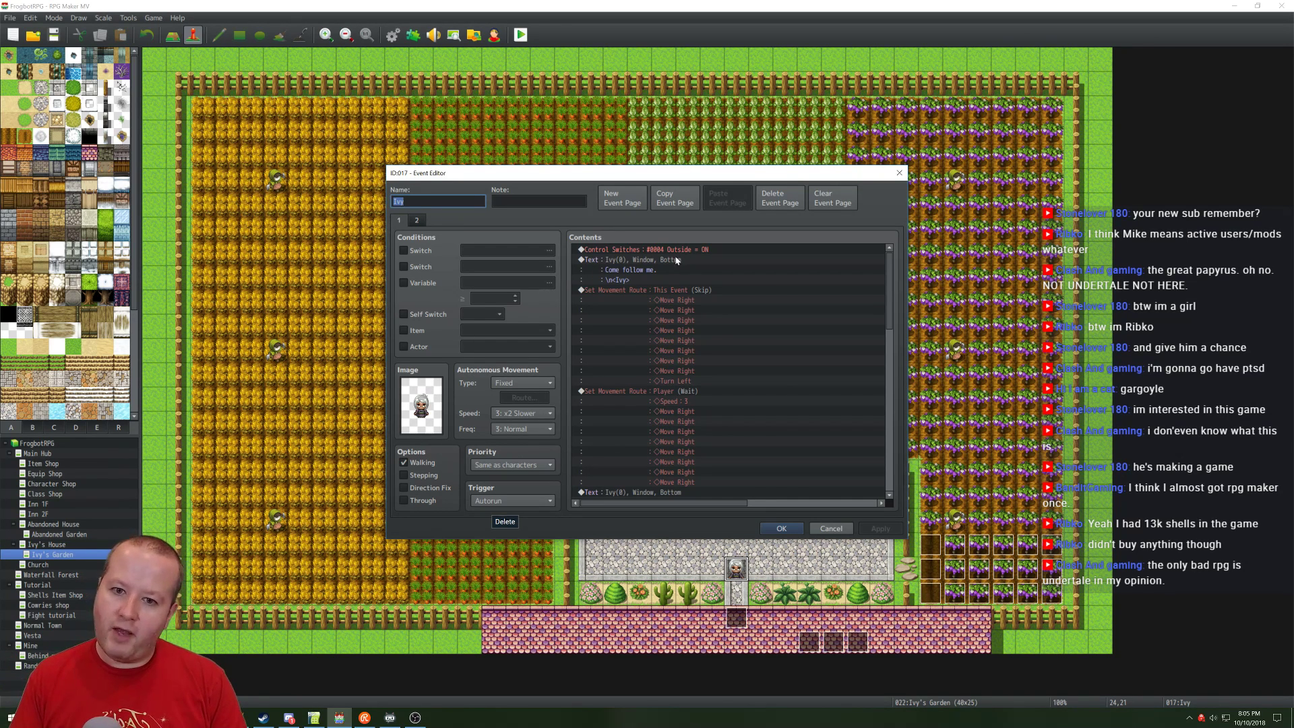
scroll(688, 300, "down", 5)
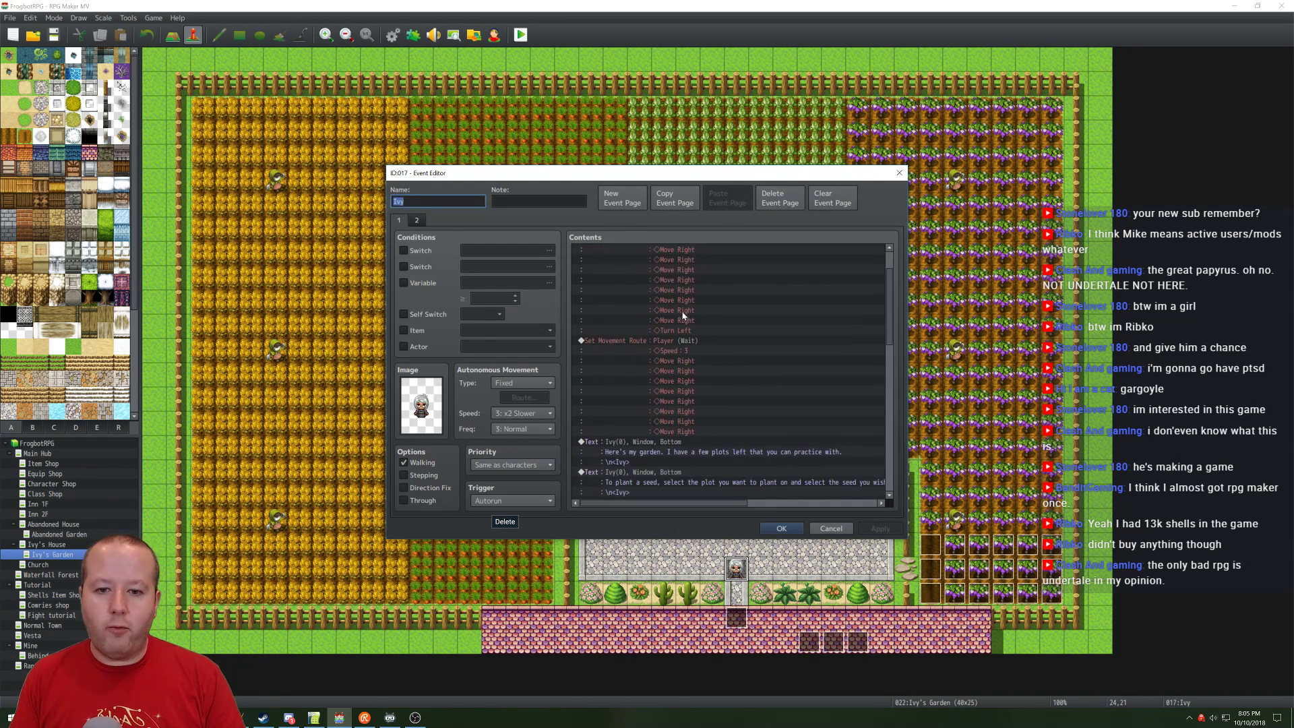
scroll(676, 321, "down", 4)
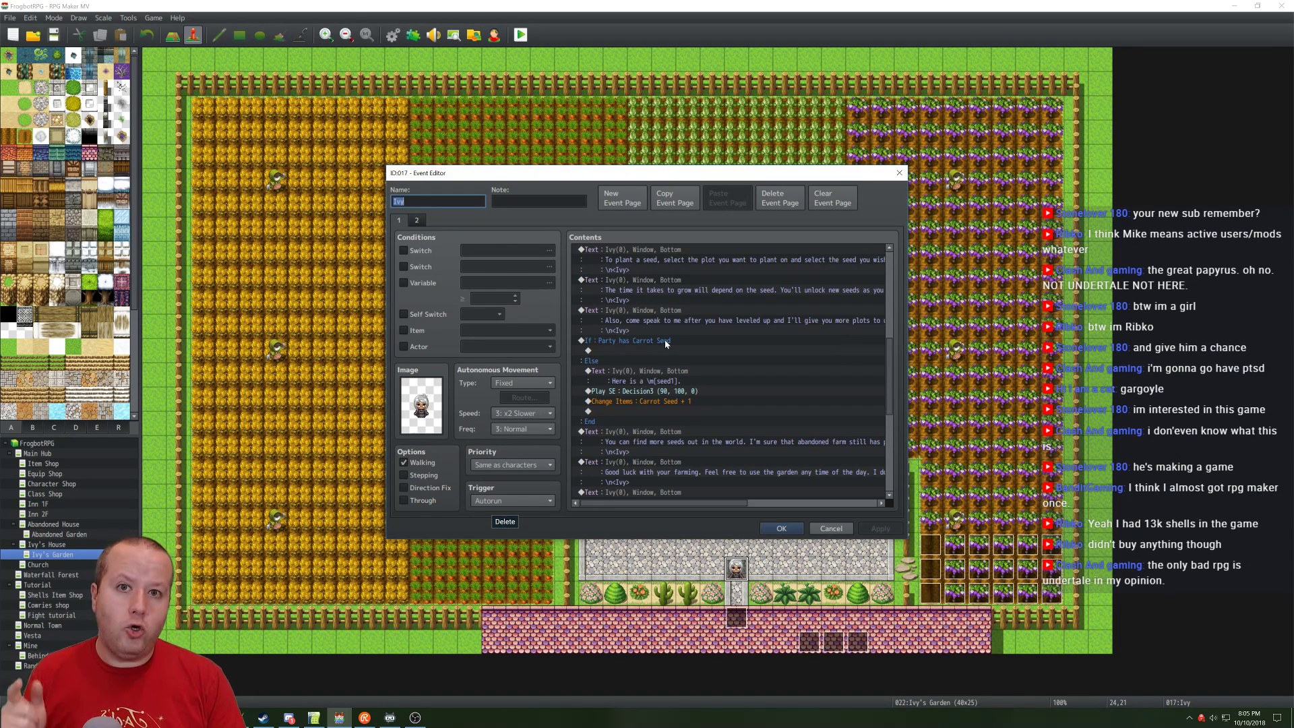
scroll(683, 394, "down", 2)
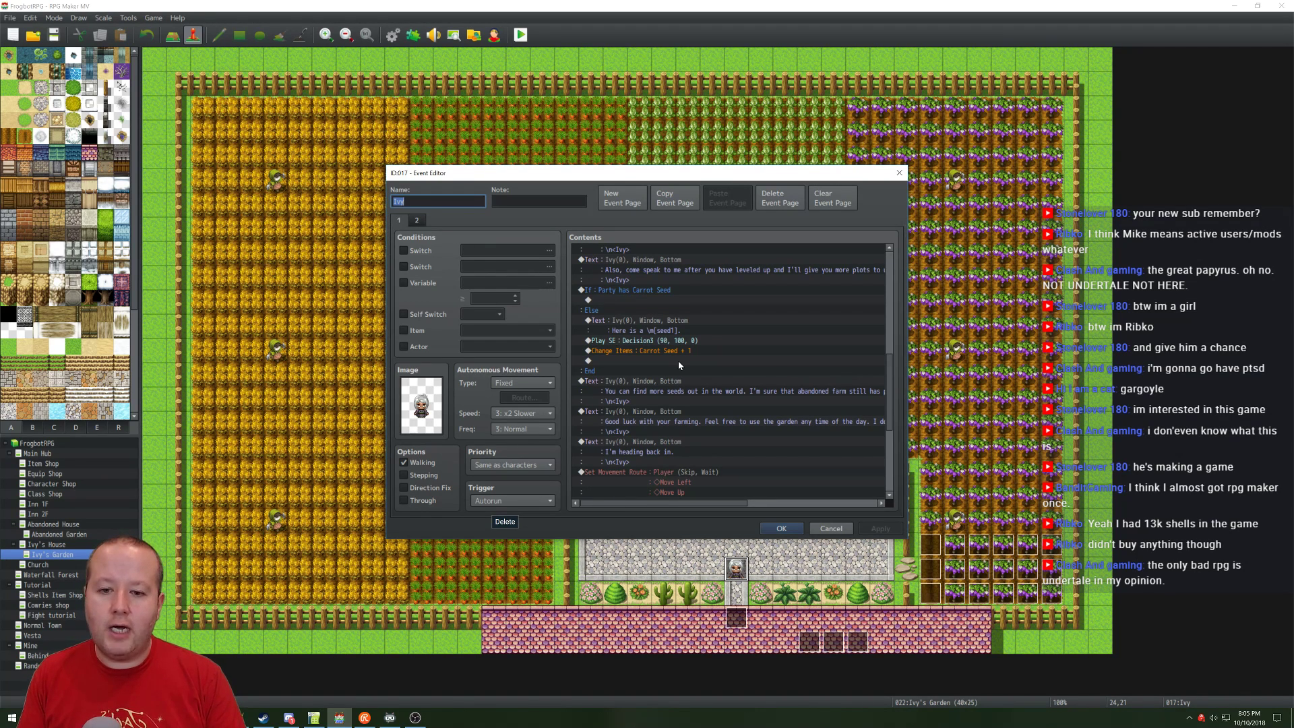
scroll(678, 361, "down", 3)
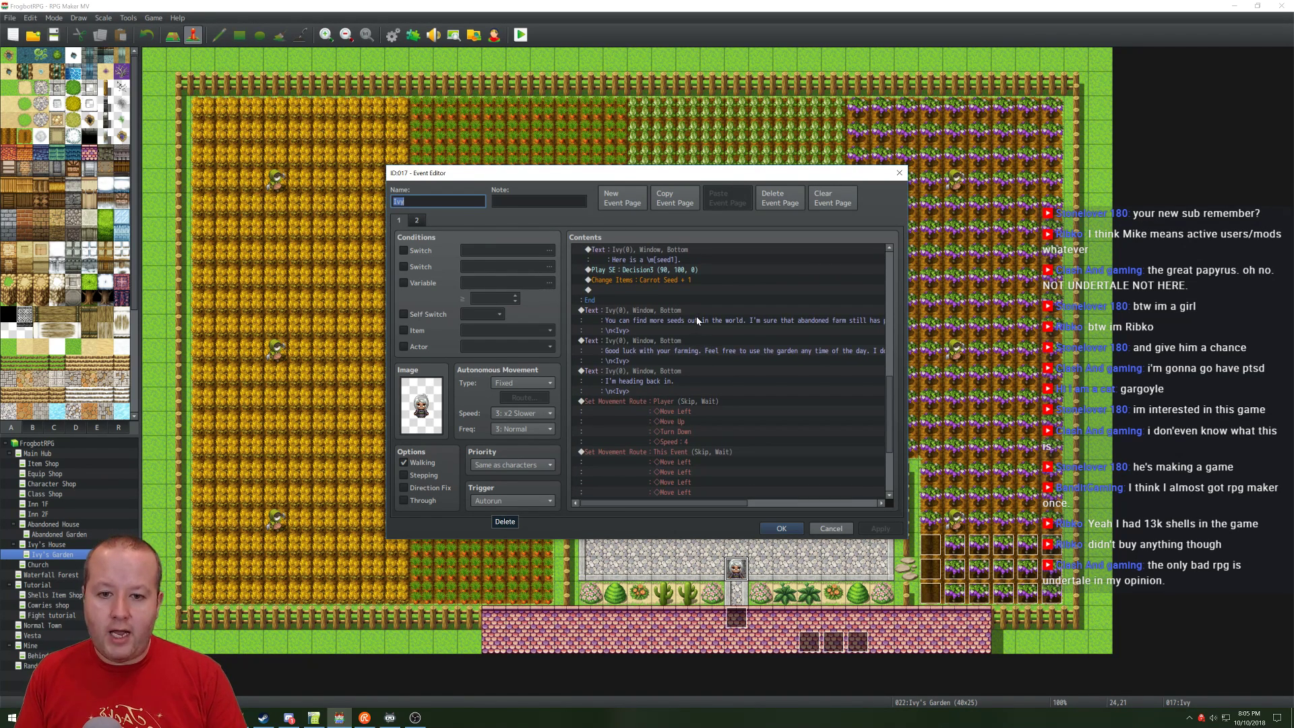
scroll(678, 335, "down", 5)
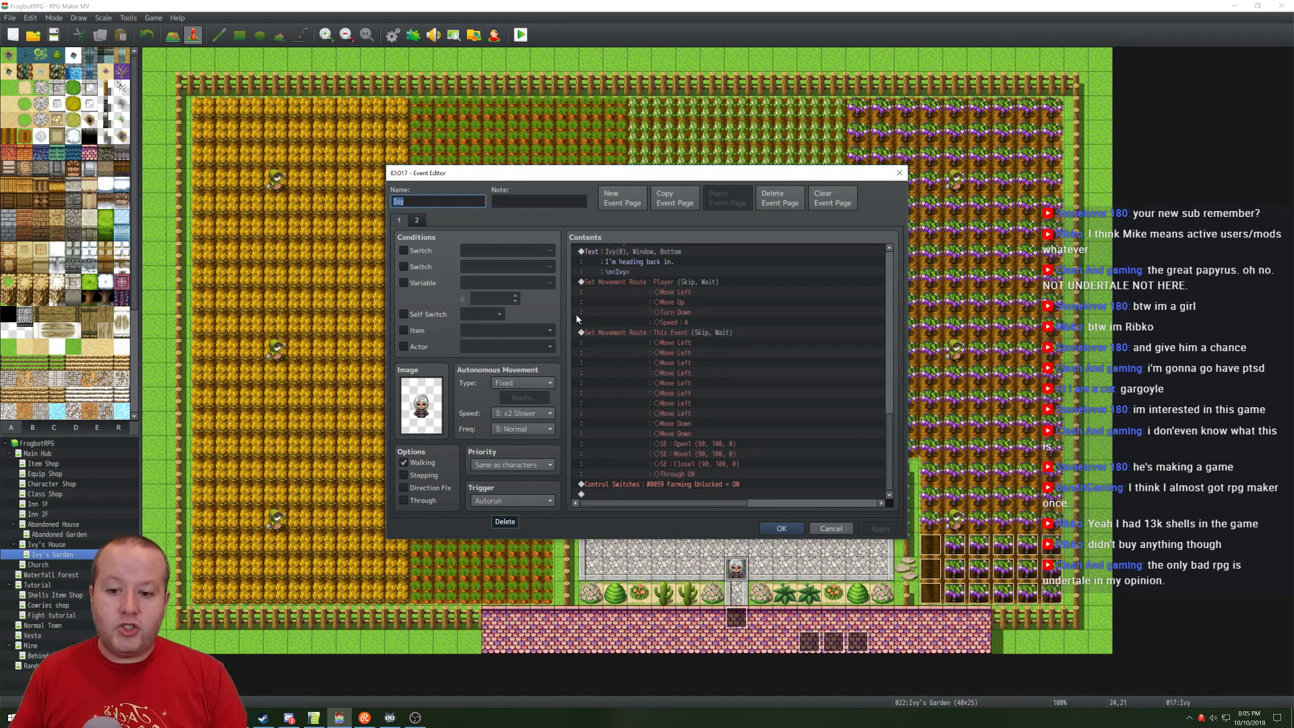
Step: Check the second page of the garden's Ivy event, and review both pages of the Setup farm variables event
left_click(417, 220)
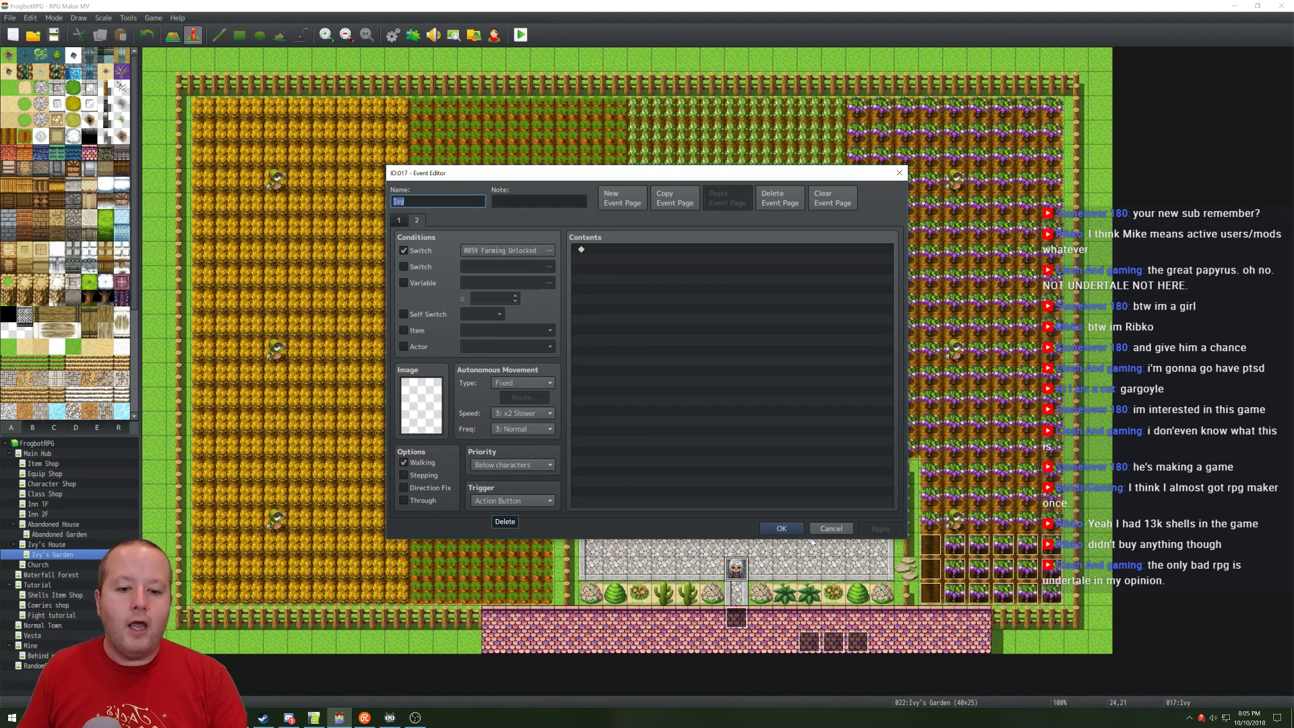
left_click(783, 528)
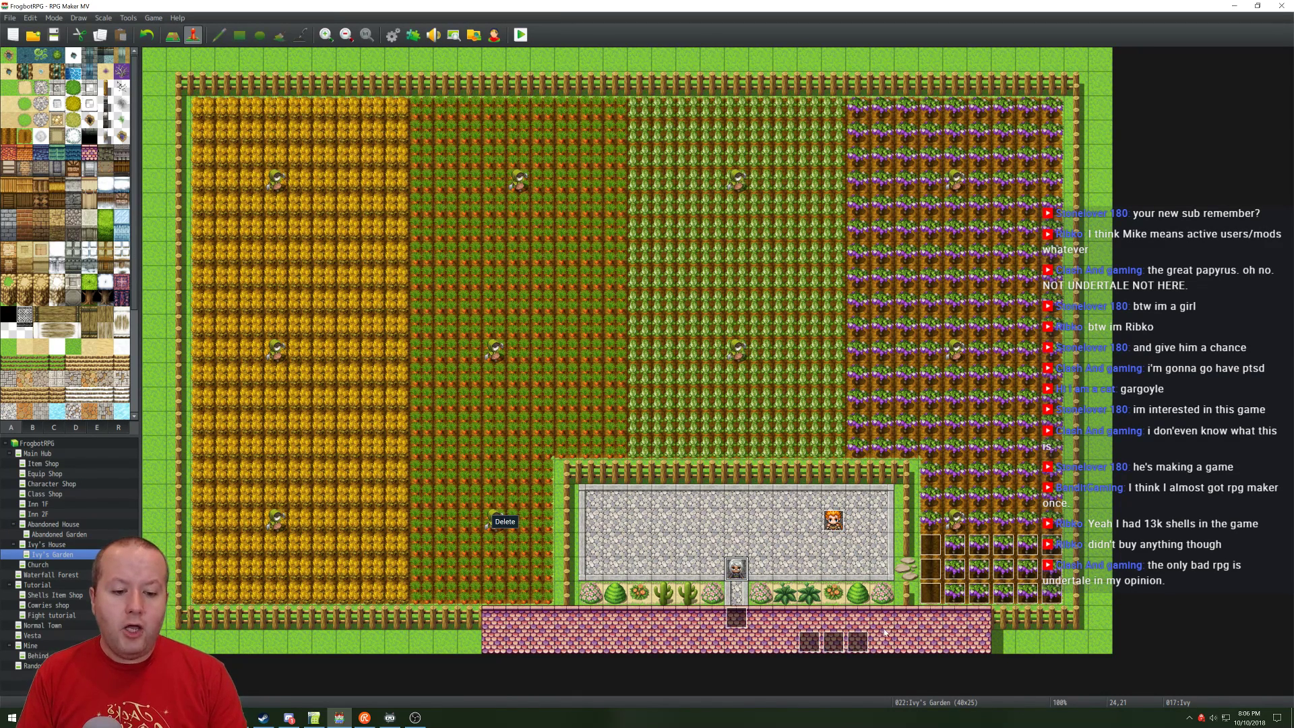
double_click(808, 641)
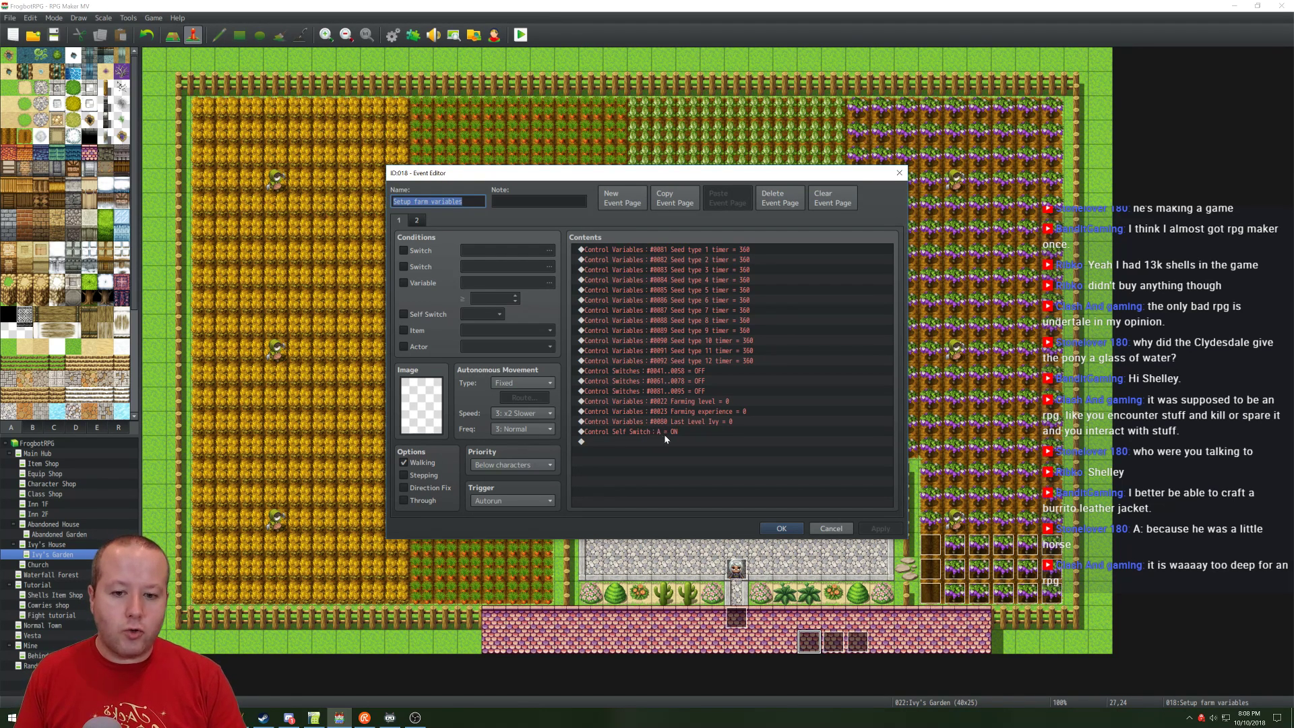
left_click(418, 222)
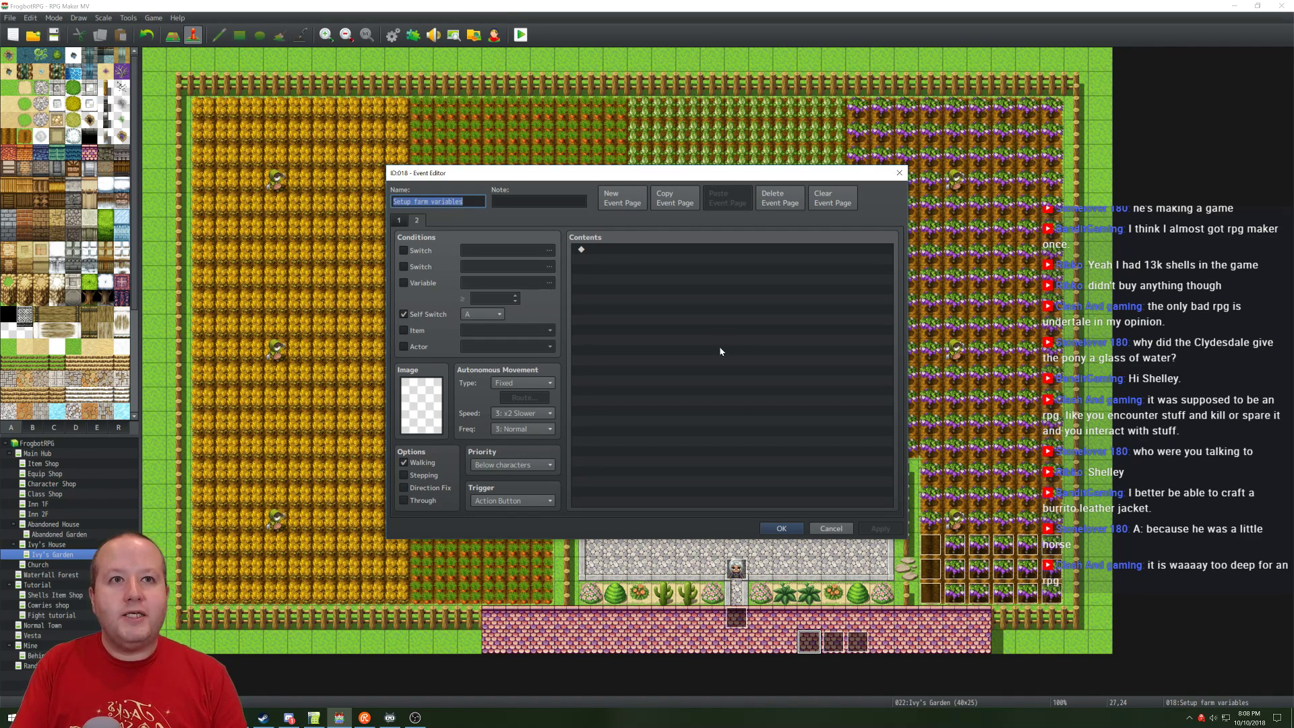
left_click(831, 530)
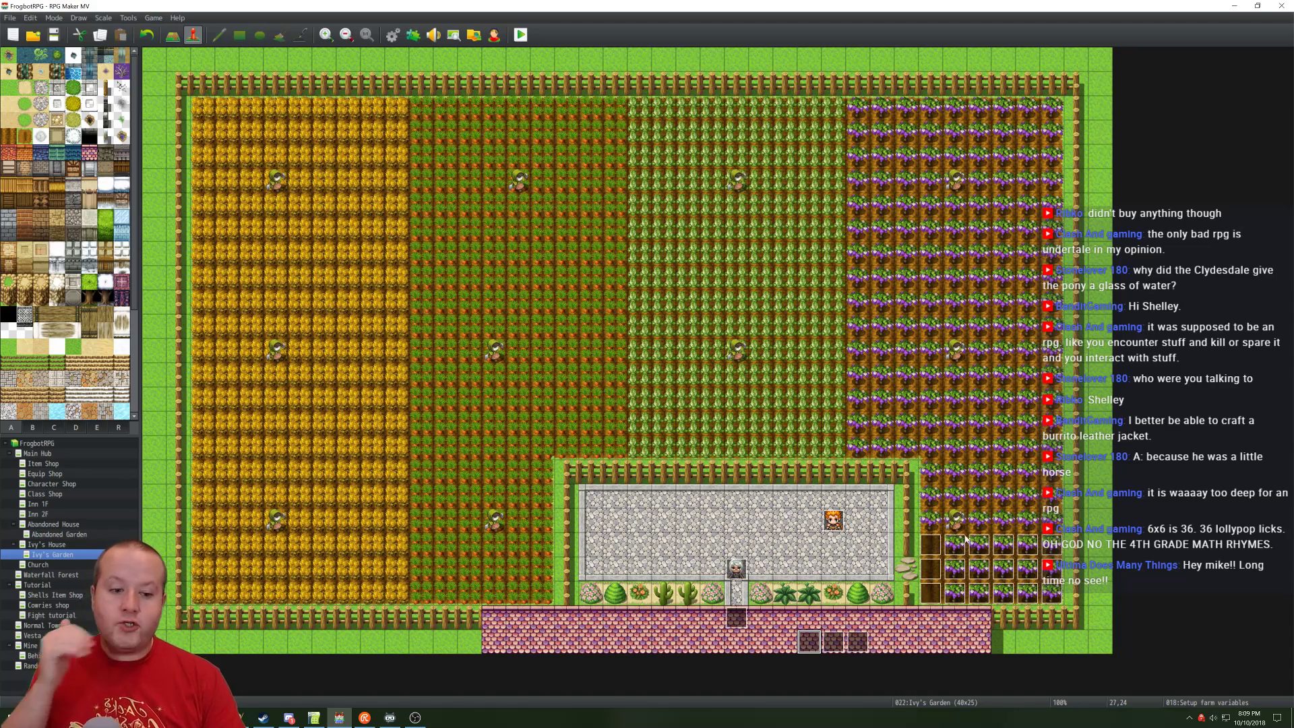
Step: Open the Farm plot1 event and read through the planting commands on page 1 and the growth status commands on page 2
left_click(938, 551)
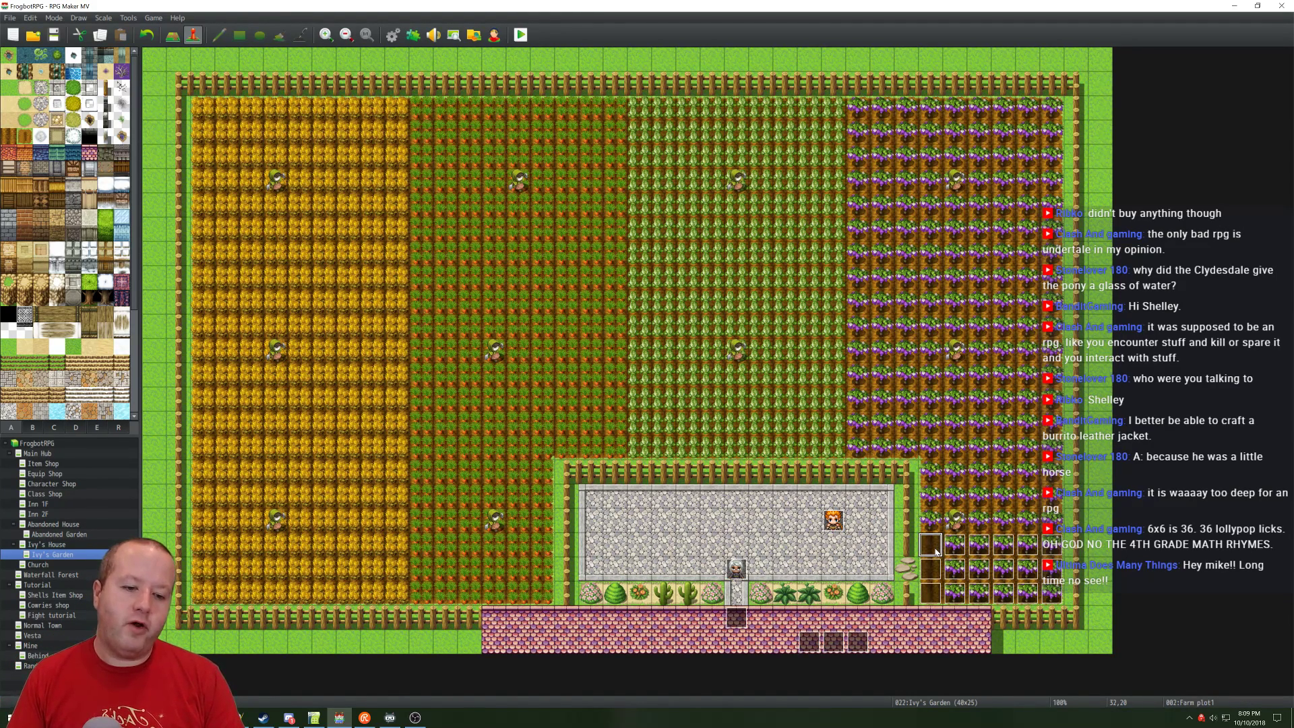
double_click(938, 551)
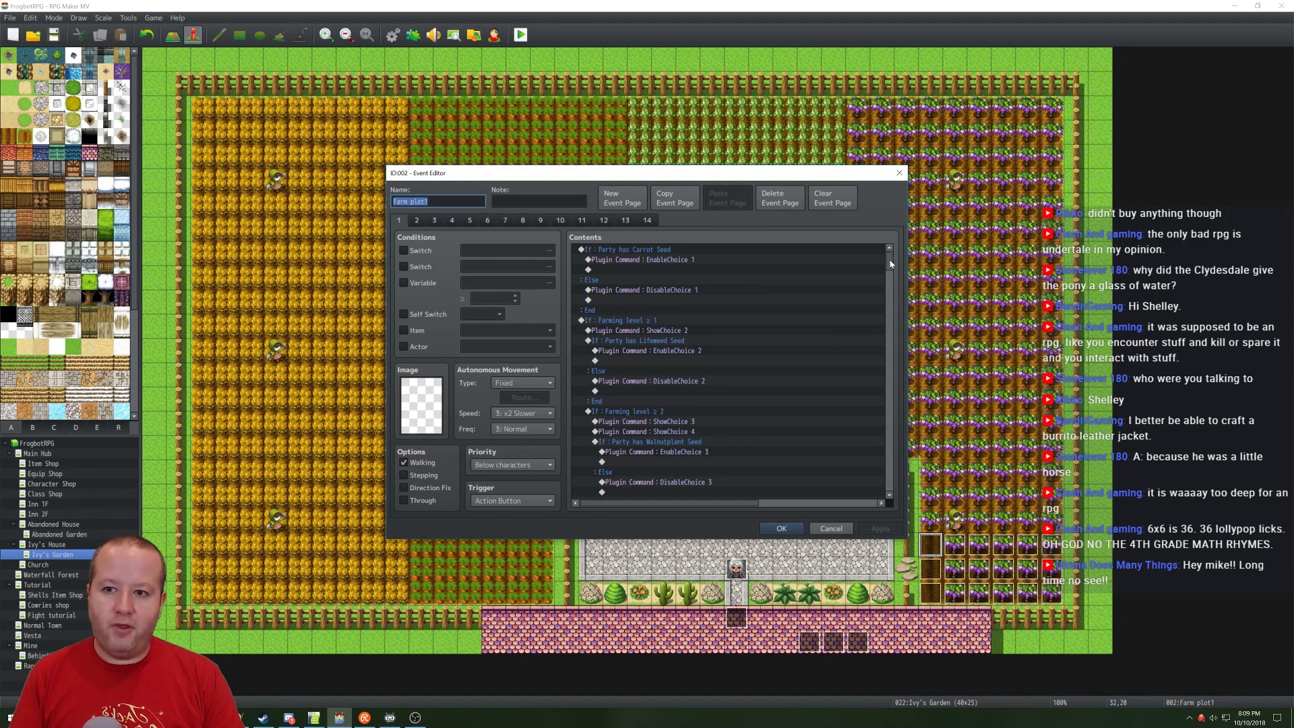
left_click_drag(890, 263, 897, 486)
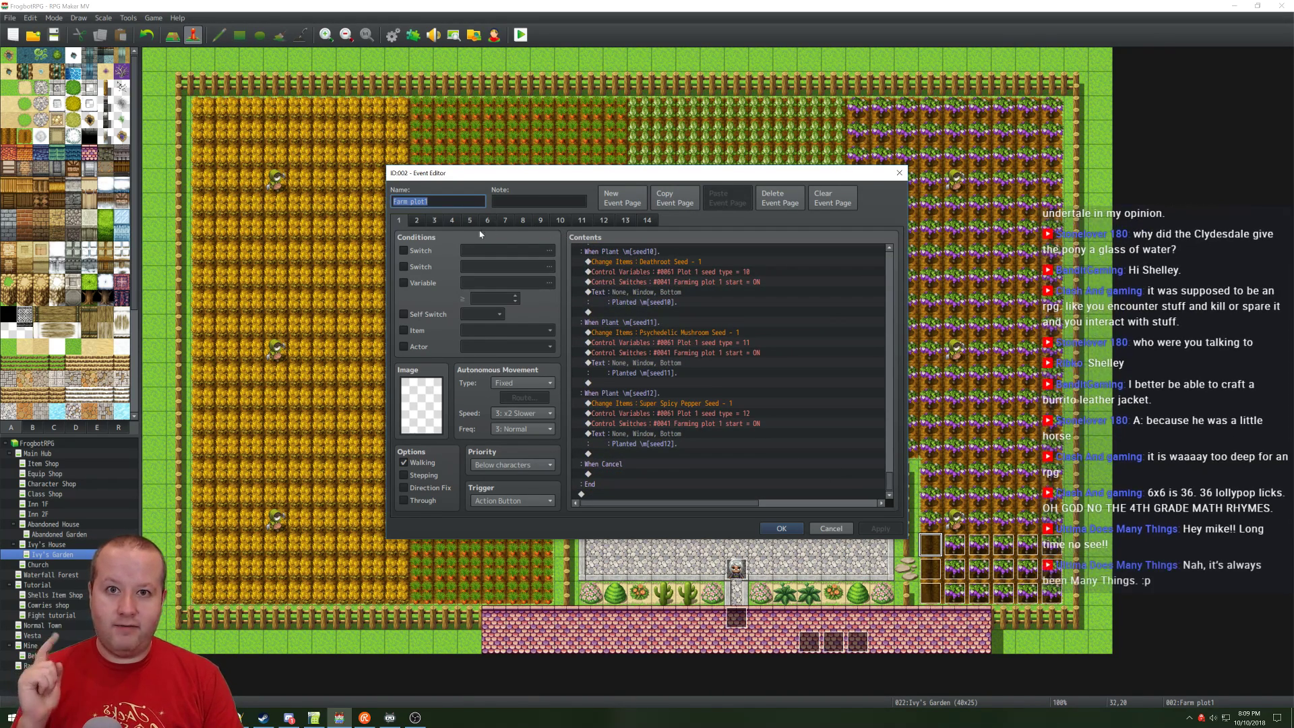
left_click(416, 221)
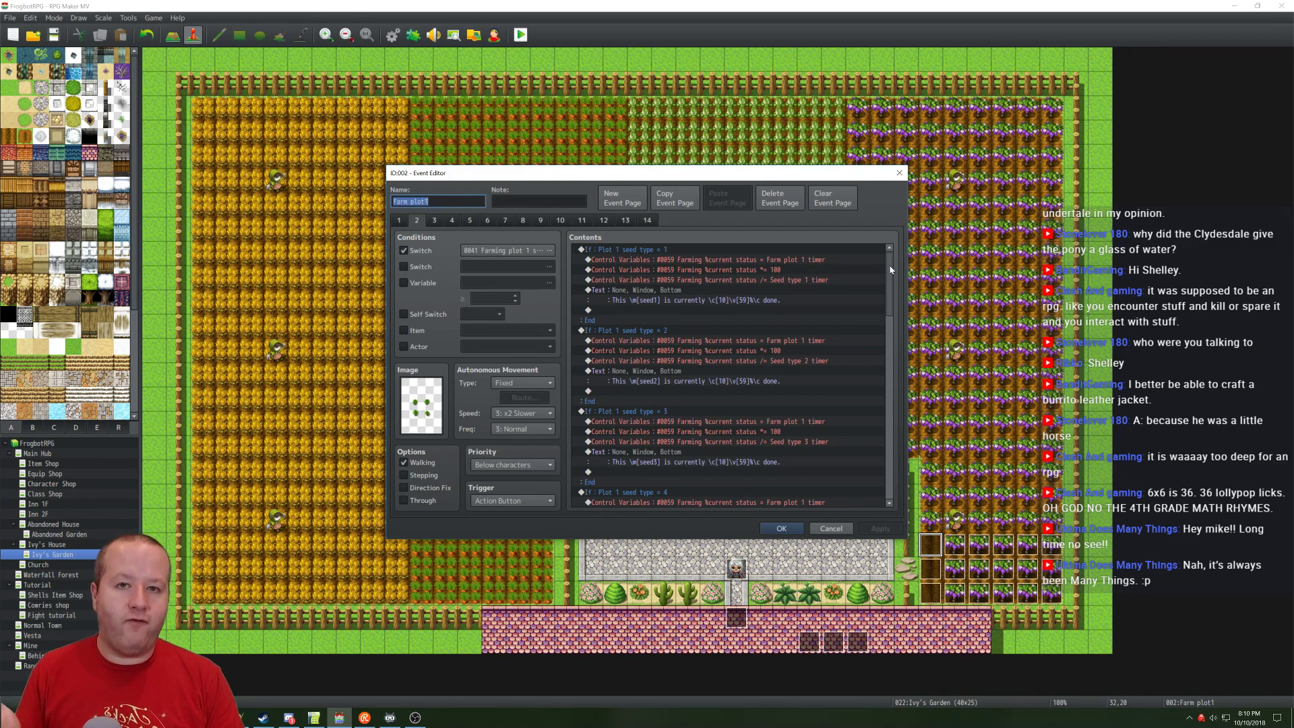
left_click_drag(890, 269, 890, 270)
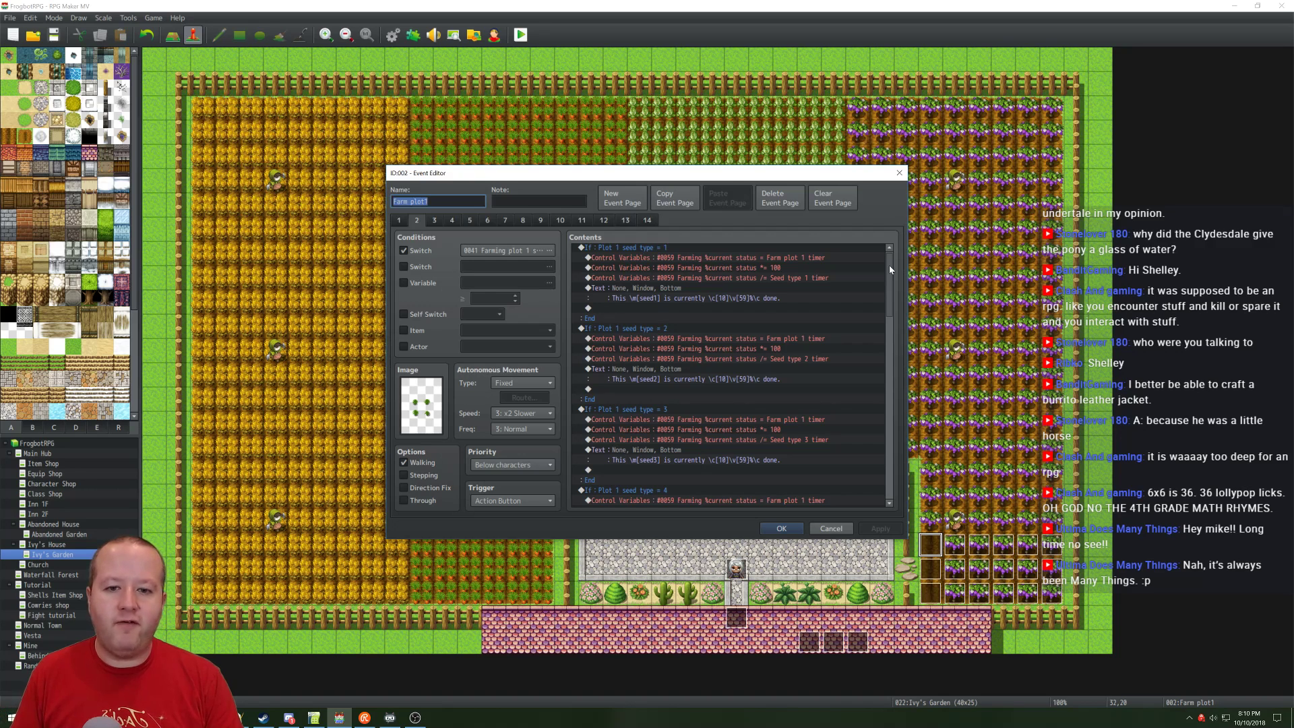
left_click_drag(888, 265, 887, 483)
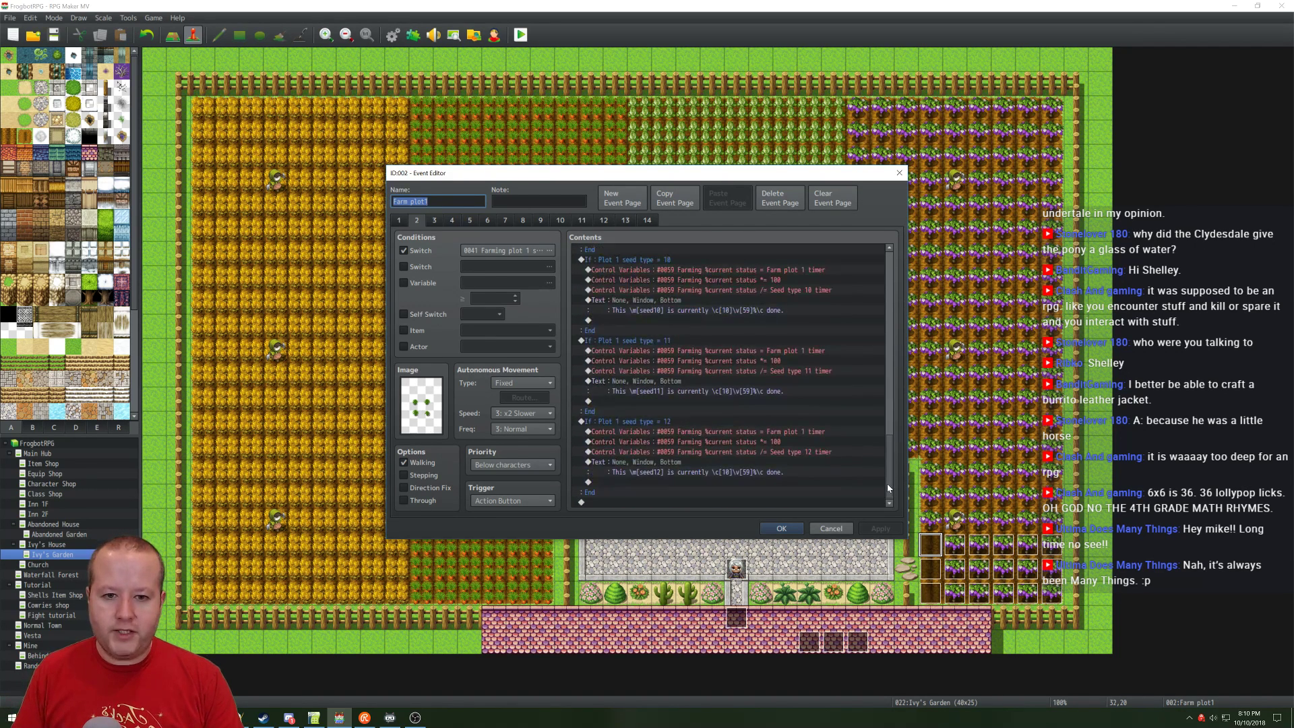
Step: Compare the conditions, images and harvest commands on pages 3 to 14 of the Farm plot1 event, and close it
left_click(434, 219)
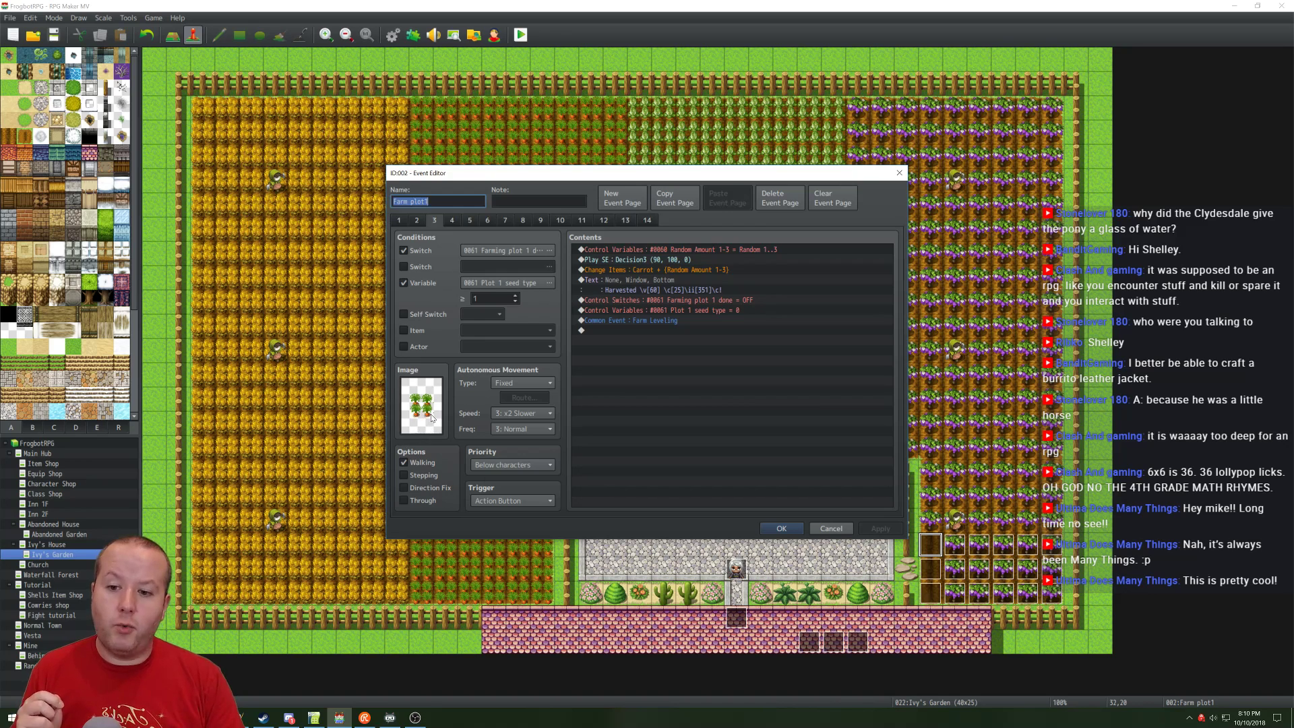
left_click(451, 220)
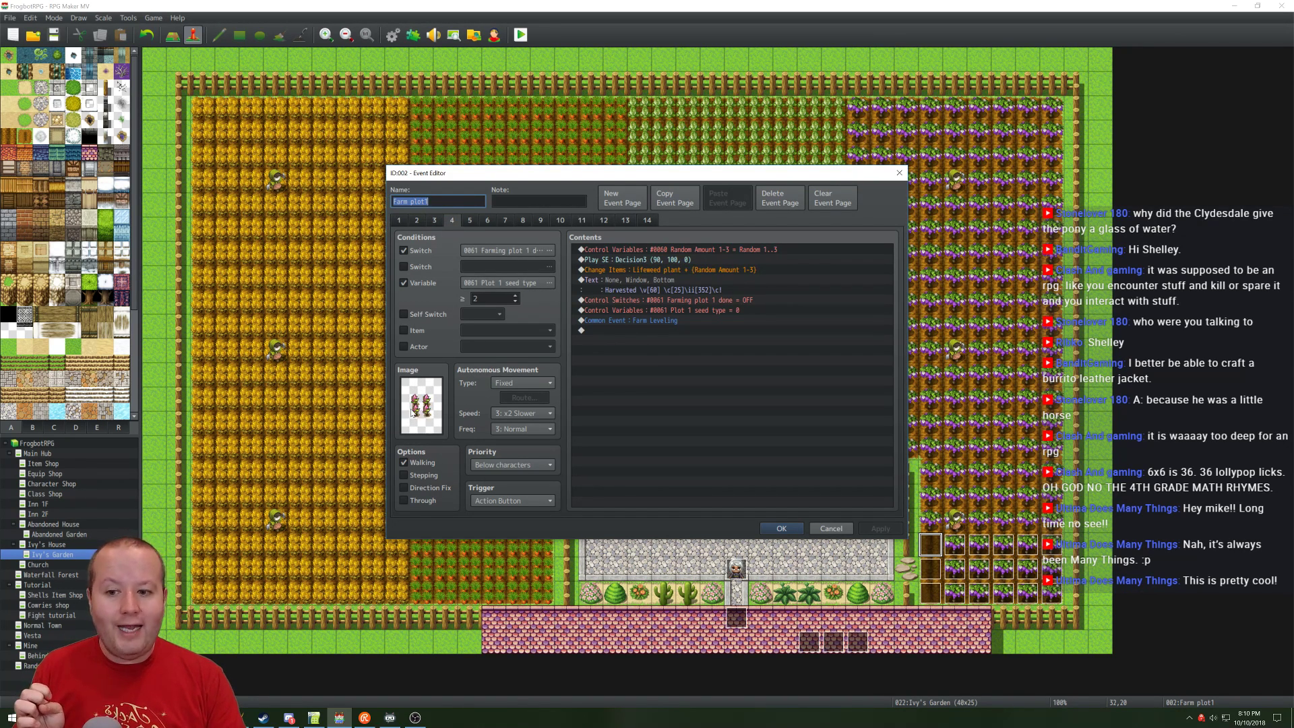
left_click(472, 222)
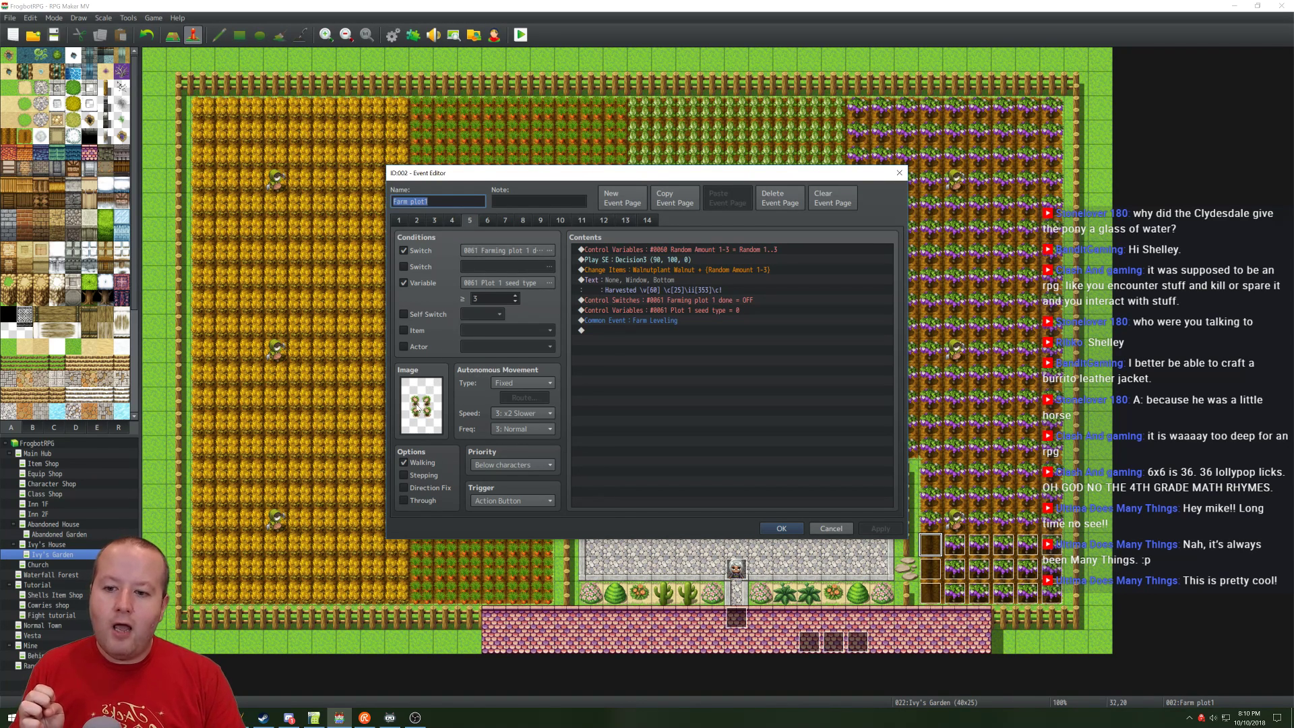
left_click(487, 221)
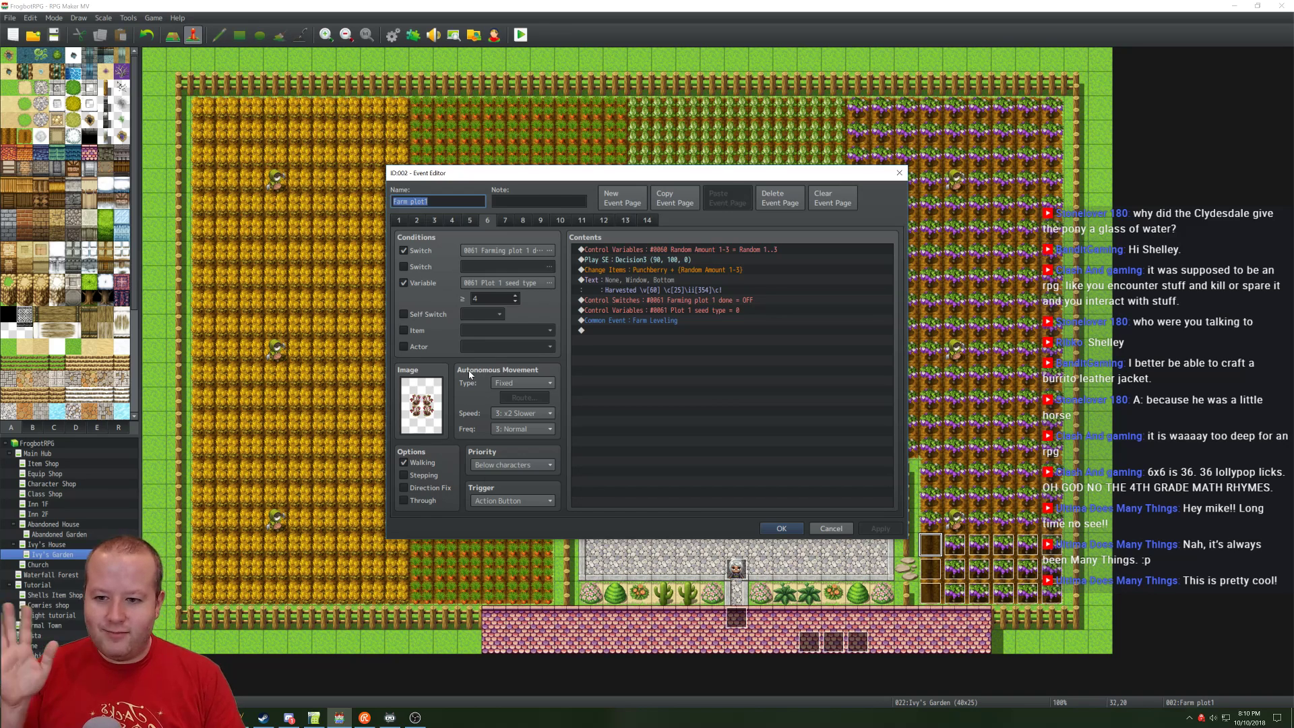
left_click(506, 220)
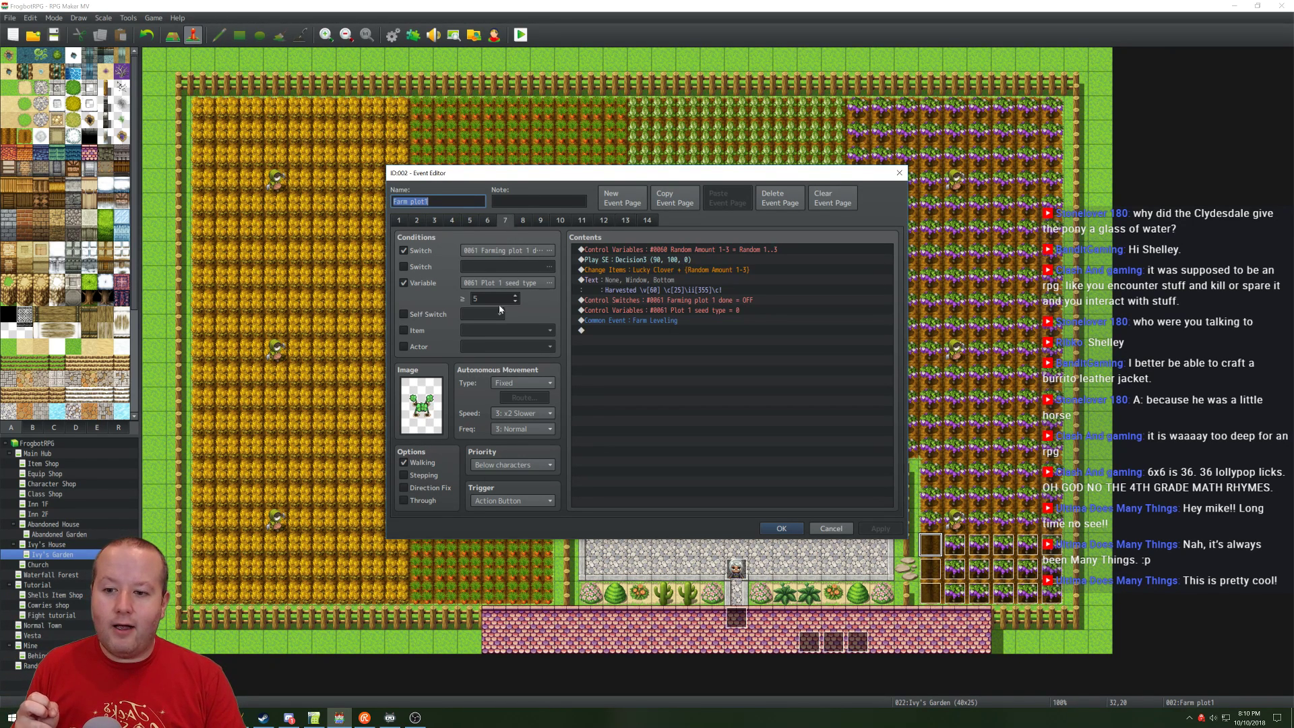
left_click(523, 221)
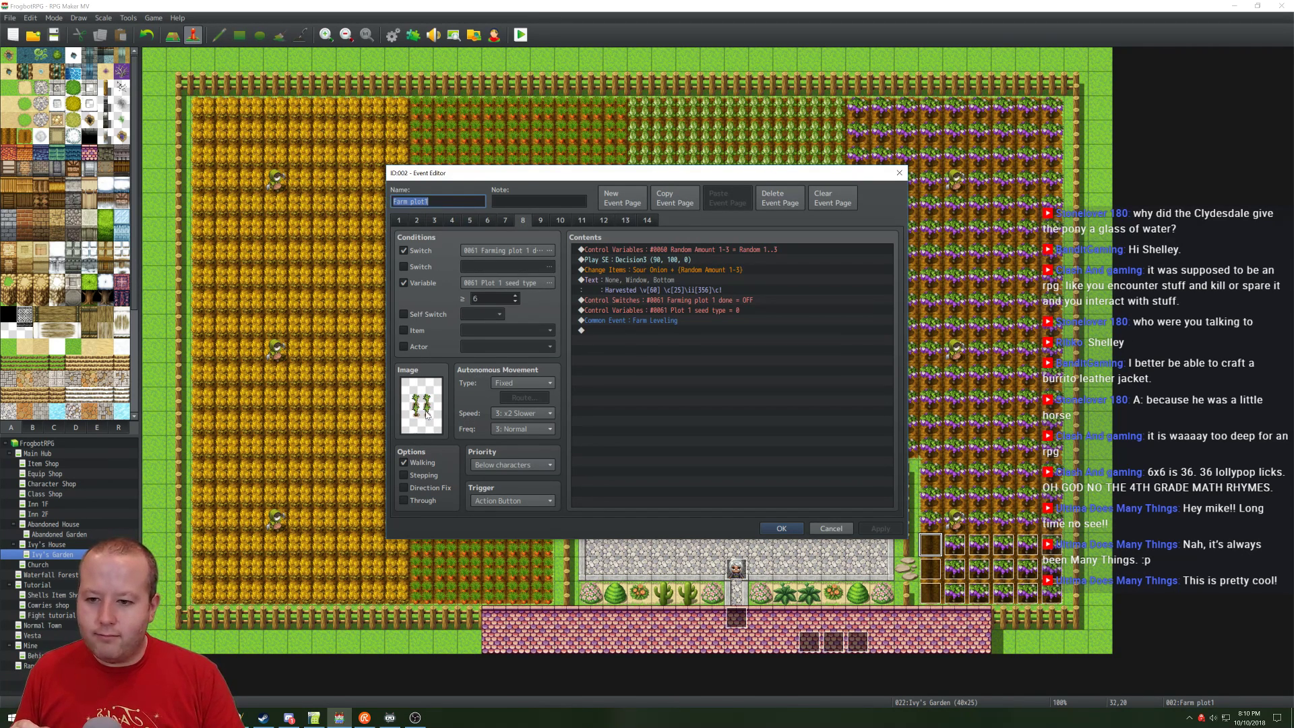
left_click(538, 220)
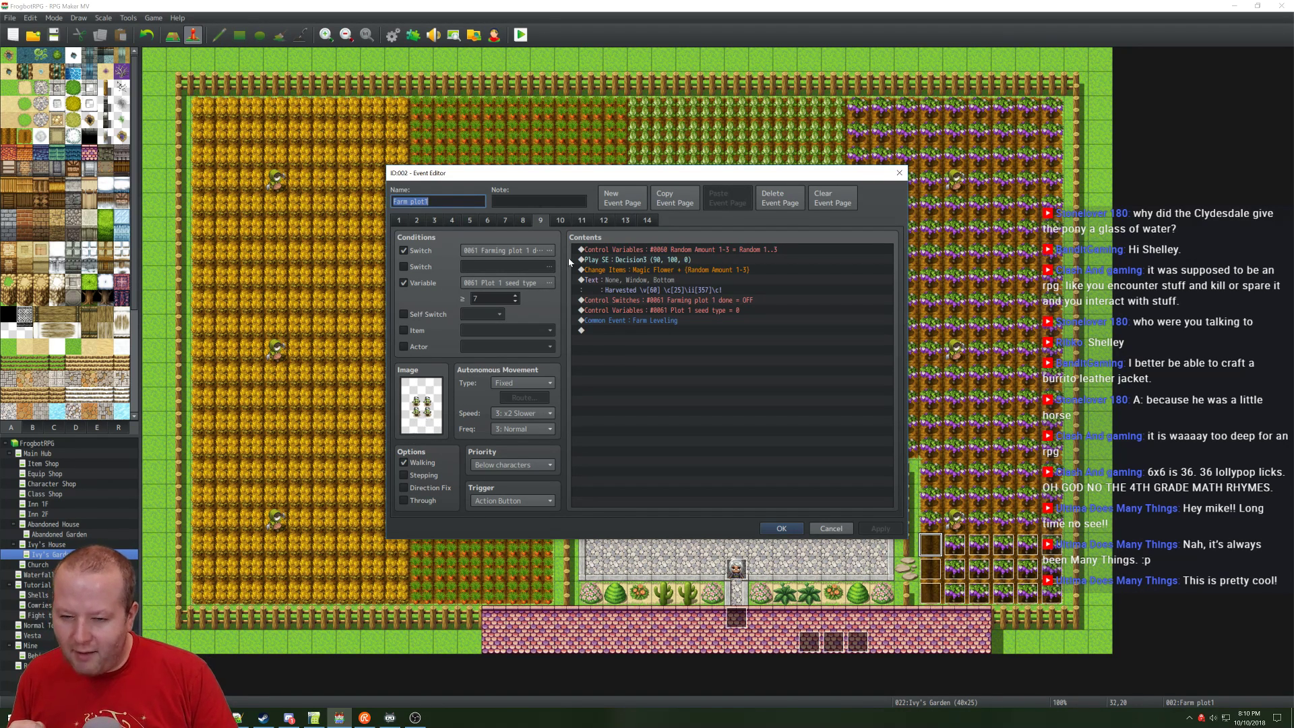
left_click(560, 220)
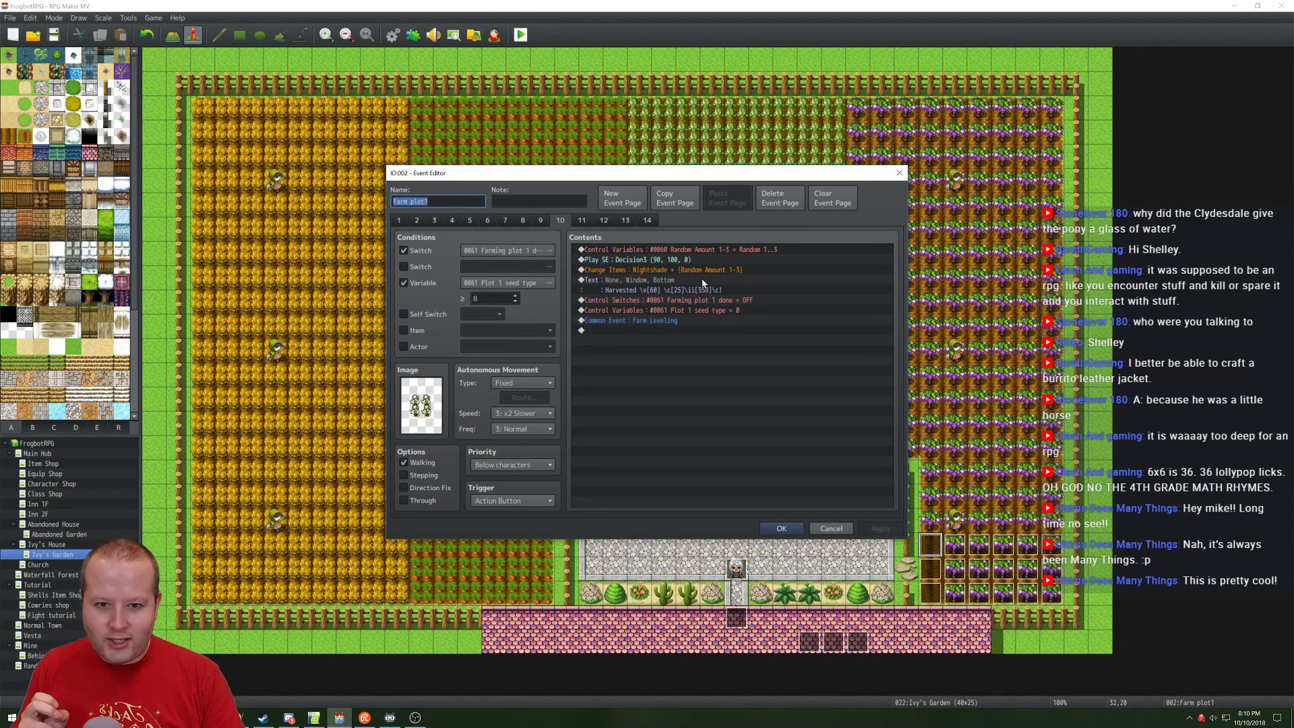
left_click(582, 220)
left_click(603, 220)
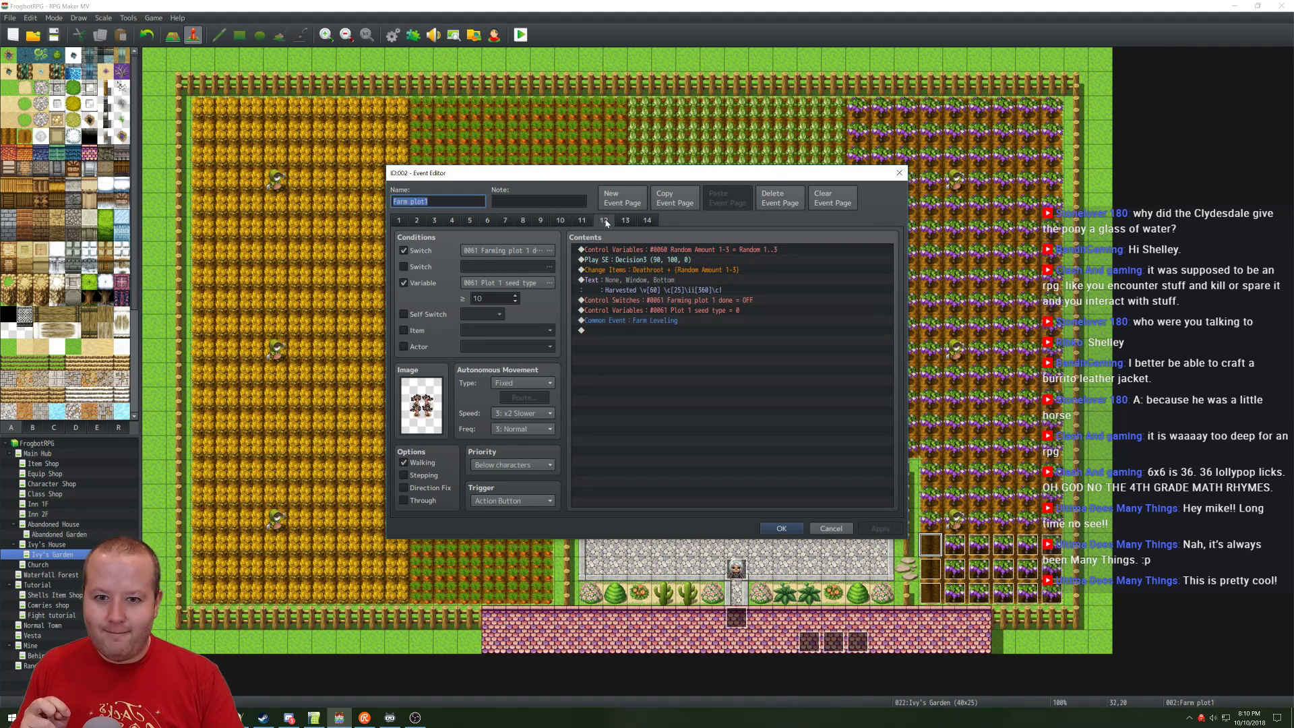
left_click(627, 221)
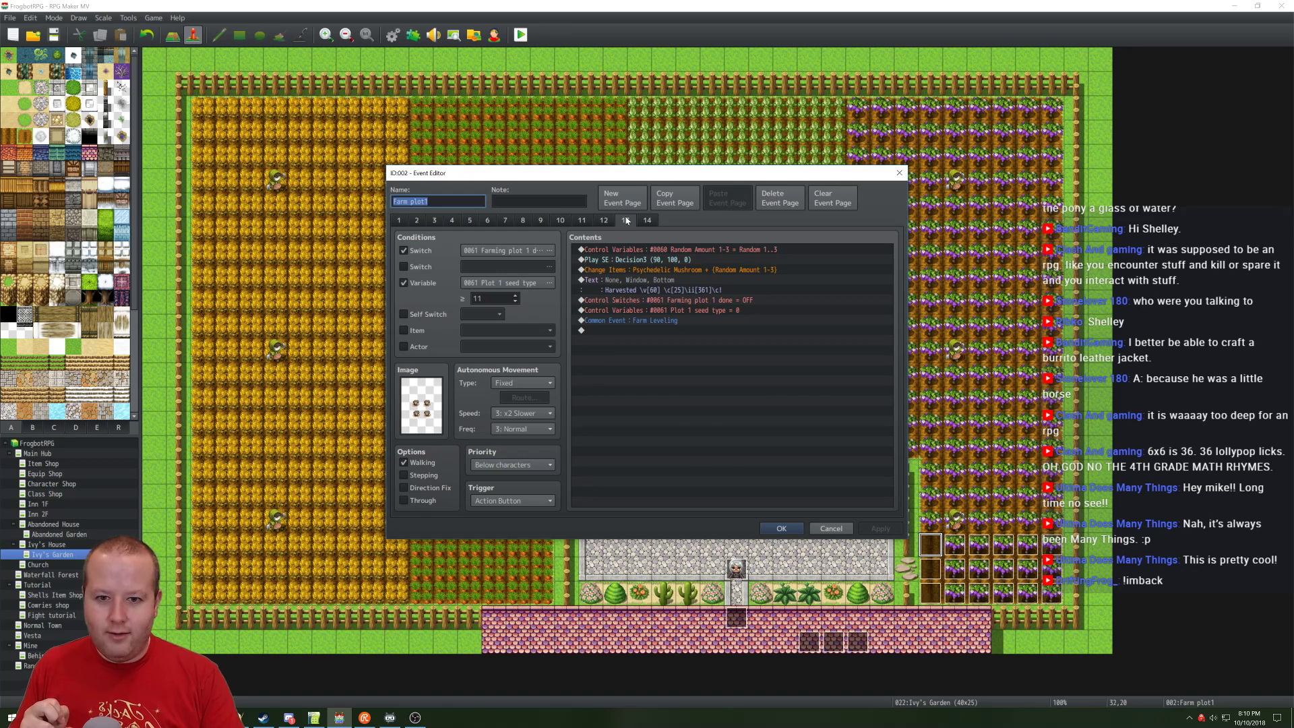
left_click(650, 220)
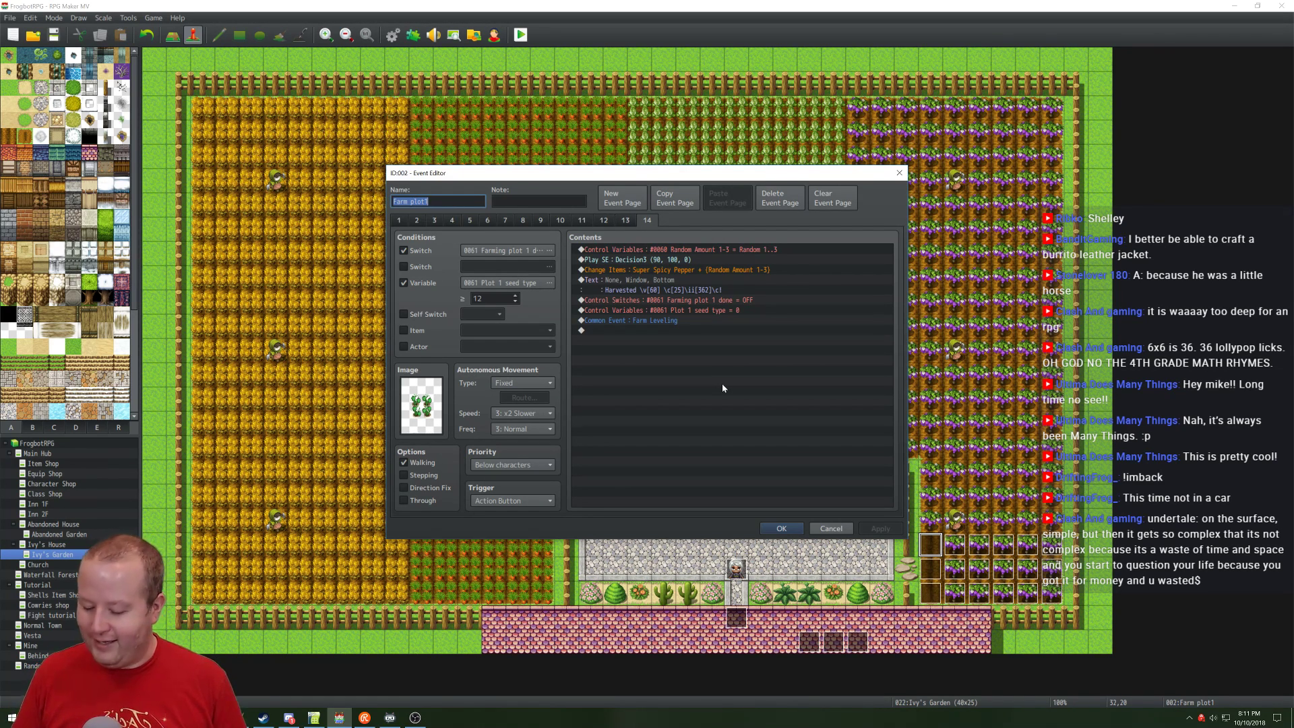
left_click(781, 529)
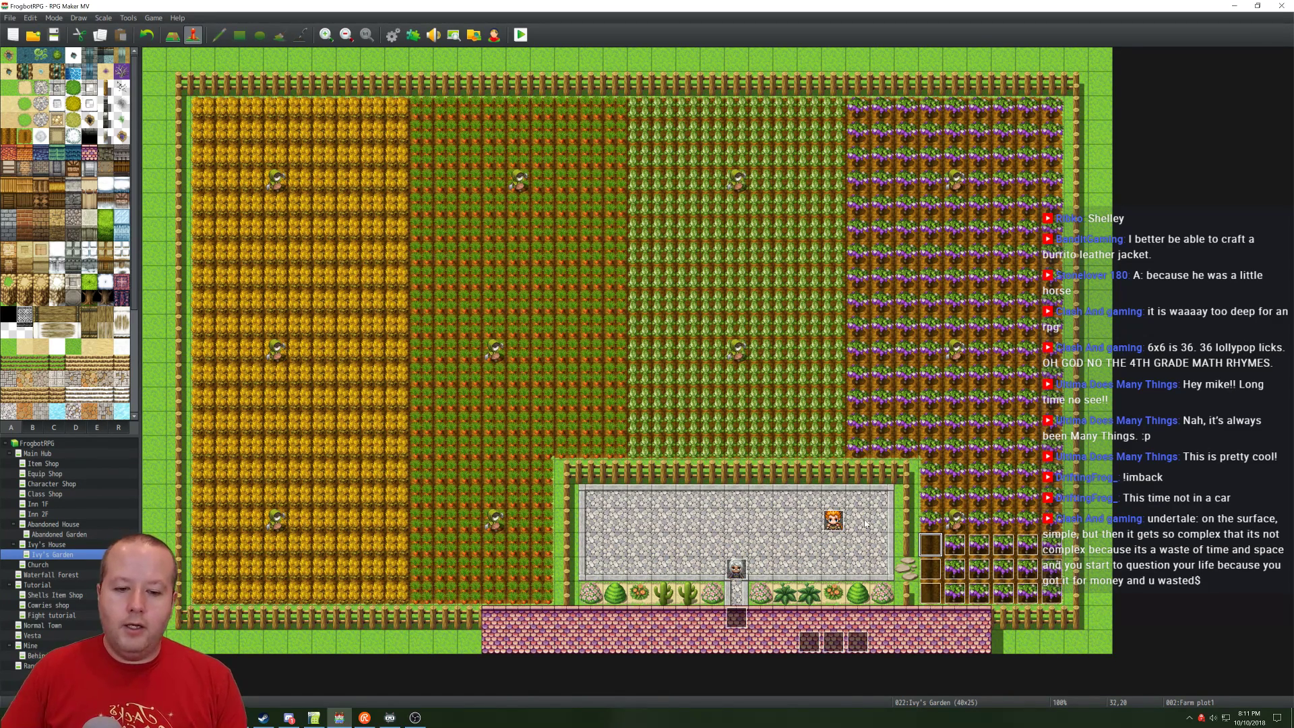
Step: Examine the first two pages of the Farm plot4 event for its unlock condition, and close the event
double_click(955, 549)
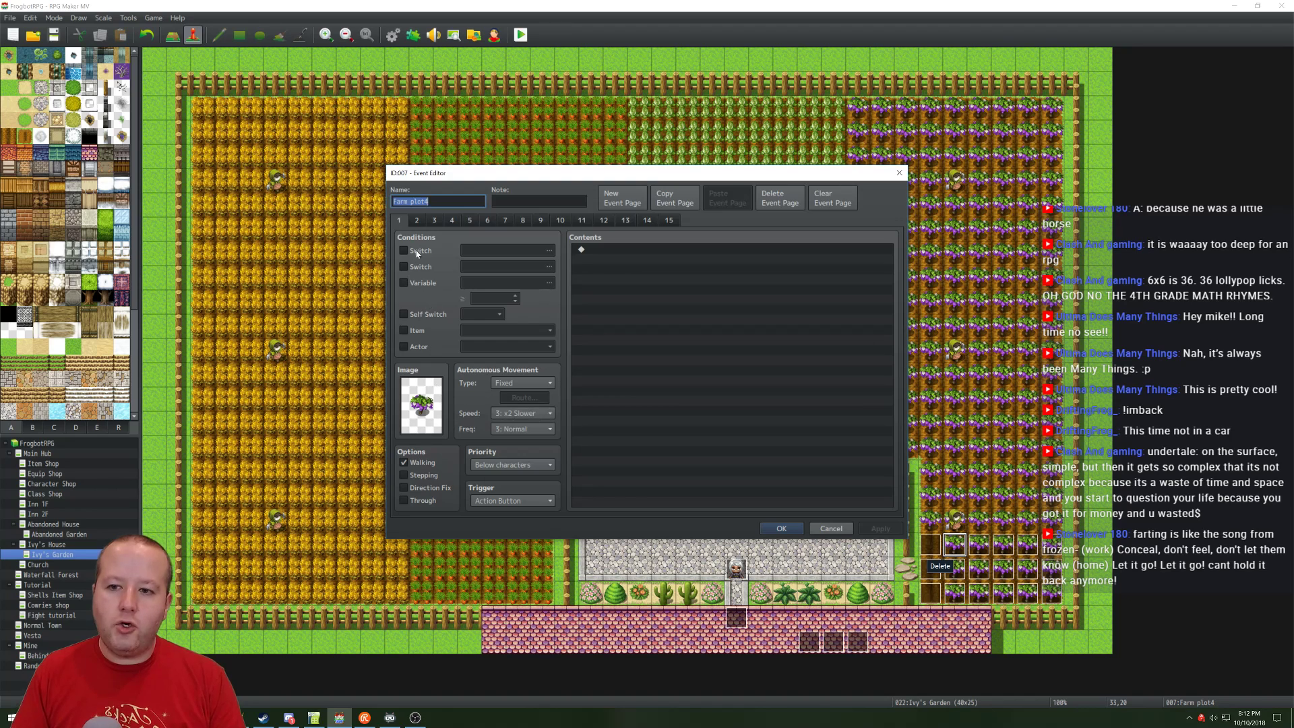
left_click(417, 220)
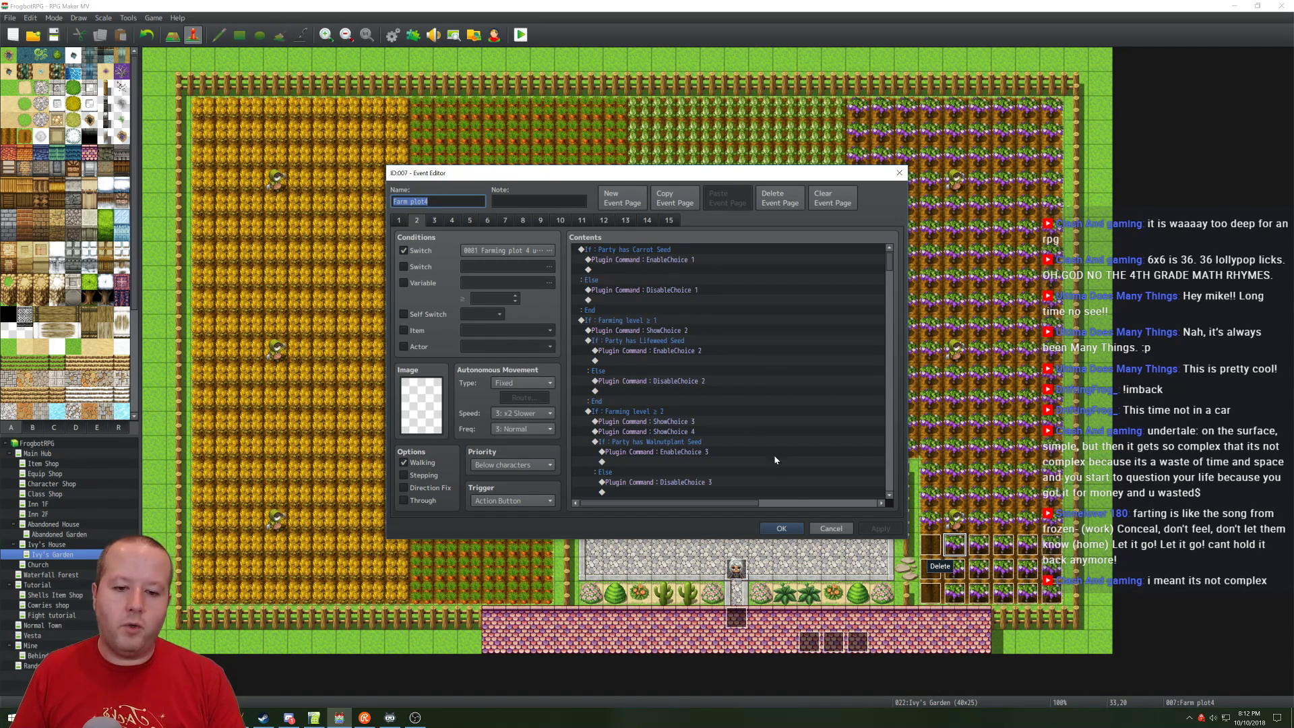
left_click(781, 528)
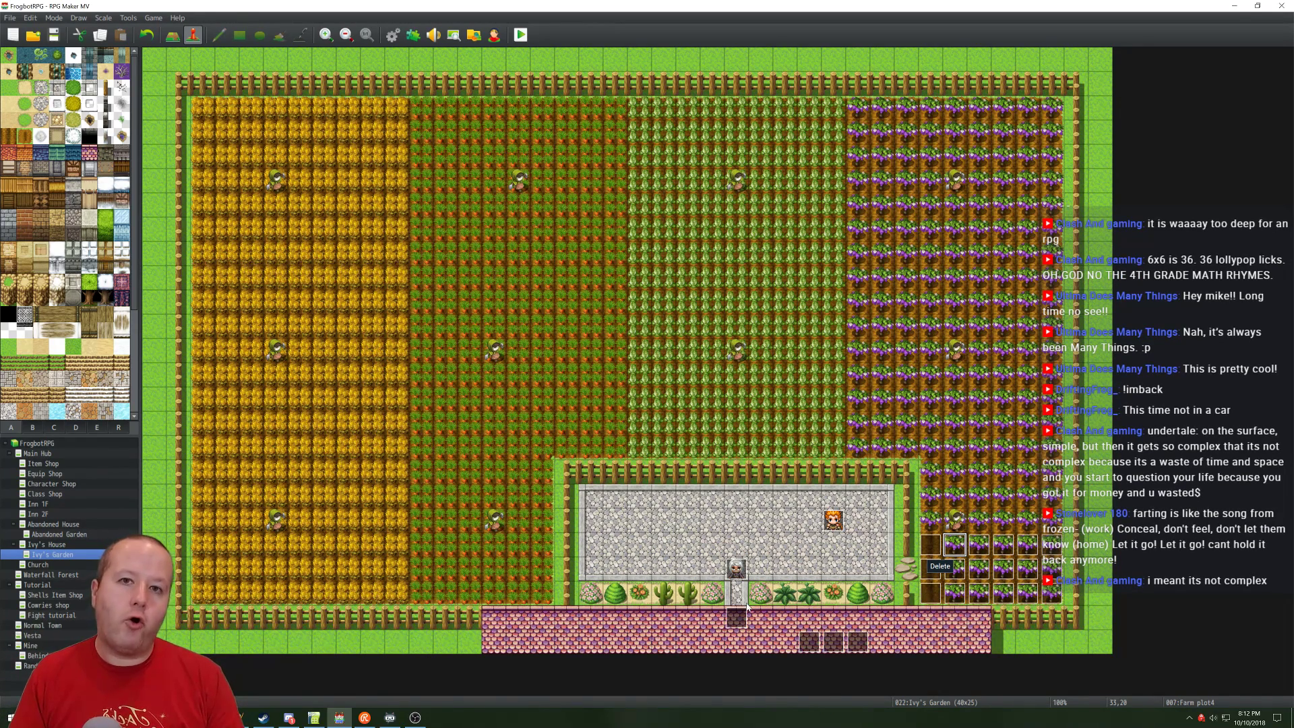
Step: Return to the Ivy's House map and review the farming-level and plot-unlocking commands on the Ivy event's fourth page, and close the event
left_click(57, 544)
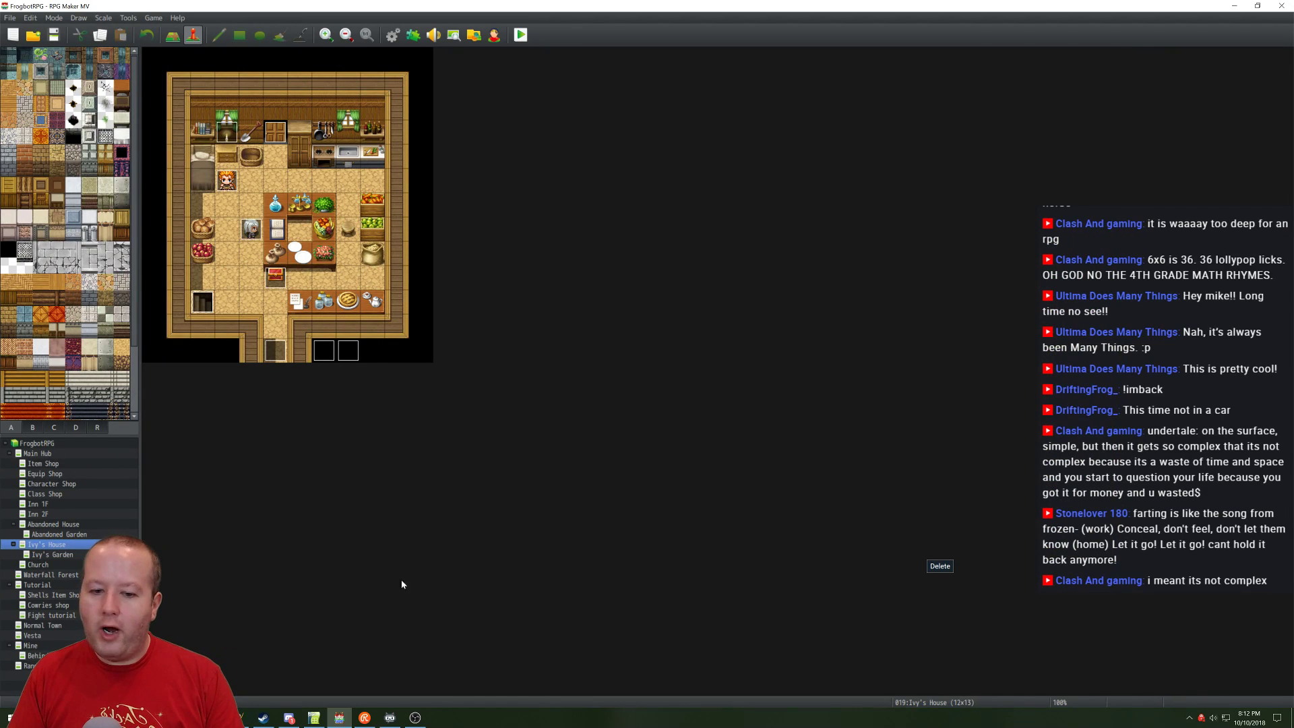
double_click(251, 229)
left_click(451, 221)
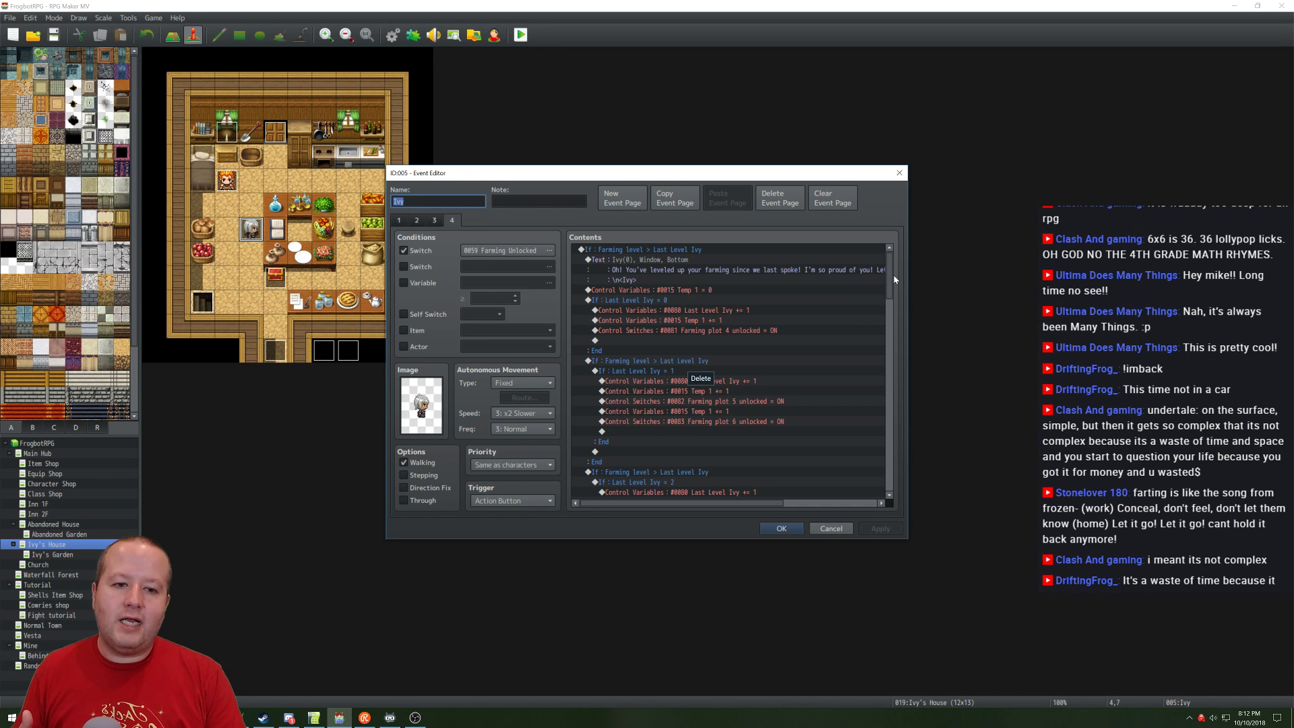
left_click_drag(891, 275, 888, 273)
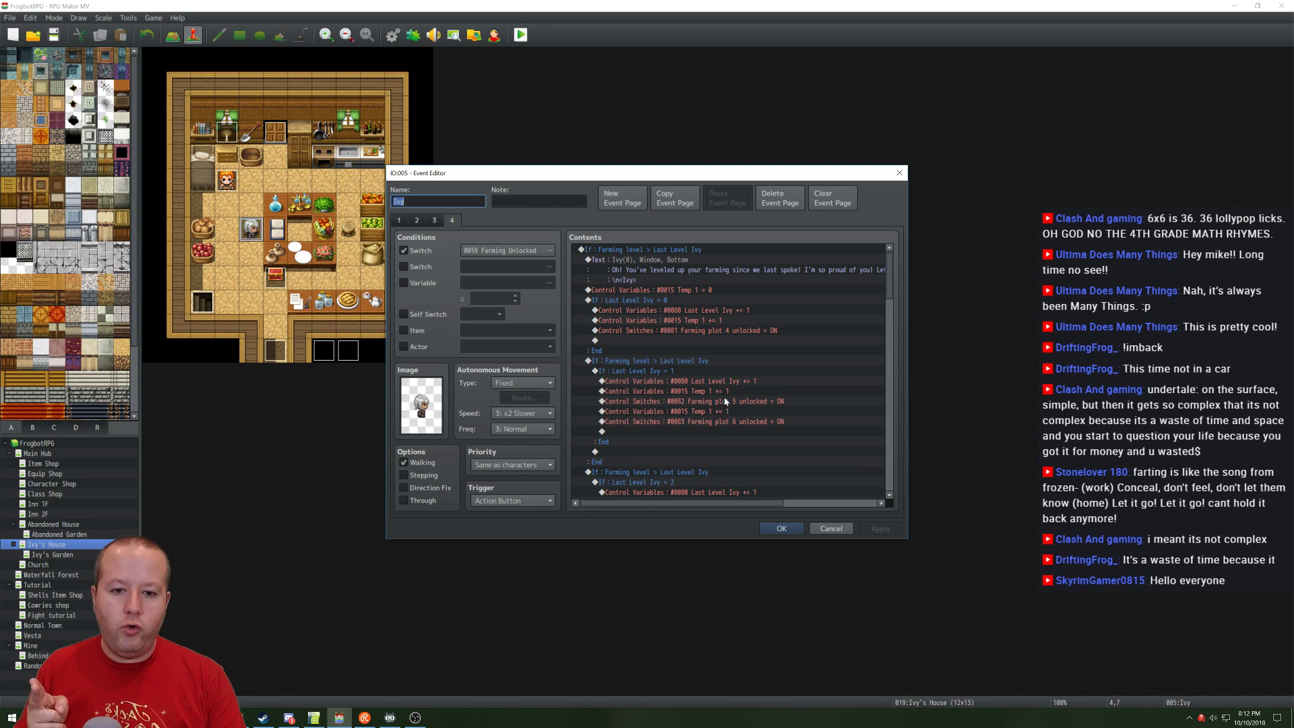
scroll(721, 390, "down", 2)
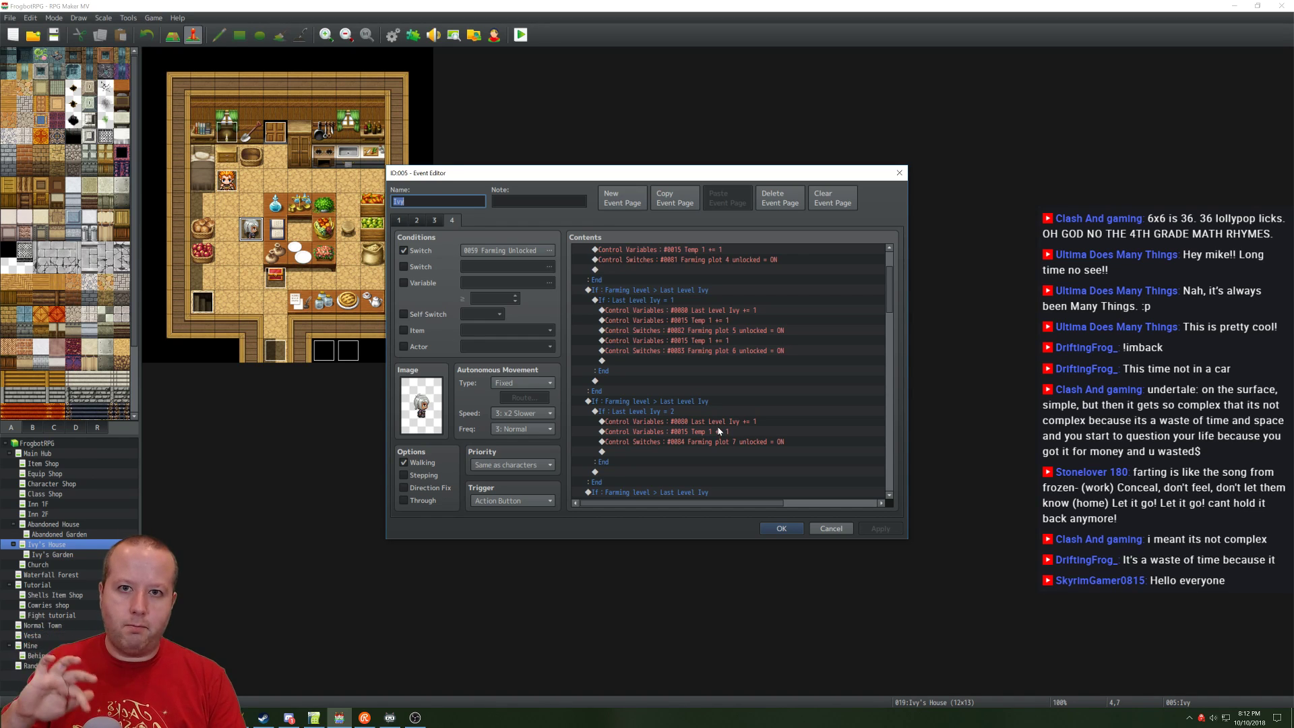
scroll(716, 426, "down", 5)
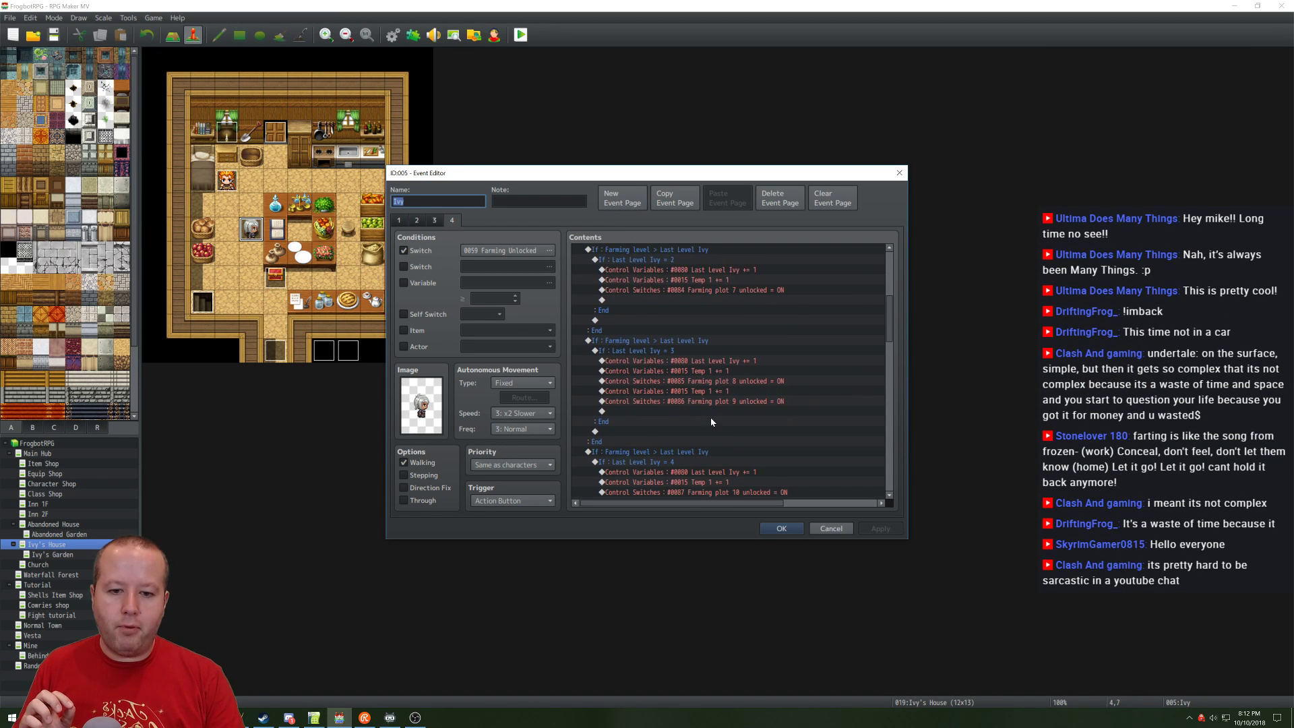
scroll(711, 421, "down", 7)
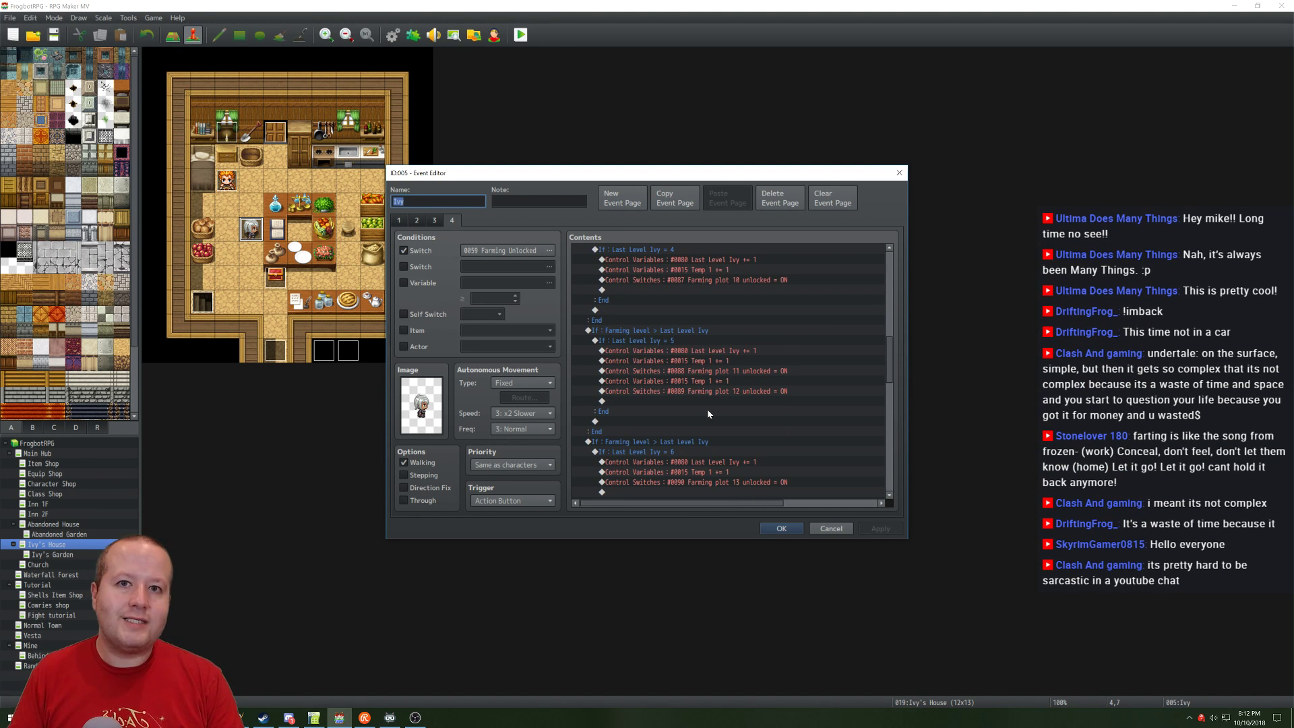
left_click(831, 527)
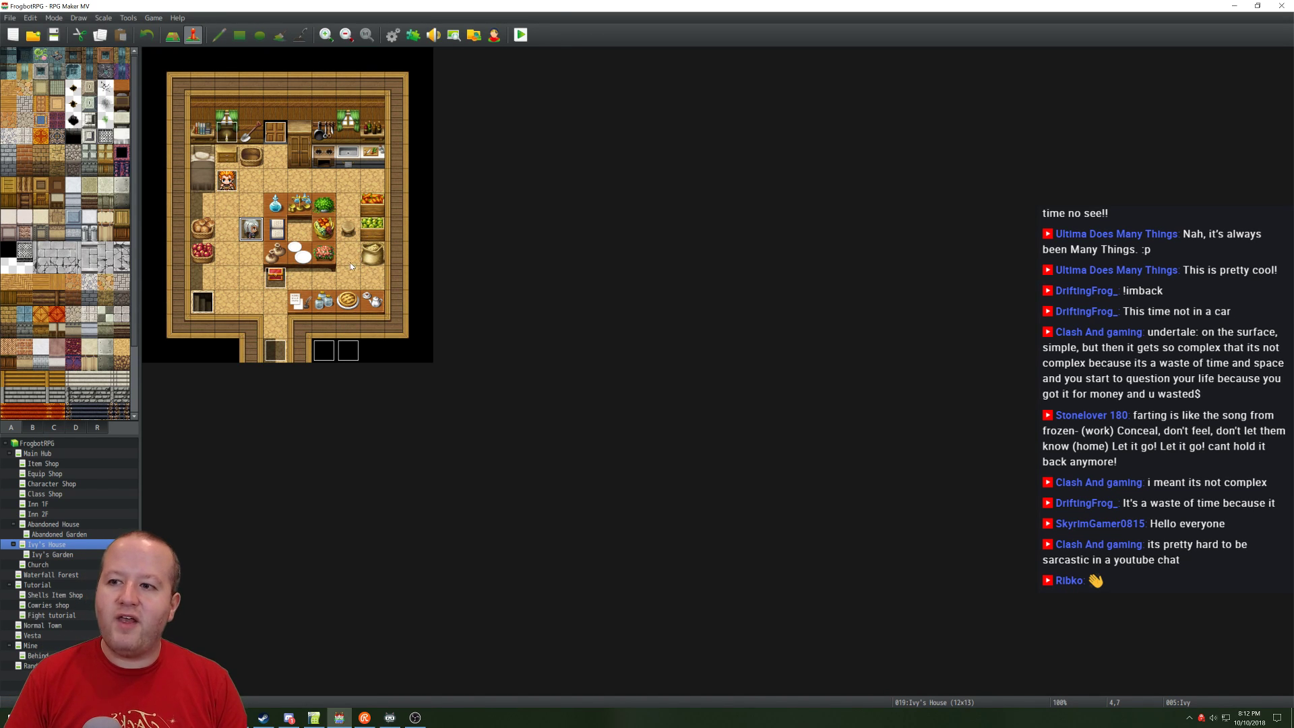
Step: Examine the candle event and both pages of the Basement event in Ivy's House, closing each one
left_click(230, 137)
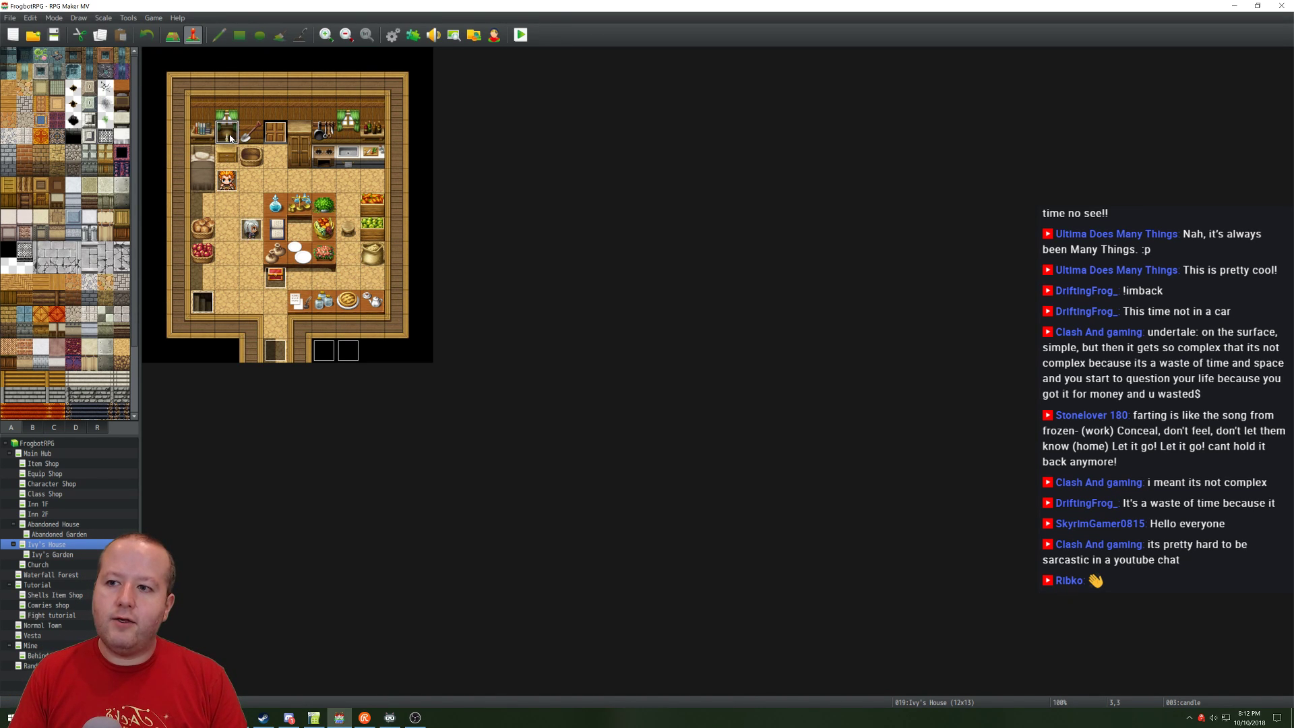
double_click(230, 137)
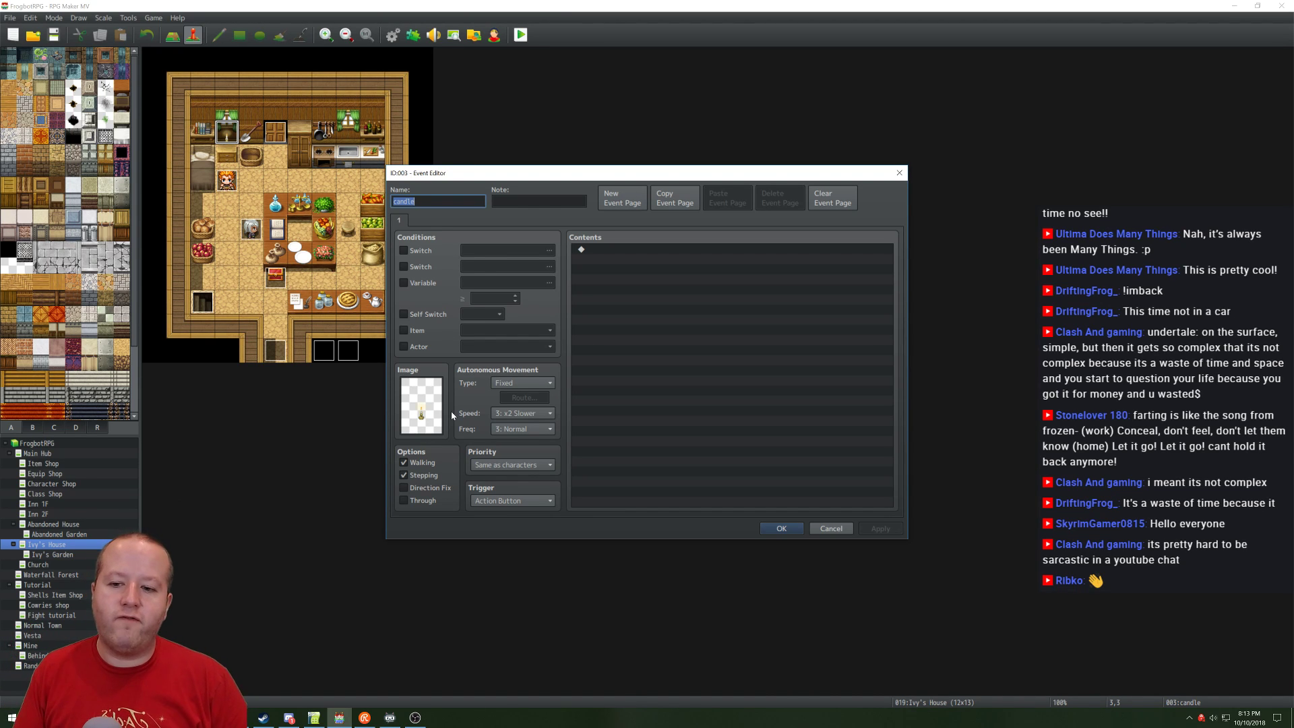
left_click(831, 528)
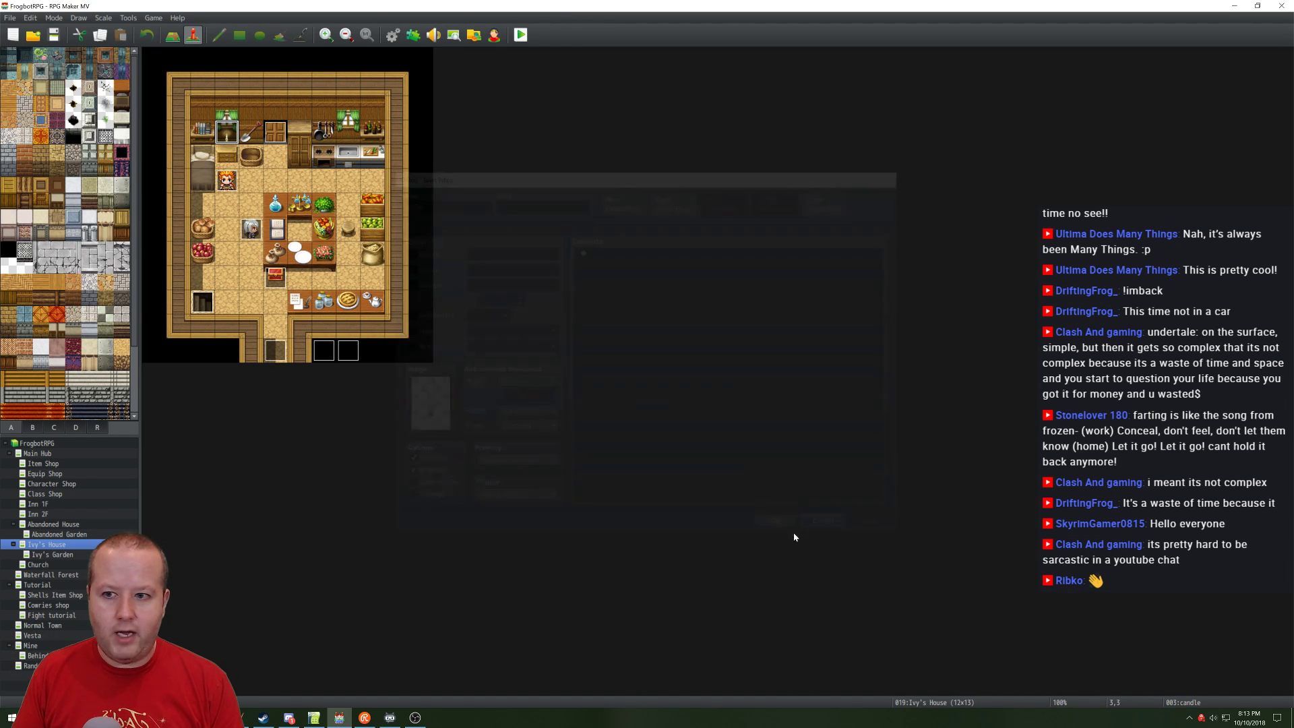
double_click(204, 304)
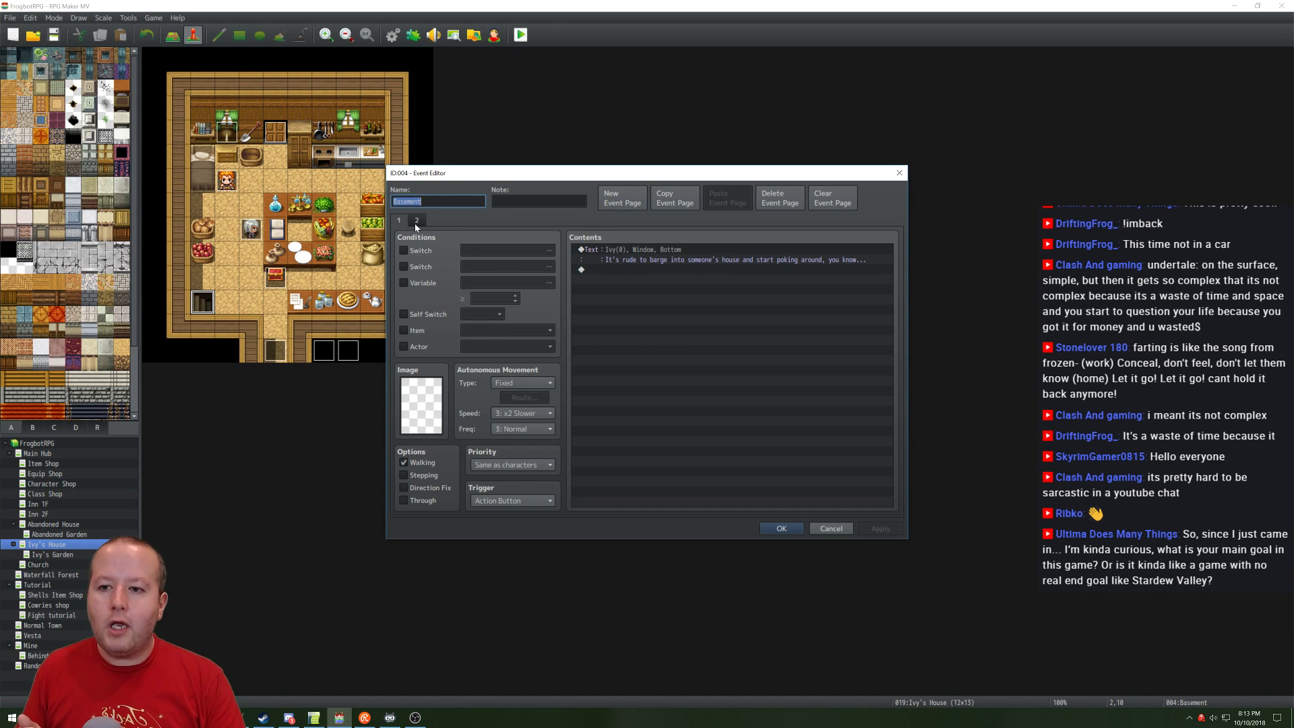
key("ctrl+Tab")
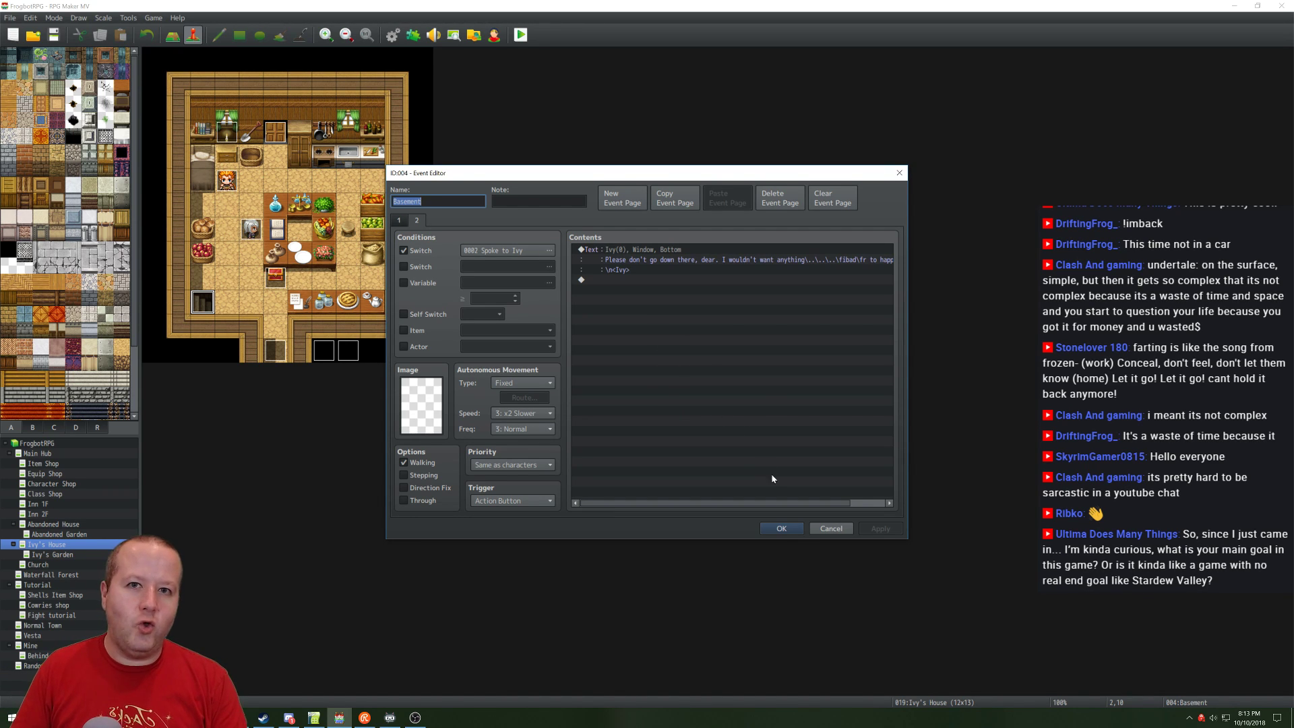
left_click(831, 528)
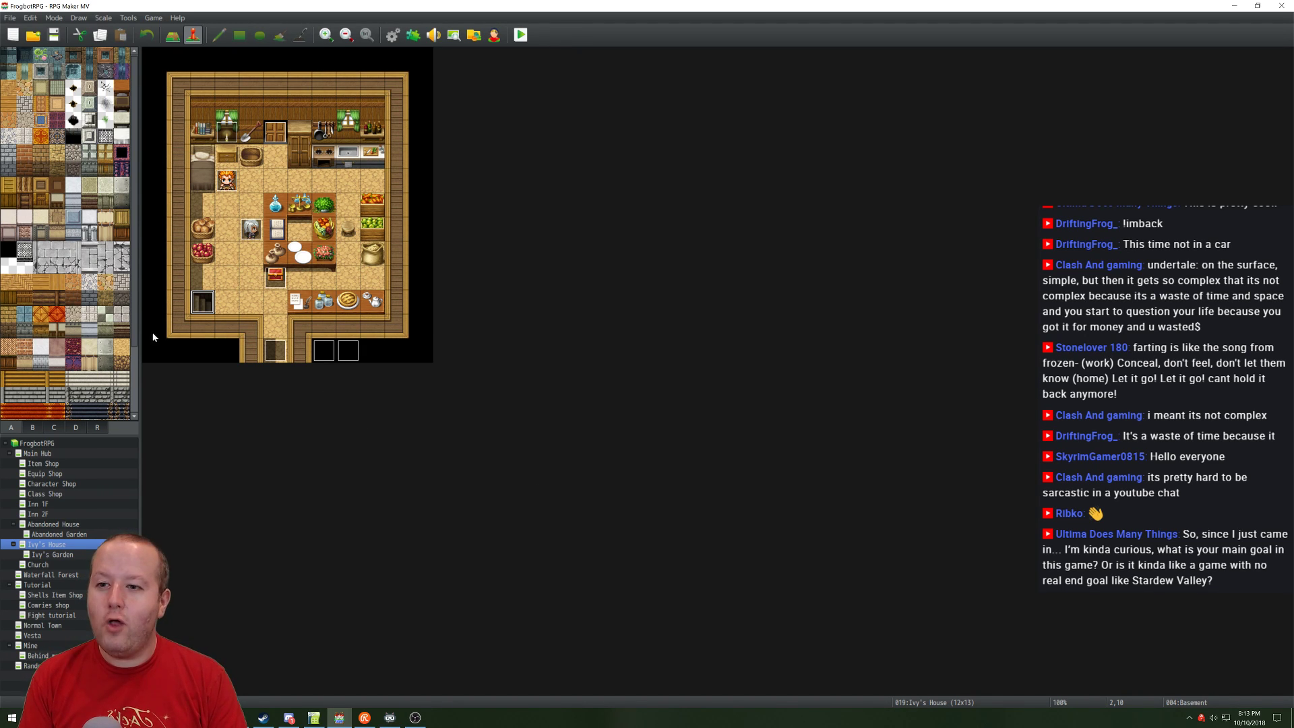
Step: Go to the Main Hub map and check the commands of the save point event and the character creator event, closing each
left_click(45, 453)
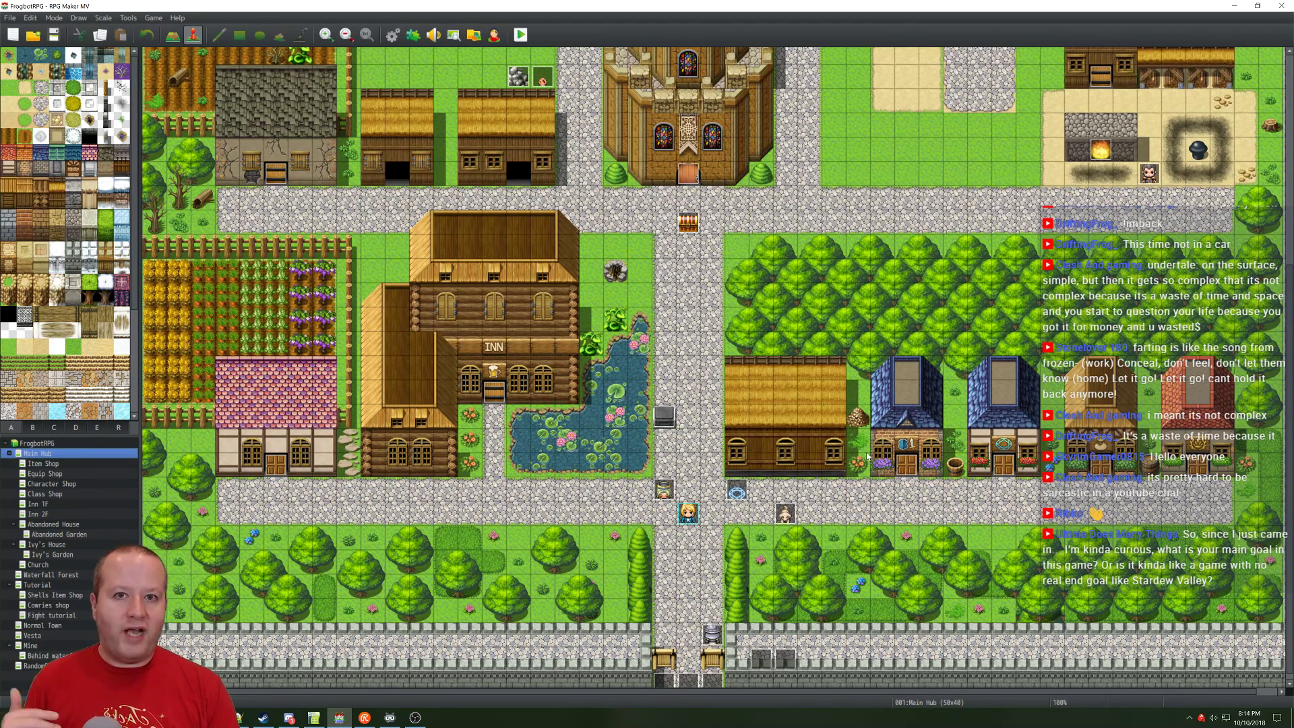
left_click(737, 493)
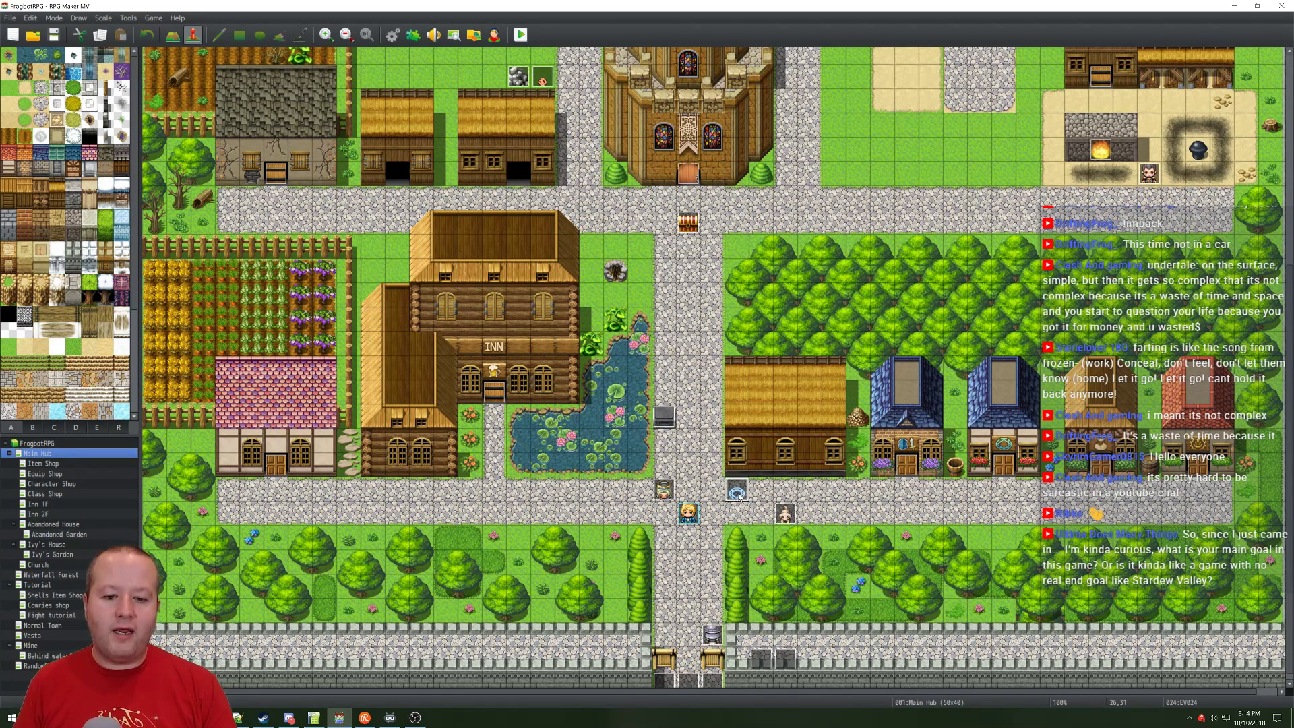
double_click(737, 493)
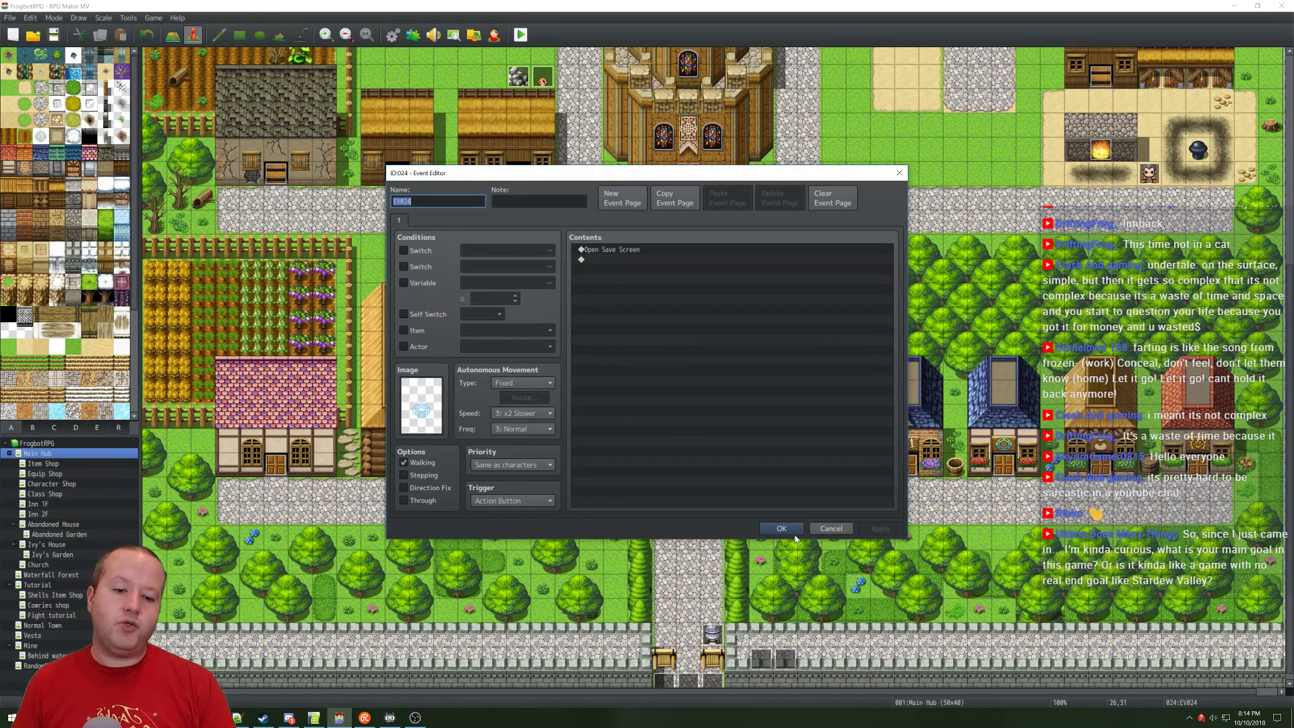
left_click(792, 531)
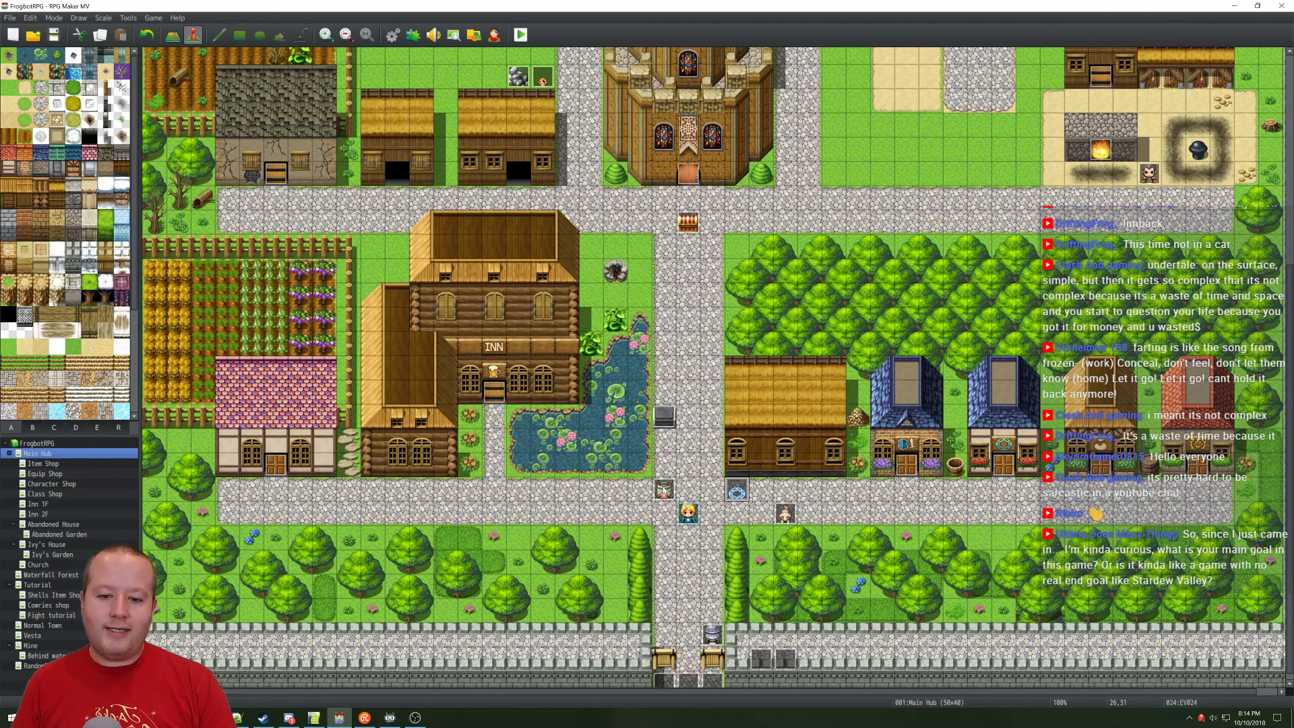
double_click(663, 490)
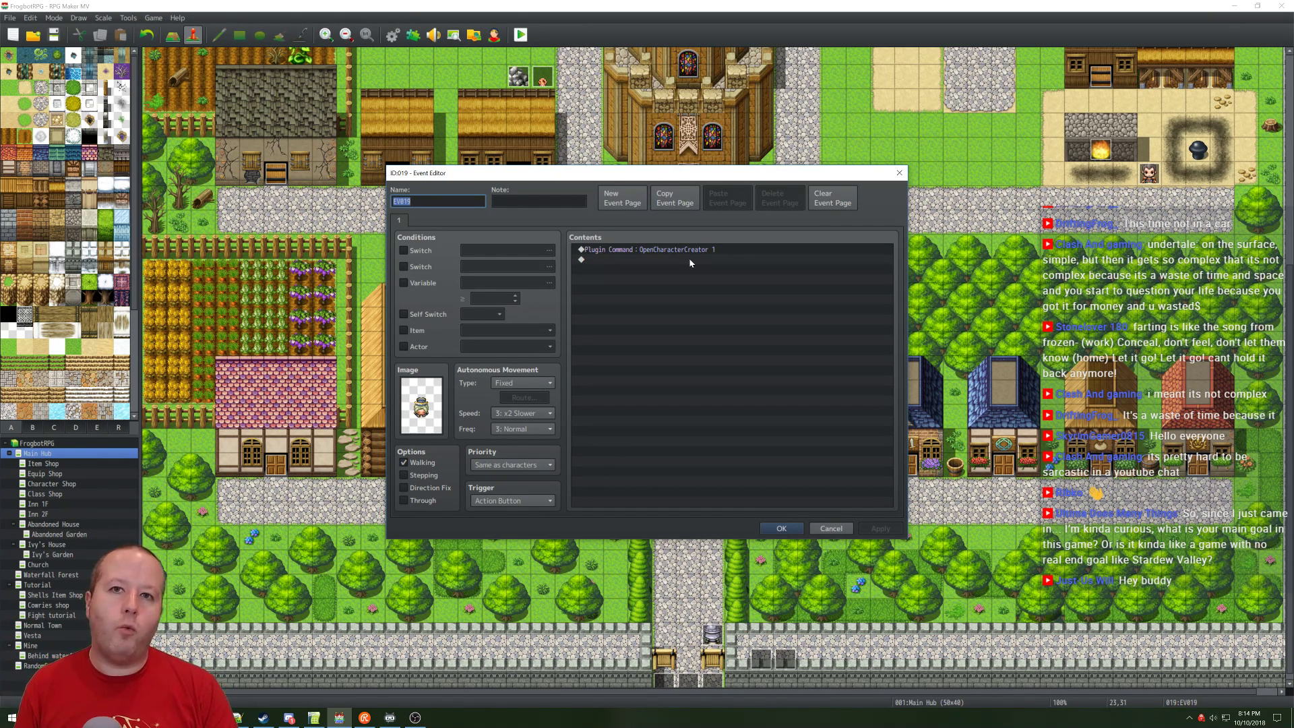
left_click(782, 528)
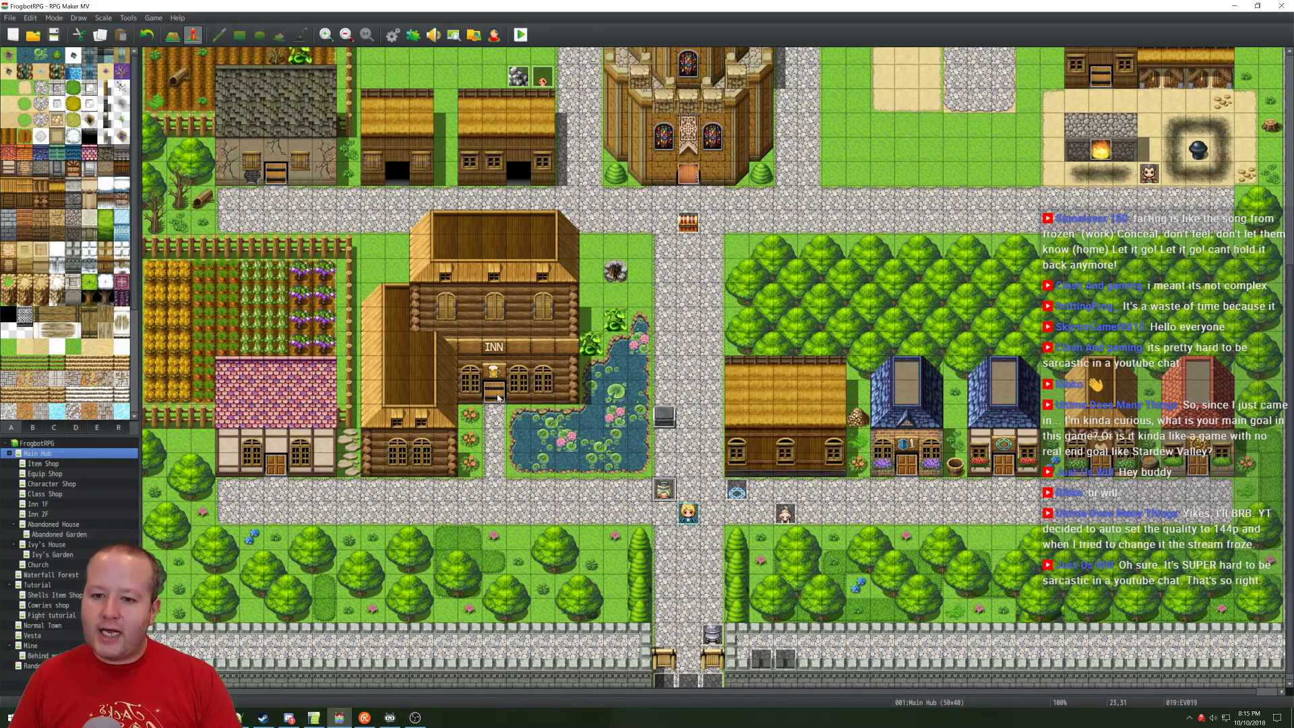
Step: Review the movement and transfer commands of the inn's door event on the Main Hub map, and close it
left_click(498, 395)
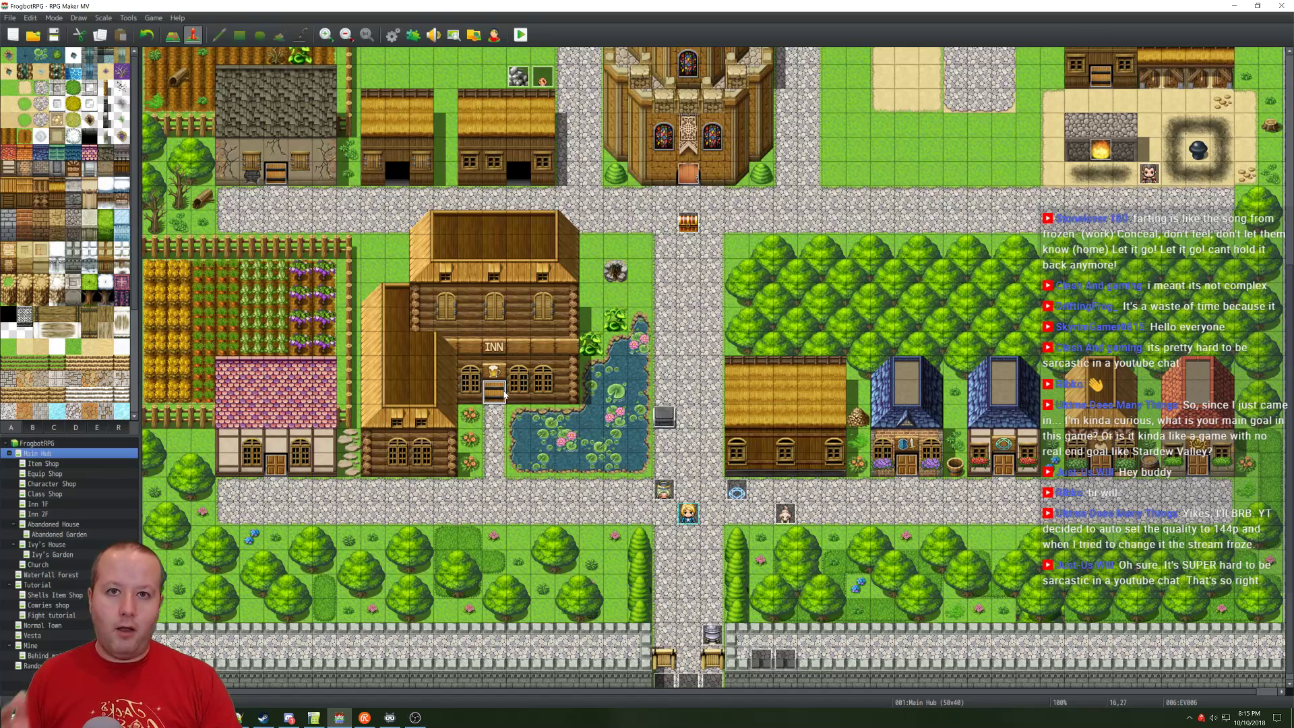
double_click(503, 394)
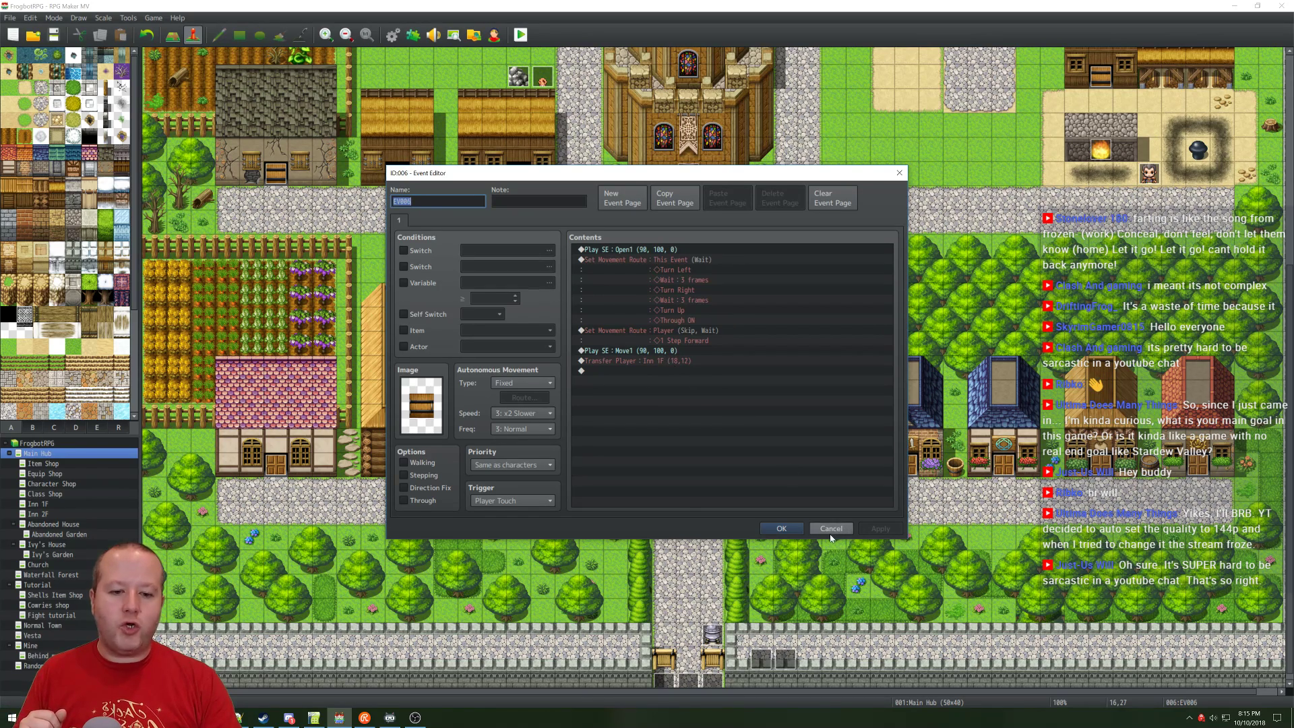
left_click(830, 529)
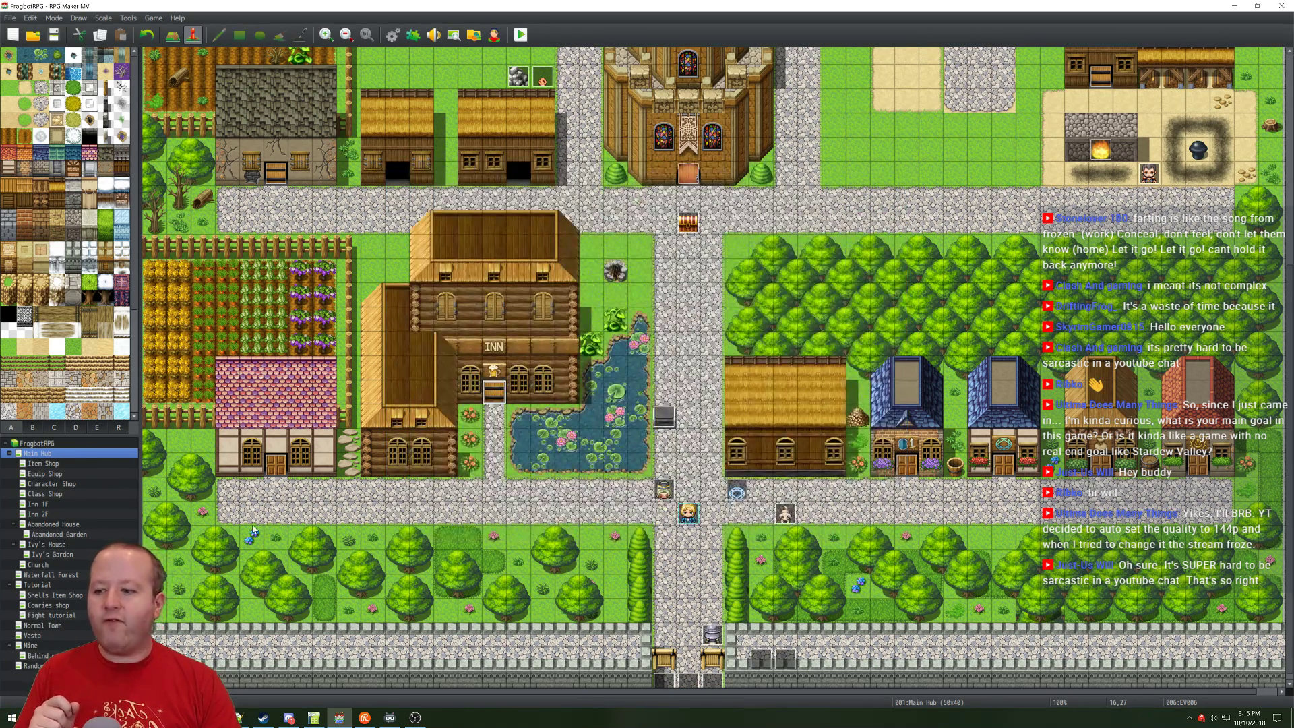
Step: Open the Inn 1F map and read the dialogue in the bartender's event and the Eve event, closing each
left_click(41, 505)
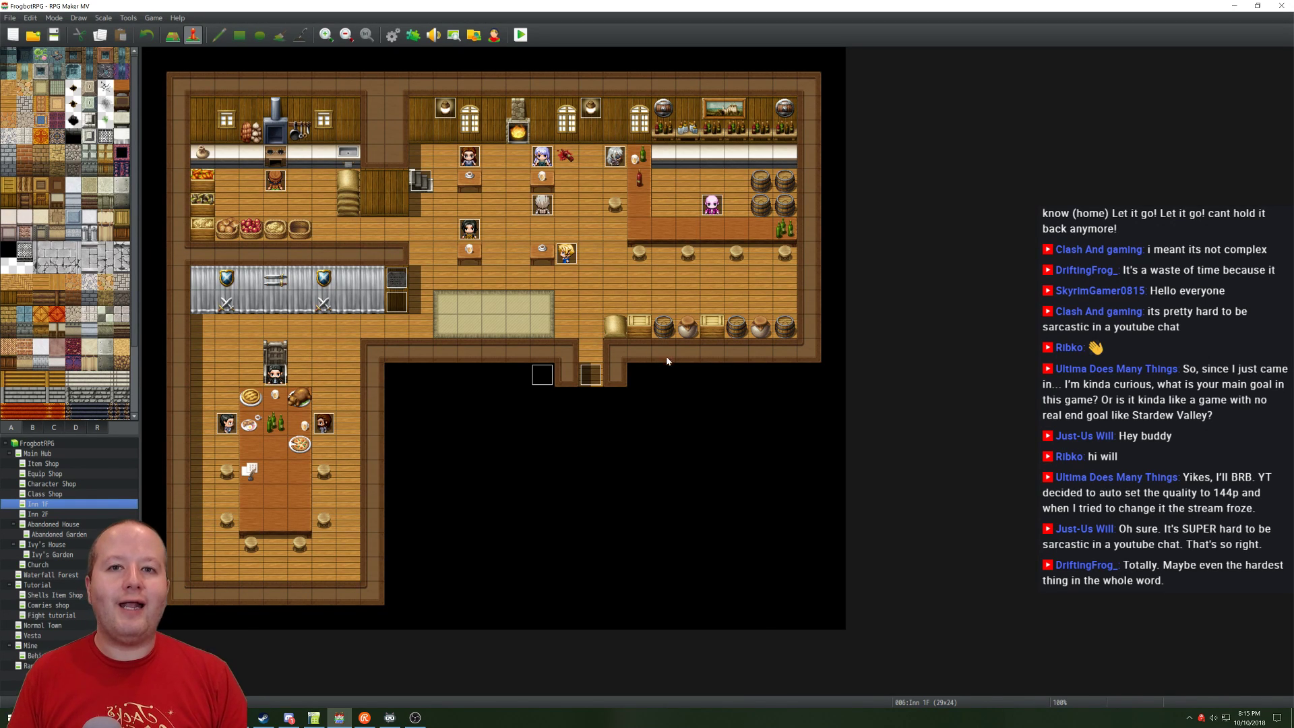
double_click(713, 206)
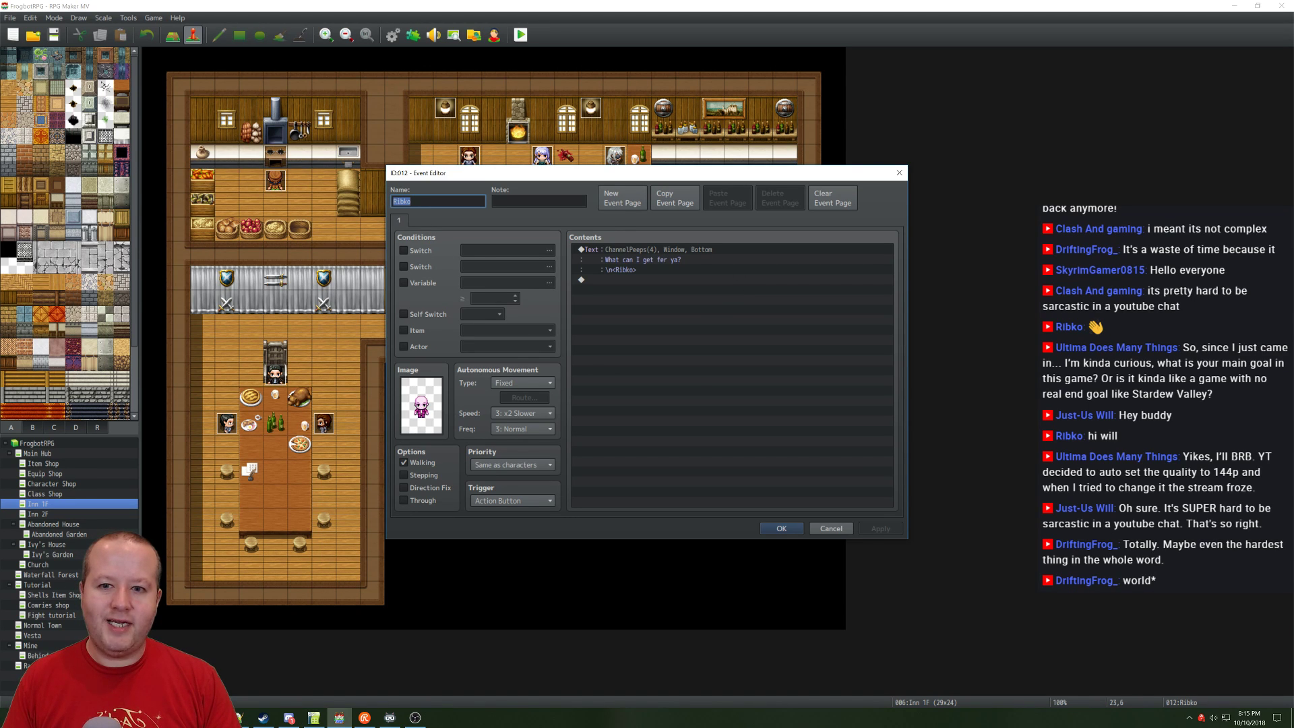
left_click(833, 531)
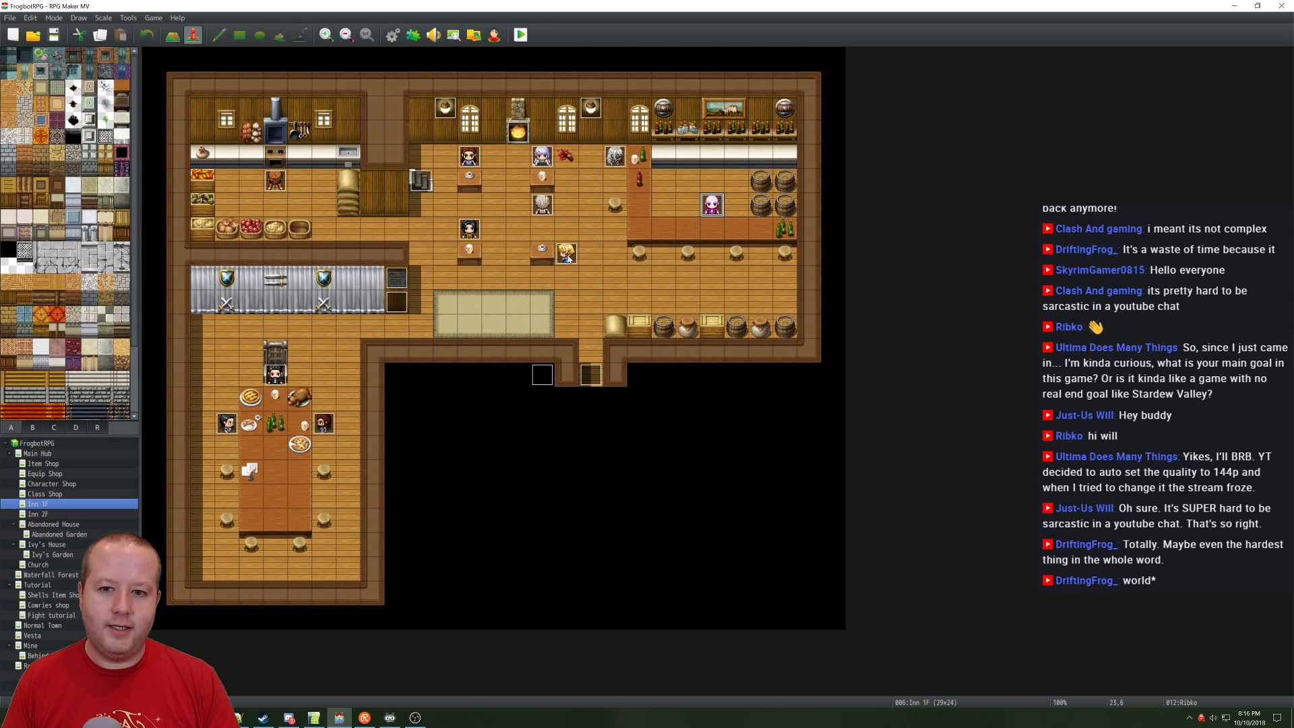
double_click(566, 254)
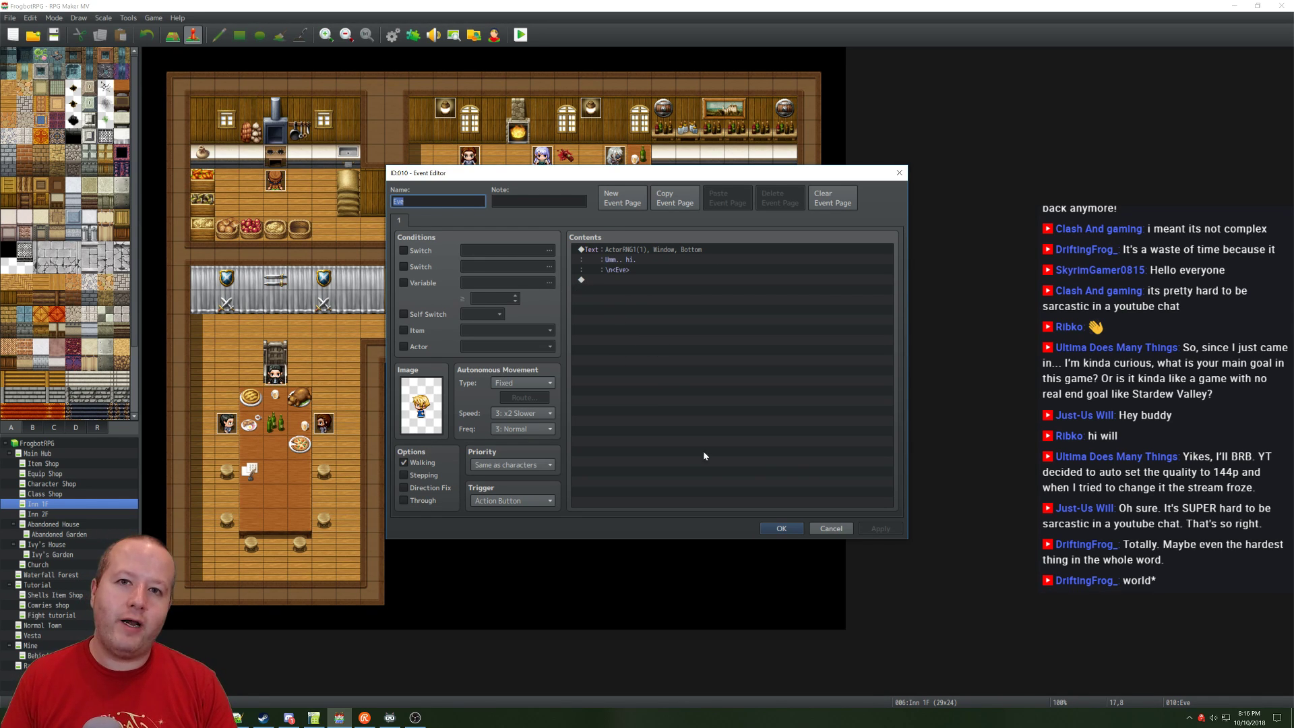
left_click(831, 529)
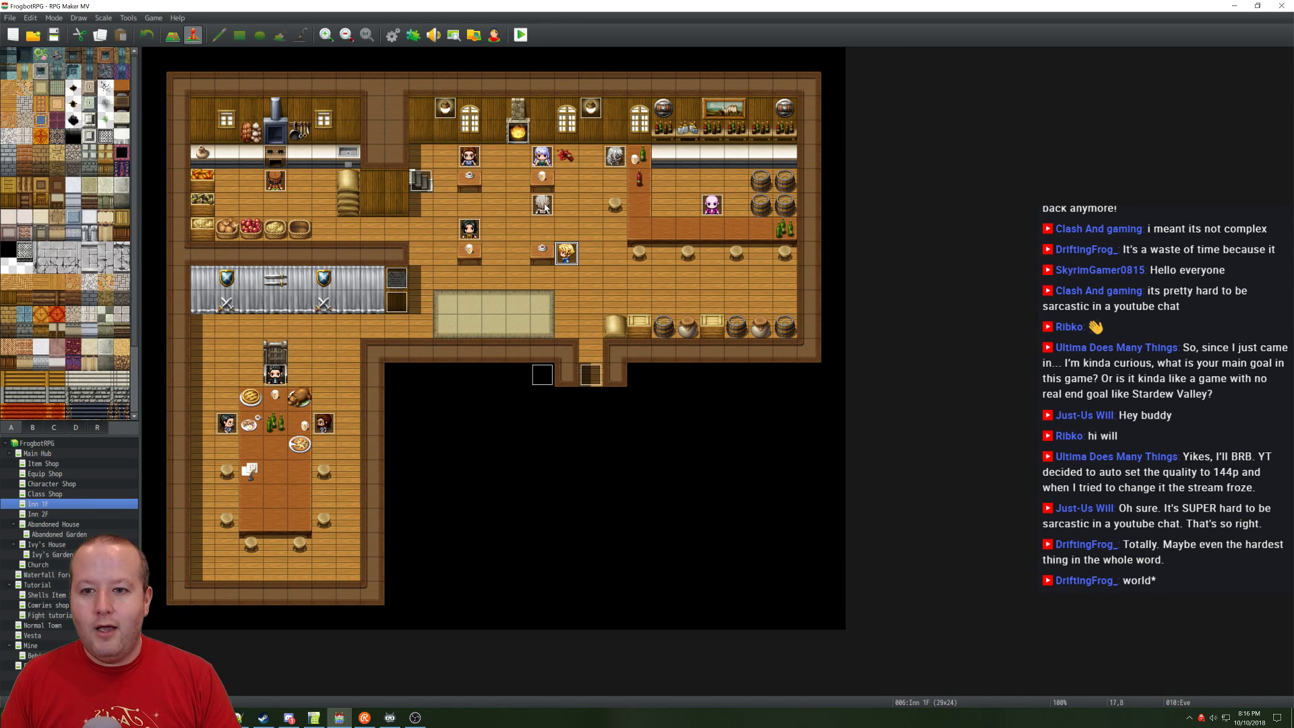
Step: Read the dialogue commands of the Blinky and Erika events at the inn table, closing each
double_click(542, 205)
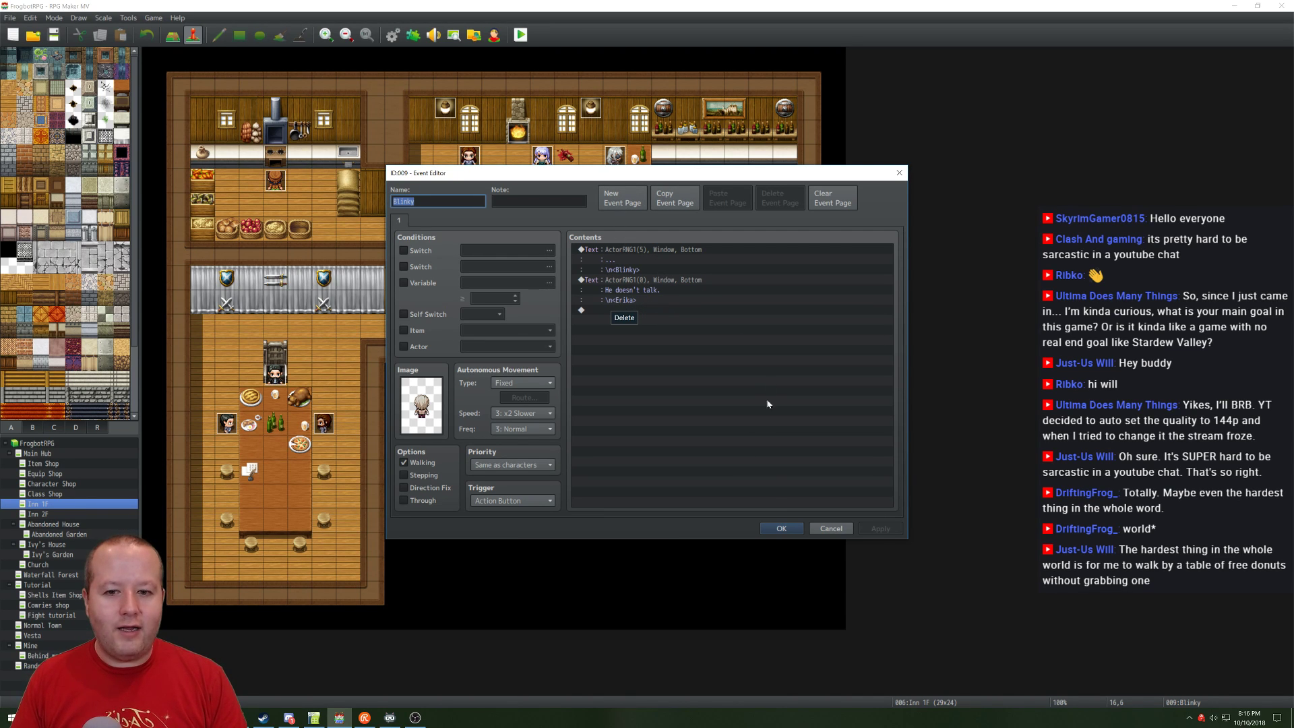
left_click(782, 529)
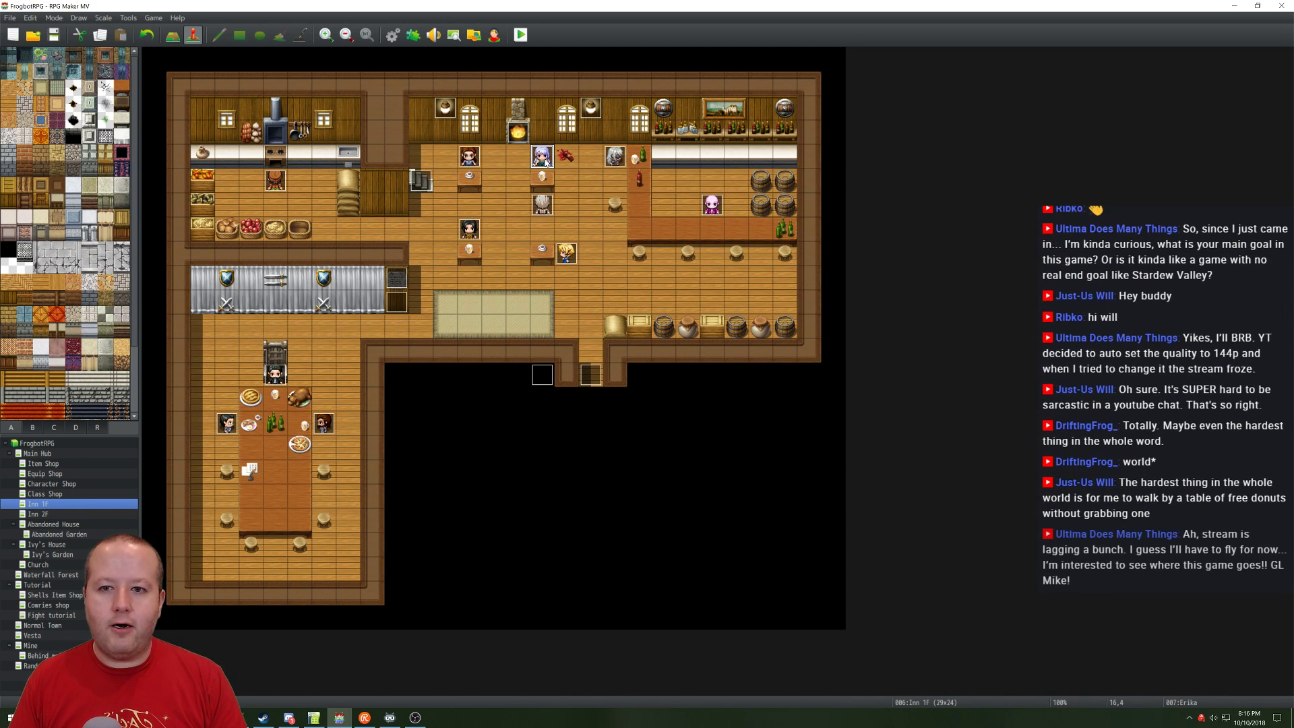
double_click(542, 157)
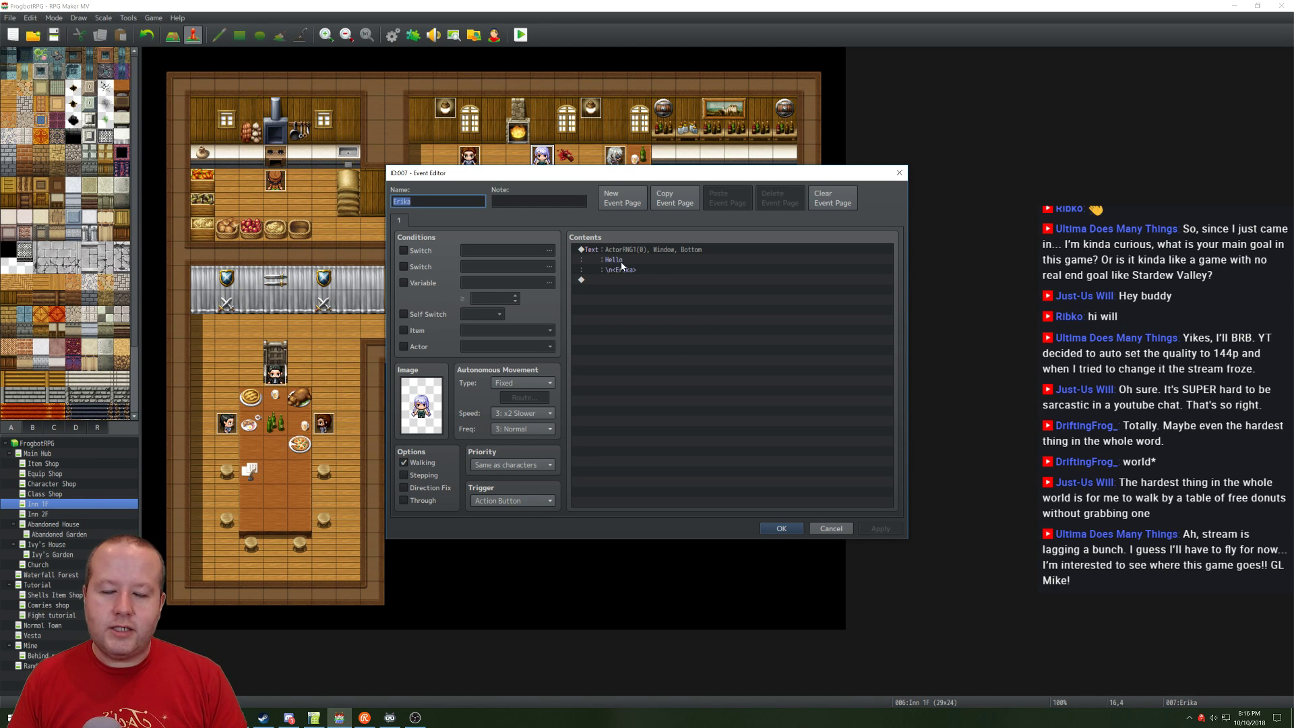
left_click(785, 531)
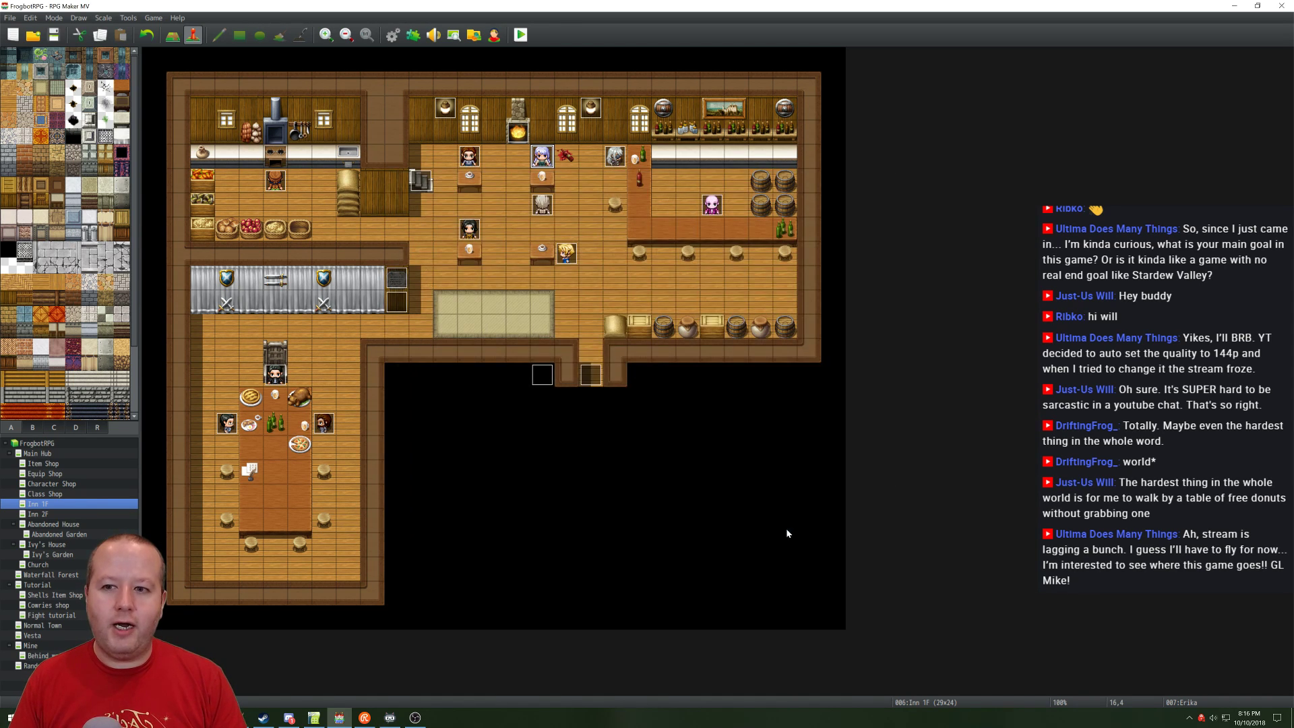
Step: Inspect the brown-haired patron's event near the fireplace, the Fireplace event and the kitchen's Cookie event, closing each
double_click(469, 156)
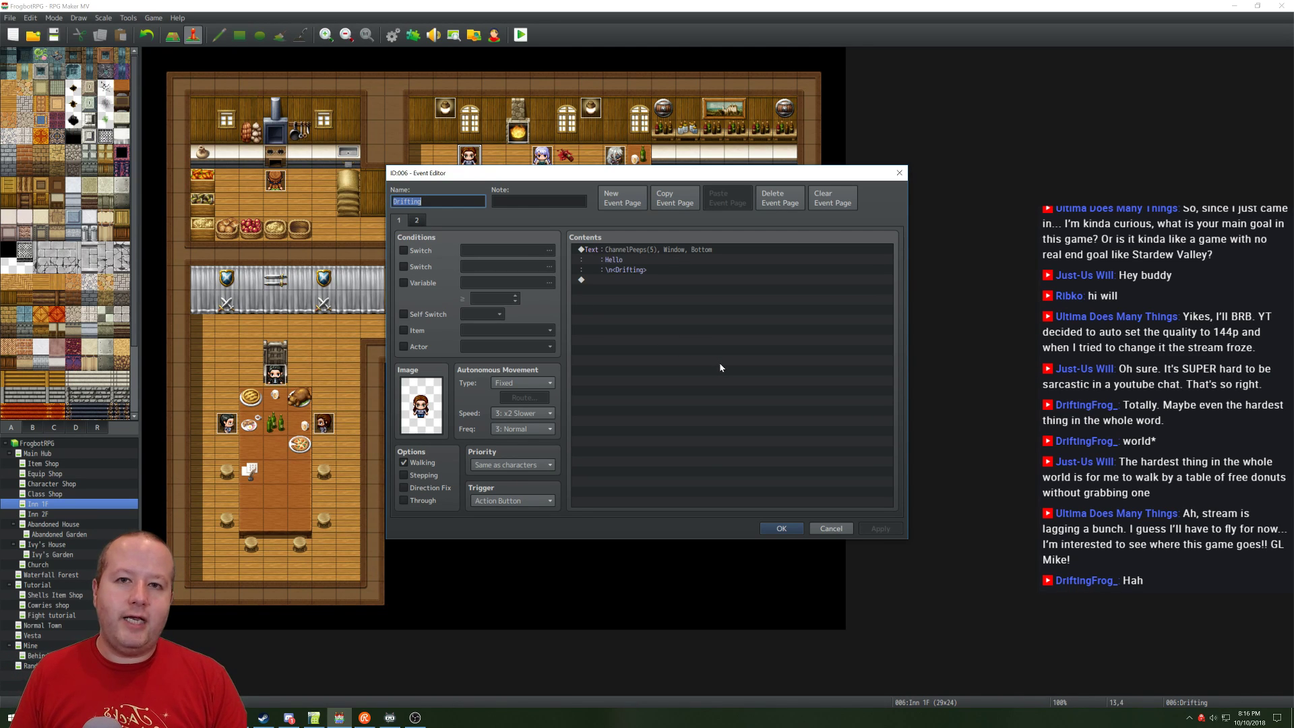
left_click(839, 527)
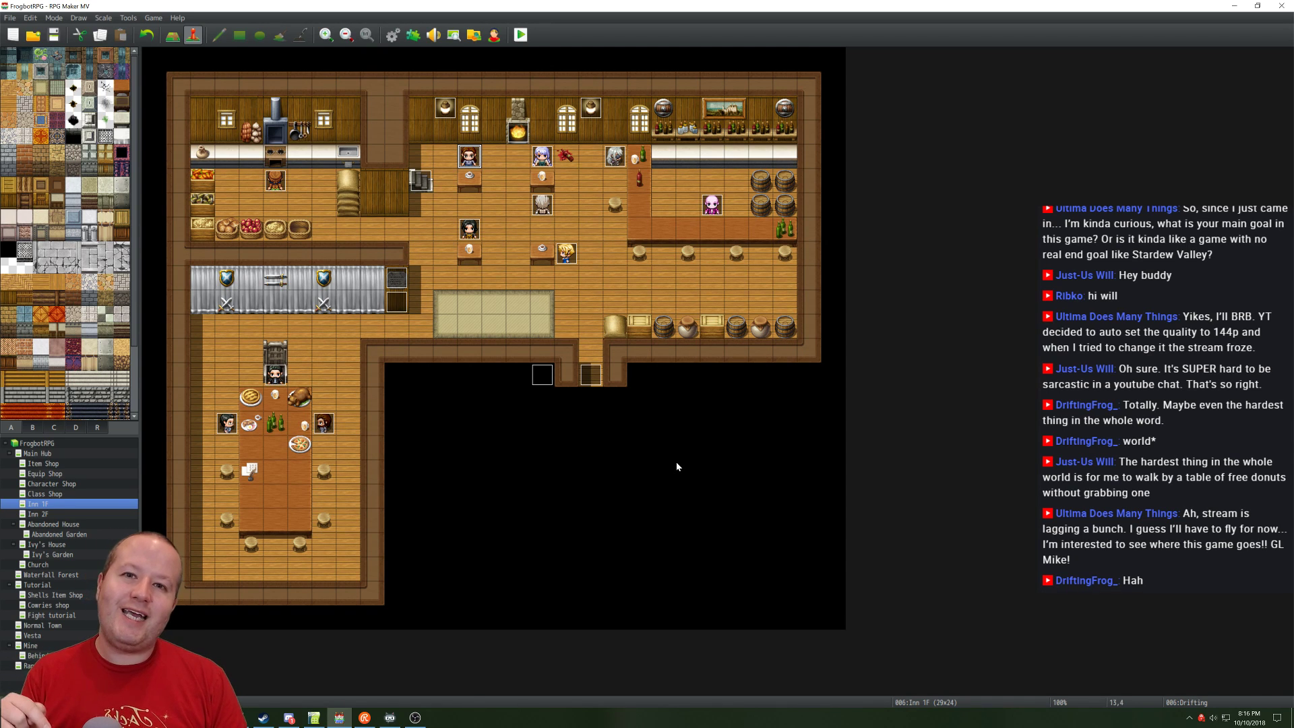
double_click(518, 132)
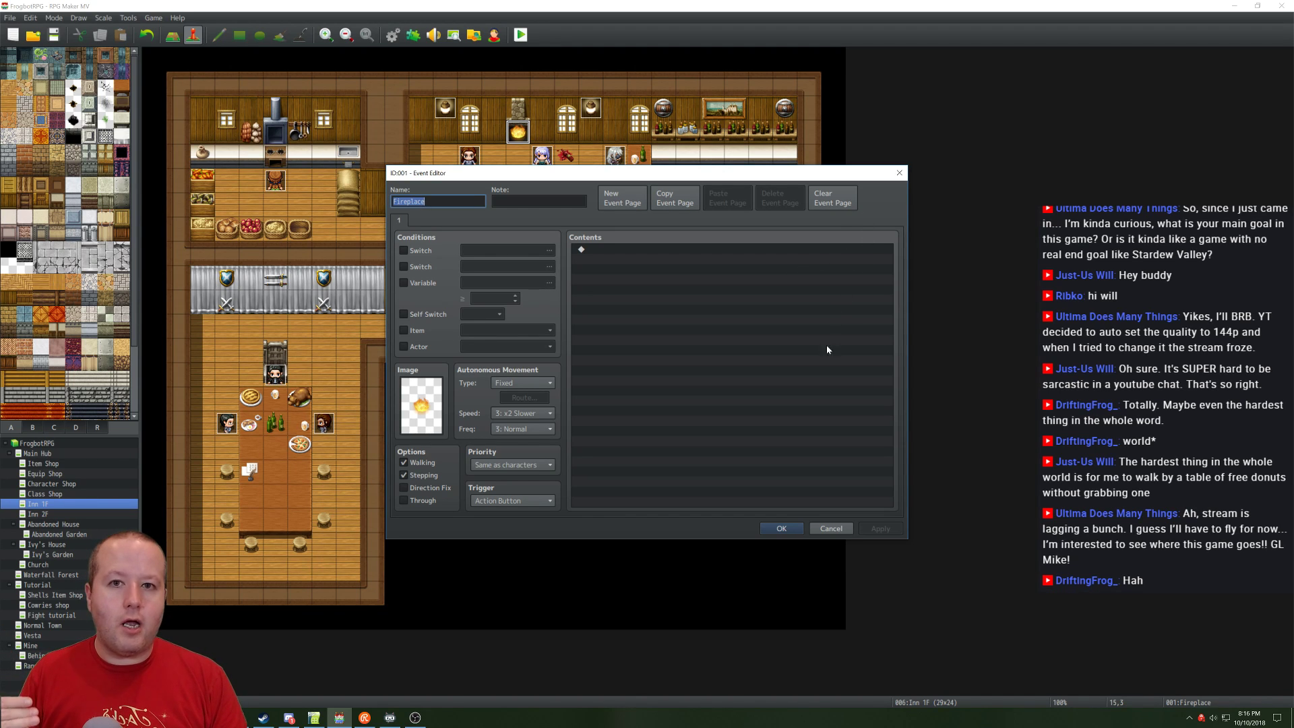
left_click(833, 528)
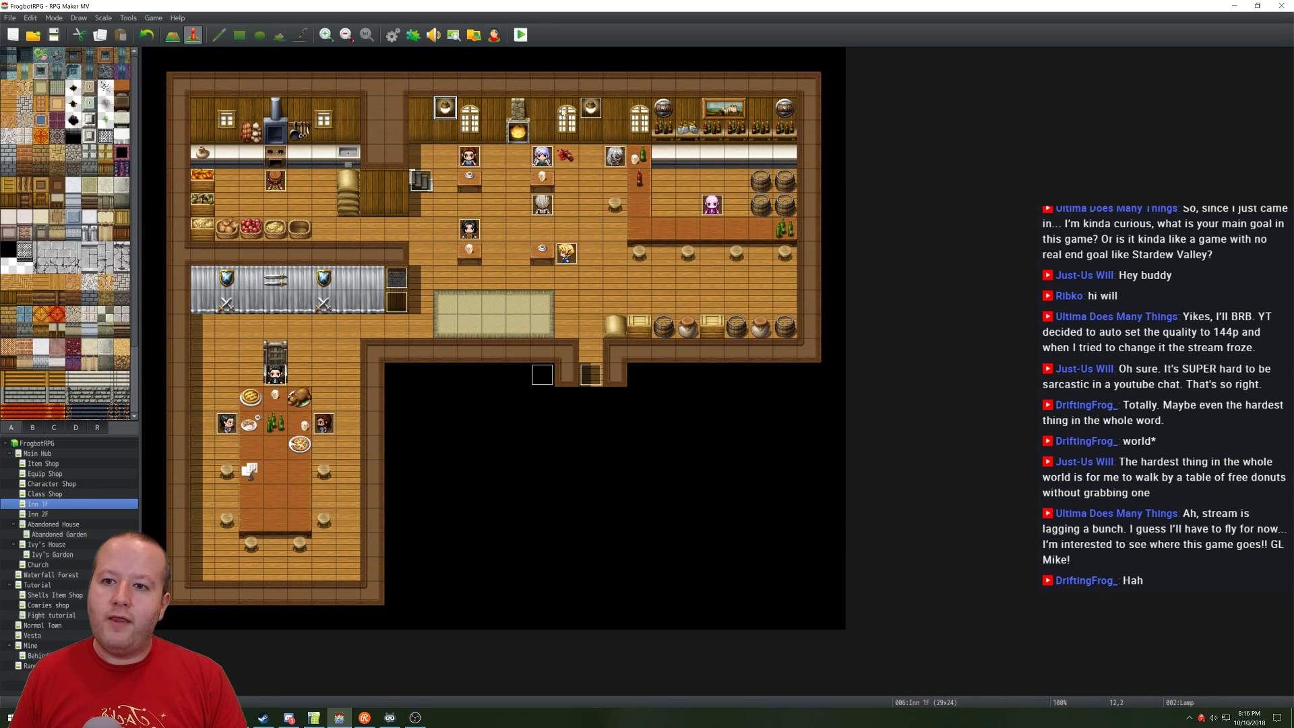
double_click(282, 188)
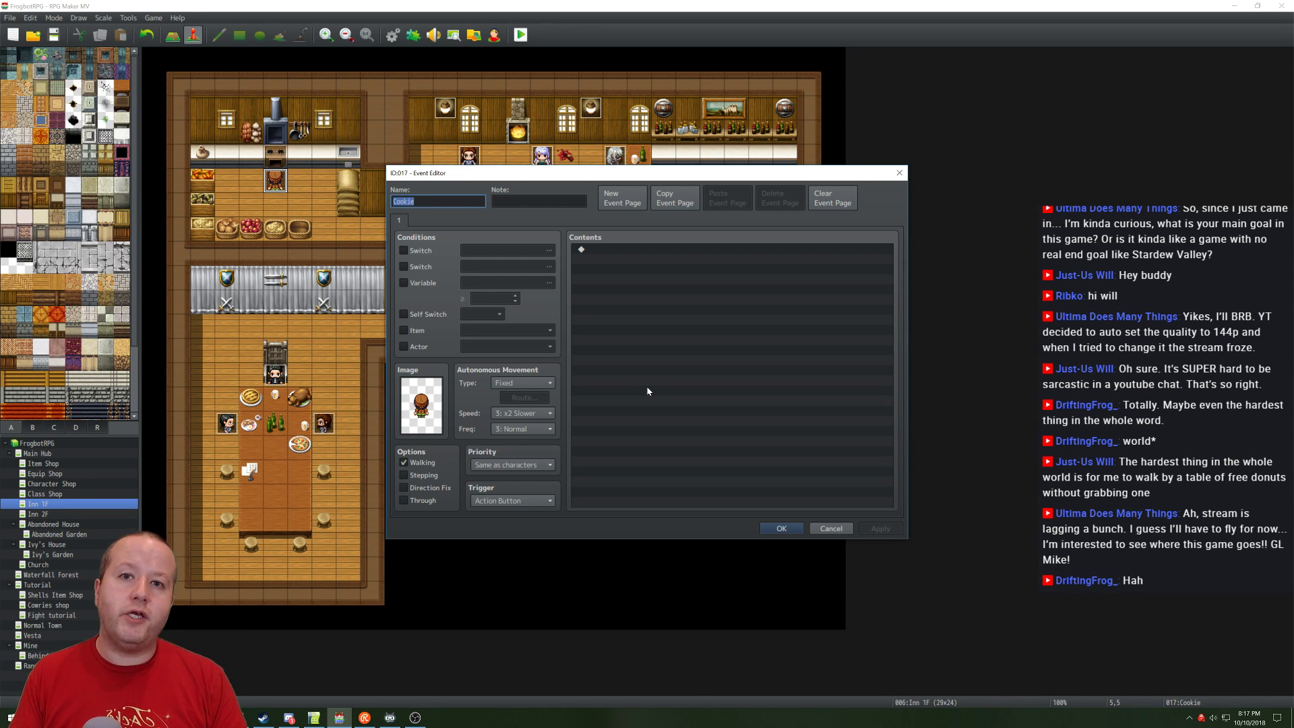
left_click(841, 532)
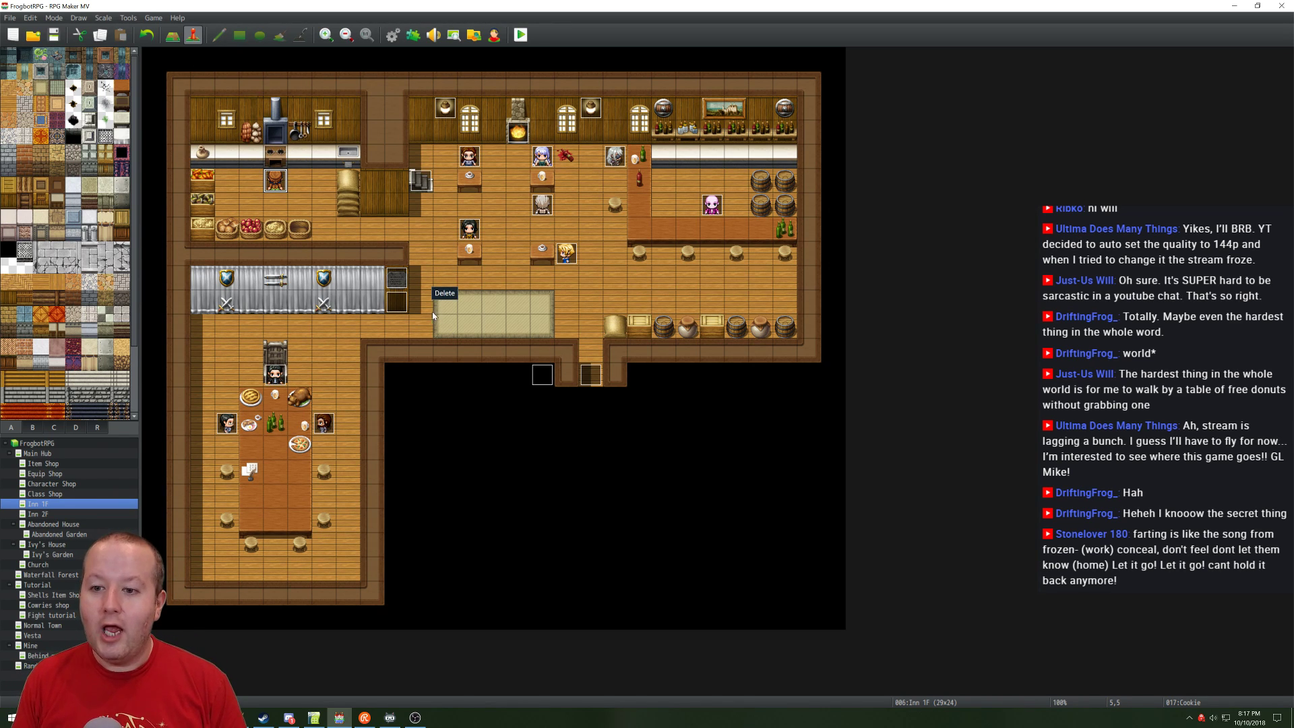
Step: Check the stream chat in Streamlabs Chatbot, and review the Gwen event's text and balloon icon commands back on the Inn 1F map
left_click(390, 719)
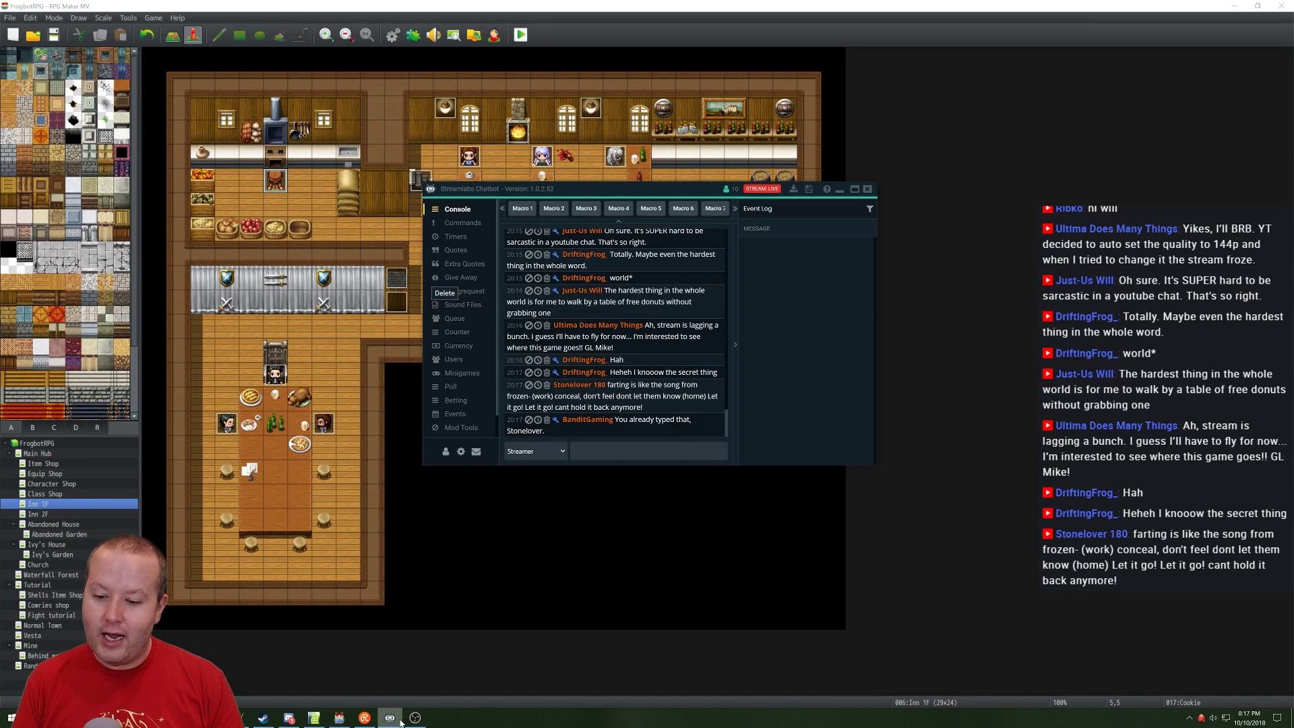
left_click(392, 719)
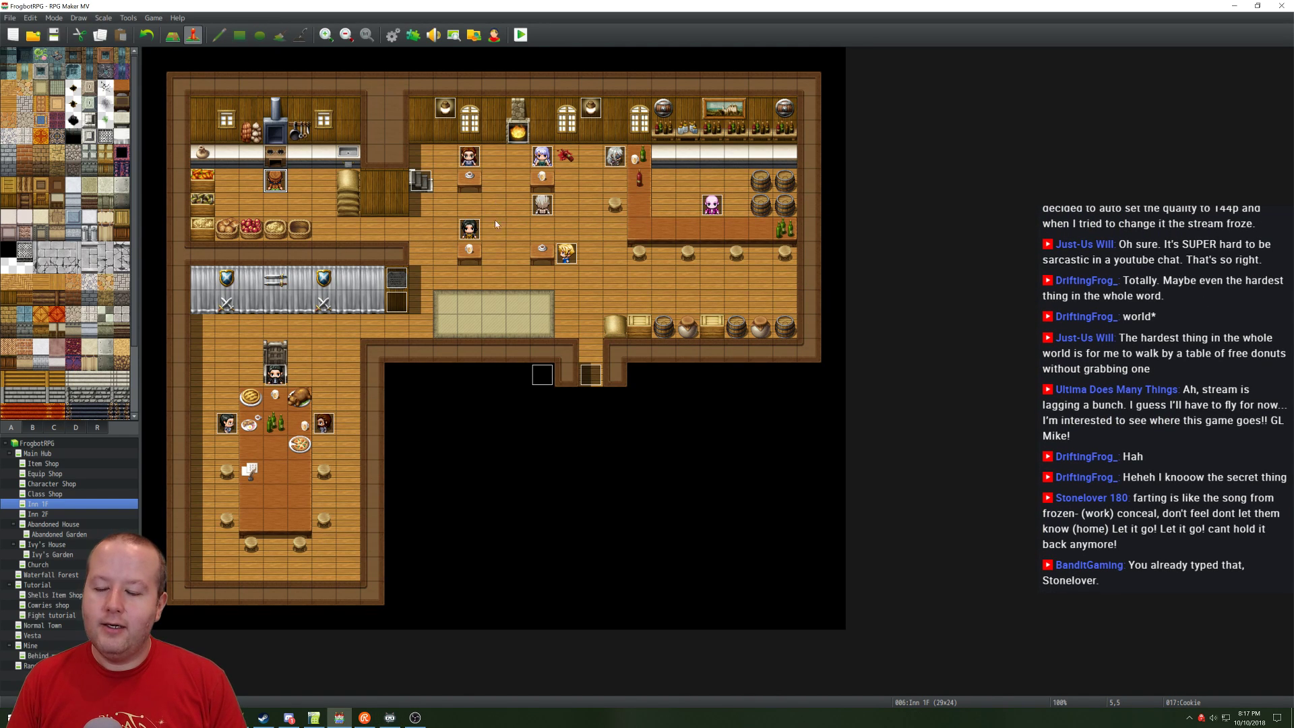
left_click(469, 233)
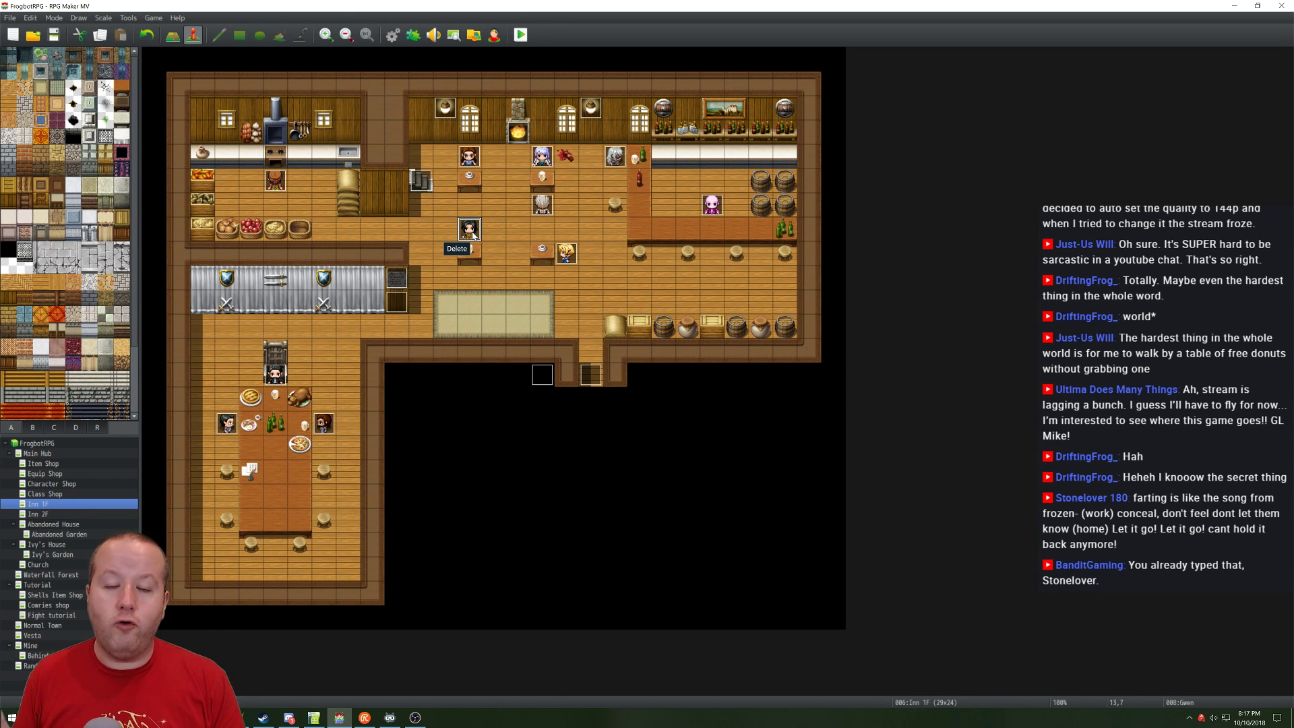
double_click(472, 231)
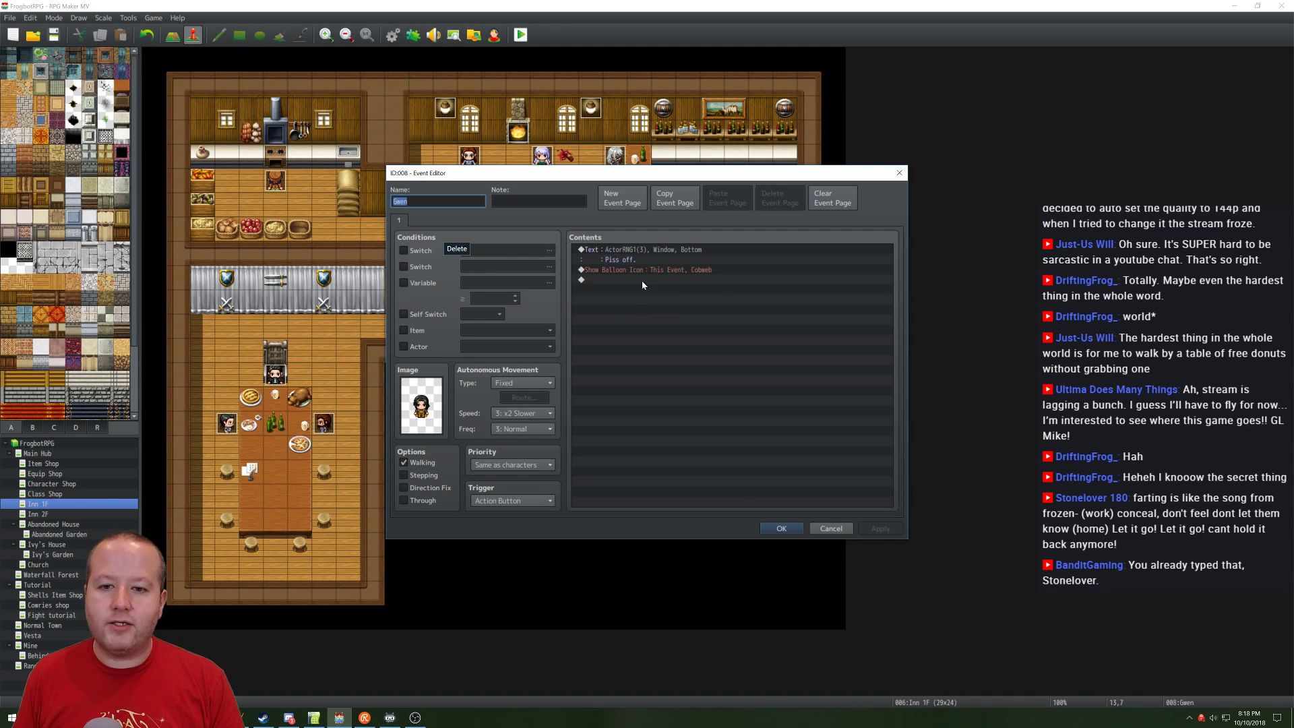
left_click(782, 528)
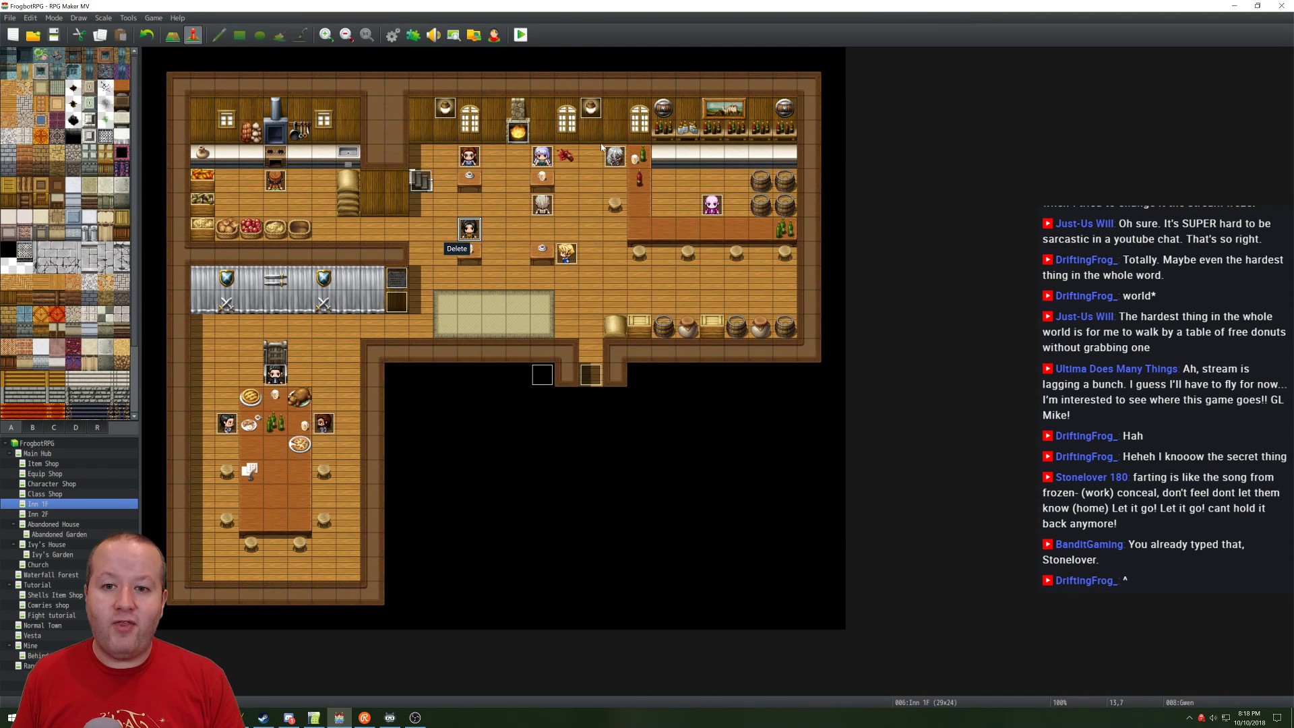
Step: Read the text in the Hunter event beside the bar, and discard a new empty event on the League room floor
double_click(616, 159)
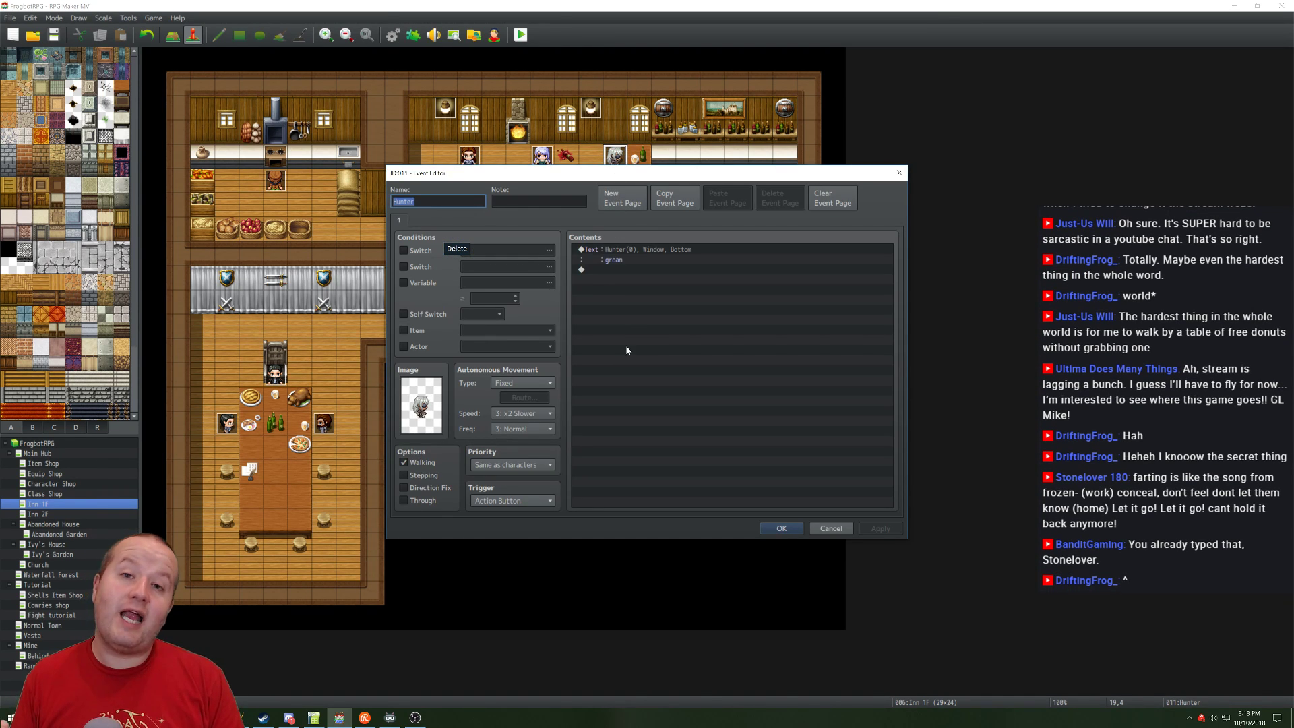
left_click(784, 528)
double_click(274, 329)
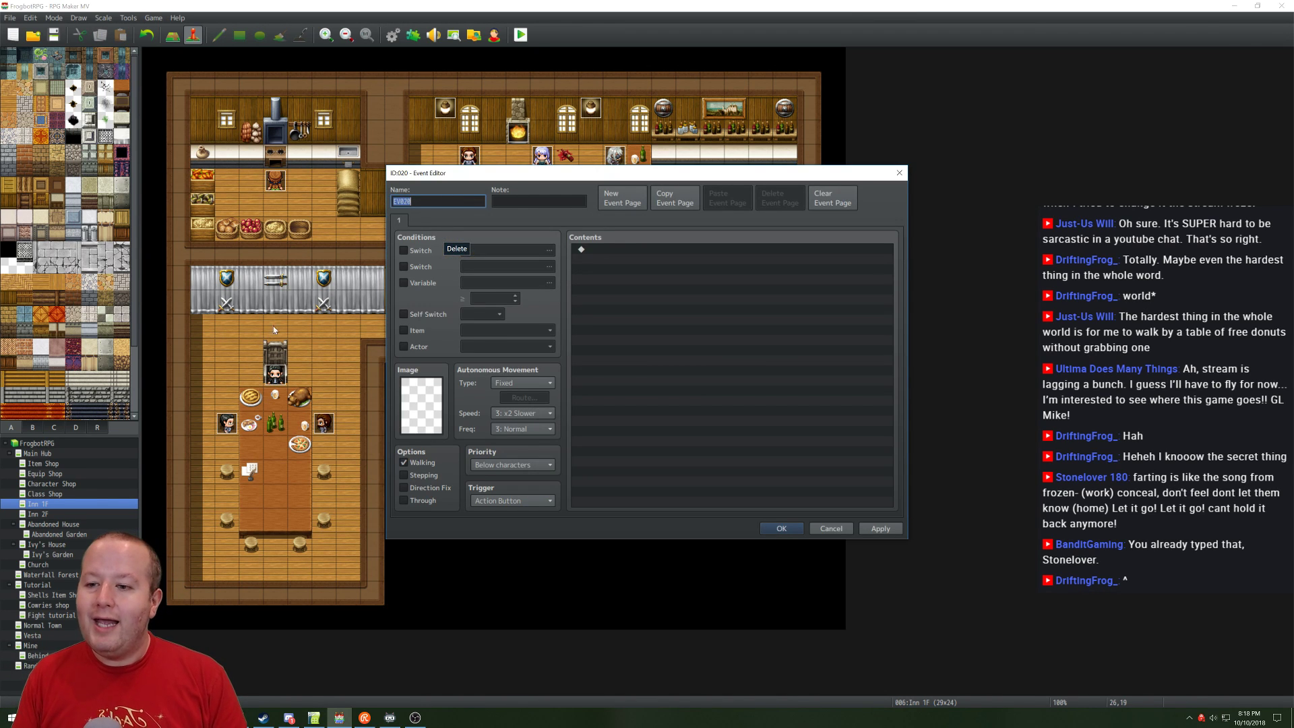
left_click(829, 528)
left_click(759, 476)
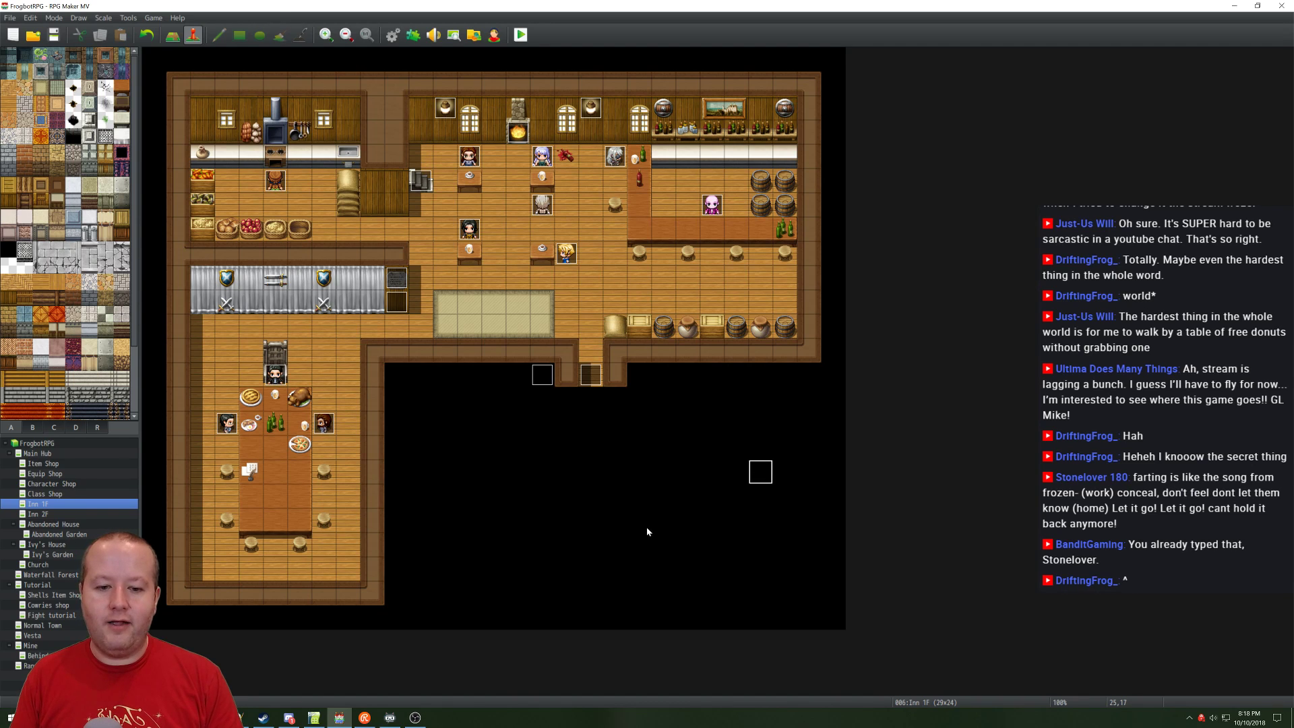
Step: Read the Read Sign event and the dialogue of the League member at the head of the dining table, closing each
double_click(398, 278)
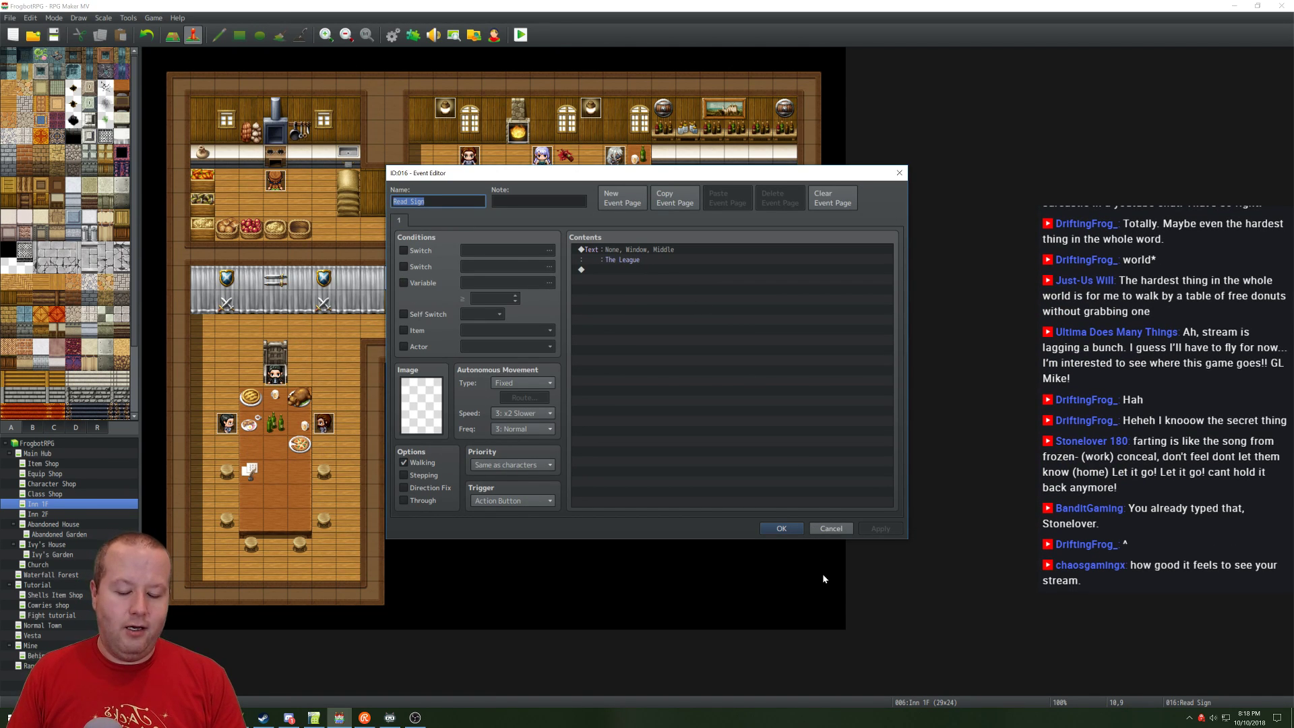
left_click(778, 530)
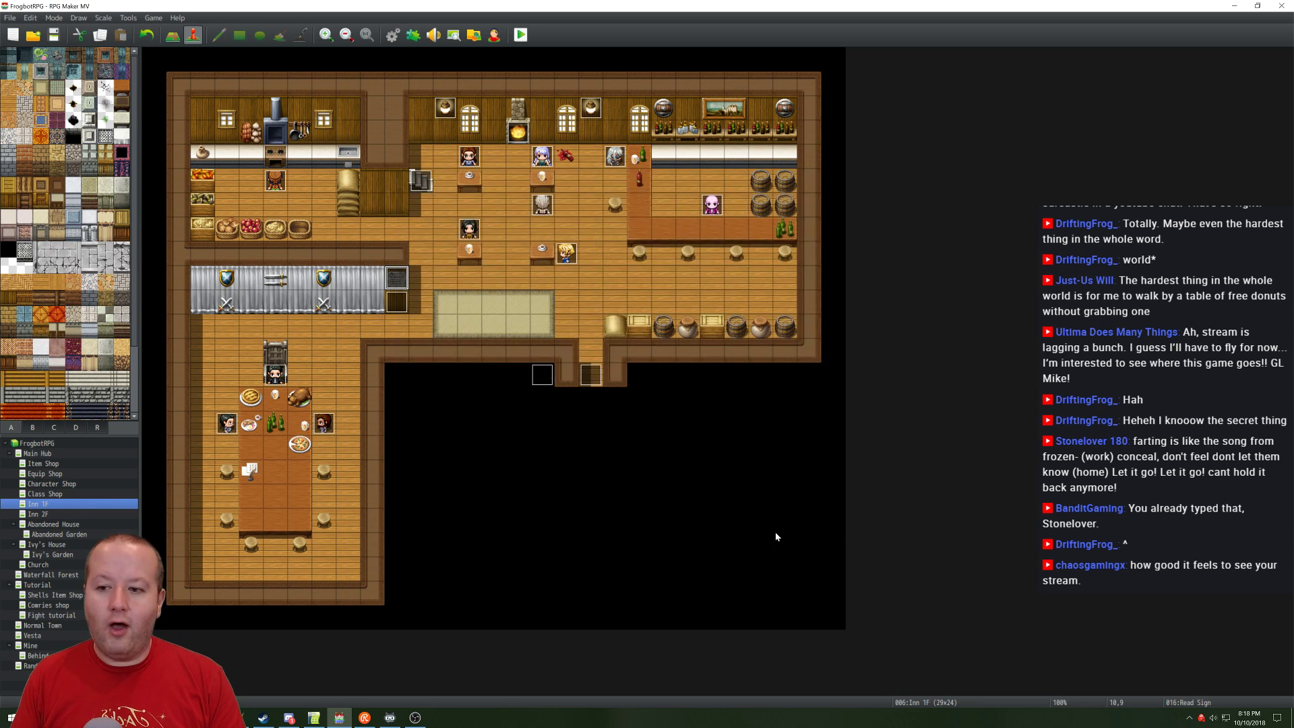
left_click(276, 379)
double_click(276, 379)
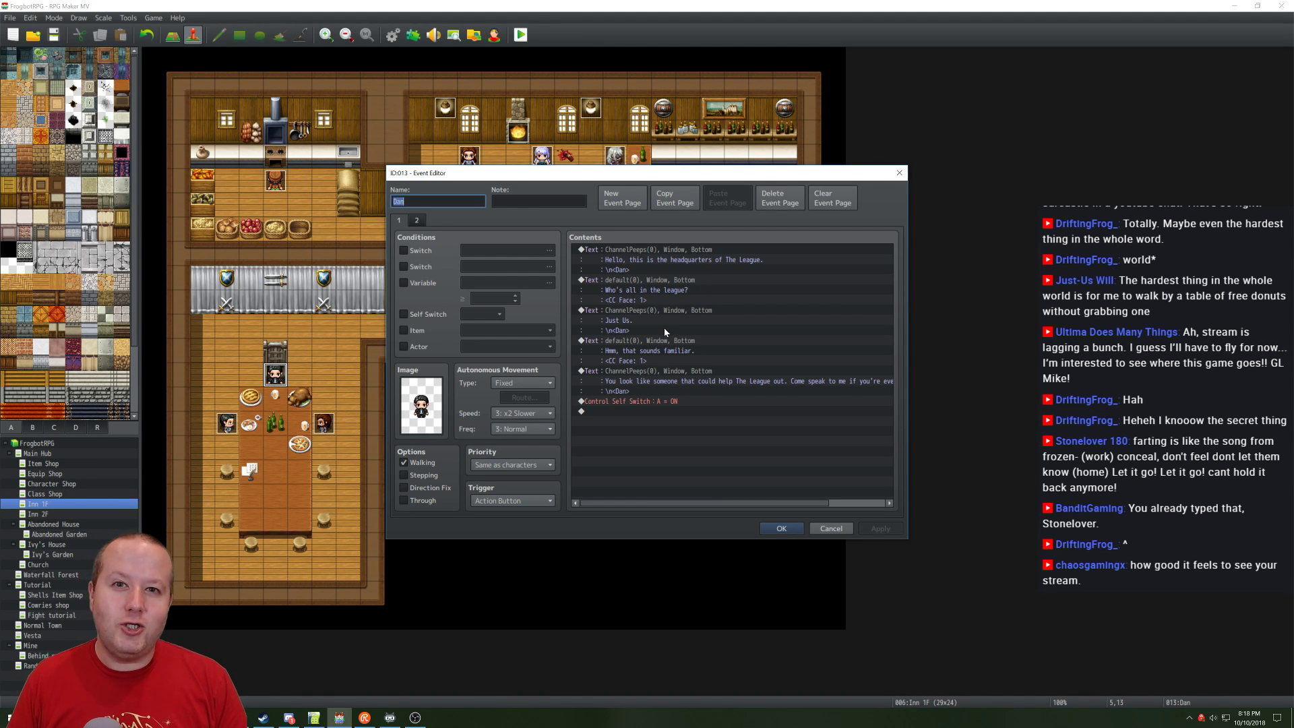
left_click(781, 528)
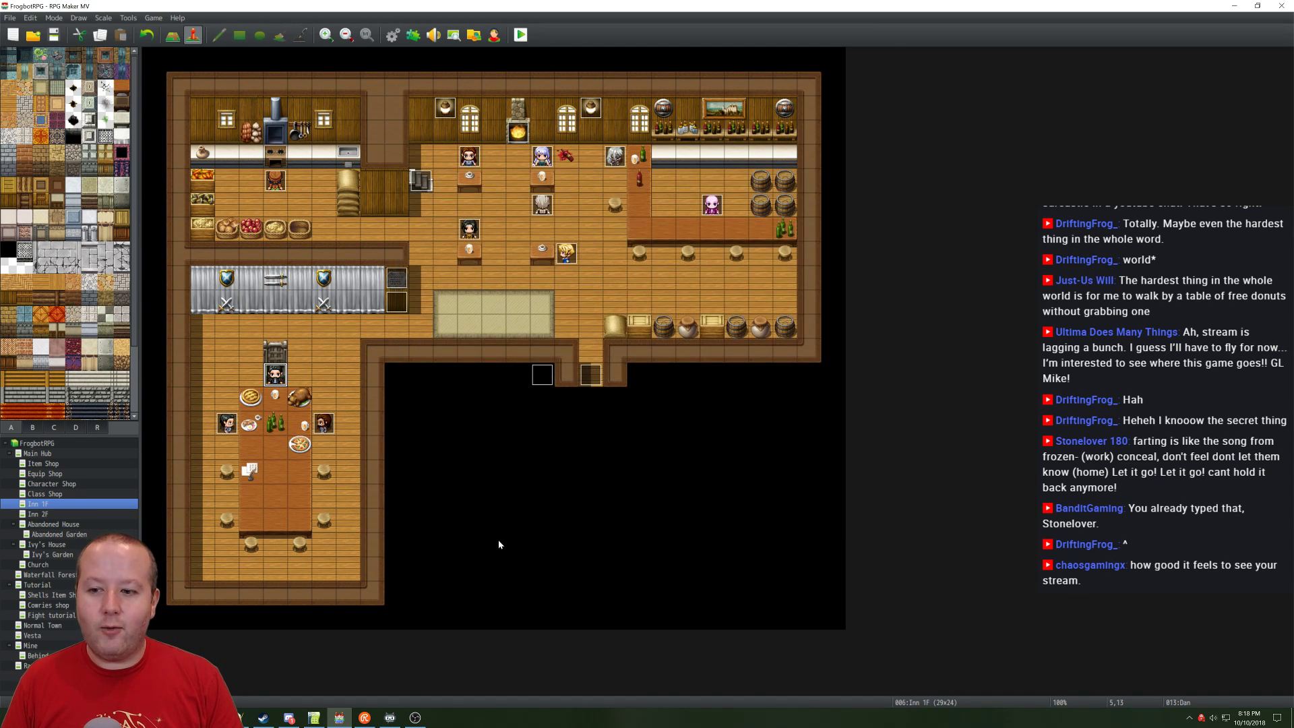
Step: Read the events of the two League members on either side of the dining table, closing each without changes
double_click(324, 423)
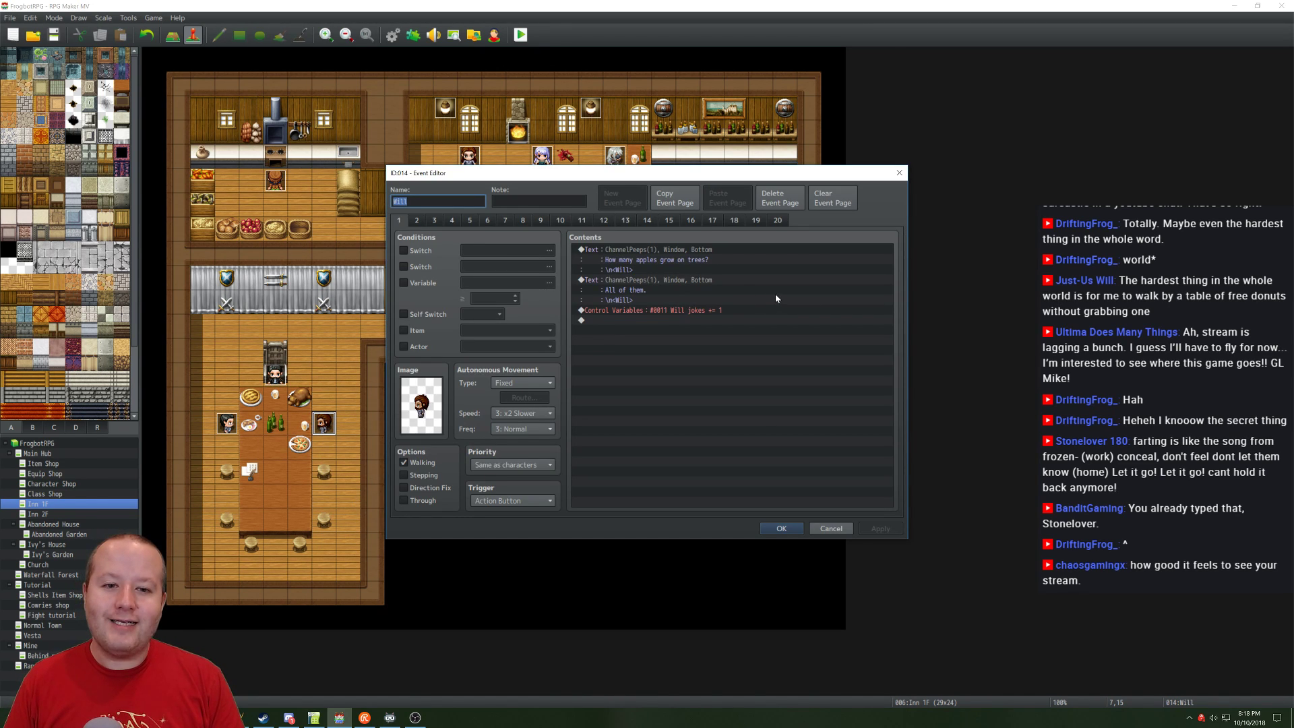
left_click(831, 528)
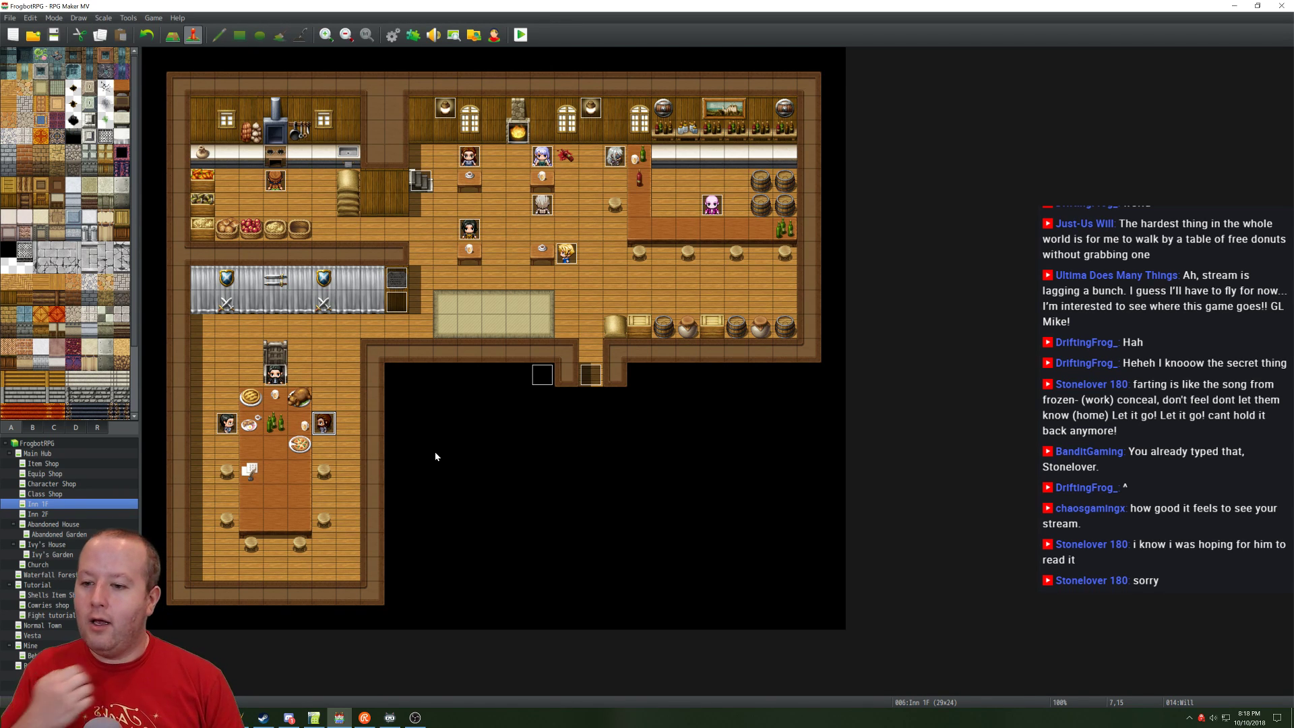
double_click(227, 424)
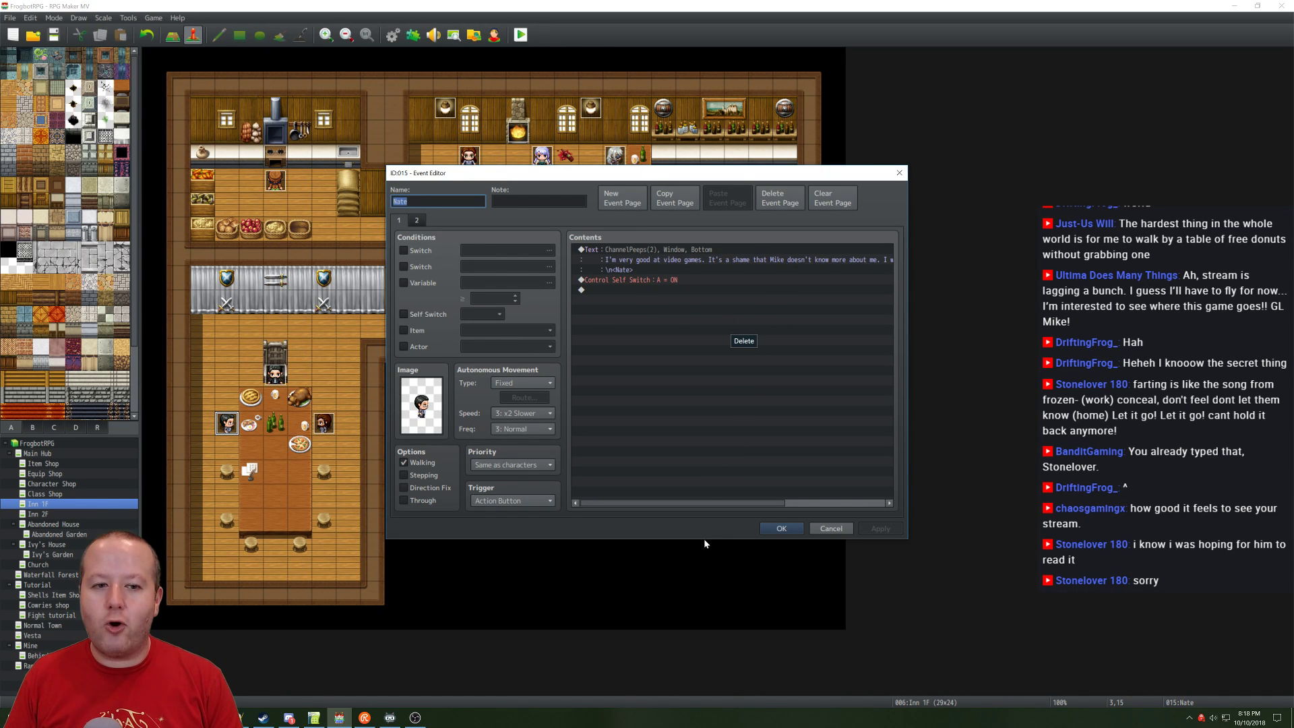
left_click(831, 528)
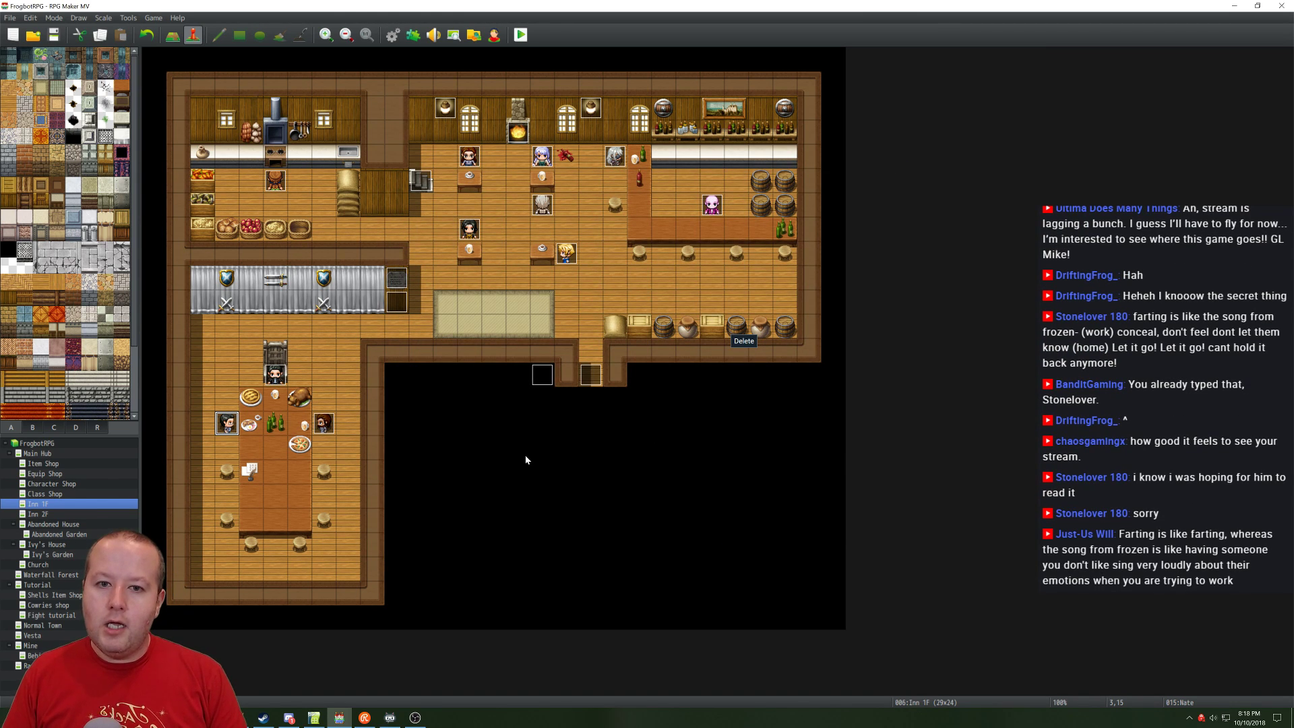
Step: Inspect the Going Up staircase event's sound effect and player transfer commands, and close it without changes
left_click(423, 182)
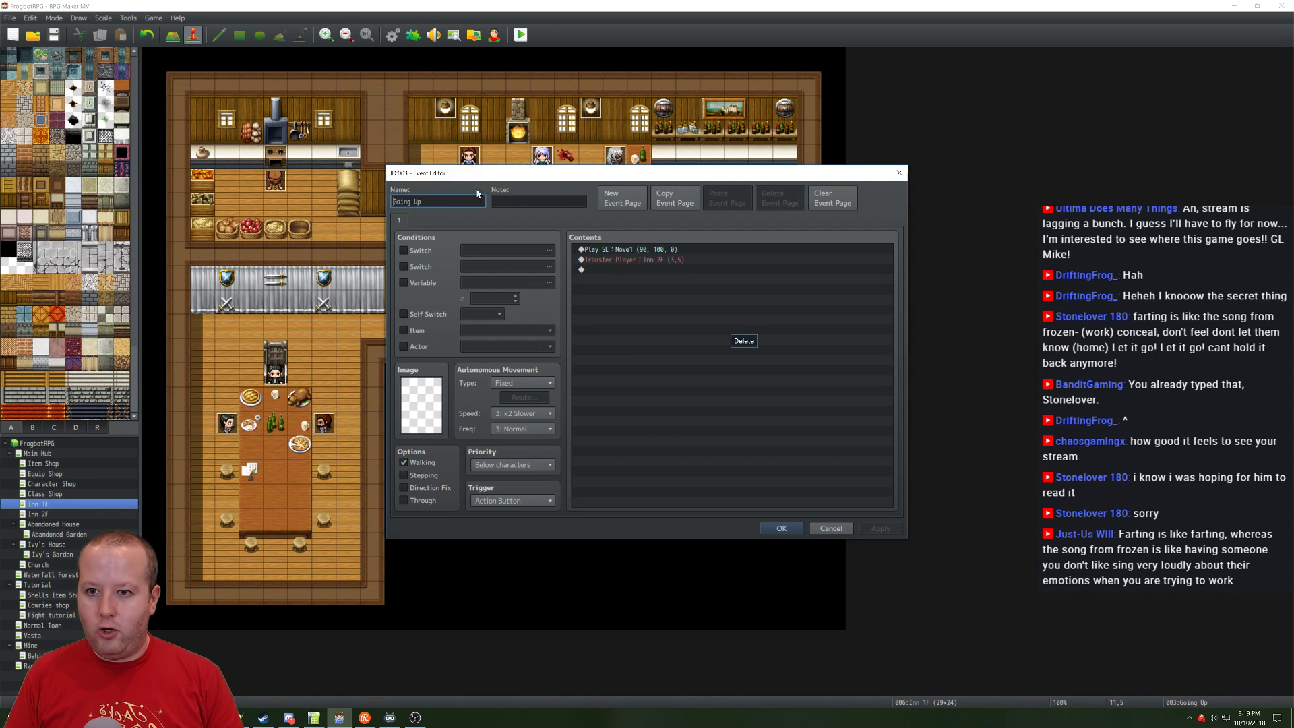
key("Return")
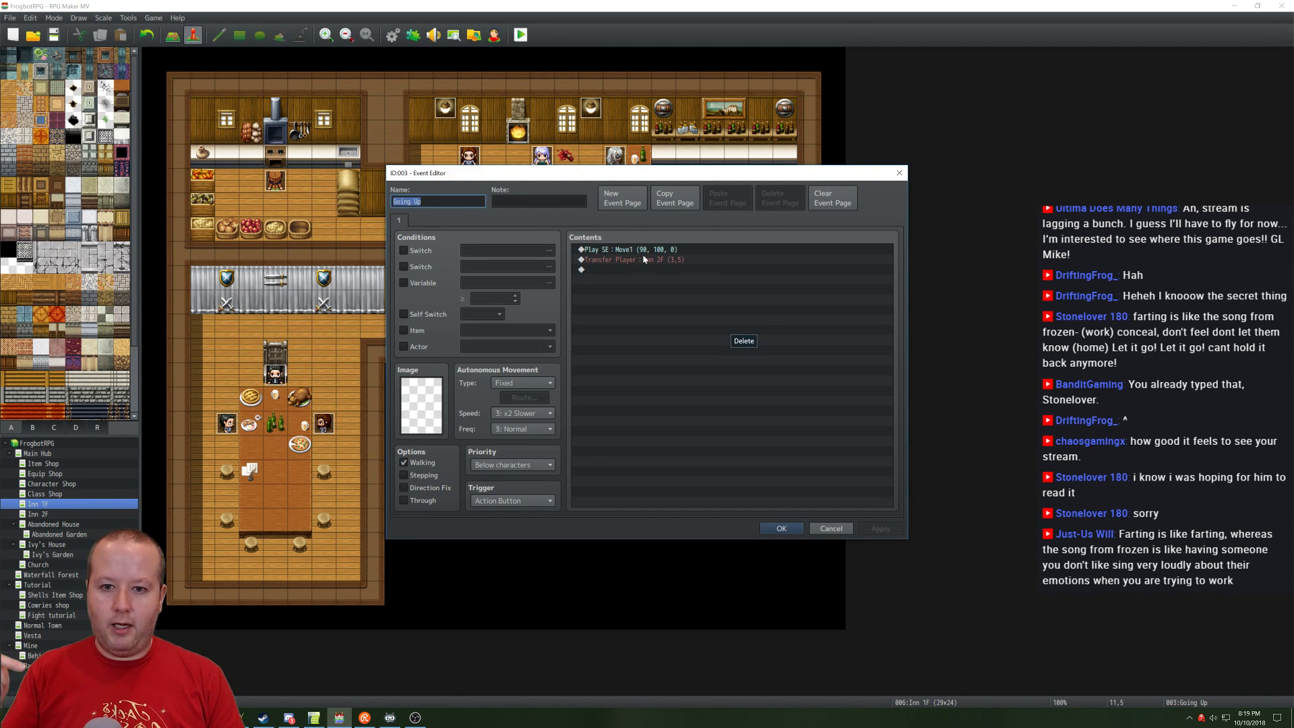
left_click(834, 528)
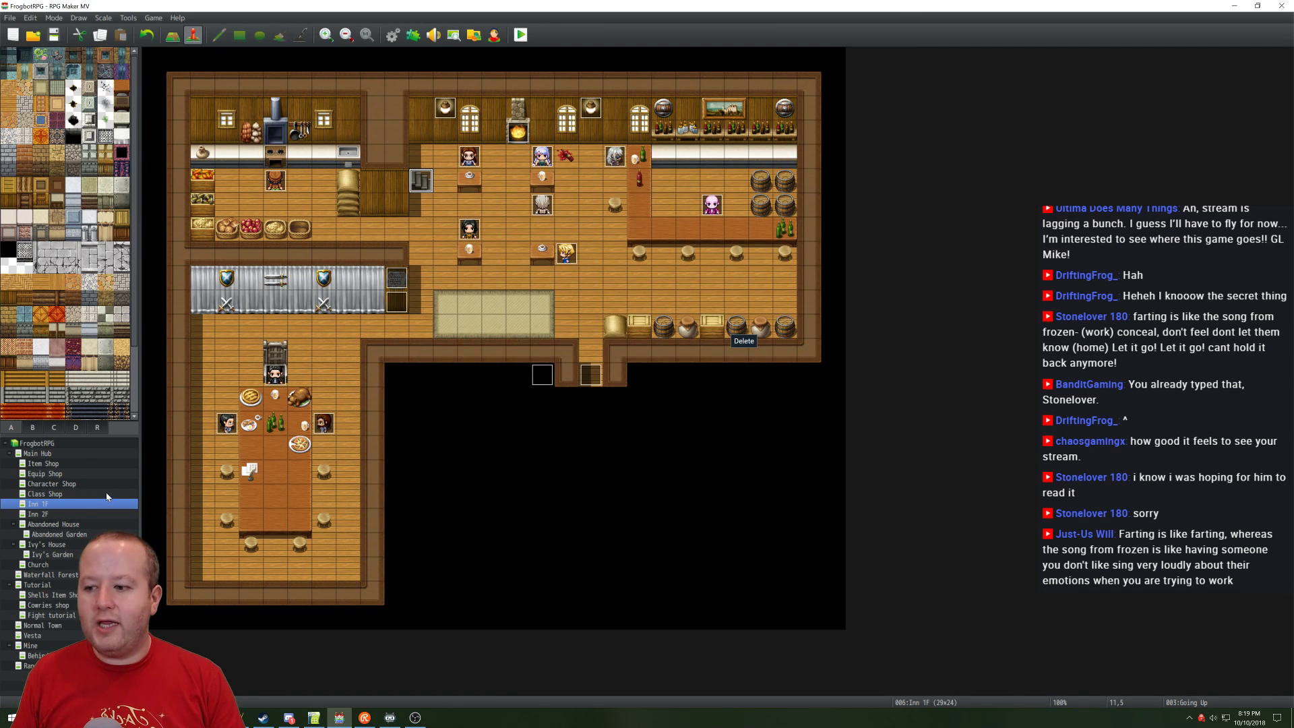
Step: Open the Inn 2F map, inspect the Inside event's commands below the building, and select the staircase event
left_click(49, 514)
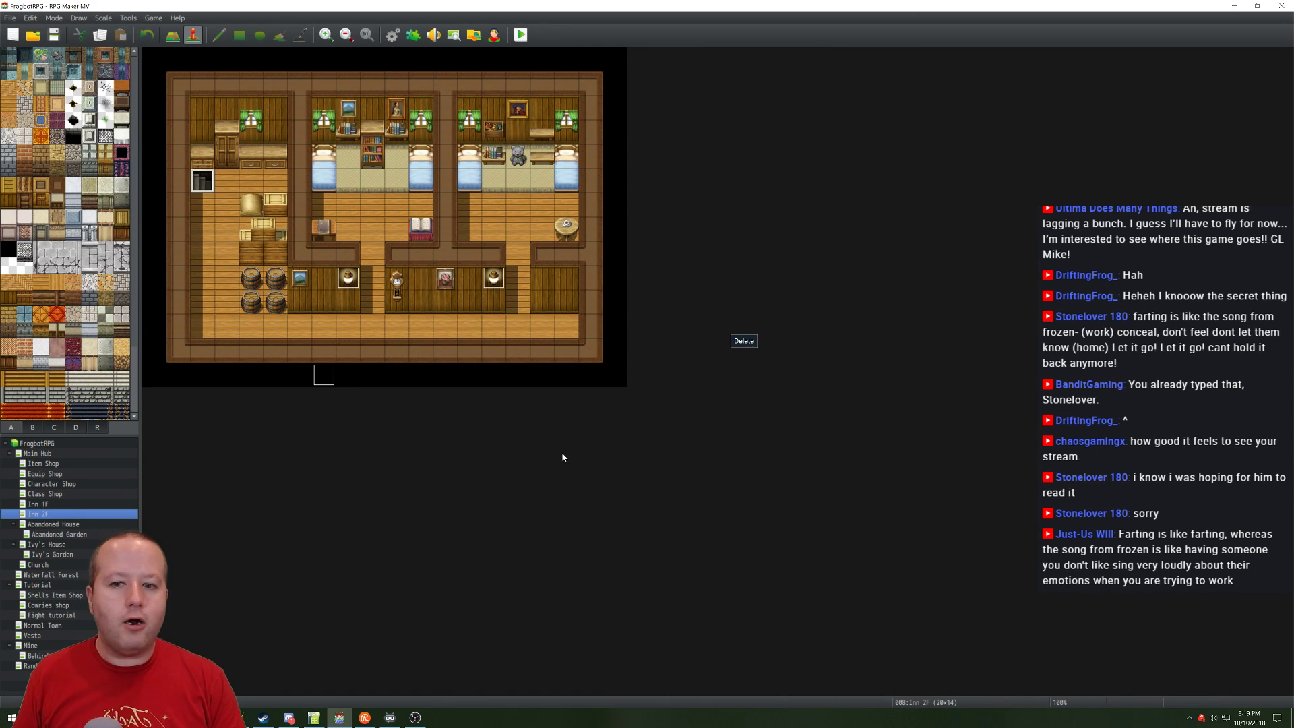
double_click(323, 375)
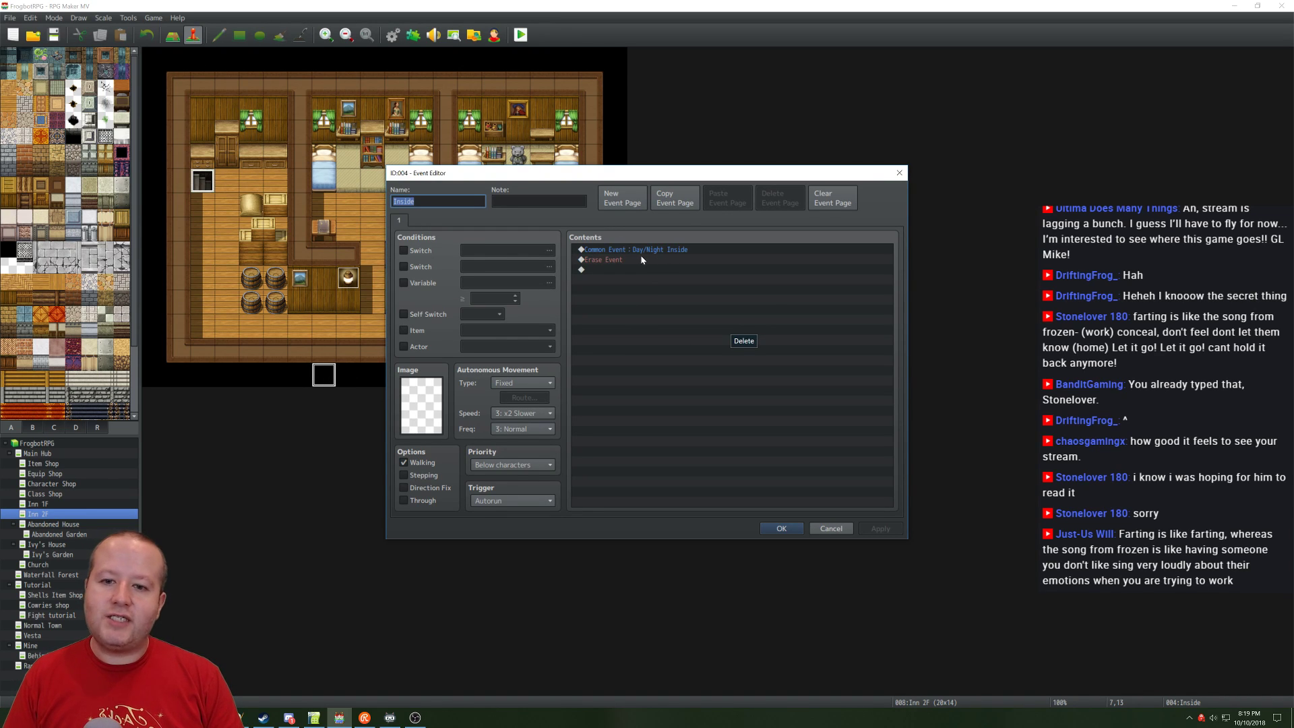
left_click(656, 319)
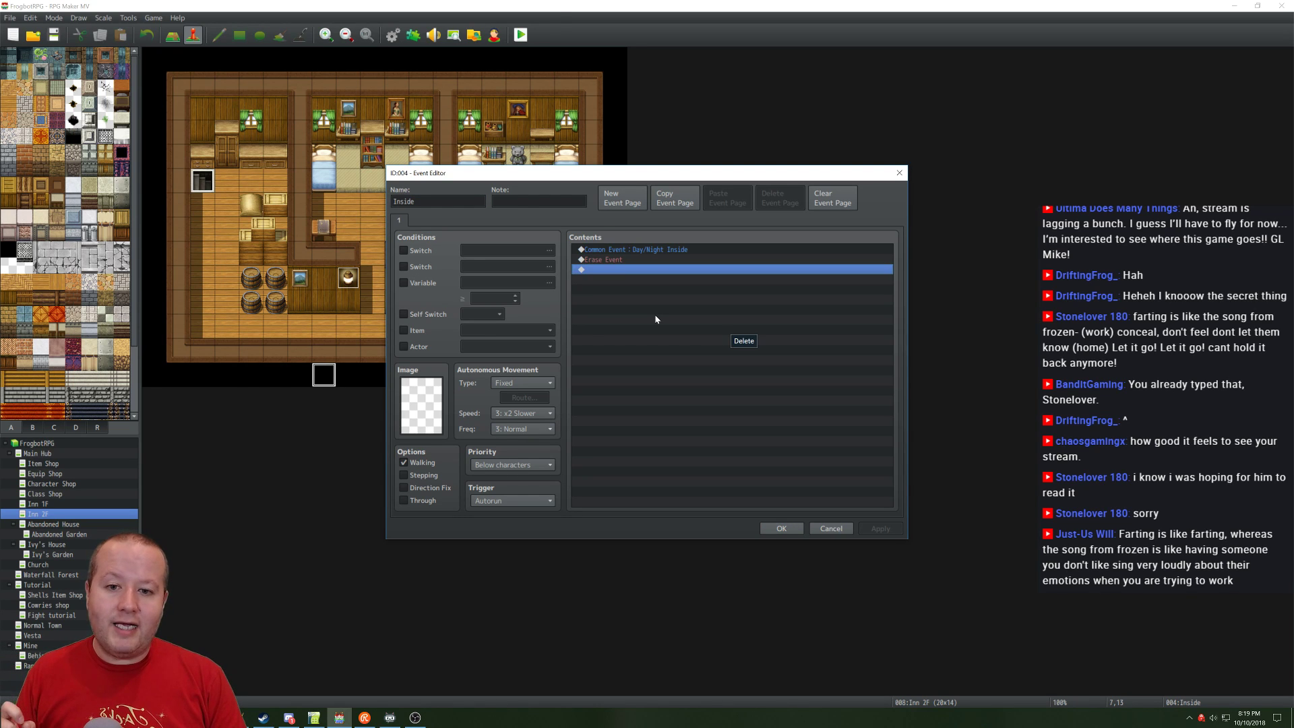
left_click(829, 527)
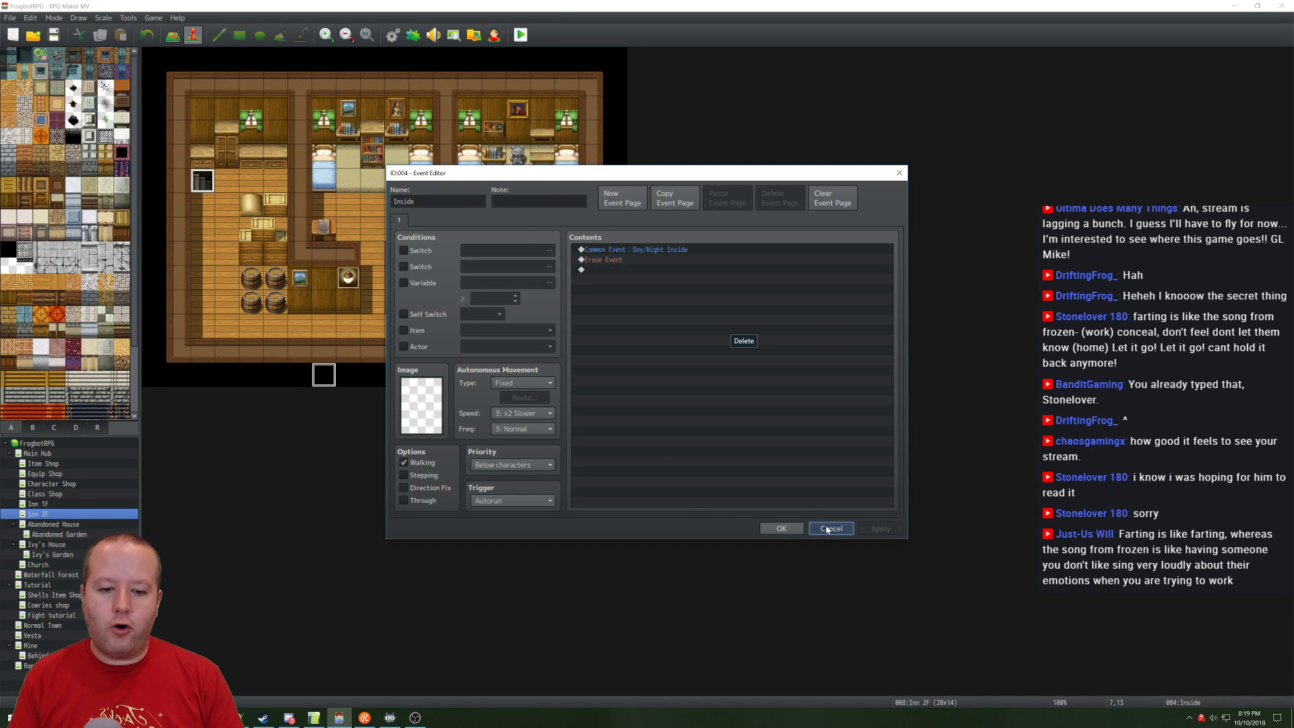
left_click(197, 185)
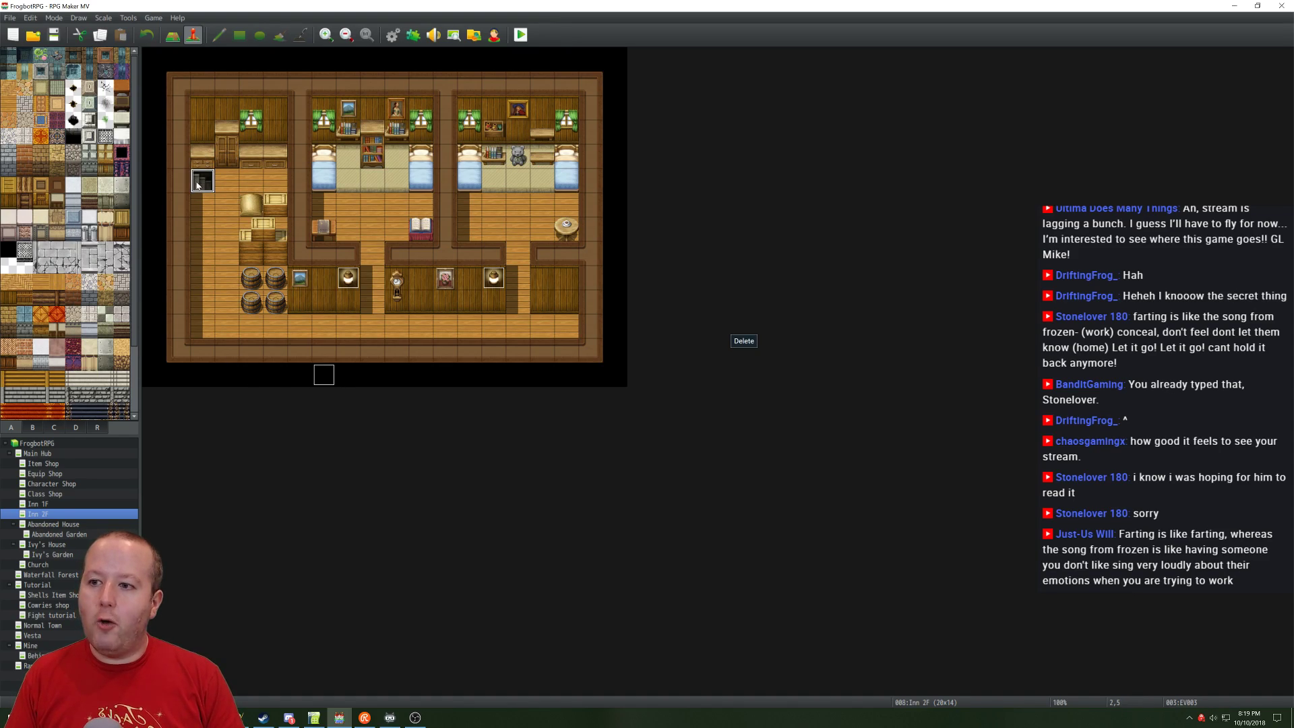
Step: Locate the blue-roofed shop's door on the Main Hub map, and review the Equip NPC's dialogue and shop commands on the Equip Shop map
left_click(47, 455)
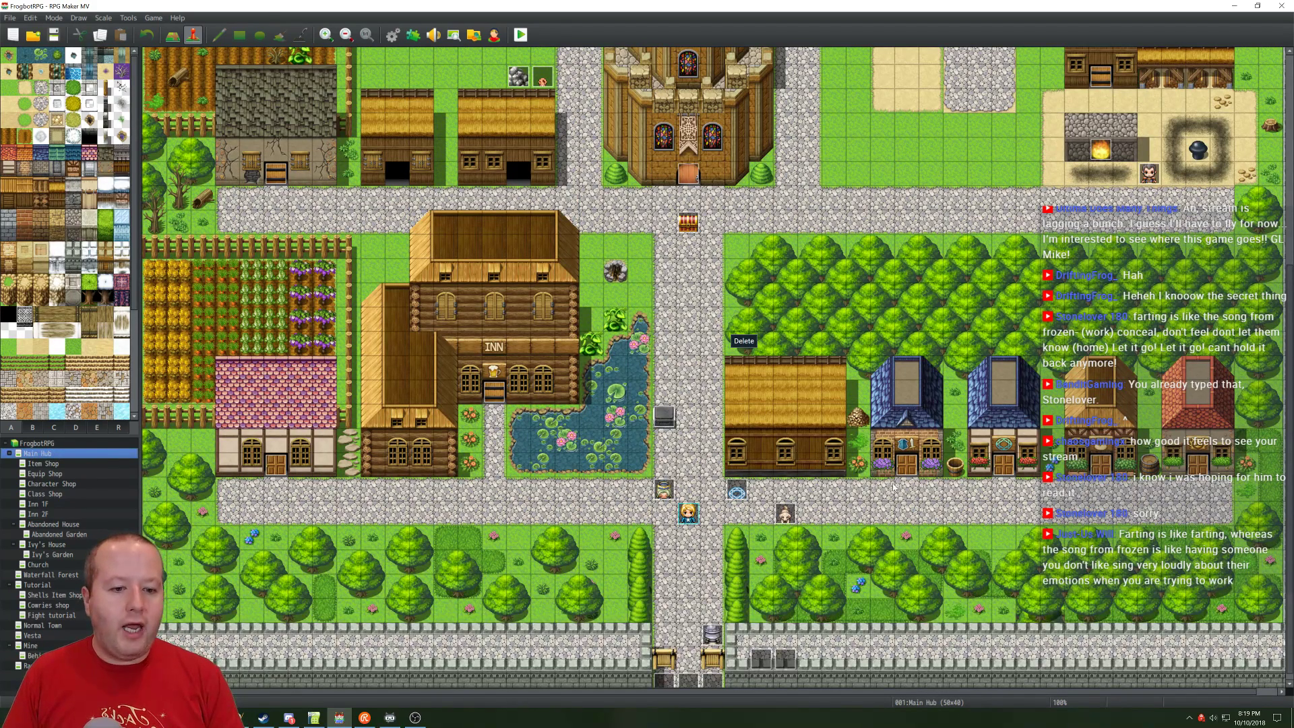
left_click(907, 469)
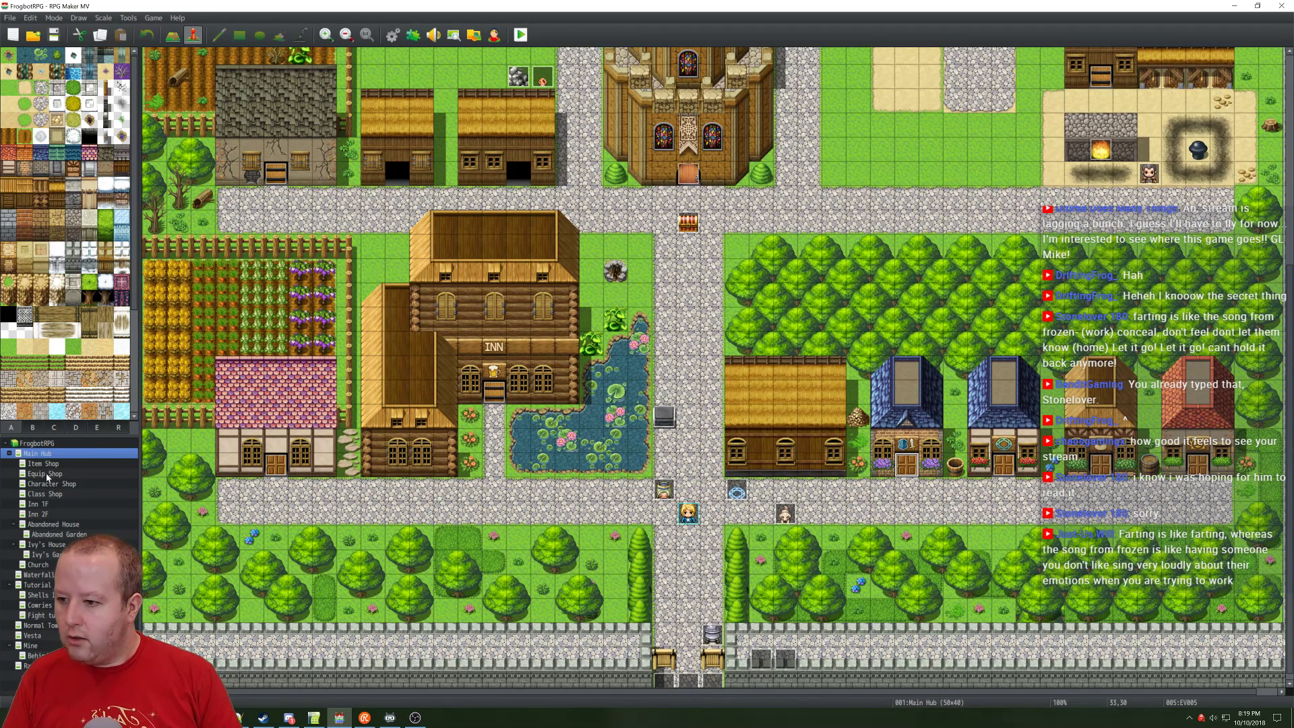
left_click(47, 474)
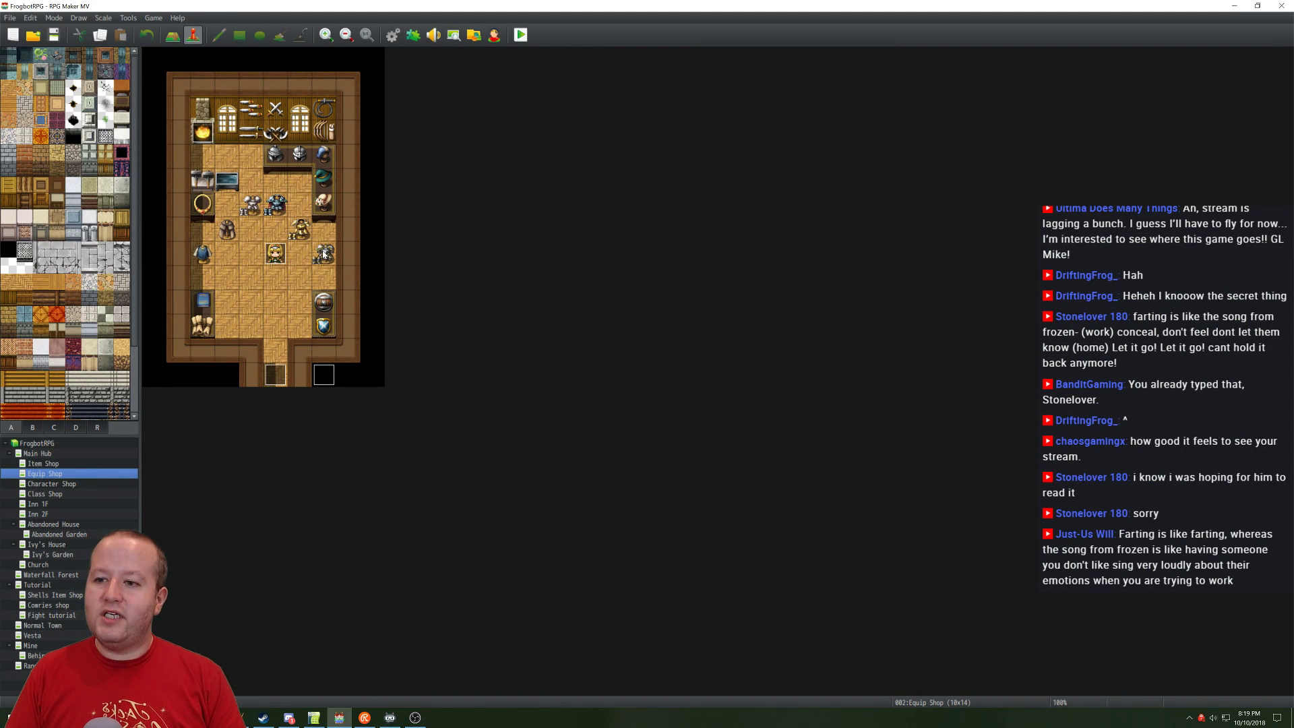
double_click(275, 252)
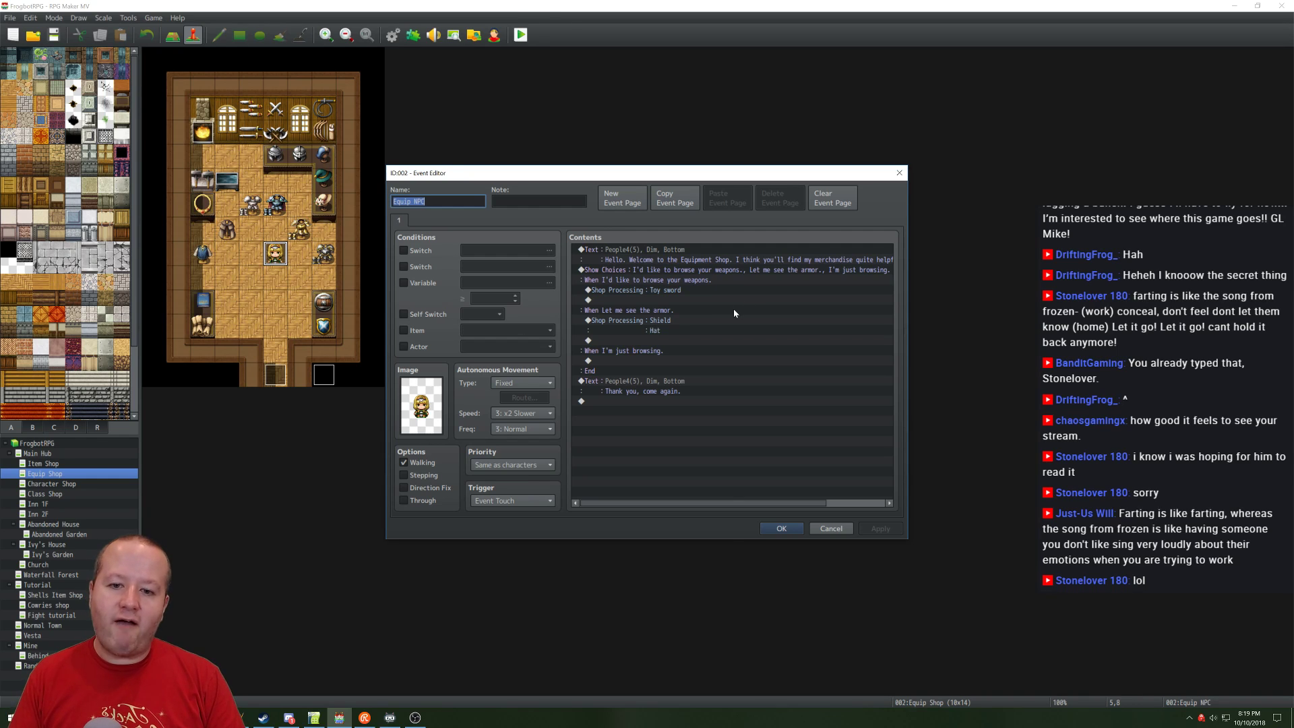
left_click(660, 291)
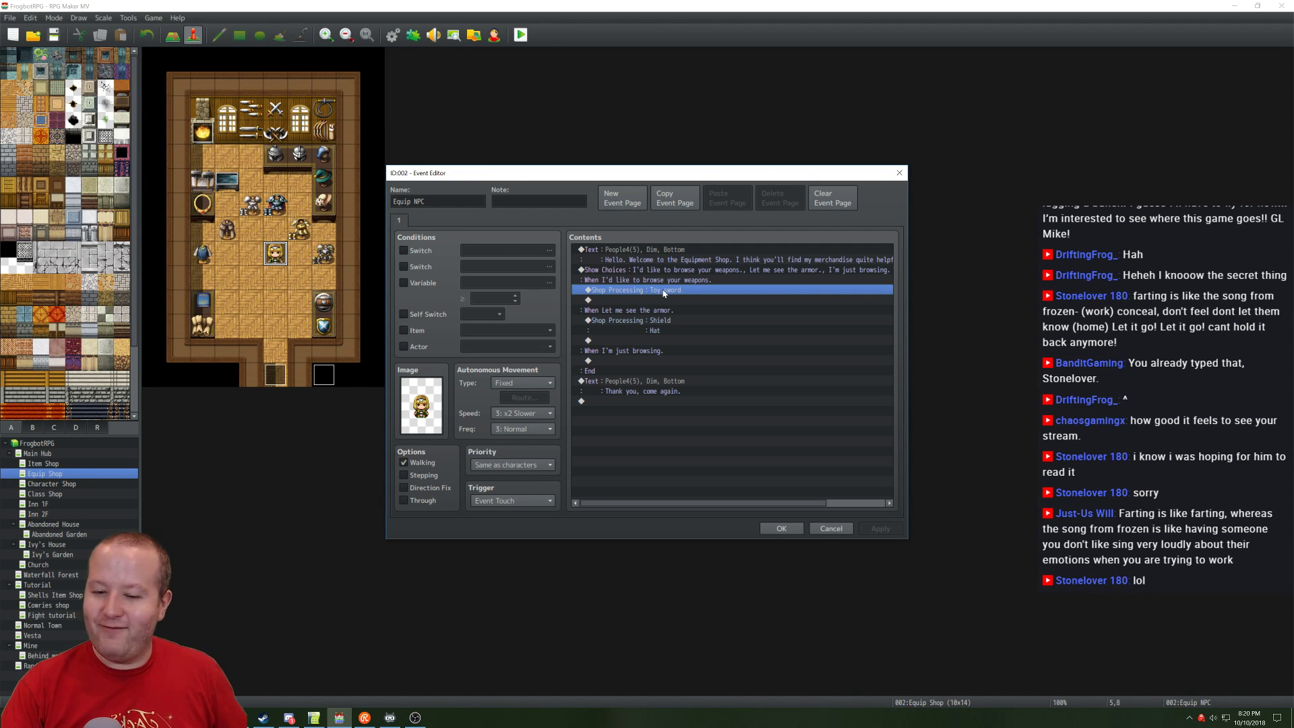
left_click(780, 529)
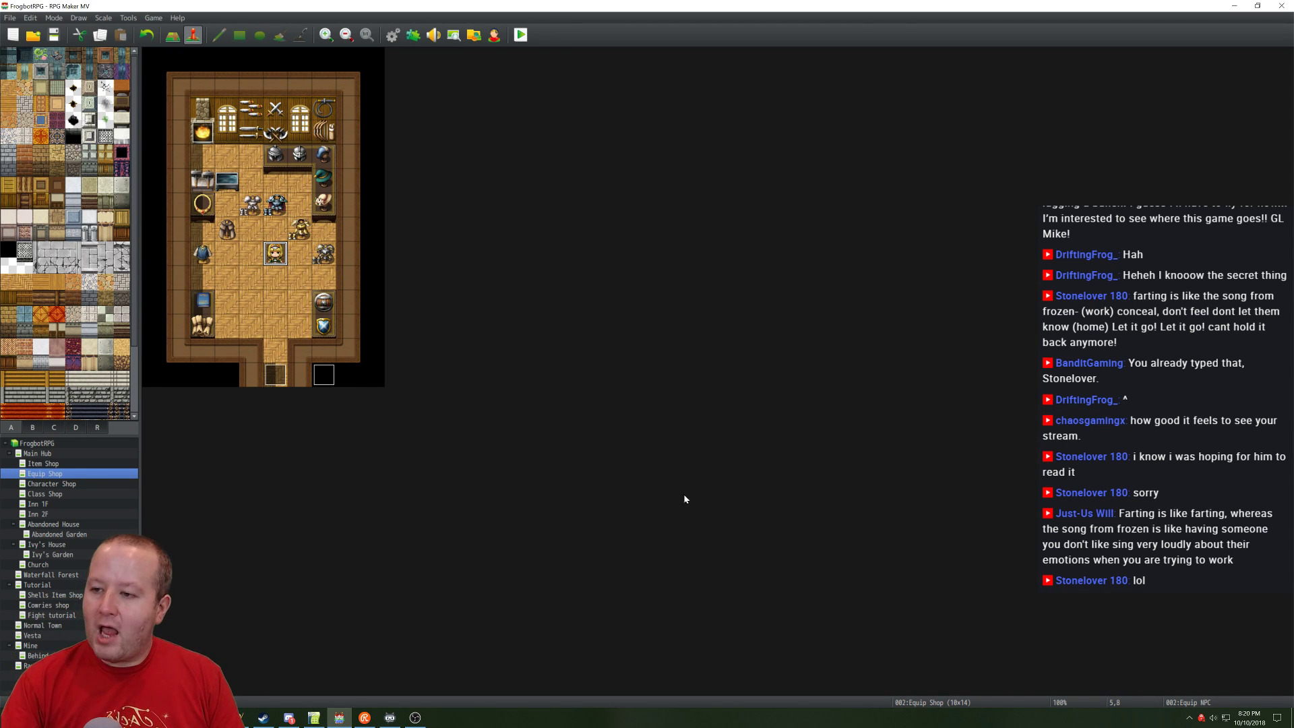
Step: Return to the Main Hub map and review the treasure chest event's commands in front of the church, closing it without changes
left_click(38, 453)
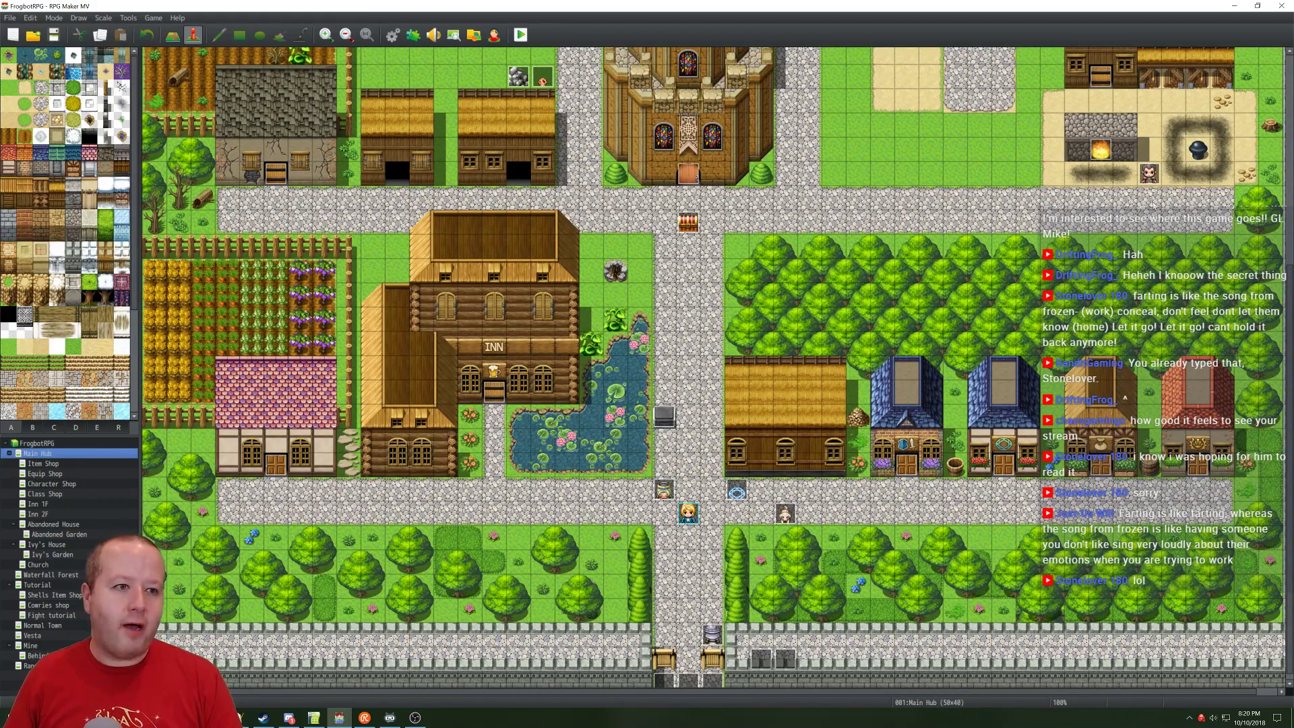
scroll(1165, 194, "up", 4)
scroll(1181, 197, "up", 2)
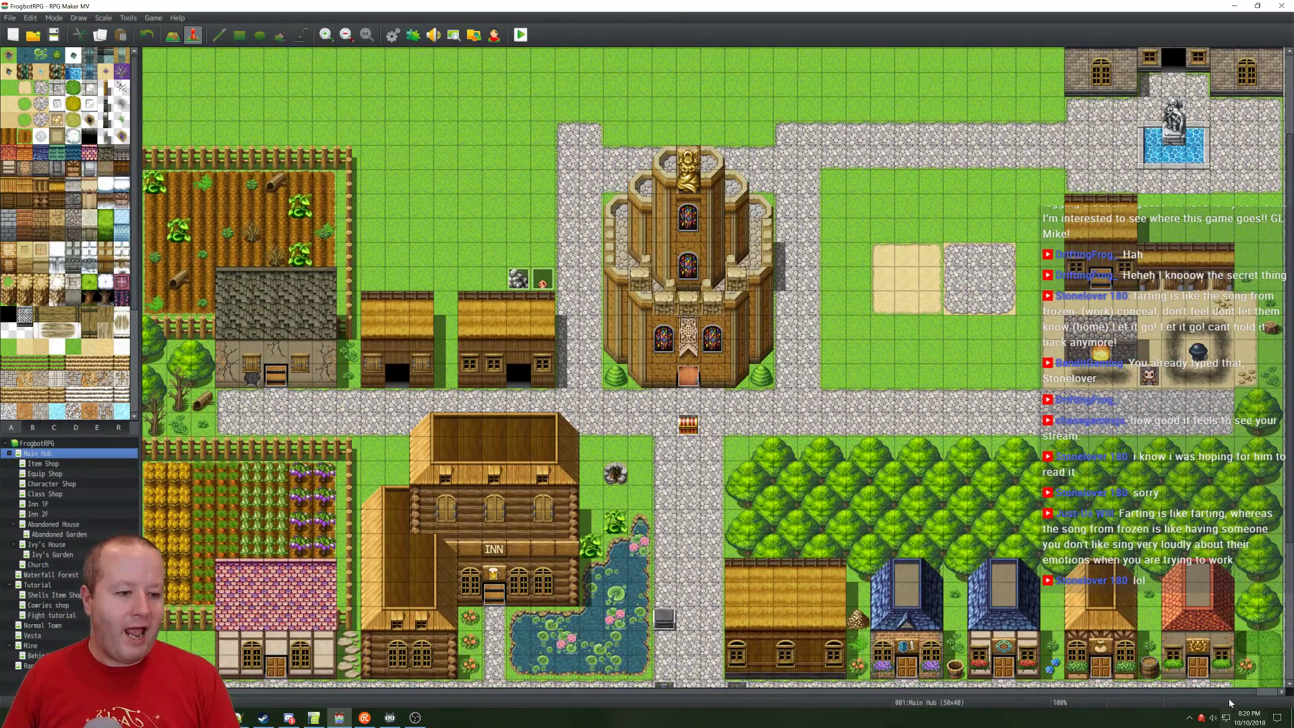
scroll(1244, 606, "right", 1)
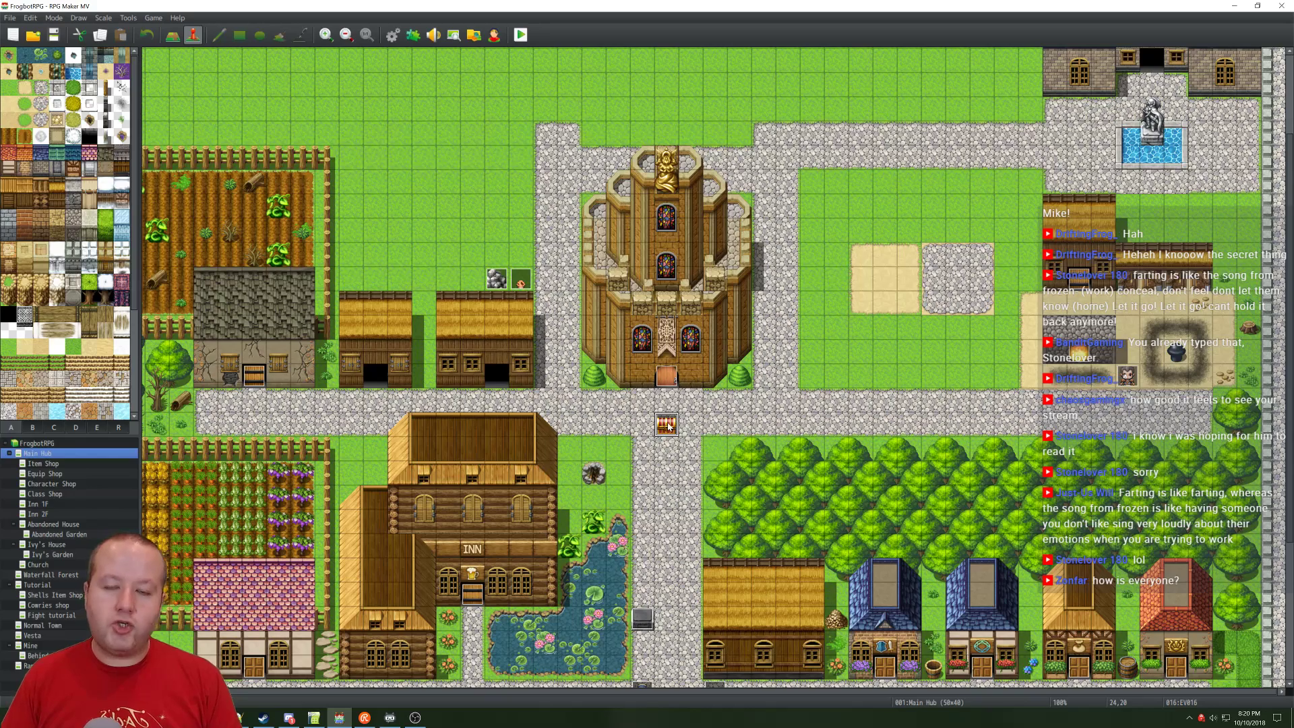
double_click(667, 426)
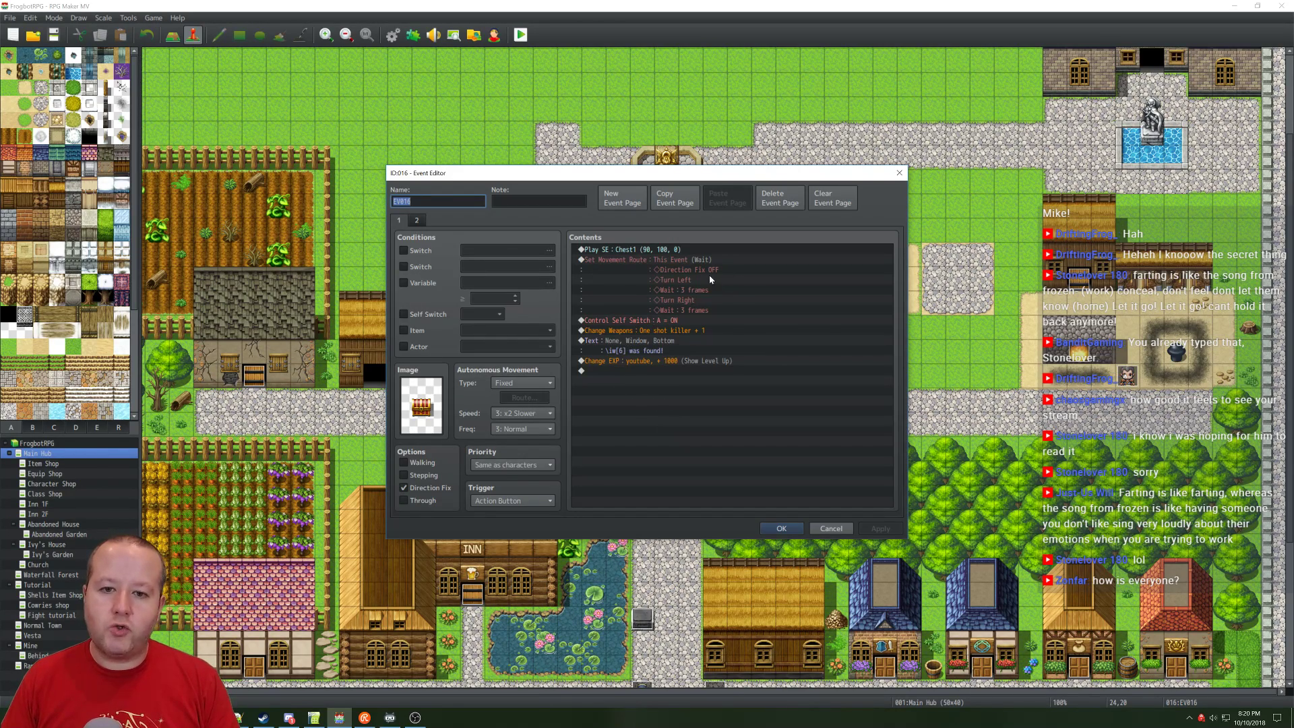
left_click(831, 528)
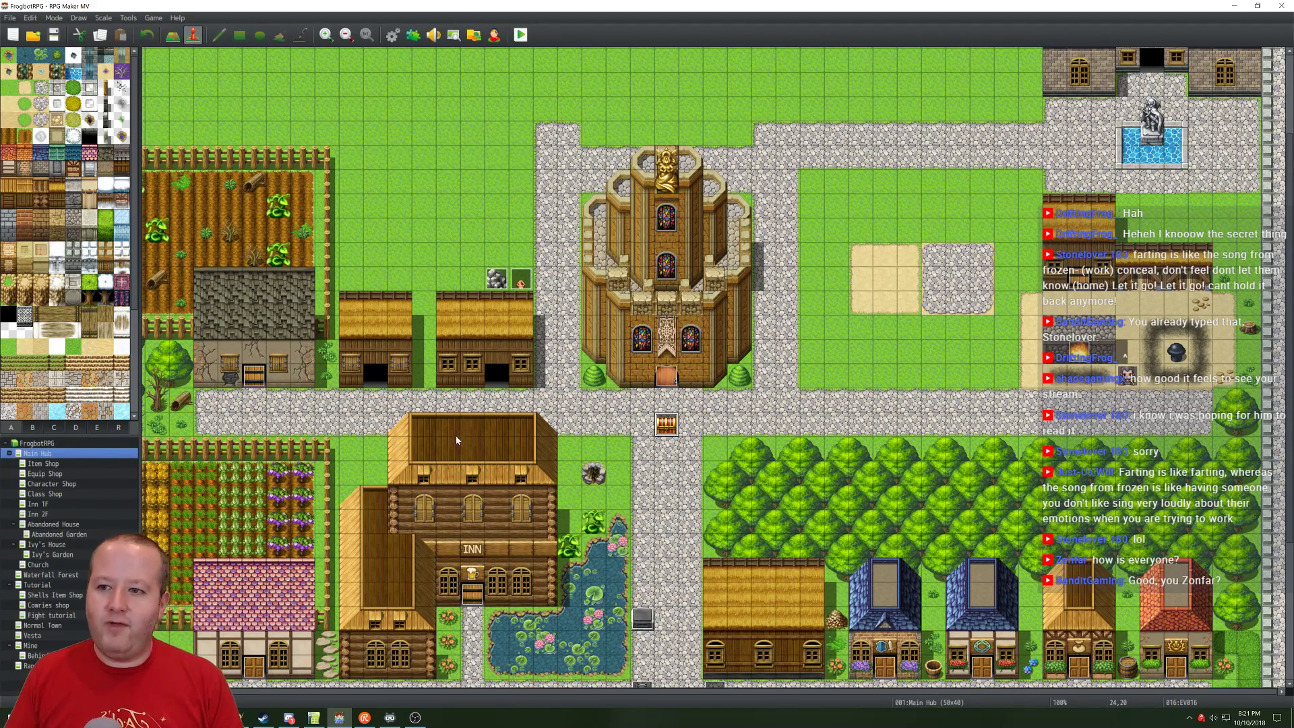
Step: Examine the Main Hub's blue-roofed mansion entrance, the church surroundings and the streets down to the southern gate
scroll(957, 456, "up", 3)
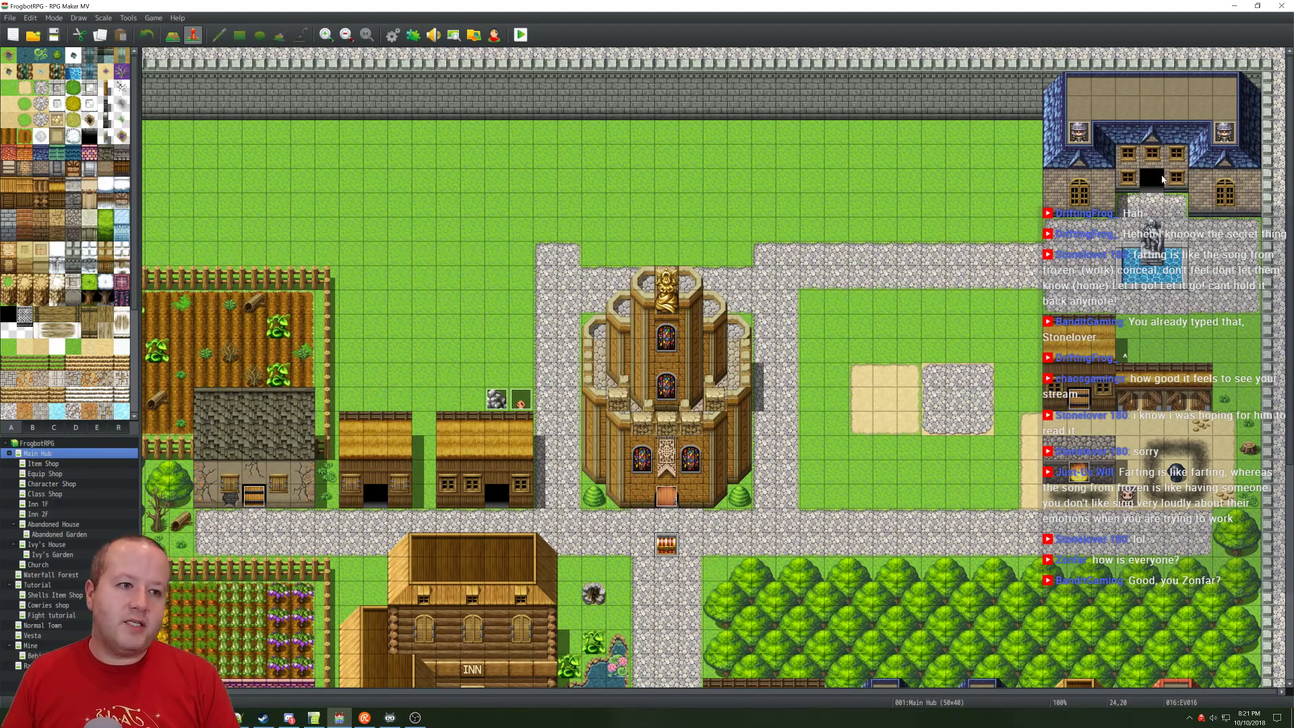
left_click(1150, 183)
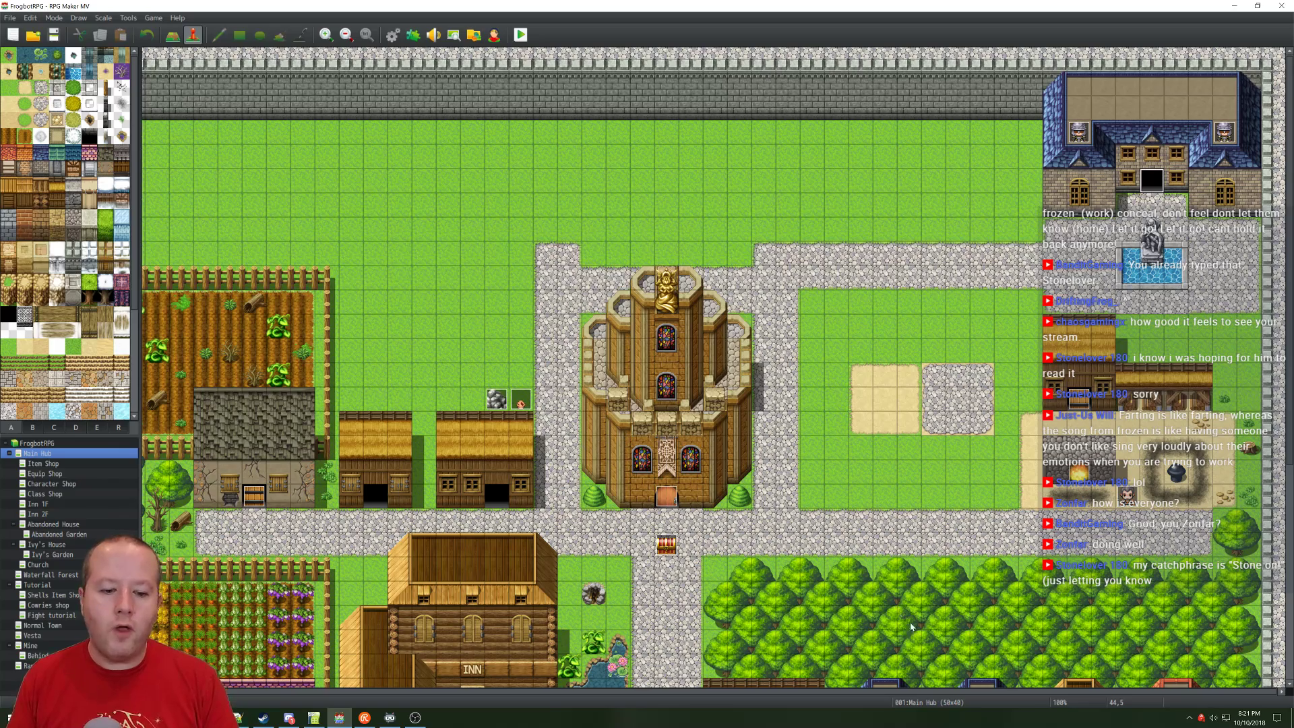
scroll(916, 666, "left", 2)
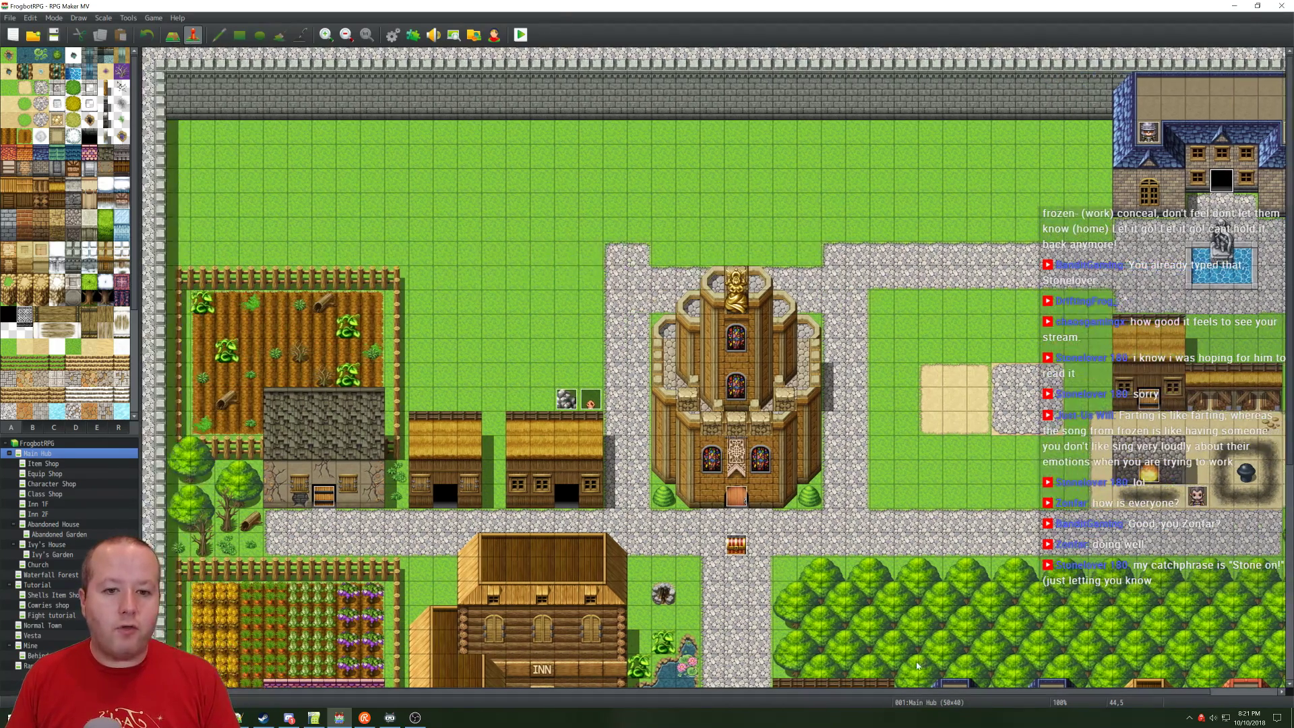
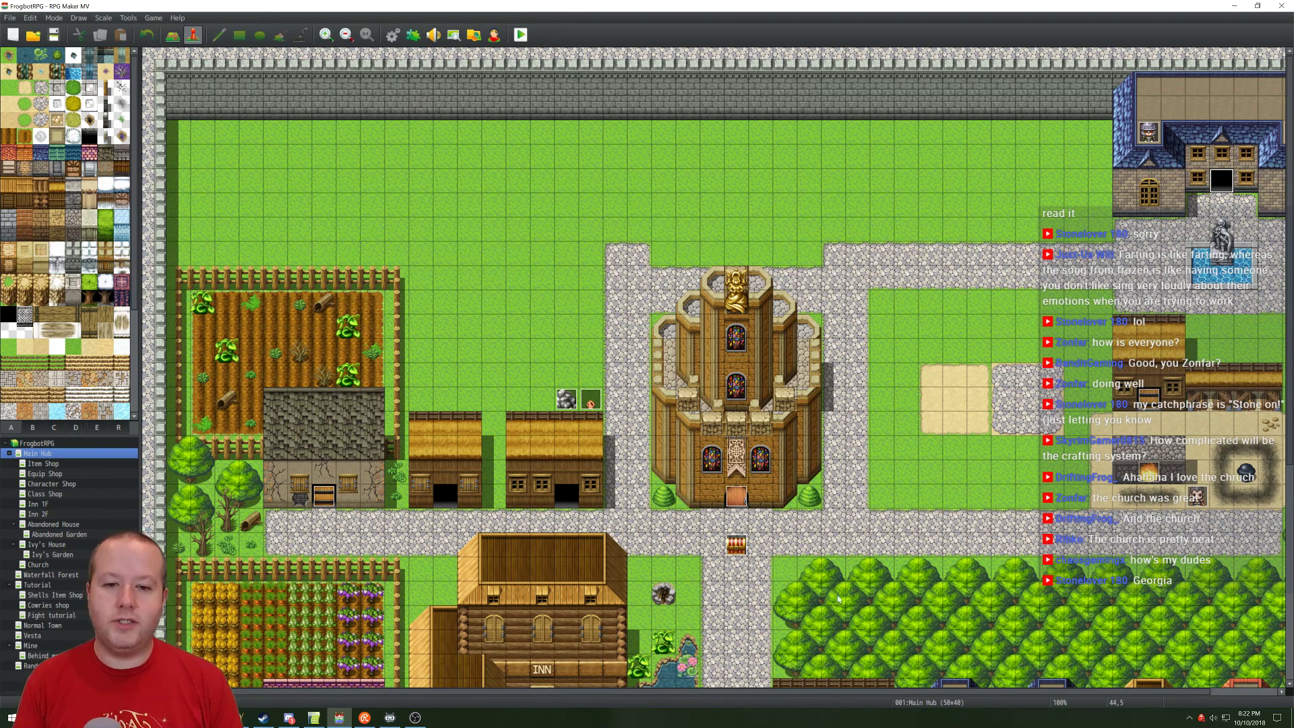
scroll(757, 484, "down", 5)
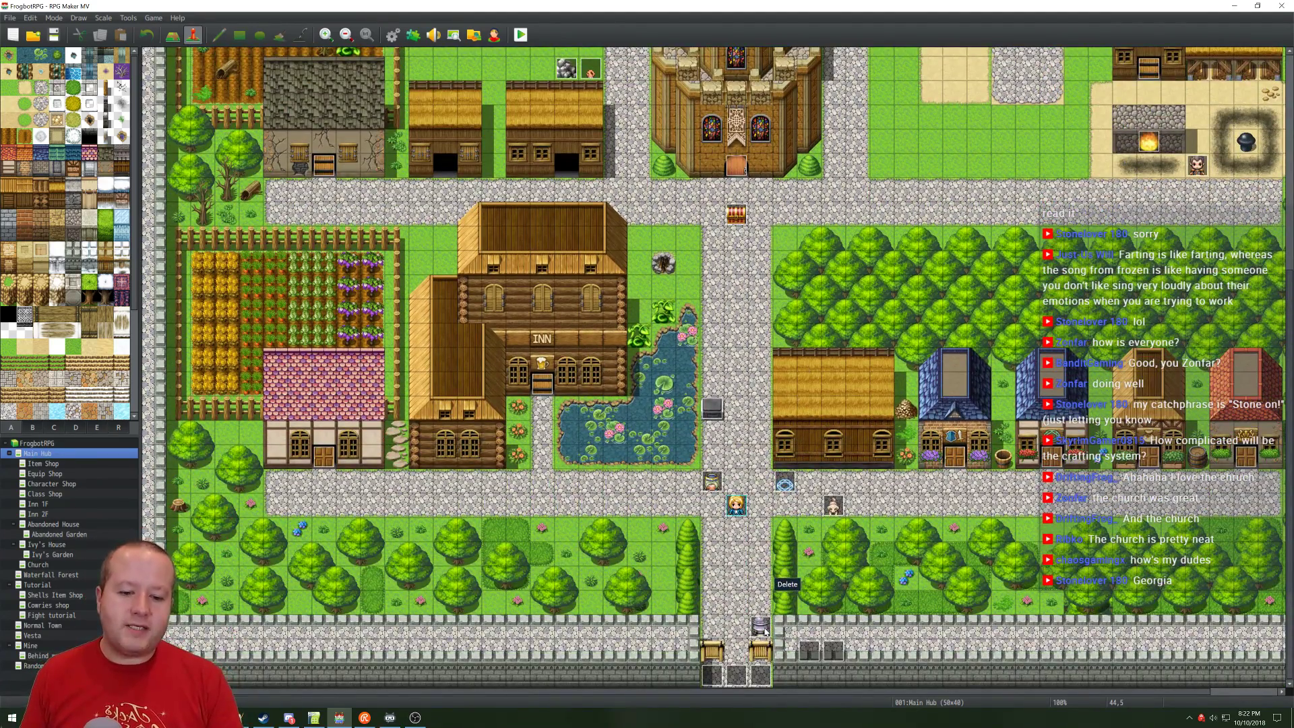
Step: Review the dialogue of the Entrance guard event at the Main Hub's southern gate, close it without changes, and open the Vesta map
double_click(760, 627)
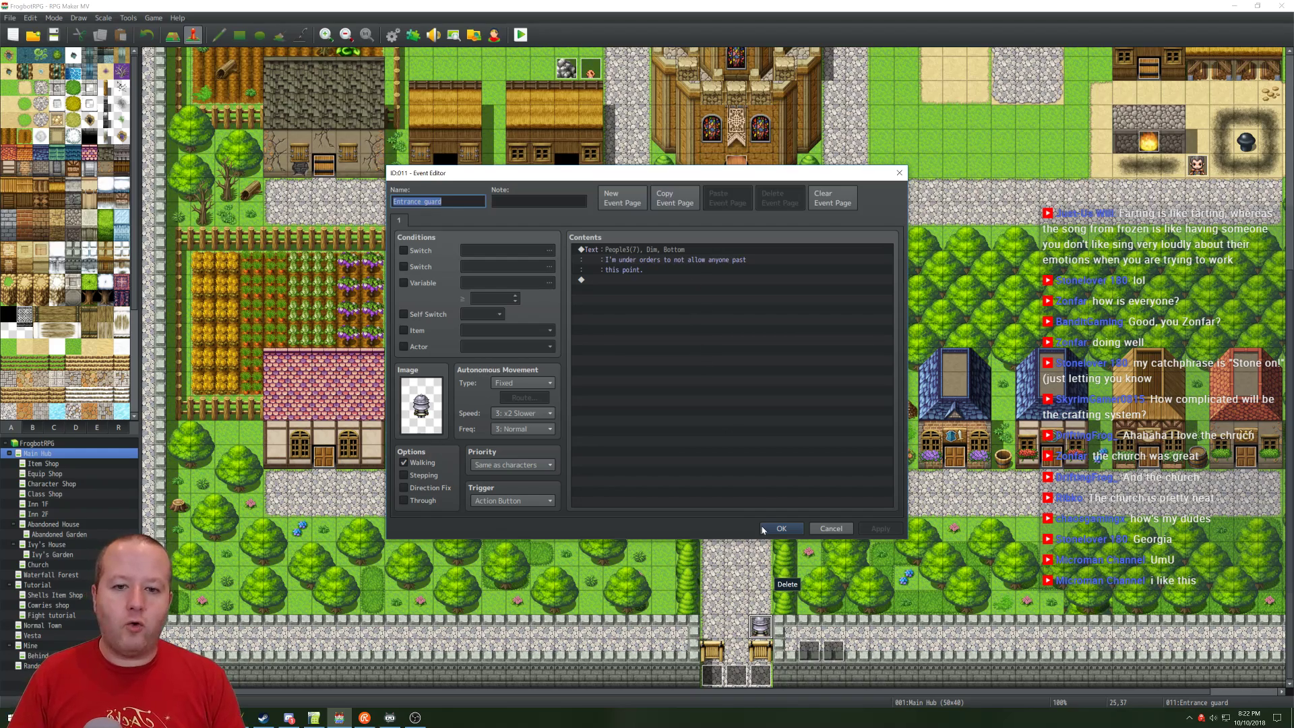
left_click(831, 529)
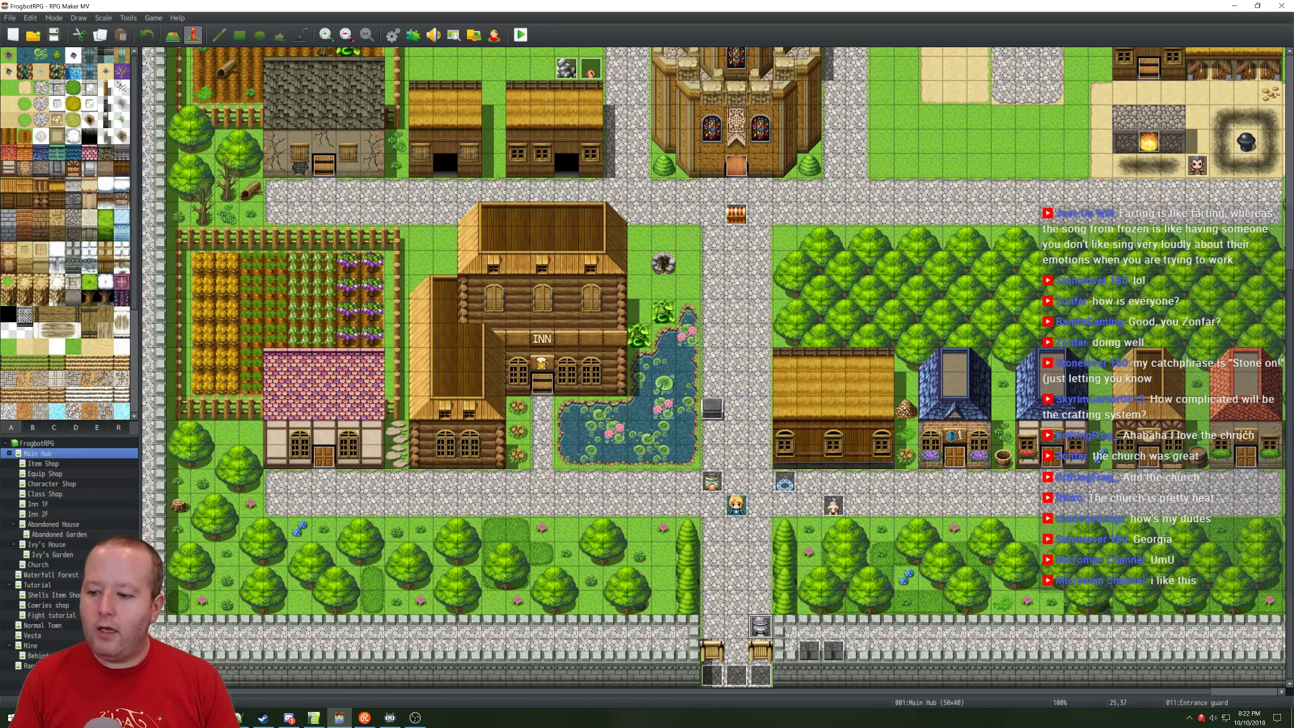
left_click(37, 635)
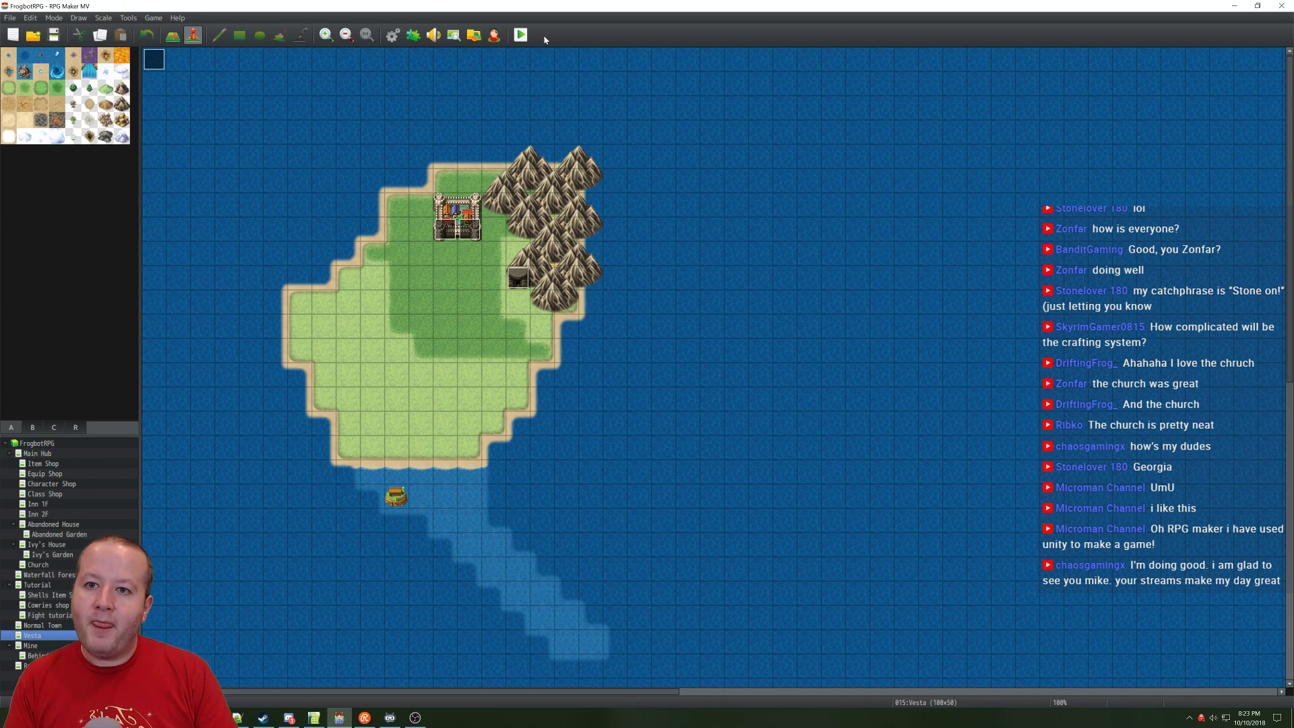
Step: Playtest FrogbotRPG and walk the hero from the Main Hub past the guard through the southern gate onto the world map
left_click(521, 35)
left_click(605, 375)
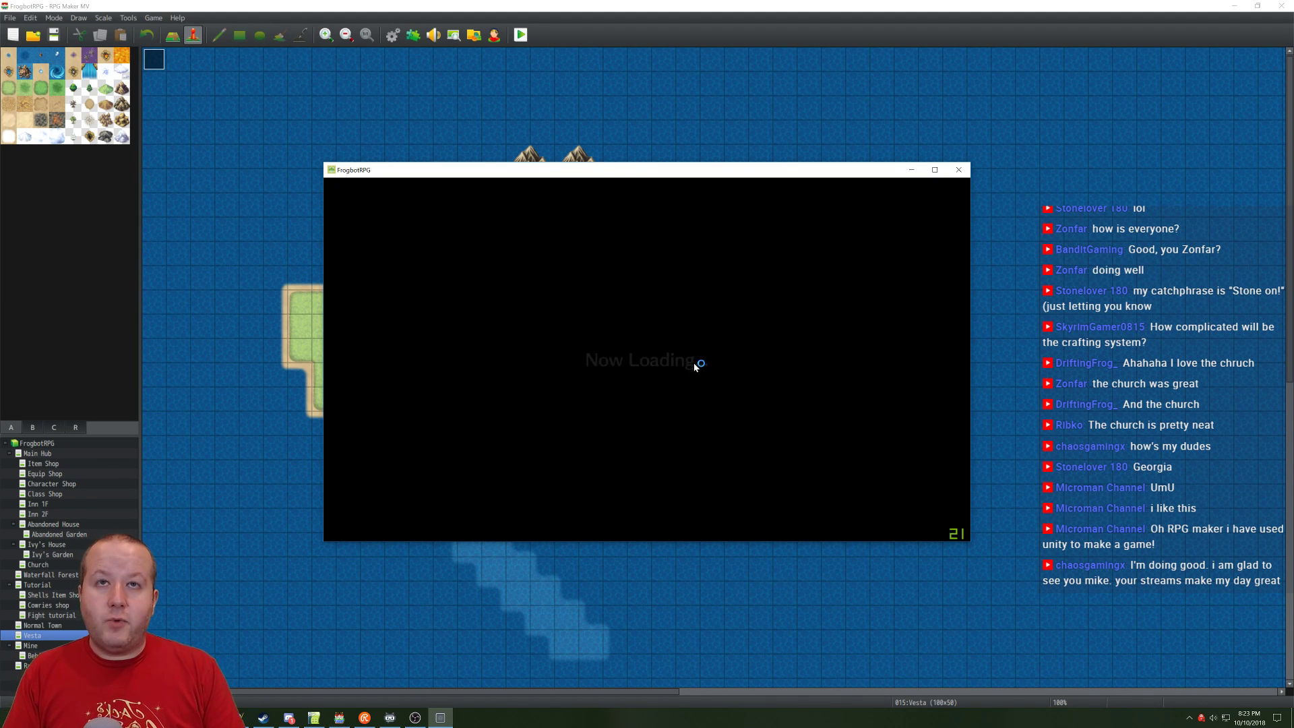
double_click(649, 438)
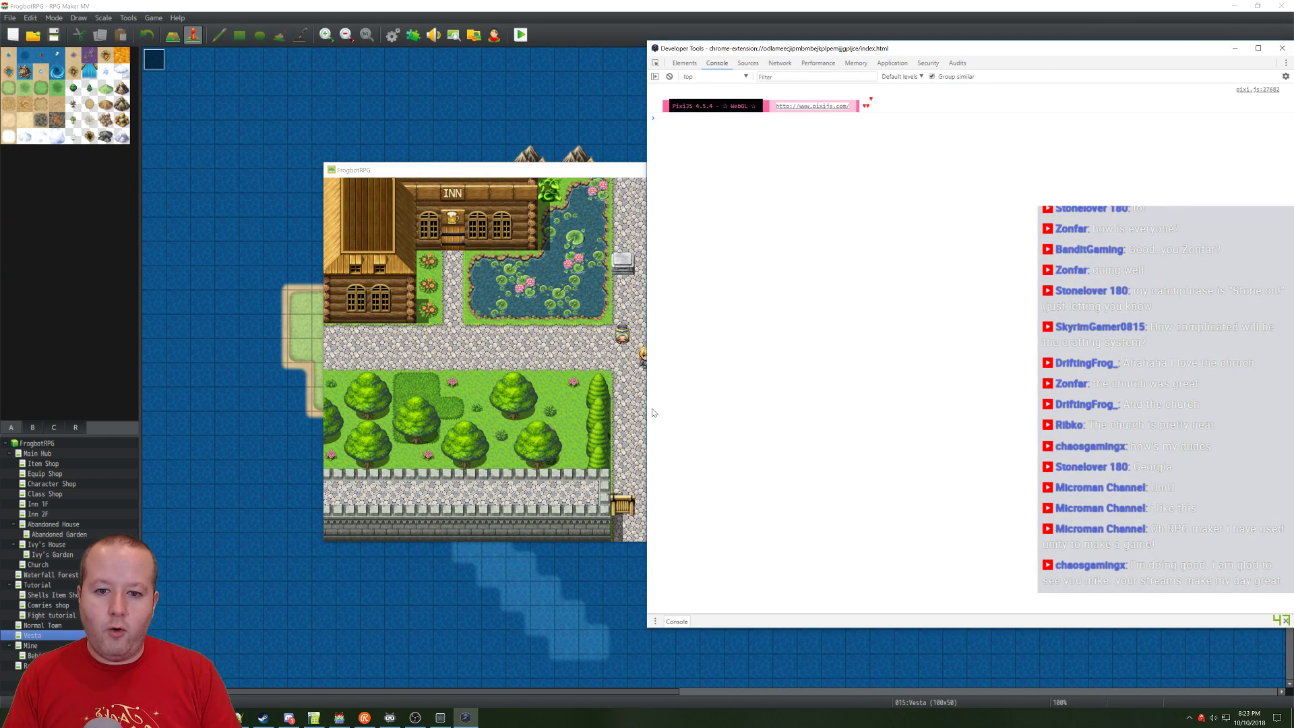
left_click(589, 356)
left_click(728, 383)
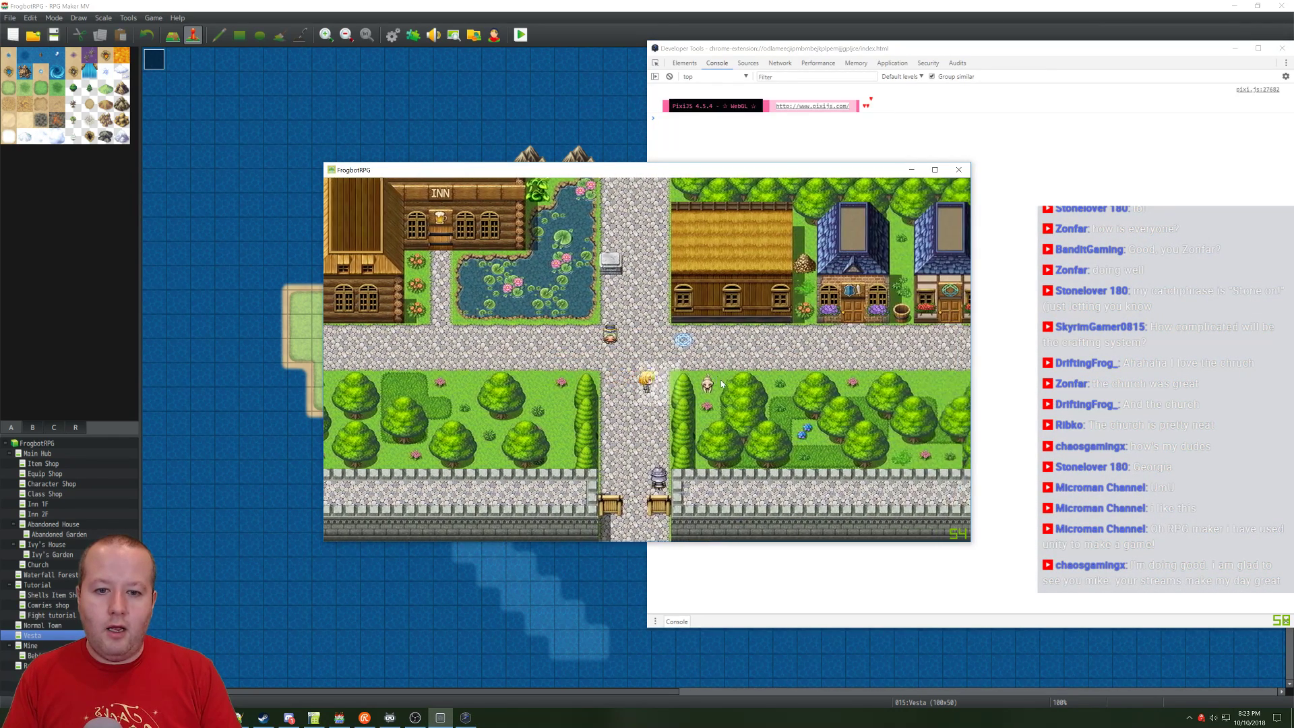
left_click(634, 539)
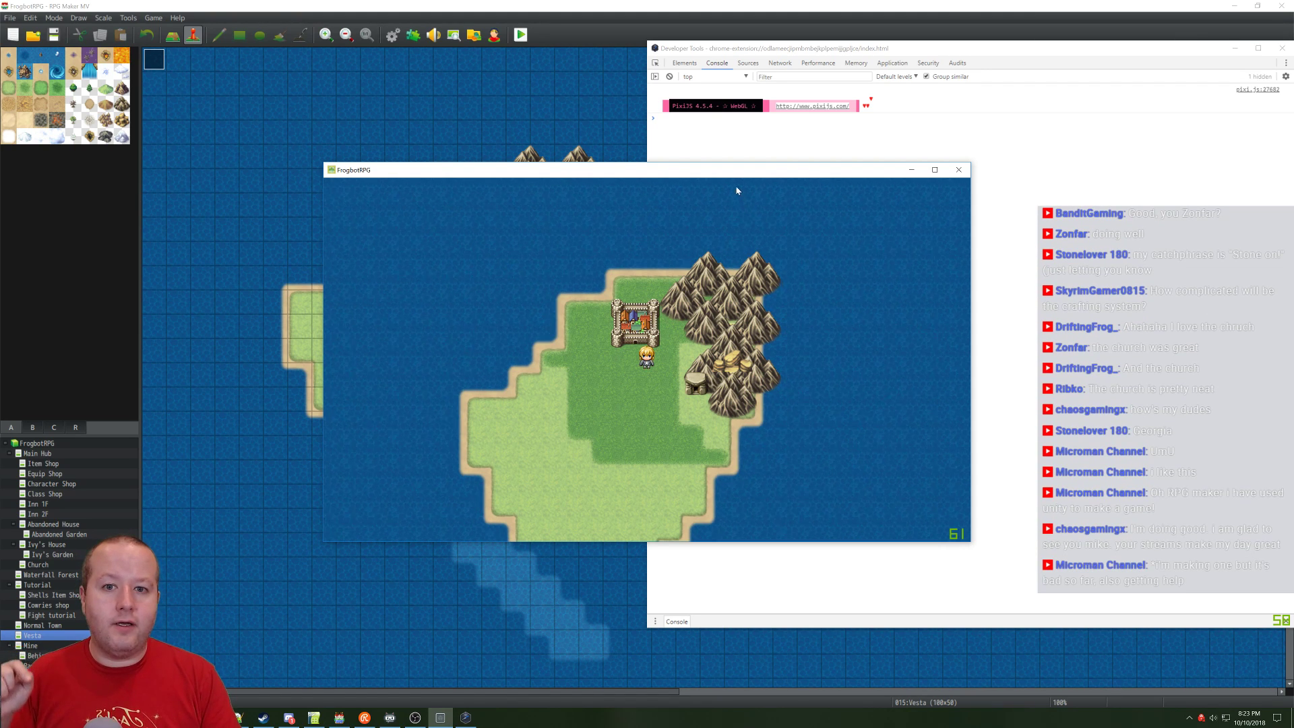
Step: Reposition the playtest window and walk the hero from the castle across the island into the mine entrance at the mountains
left_click_drag(740, 175, 757, 335)
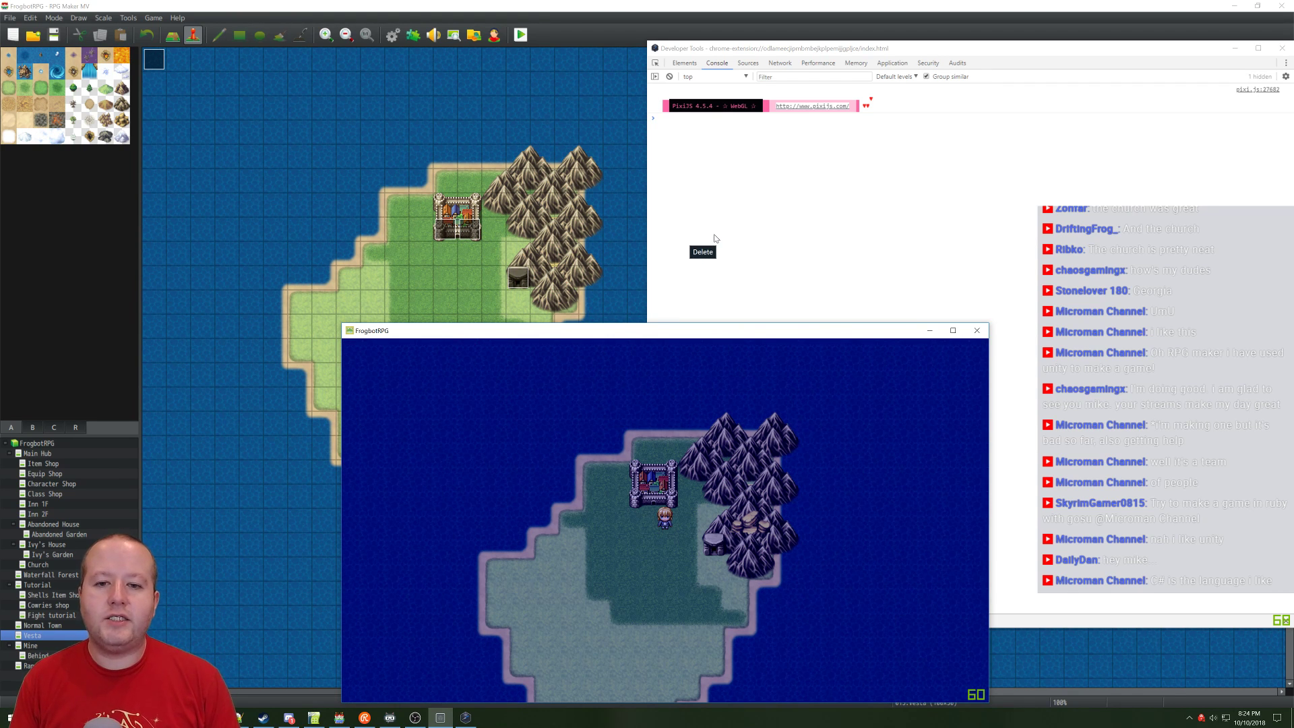
left_click(646, 346)
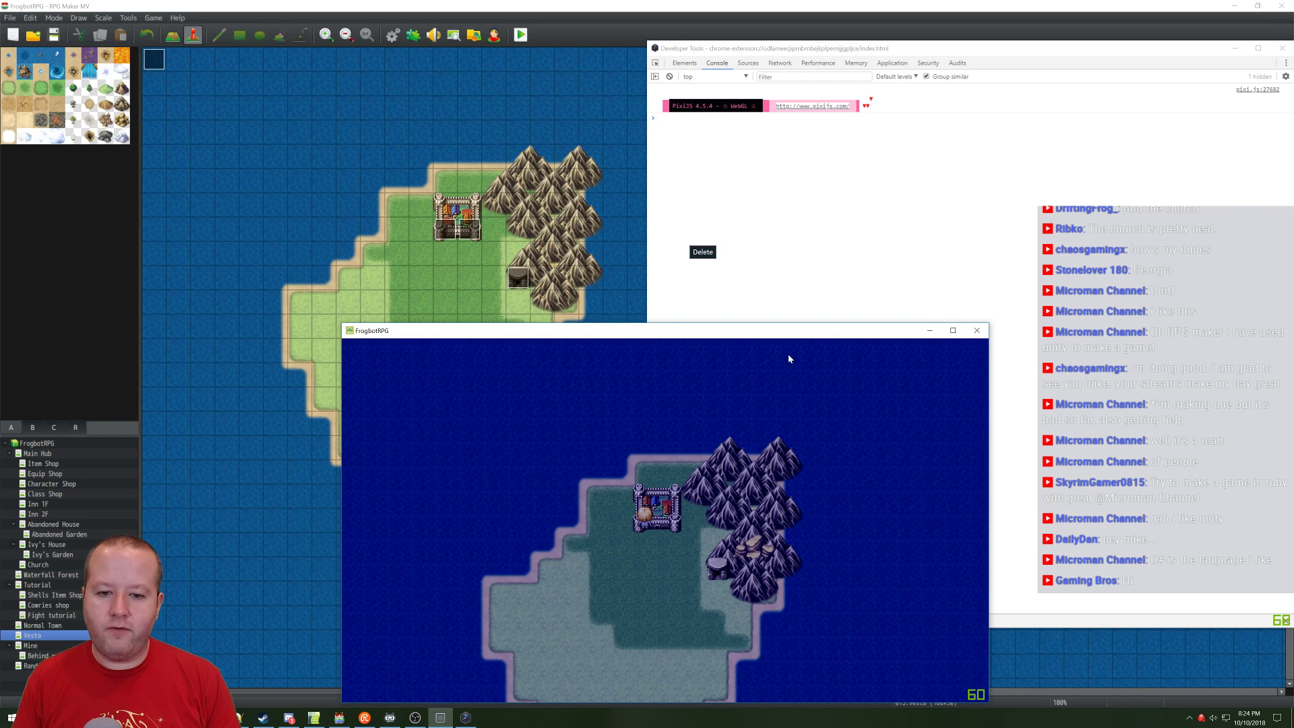
left_click_drag(792, 330, 798, 163)
left_click(685, 461)
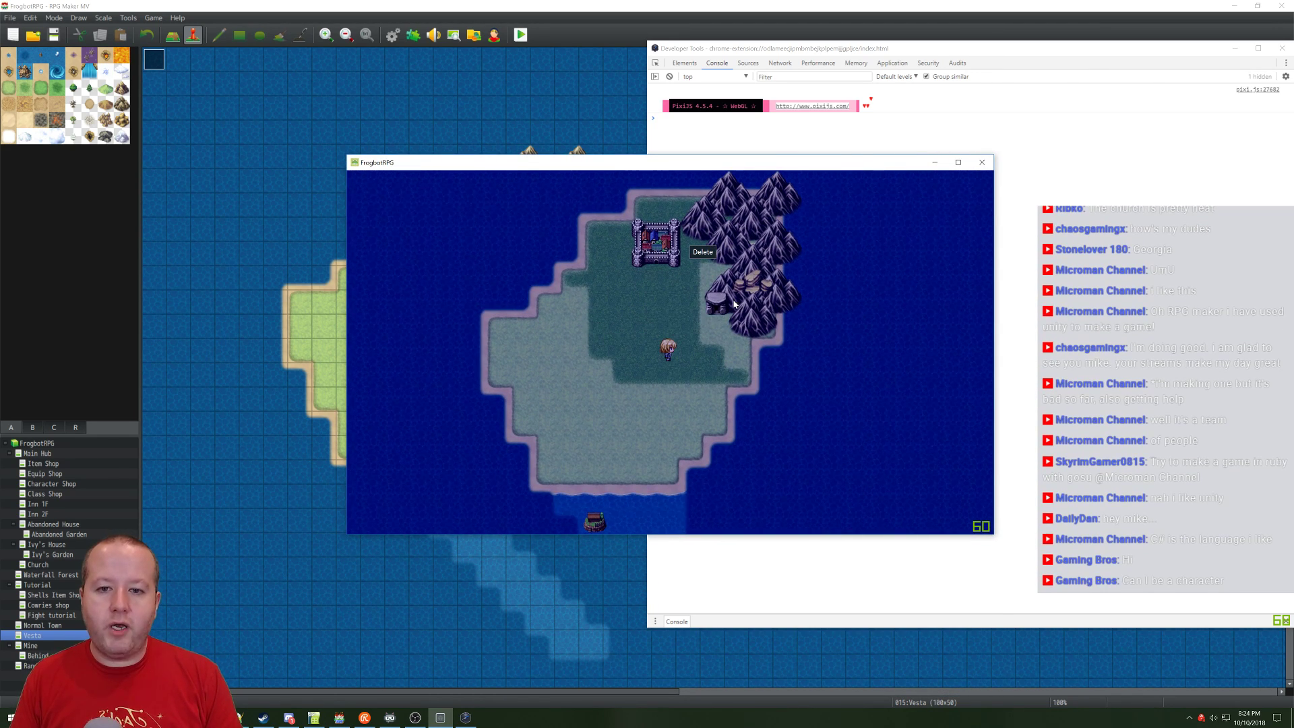
left_click(716, 306)
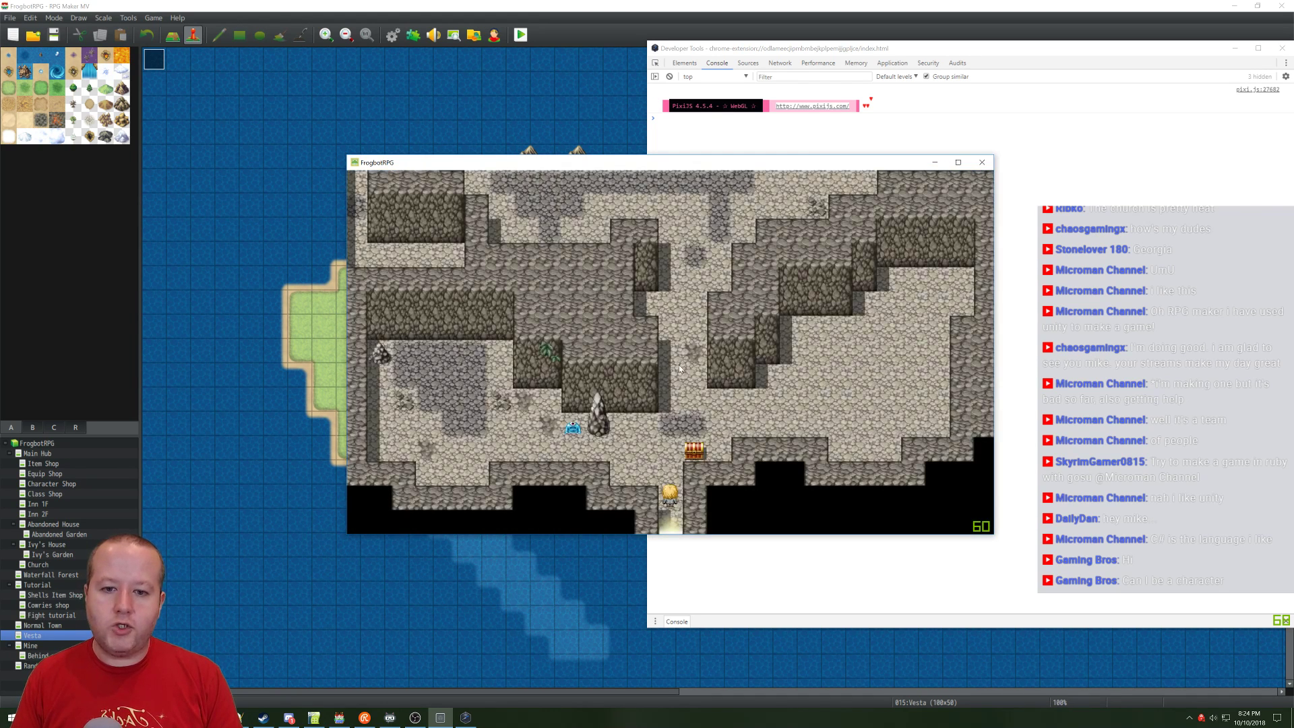
Step: Open the treasure chest beside the mine's entrance, check the Item and Key Item lists for the Mining Skill Badge, and return to the mine
left_click(696, 456)
right_click(673, 429)
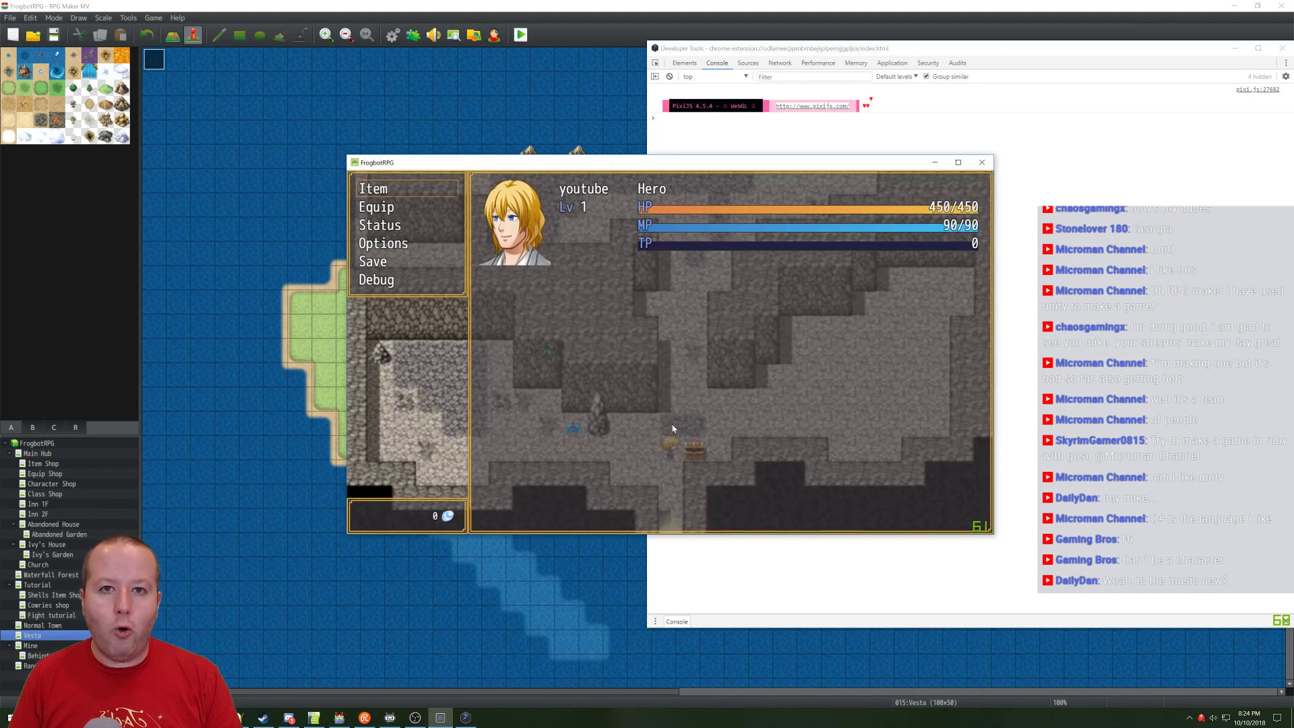
left_click(404, 190)
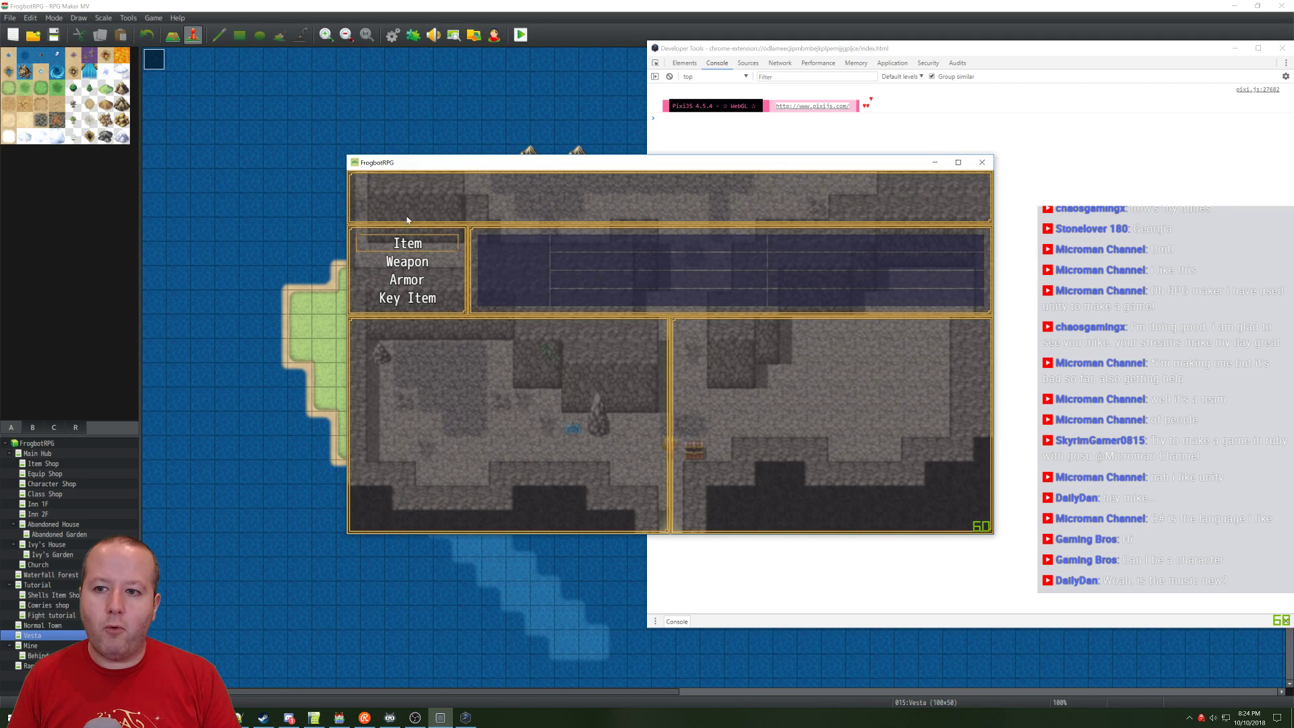
left_click(424, 246)
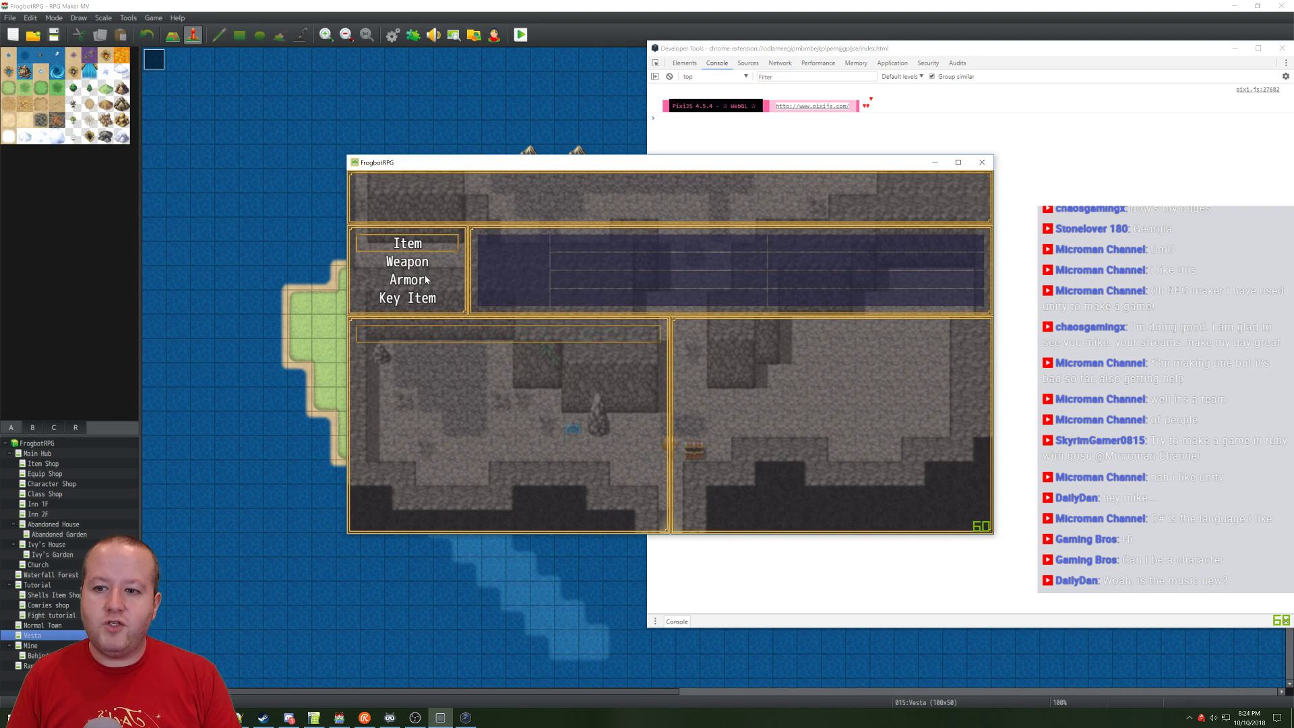
right_click(426, 279)
left_click(421, 297)
left_click(421, 297)
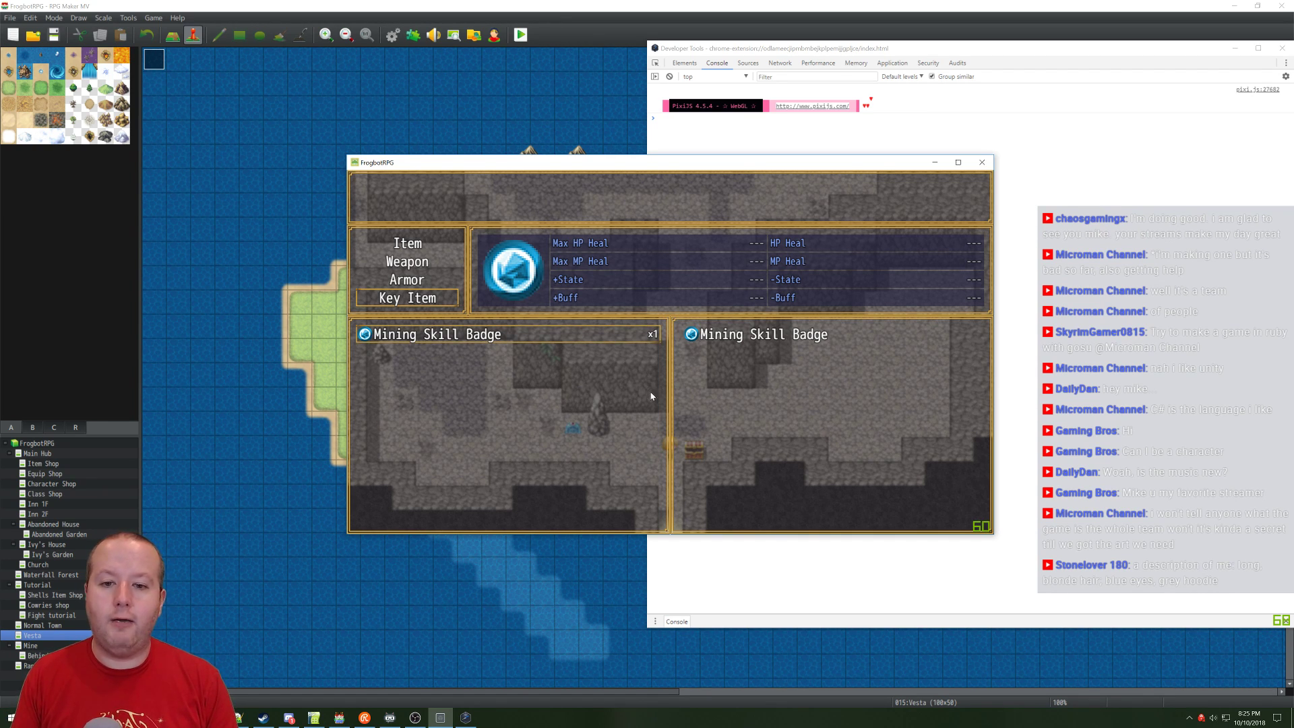
right_click(612, 398)
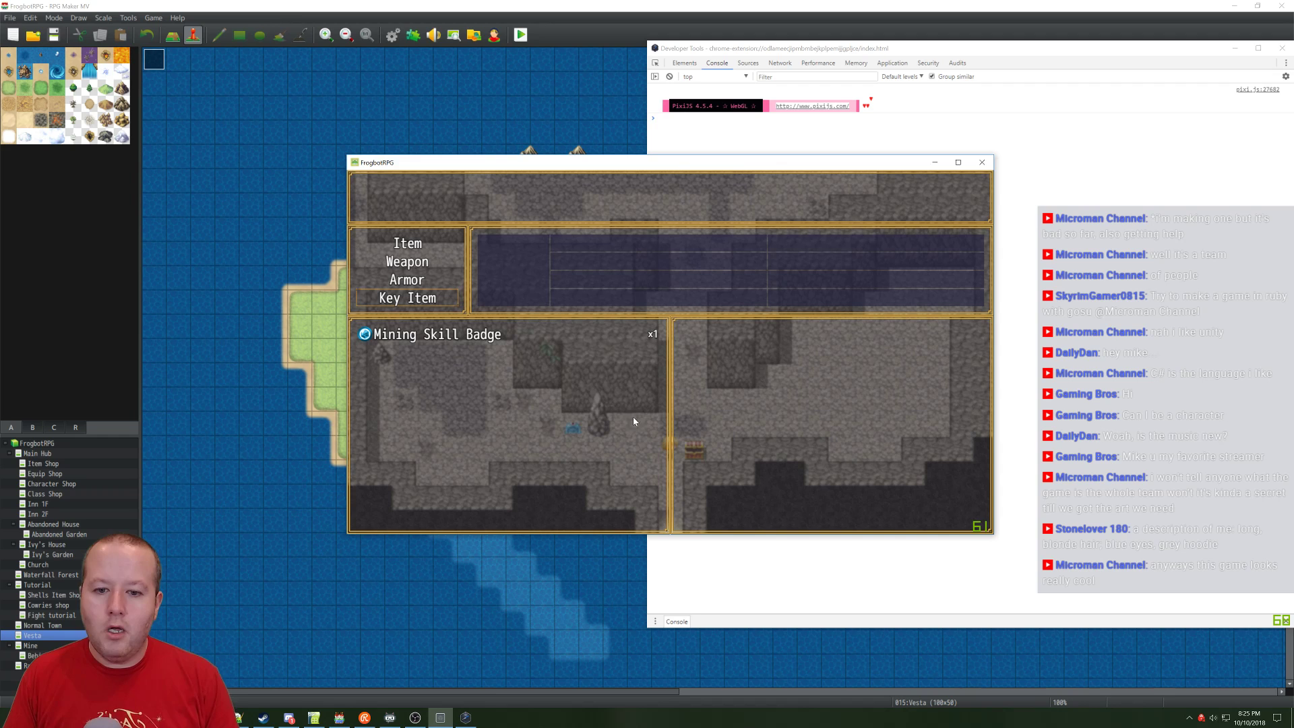
right_click(590, 367)
right_click(632, 375)
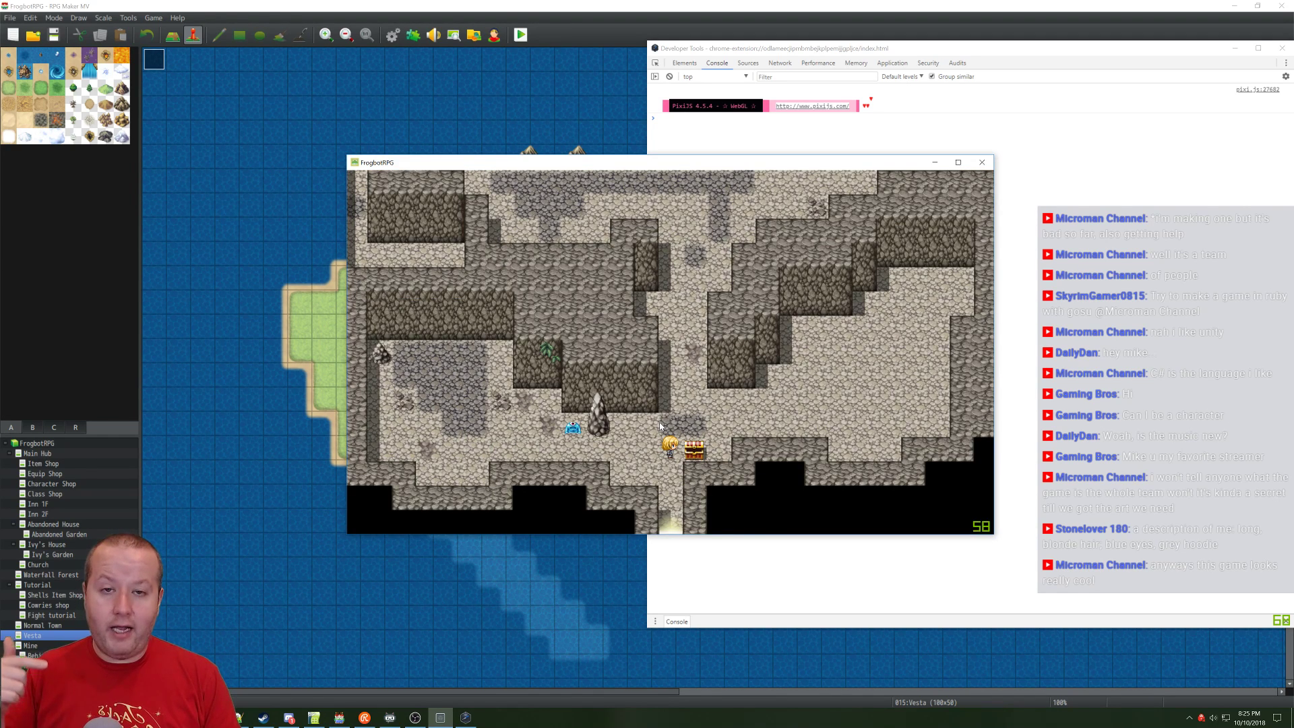
Step: Mine the copper at the large rock near the mine entrance using the Mining command, collect the ore, and try the rock again
left_click(598, 425)
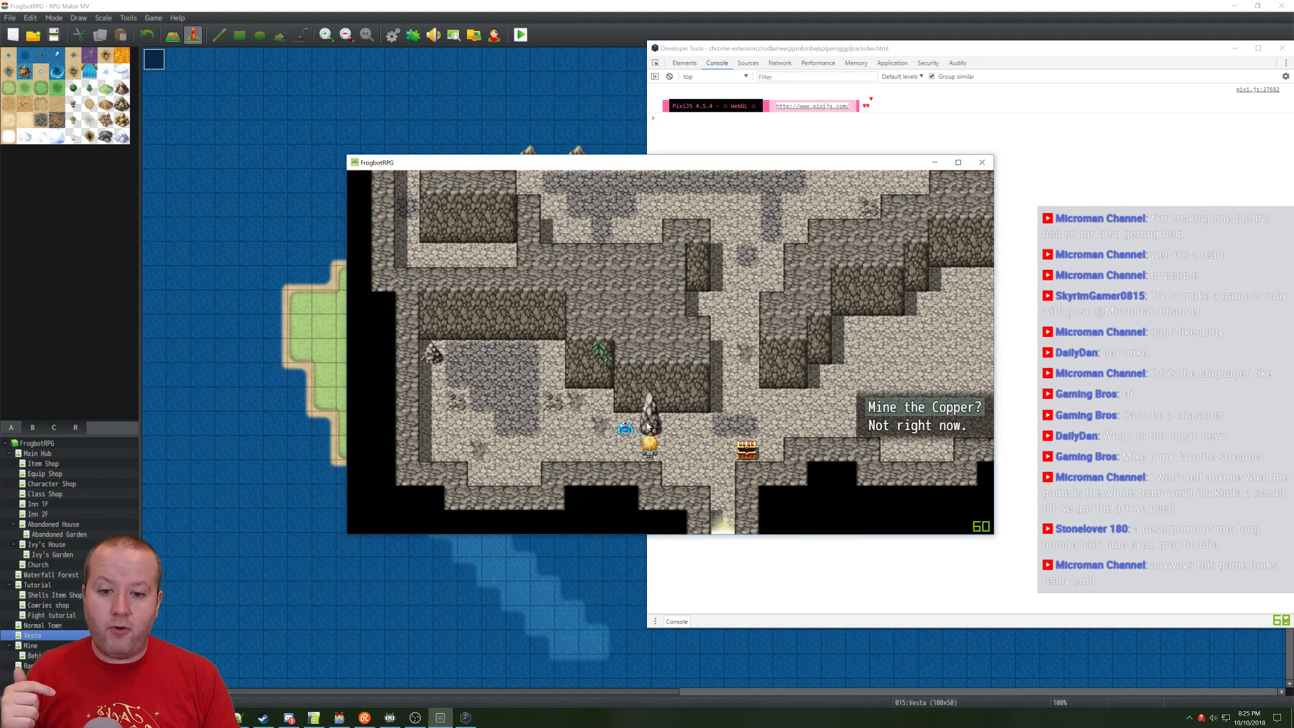
left_click(877, 407)
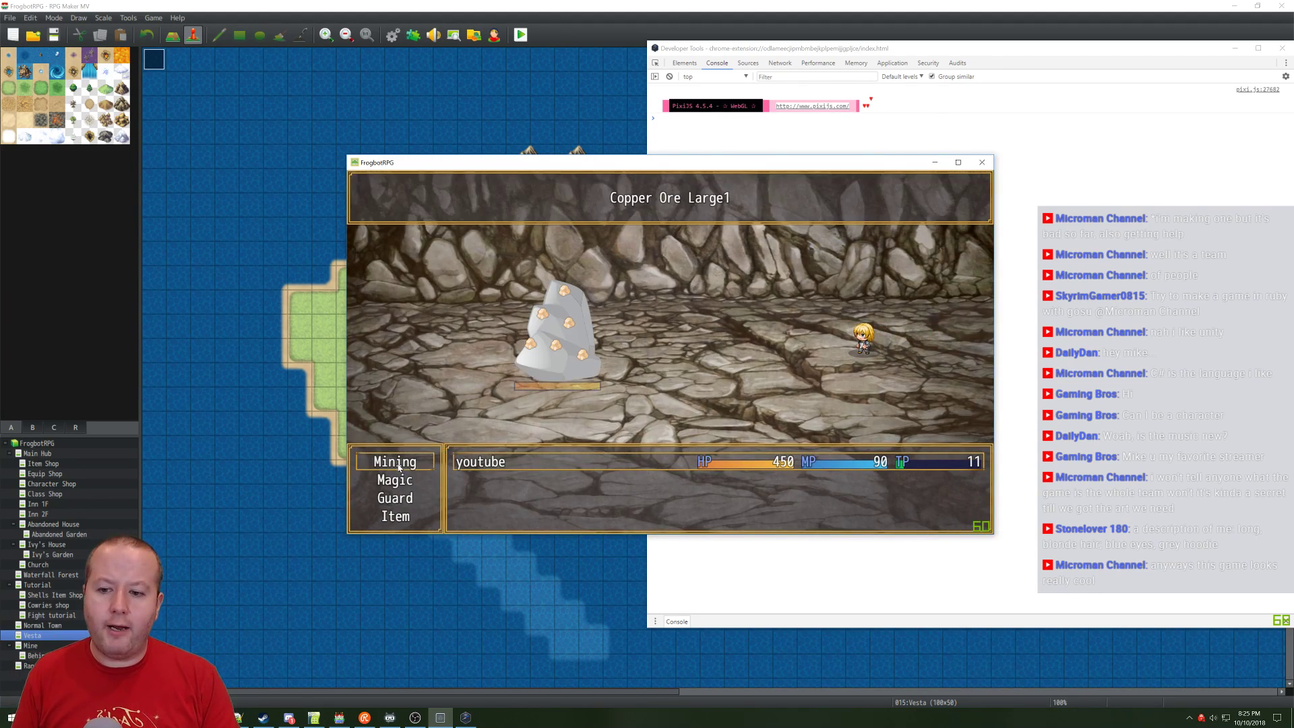
left_click(399, 465)
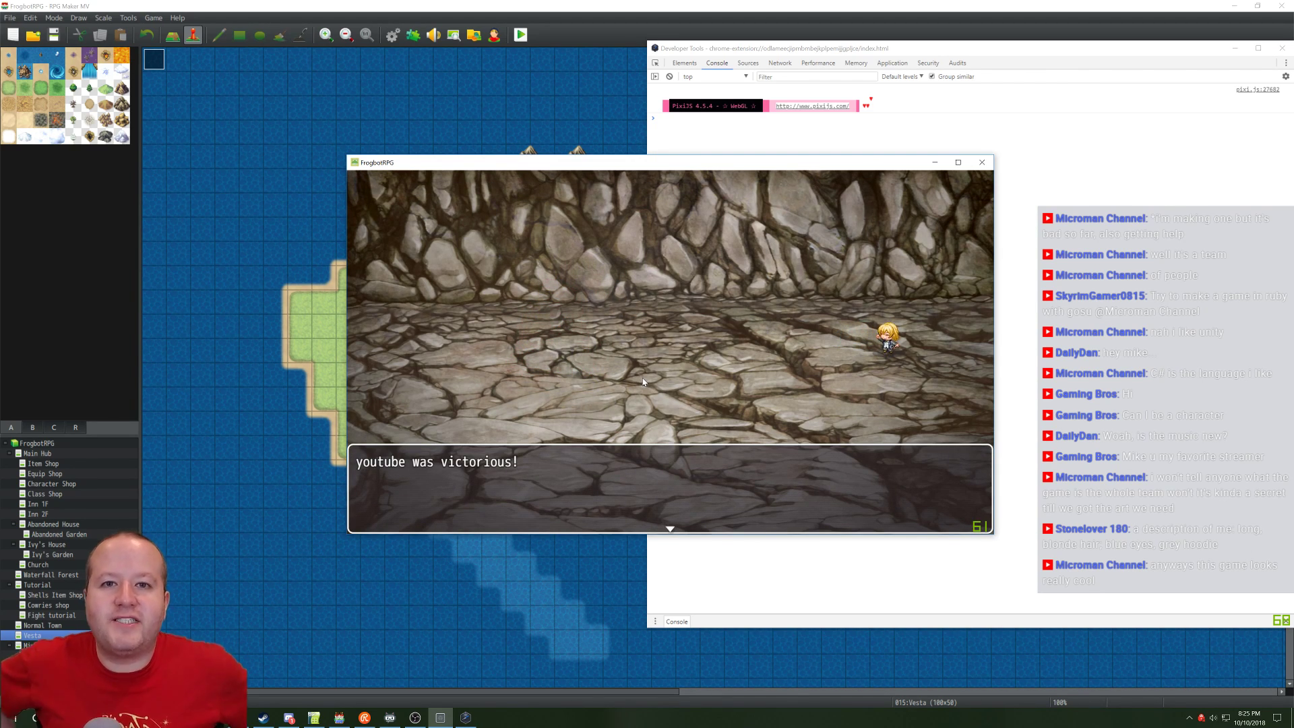
left_click(634, 319)
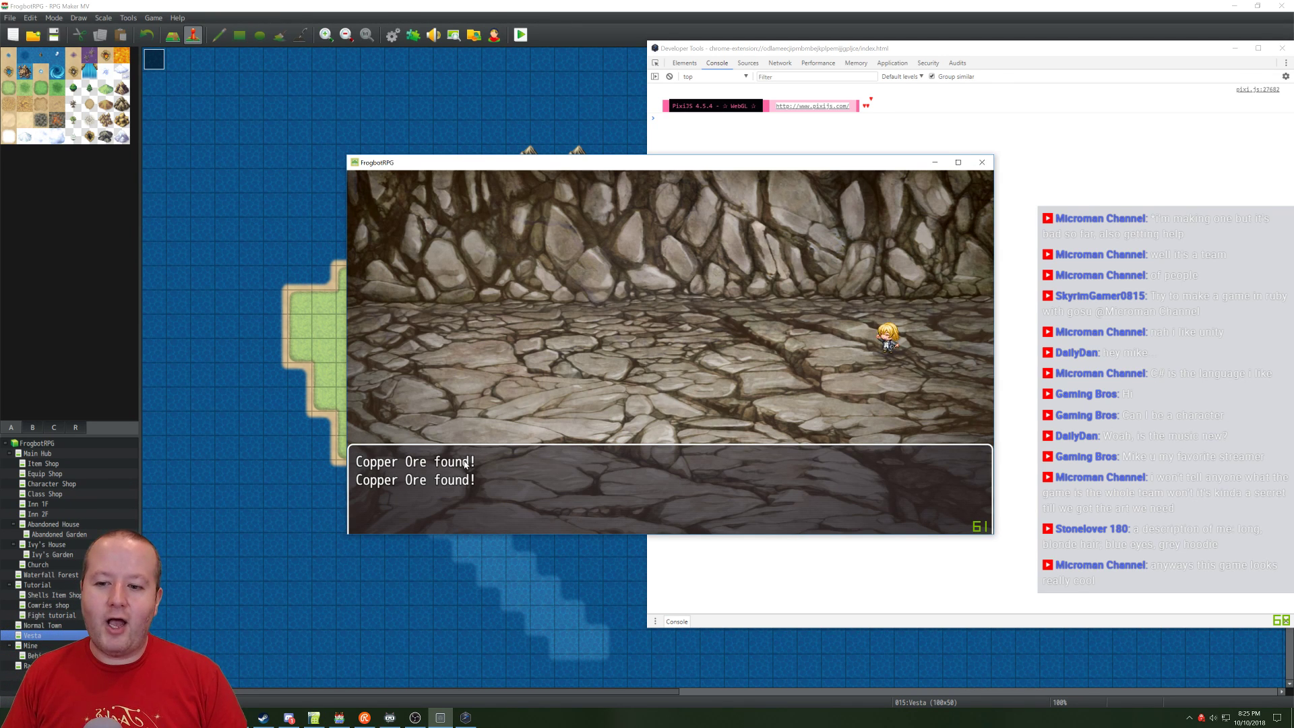
left_click(631, 407)
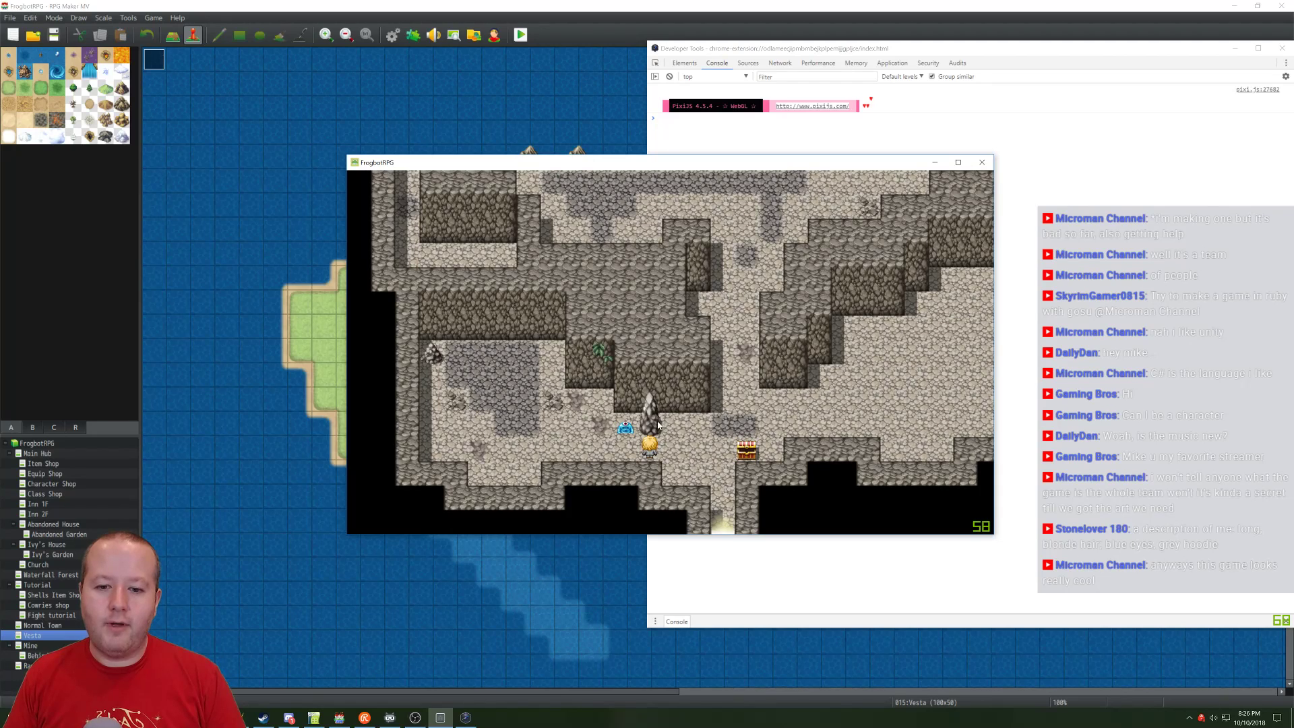
left_click(652, 428)
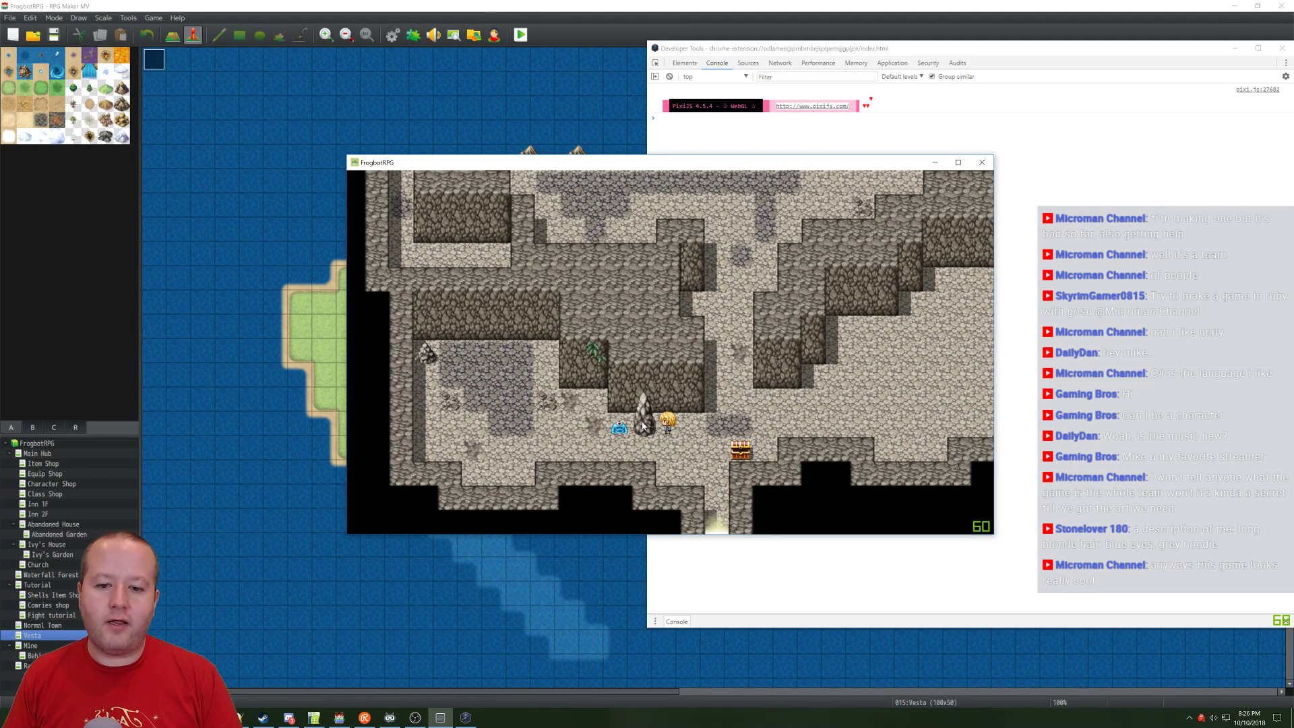
left_click(647, 441)
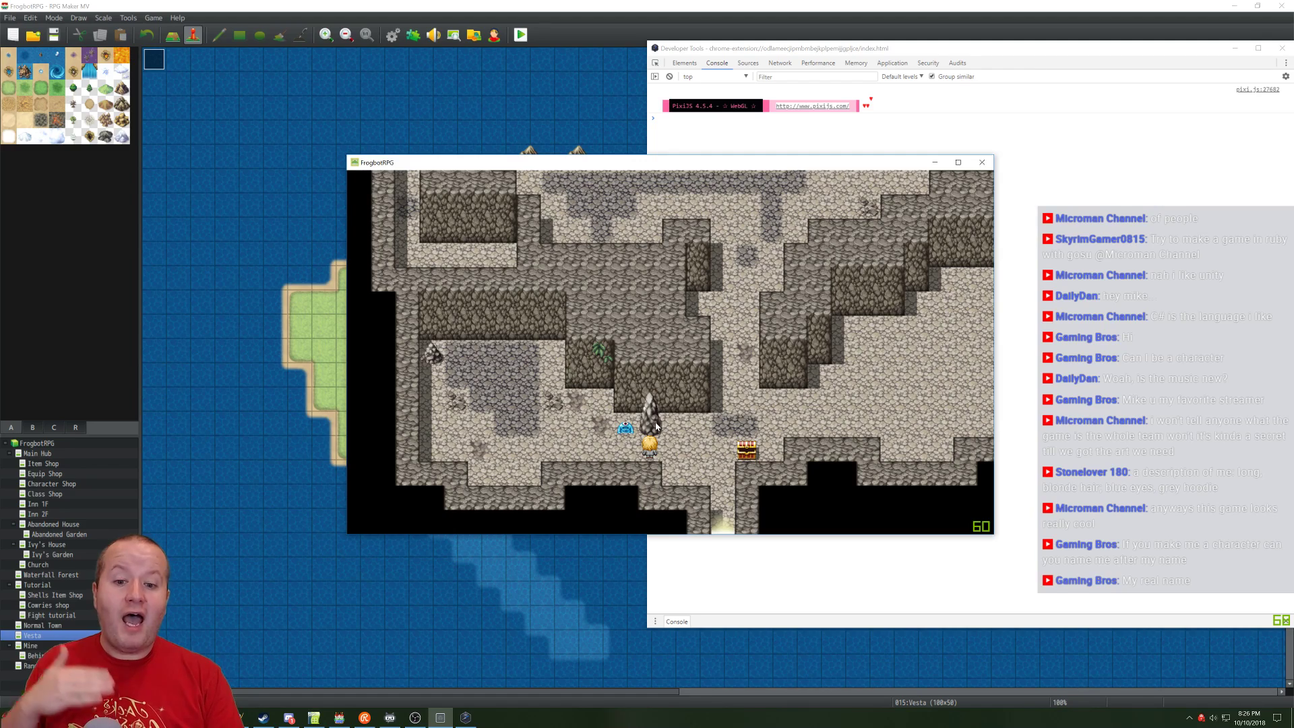
Step: Start the battle at the blue event beside the copper rock and attack the enemy repeatedly until it is defeated
left_click(627, 432)
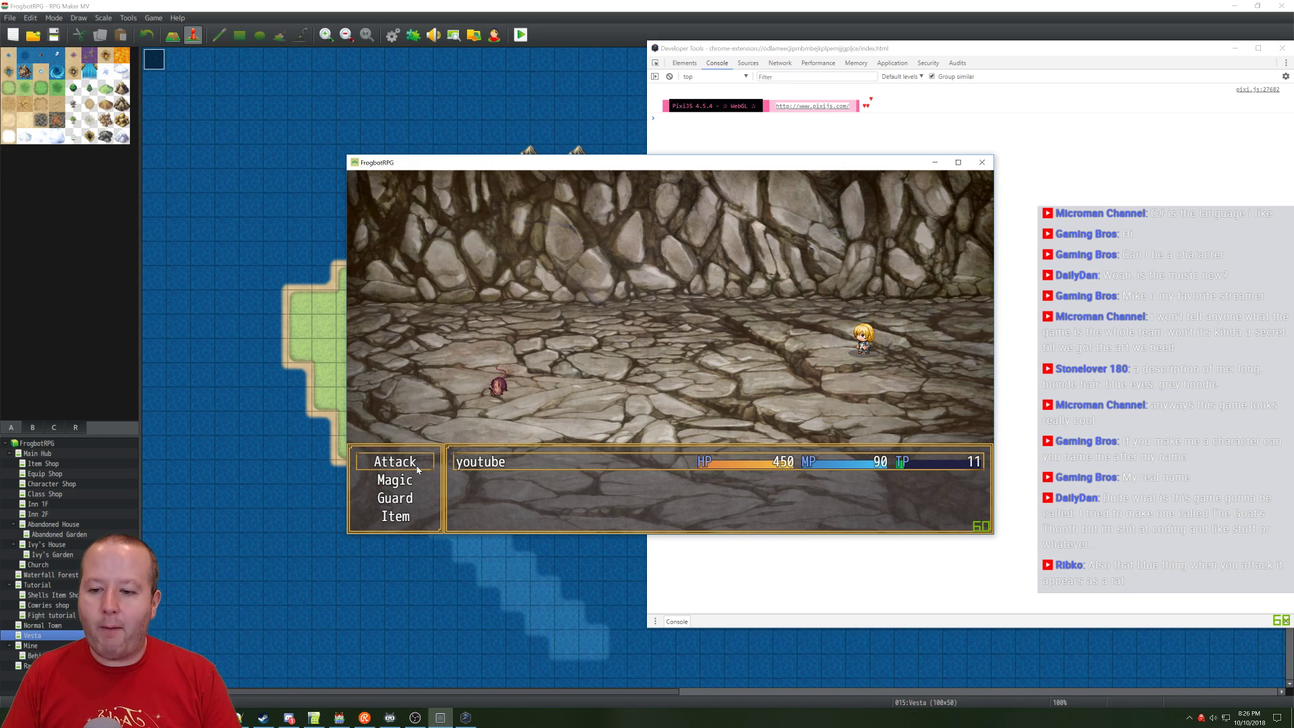
left_click(395, 462)
left_click(499, 384)
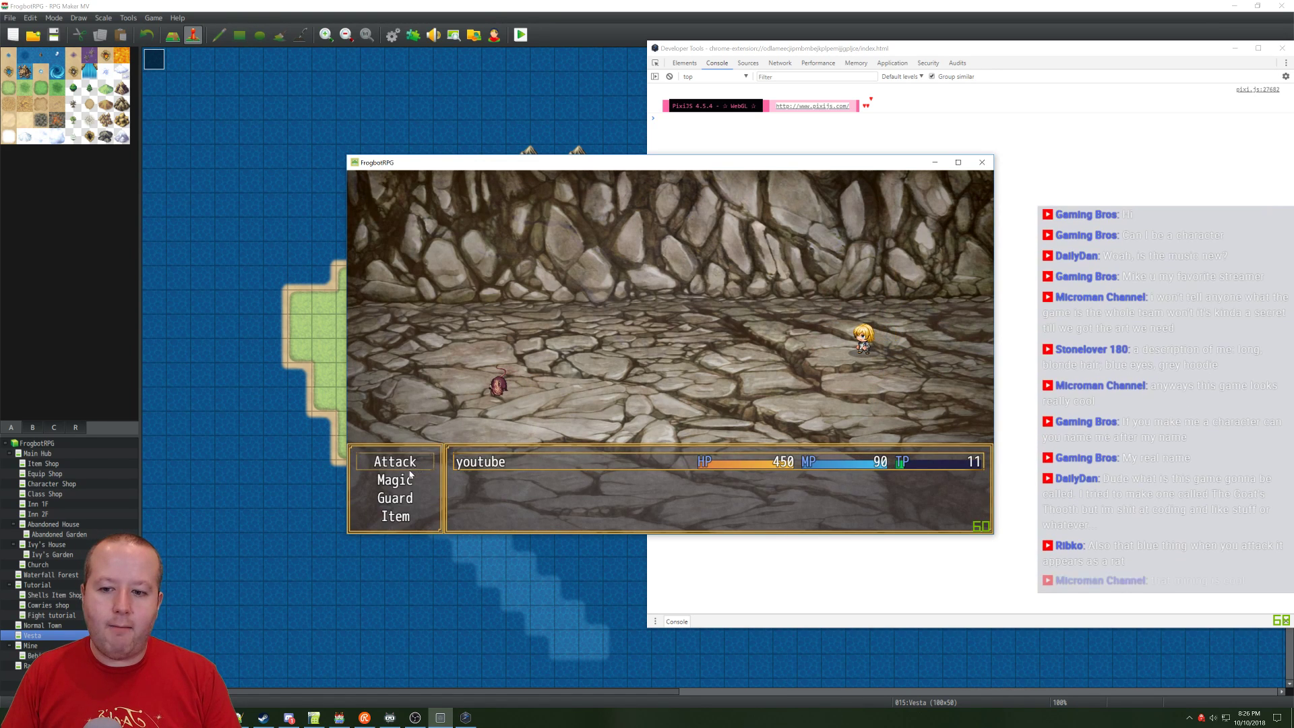
left_click(398, 463)
left_click(498, 385)
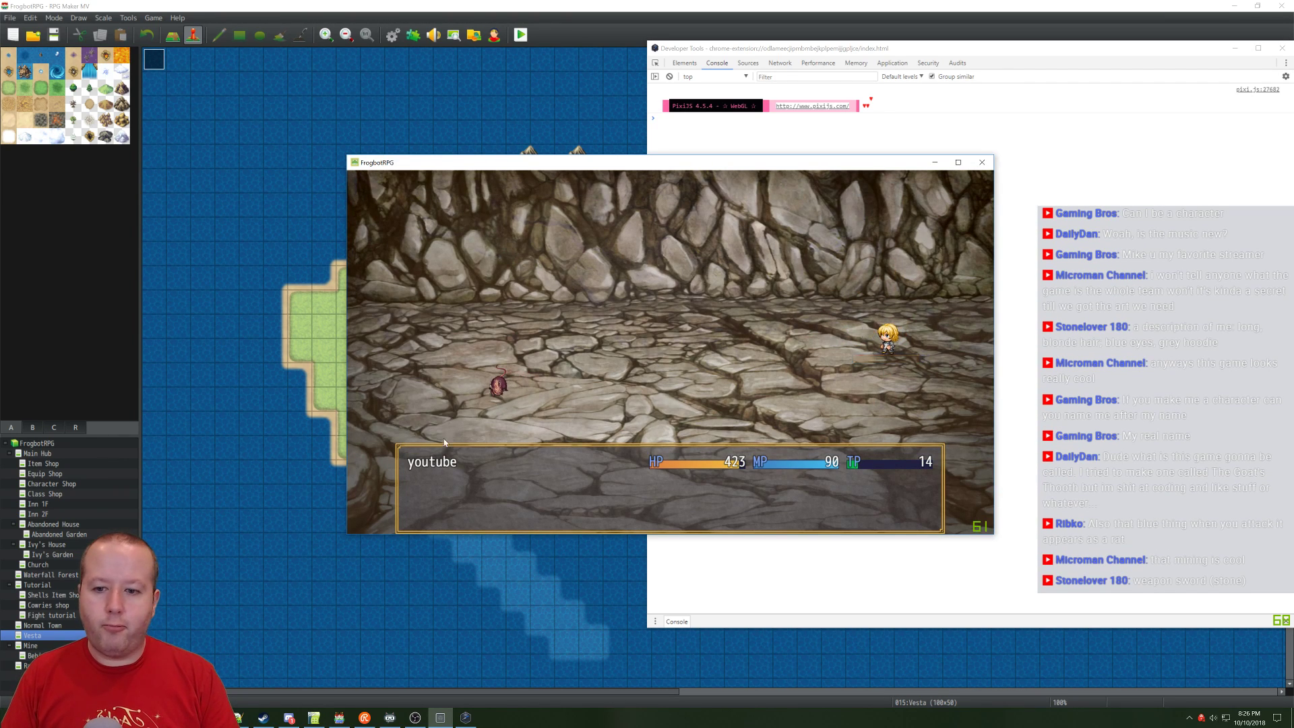
left_click(397, 463)
left_click(499, 384)
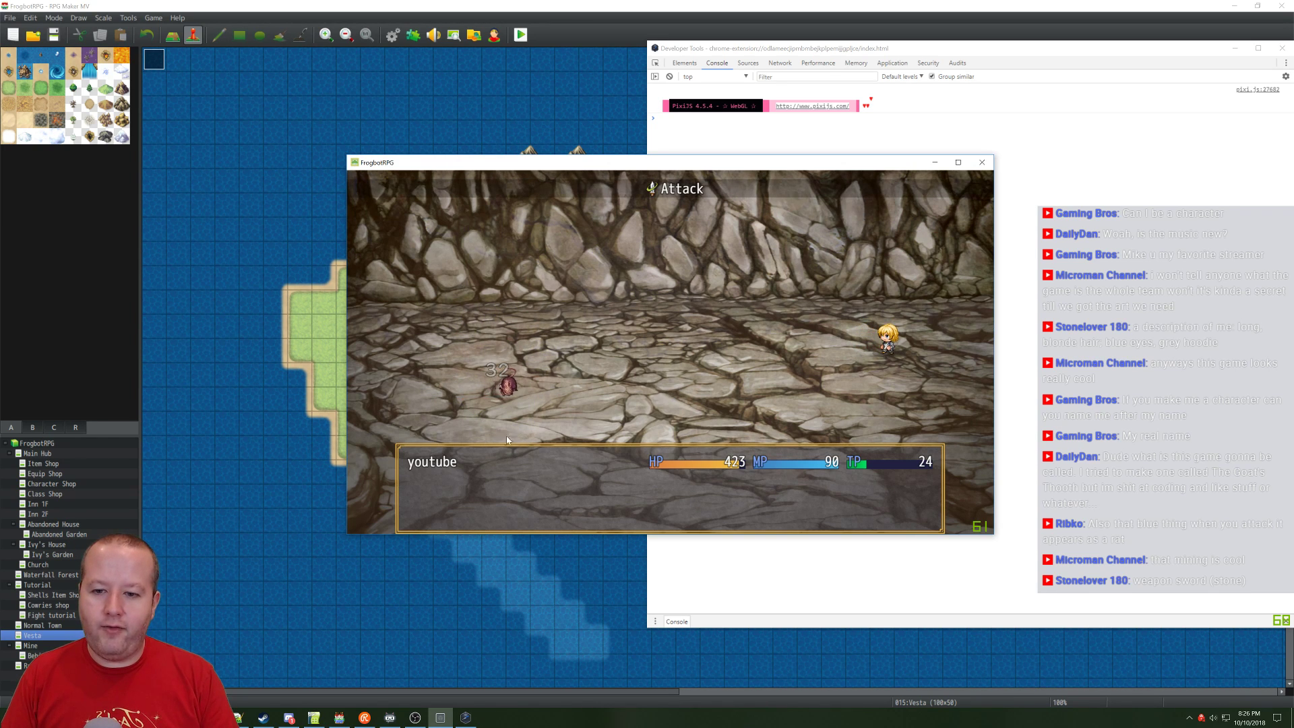
left_click(387, 460)
left_click(497, 388)
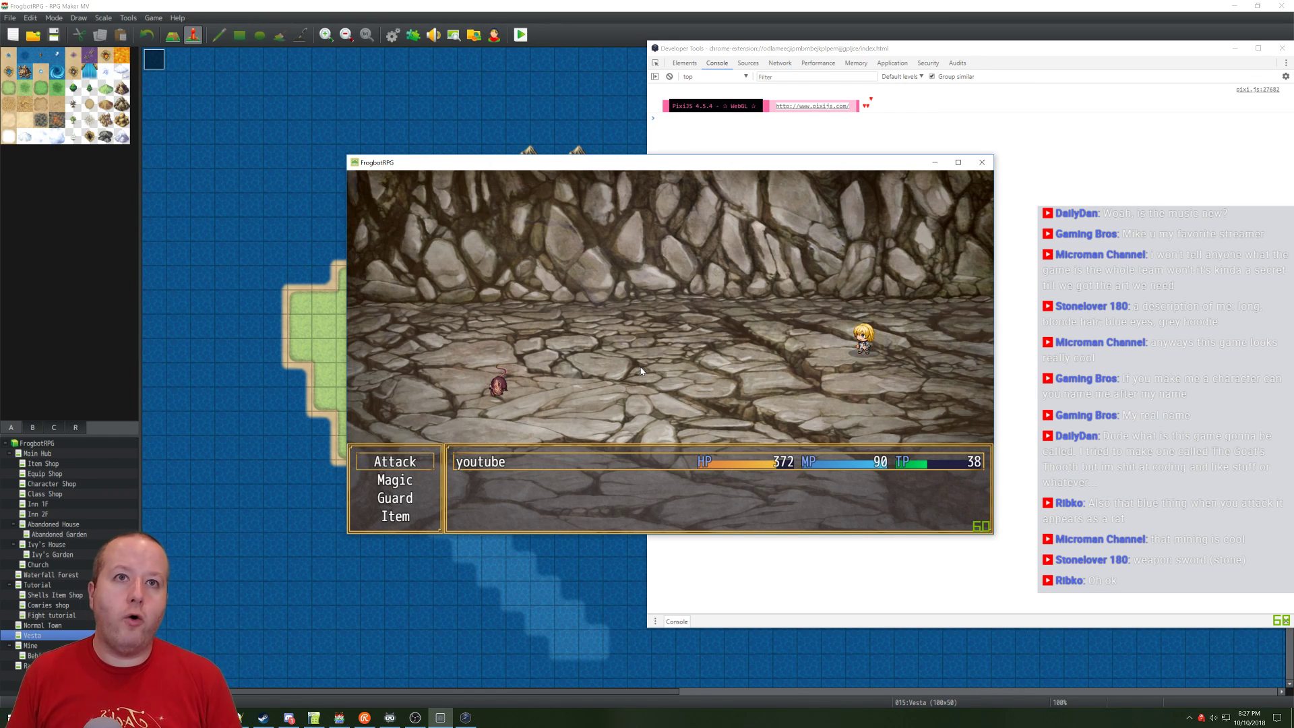
key("Return")
left_click(507, 389)
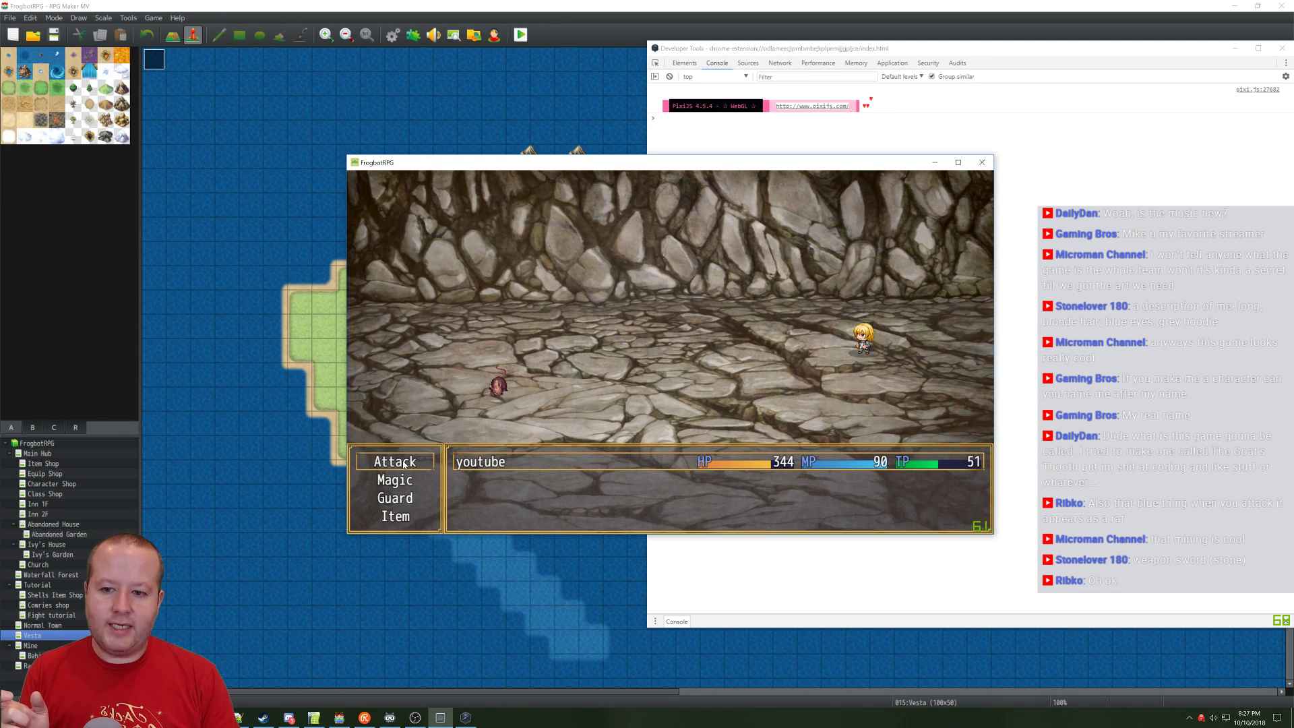
left_click(405, 465)
left_click(507, 396)
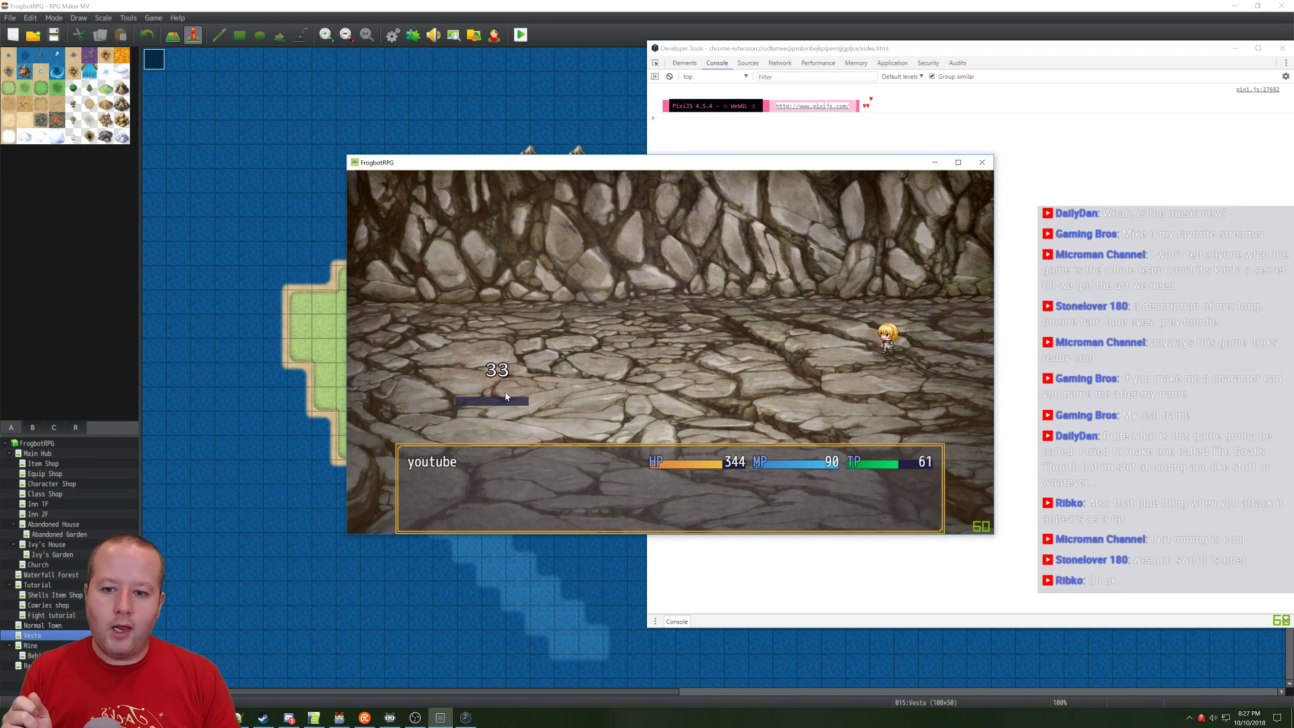
left_click(605, 387)
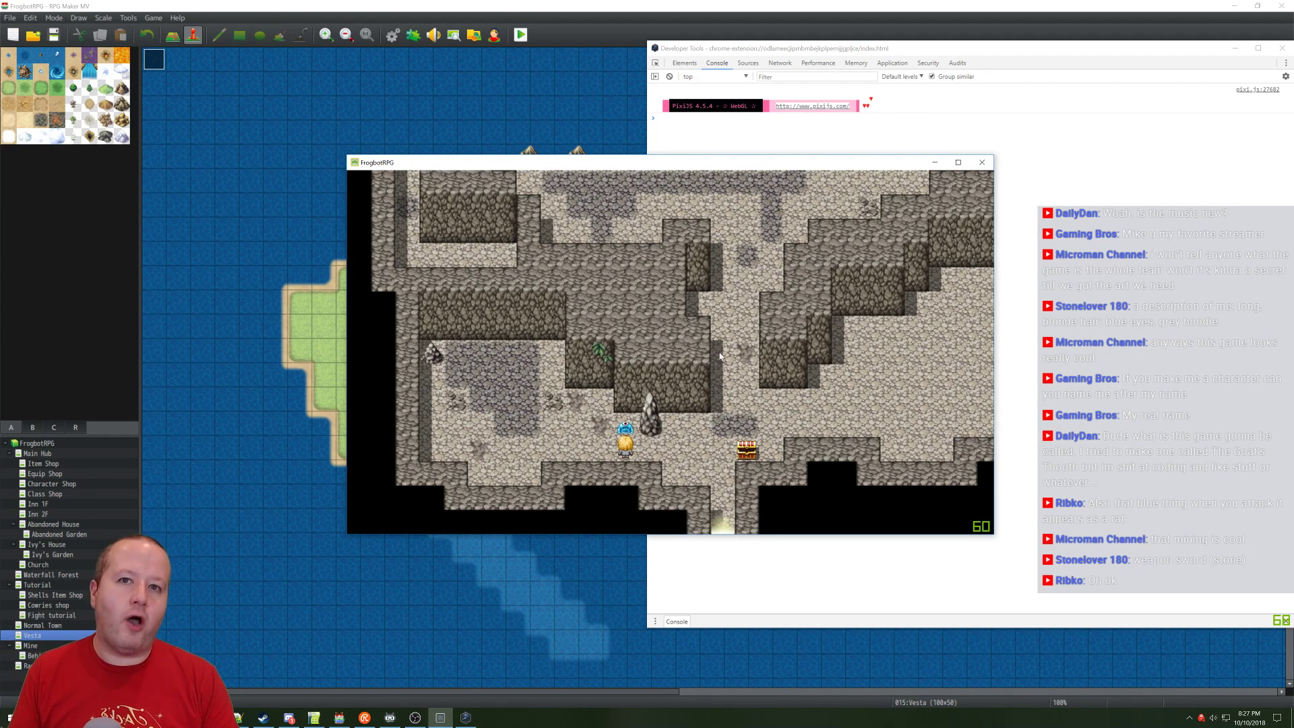
Step: Walk the hero up the mine's northern passage, back toward the rubble in the southwestern chamber, and north again to explore the upper area
left_click(744, 347)
left_click(692, 236)
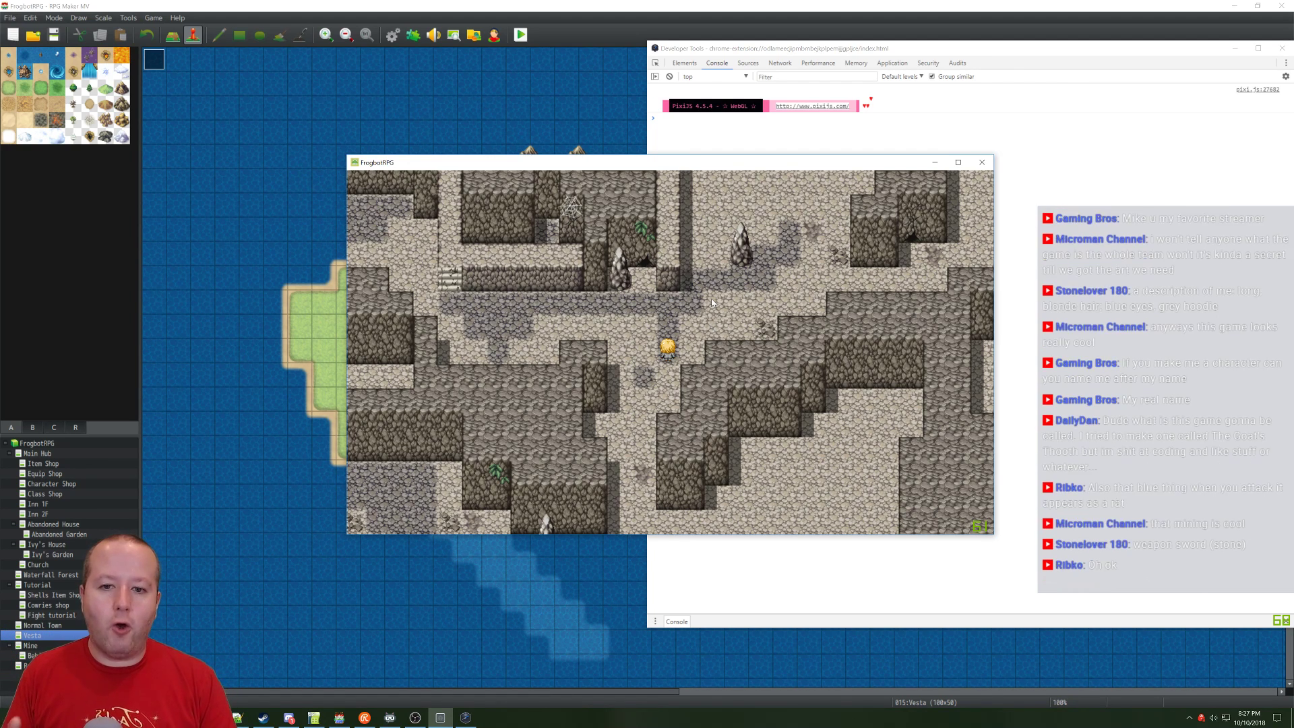
left_click(631, 499)
left_click(374, 355)
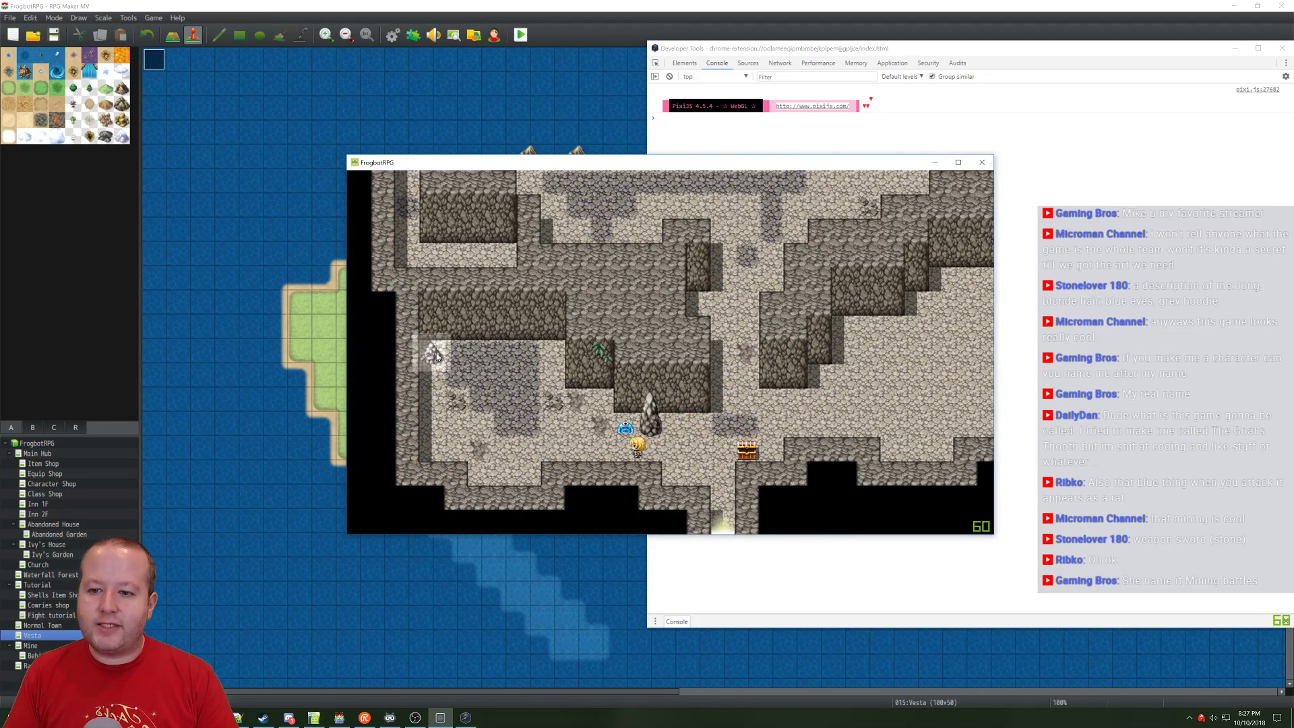
left_click(783, 204)
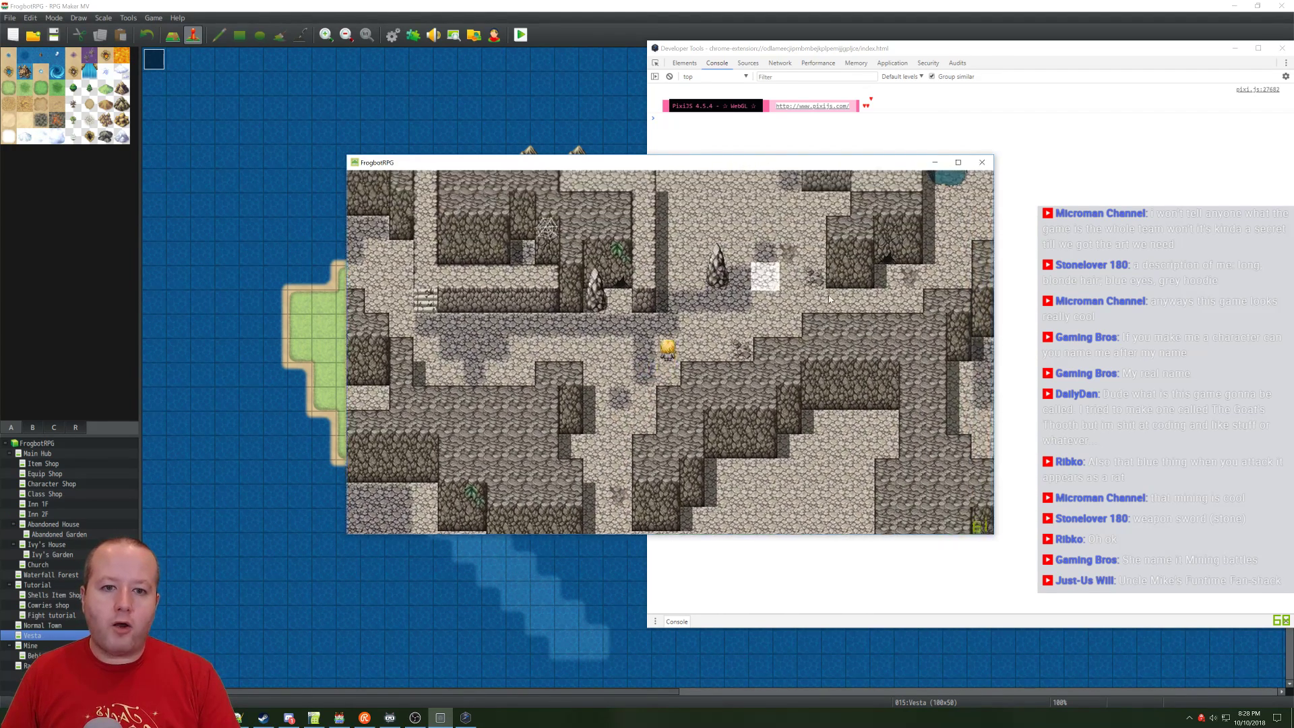
Step: Walk the hero east past the waterfall pool, down to the mine's southeastern chamber, and activate the switch on the wall
left_click(827, 299)
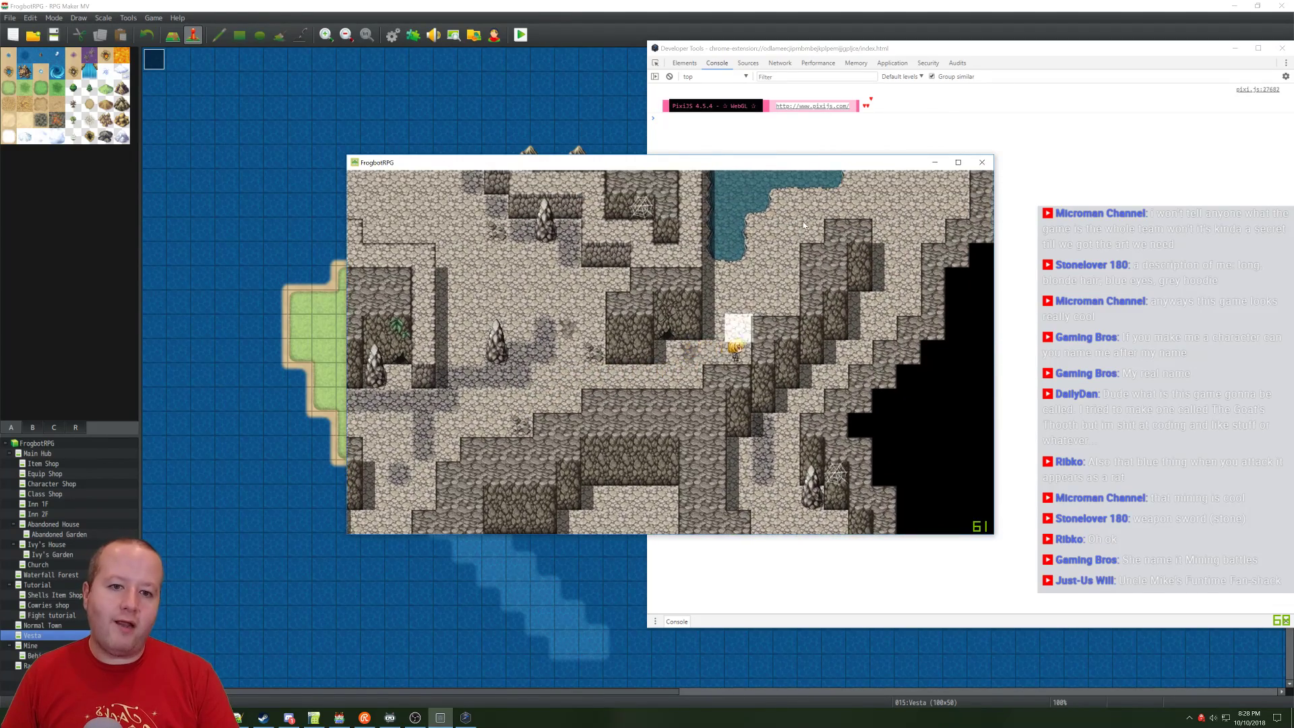
left_click(804, 225)
left_click(884, 335)
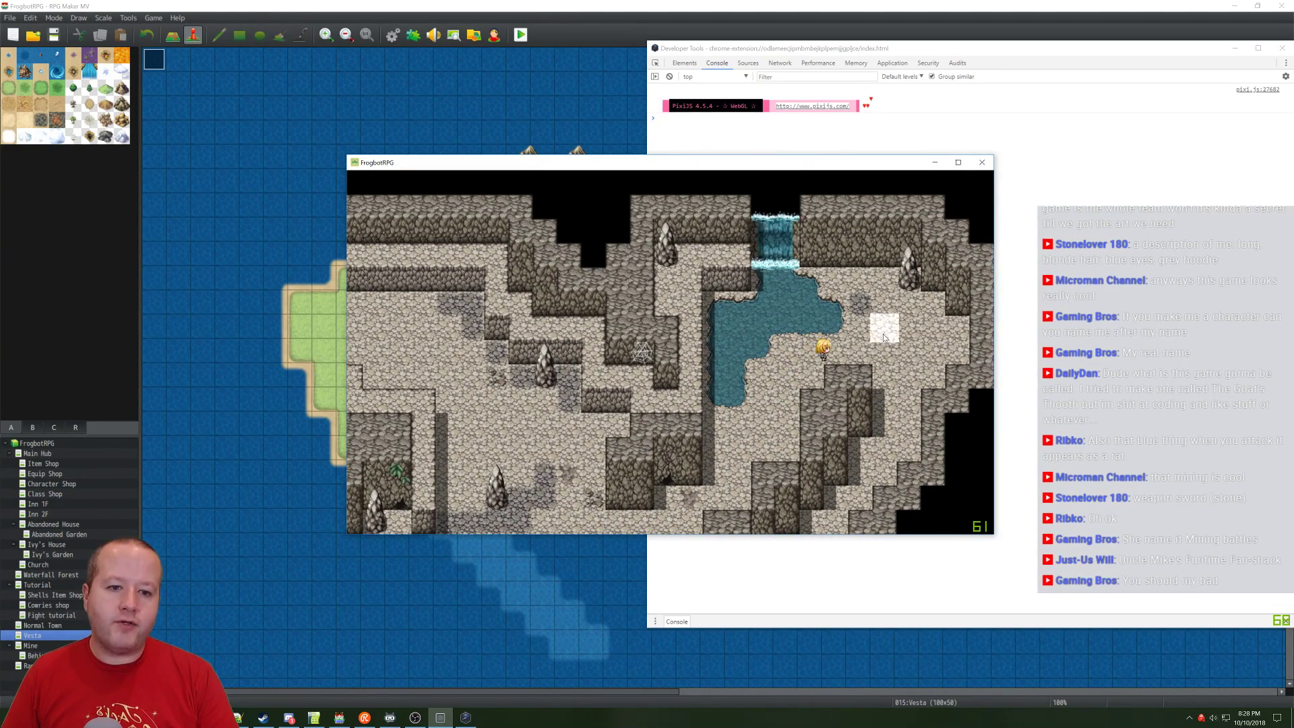
left_click(851, 459)
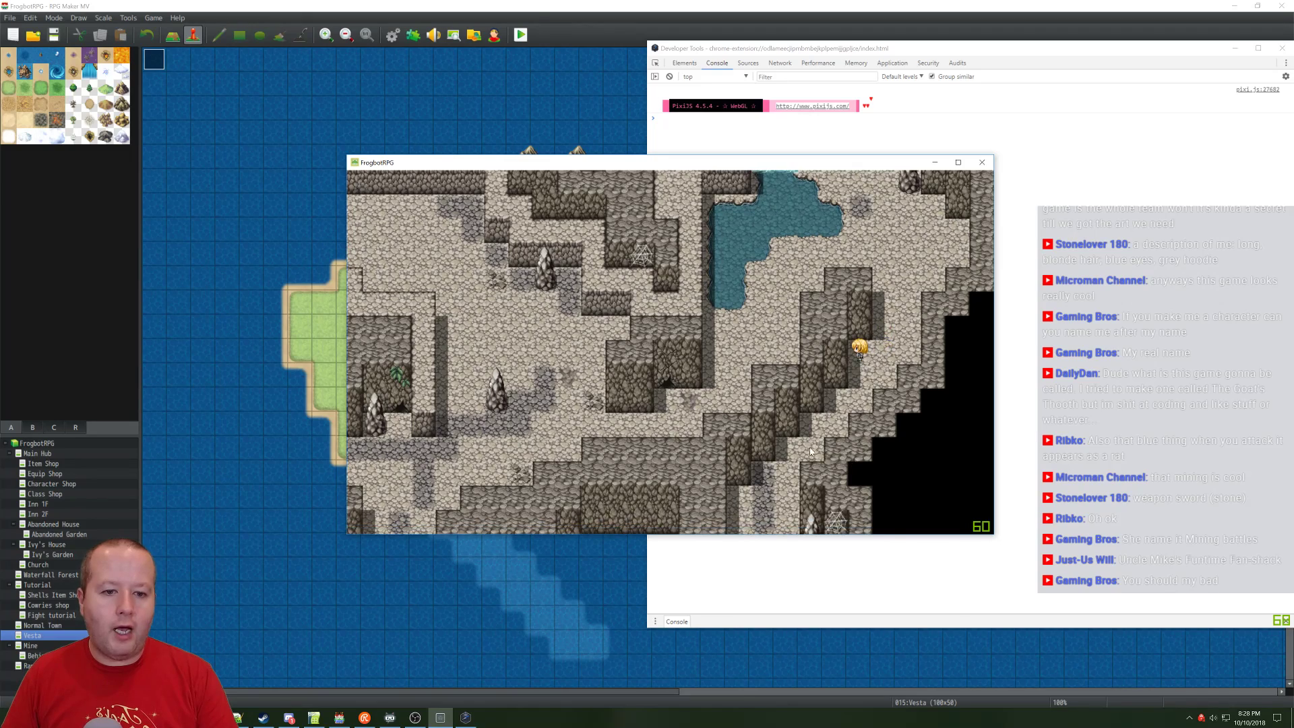
left_click(787, 460)
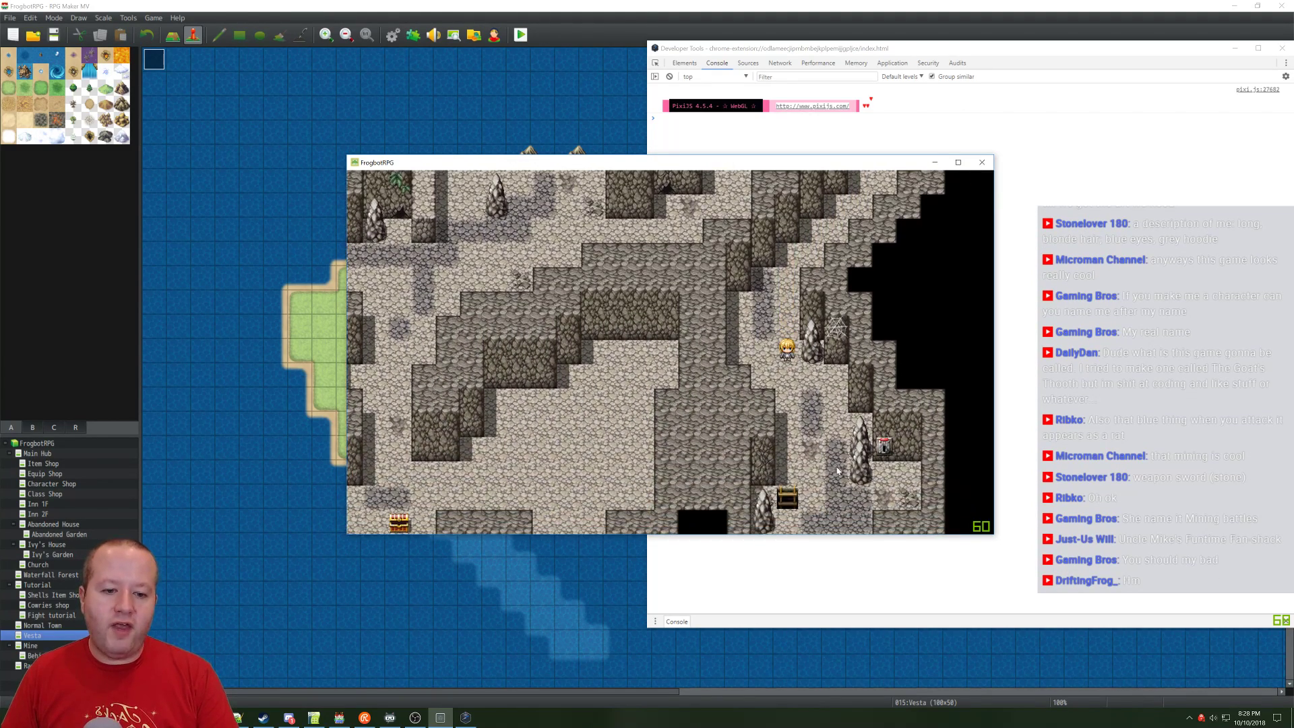
left_click(881, 450)
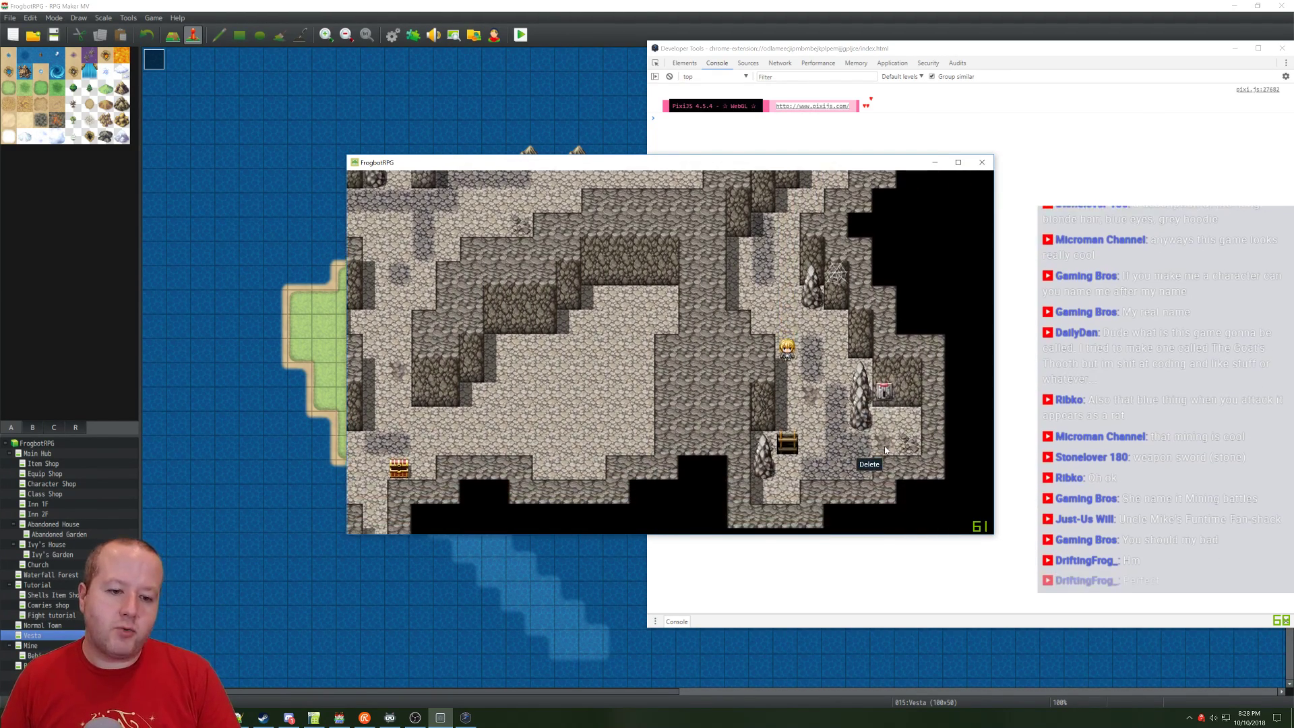
left_click(896, 410)
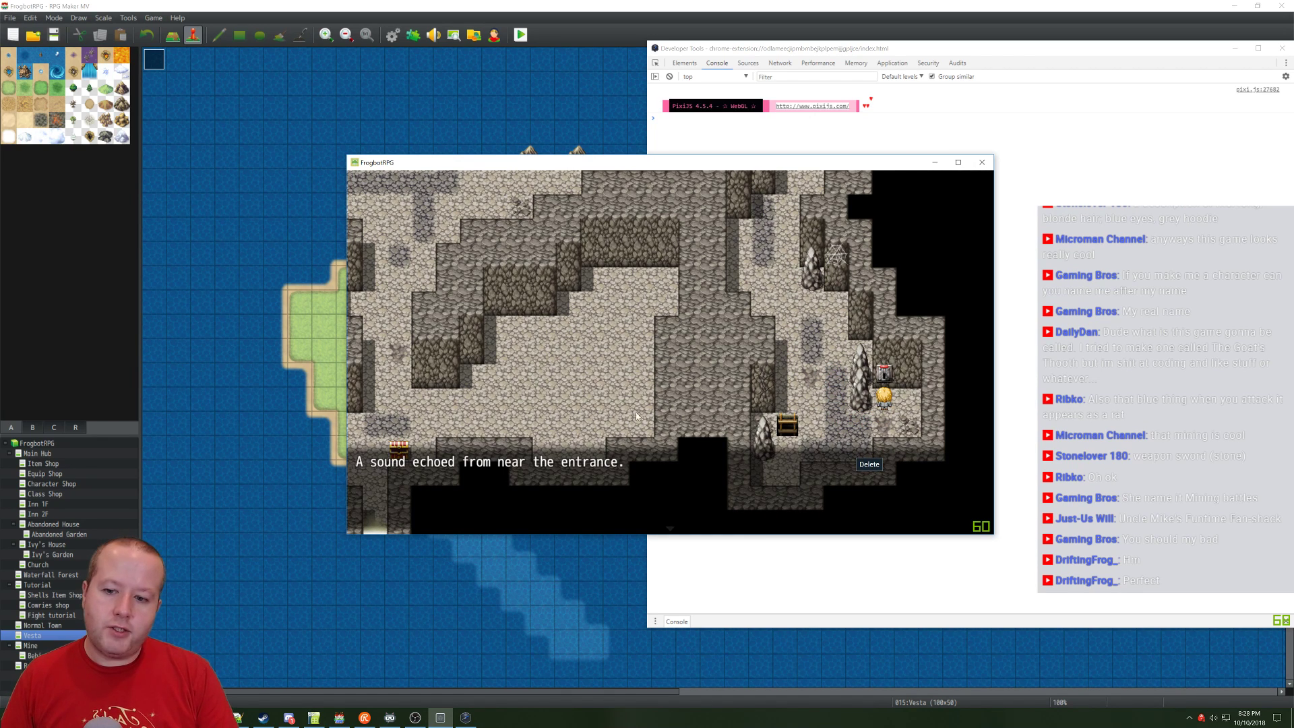
left_click(831, 410)
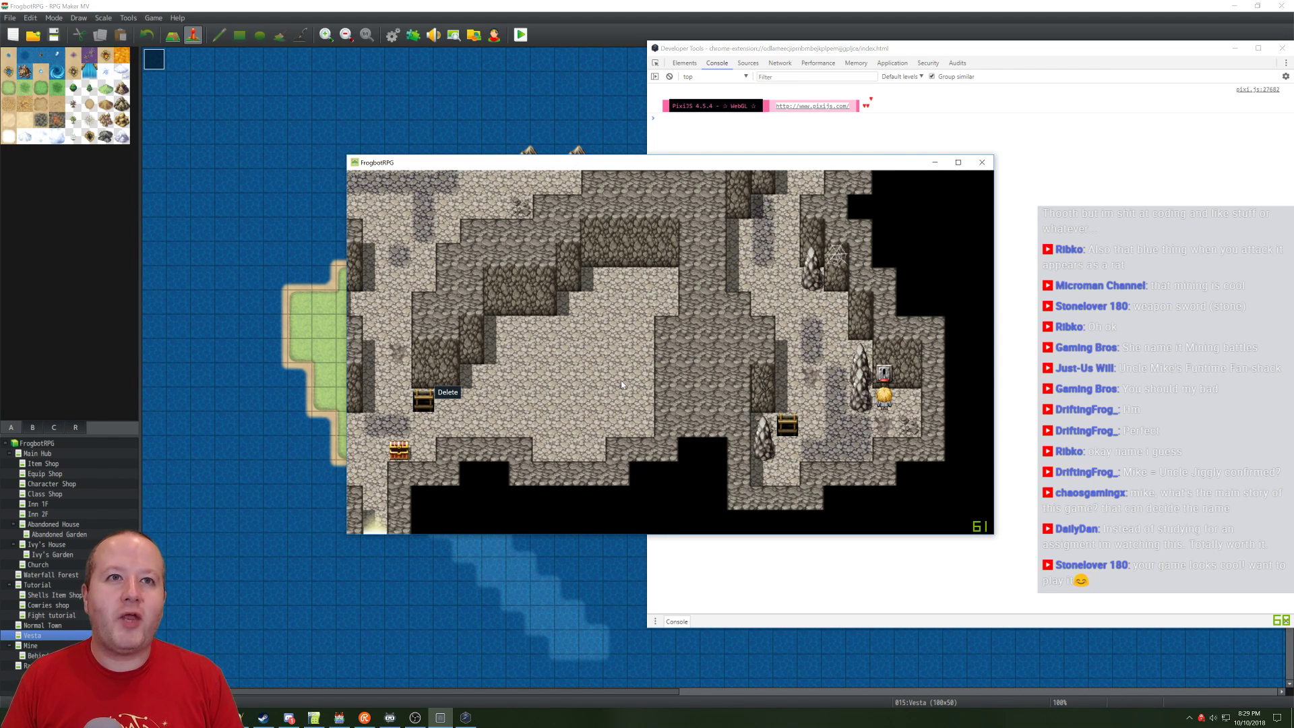
Step: Take the shortcut beside the switch back to the entrance, leave the mine, and enter the town on the world map
left_click(795, 424)
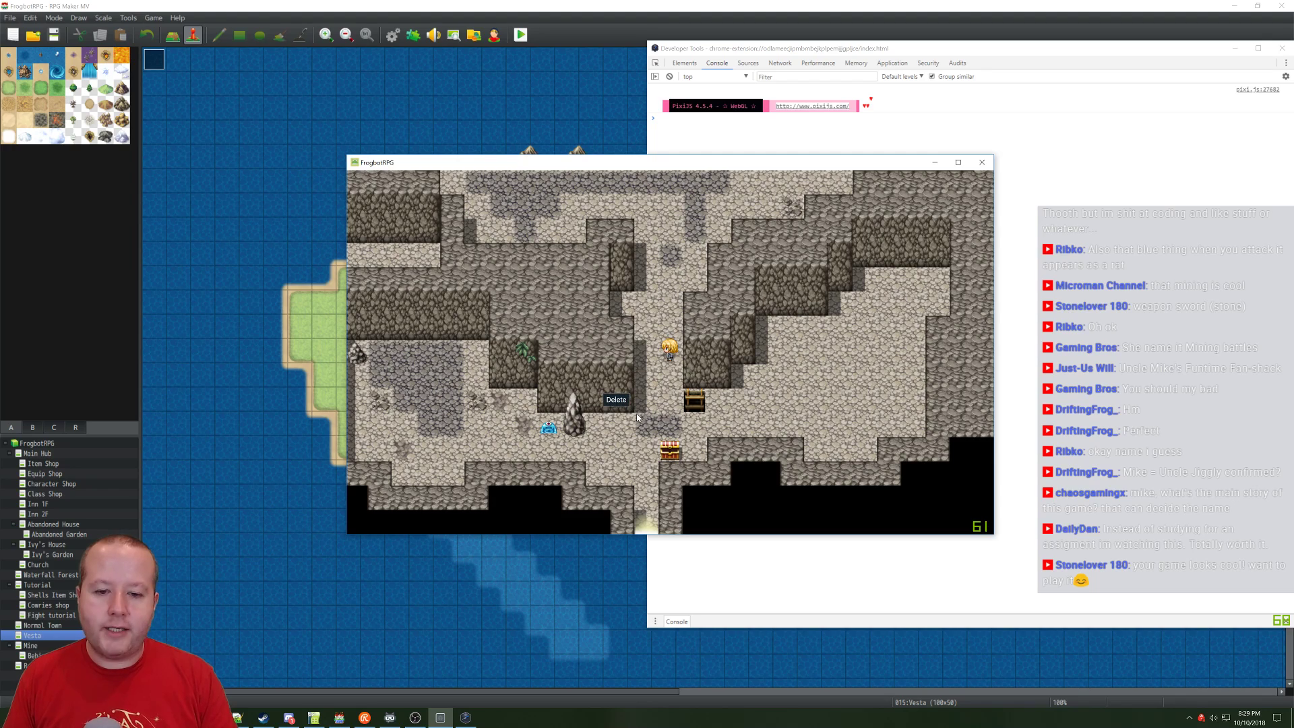
left_click(697, 404)
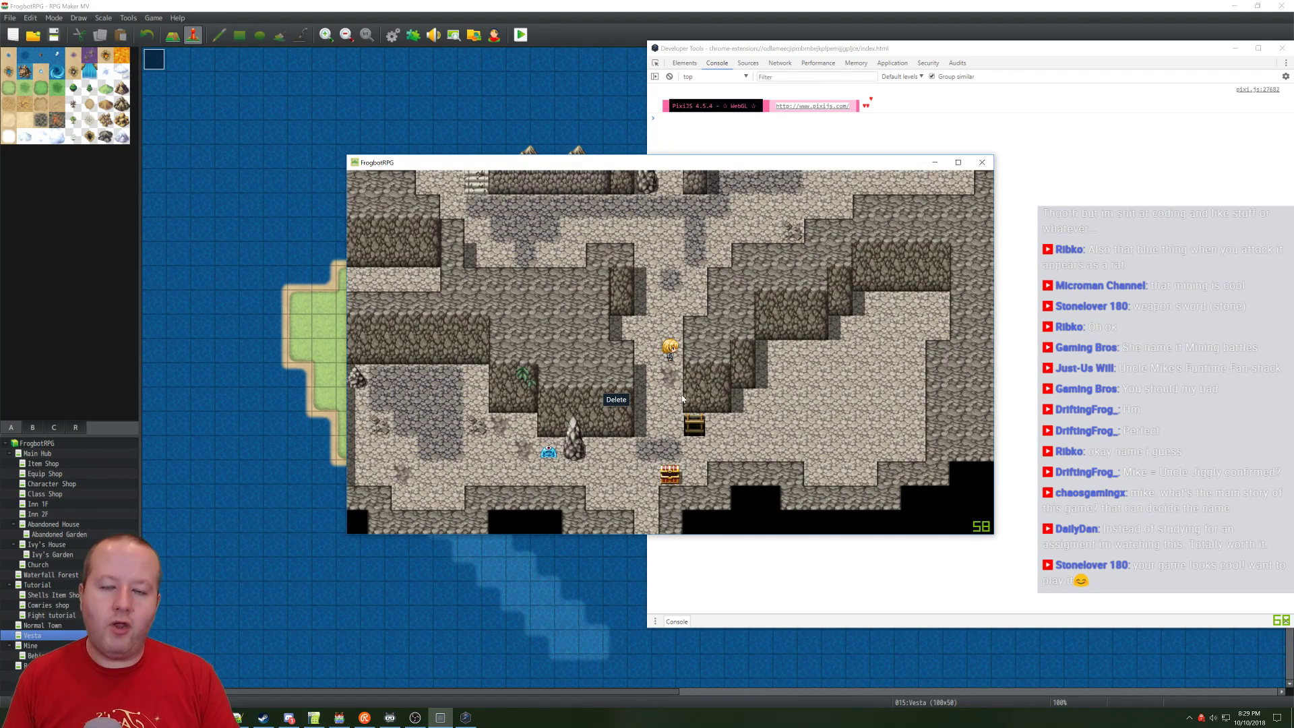
left_click(646, 530)
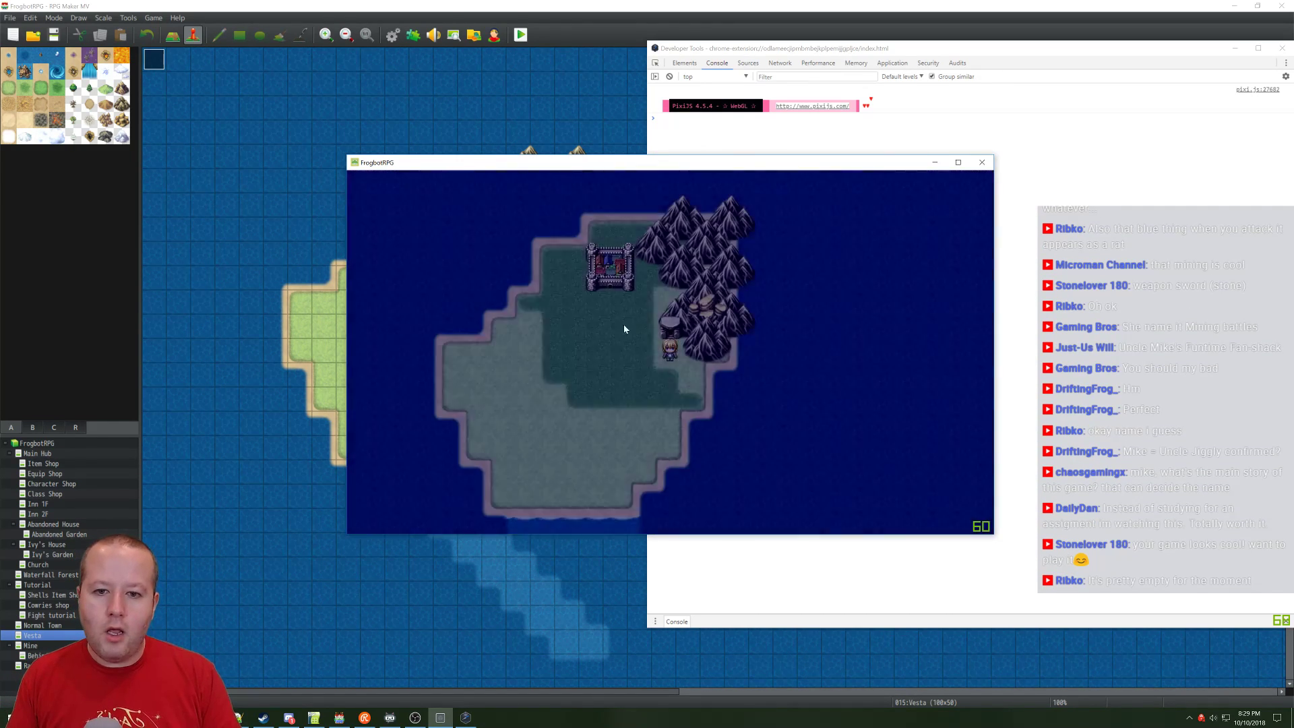
left_click(618, 284)
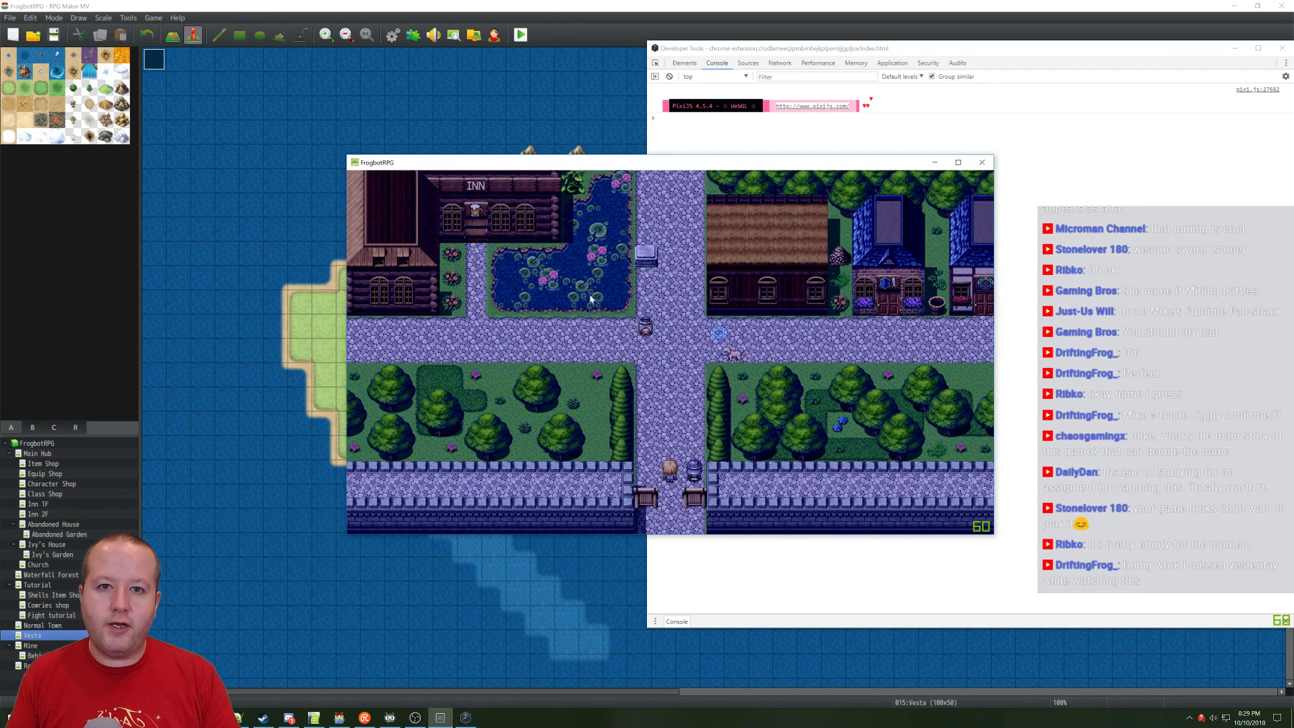
Step: Check the time on the sign beside the town pond and walk the hero west to Ivy's house
left_click(646, 256)
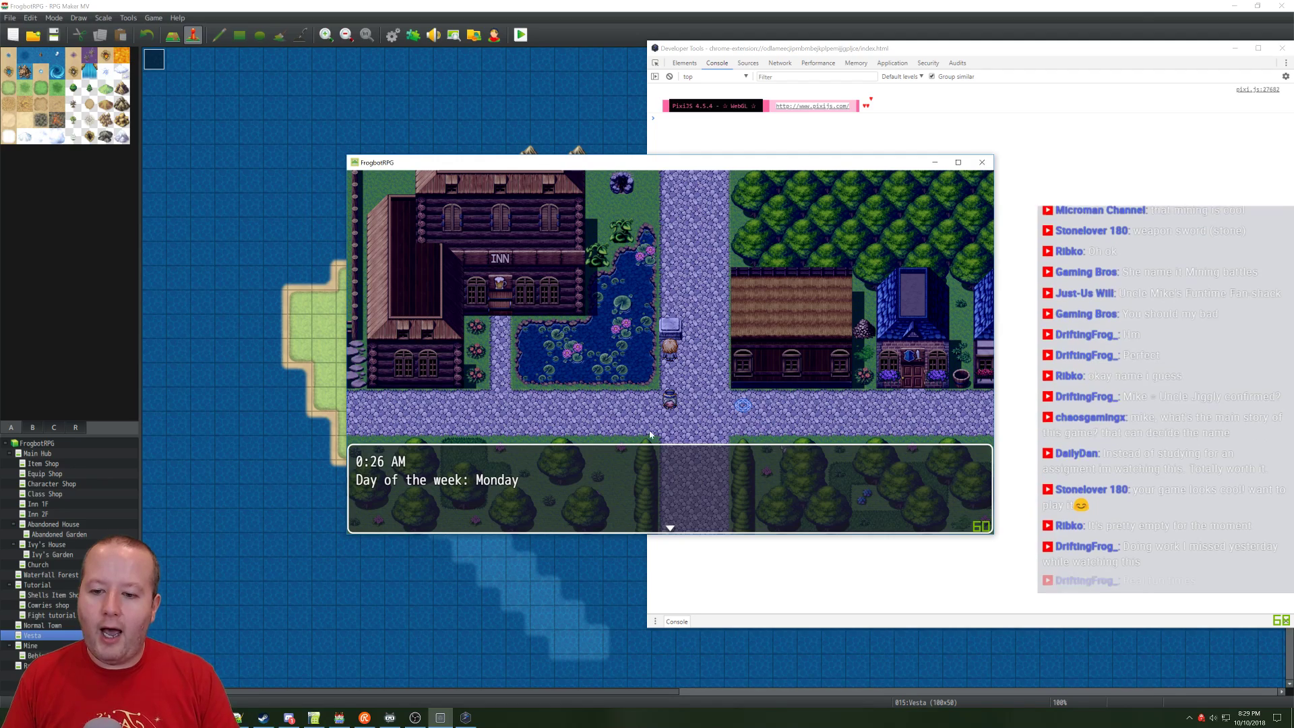
left_click(488, 483)
left_click(685, 416)
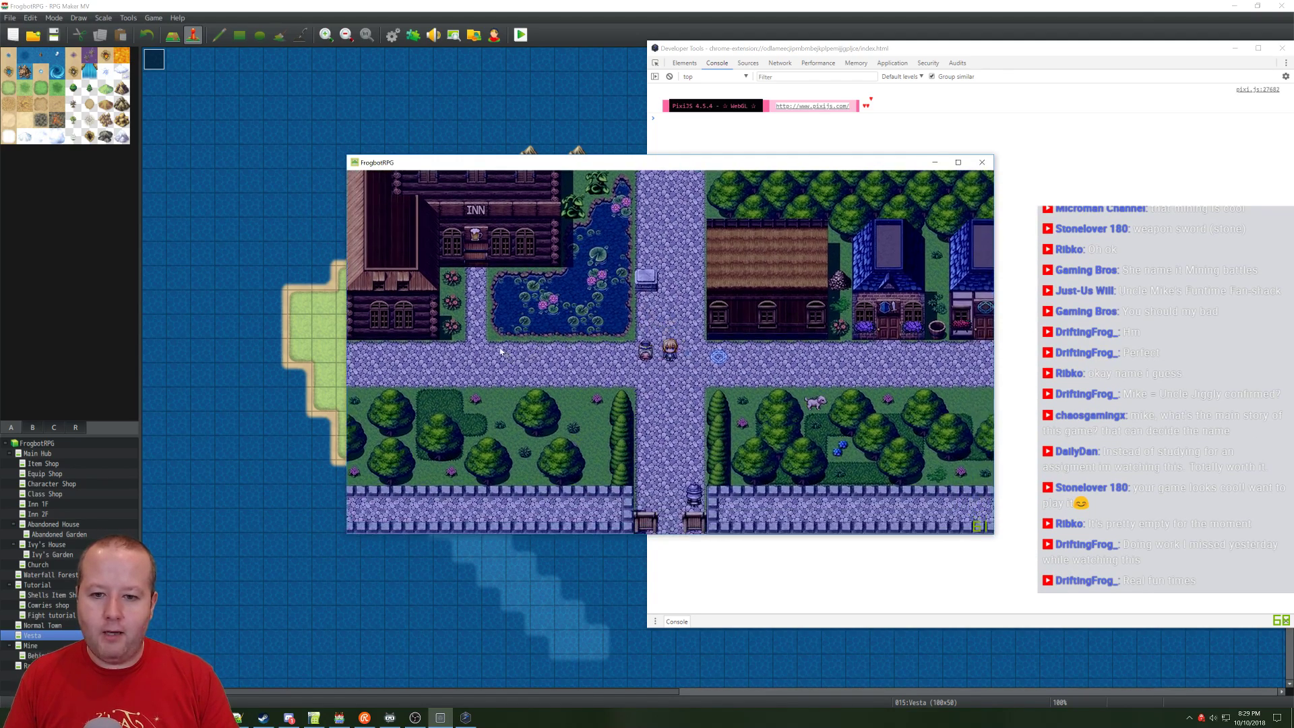
left_click(464, 345)
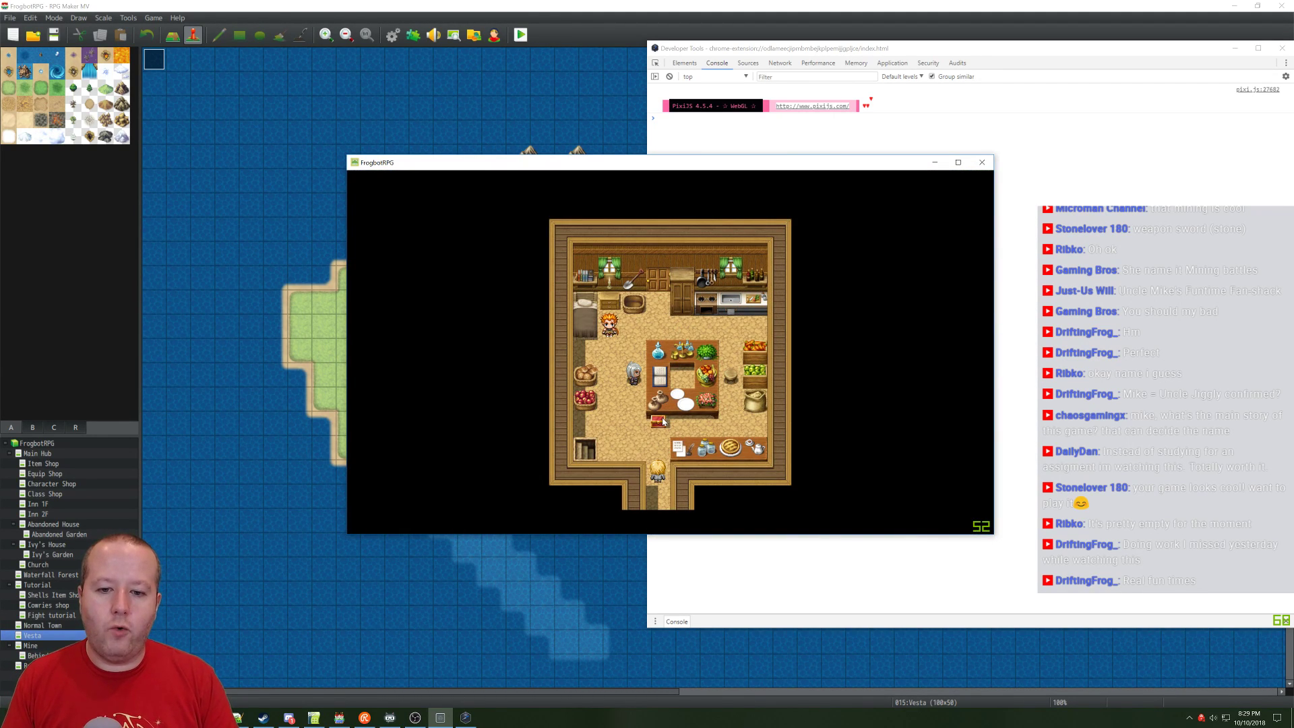
Step: Collect the seeds below the central table, talk to Ivy about farming, and accept her offer with "Yes! When can I start?"
left_click(664, 421)
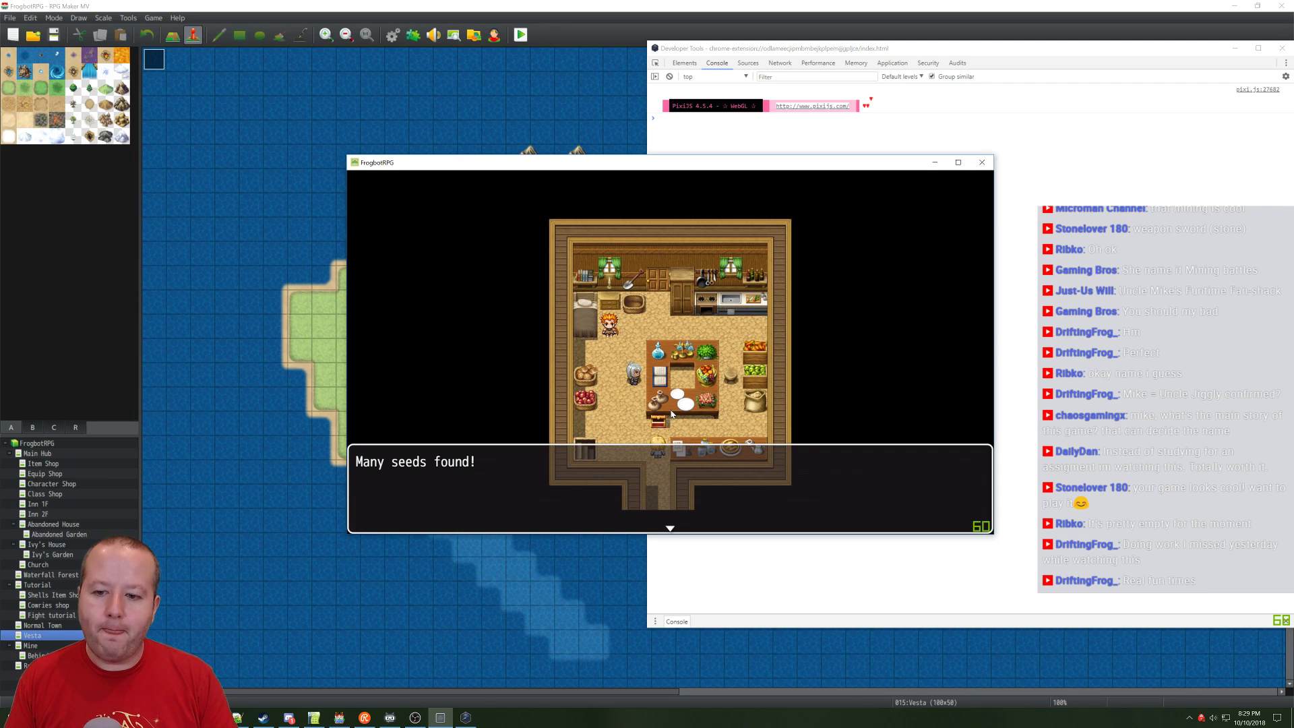
left_click(670, 414)
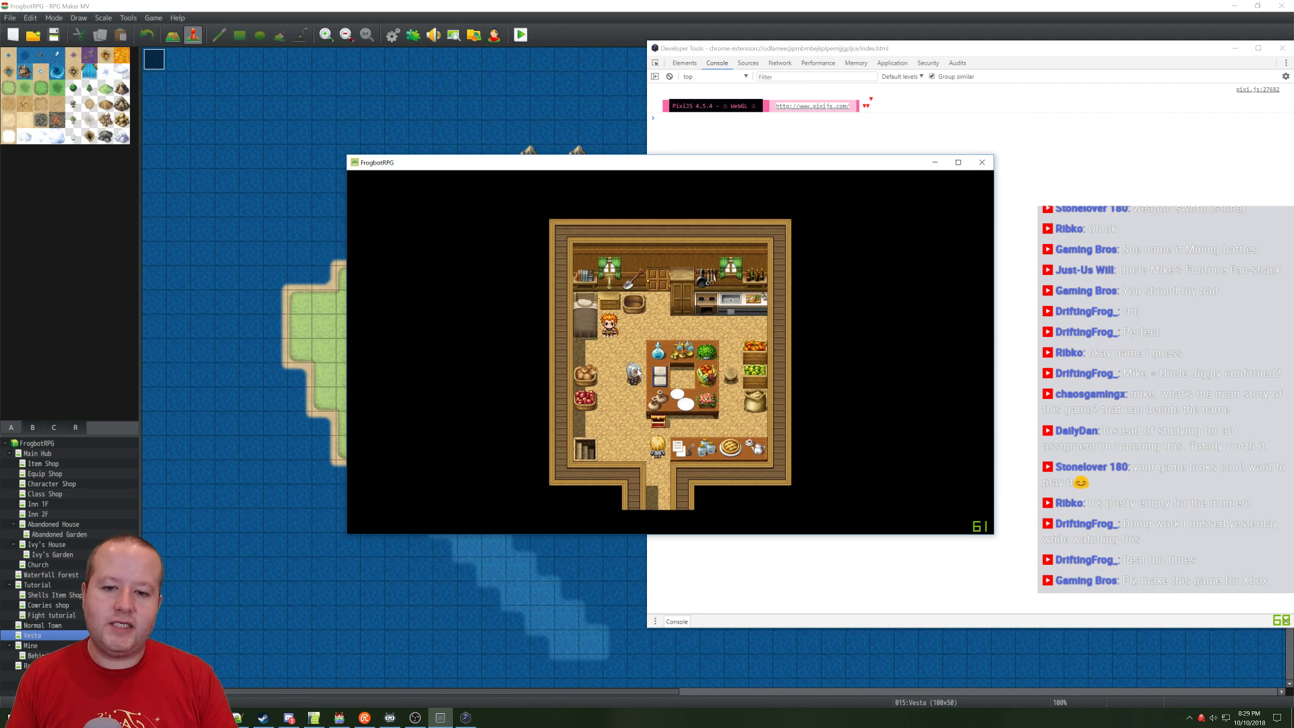
left_click(639, 373)
left_click(638, 378)
left_click(638, 382)
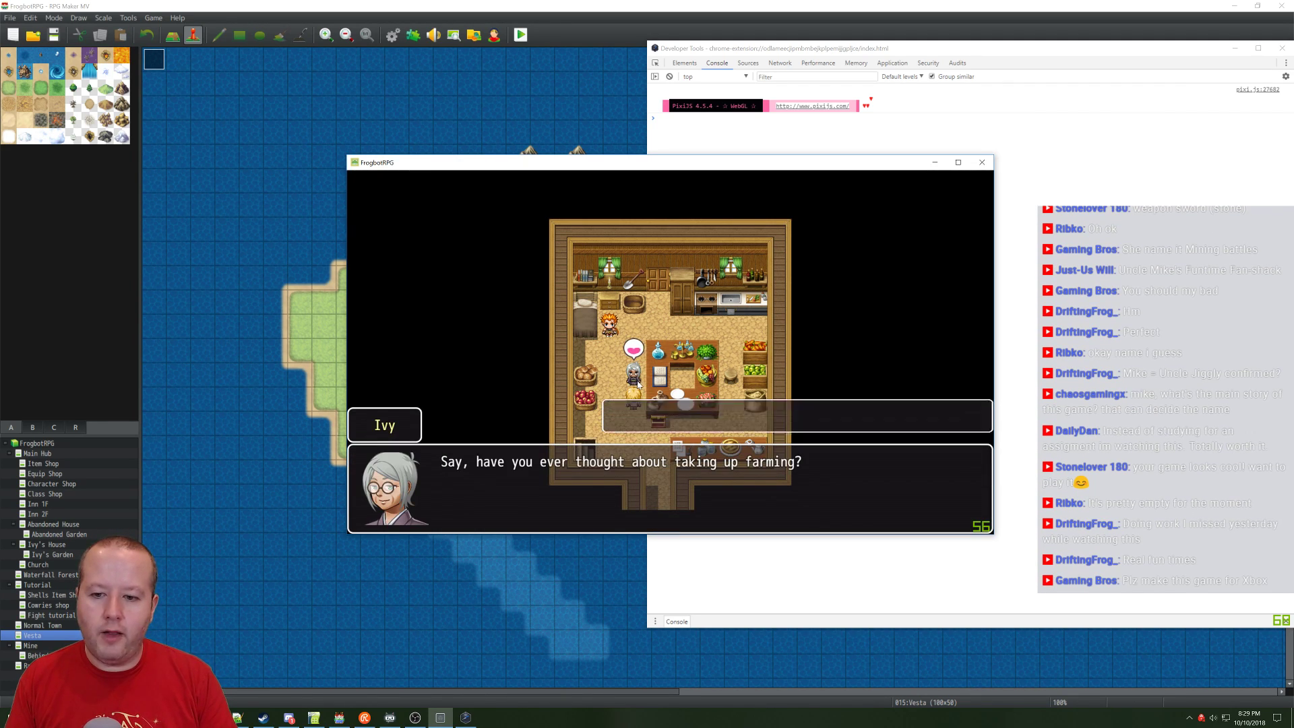
left_click(644, 406)
left_click(649, 368)
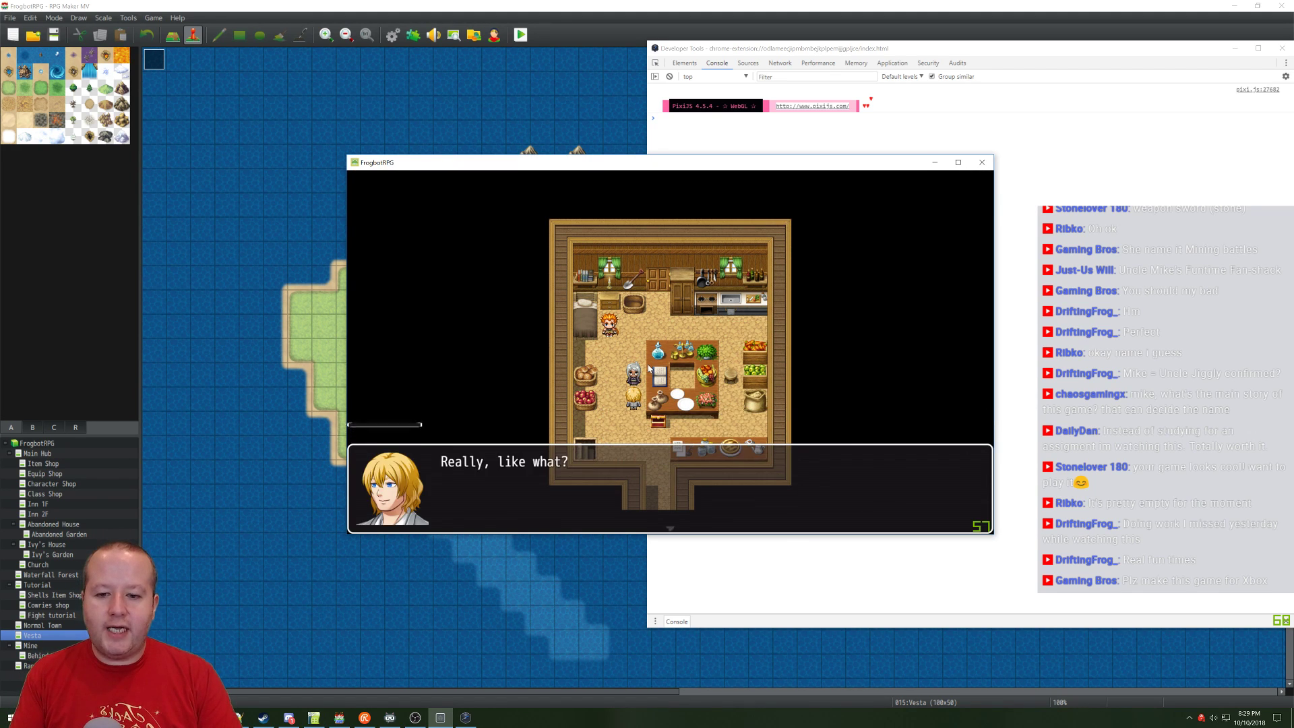
left_click(649, 368)
left_click(649, 368)
left_click(649, 368)
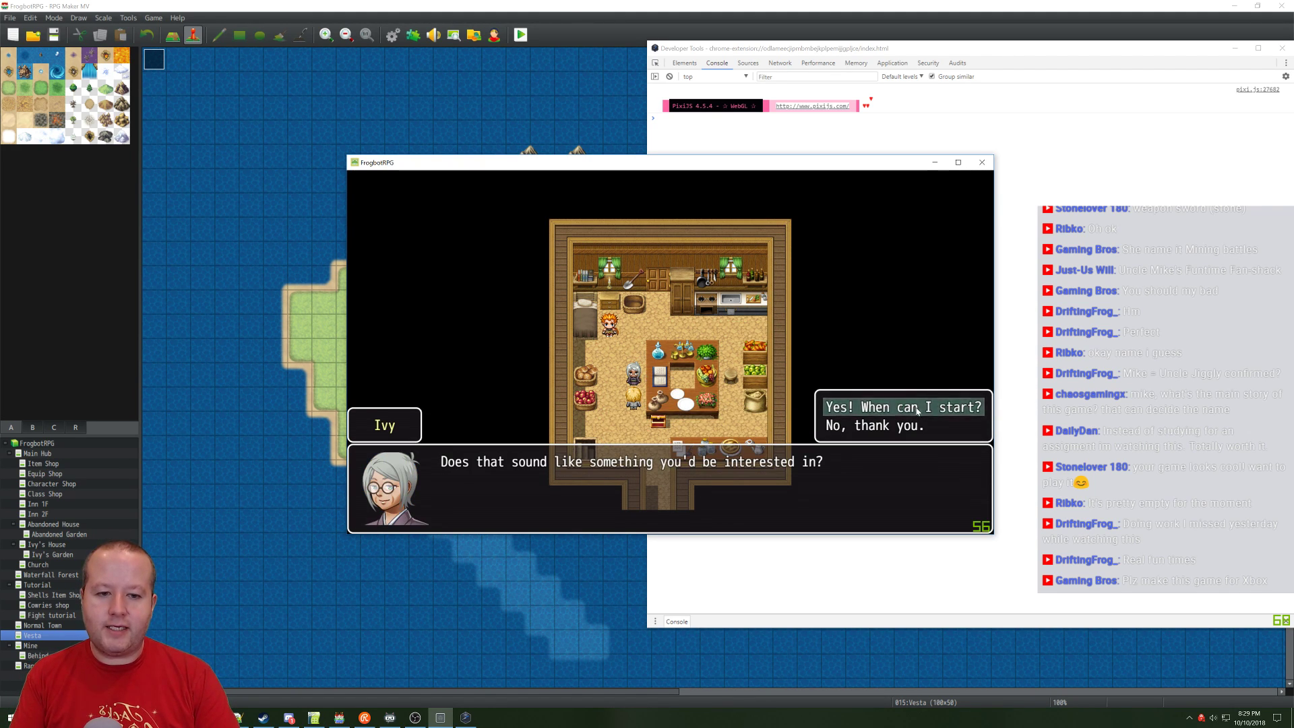
left_click(917, 411)
Step: Advance through Ivy's explanation of the abandoned farm and its dangers until she takes the hero to the garden
left_click(641, 379)
left_click(640, 381)
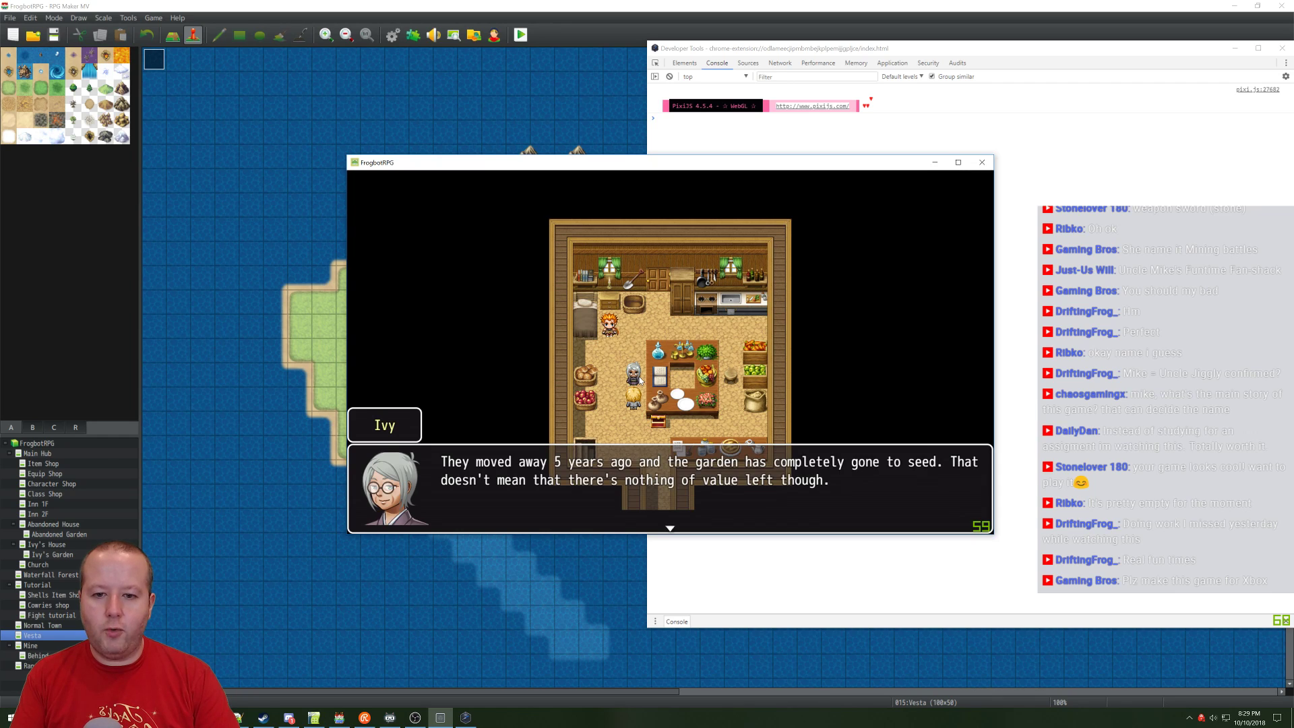
left_click(640, 381)
left_click(640, 381)
left_click(640, 380)
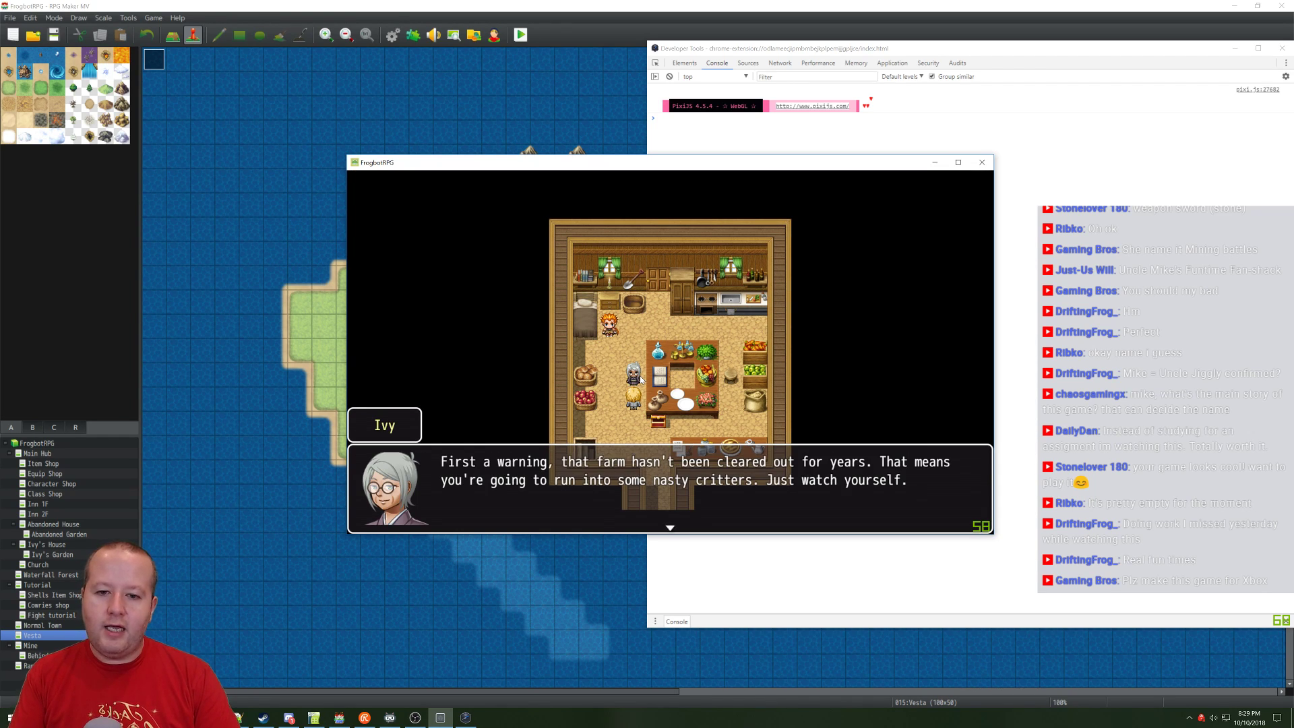
left_click(640, 381)
left_click(640, 381)
left_click(640, 382)
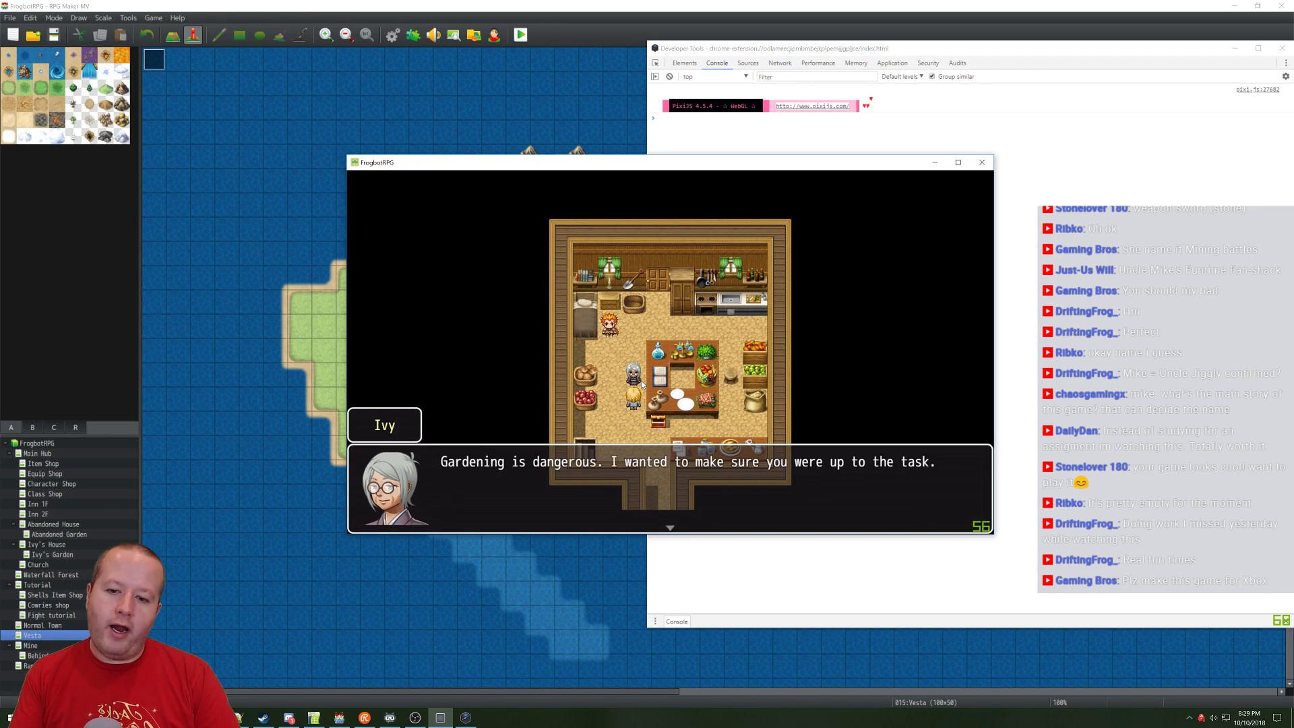
left_click(642, 383)
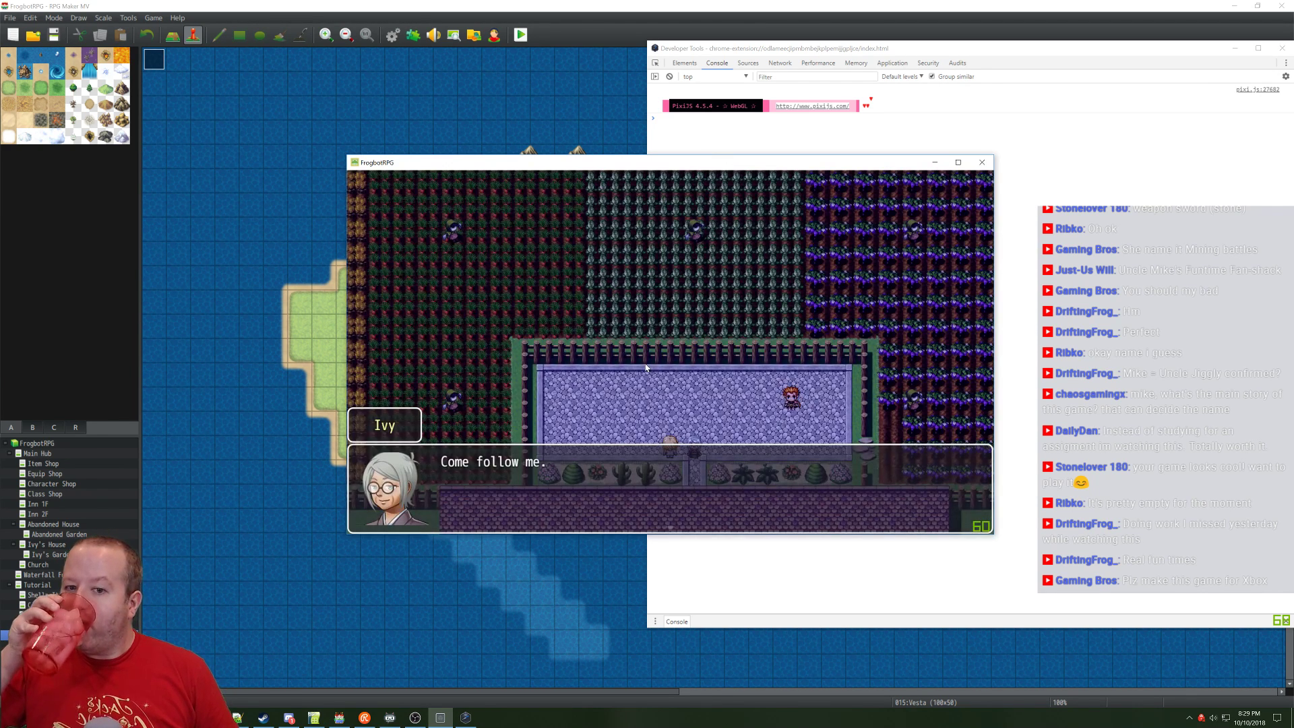
Step: Follow Ivy to the empty plots in the garden and complete her farming instructions
left_click(646, 367)
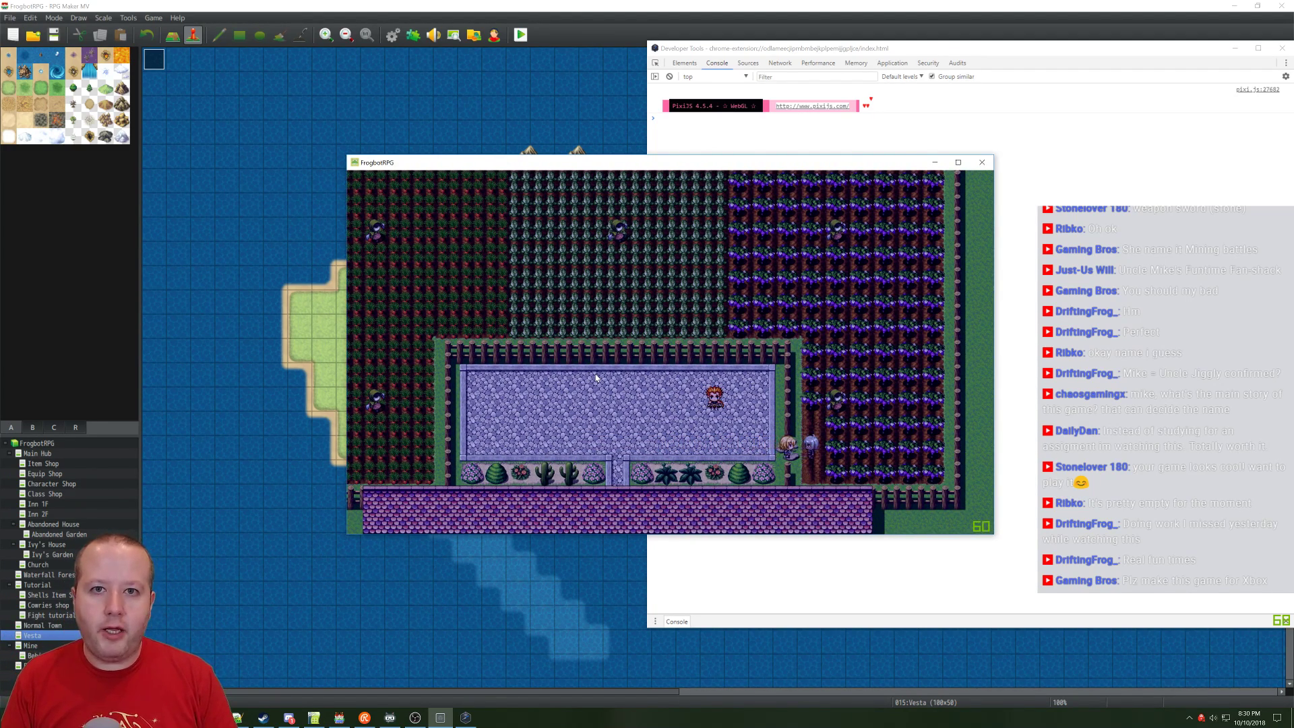
left_click(595, 378)
left_click(597, 385)
left_click(597, 385)
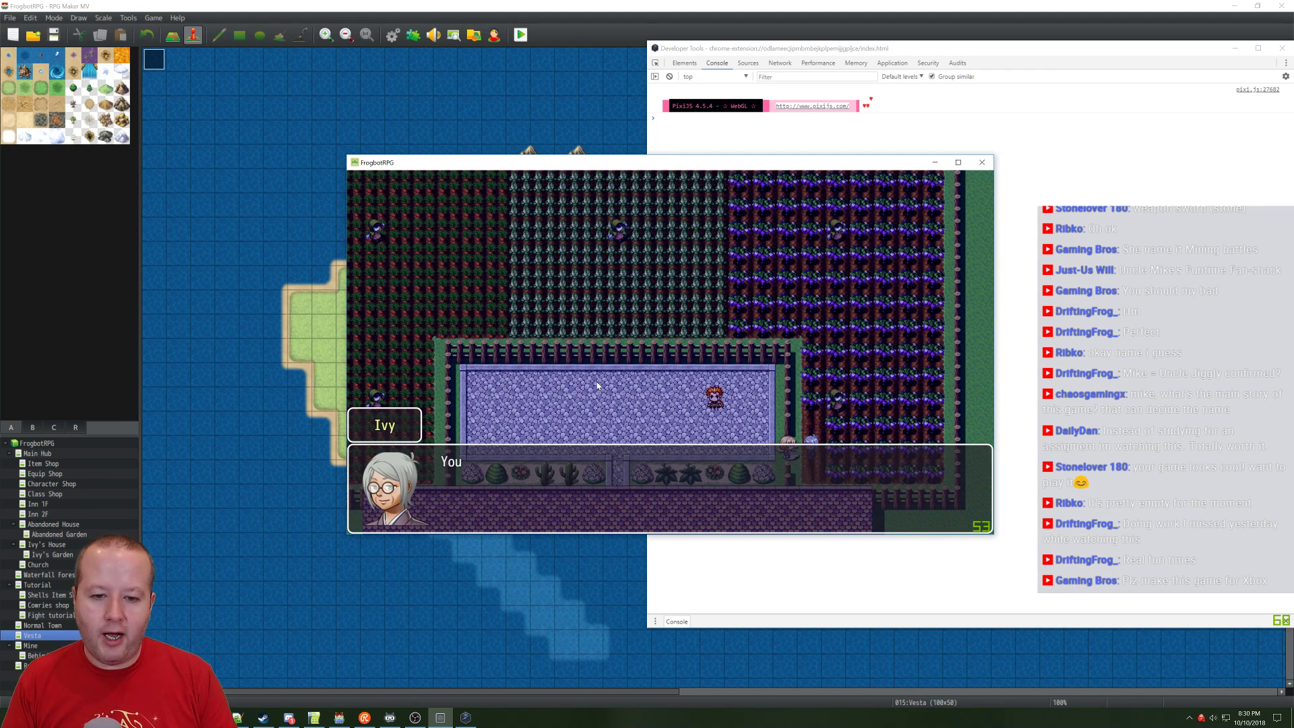
left_click(597, 385)
left_click(593, 378)
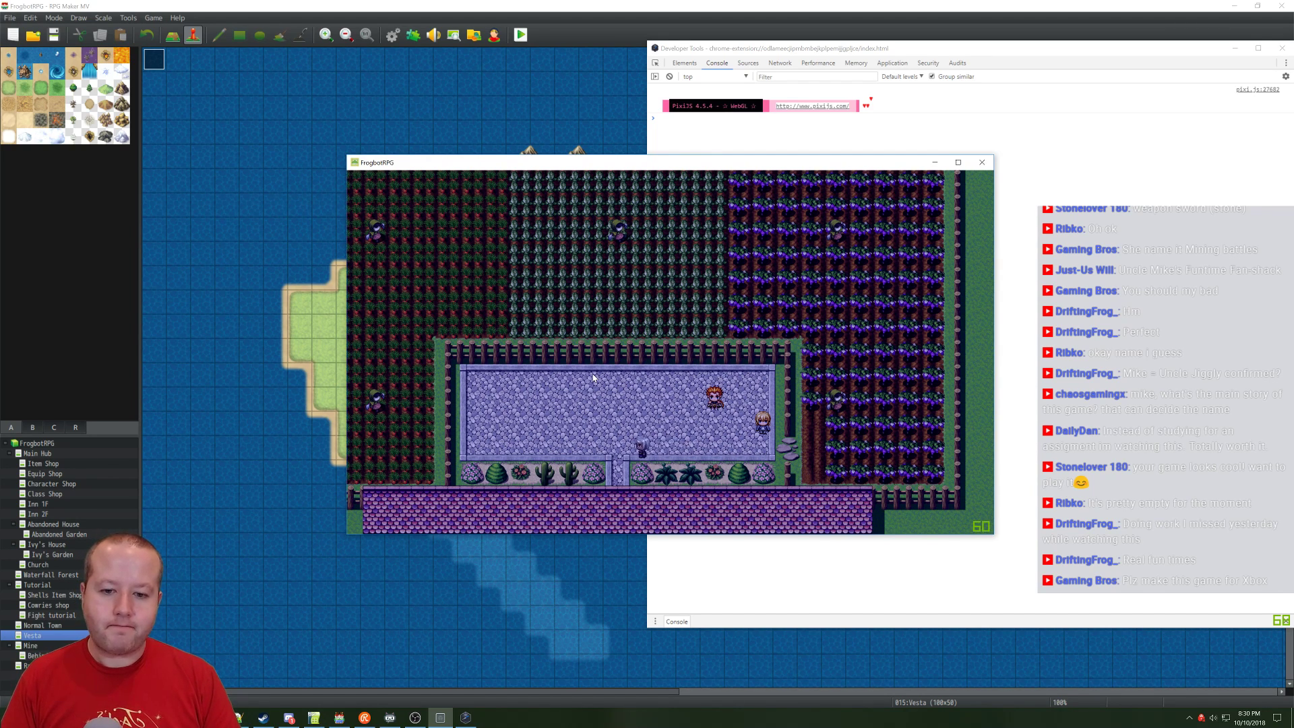
Step: Plant Carrot Seeds in the garden's empty plots beside the stepping stones and return to the paved area
left_click(819, 425)
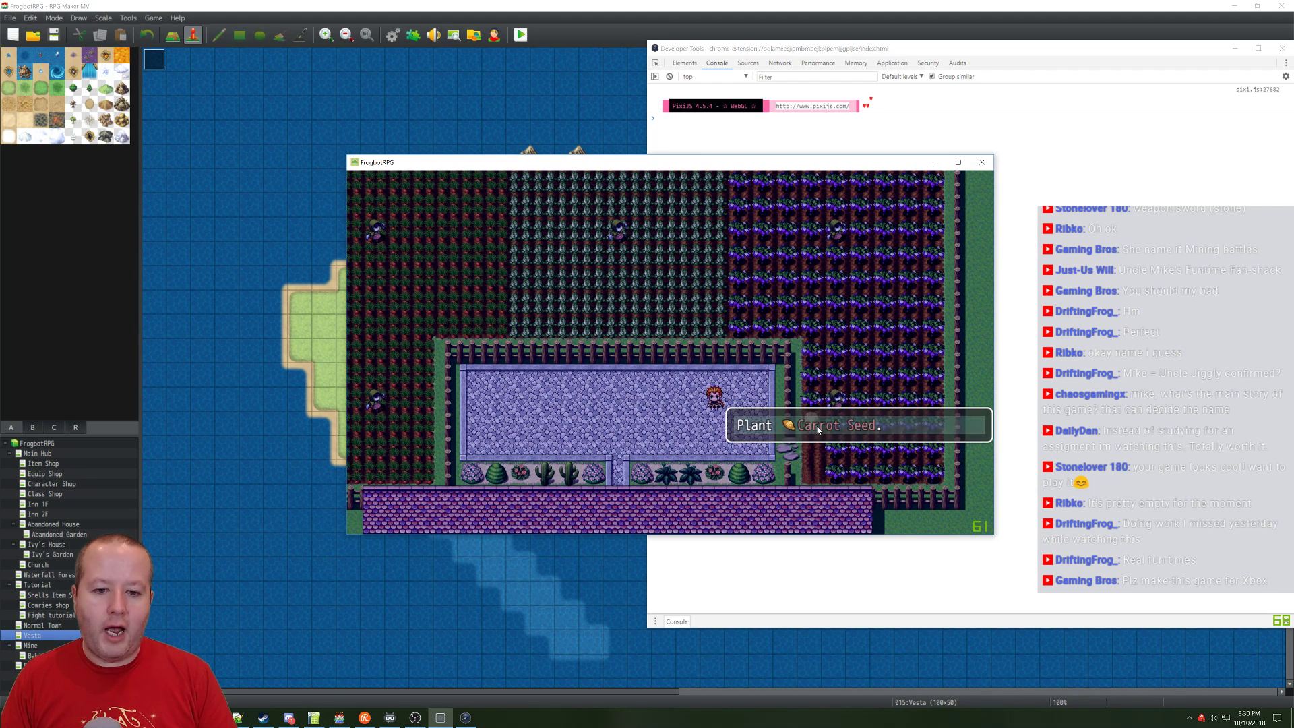
left_click(818, 427)
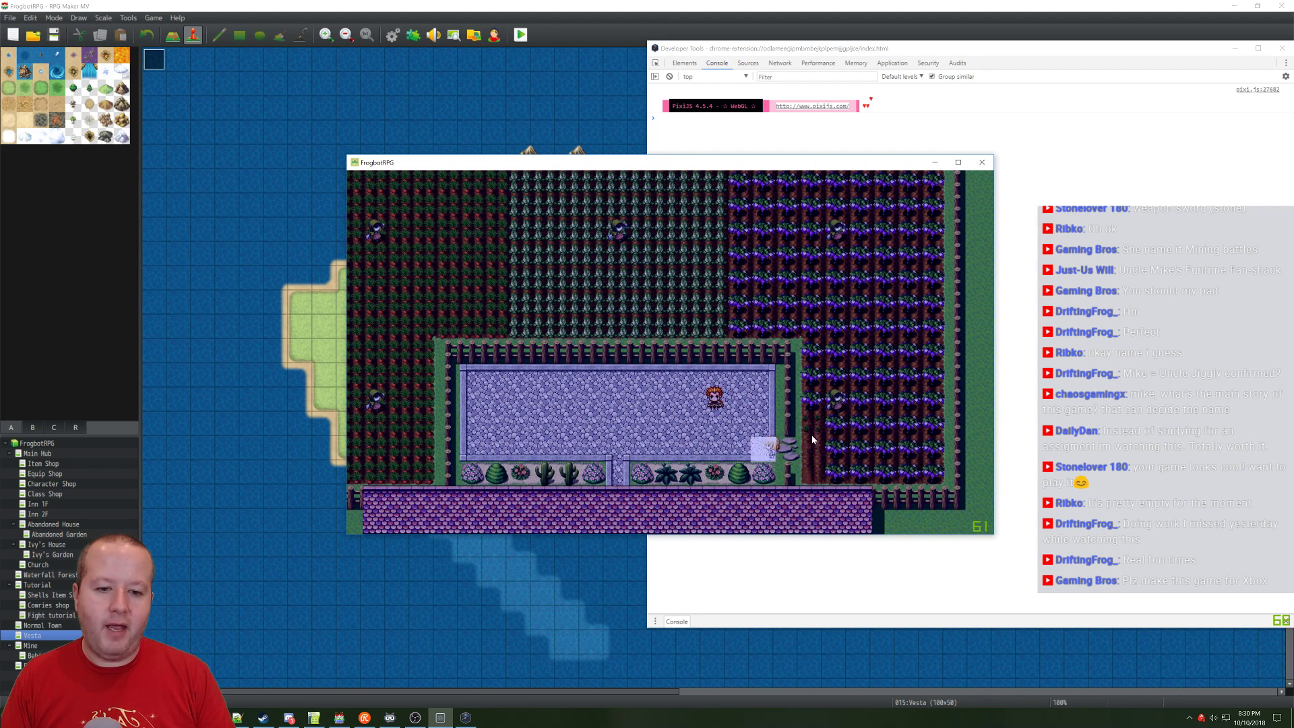
left_click(813, 441)
left_click(816, 451)
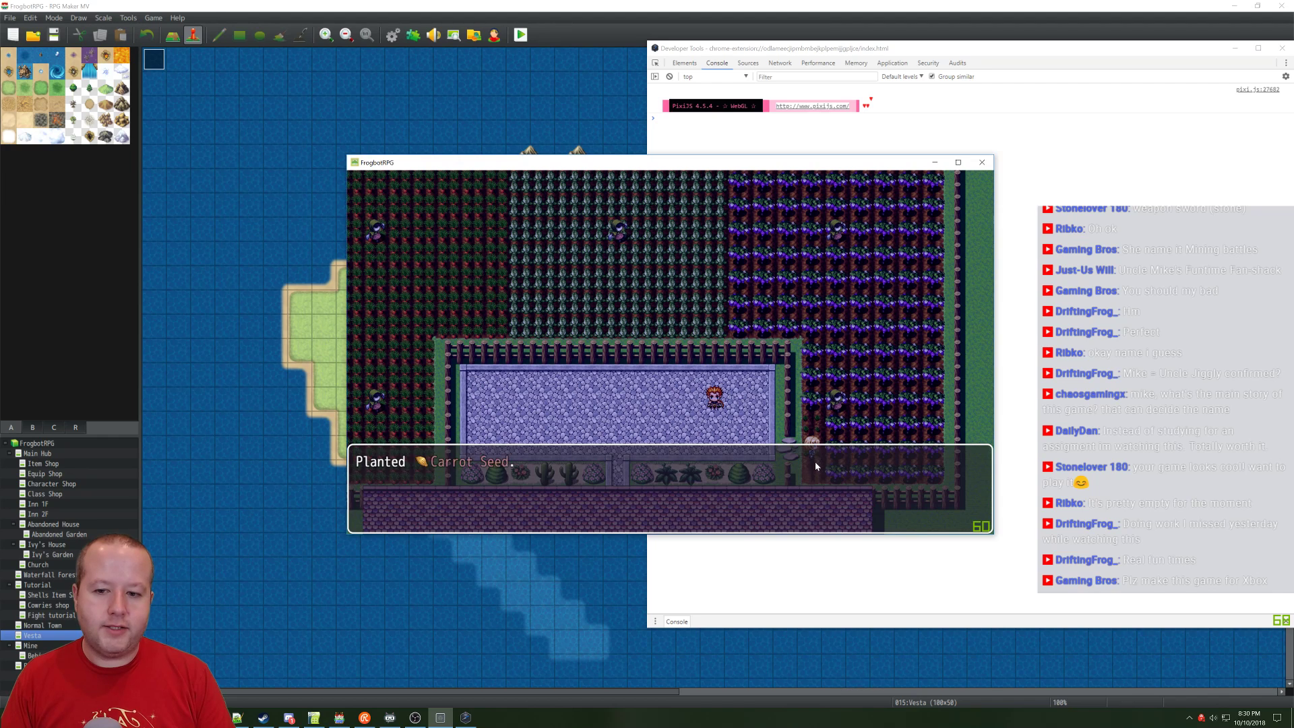
left_click(815, 466)
left_click(806, 450)
left_click(790, 439)
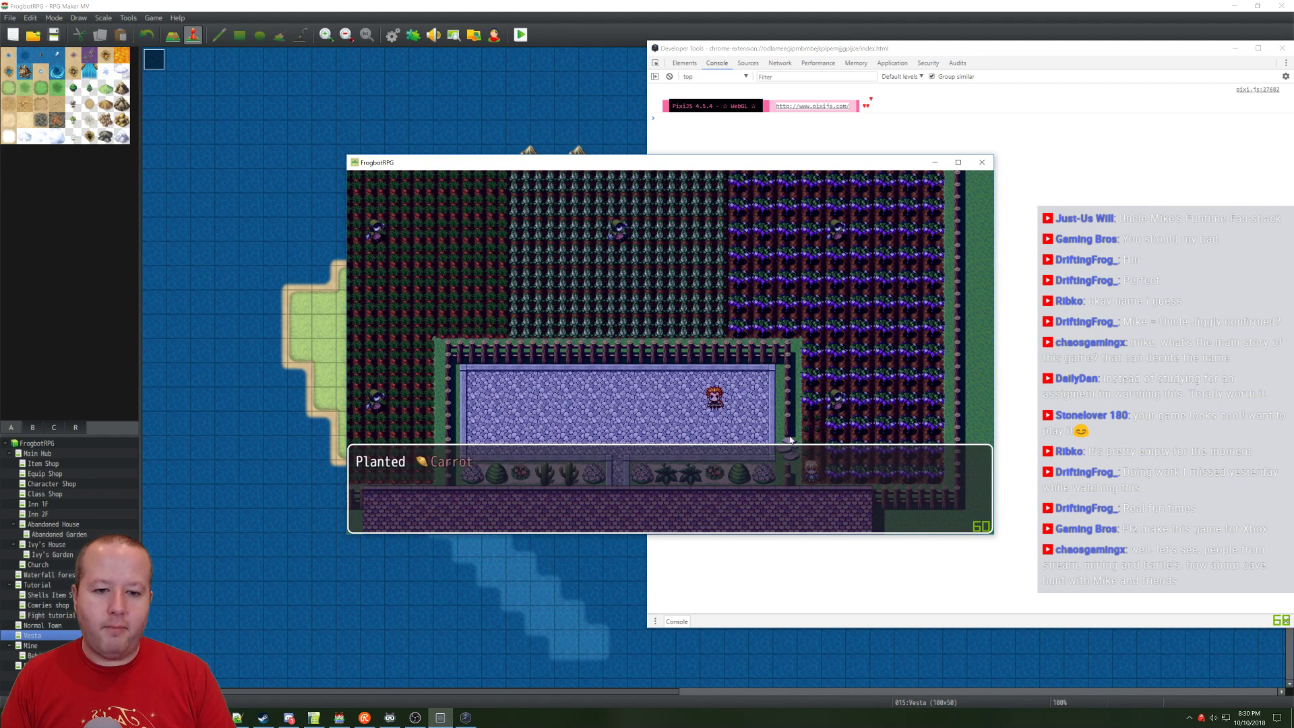
left_click(742, 457)
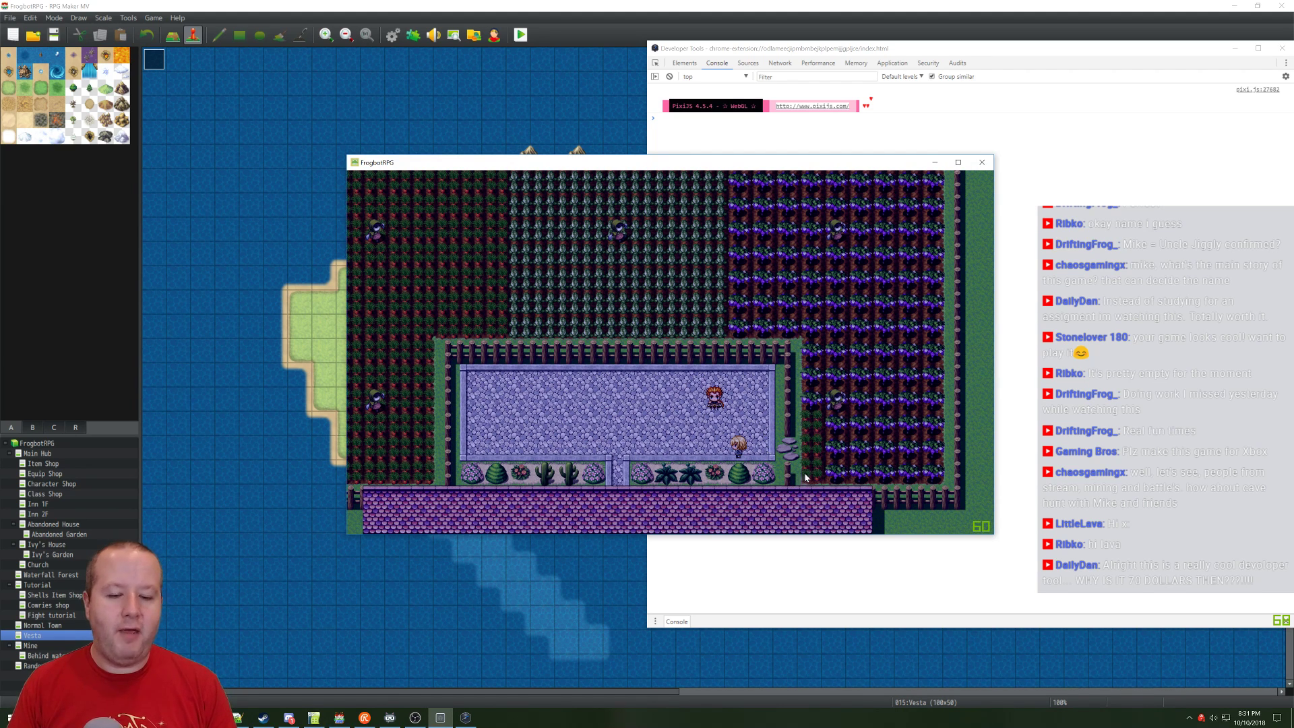
Step: Harvest the grown carrots from the plots and speak to the red-haired character on the paved area
left_click(814, 428)
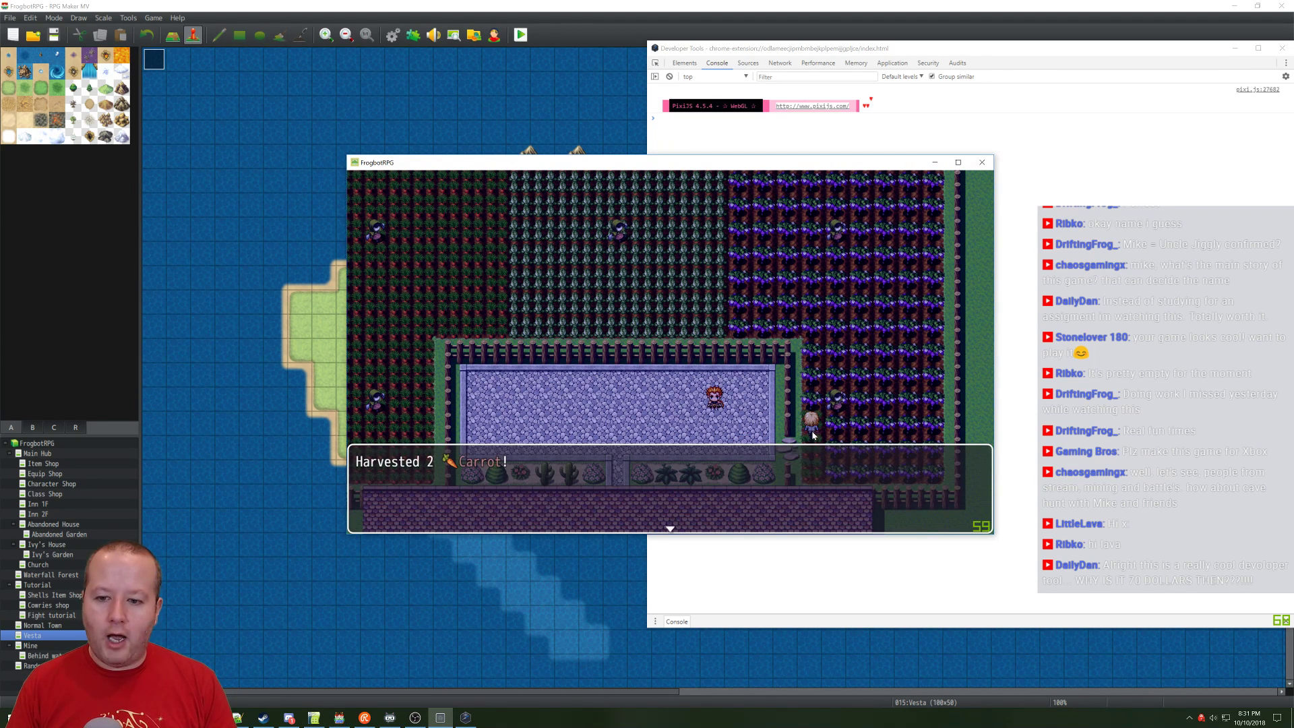
left_click(812, 436)
left_click(811, 445)
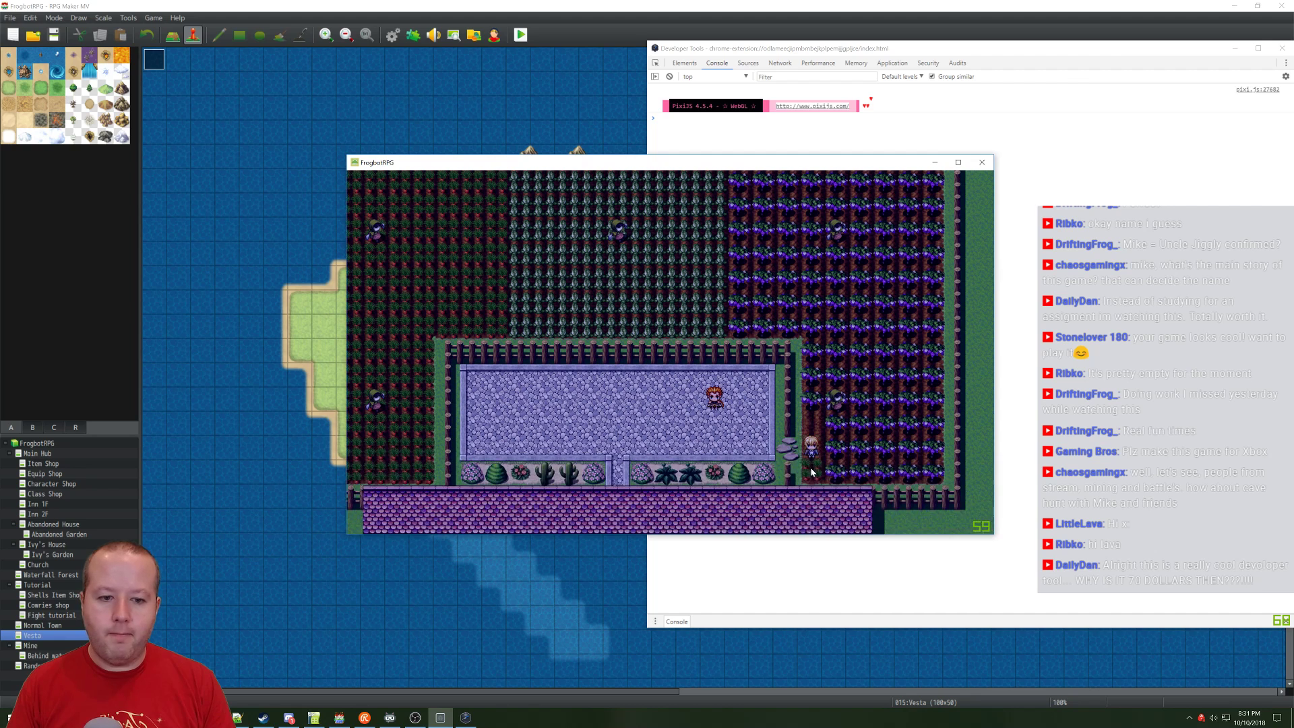
left_click(810, 437)
left_click(810, 438)
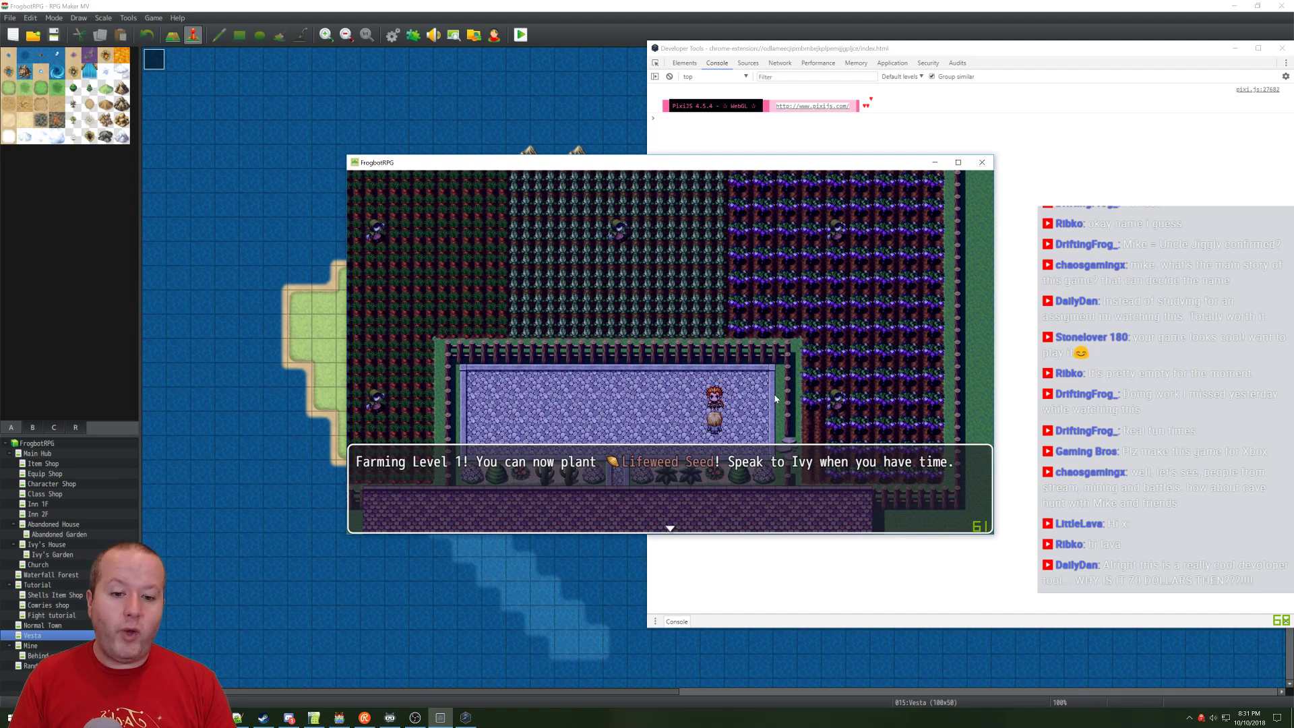
left_click(723, 458)
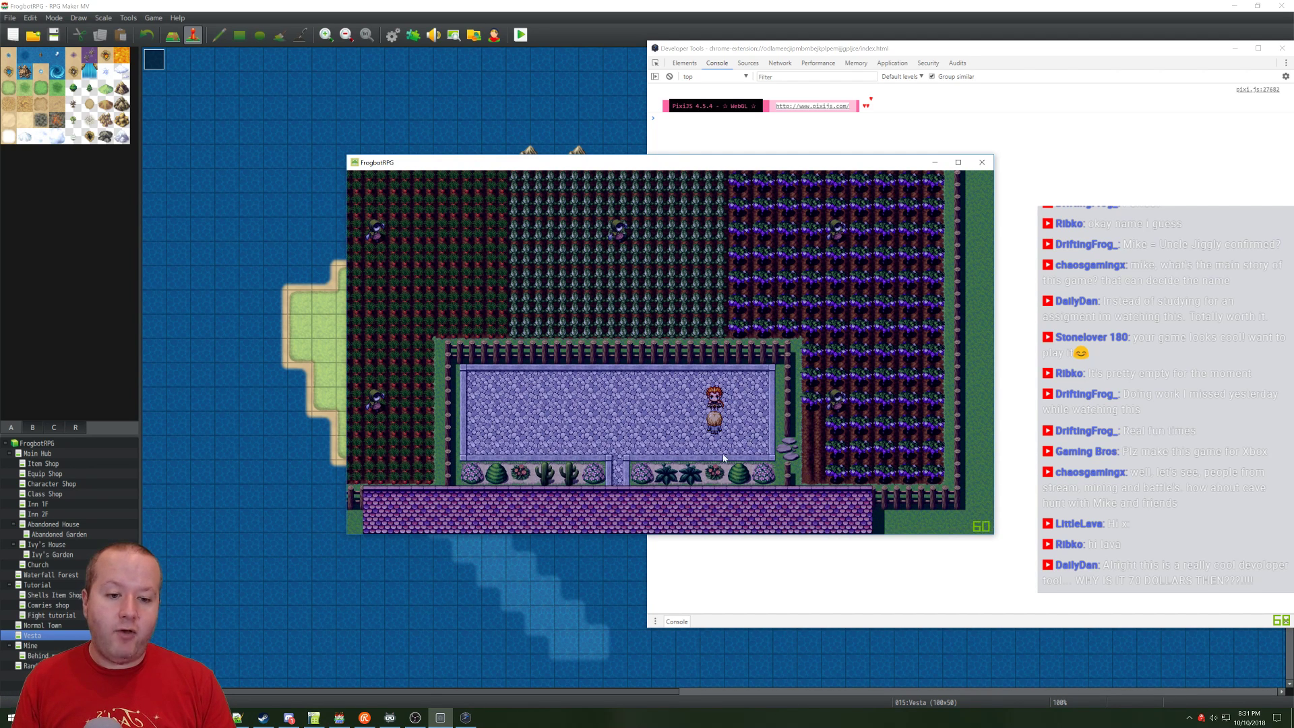
Step: Go into Ivy's house, speak to the grey-haired character to unlock a new plot, and return to the garden
left_click(625, 507)
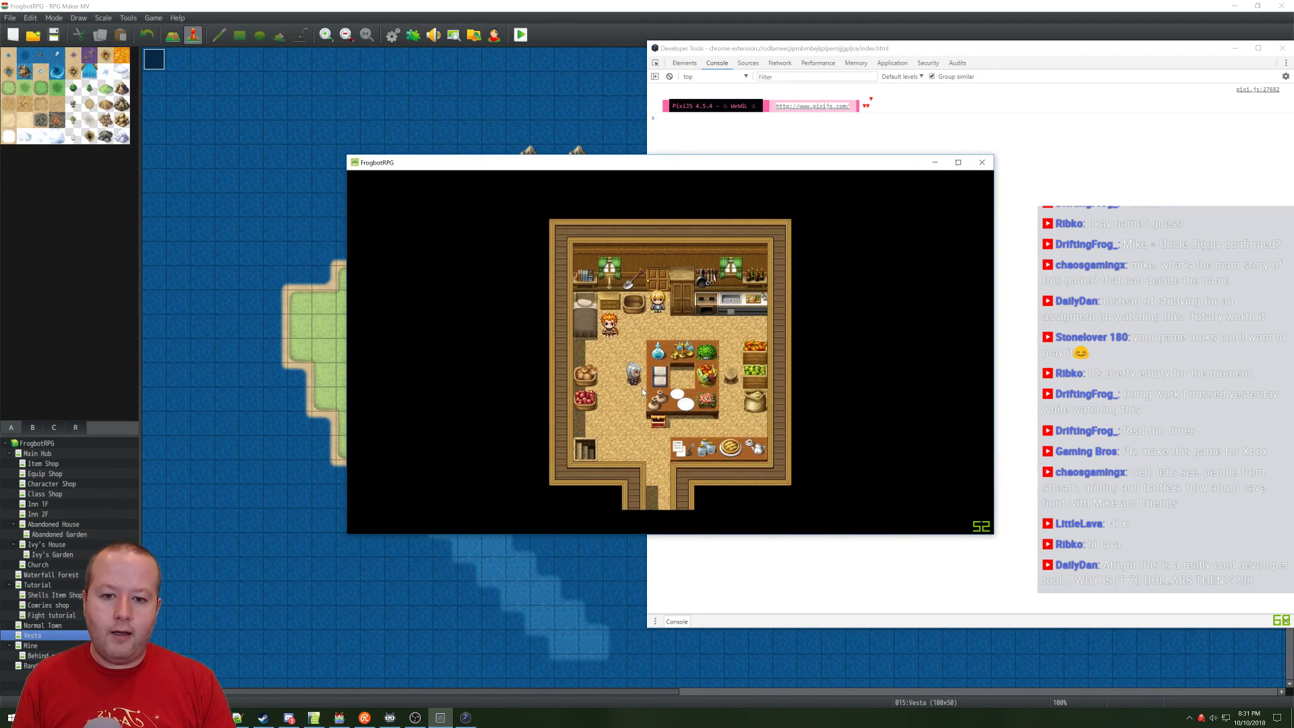
left_click(642, 392)
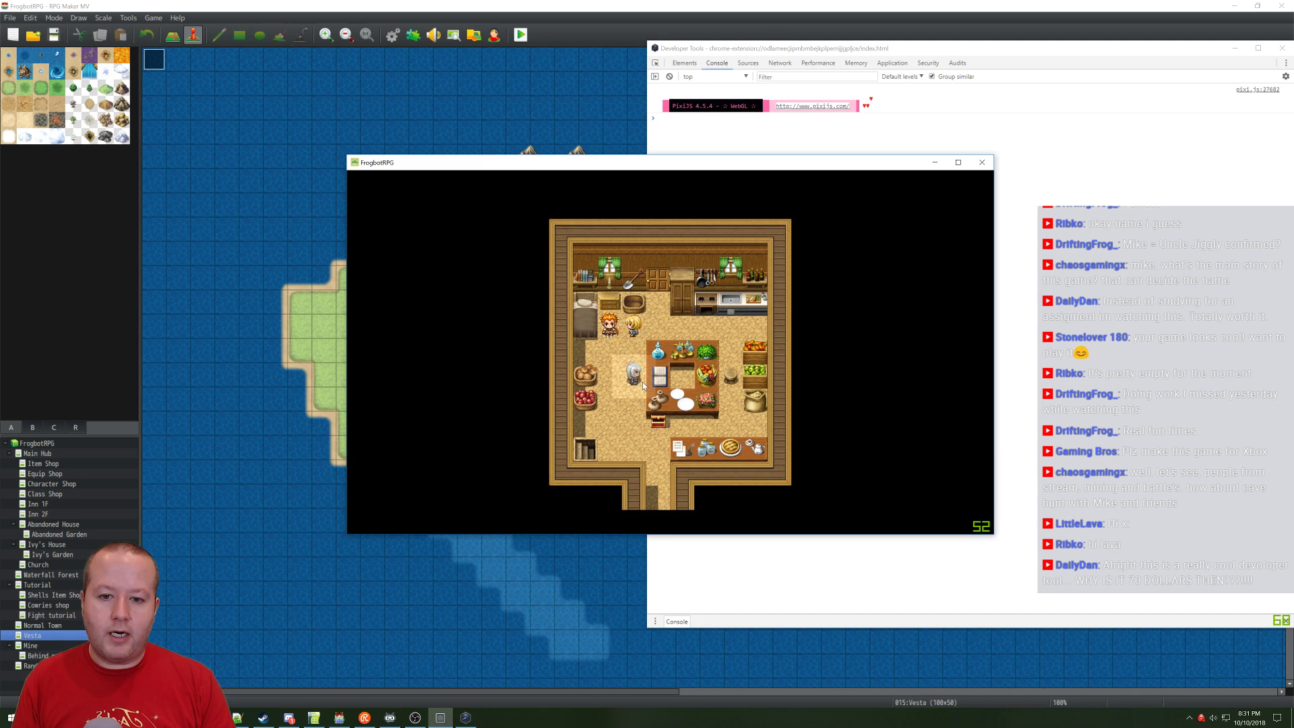
left_click(826, 369)
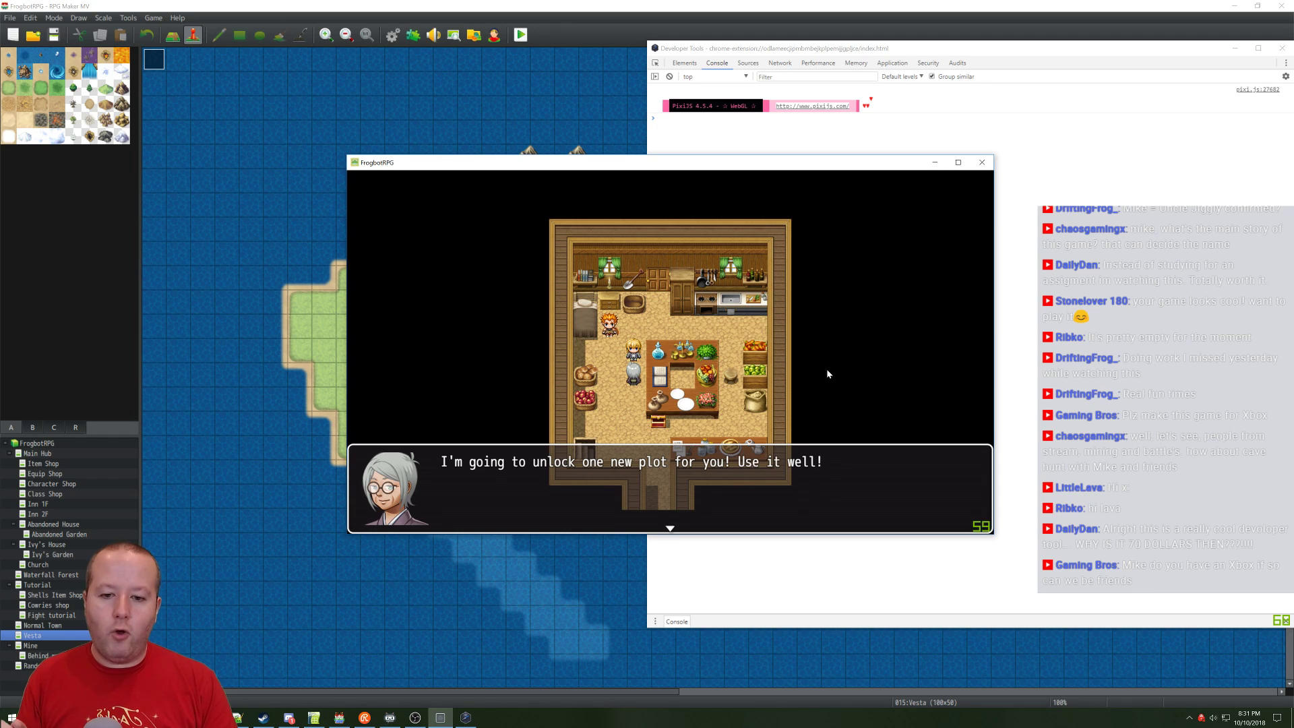
left_click(661, 288)
left_click(662, 288)
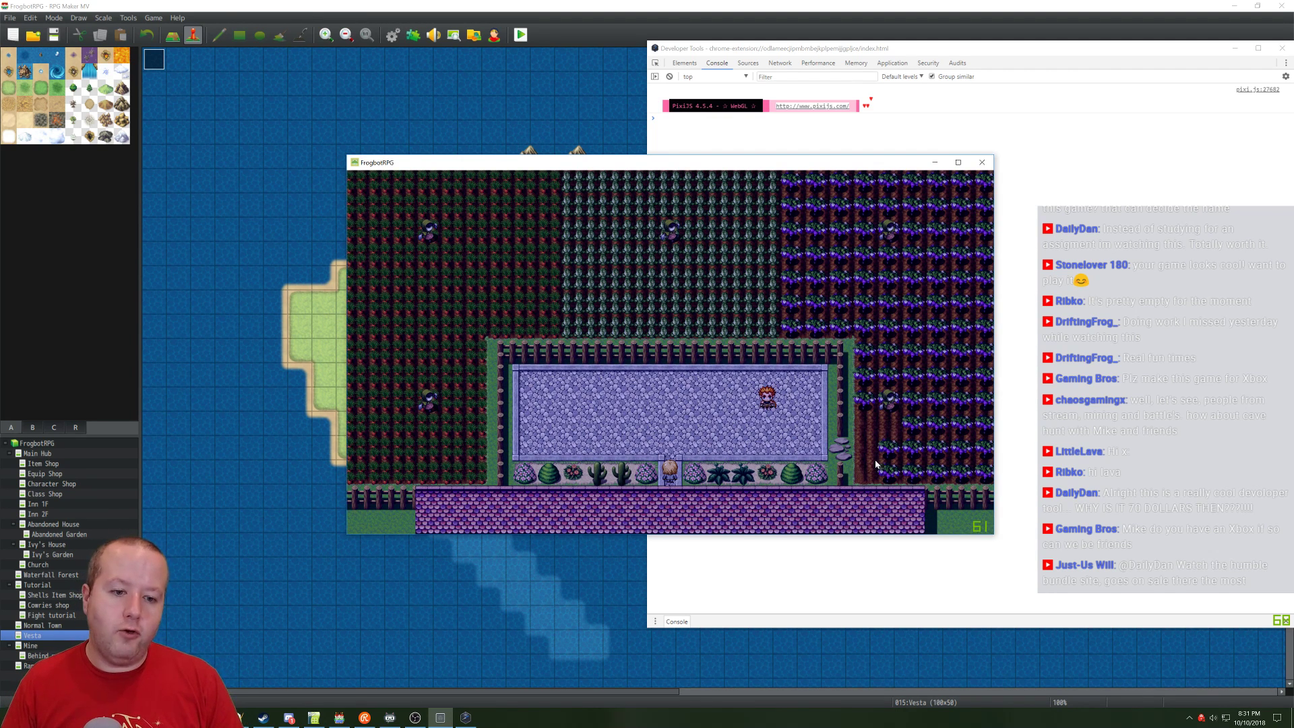
Step: Plant Lifeweed Seeds in the garden's empty plots beside the stepping stones
left_click(839, 426)
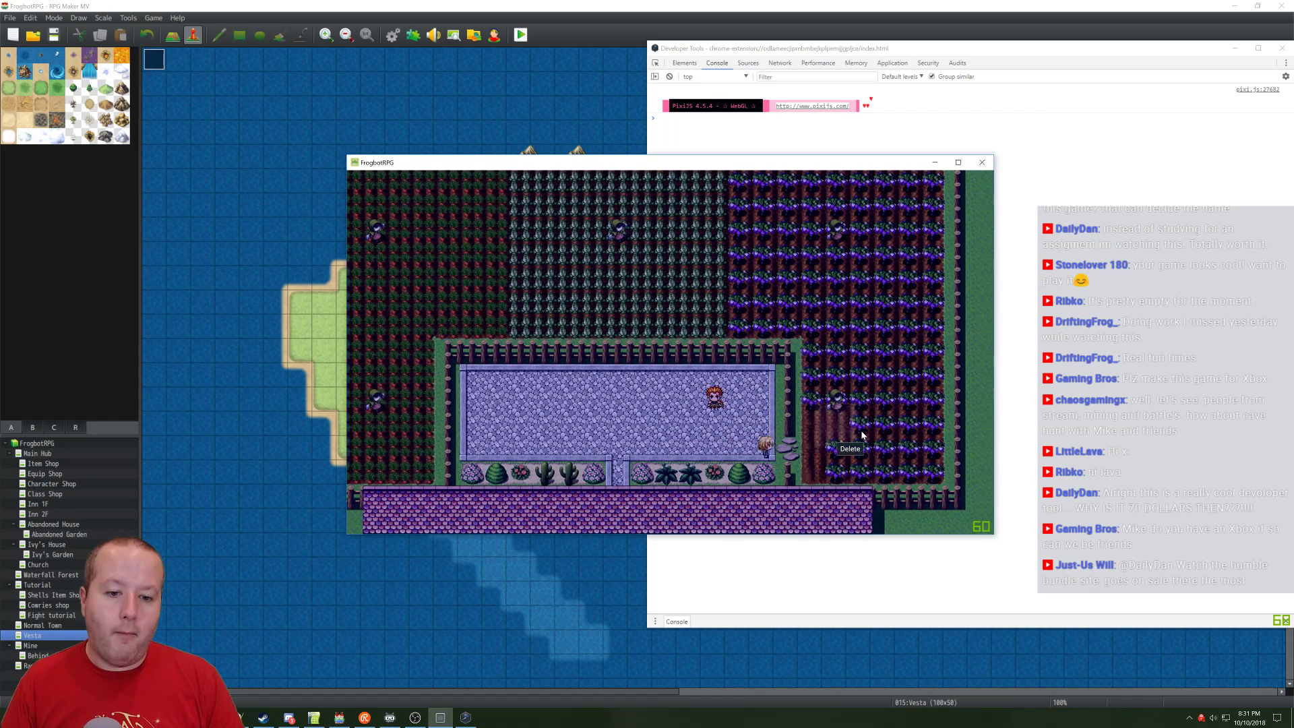
left_click(814, 424)
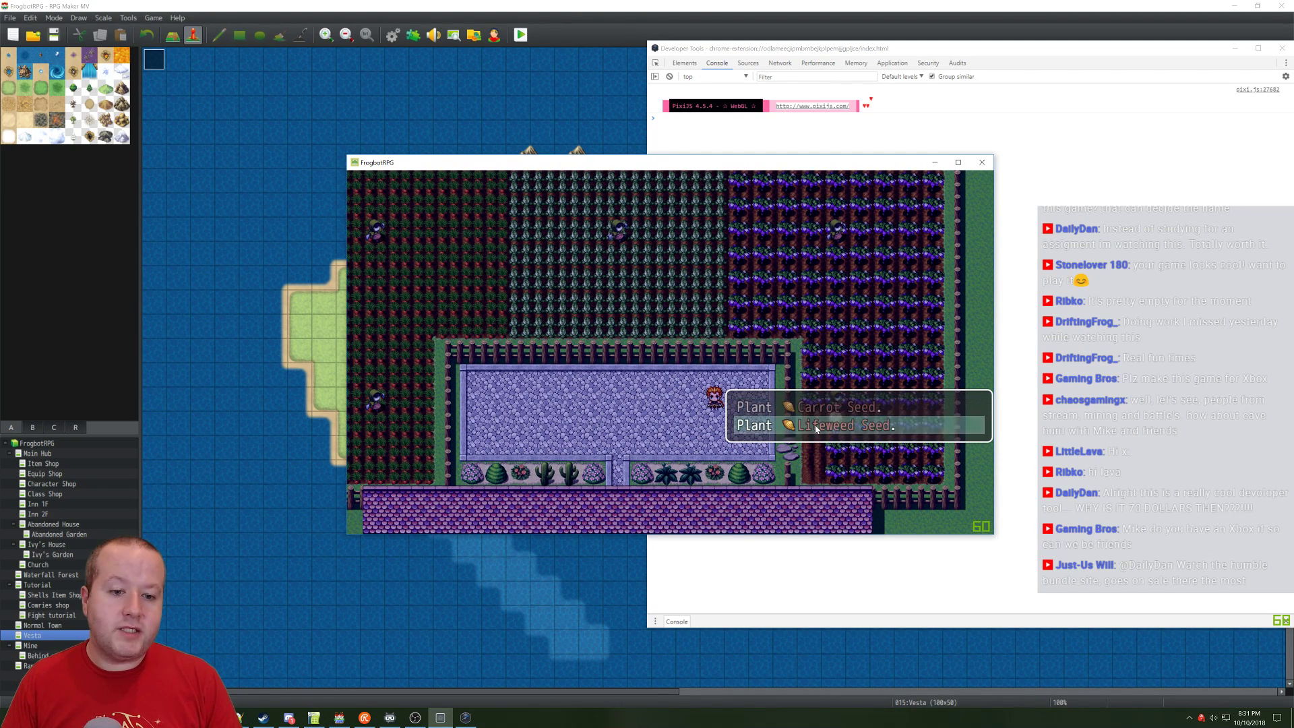
left_click(814, 425)
left_click(818, 425)
left_click(818, 420)
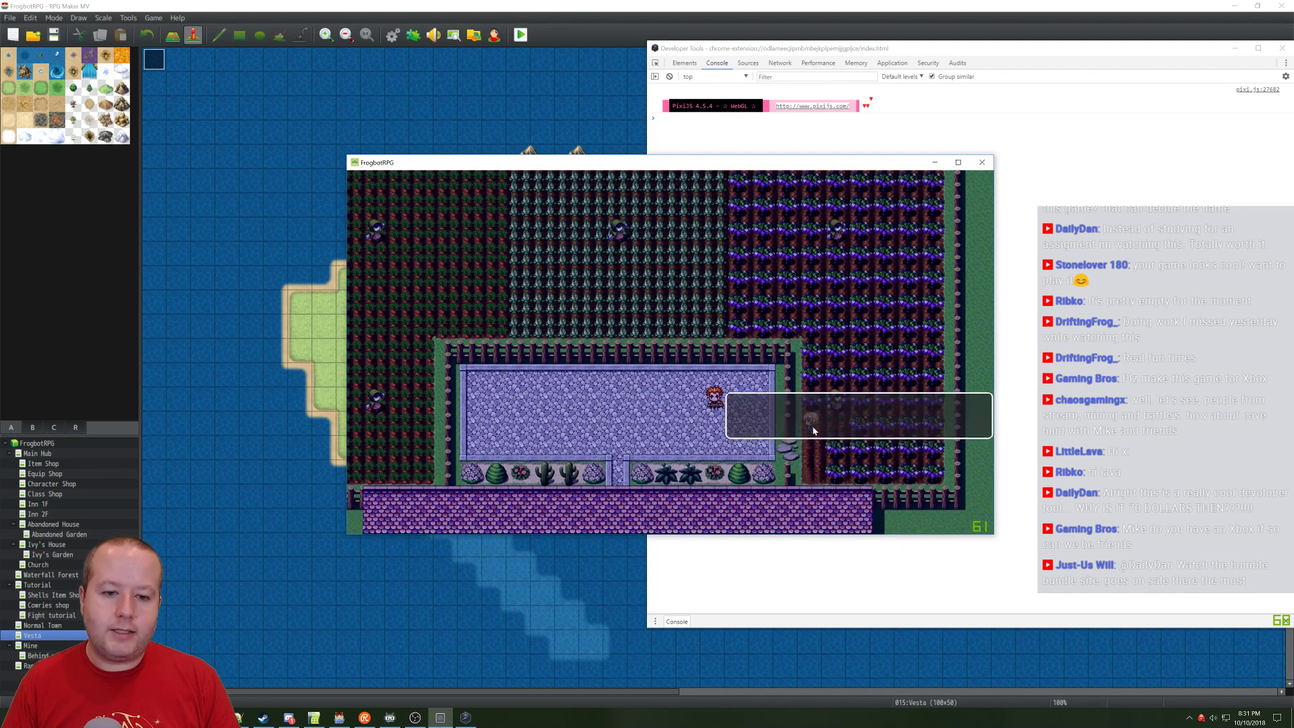
left_click(822, 420)
left_click(822, 421)
left_click(818, 455)
left_click(818, 458)
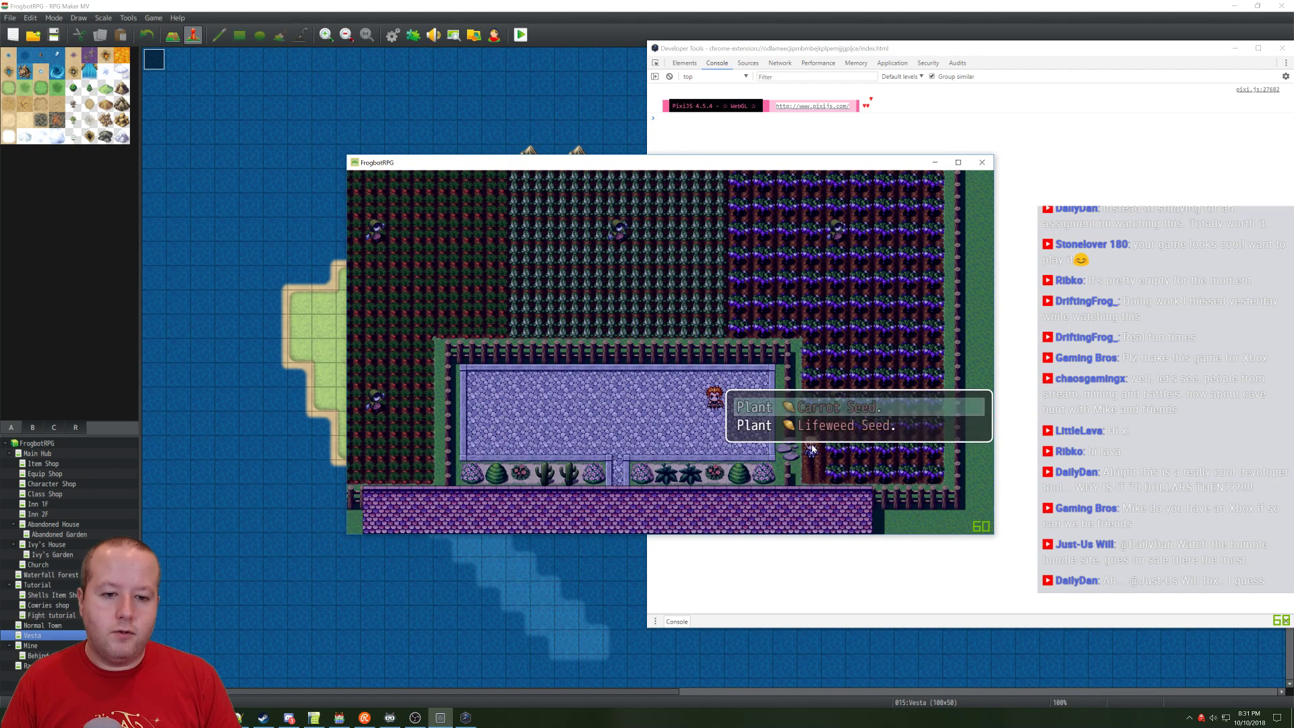
left_click(818, 465)
left_click(818, 467)
left_click(818, 466)
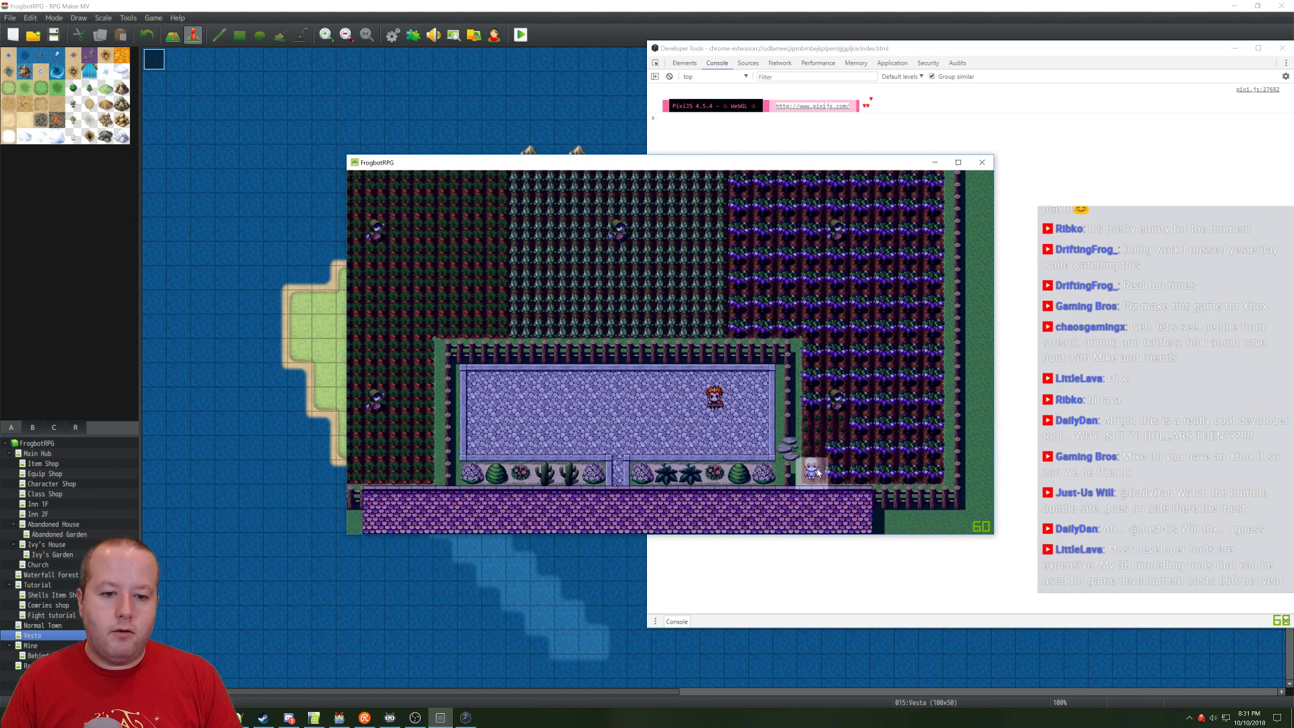
left_click(819, 424)
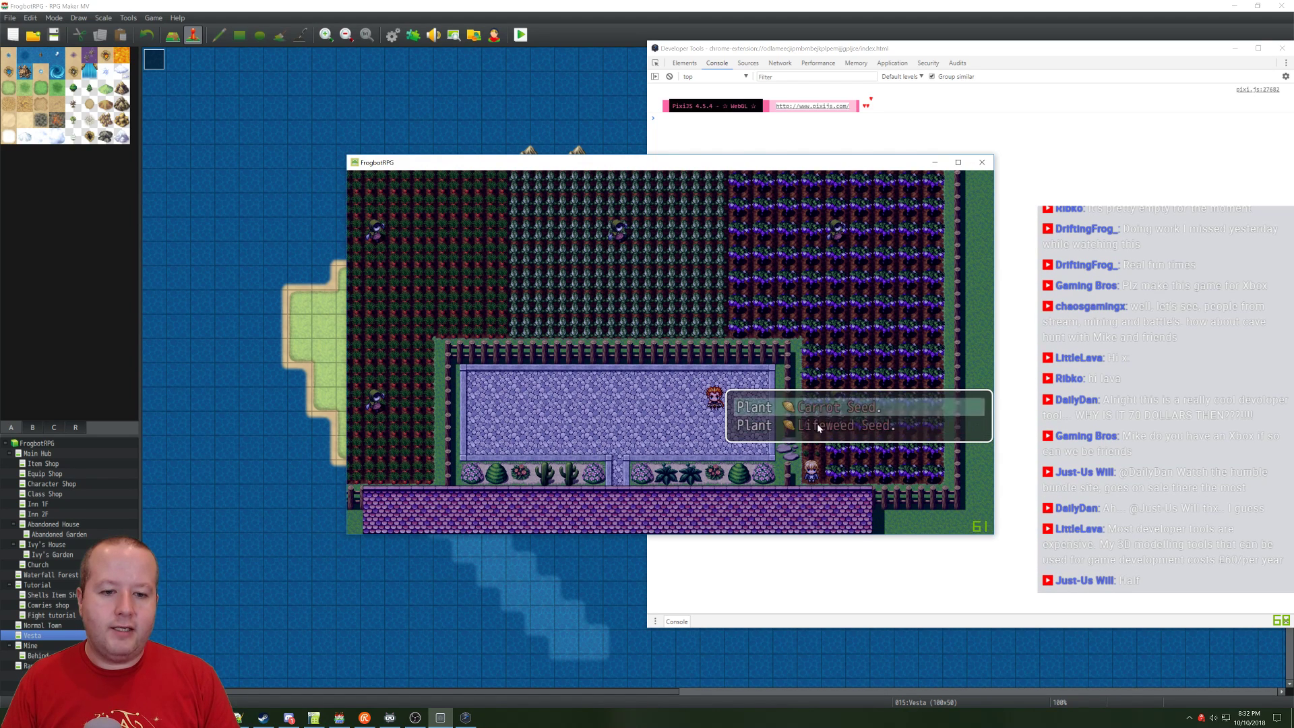
left_click(818, 425)
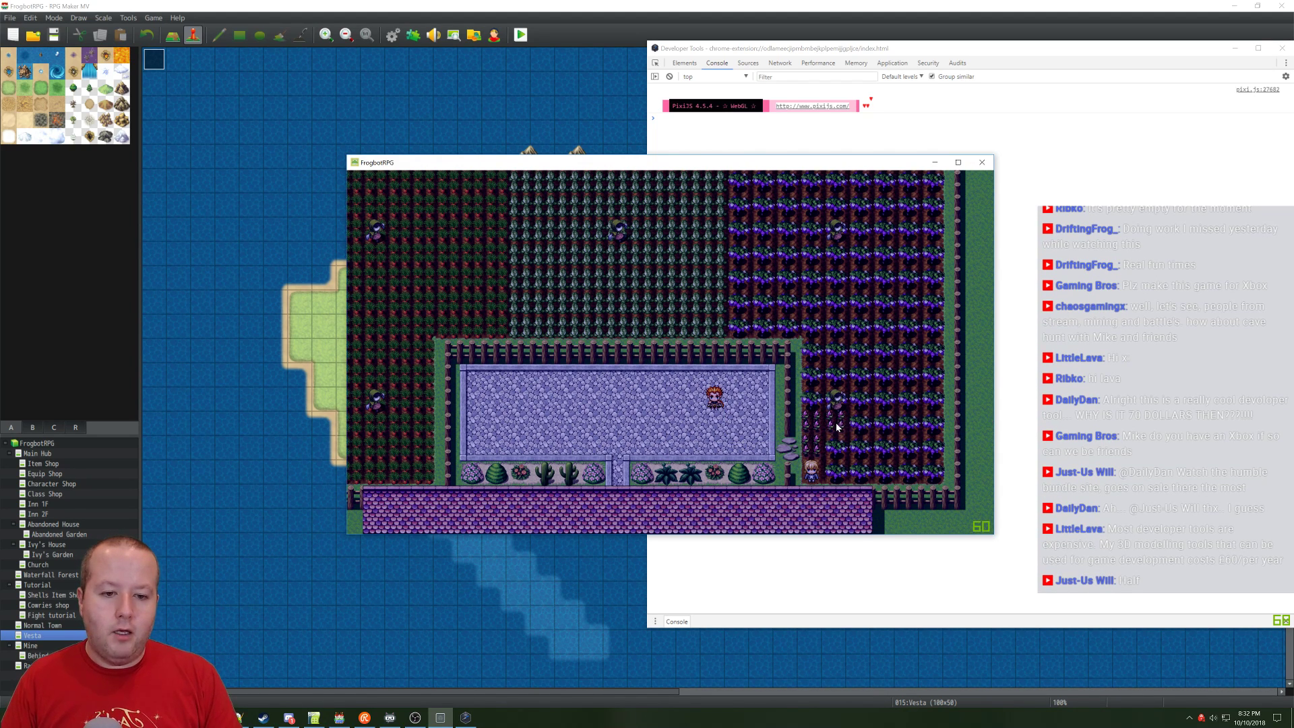
Step: Harvest the grown Lifeweed plants from the garden plots
left_click(816, 428)
left_click(814, 430)
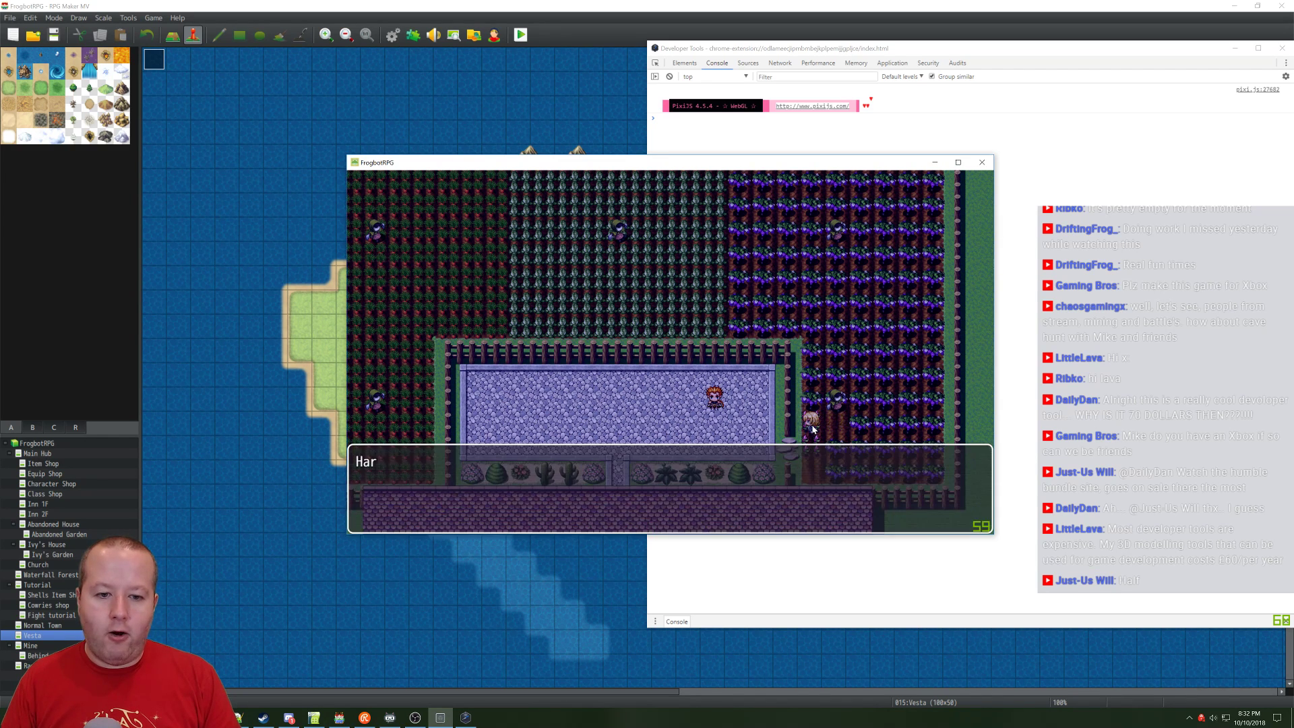
left_click(814, 430)
left_click(812, 442)
left_click(812, 444)
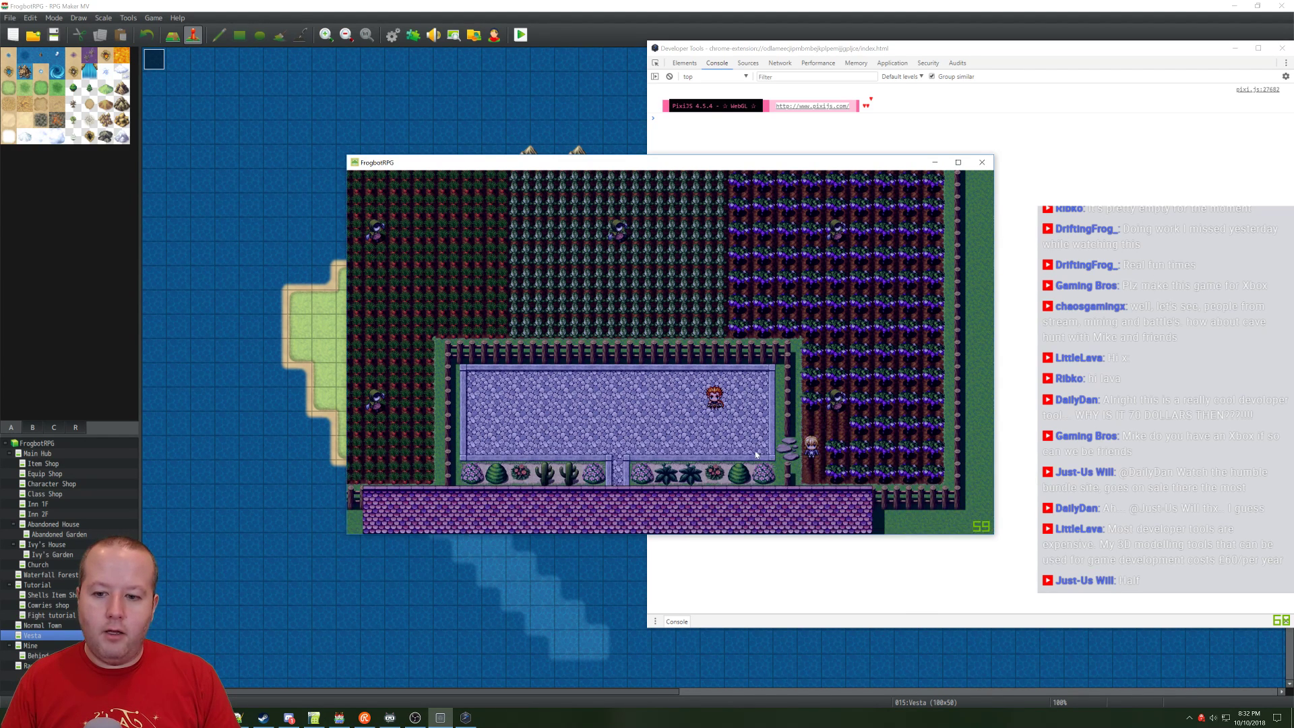
Step: Return to the paved area and use two Carrots from the inventory to heal the hero
left_click(690, 449)
right_click(600, 297)
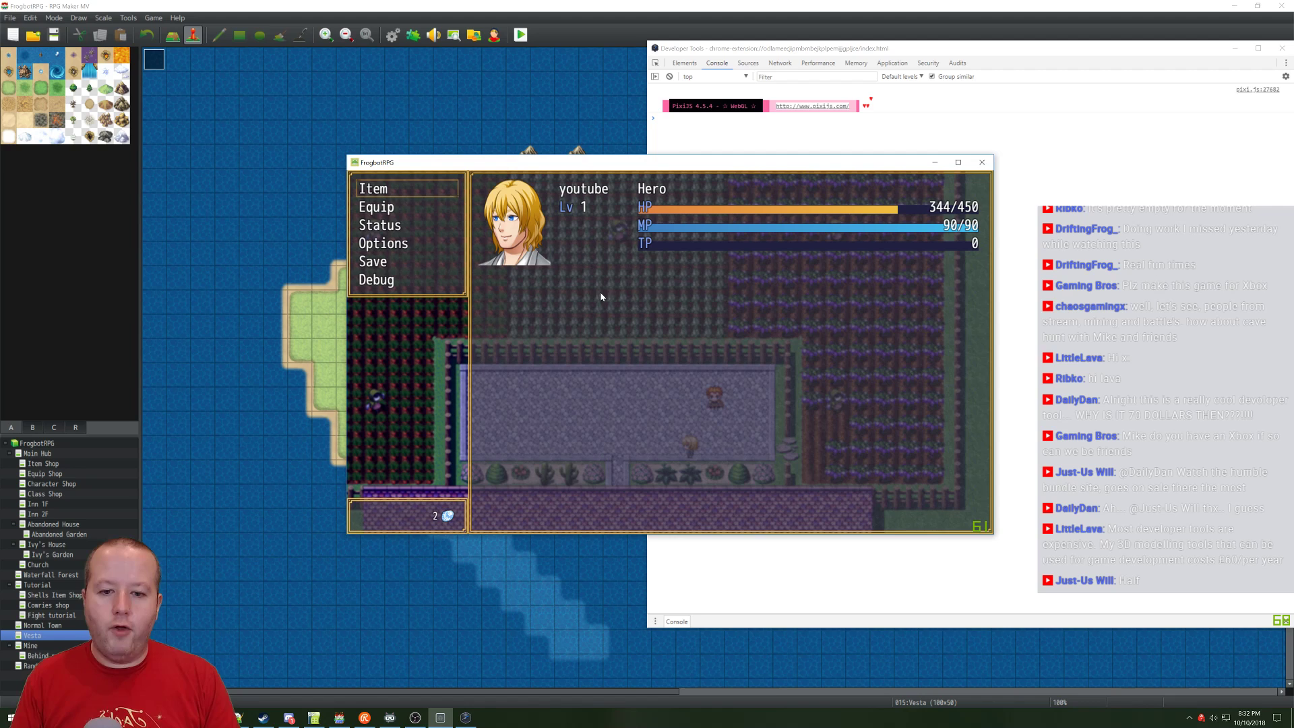
left_click(375, 192)
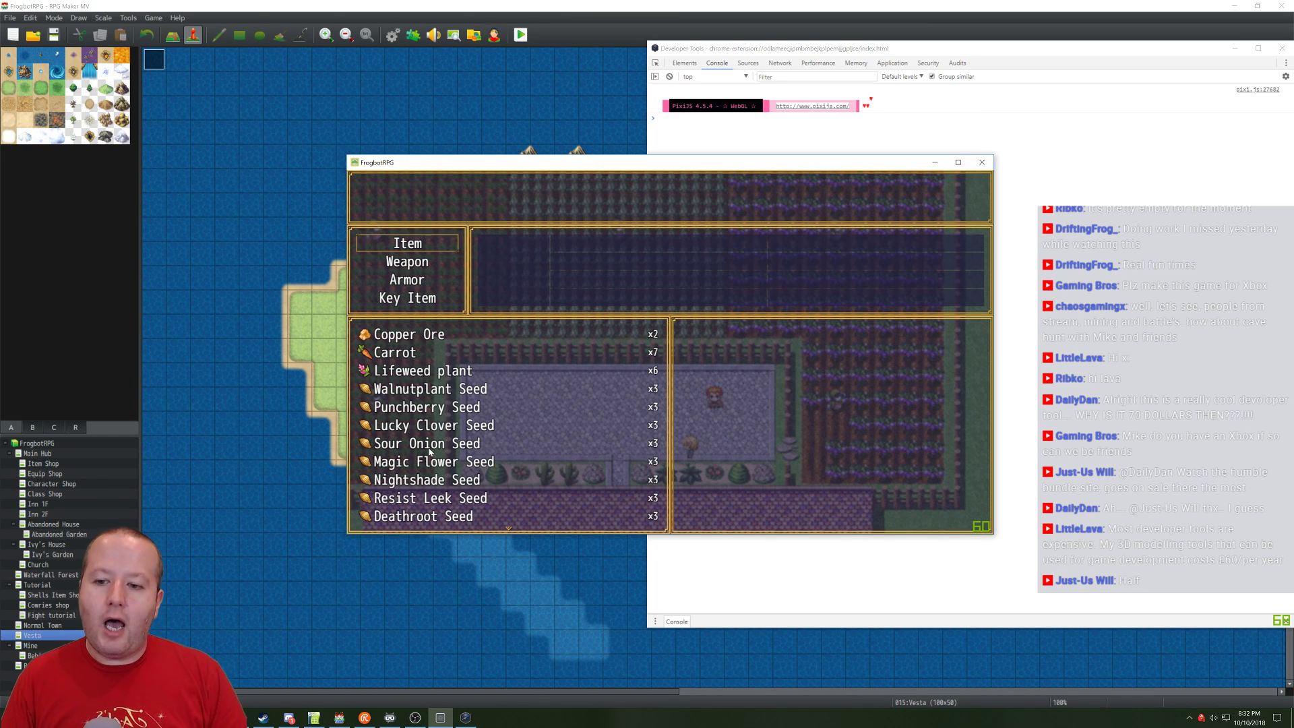
left_click(419, 252)
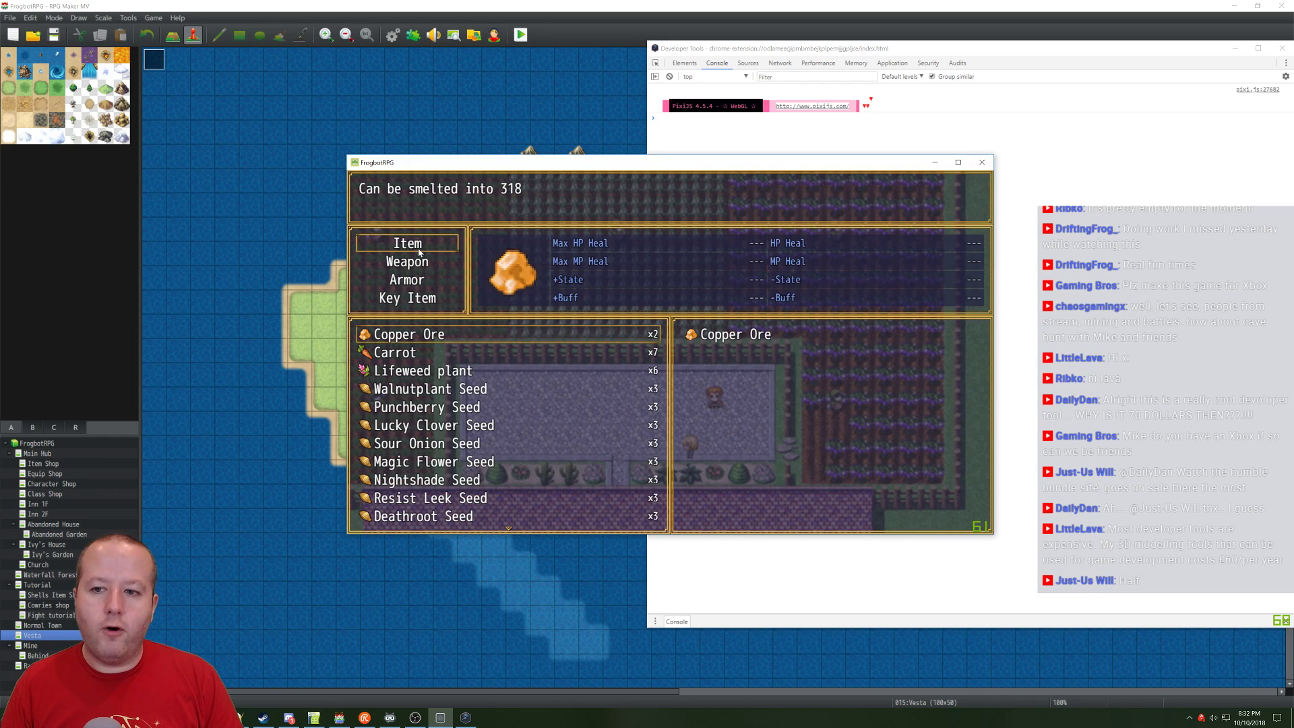
left_click(508, 351)
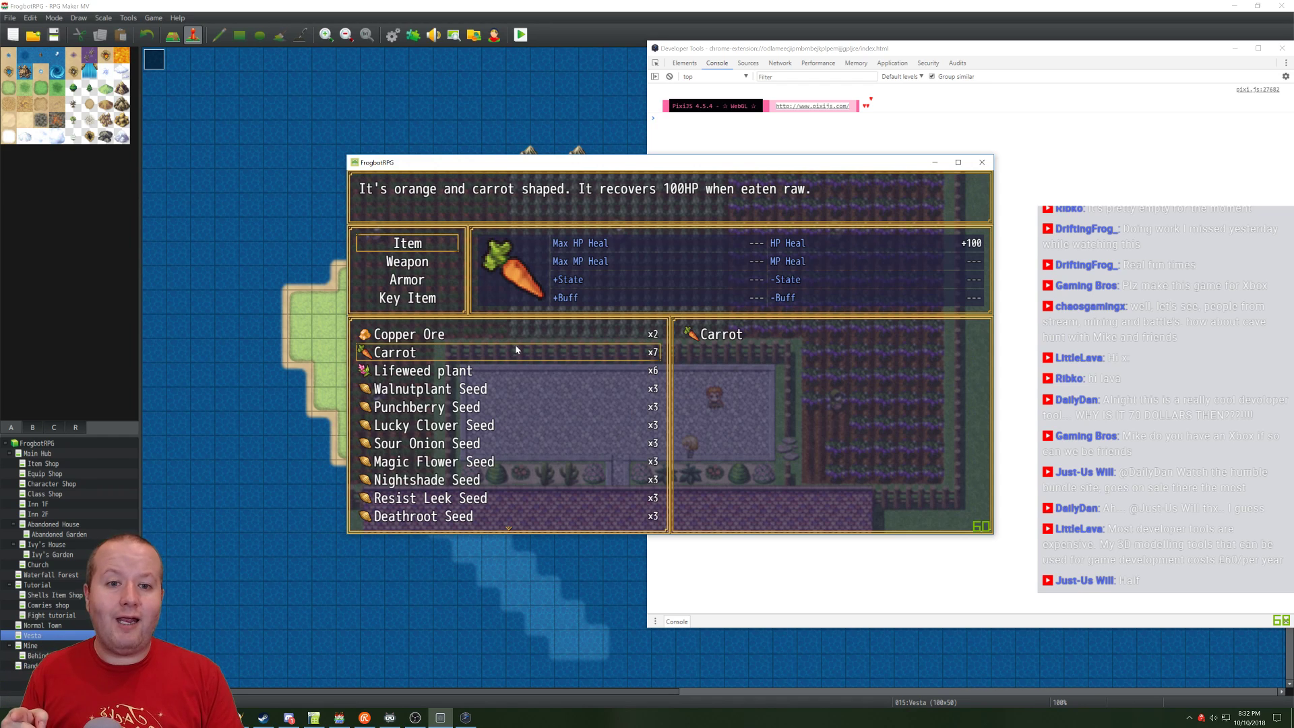
left_click(465, 353)
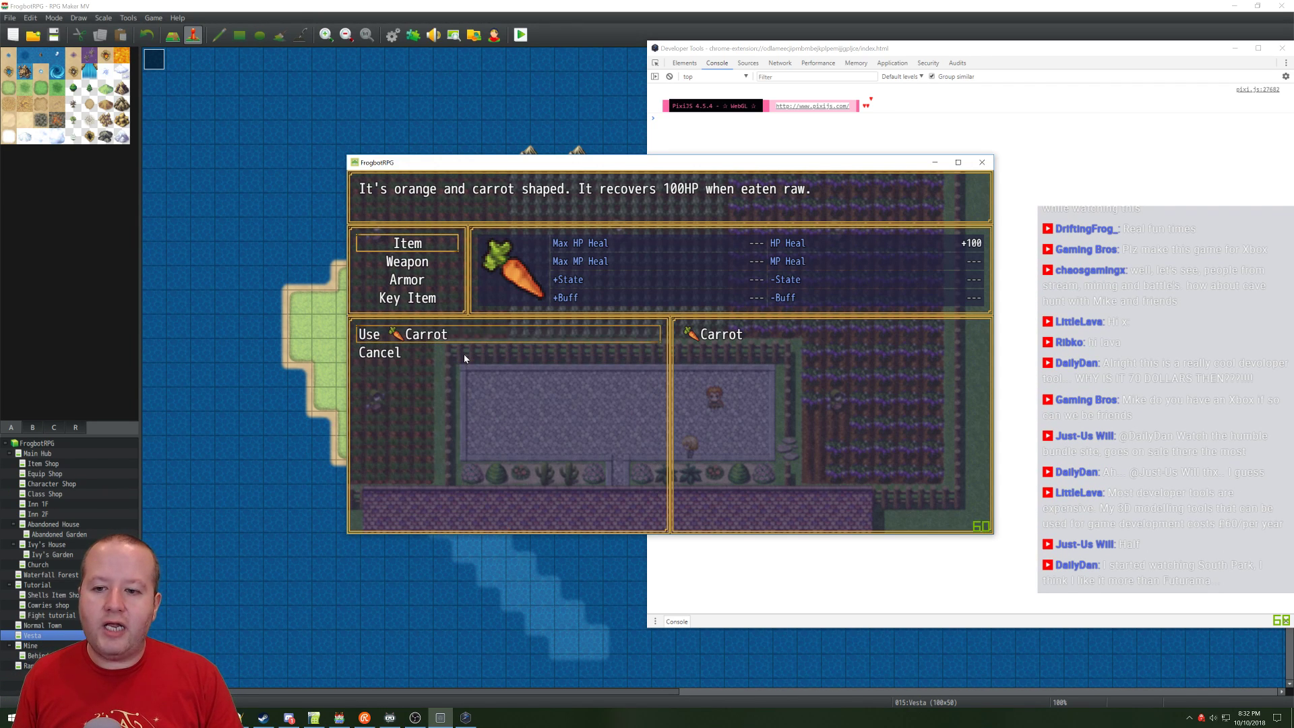
left_click(465, 334)
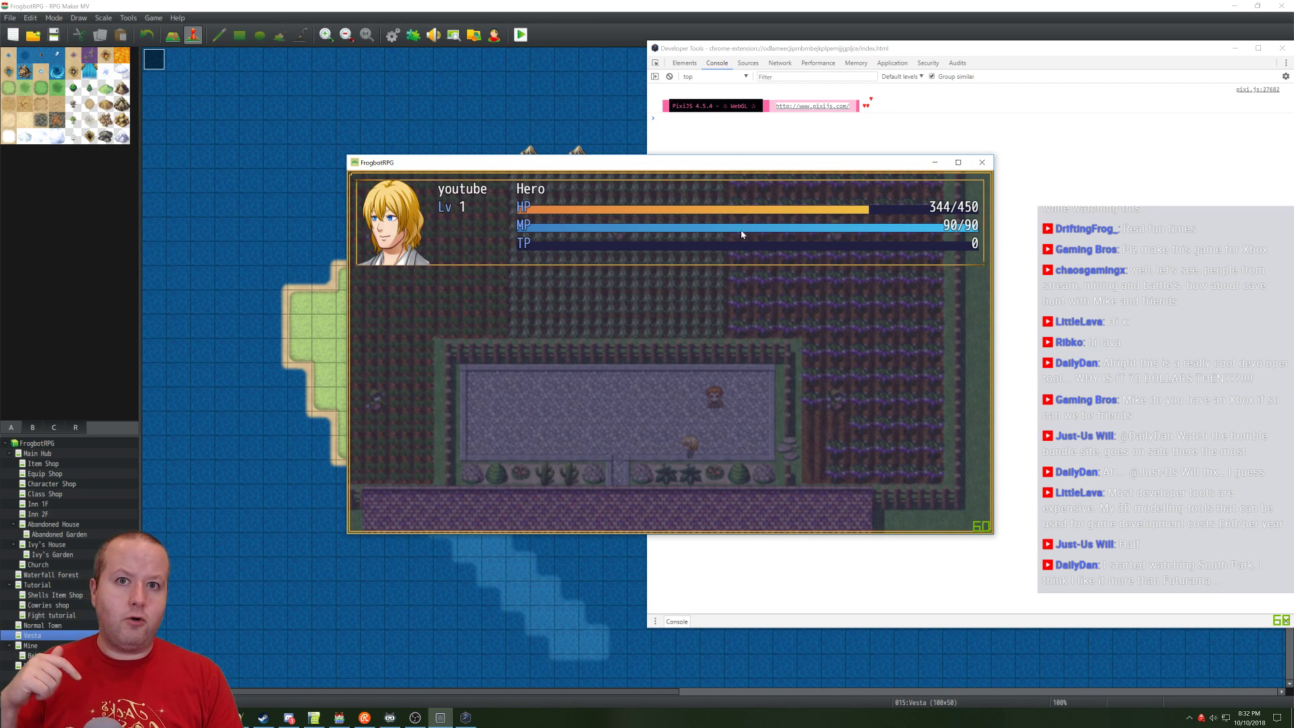
left_click(689, 221)
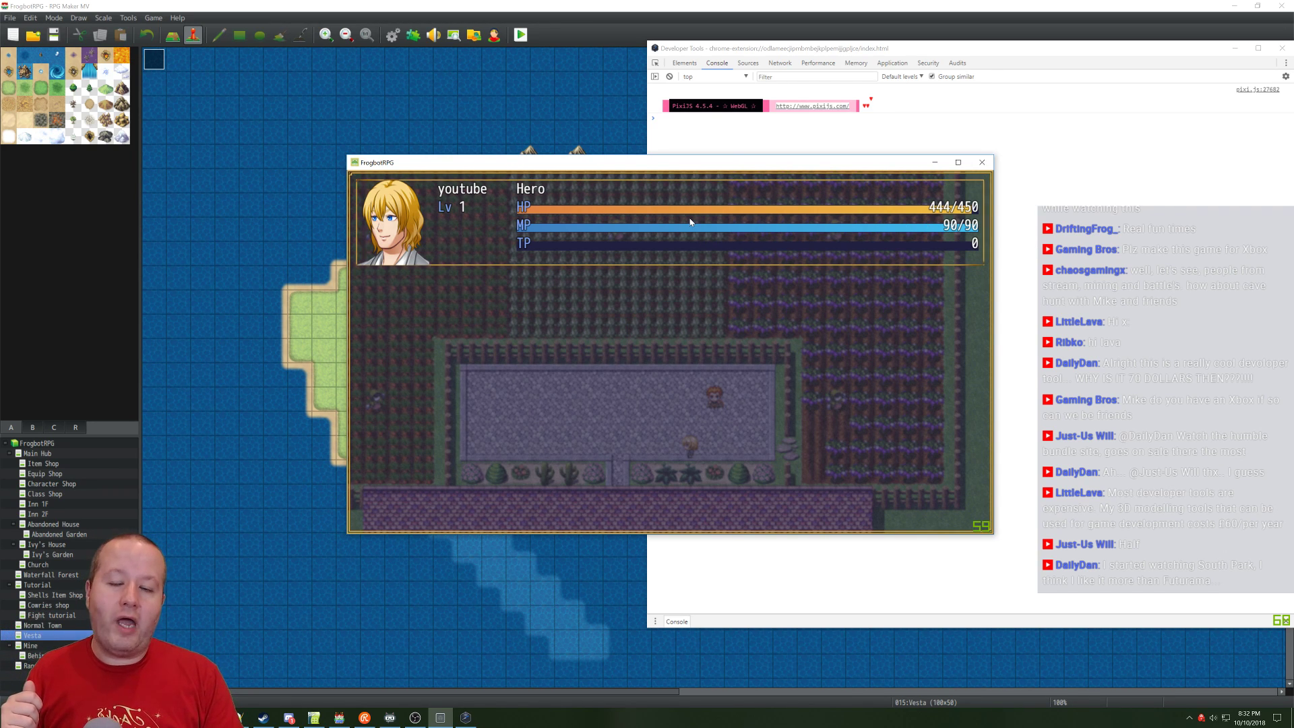
left_click(691, 221)
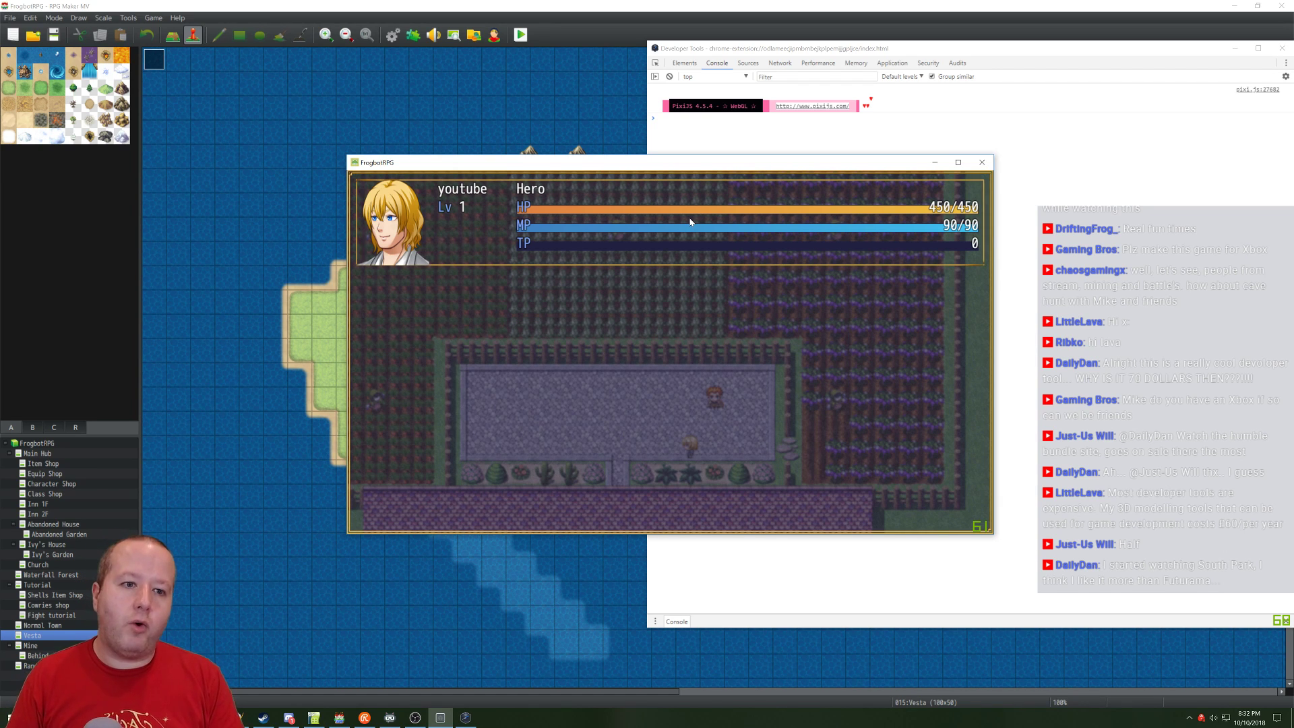
key("Escape")
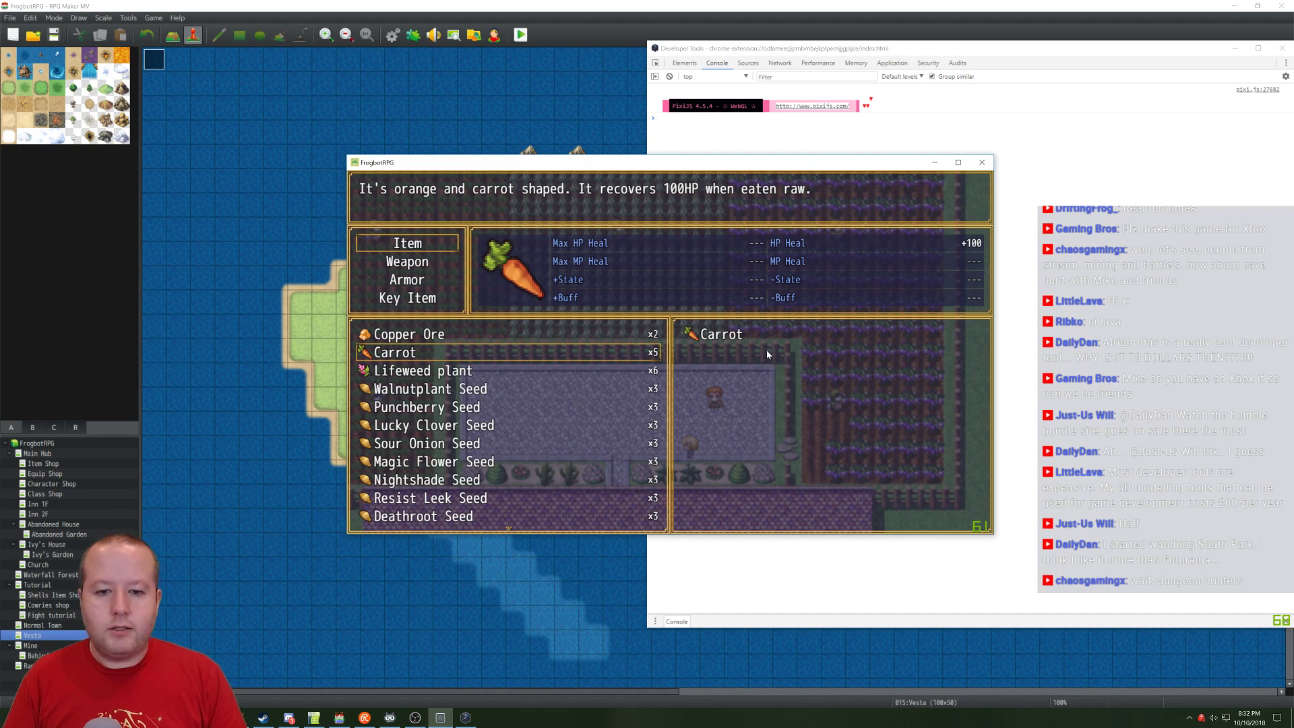
Step: Inspect the Toy sword's stats and its glyph, mark and orb augment slots, and return to the garden
right_click(423, 305)
left_click(412, 263)
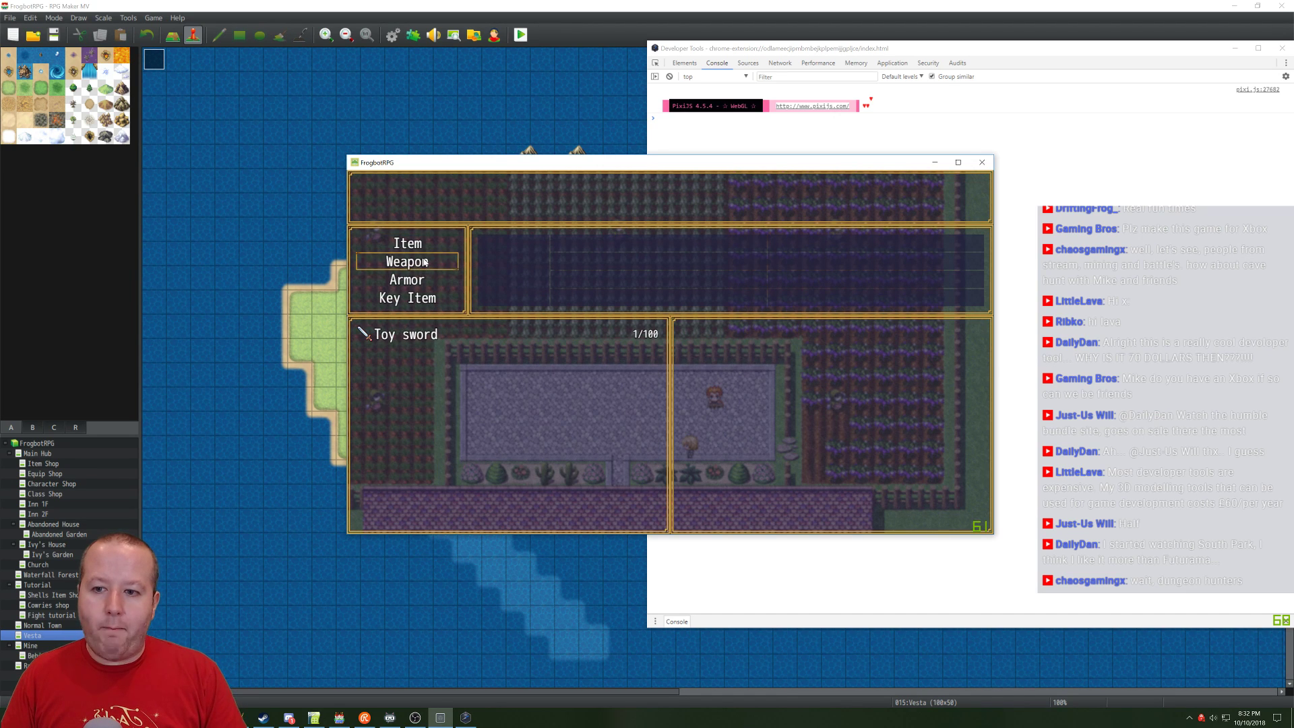
left_click(425, 262)
left_click(438, 335)
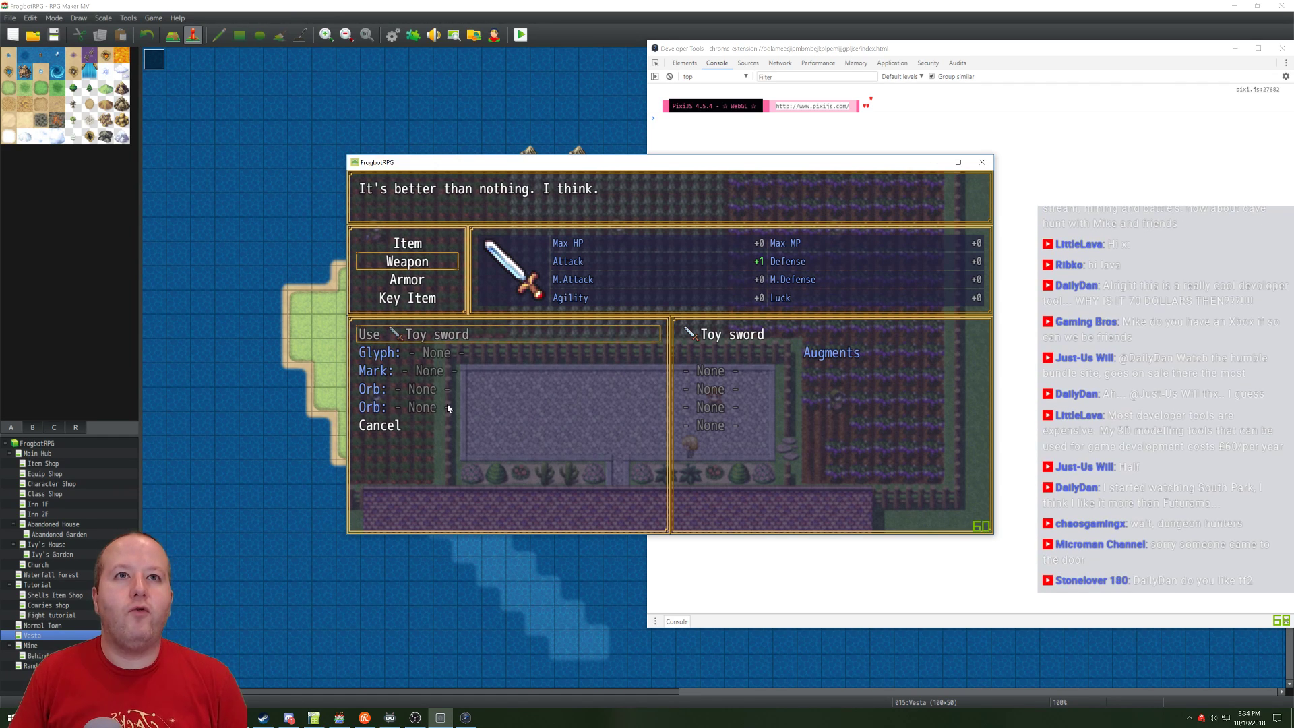
key("Escape")
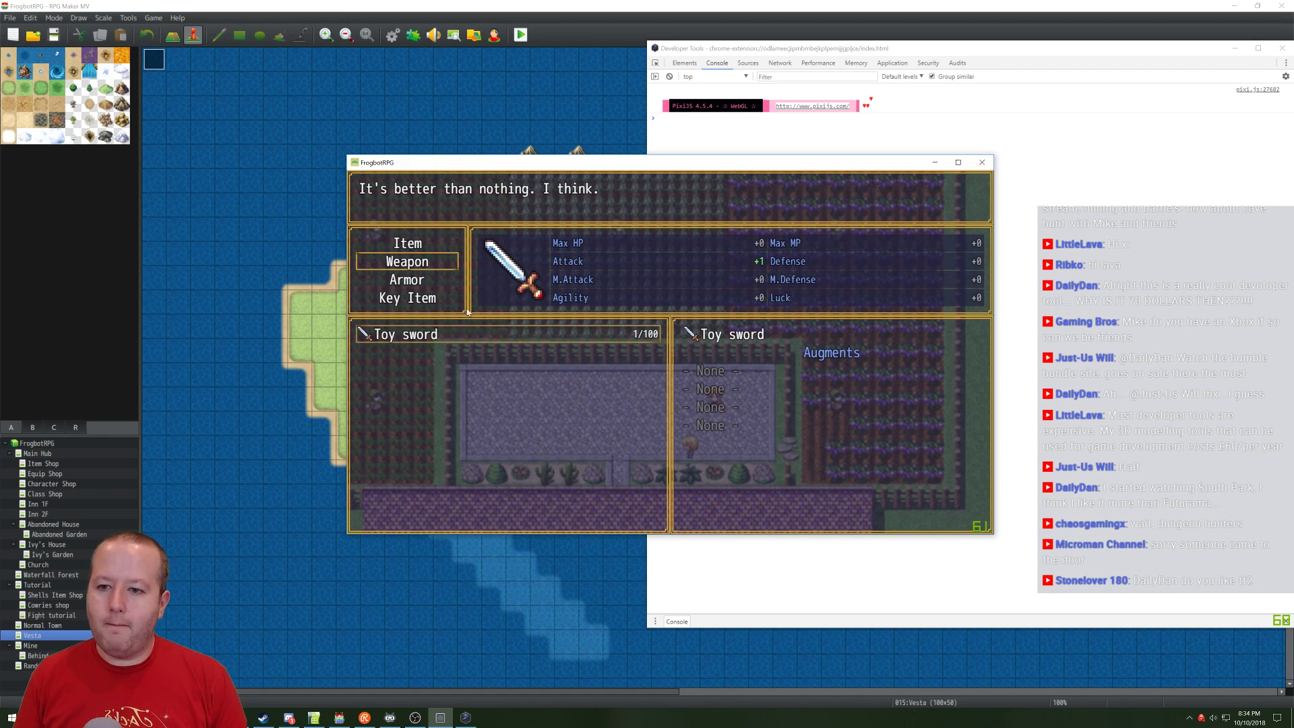
key("Escape")
key("Escape")
Step: Leave the garden through Ivy's house, enter the inn, and speak to the bartender and the long-haired patron beside the fireplace
left_click(620, 509)
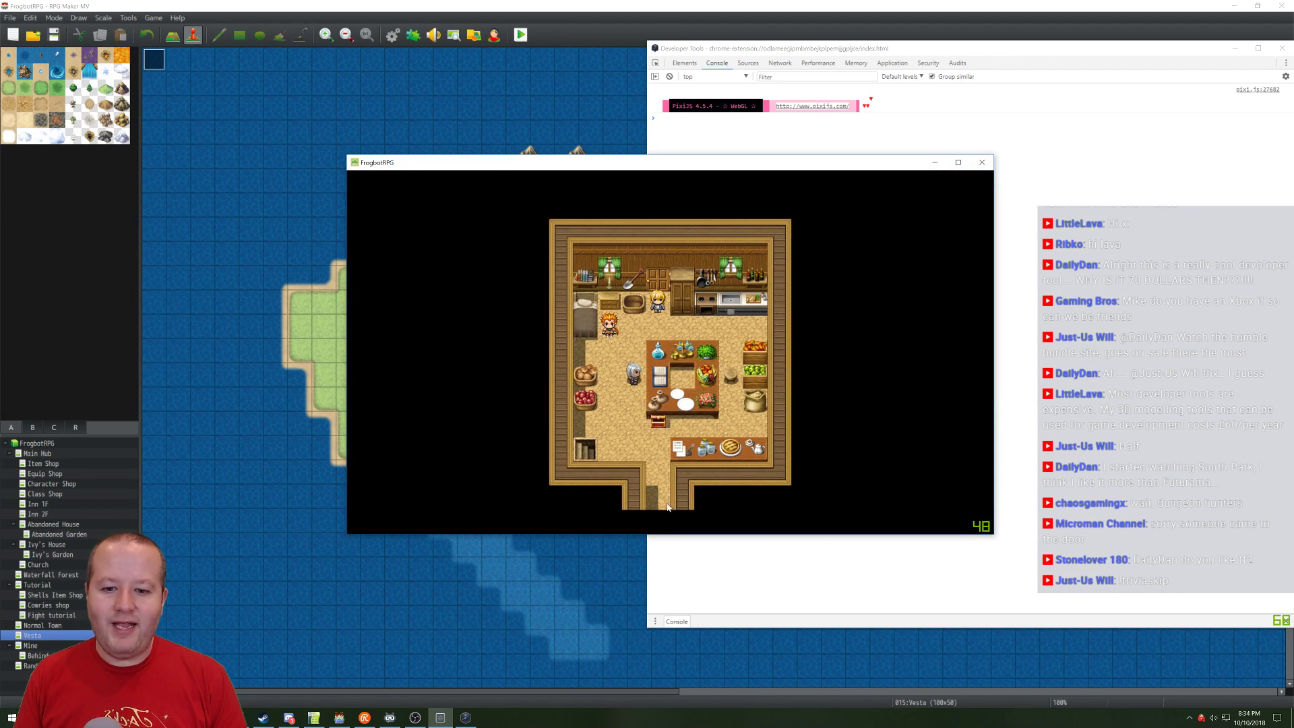
left_click(667, 507)
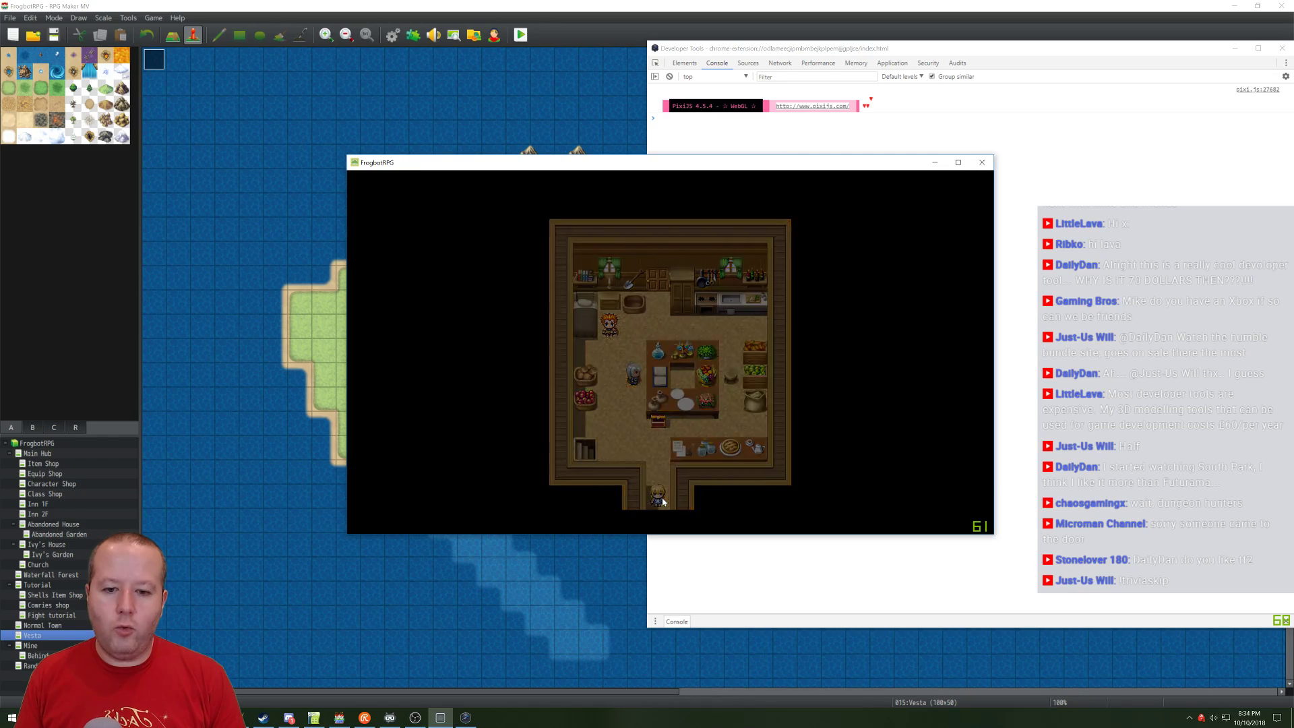
left_click(748, 259)
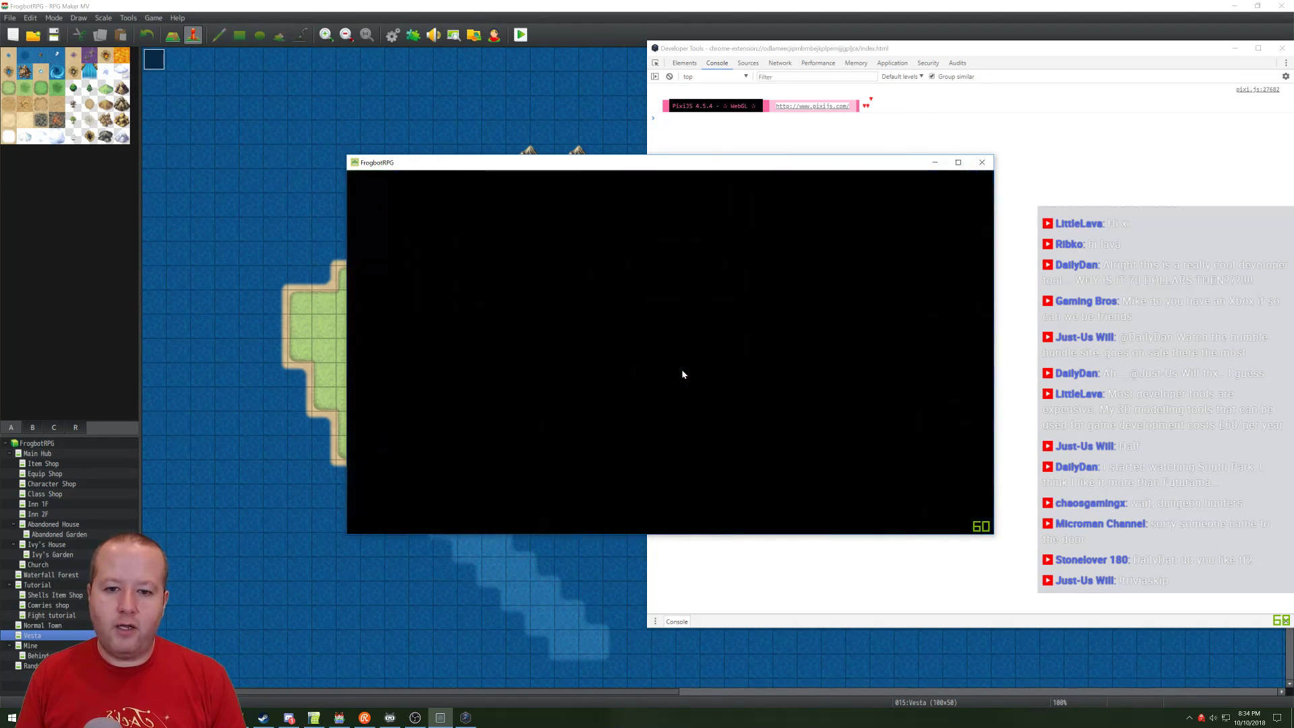
left_click(866, 217)
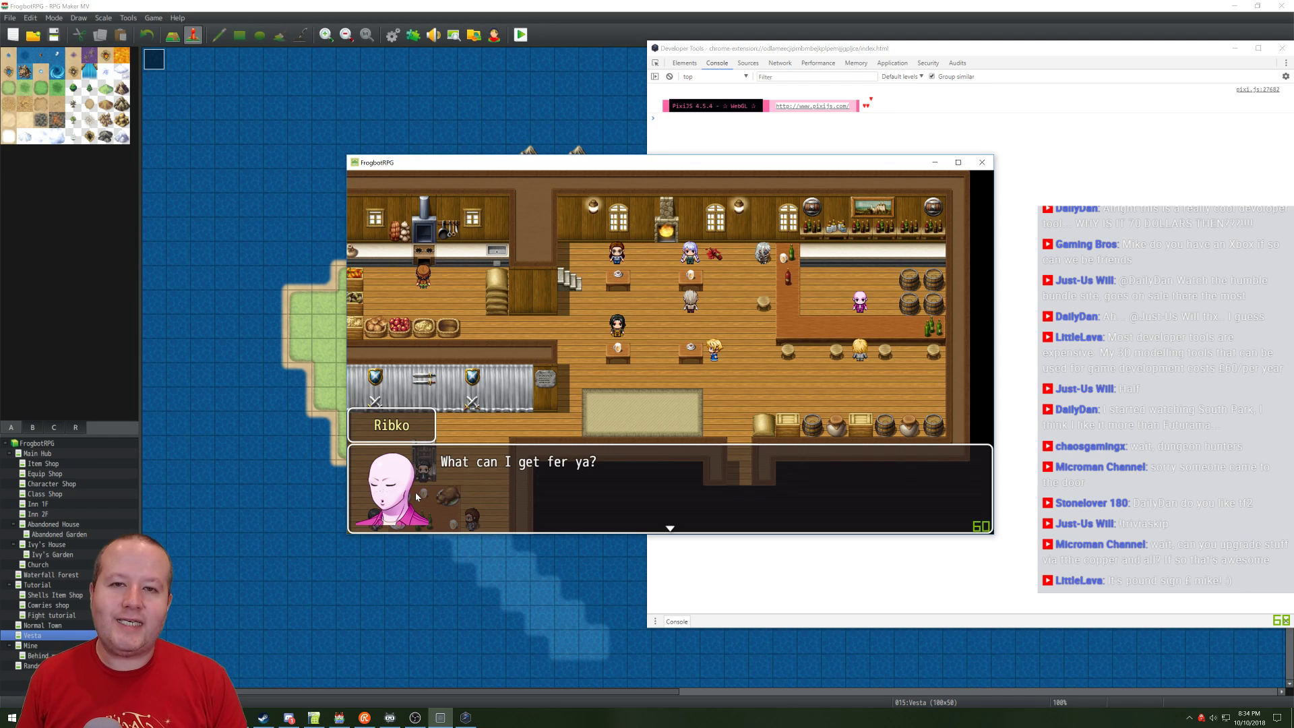
left_click(713, 477)
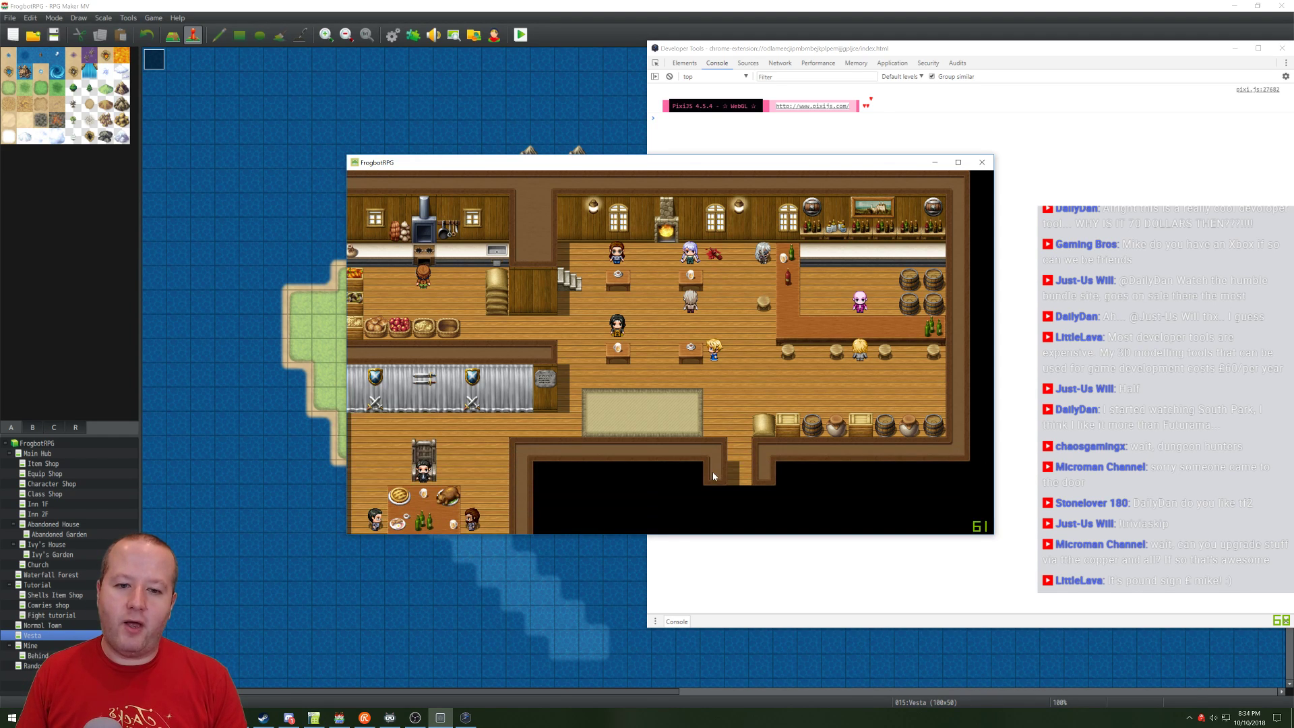
left_click(617, 255)
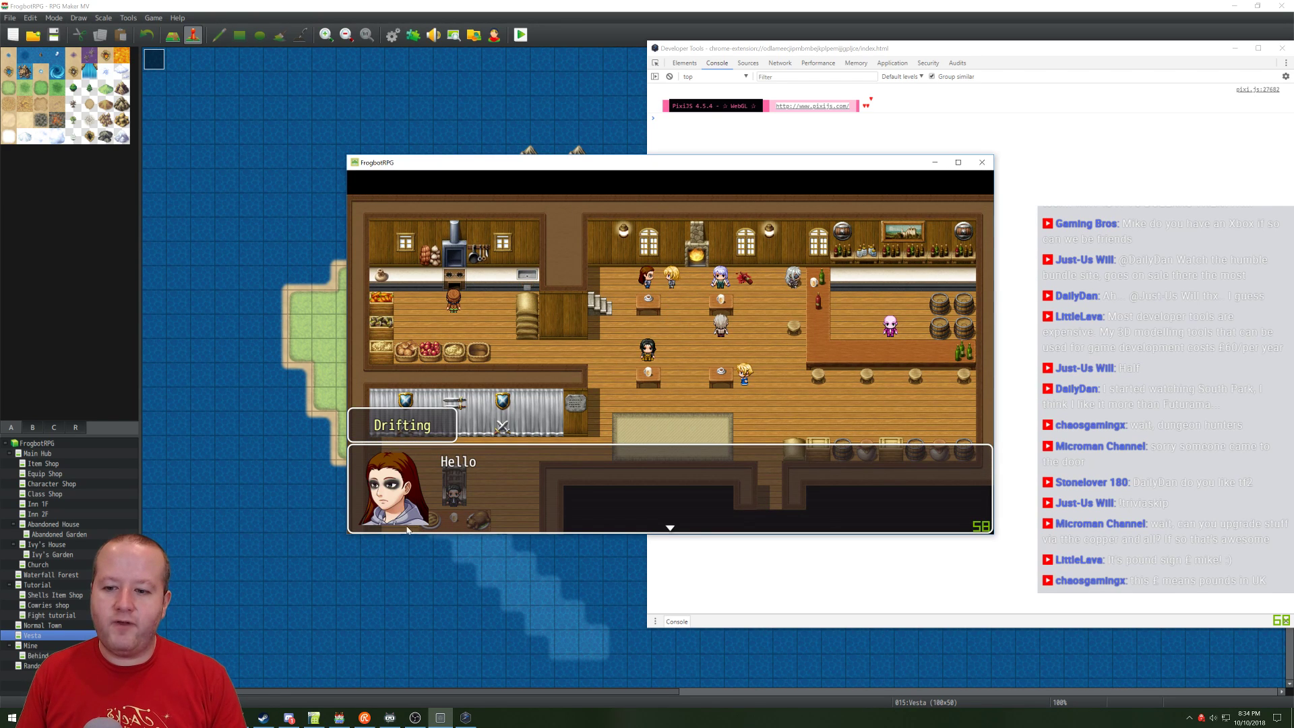
left_click(560, 519)
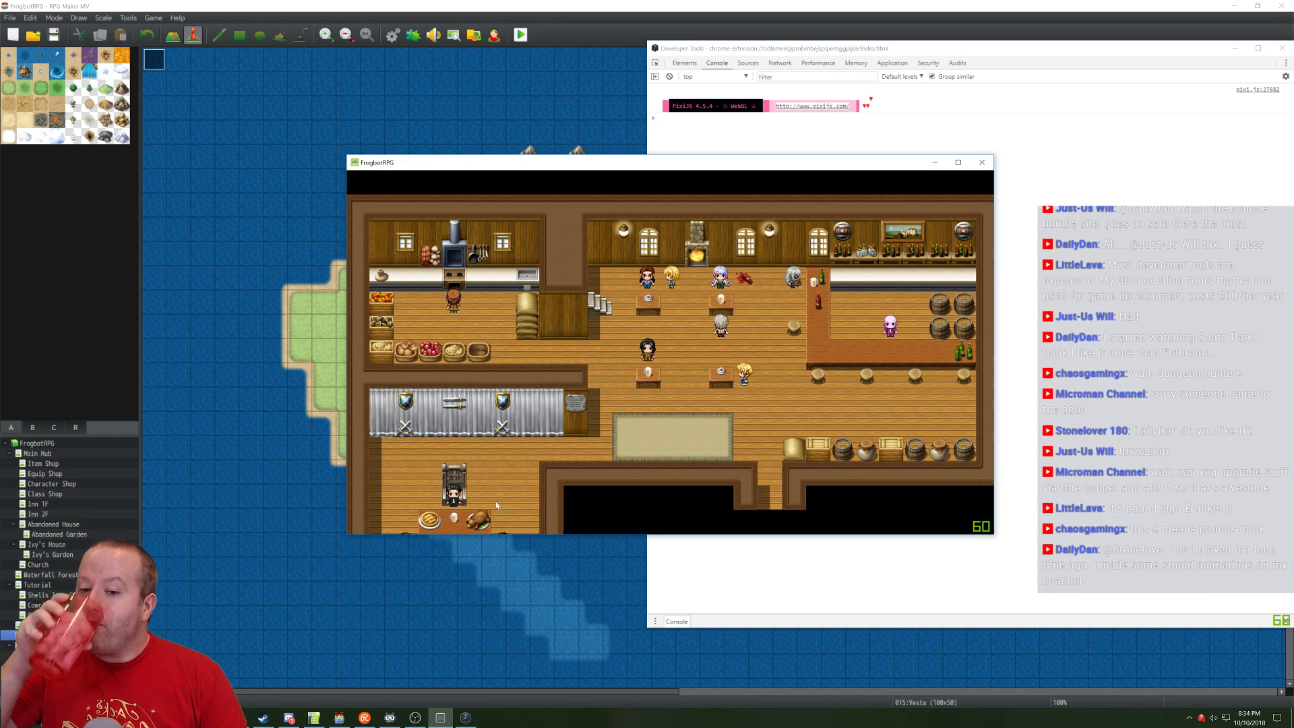
Step: Speak to the bearded man at the head of the inn's long table and advance through his introduction of The League
left_click(453, 499)
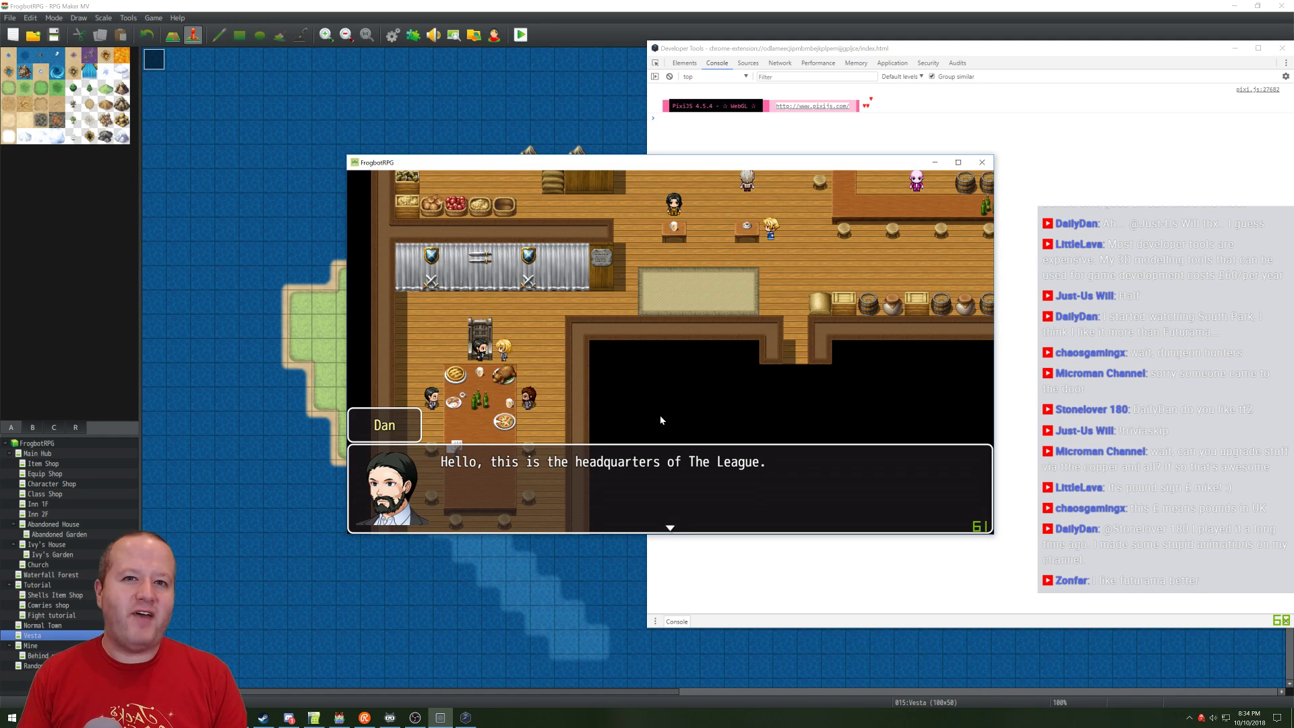
key("Return")
key("Return")
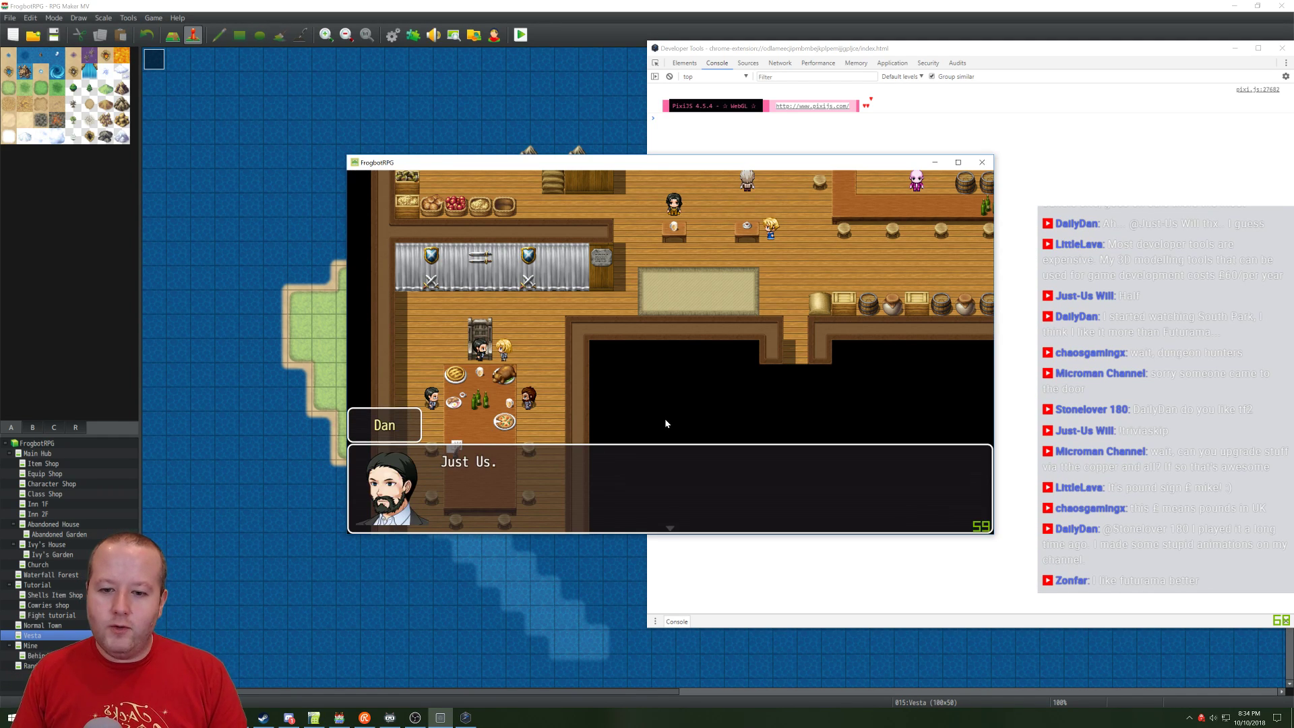
key("Return")
key("Return")
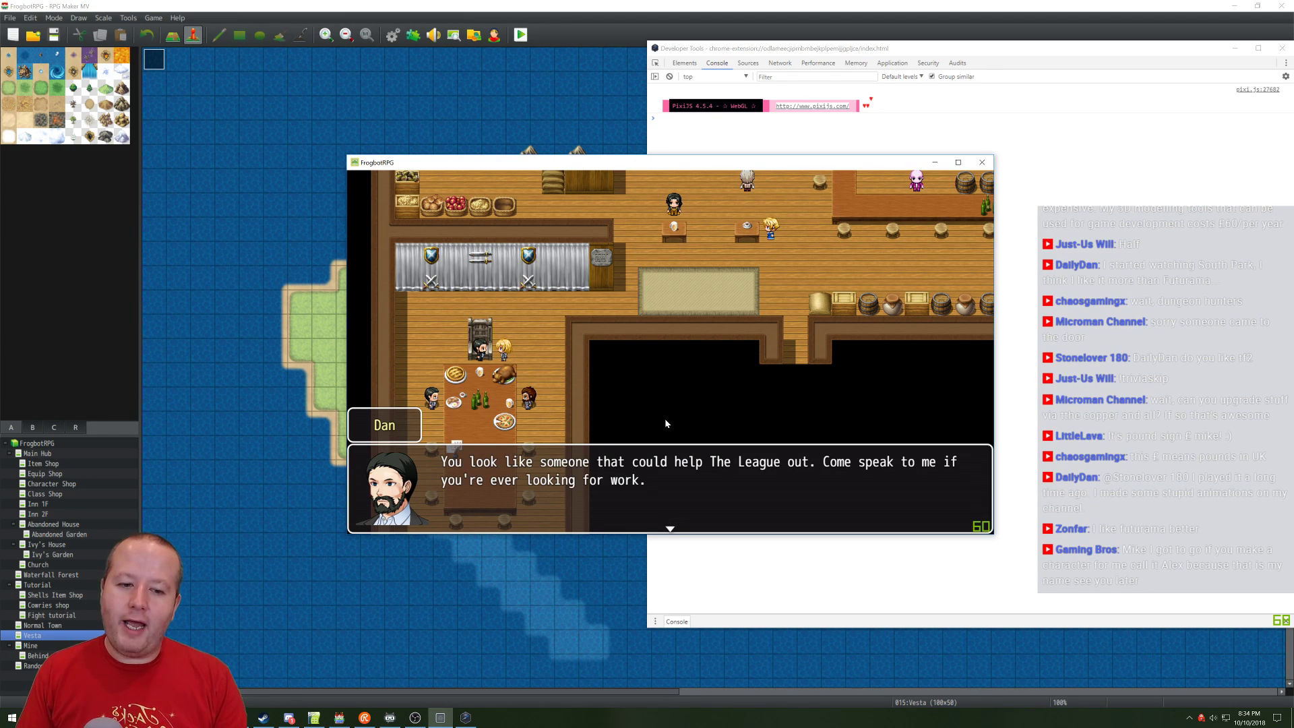
Step: Speak to the red-bearded man seated at the inn's long table through to his last line, and end the playtest
key("Return")
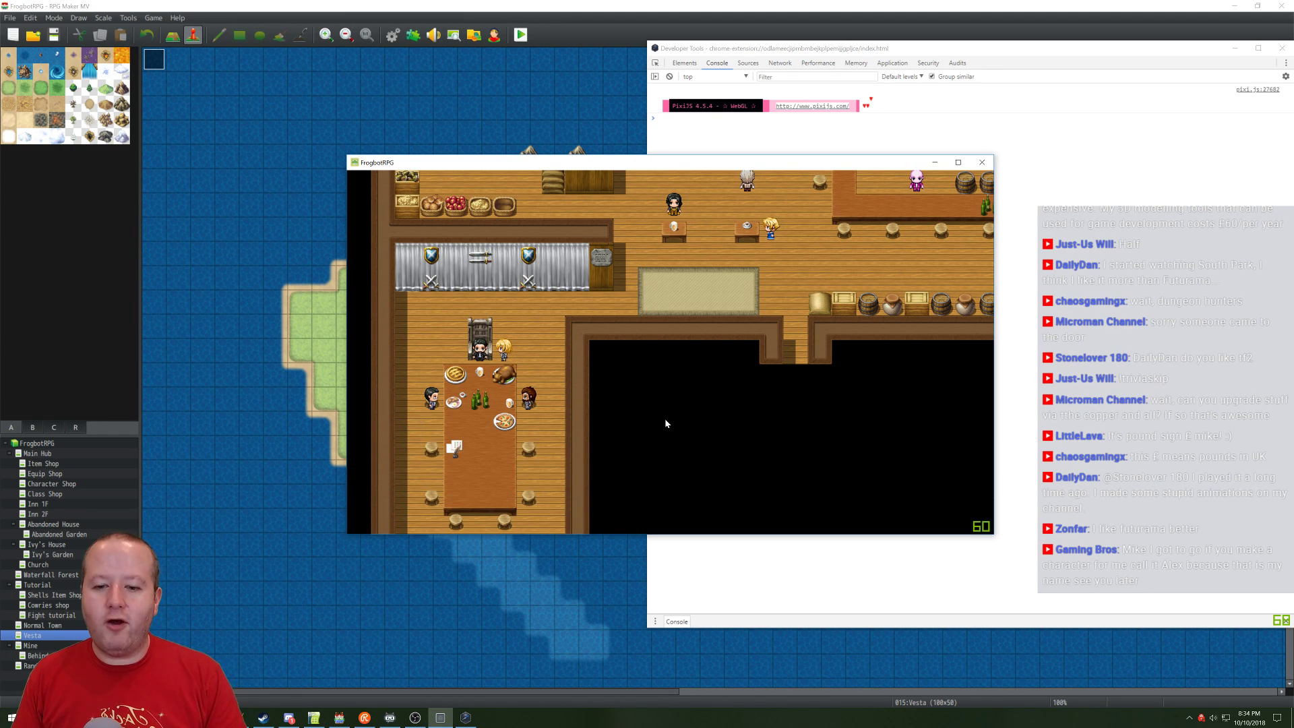
left_click(536, 397)
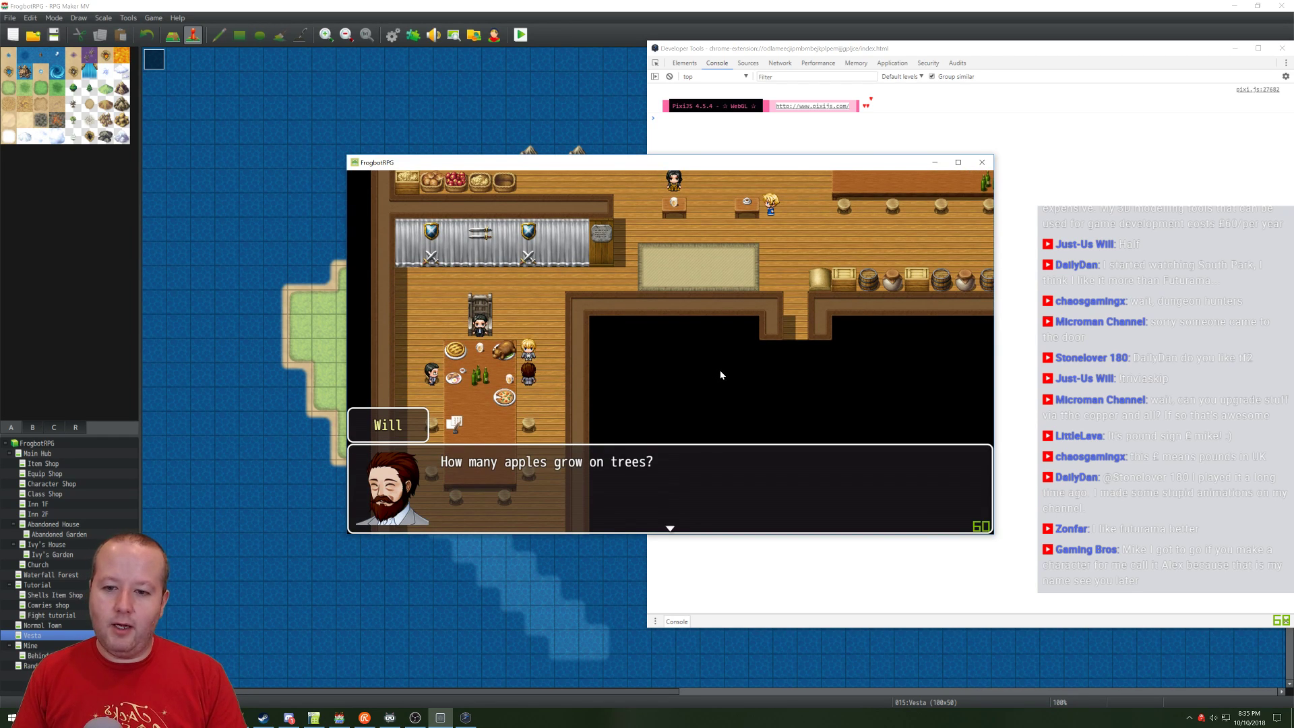
left_click(683, 355)
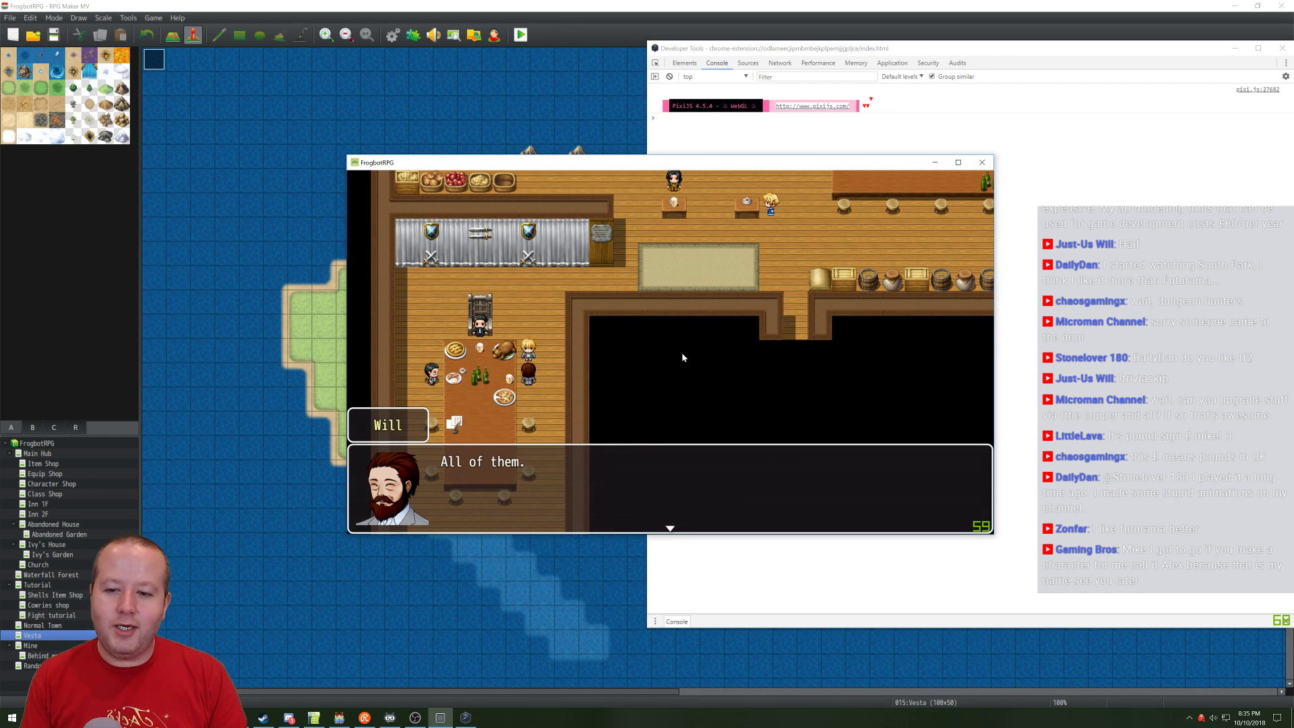
left_click(618, 293)
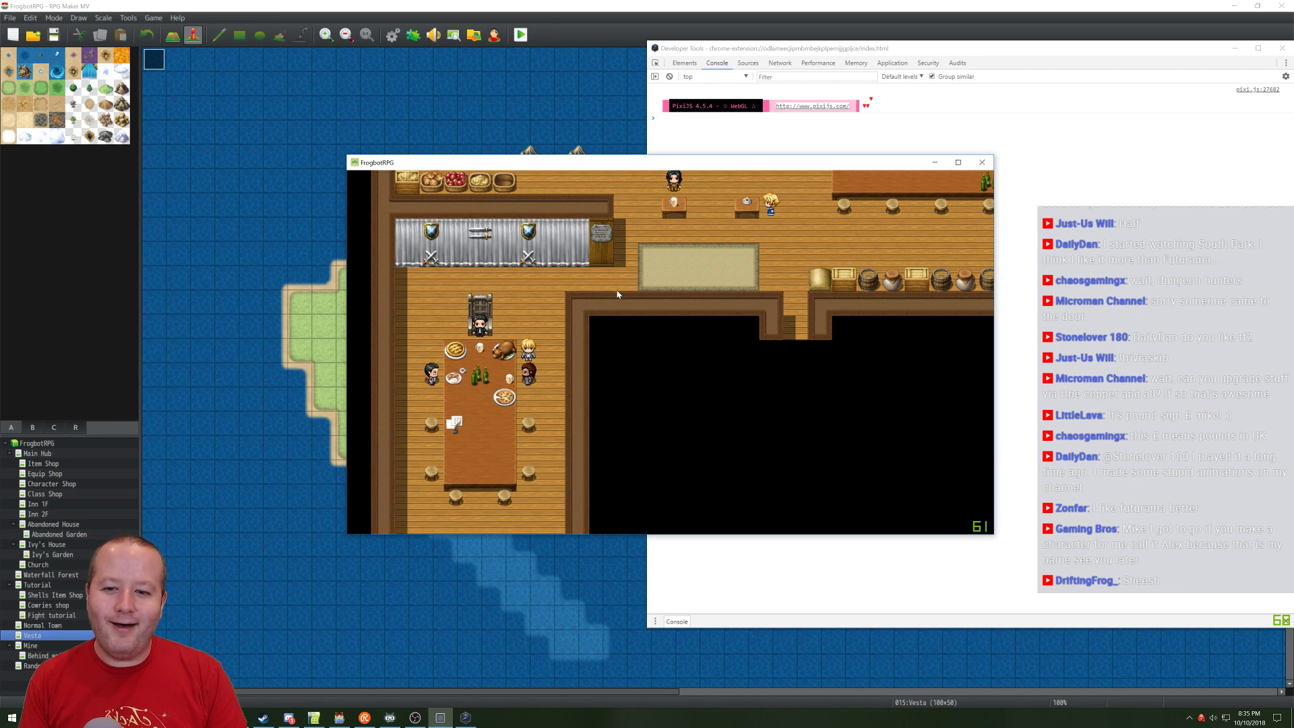
left_click(649, 251)
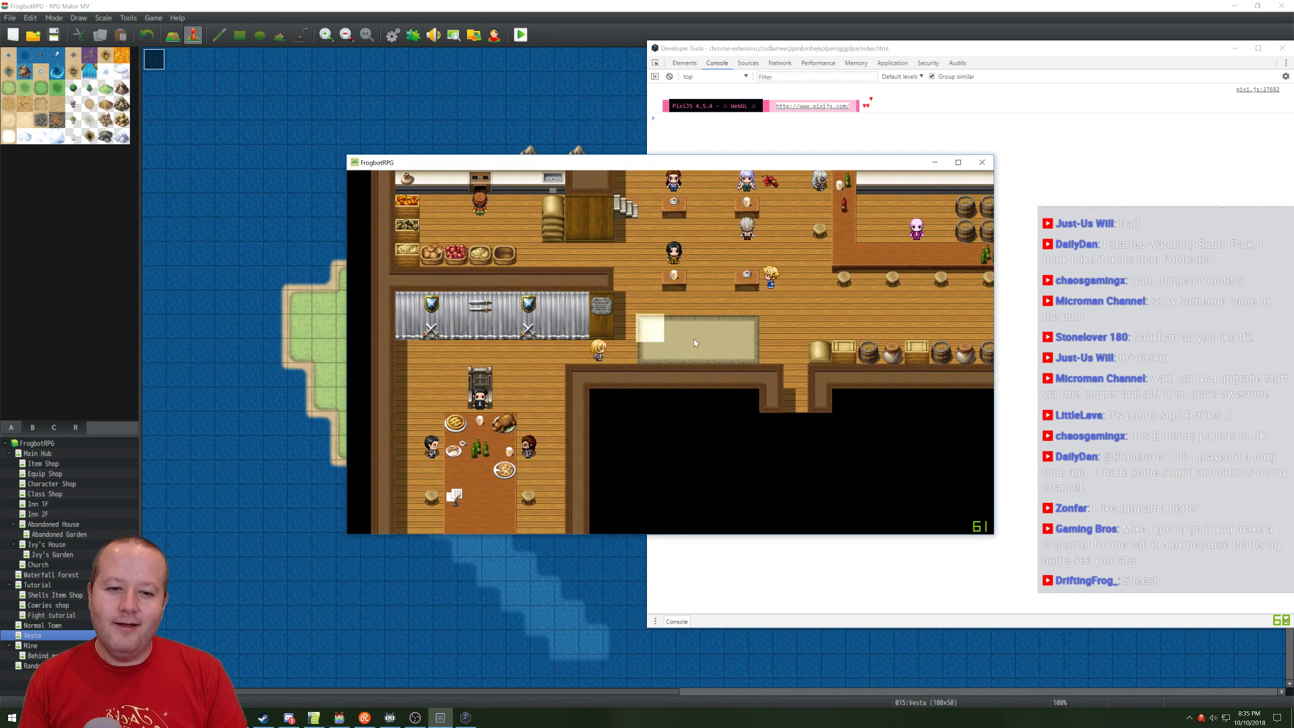
left_click(981, 162)
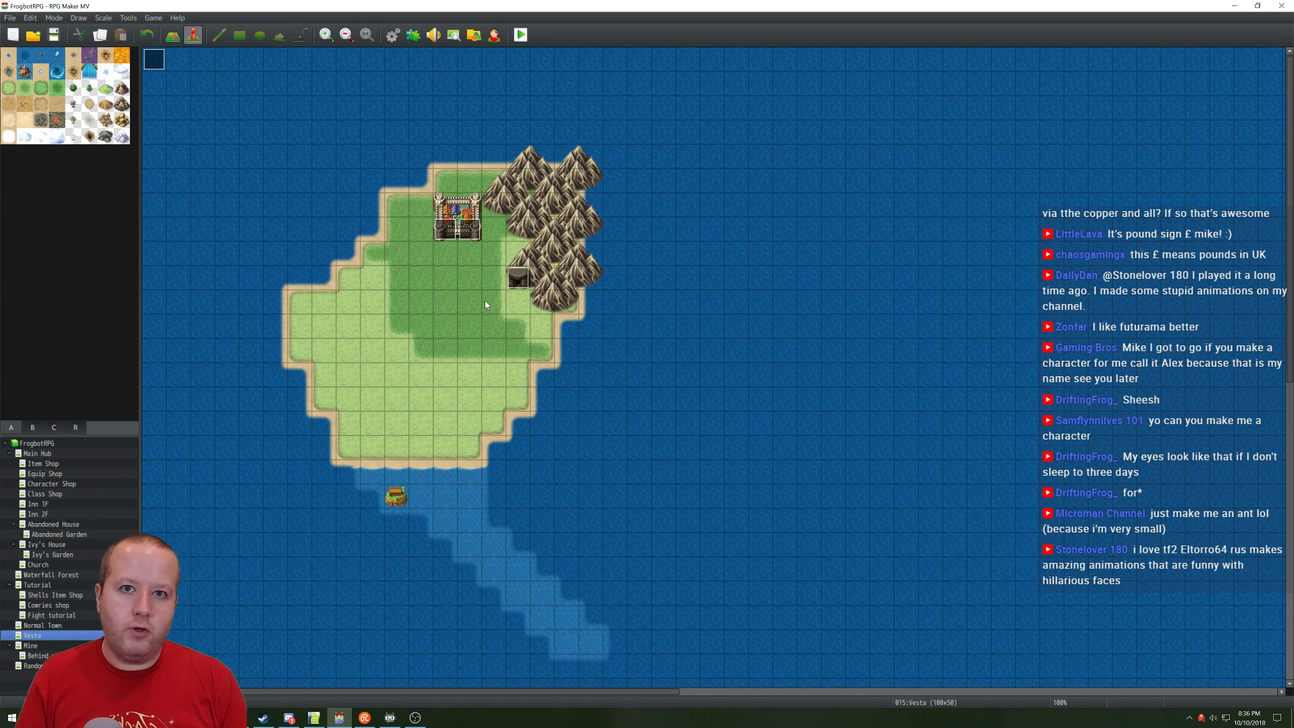
Step: Switch Vesta to map editing and clear the mountain tiles east of the mine entrance down to grass
left_click(173, 35)
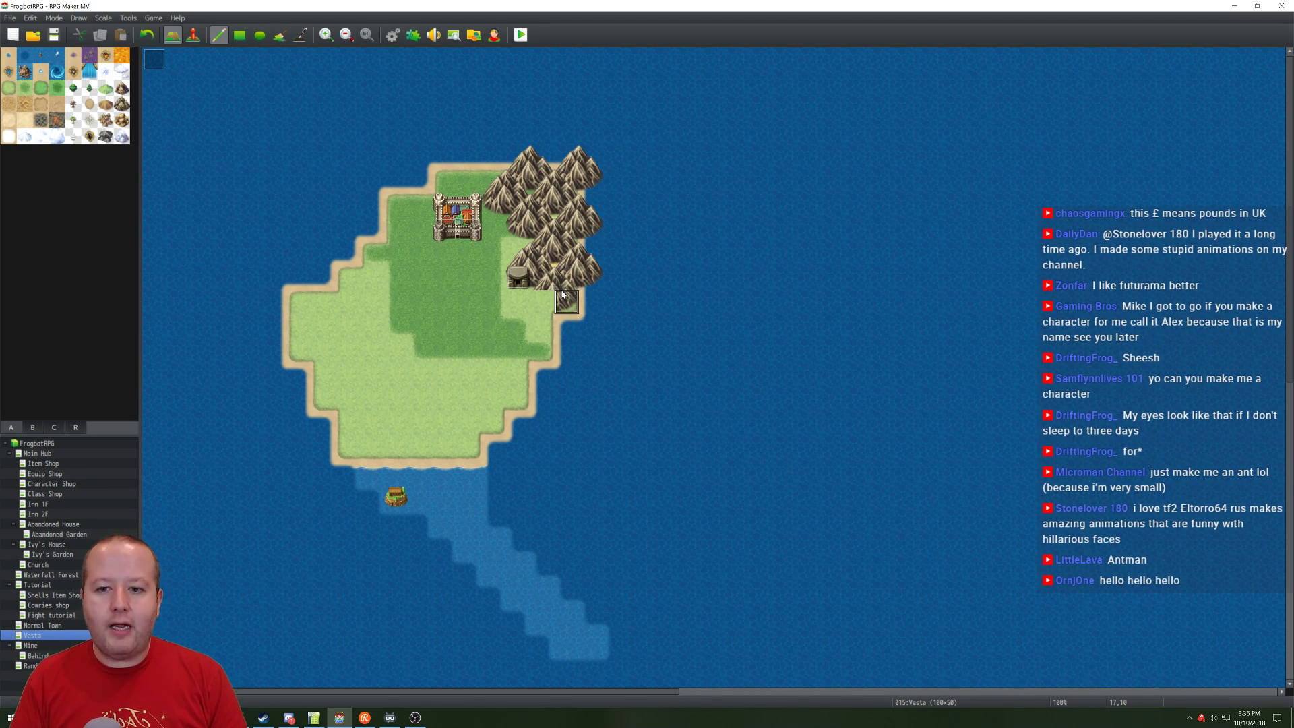
mouse_move(562, 294)
left_mouse_down()
mouse_move(566, 251)
mouse_move(552, 273)
left_mouse_up()
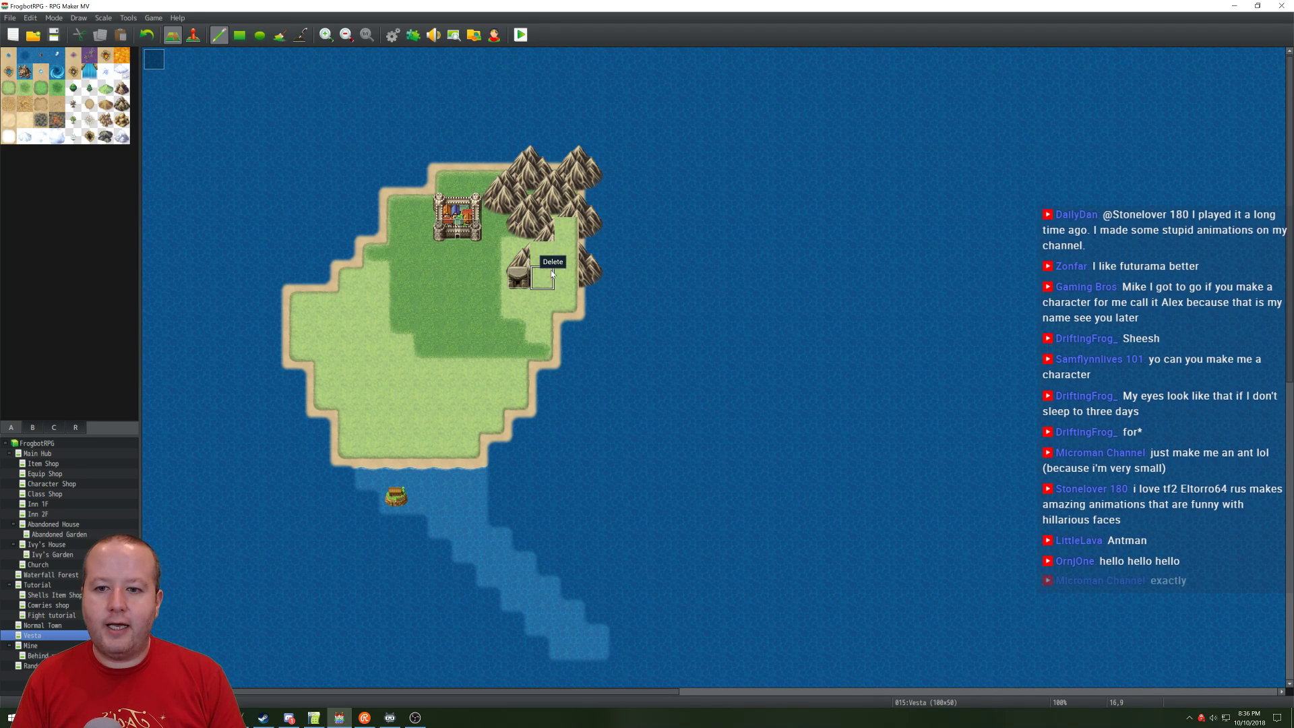
left_click(543, 229)
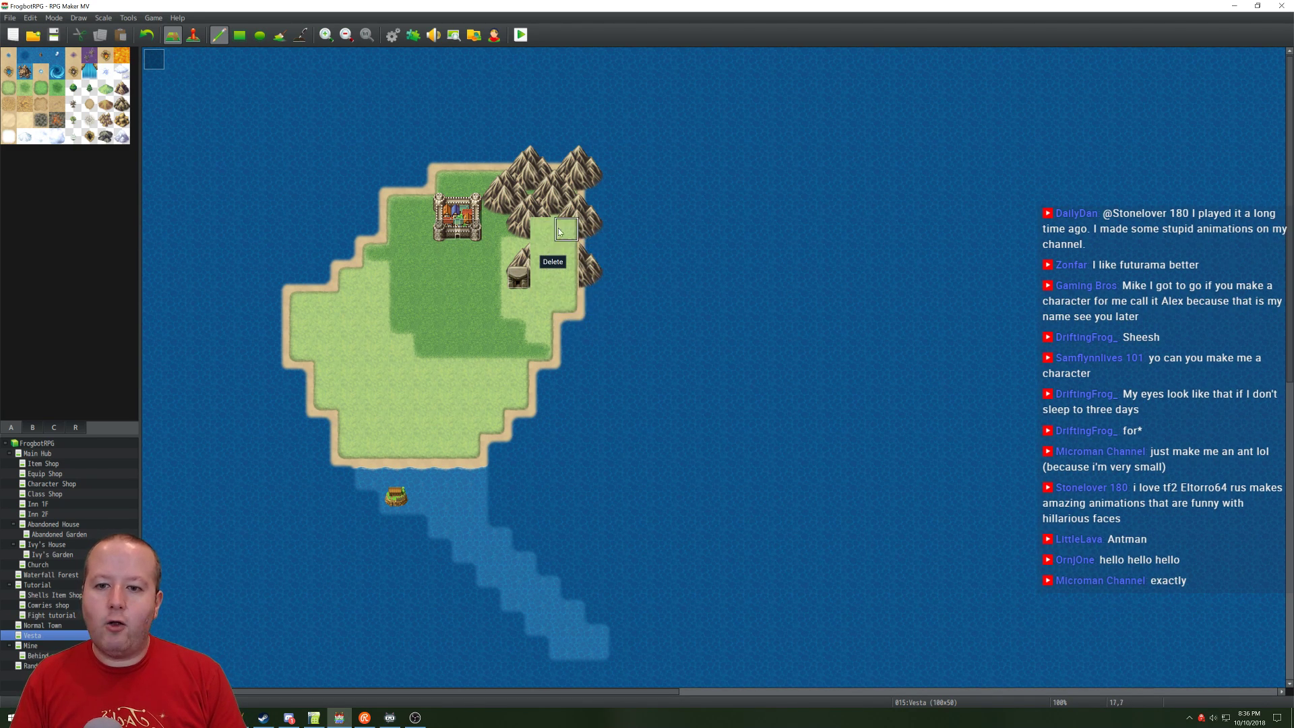
left_click(390, 717)
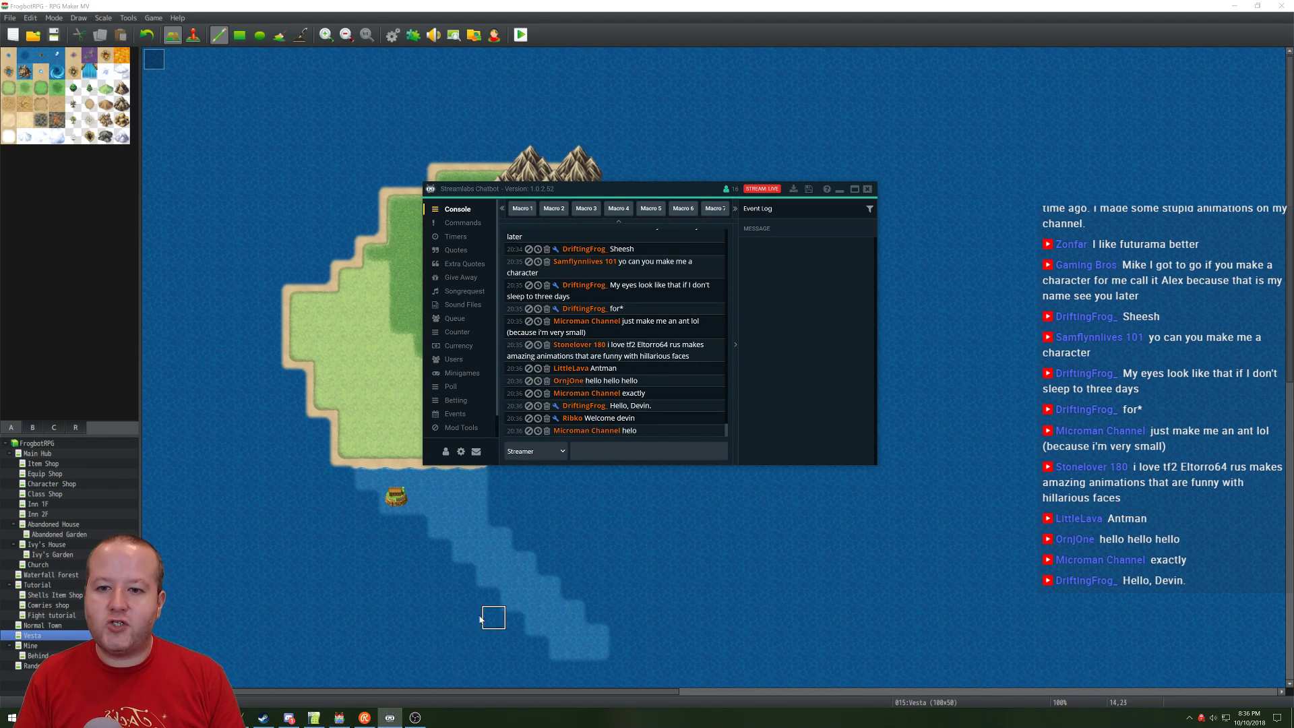
left_click(390, 717)
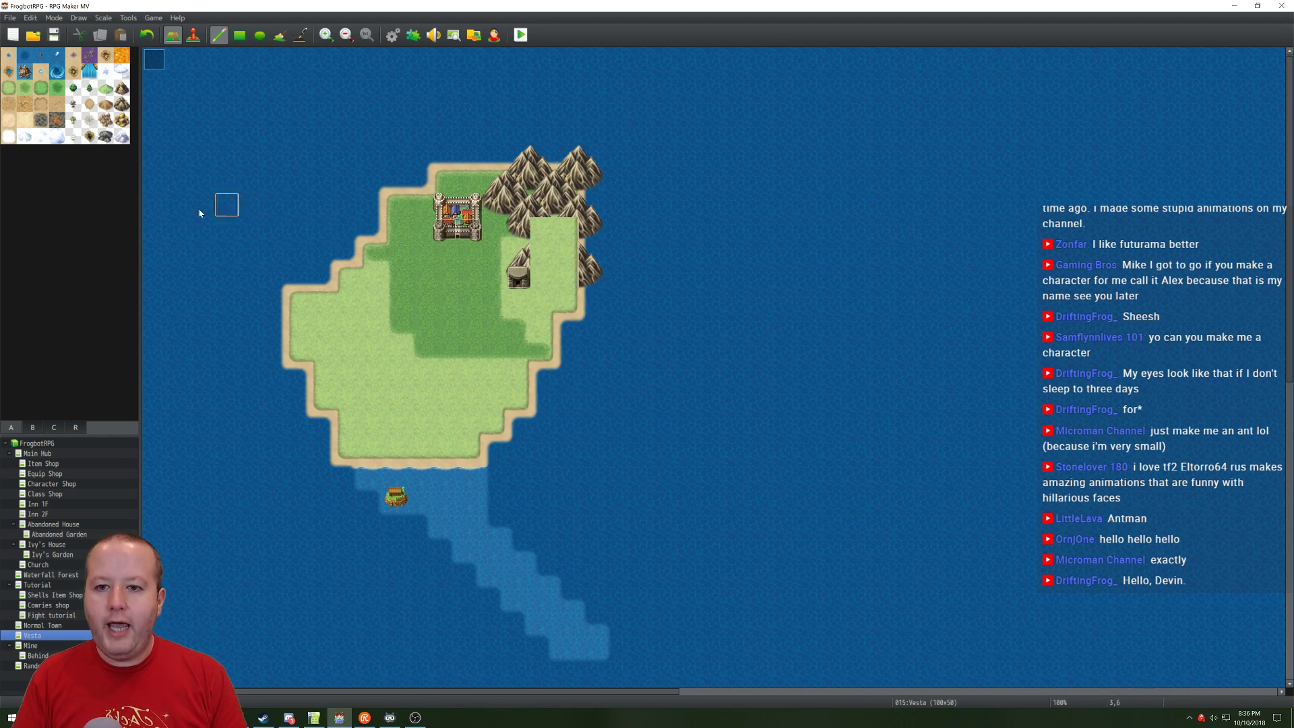
Step: Rebuild the top row of the cleared area east of the mine entrance with grey rocky mountain tiles
left_click(122, 104)
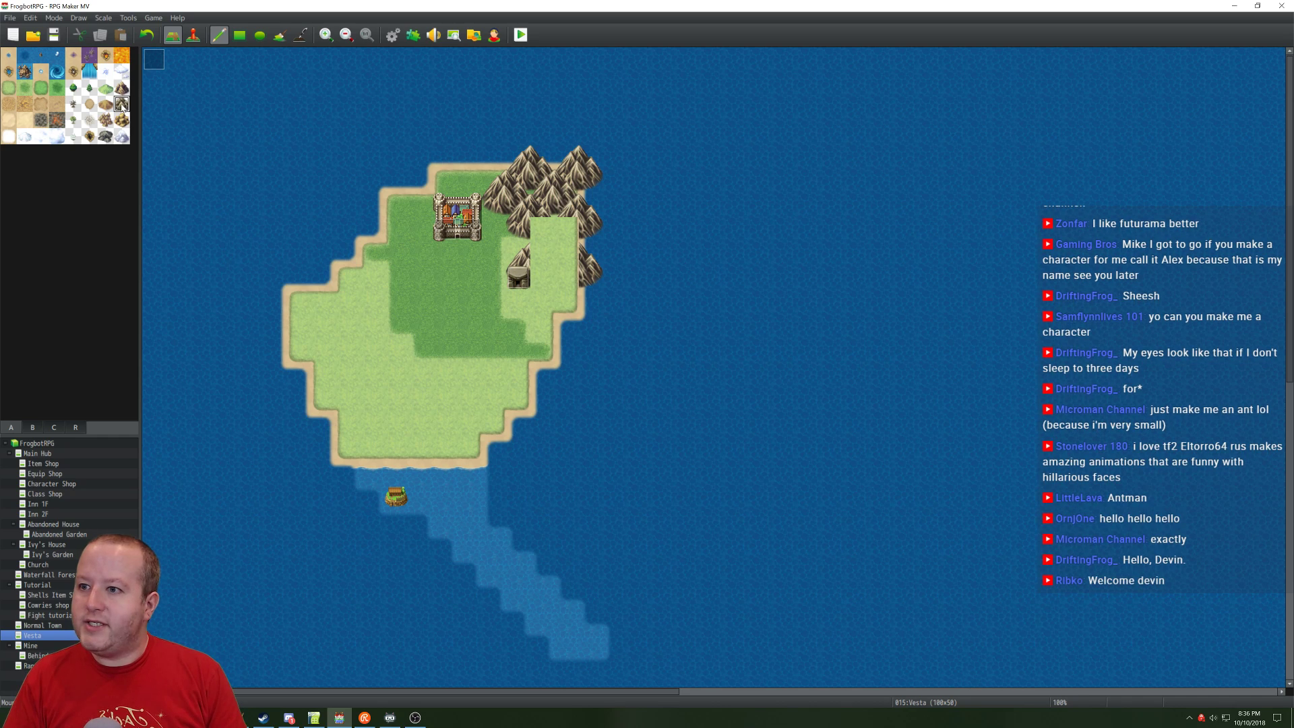
left_click(34, 429)
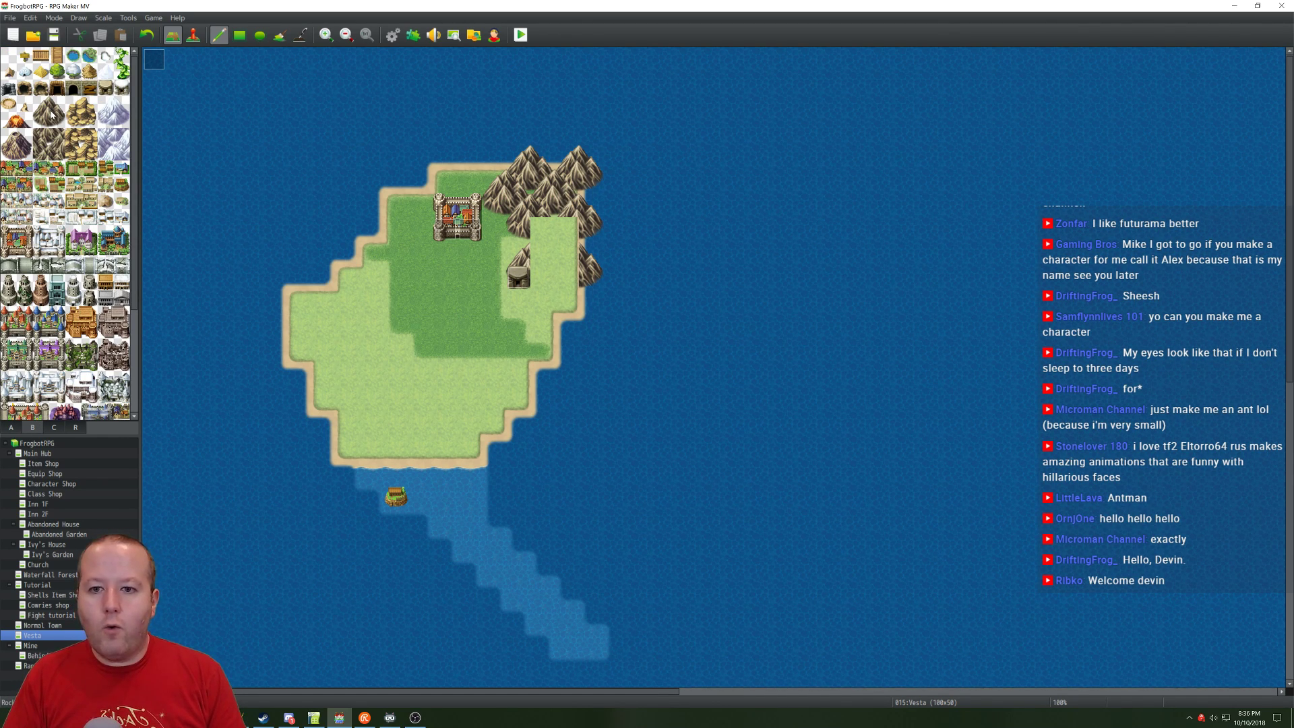
left_click_drag(39, 132, 64, 138)
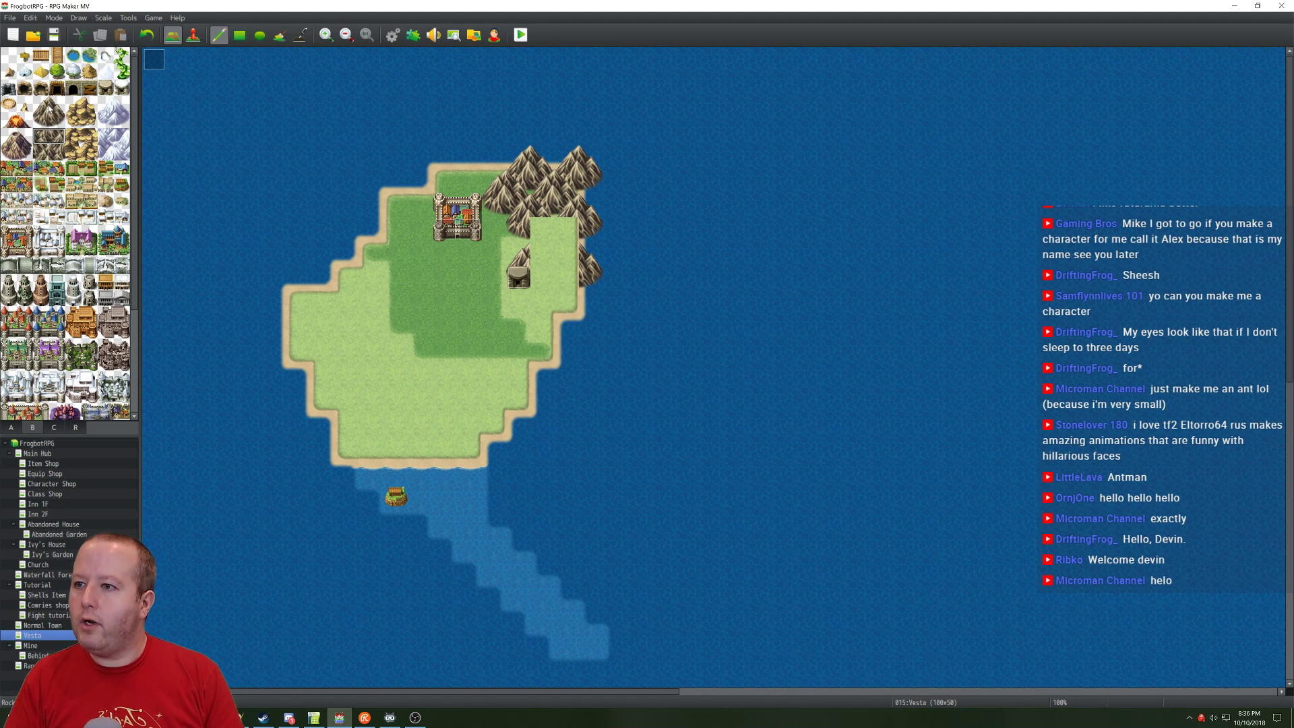
left_click_drag(49, 106, 40, 104)
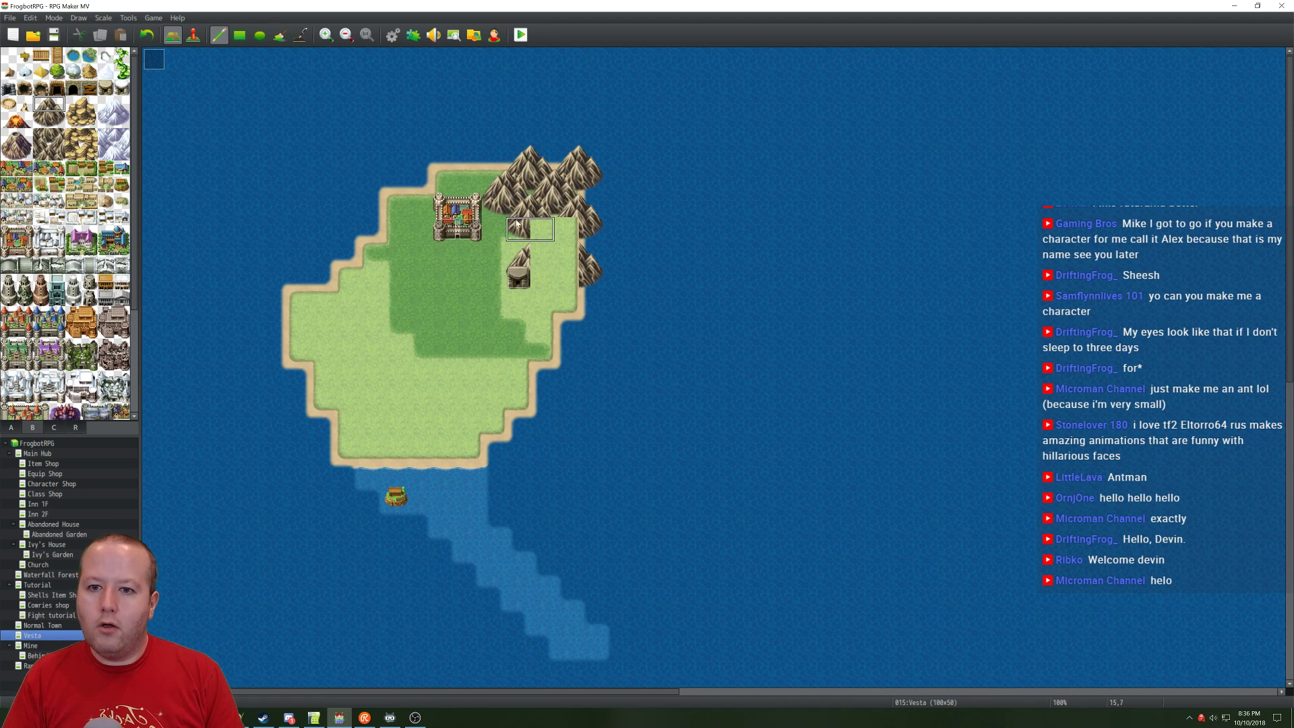
left_click(540, 220)
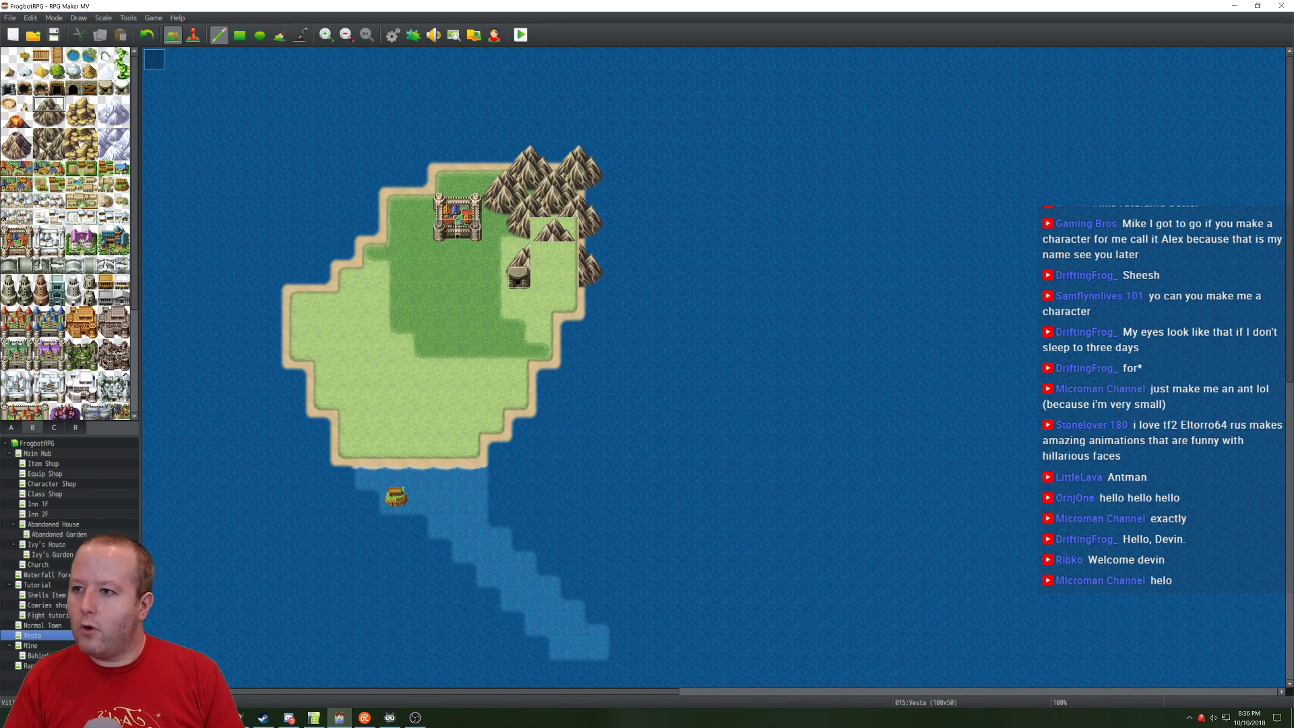
left_click(49, 151)
left_click(554, 236)
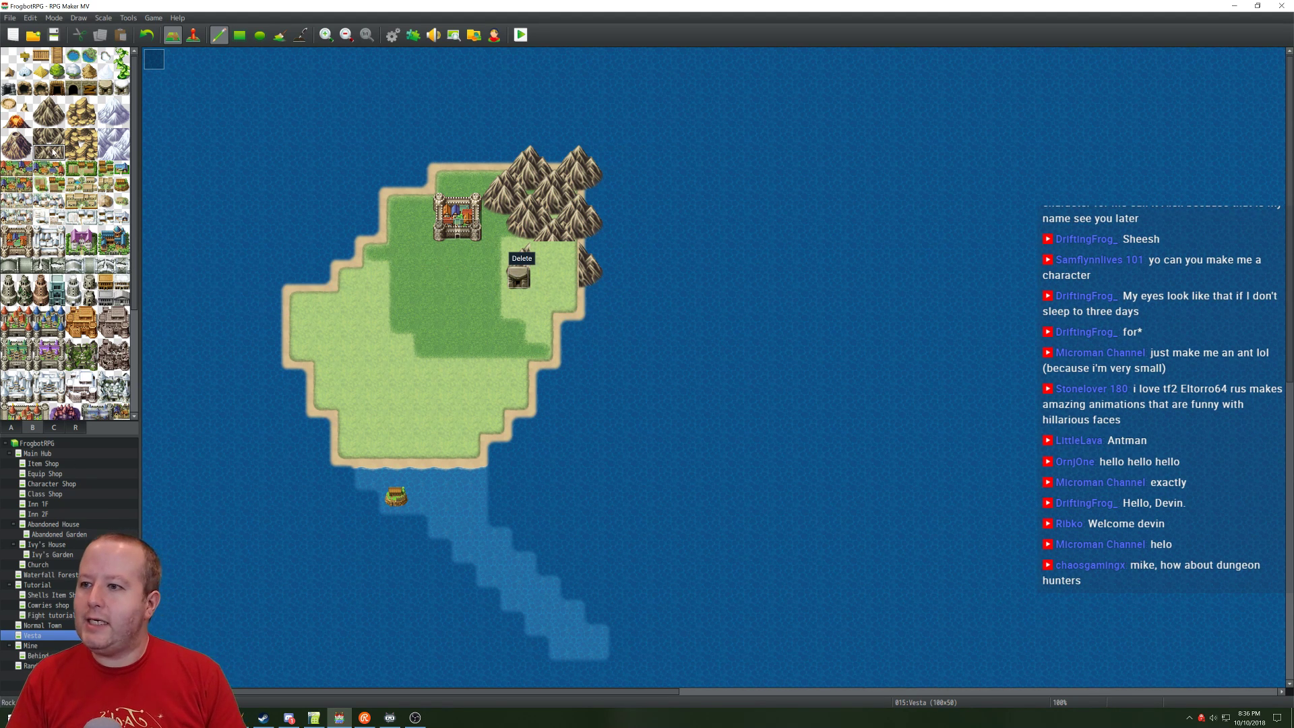
Step: Extend the rocky mountains two rows farther south, joining the range to the mine entrance and leaving grass beneath it
left_click(48, 137)
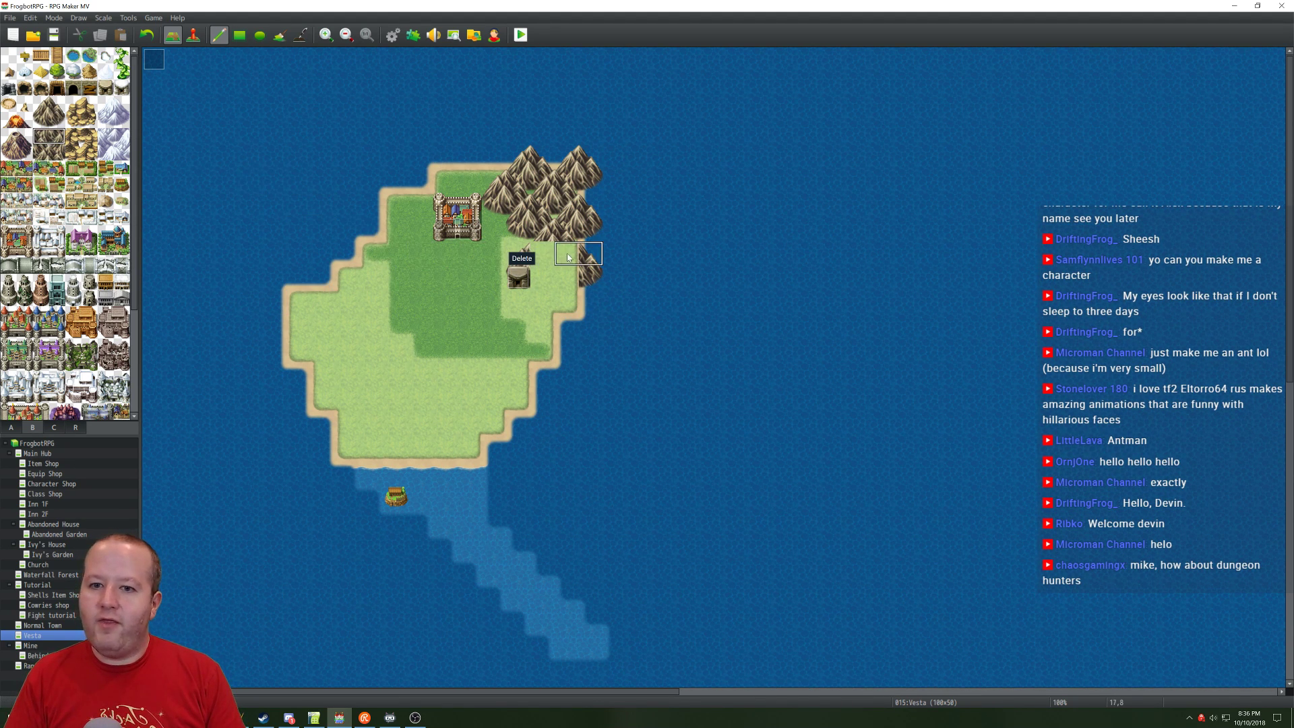
left_click(544, 249)
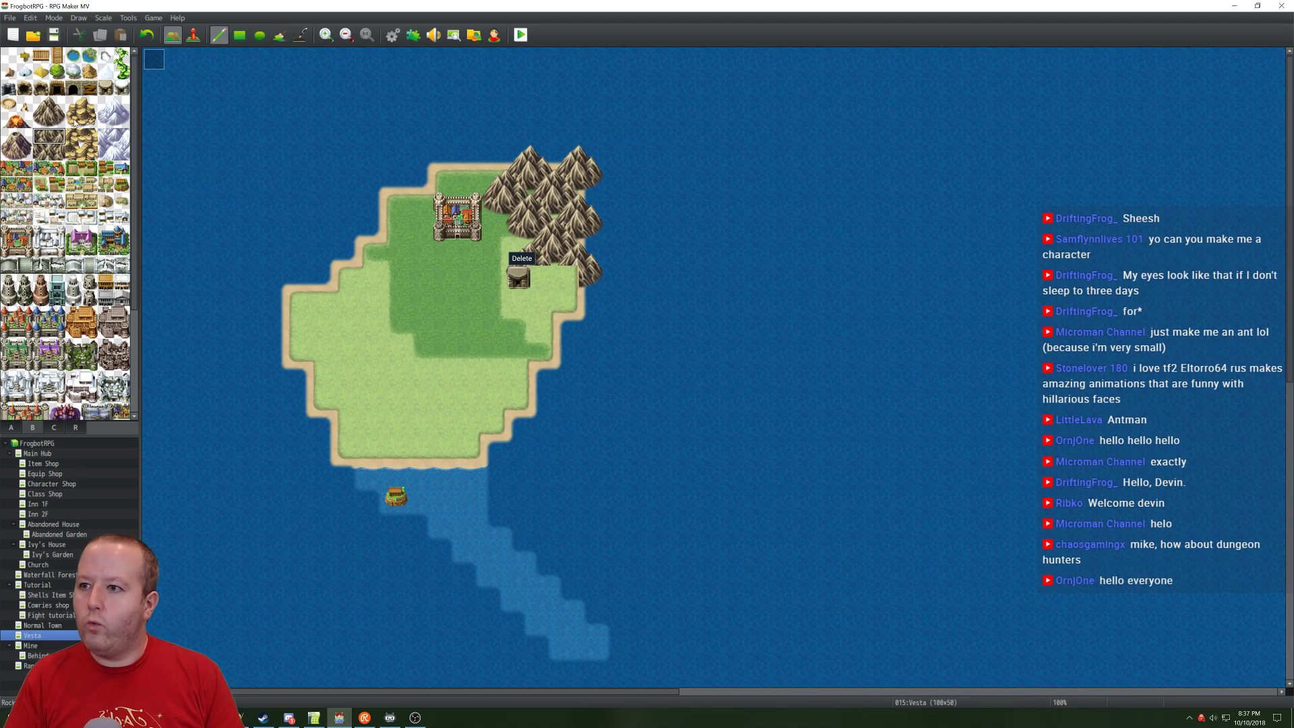
left_click(41, 120)
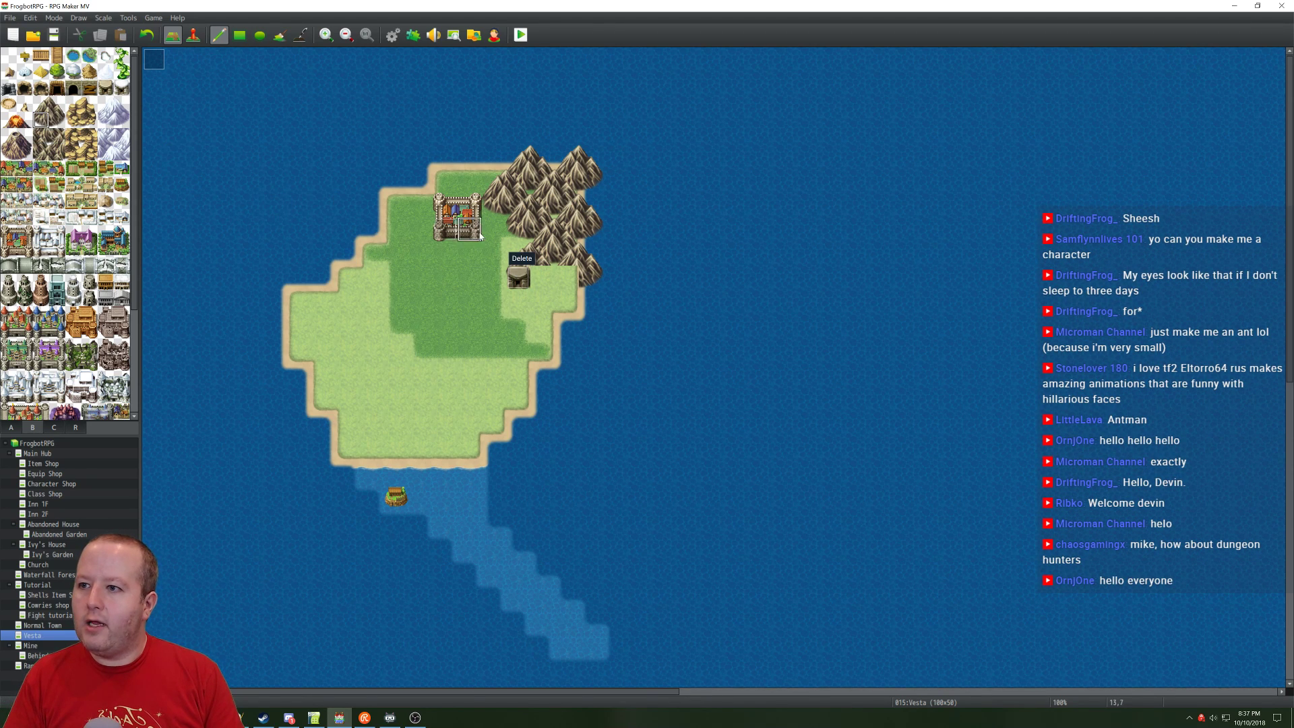
left_click(566, 278)
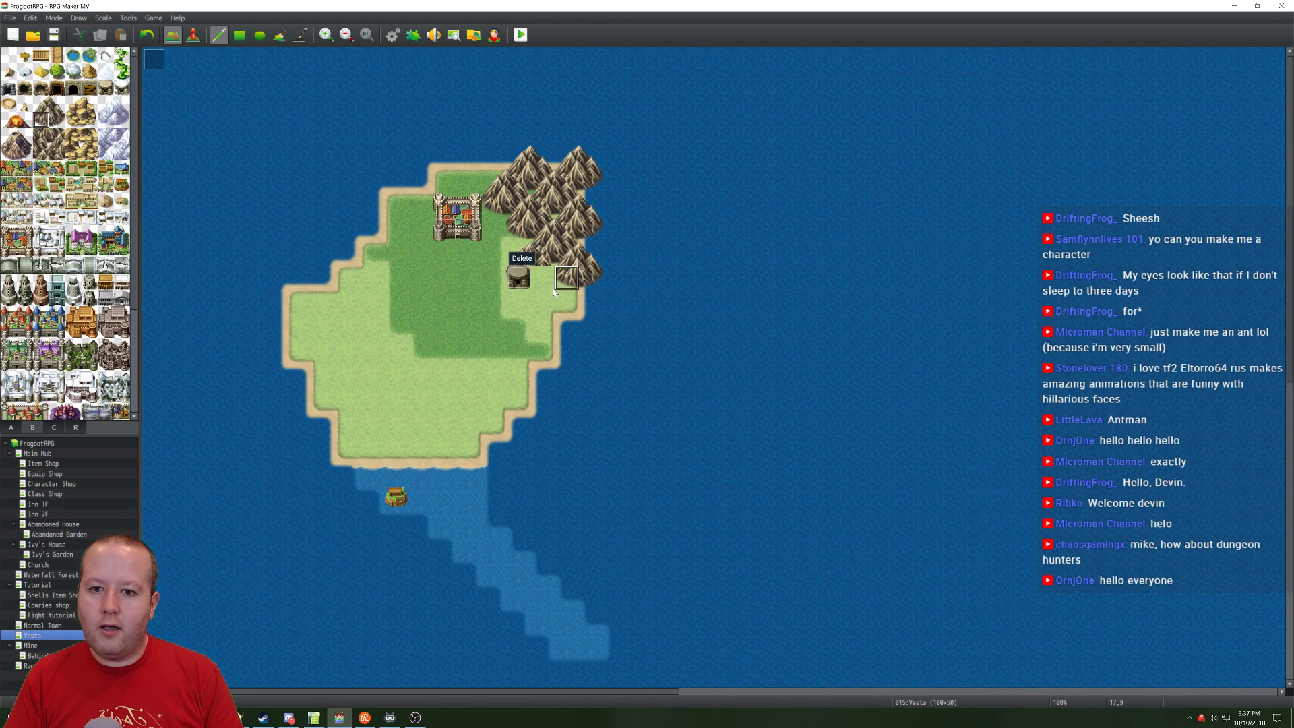
left_click(61, 121)
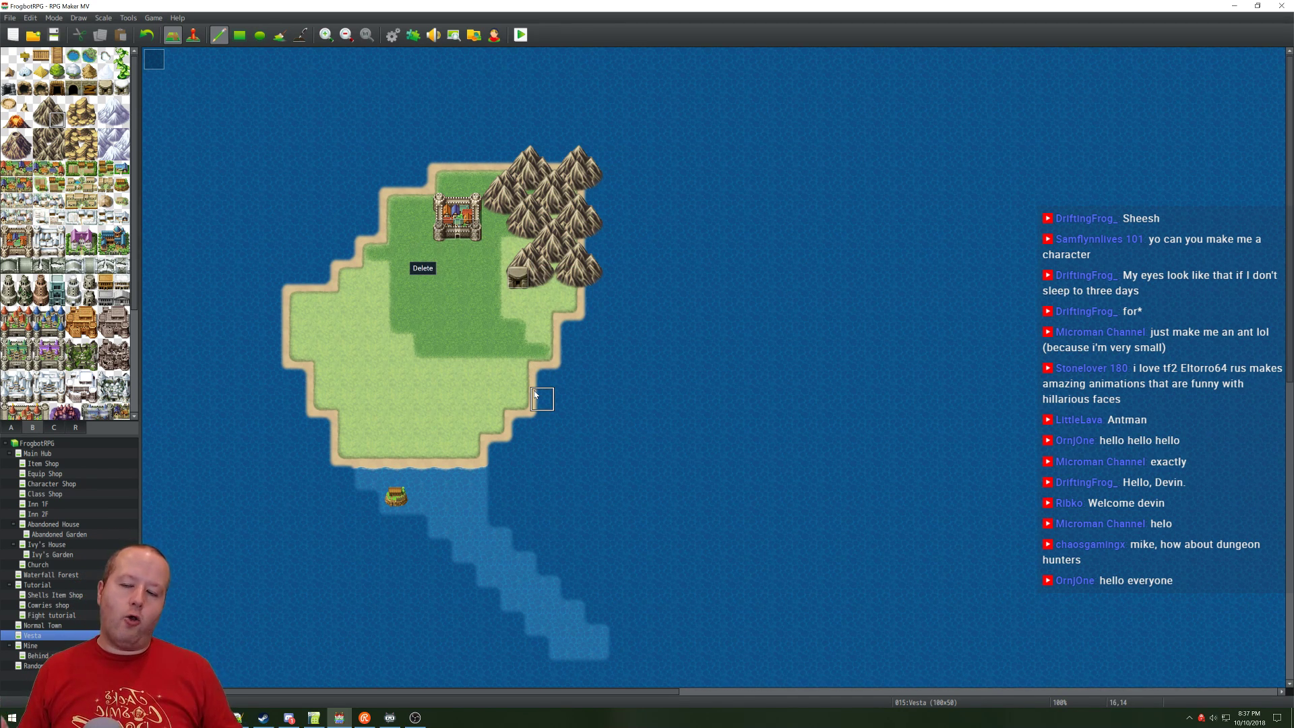
Step: Save and playtest the game, check the edited mountains on the world map through the town's south gate, and close the playtest
left_click(520, 34)
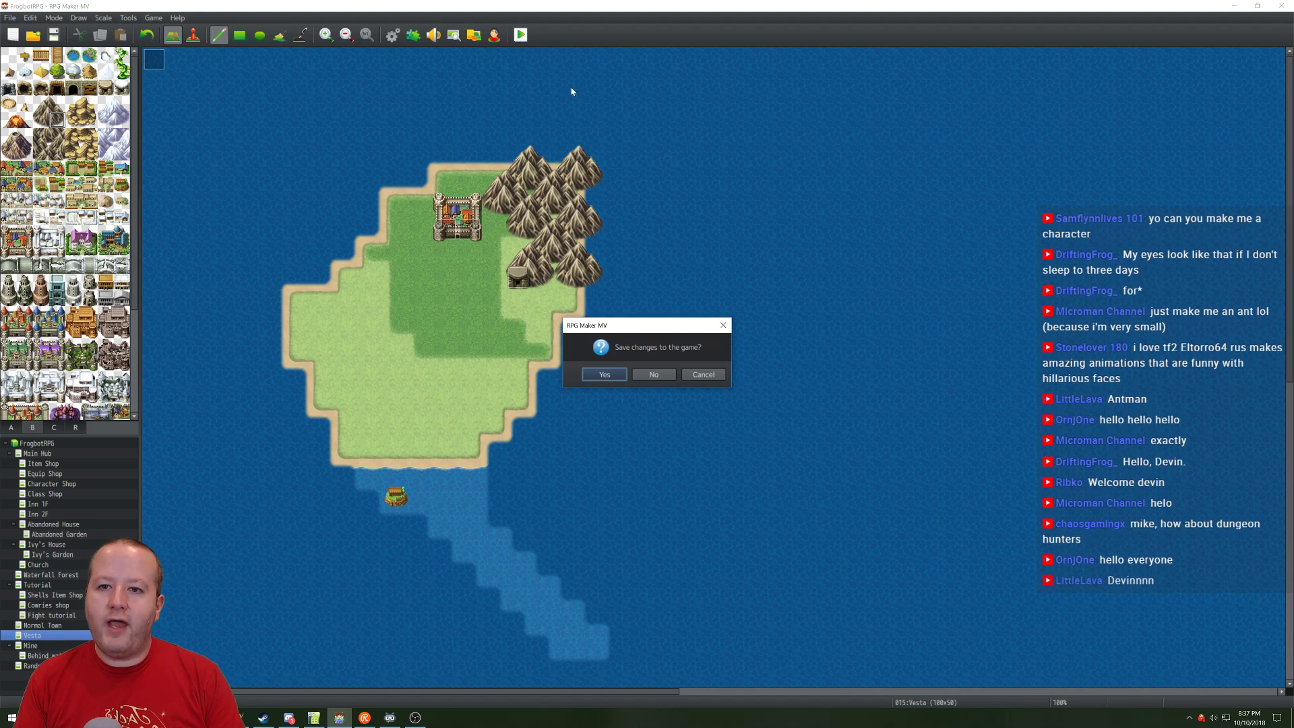
left_click(605, 374)
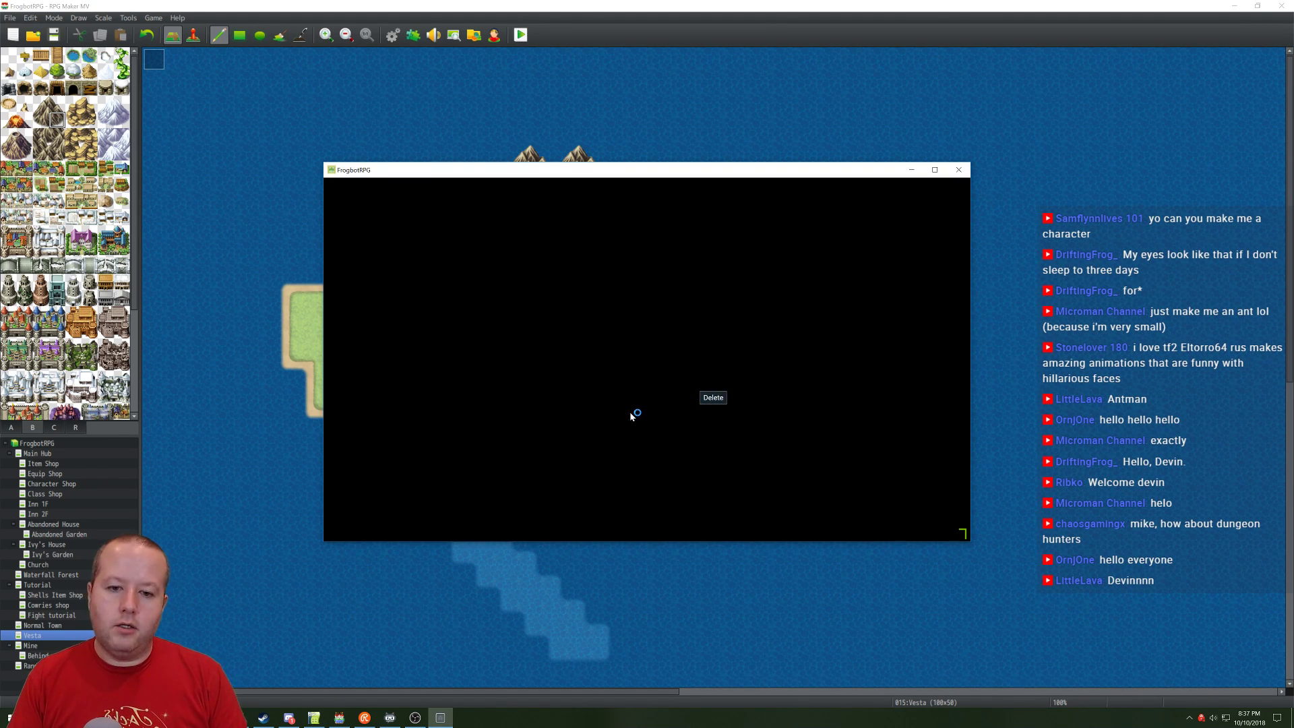
left_click(644, 435)
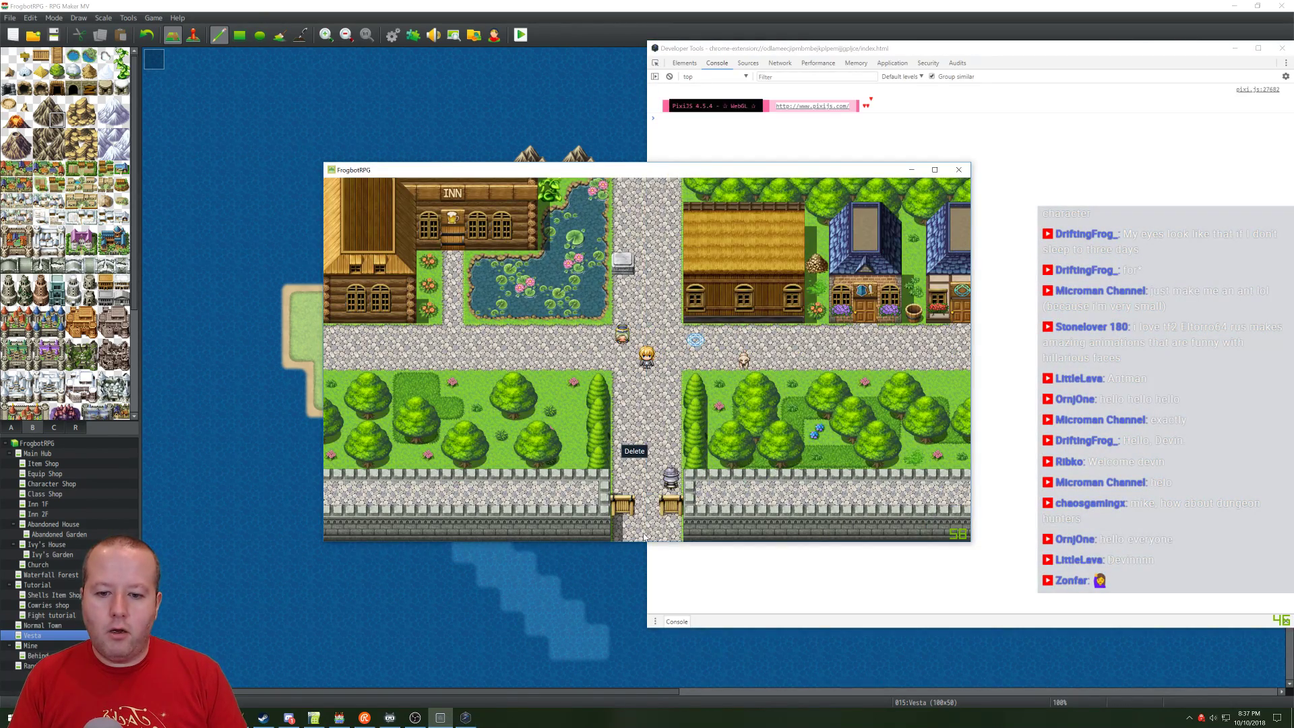
left_click(647, 532)
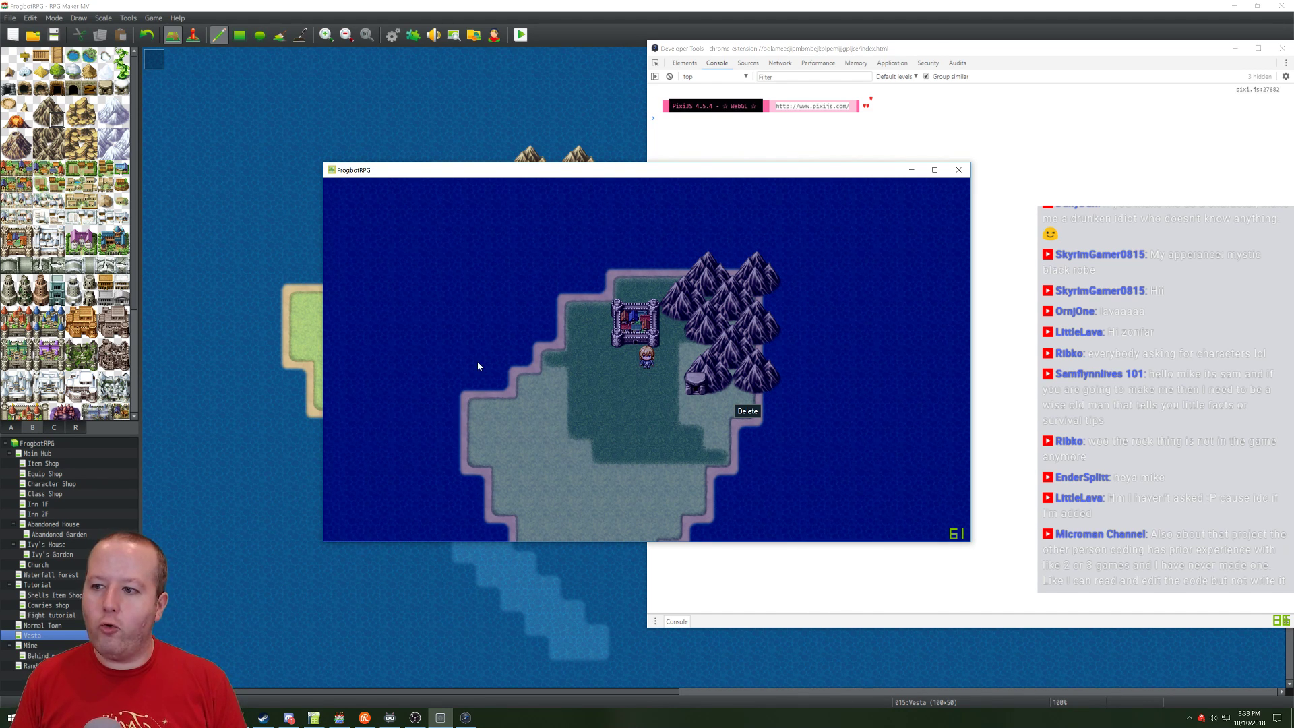
left_click(958, 169)
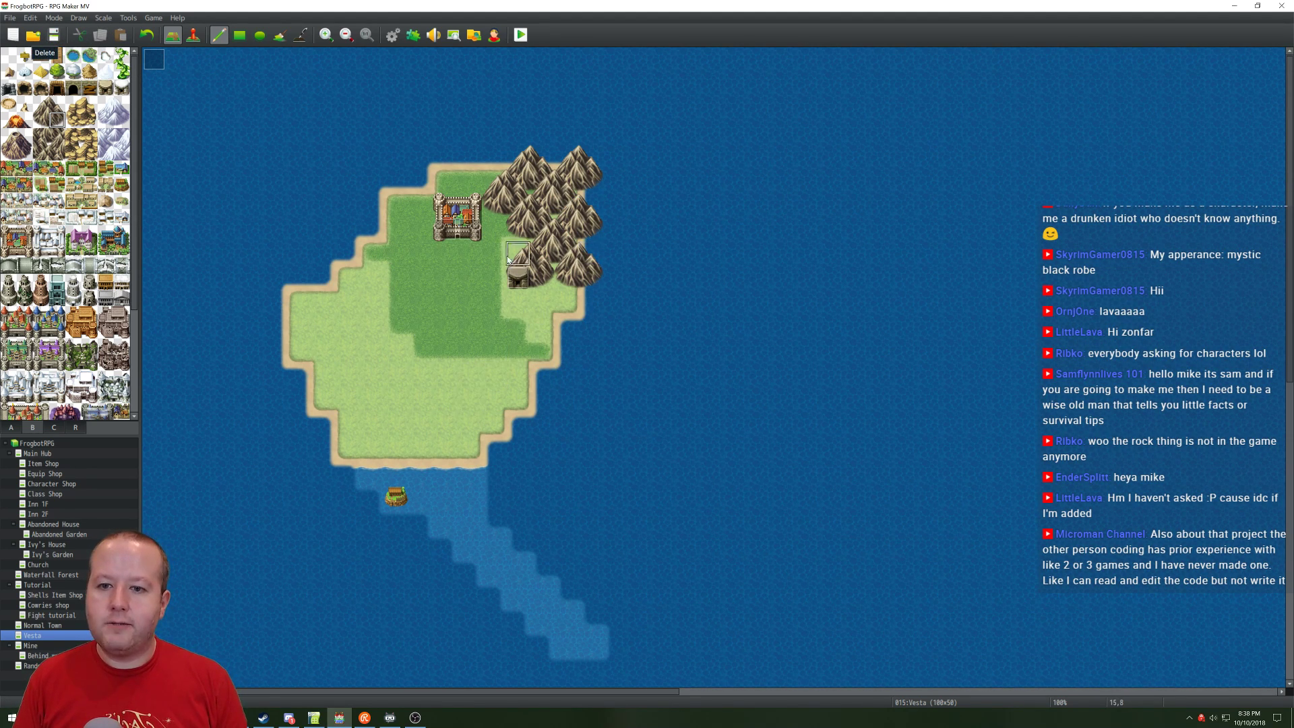
Step: Open the Main Hub map and switch it to event editing
left_click(14, 427)
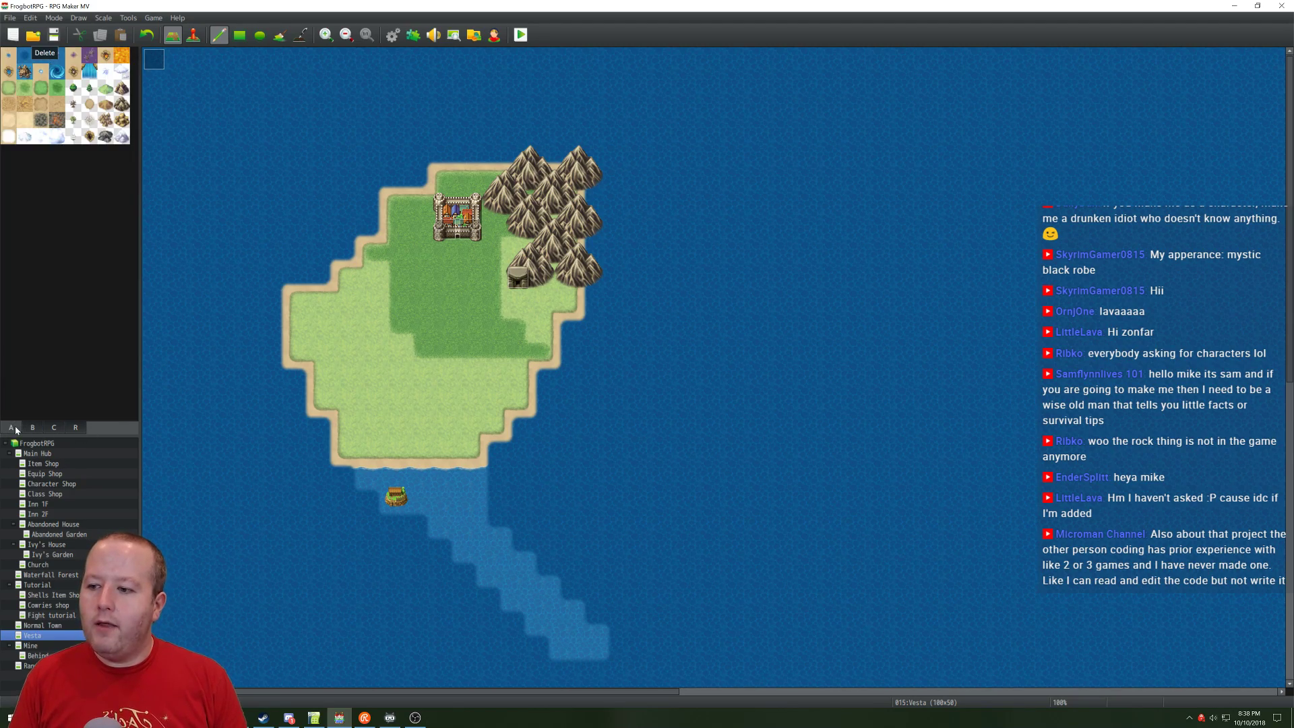
left_click(88, 454)
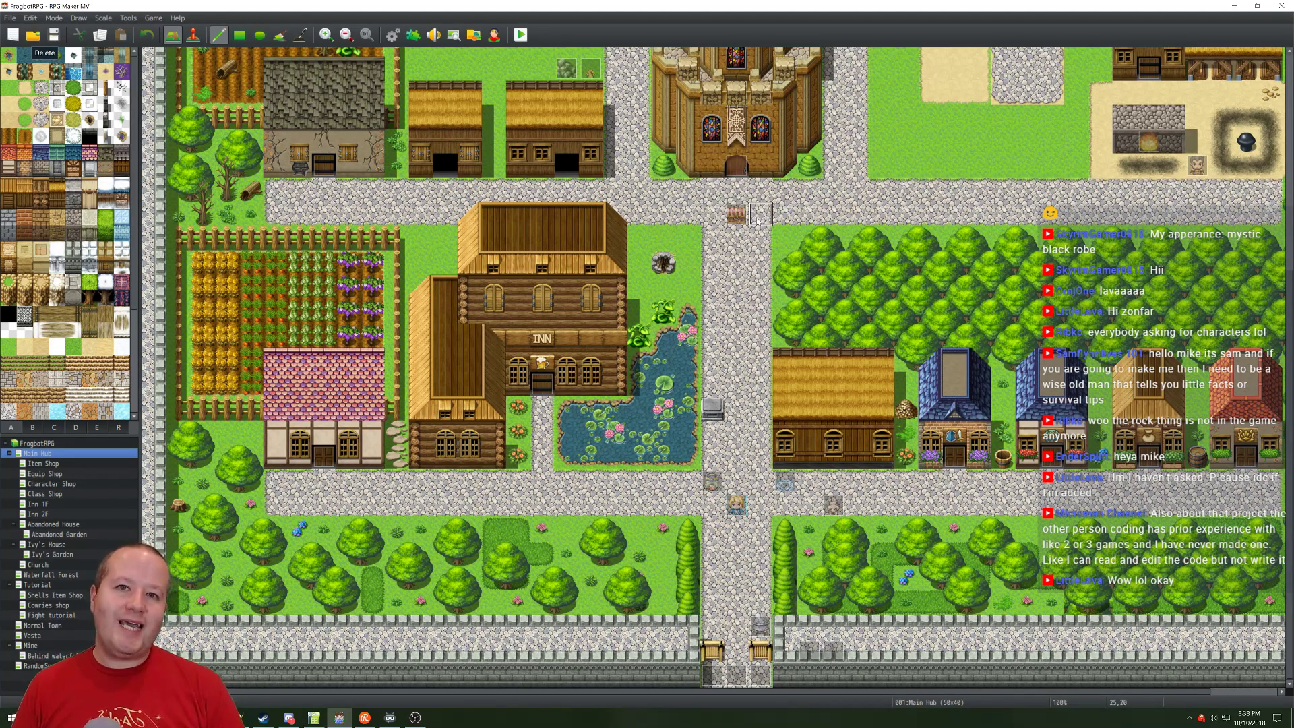
left_click(193, 35)
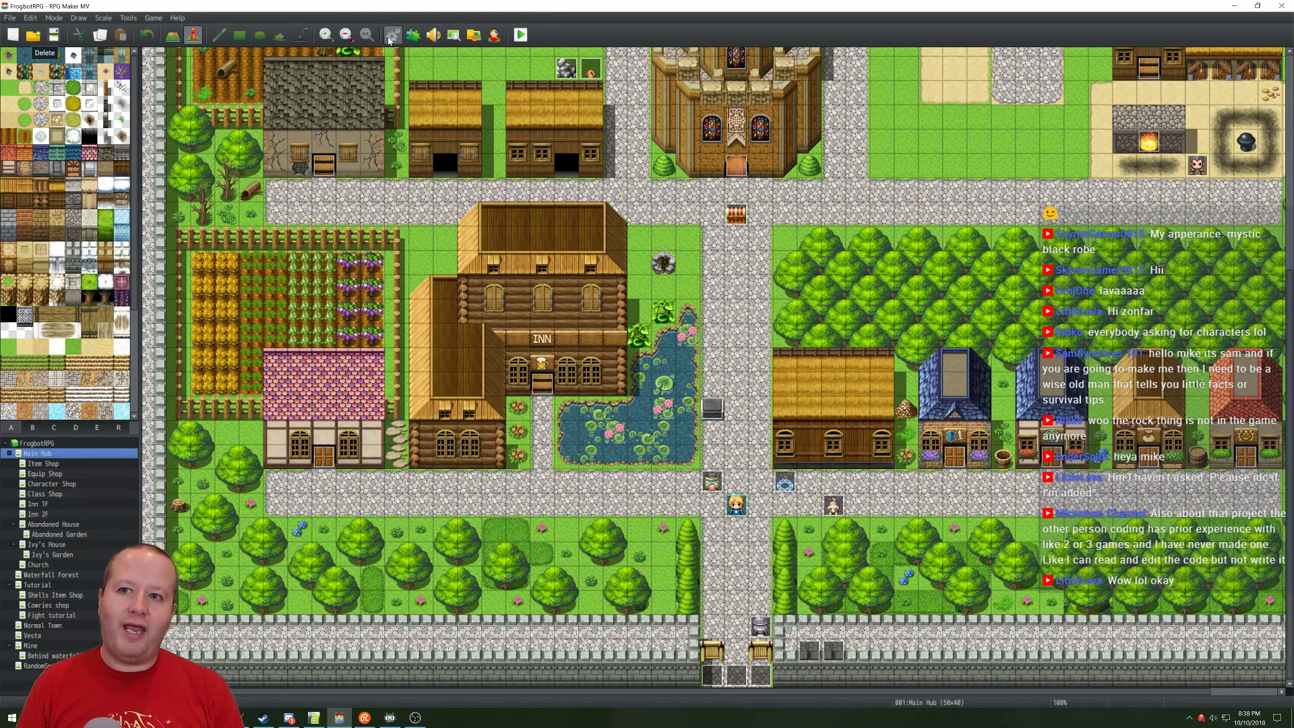
Step: Open the database's common events and examine how the Time System event advances minutes, hours and days
left_click(392, 35)
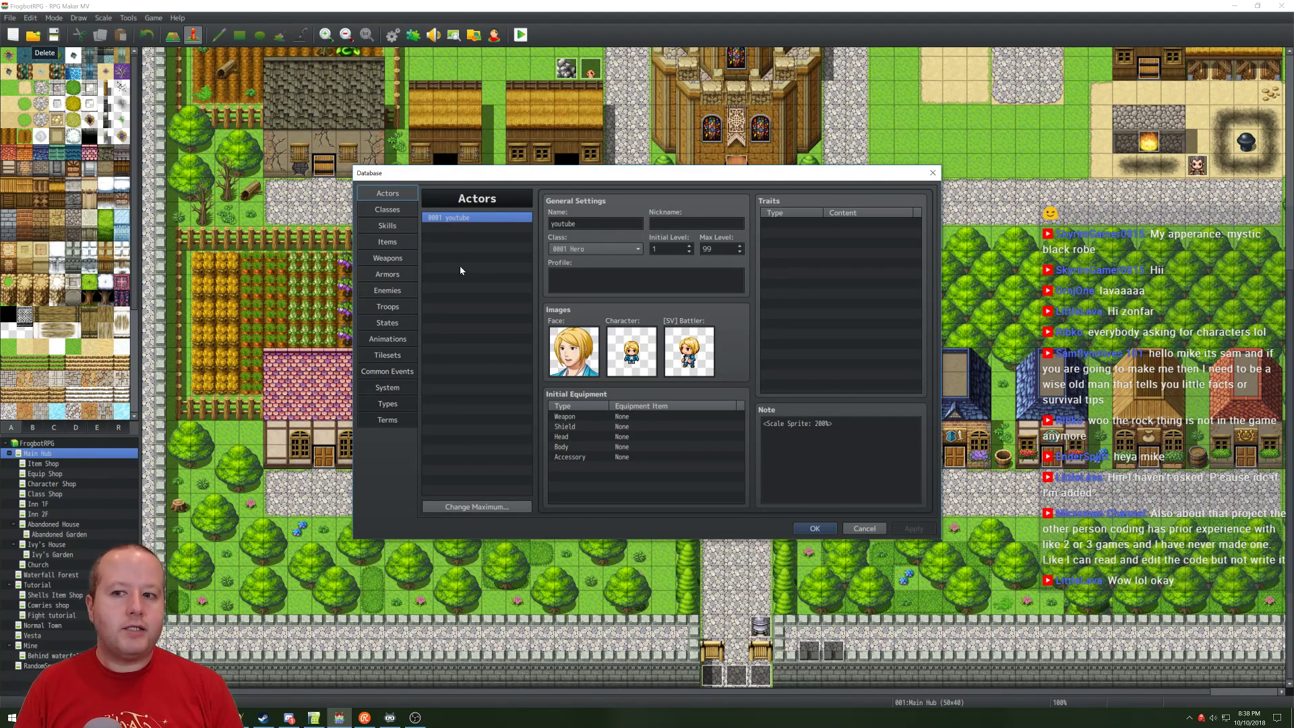
left_click(933, 172)
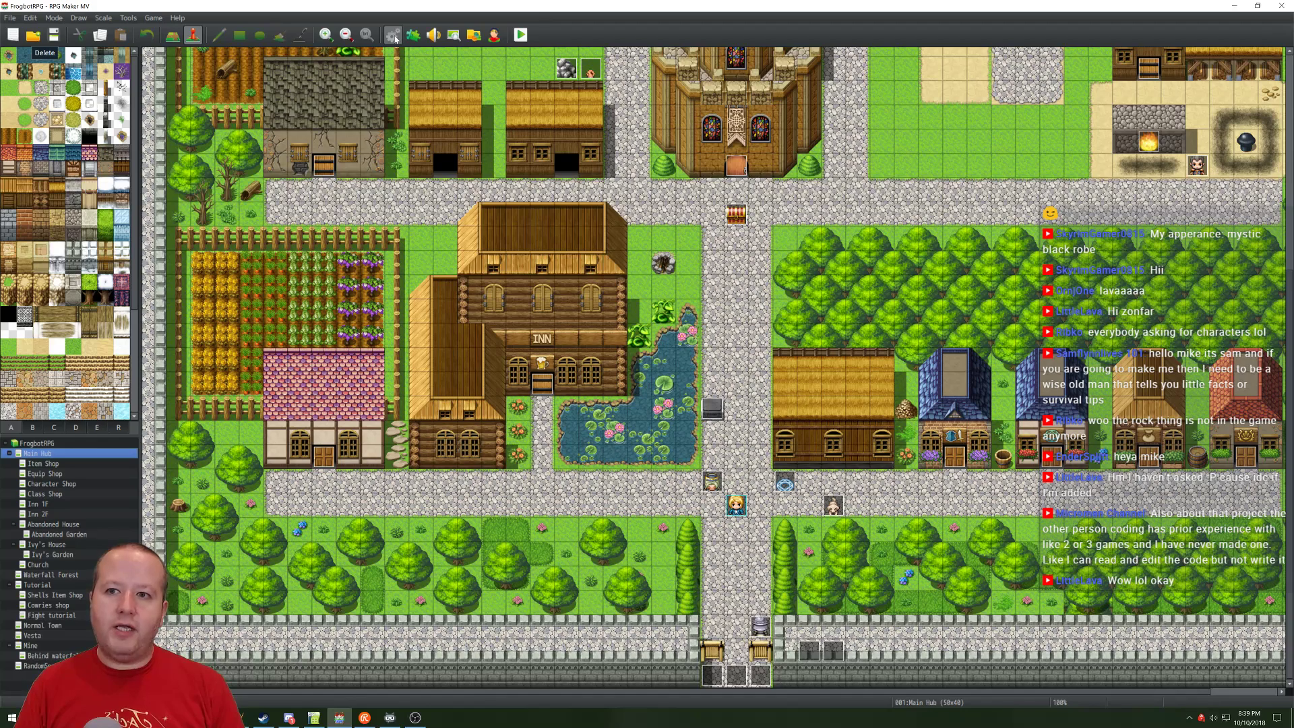
left_click(394, 37)
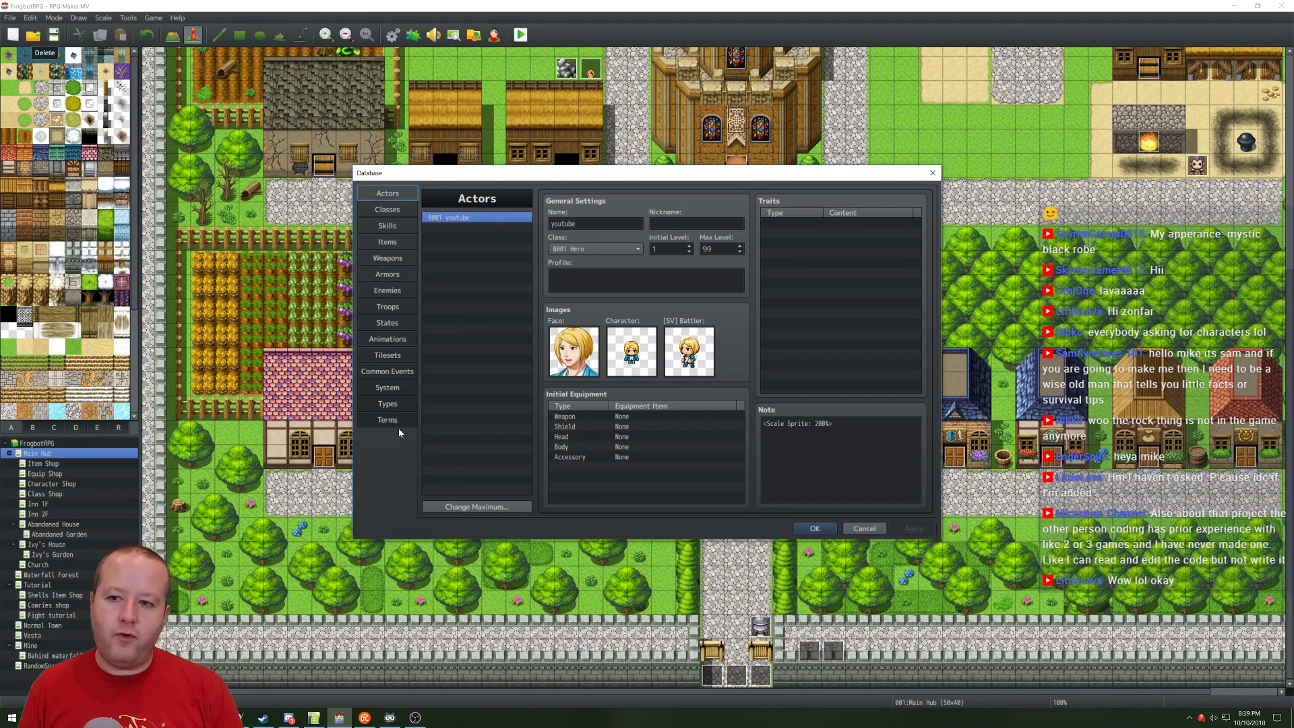
left_click(405, 374)
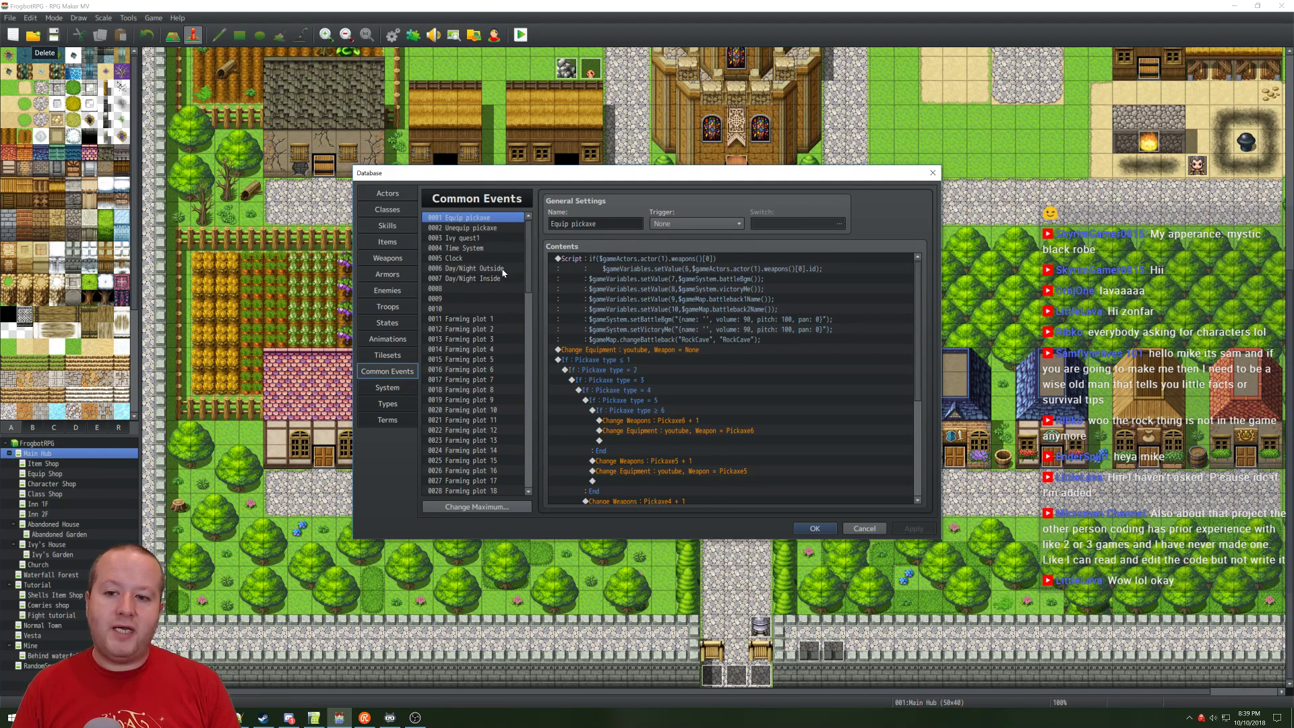
left_click(479, 248)
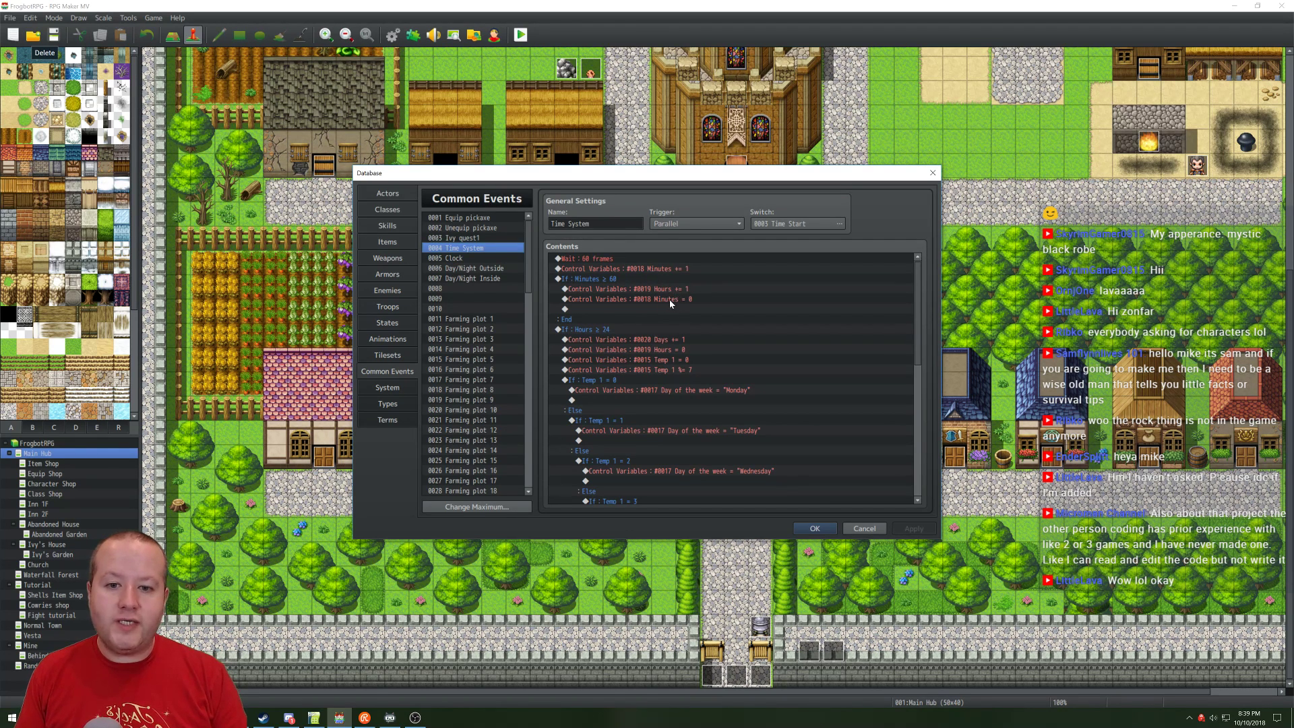
scroll(727, 290, "down", 2)
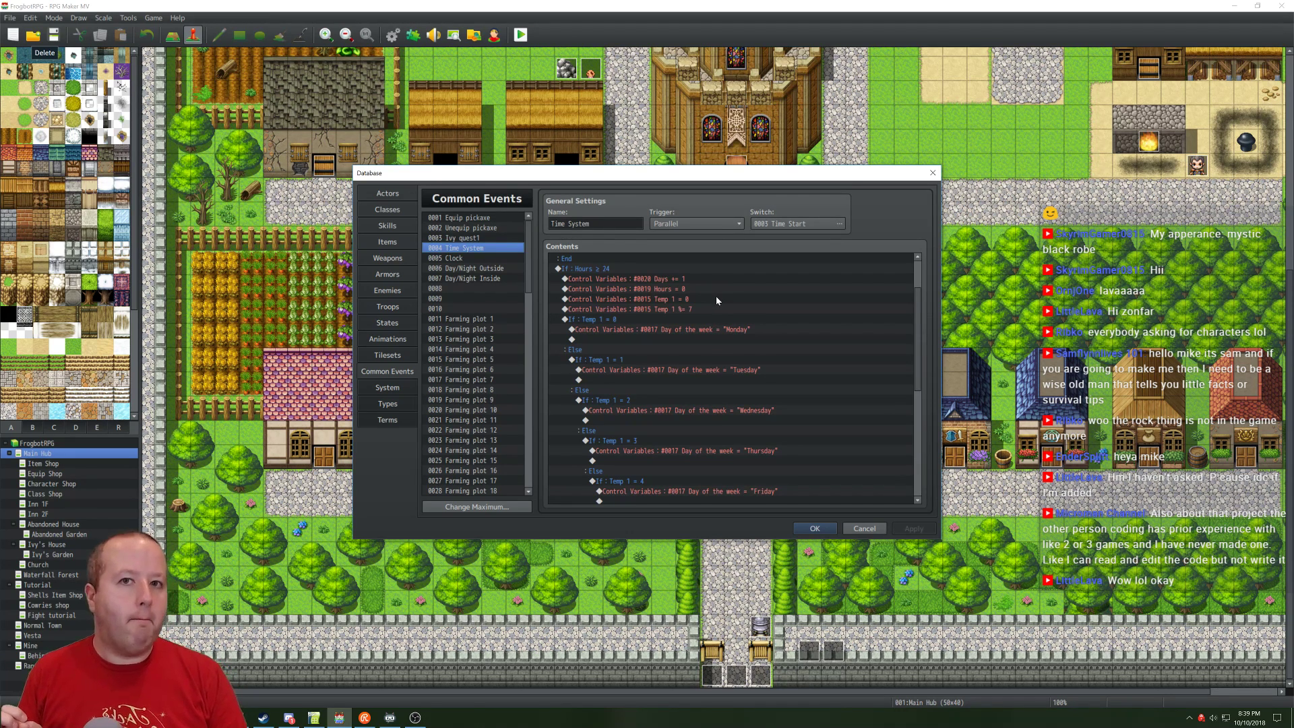
left_click(674, 312)
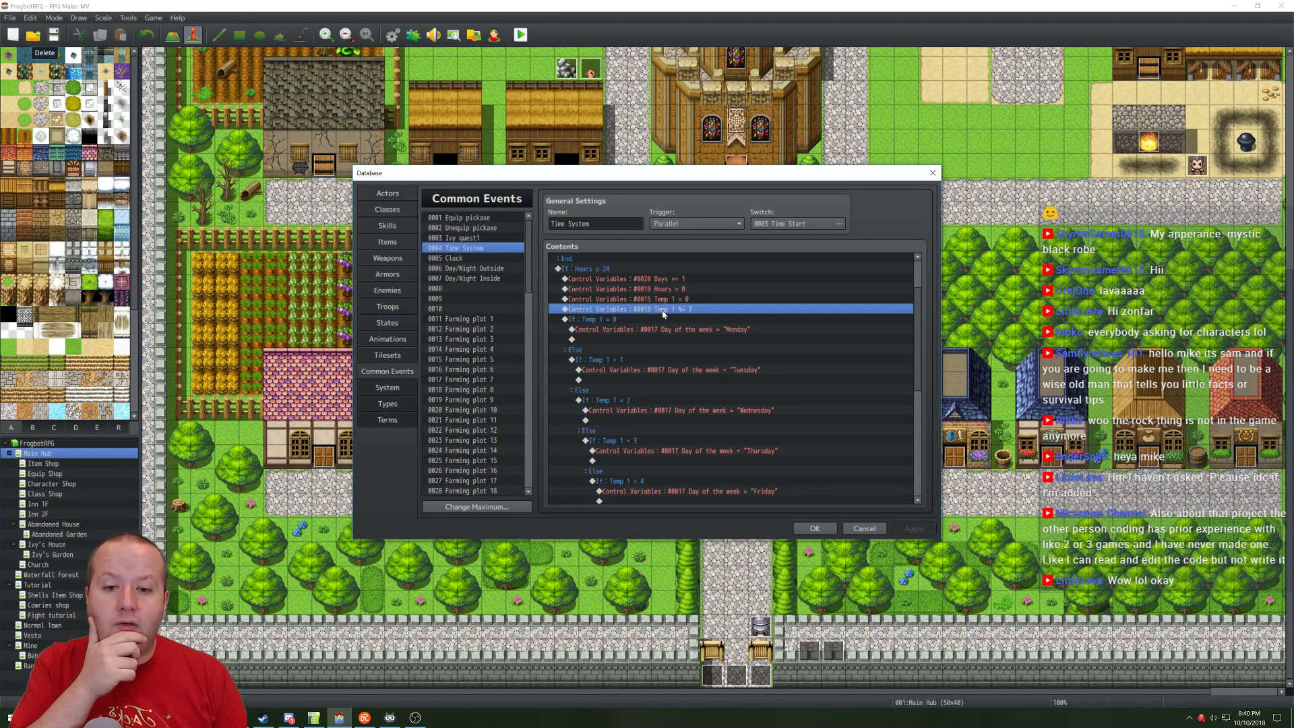
key("Insert")
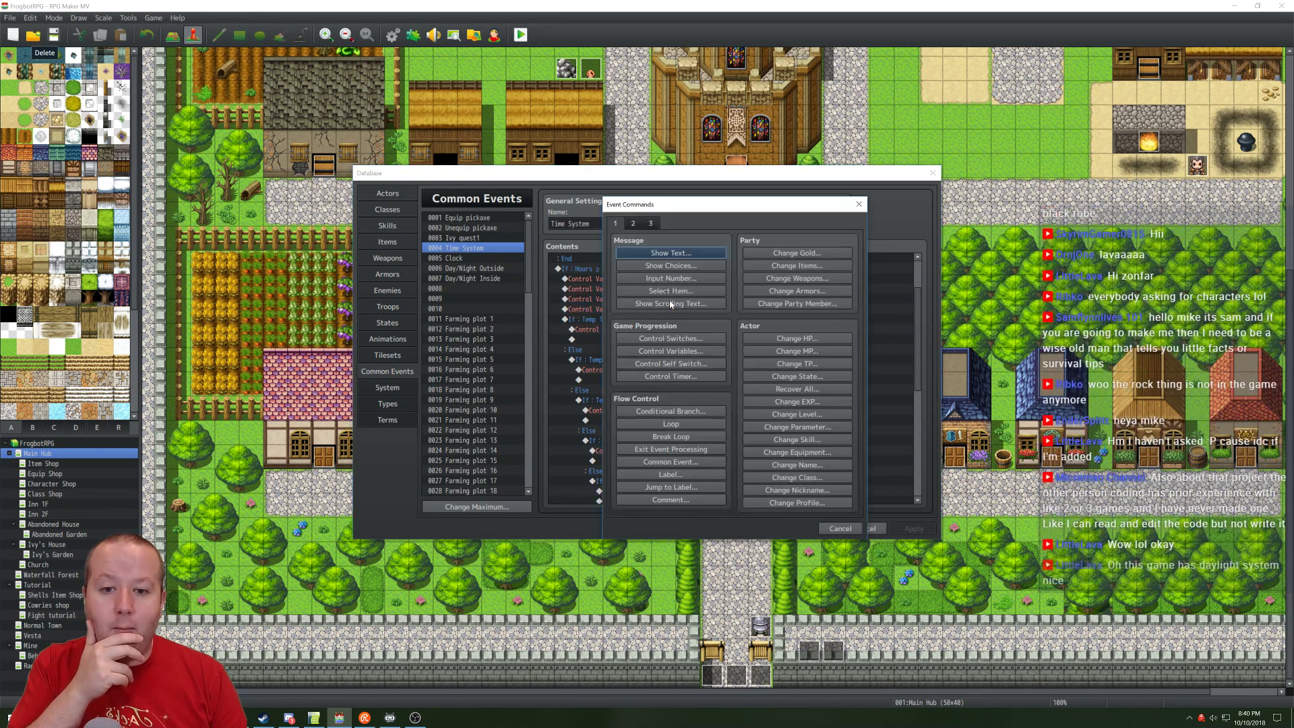
left_click(858, 205)
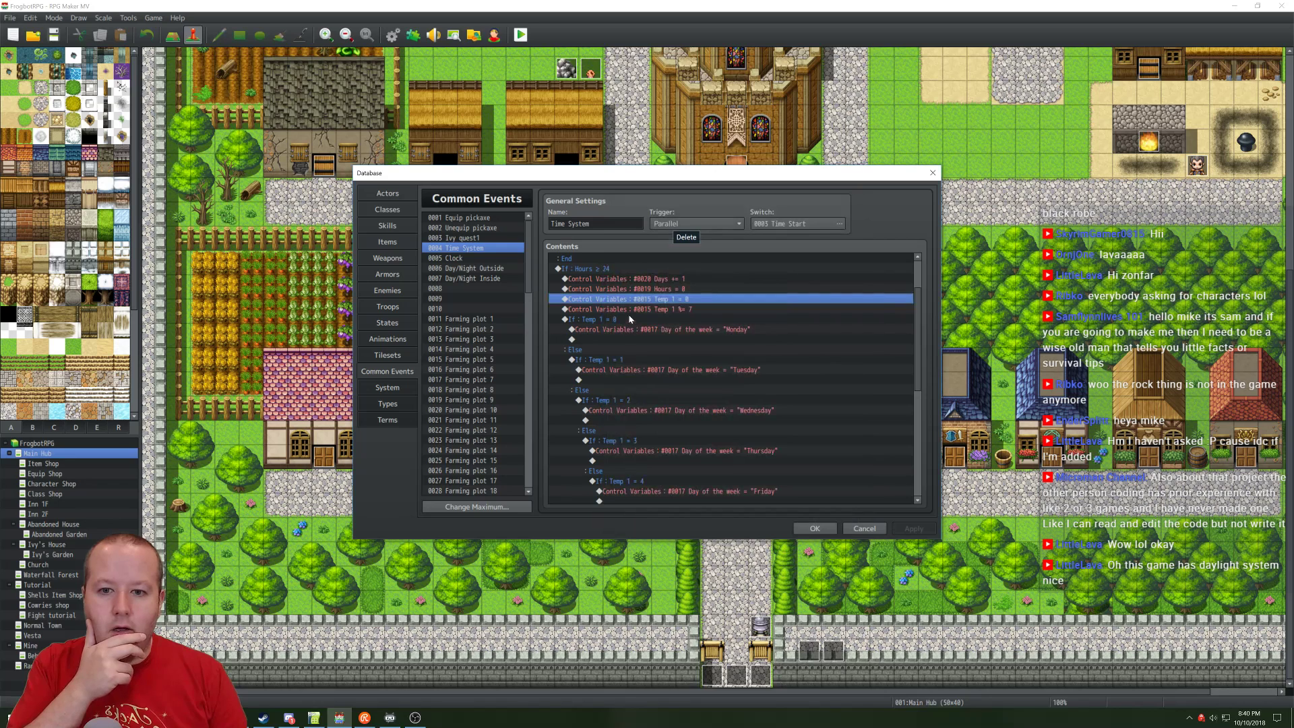
Step: Edit the Time System command that sets Temp 1 to 0 so it takes its value from the variable 0020 Days
right_click(666, 303)
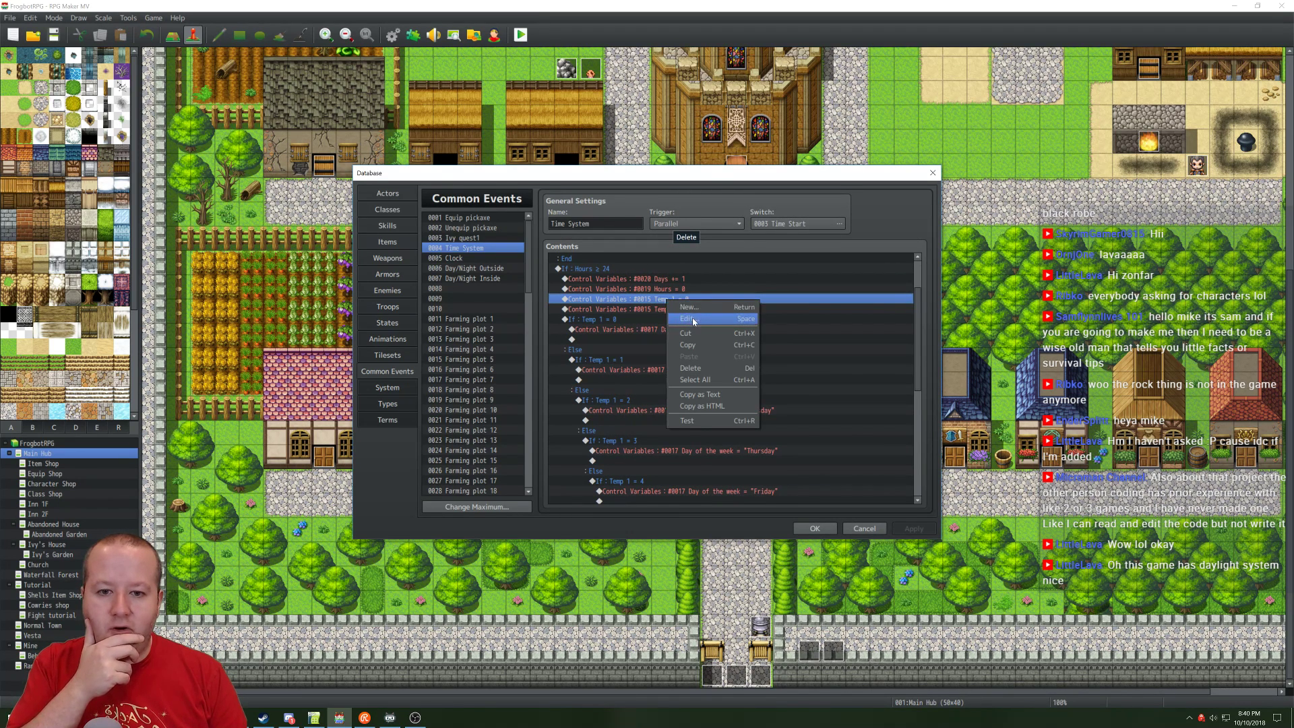
left_click(687, 319)
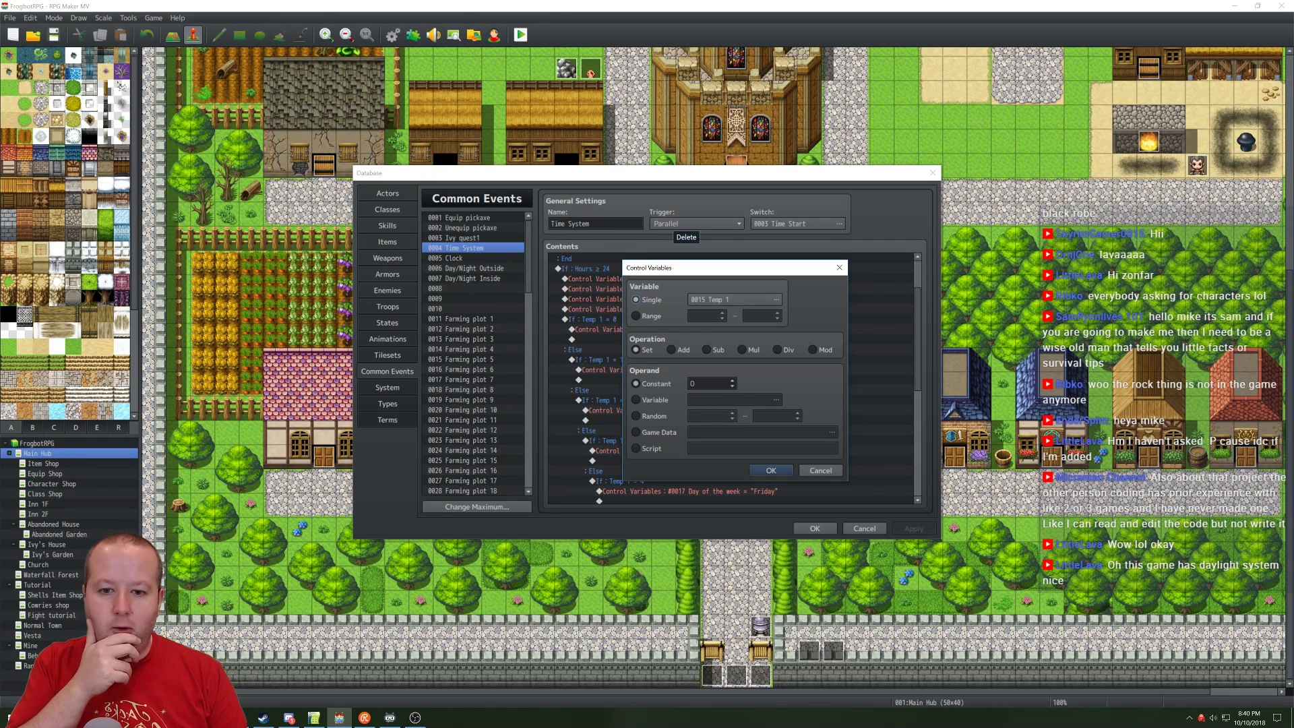
left_click(635, 399)
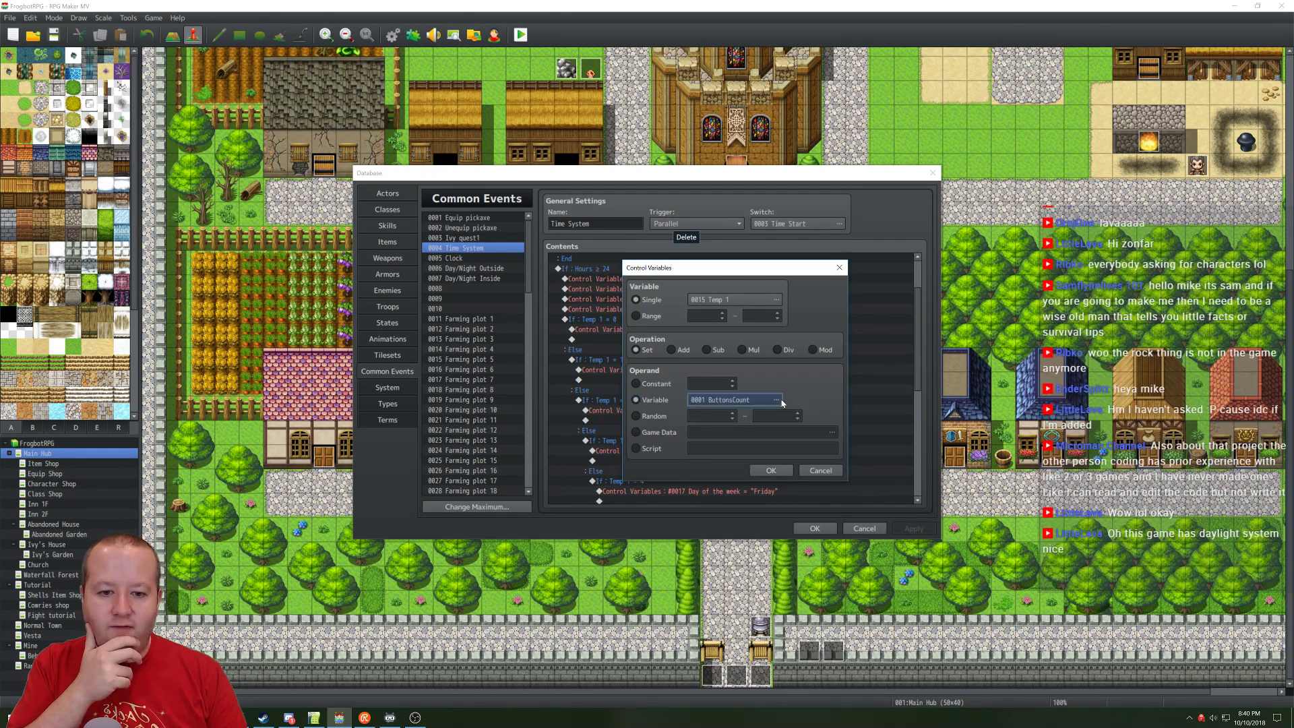
left_click(776, 399)
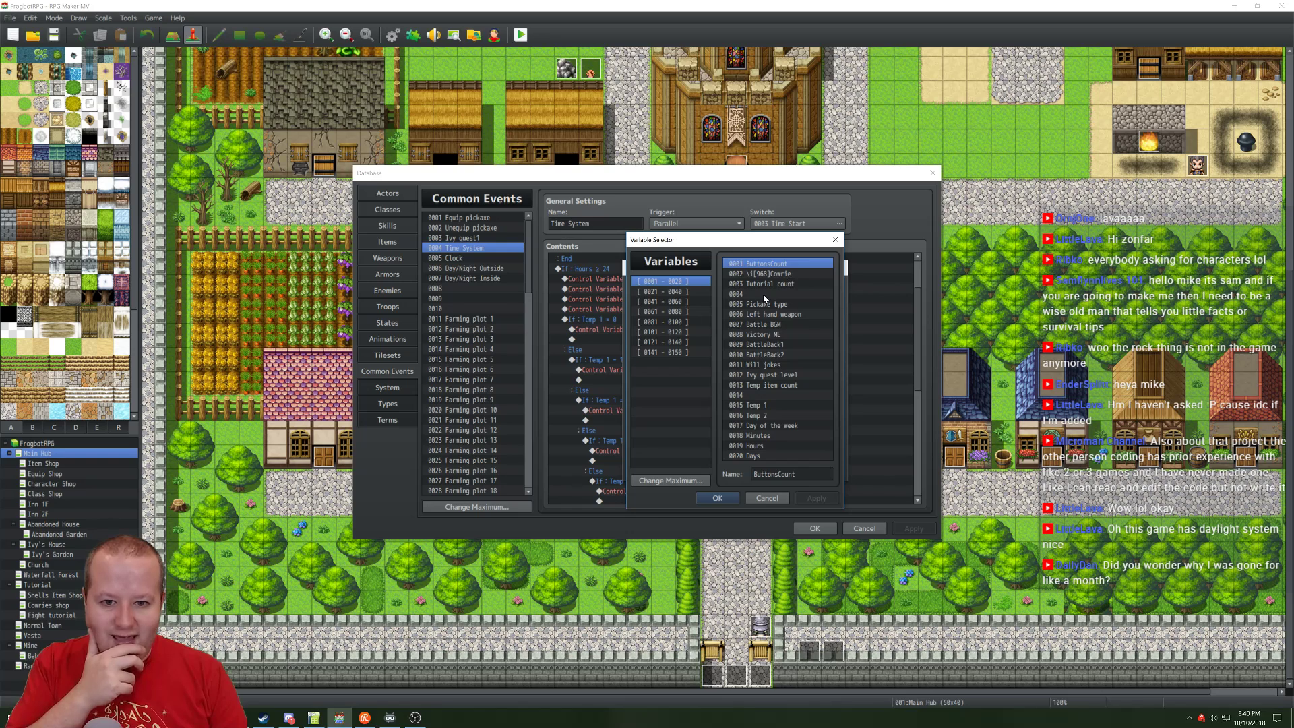
double_click(755, 457)
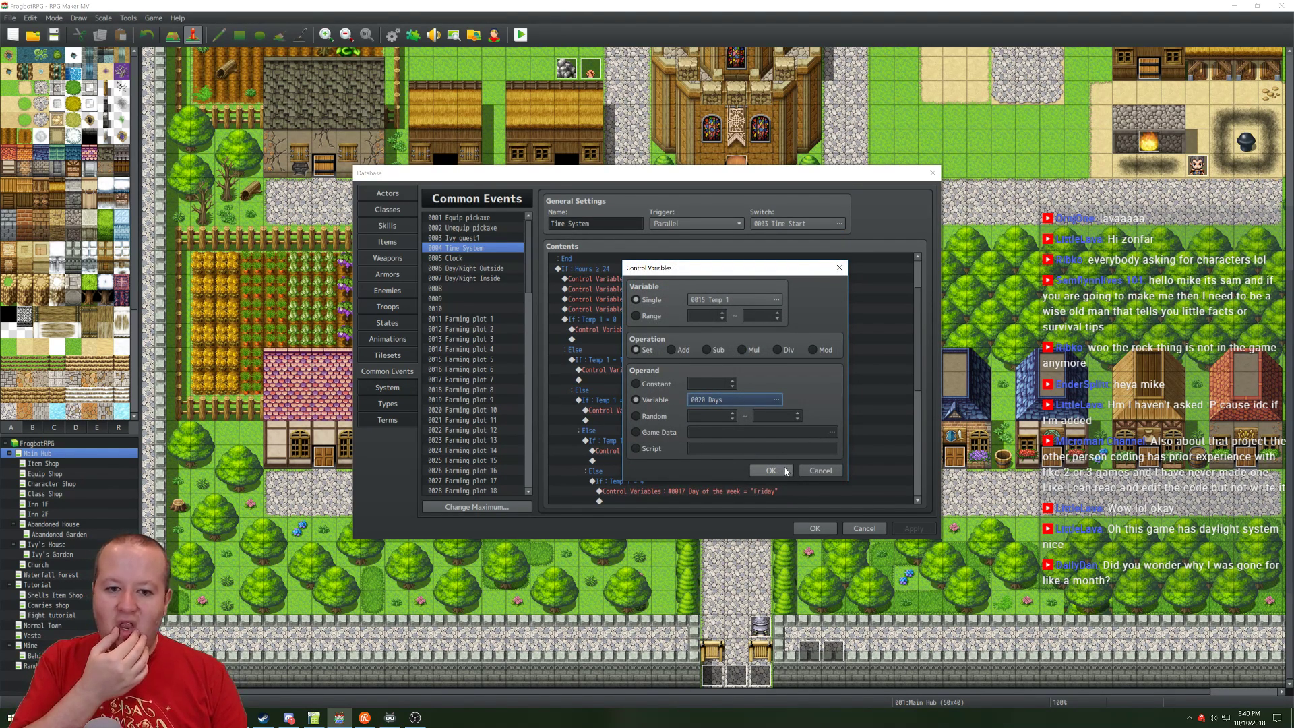
left_click(785, 470)
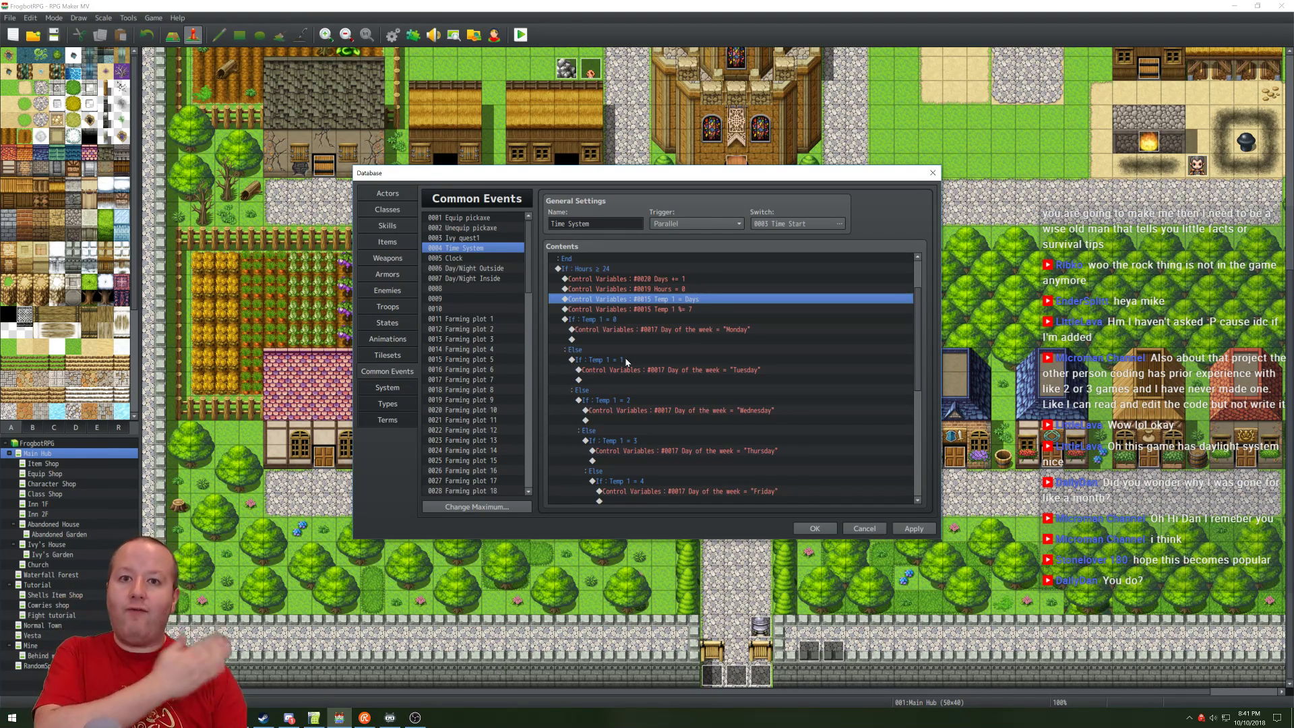
Step: Review the weekday branches of the Time System event, then apply the database changes and close the database
scroll(678, 374, "down", 6)
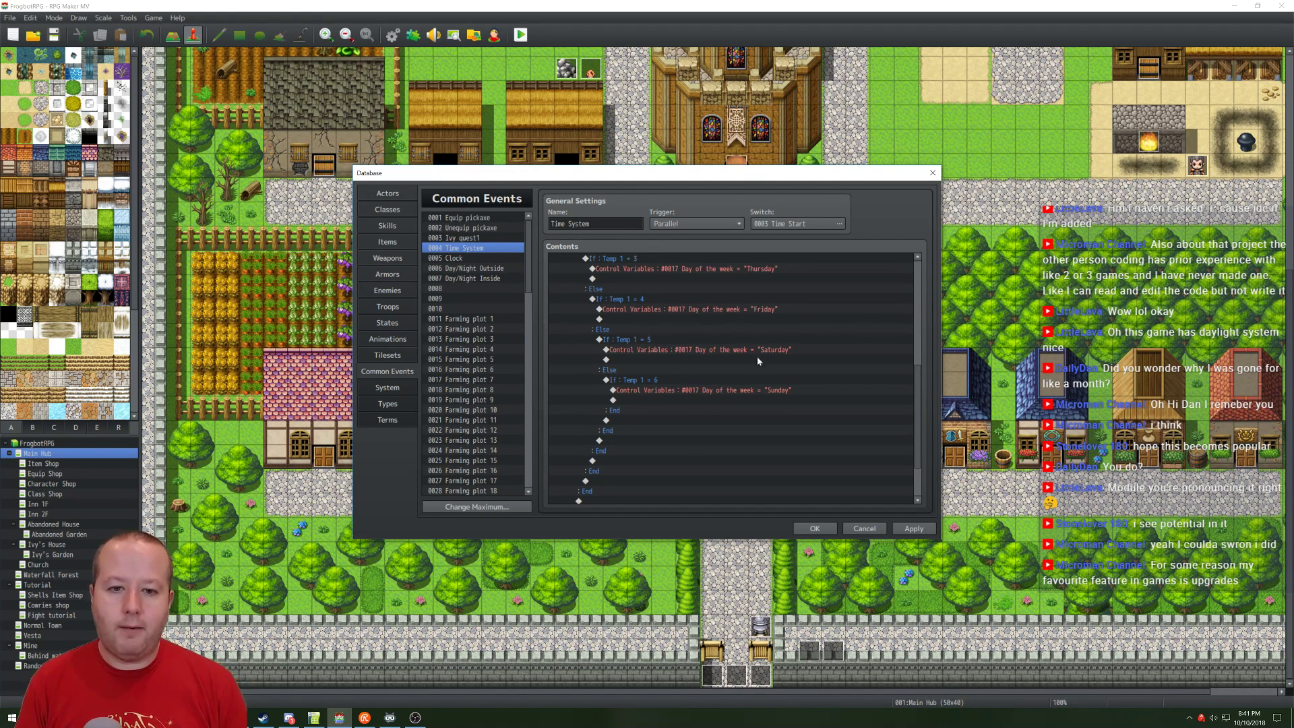
scroll(748, 377, "up", 3)
scroll(747, 374, "up", 4)
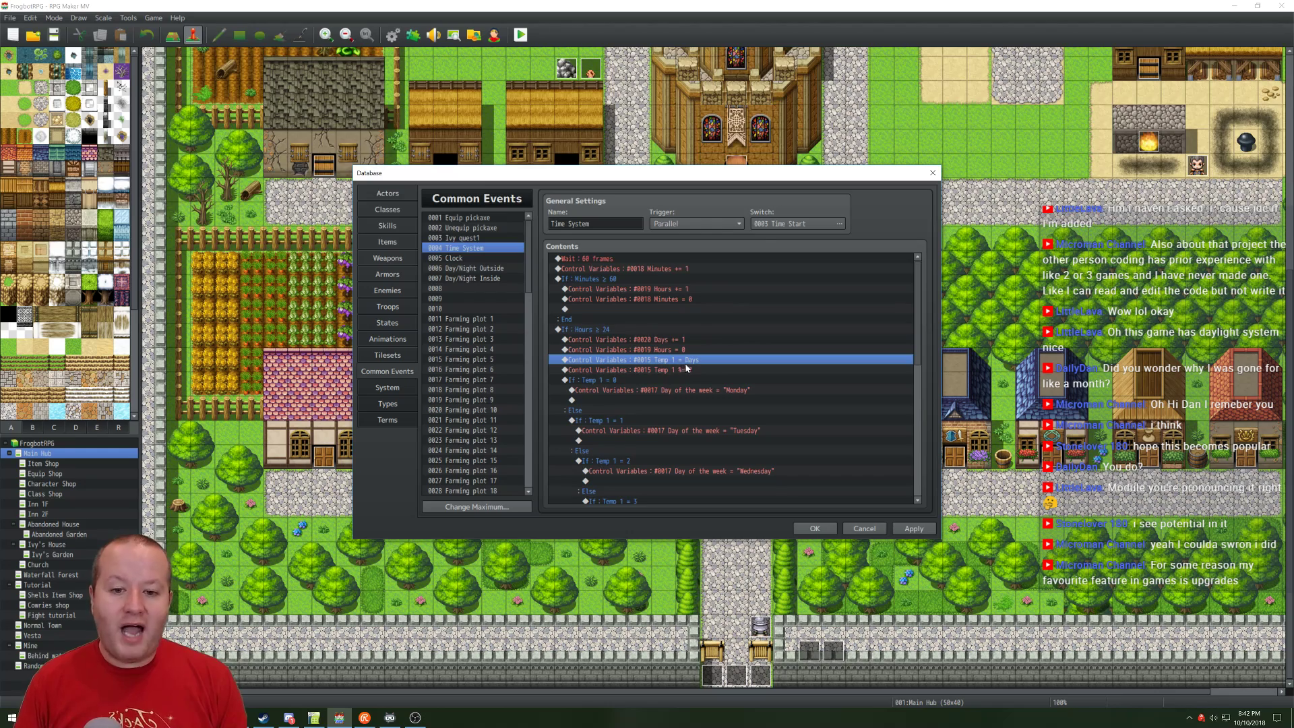
left_click(914, 528)
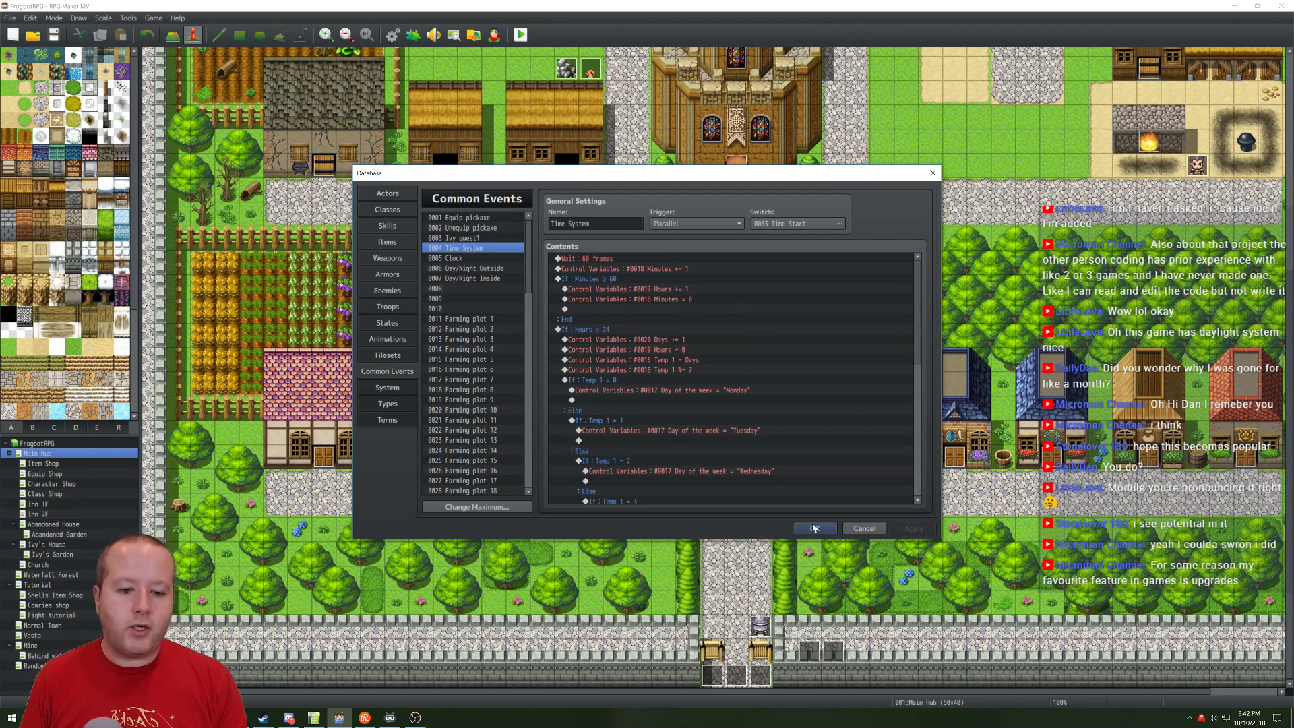
left_click(814, 529)
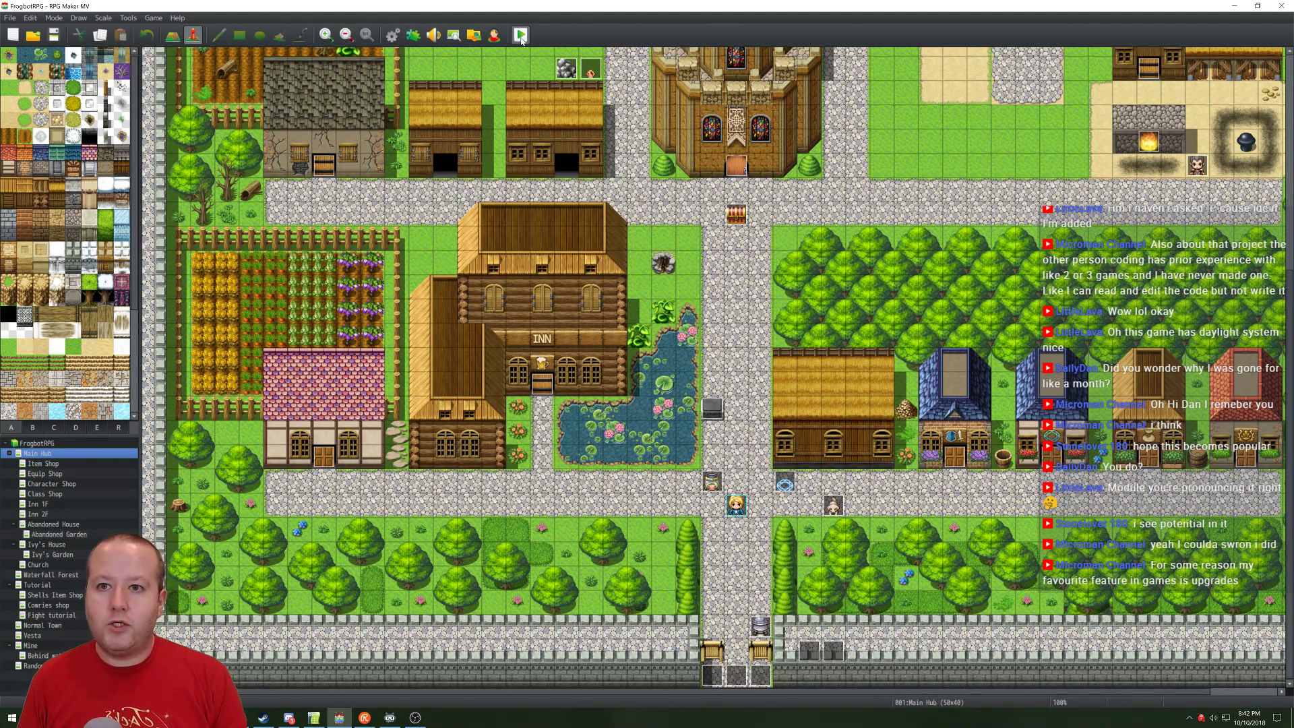
Step: Review the starting time values in the Set Variables event beside the Main Hub's south gate and close it
double_click(808, 651)
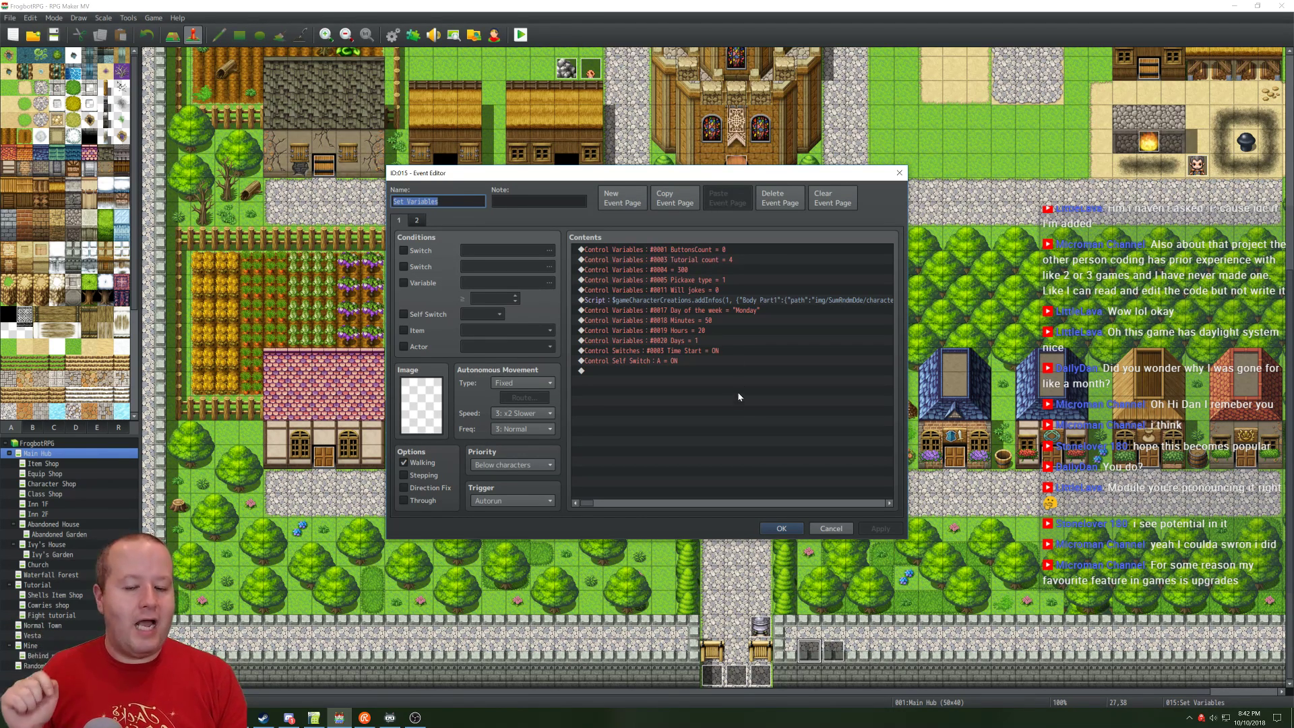
left_click(783, 529)
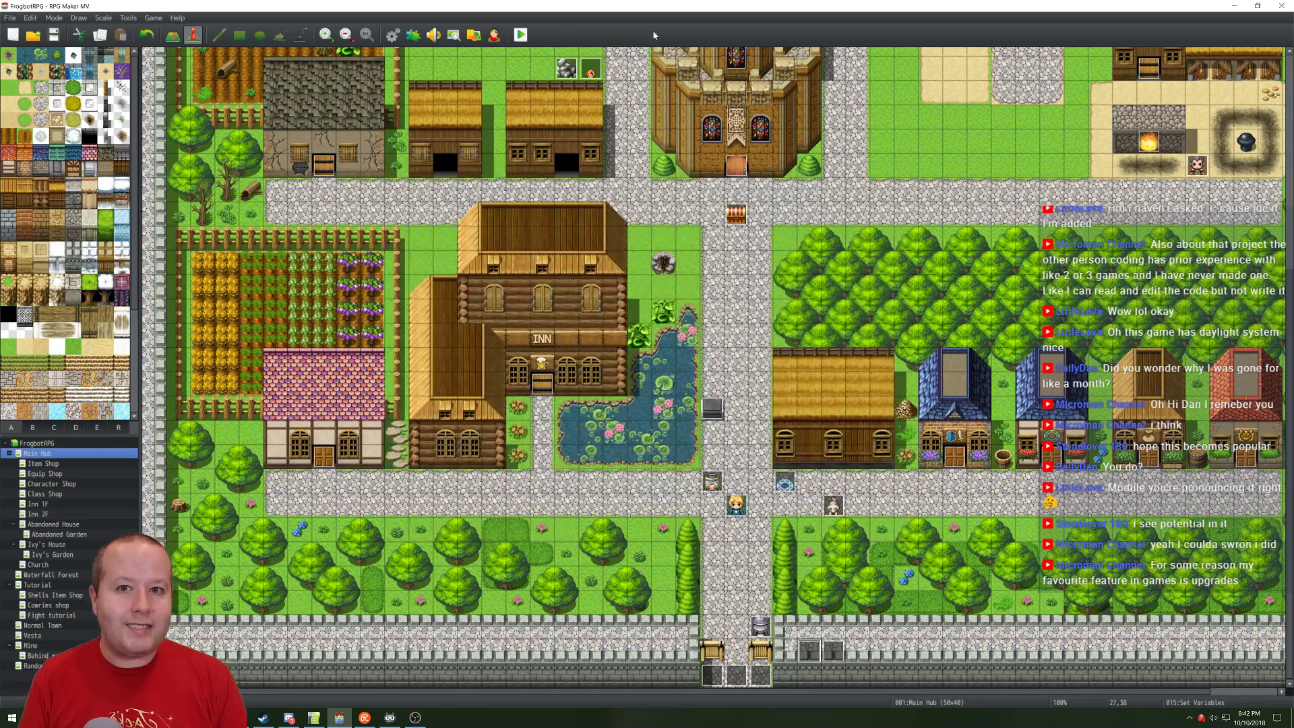
Step: Save the game changes, start a new game in a playtest, and open the developer console before returning to the game
left_click(521, 34)
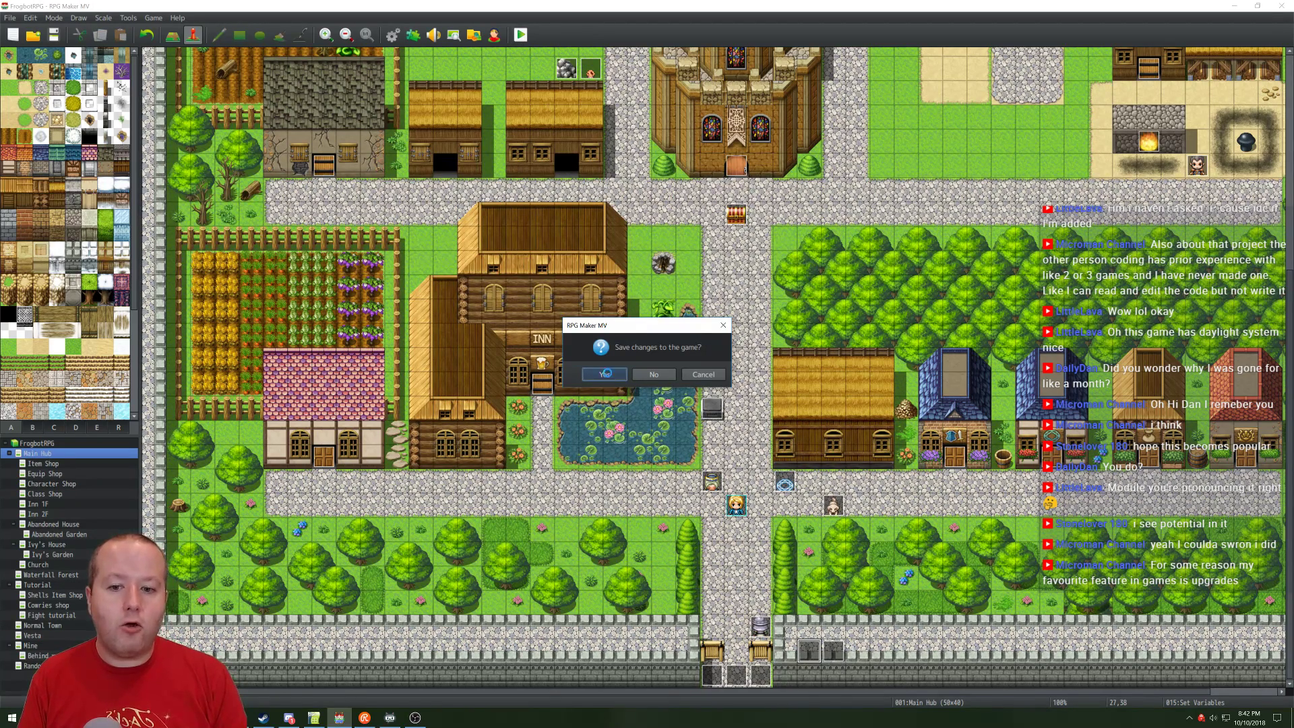
left_click(606, 374)
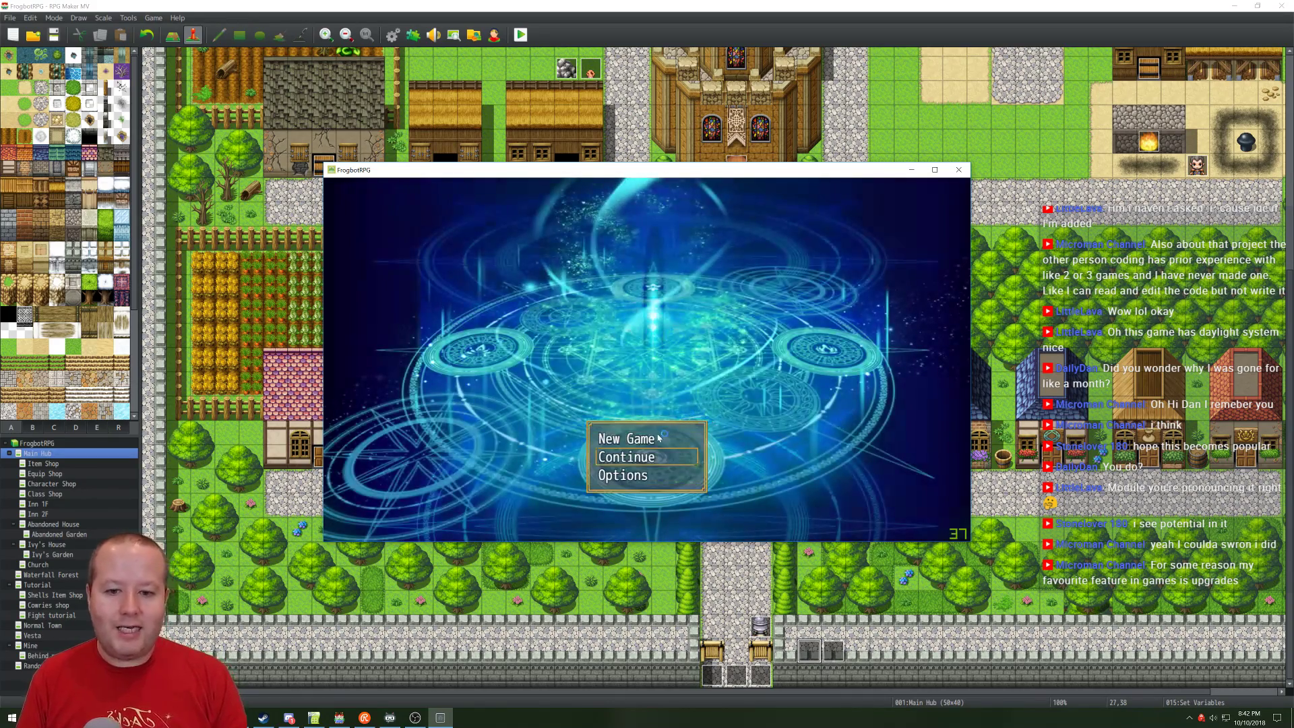
left_click(659, 438)
left_click(659, 438)
key("F8")
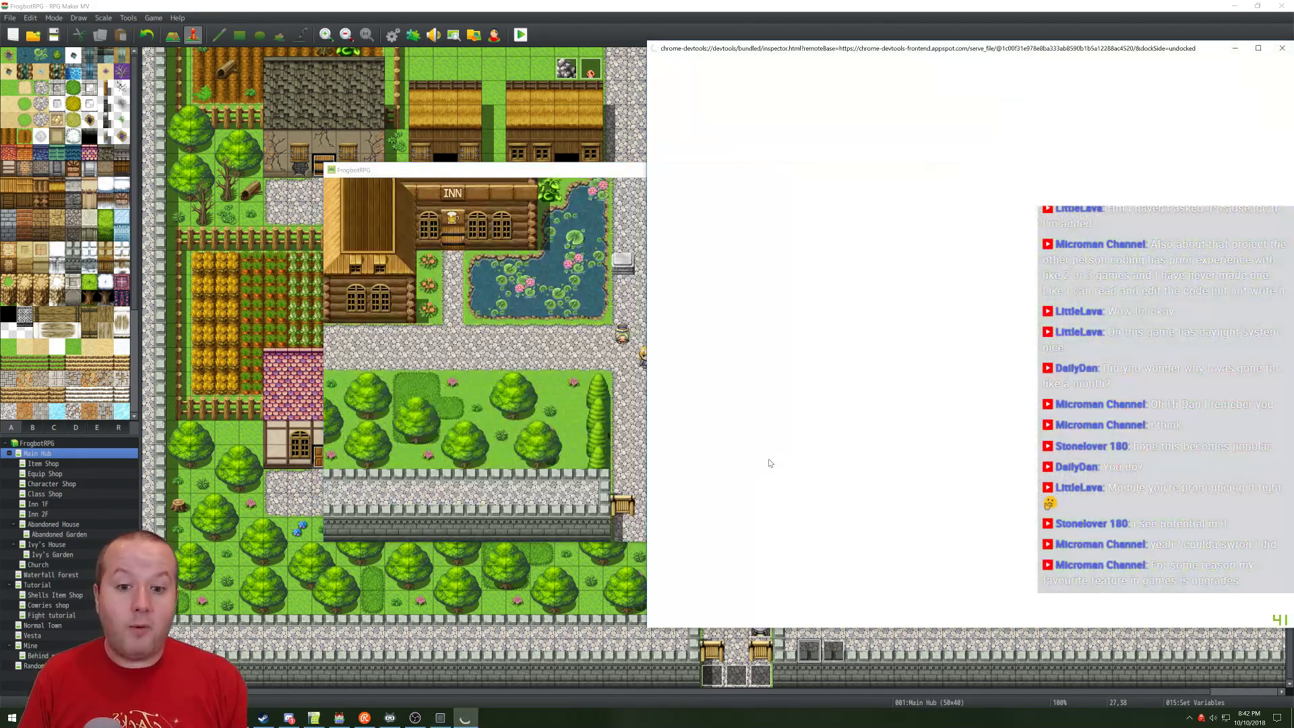
left_click(771, 463)
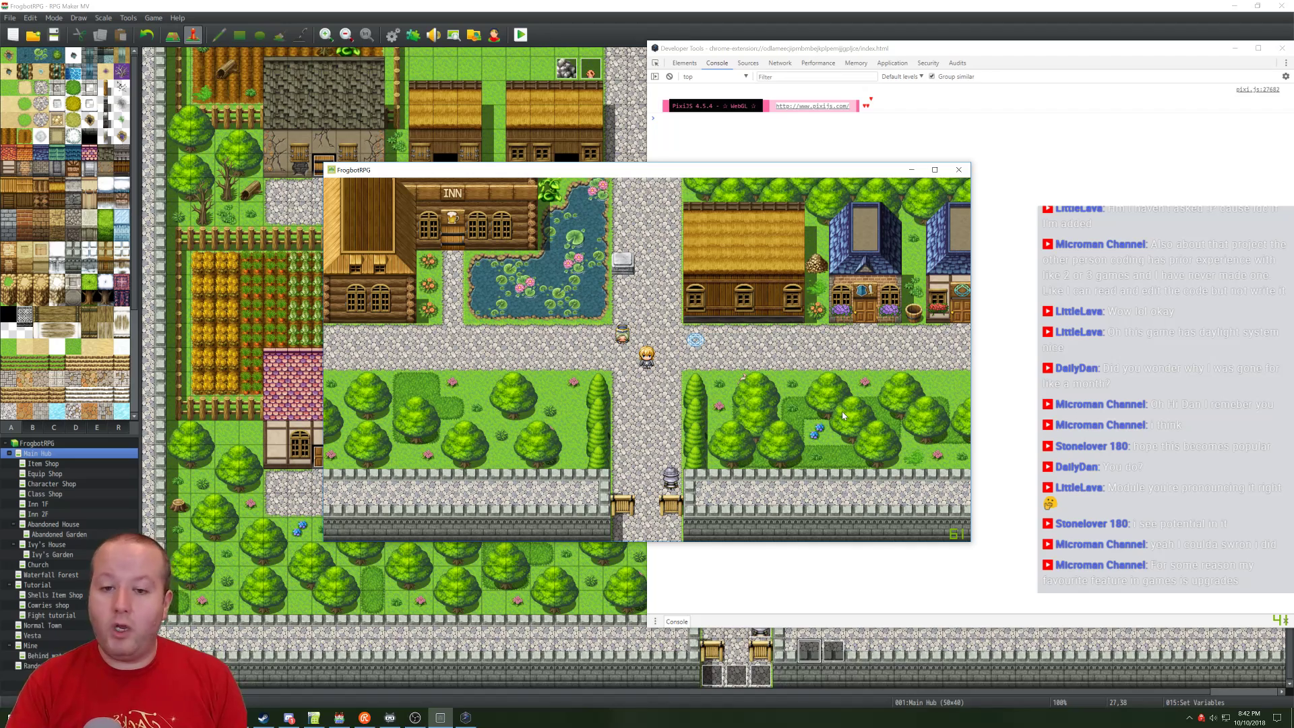
Step: Walk to the sign beside the inn's pond, read its clock message, step away and close the playtest
left_click(620, 263)
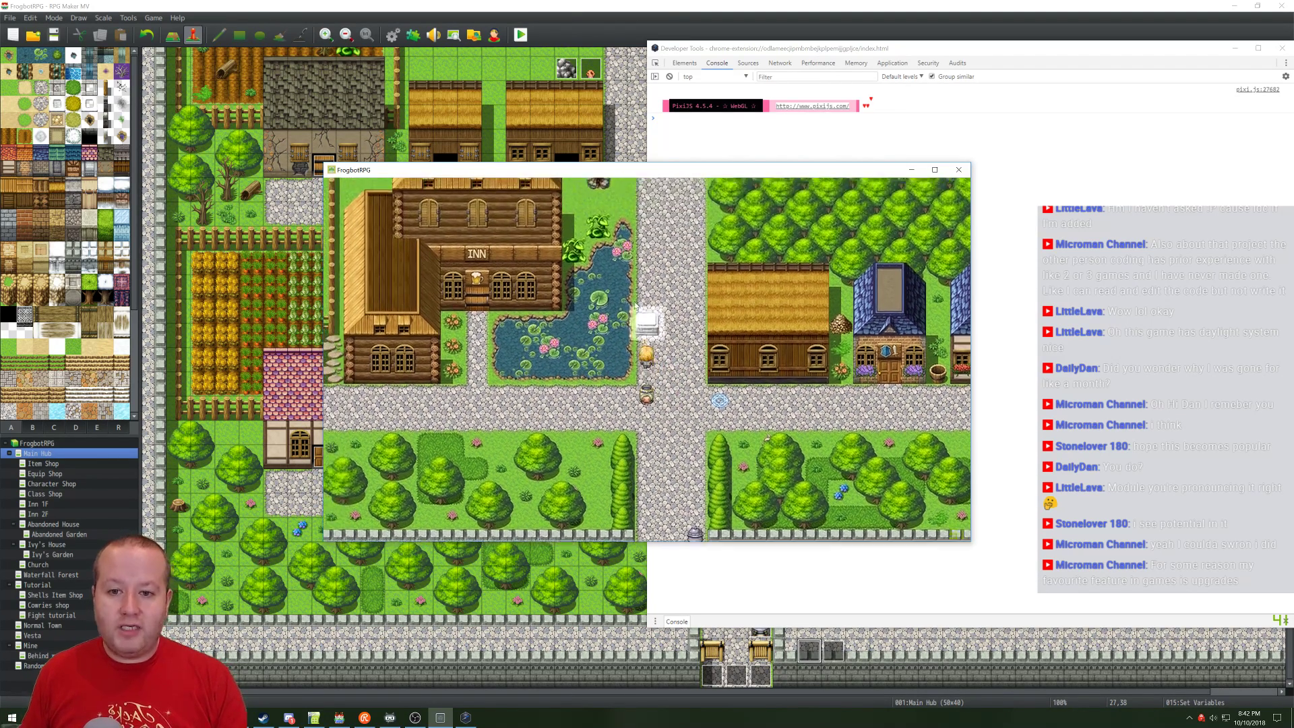
left_click(655, 333)
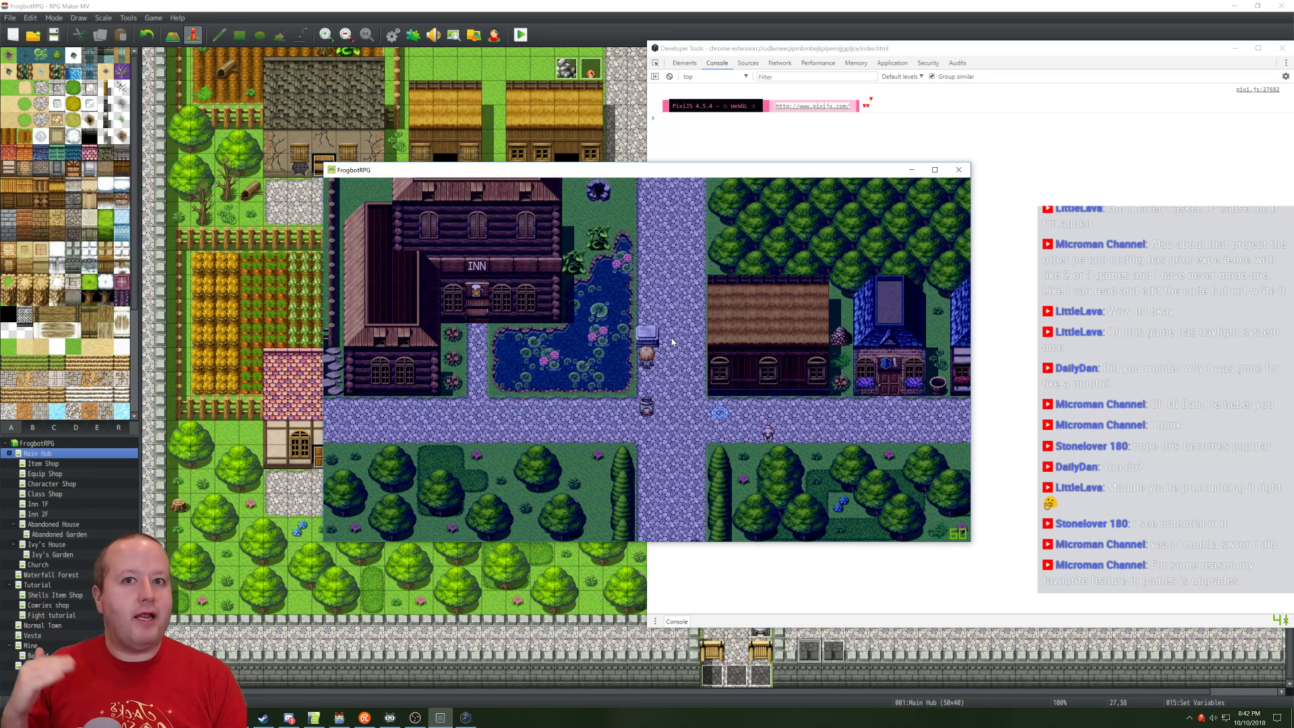
left_click(657, 339)
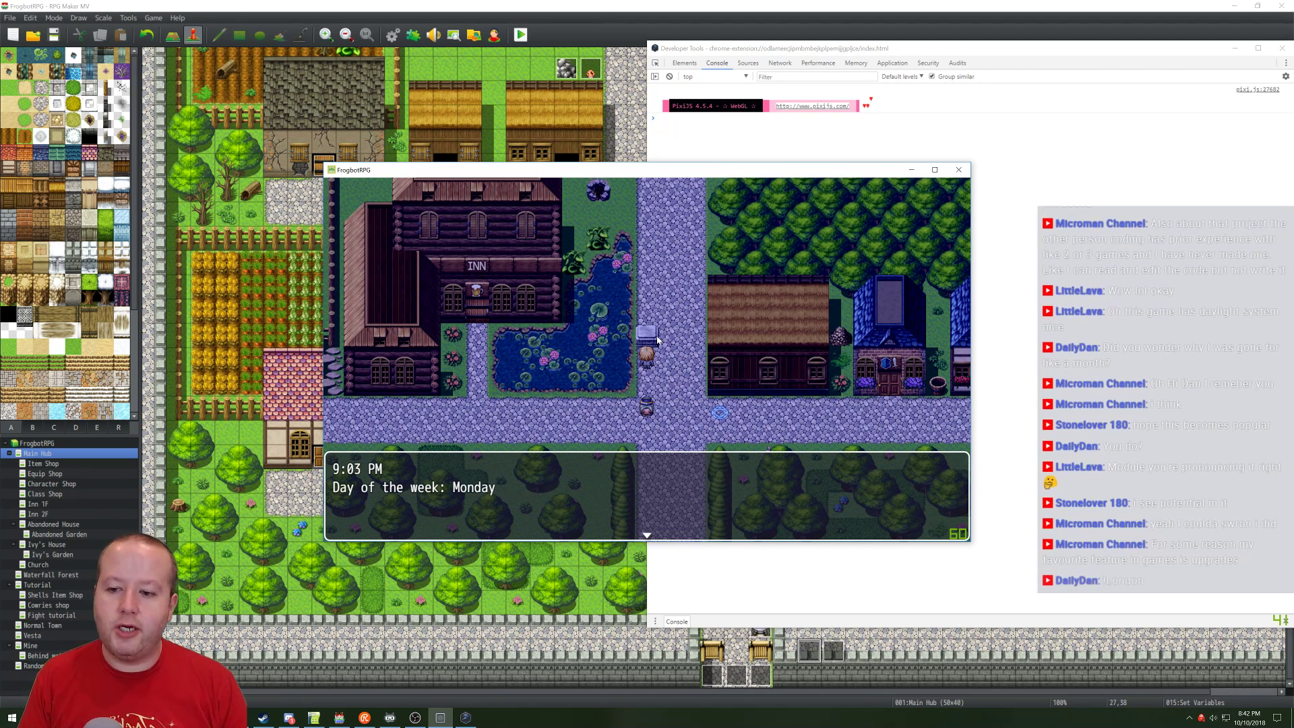
left_click(649, 396)
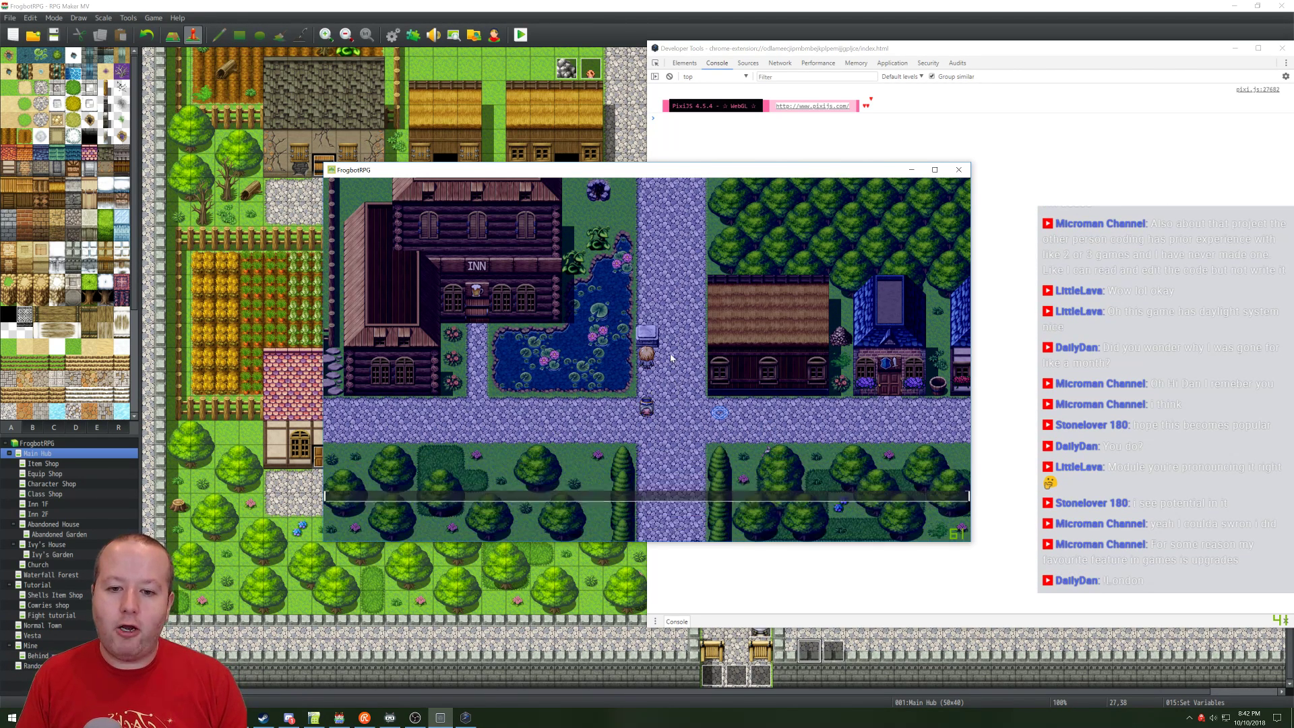
left_click(668, 382)
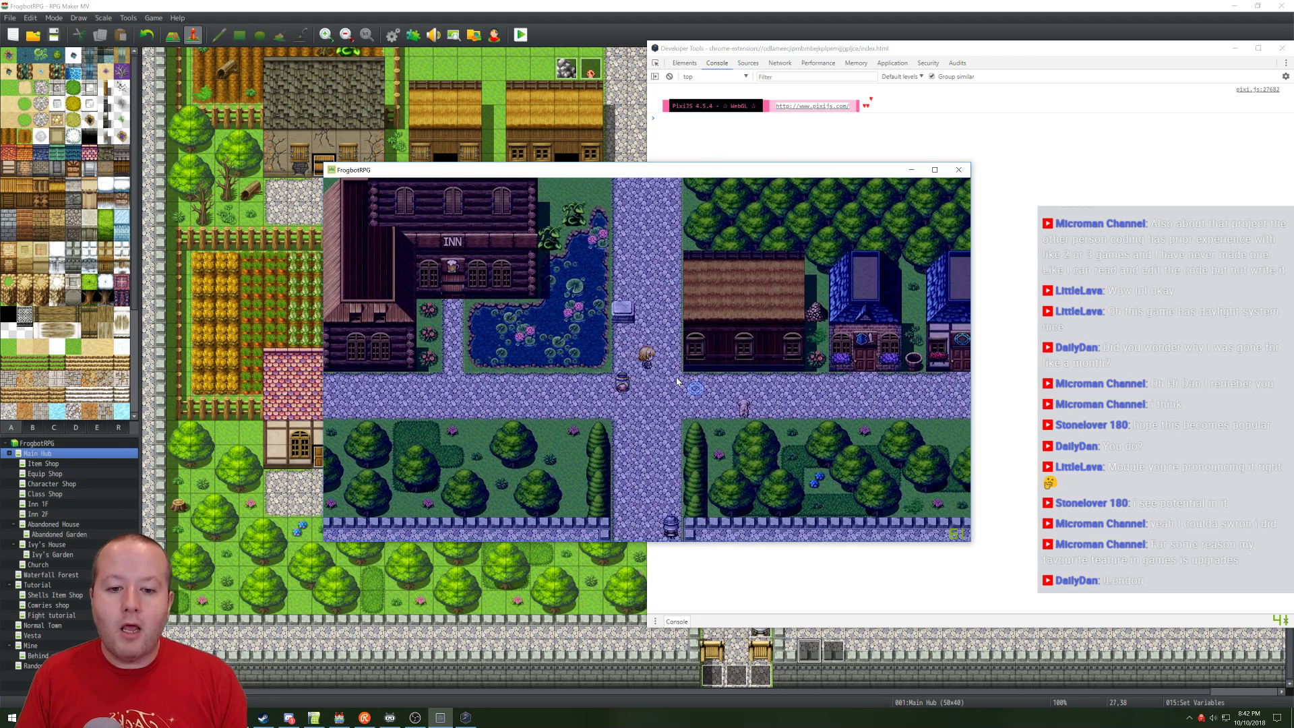
left_click(960, 171)
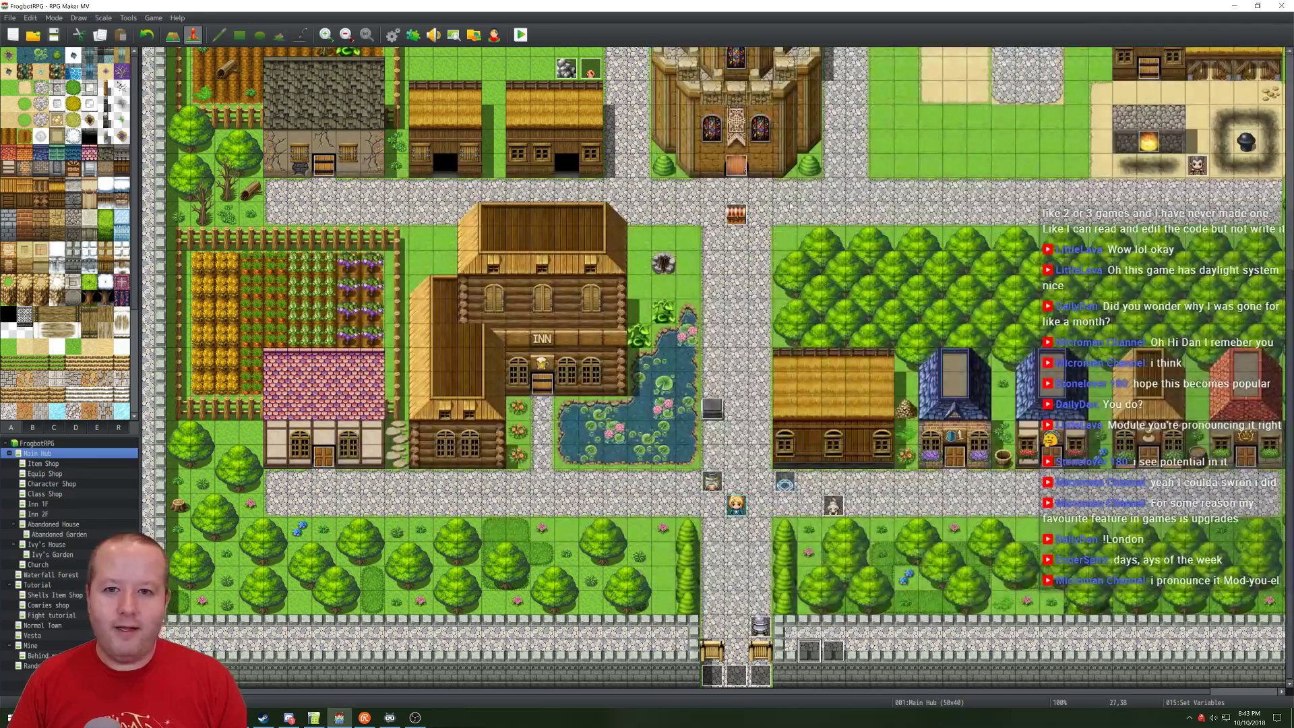
Step: Reopen the database's common events and look through Time System, Day/Night Outside, Clock and Day/Night Inside
left_click(392, 34)
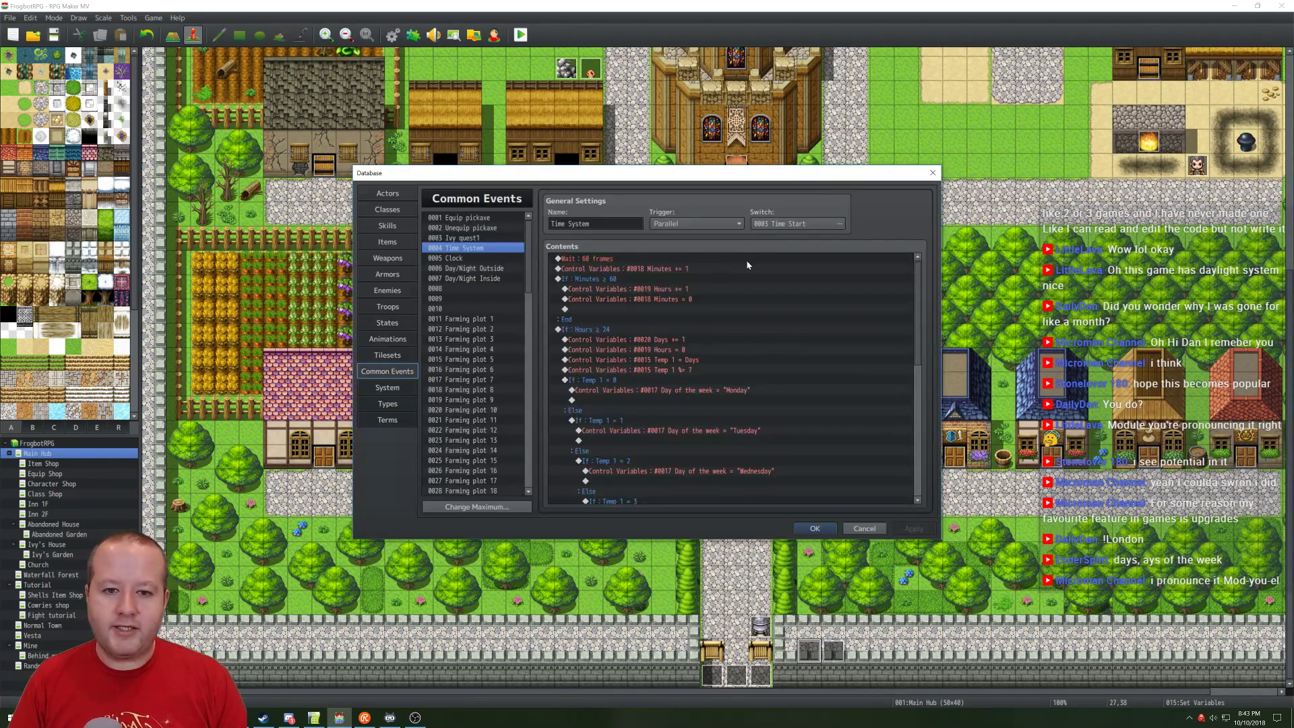
scroll(756, 311, "down", 1)
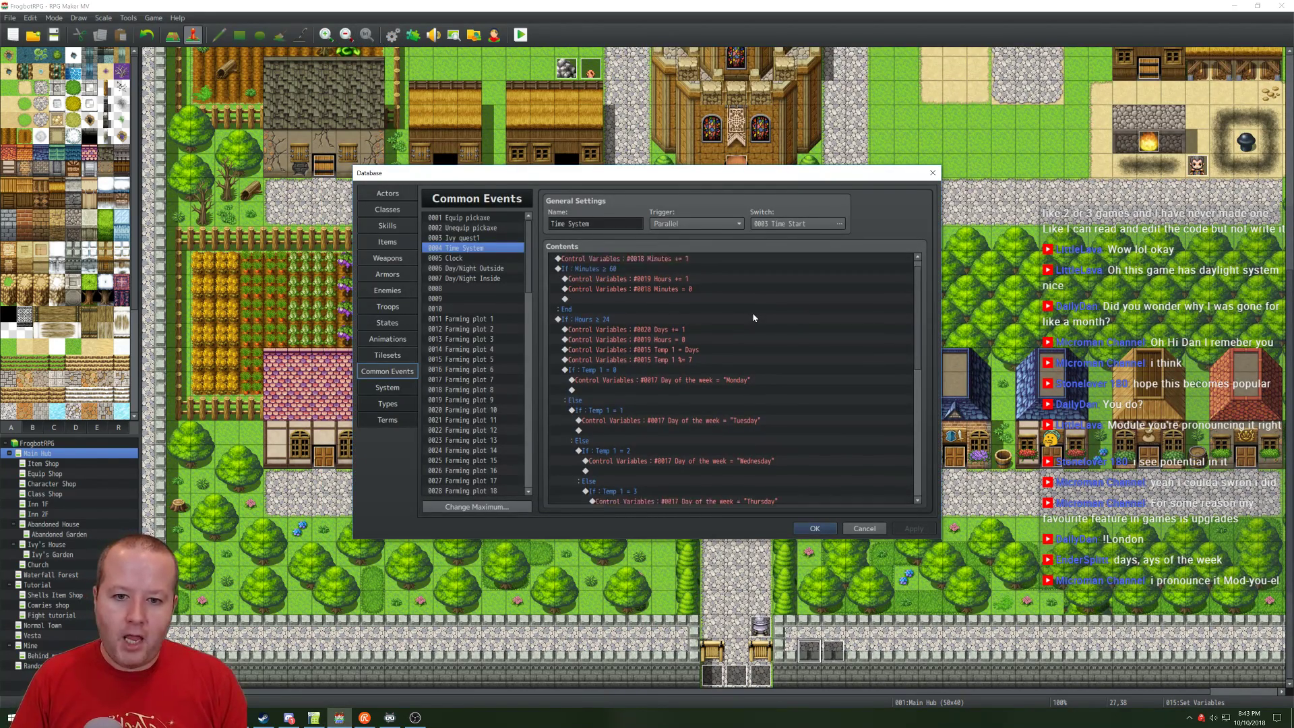
scroll(753, 318, "down", 1)
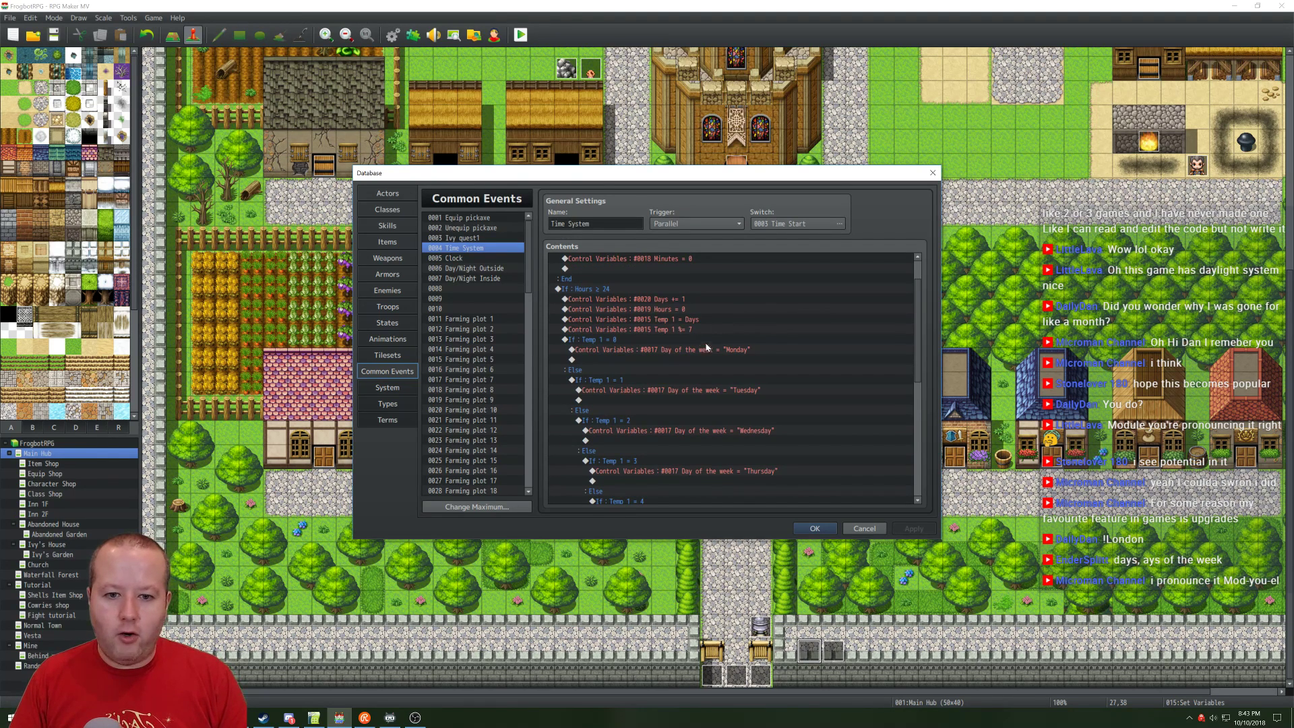
left_click(479, 269)
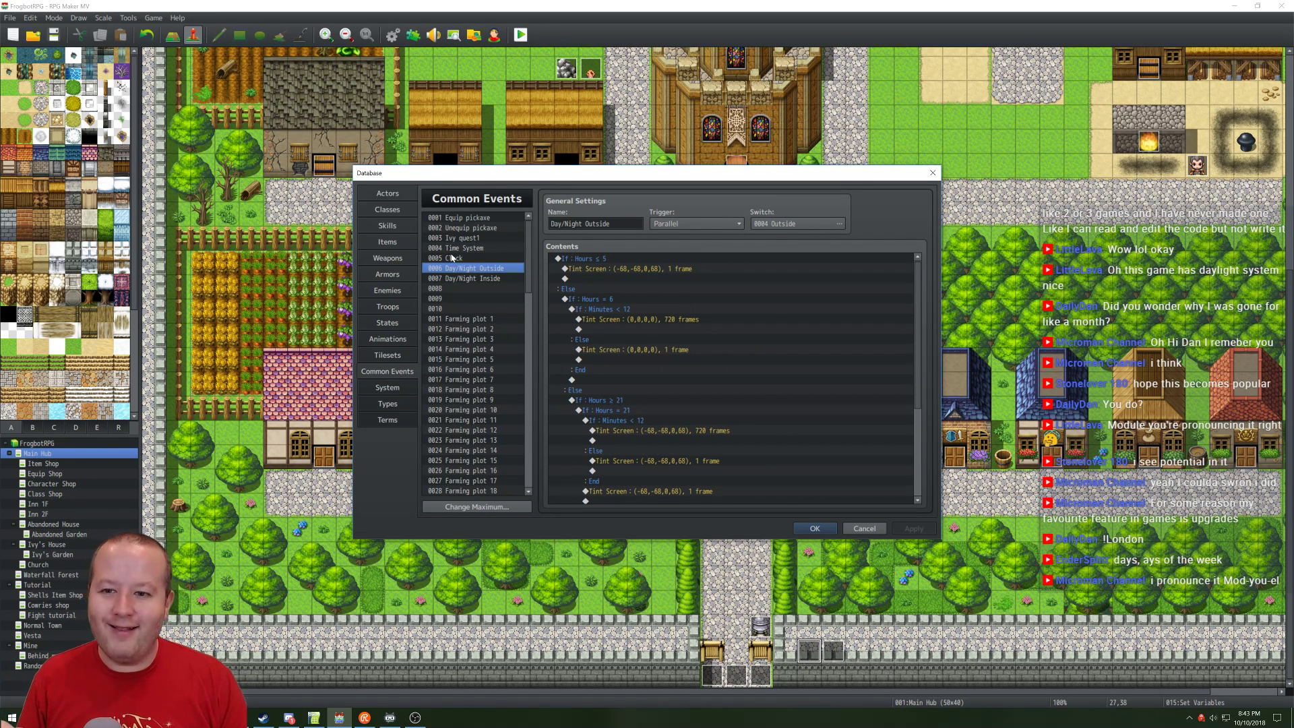
left_click(453, 258)
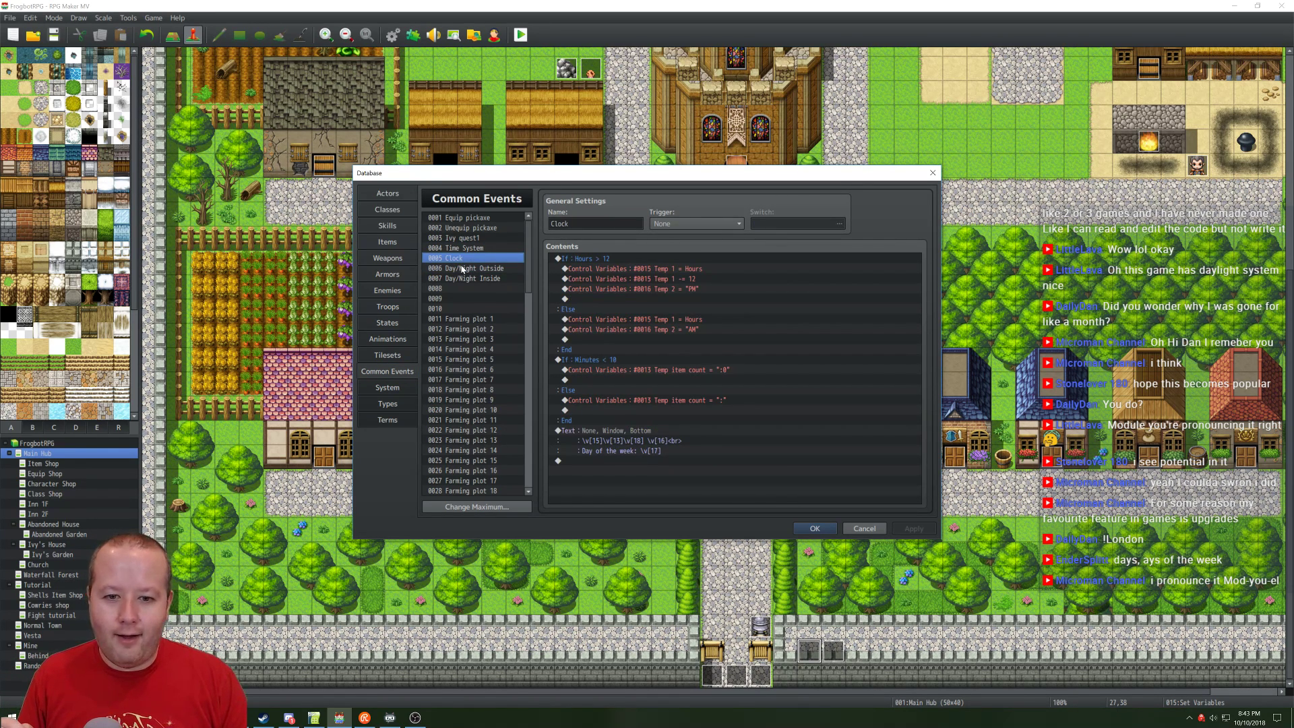
left_click(462, 277)
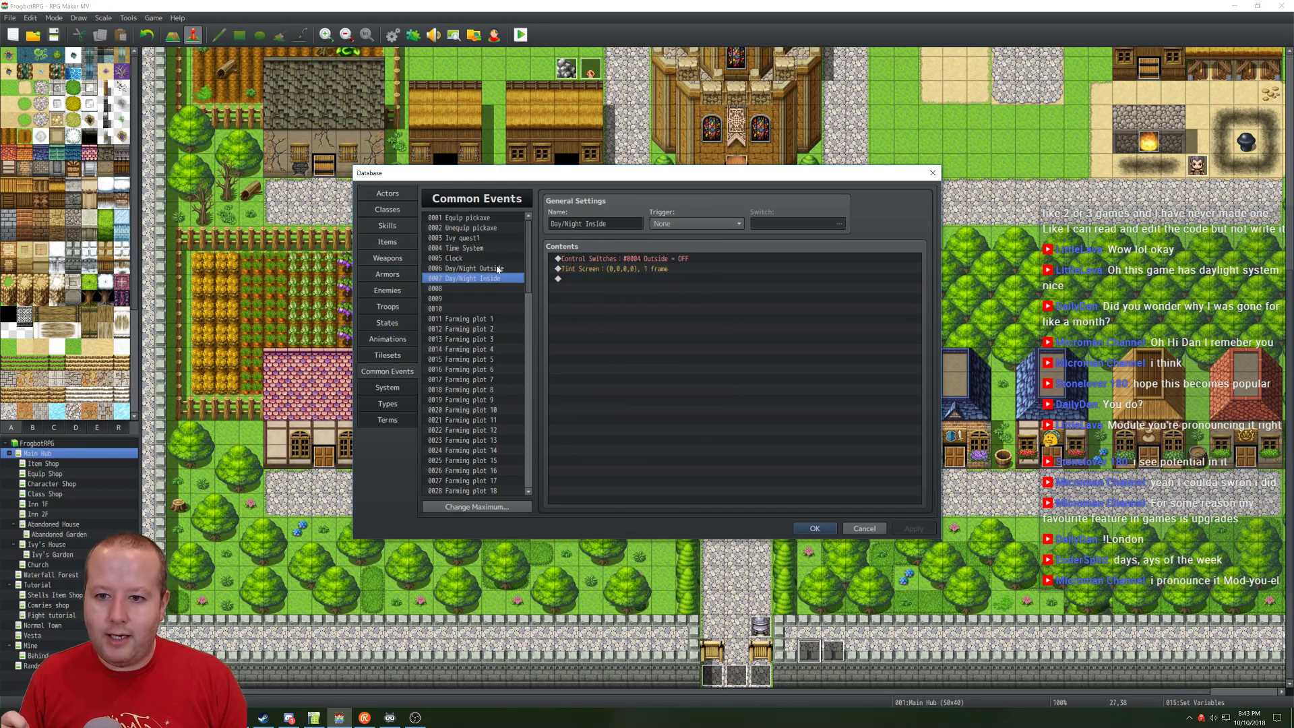
Step: Examine how the Day/Night Outside event tints the screen according to the hours and minutes
left_click(490, 270)
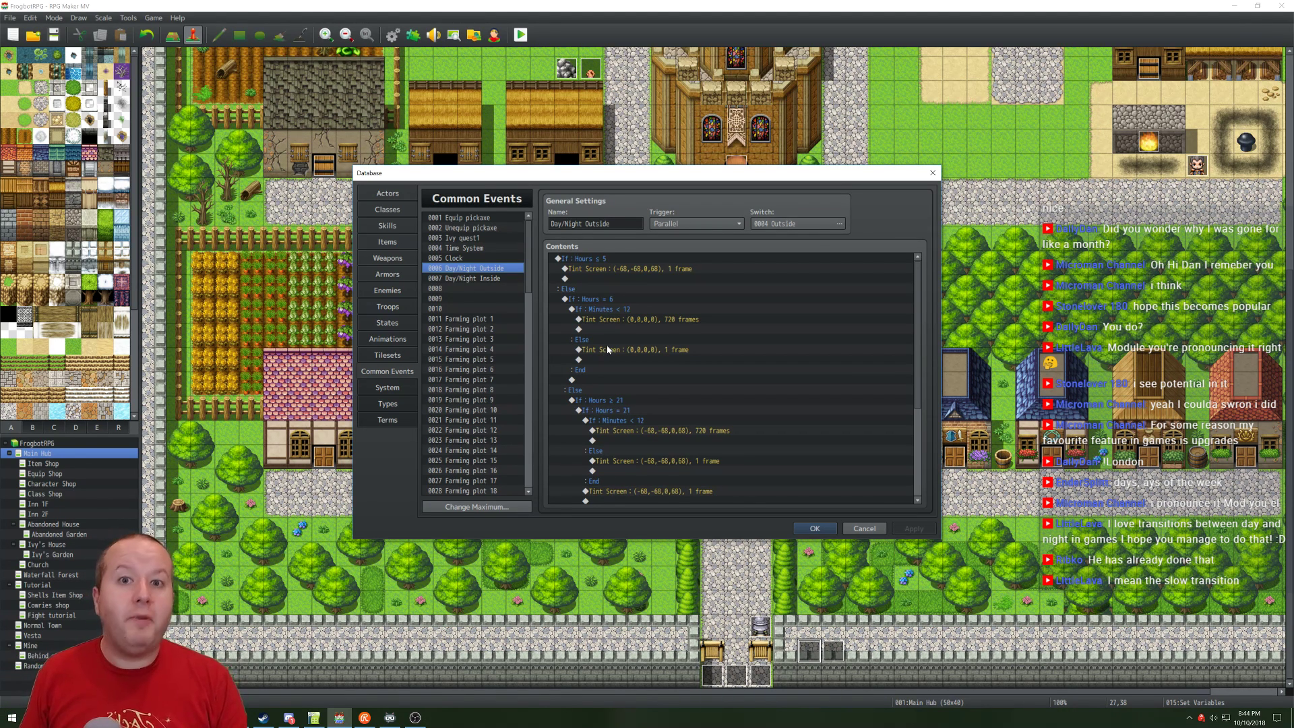
scroll(609, 349, "down", 1)
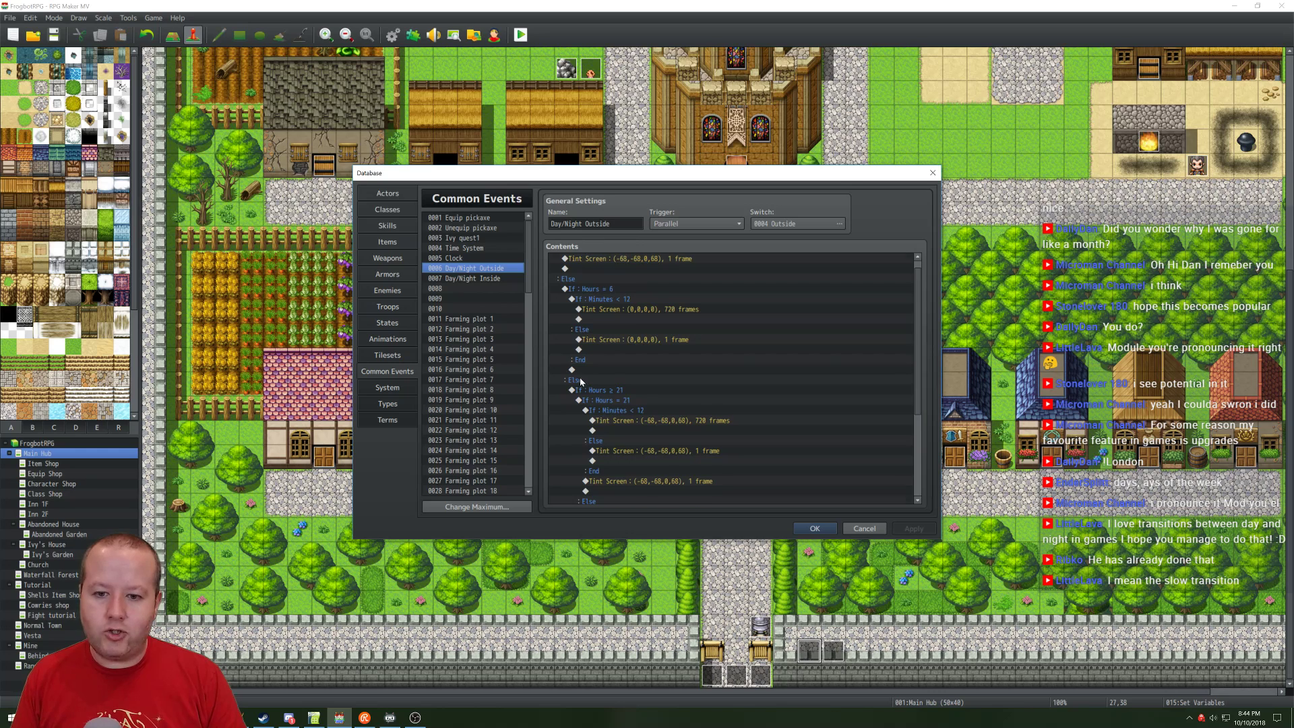
scroll(581, 381, "down", 2)
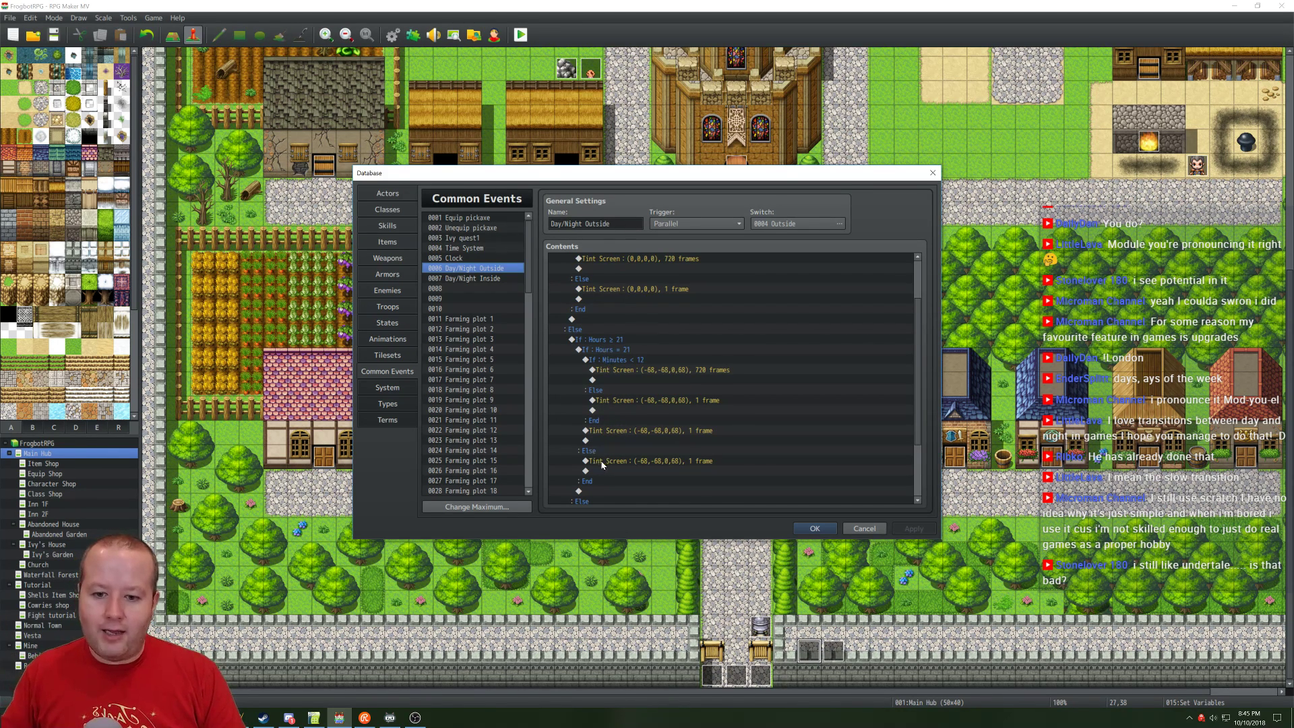
Step: Review the Day/Night Outside branches from Hours ≤ 5 through Hours = 6 and Hours ≥ 21, with their screen tints
scroll(580, 330, "down", 3)
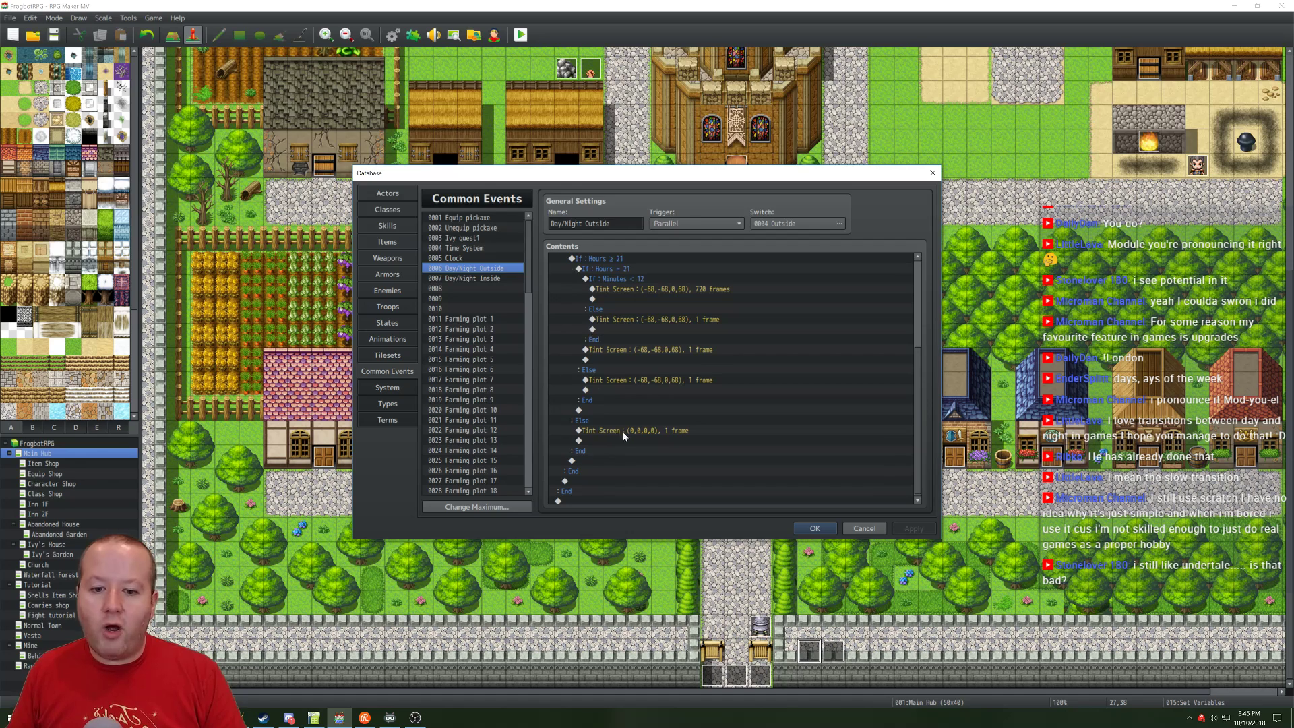
scroll(597, 432, "up", 3)
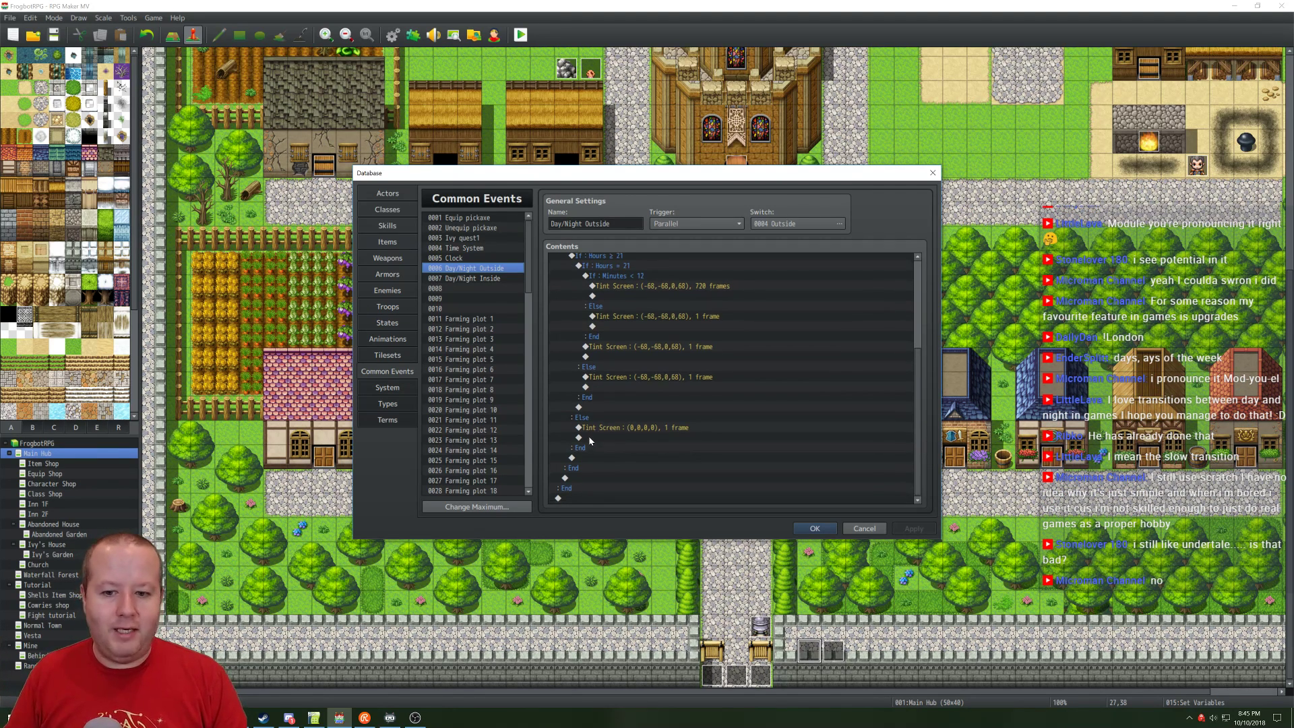
scroll(590, 434, "up", 1)
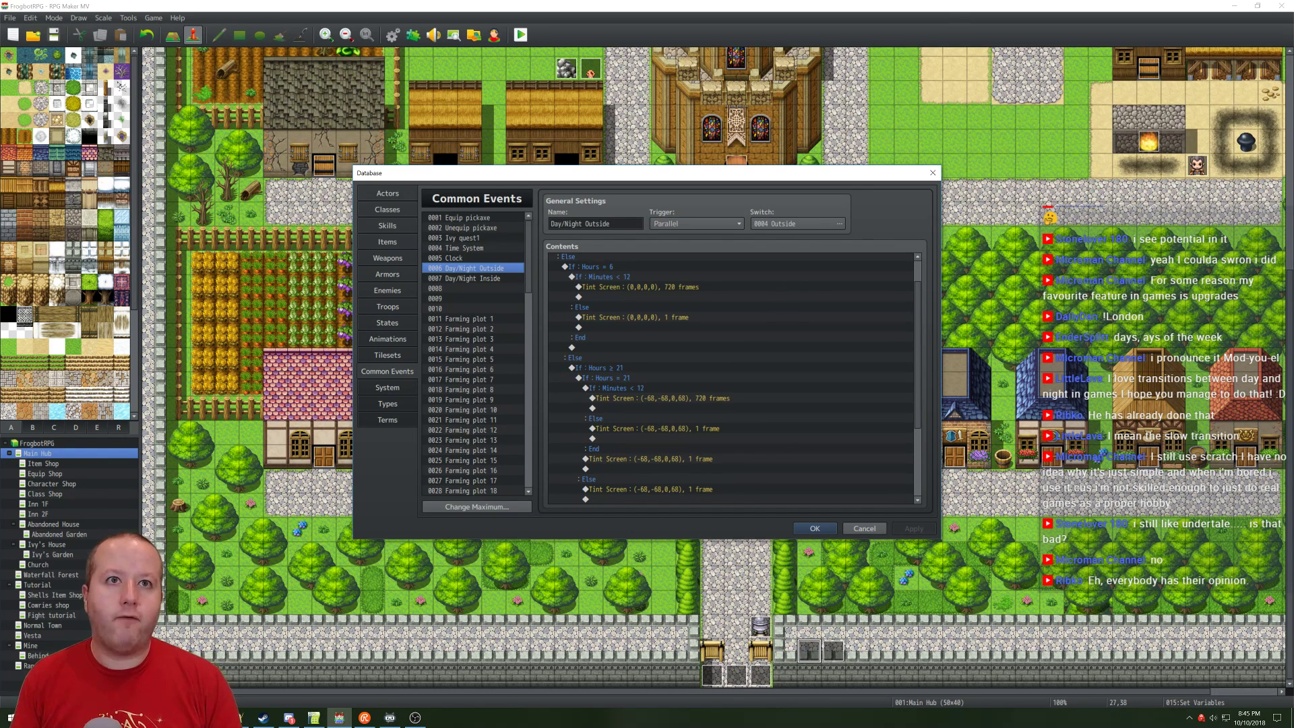
key("alt+Tab")
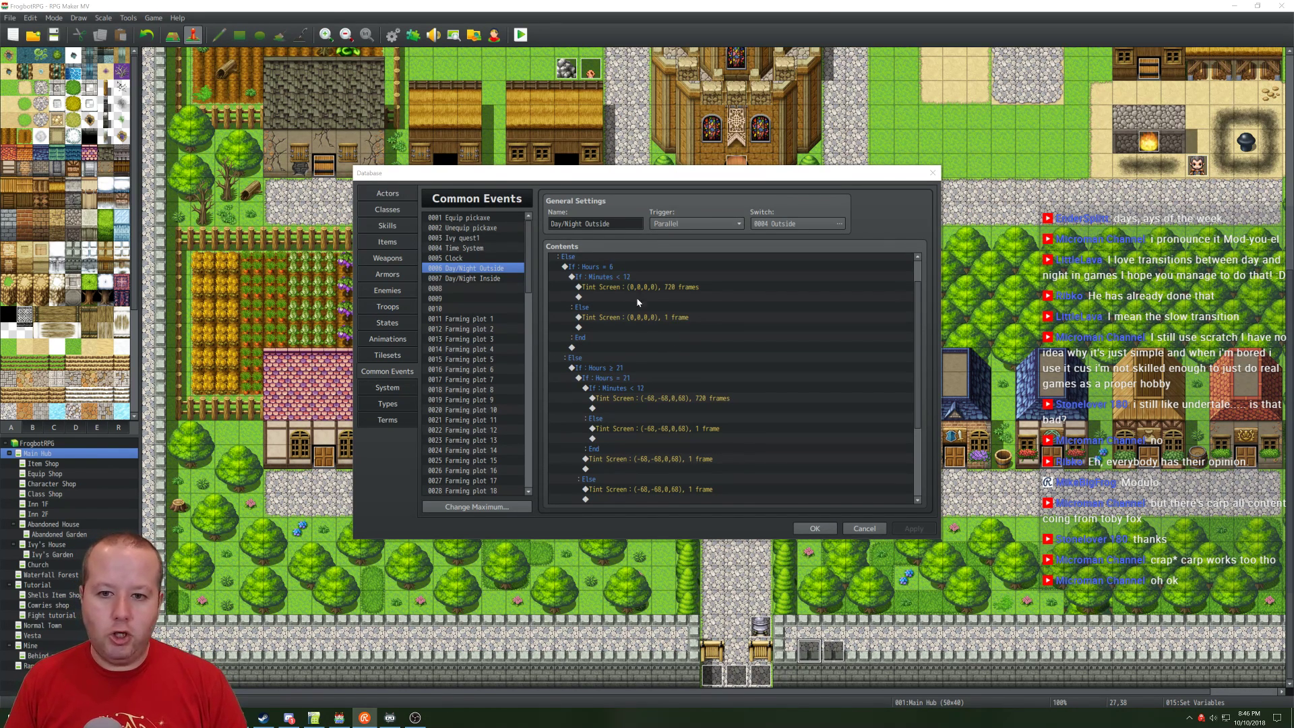
scroll(587, 264, "up", 1)
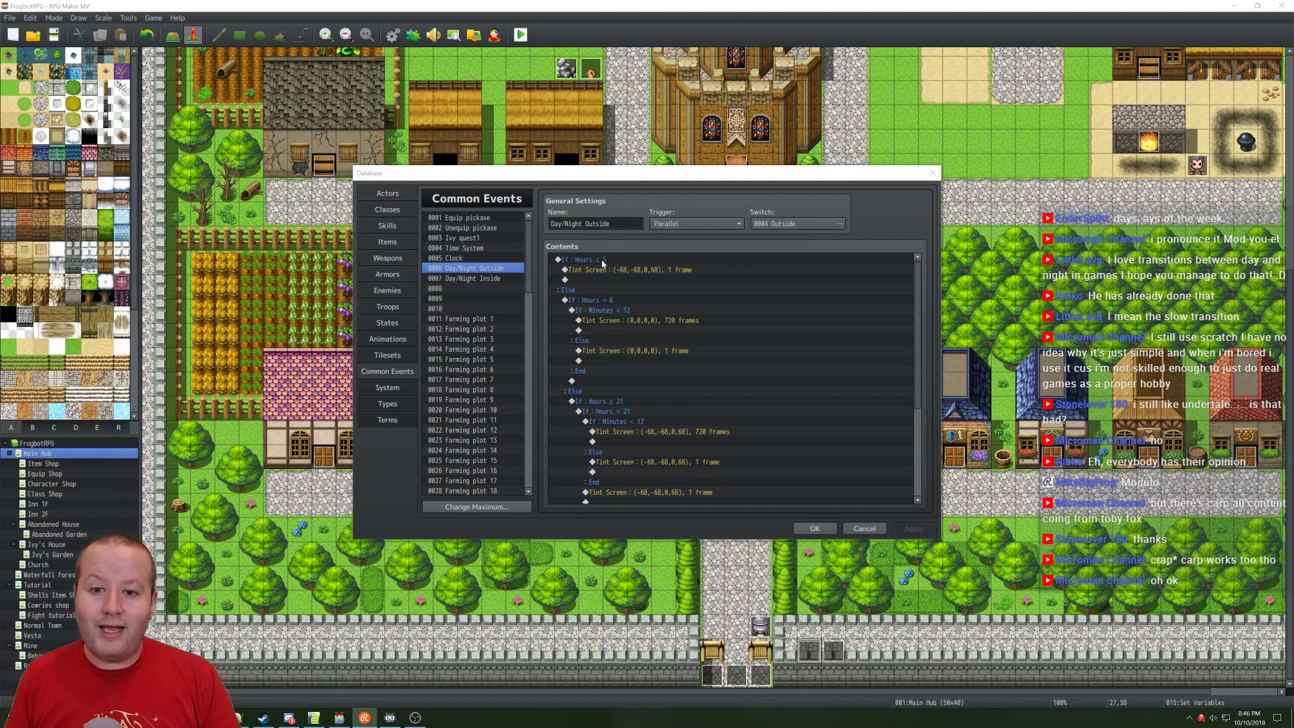
left_click(561, 291)
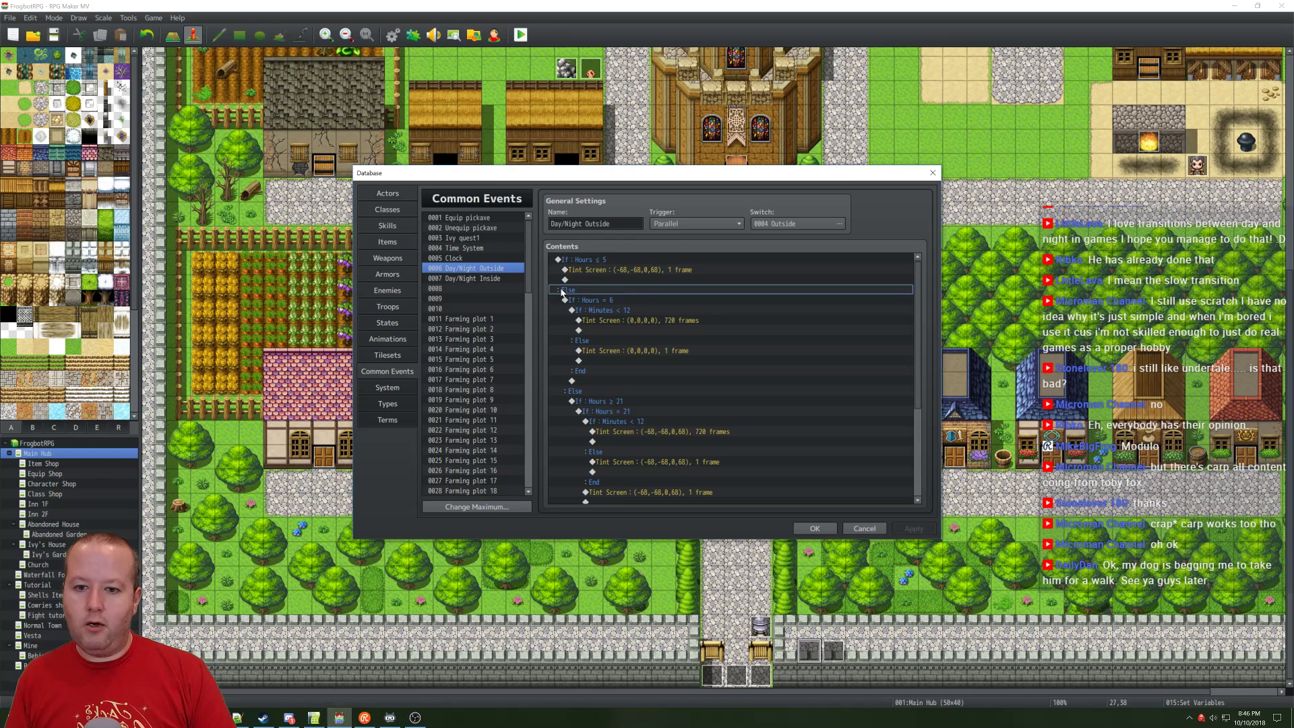
key("ctrl+a")
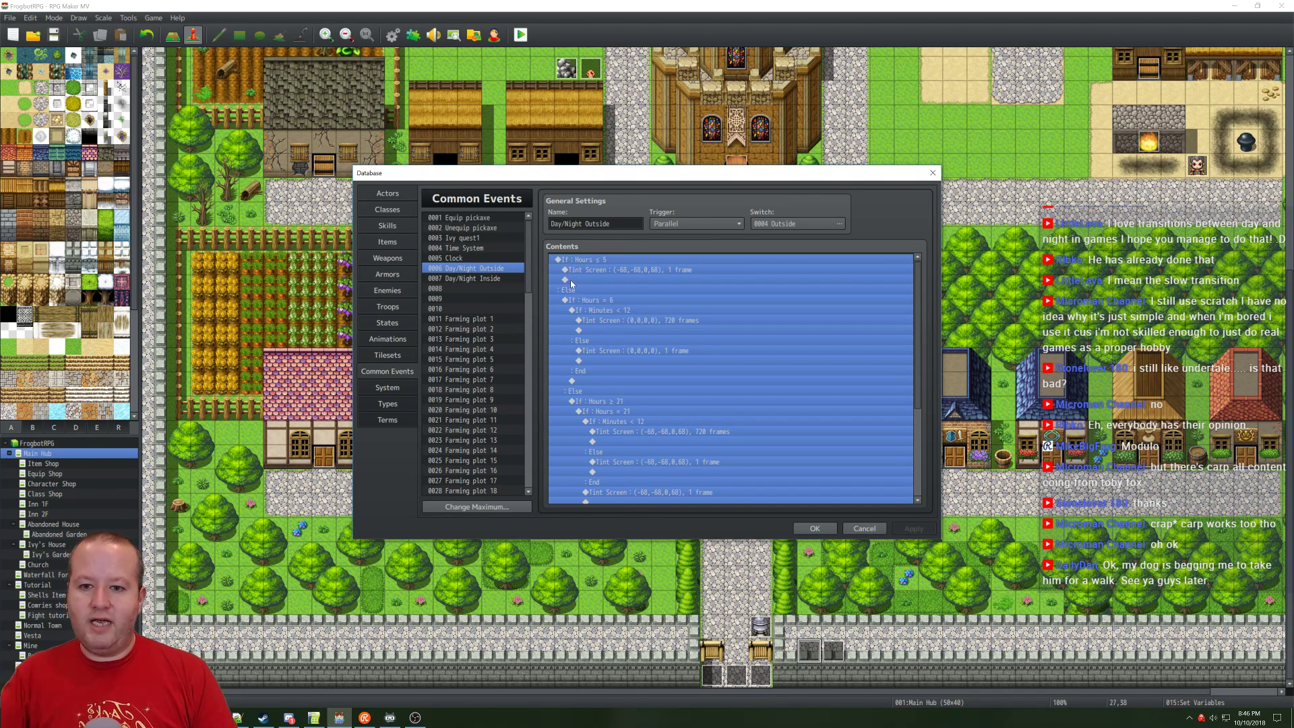
left_click(570, 292)
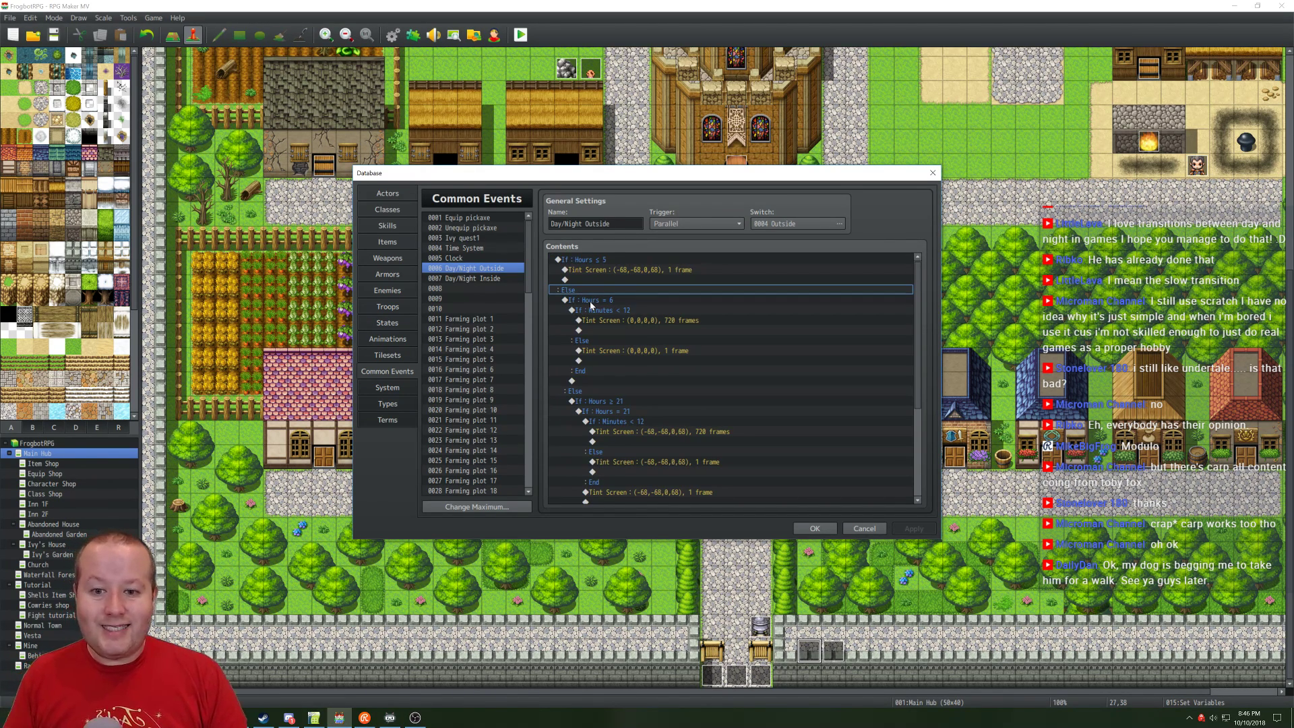
scroll(589, 350, "down", 2)
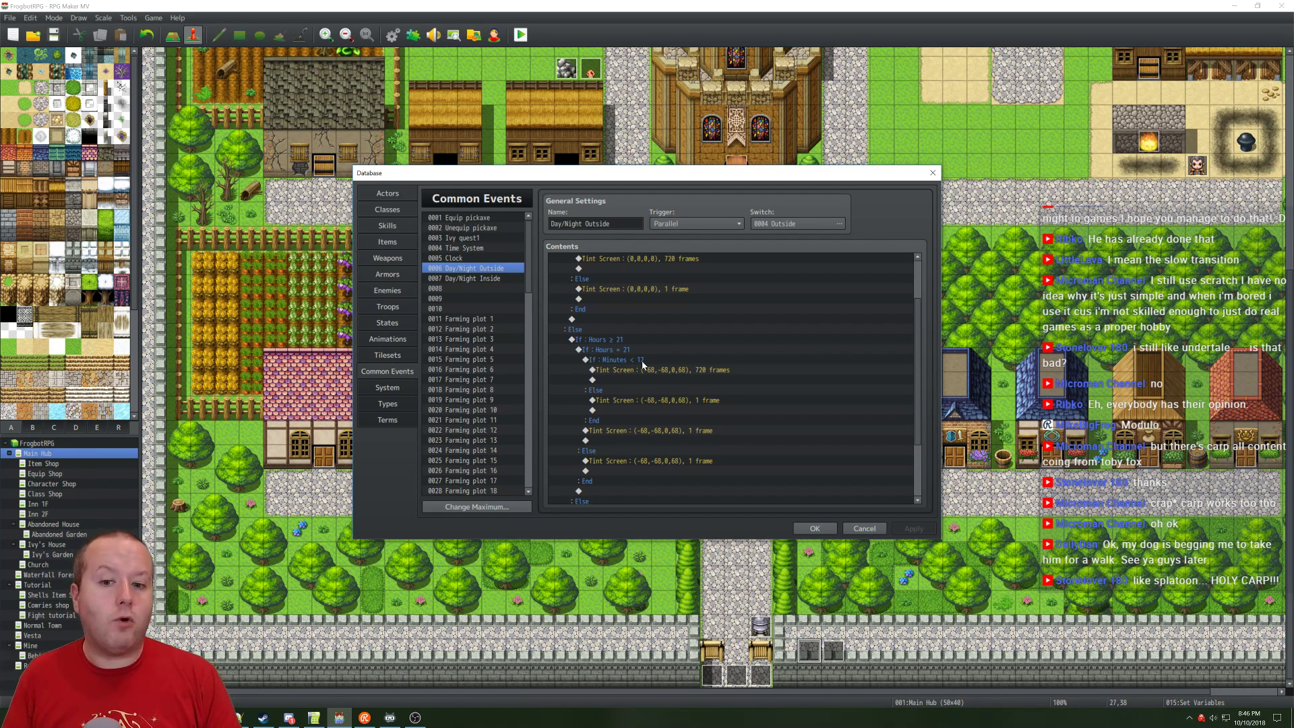
left_click(677, 373)
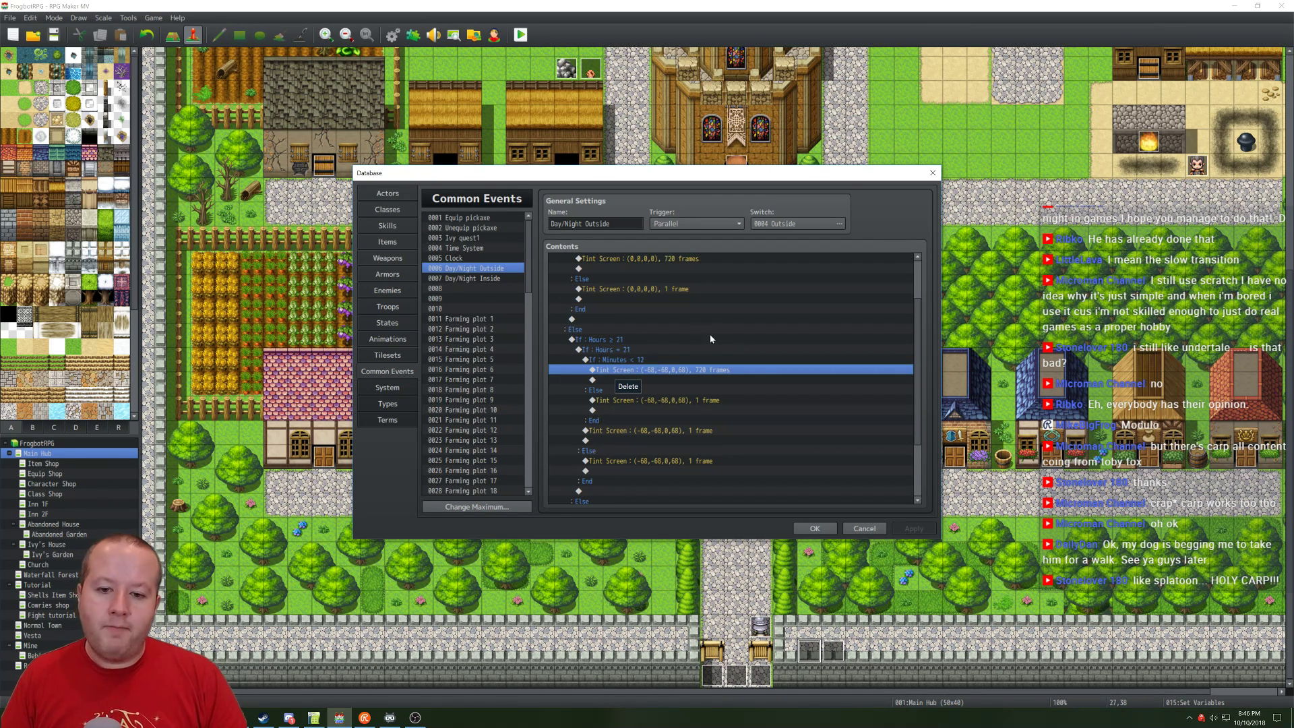
scroll(642, 330, "up", 2)
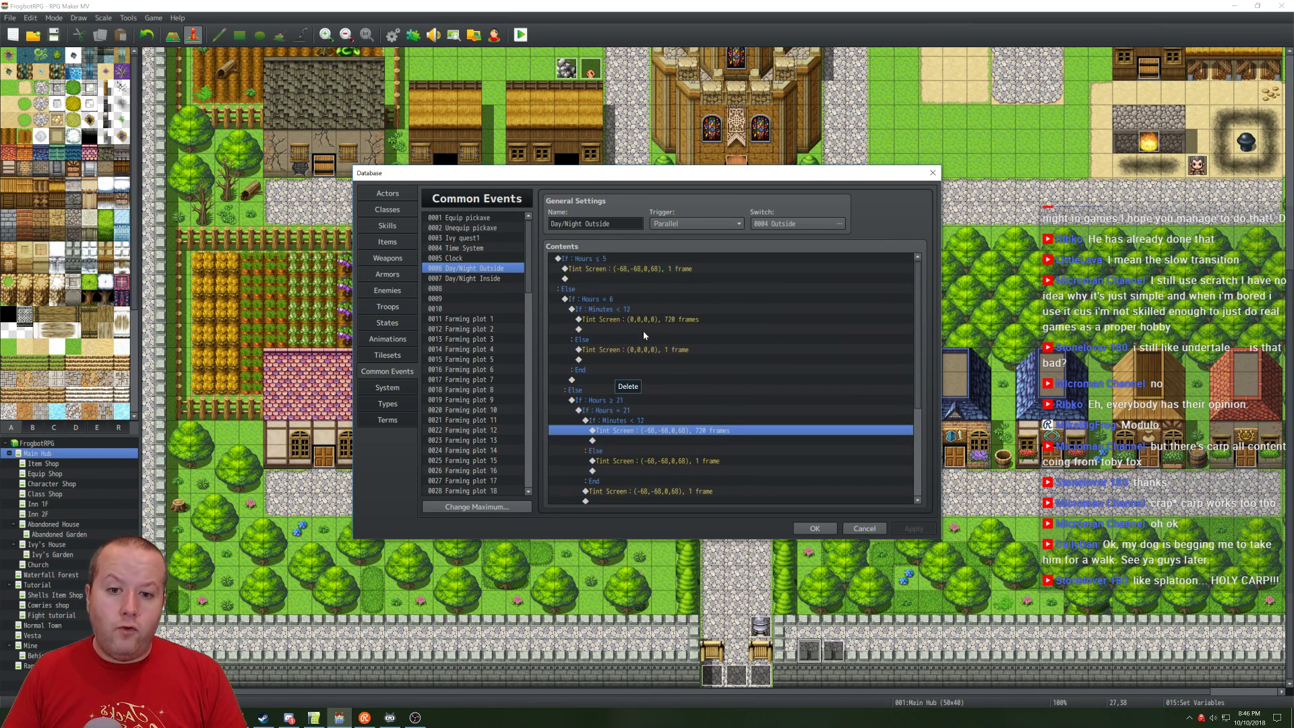
left_click(635, 270)
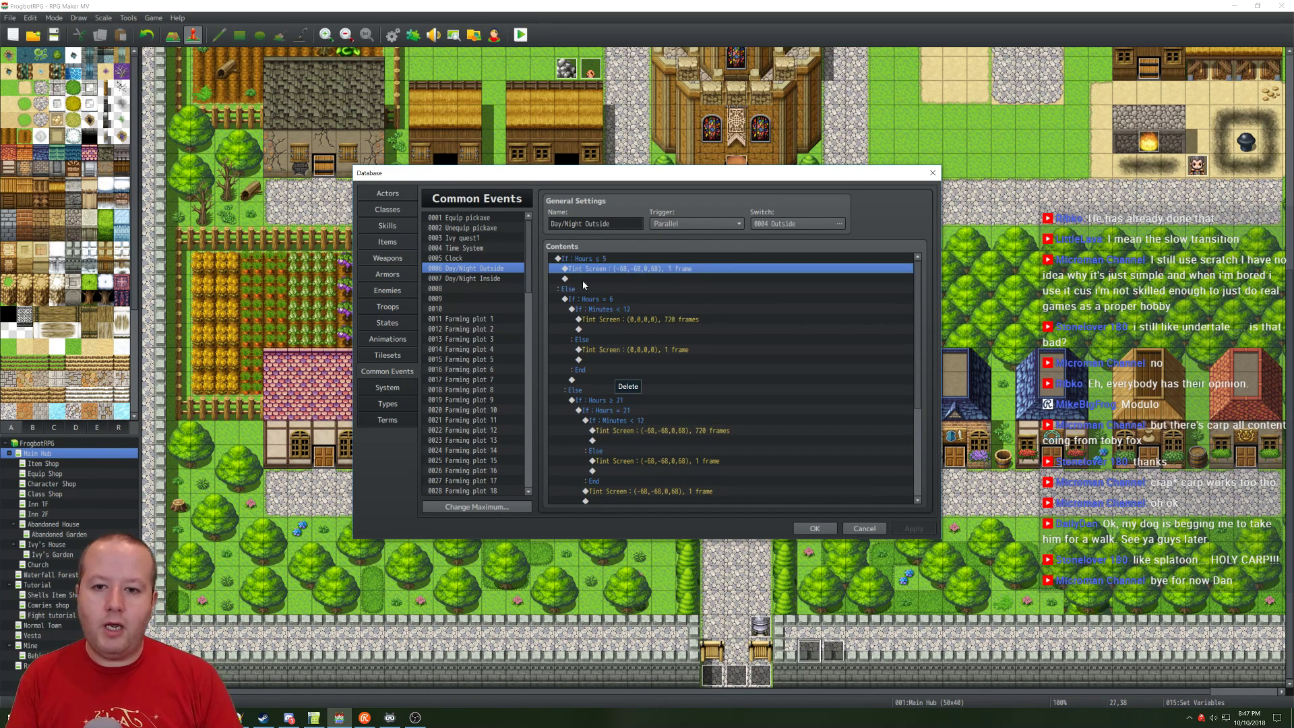
key("Insert")
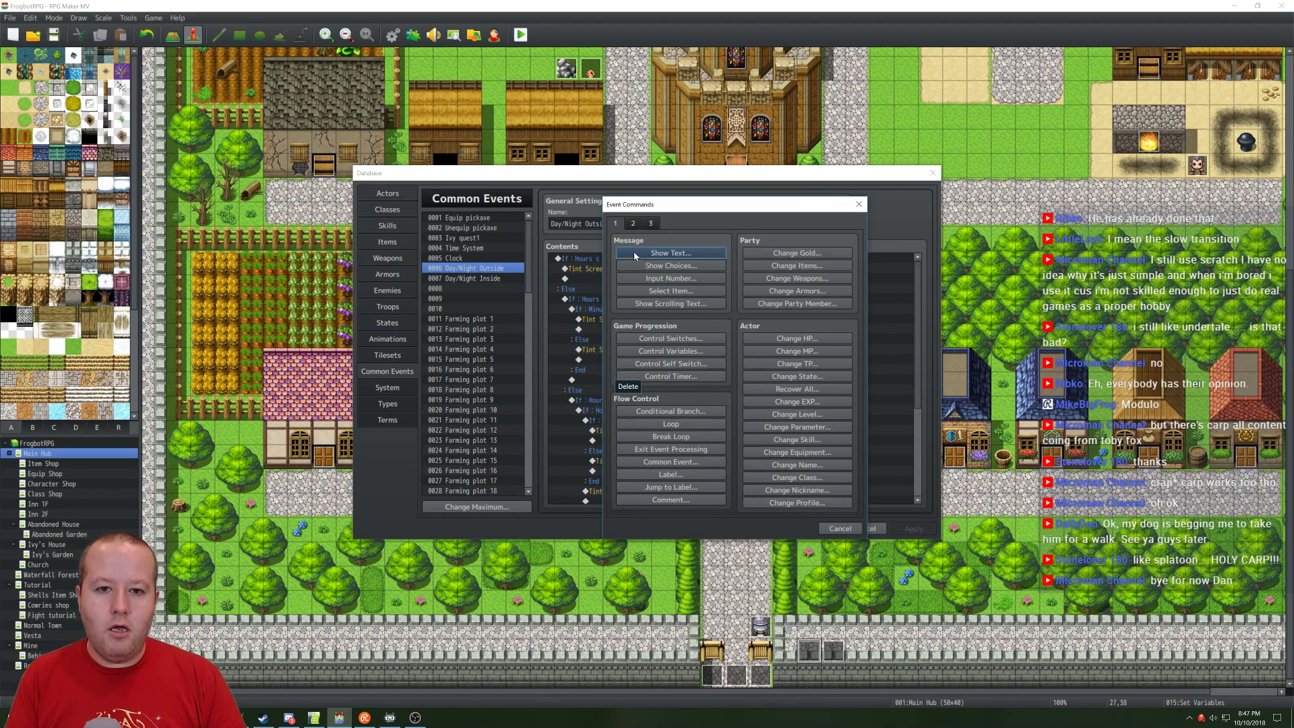
left_click(652, 223)
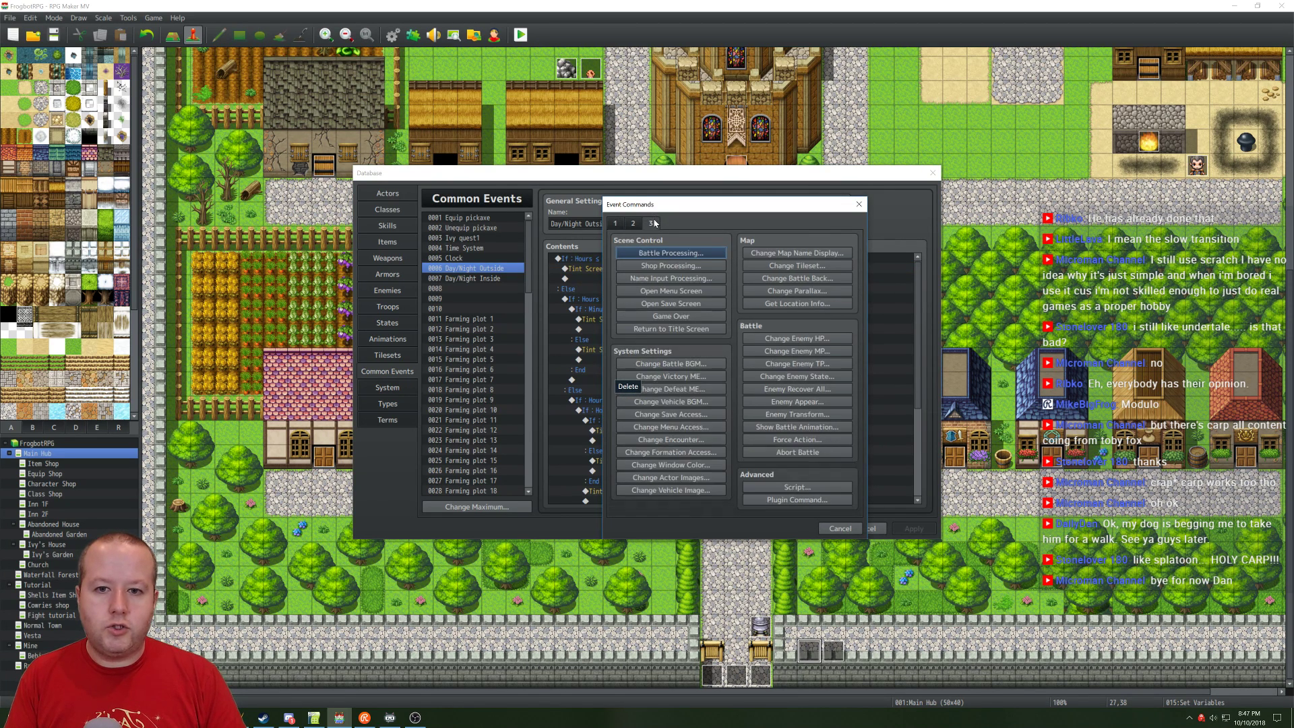
left_click(797, 487)
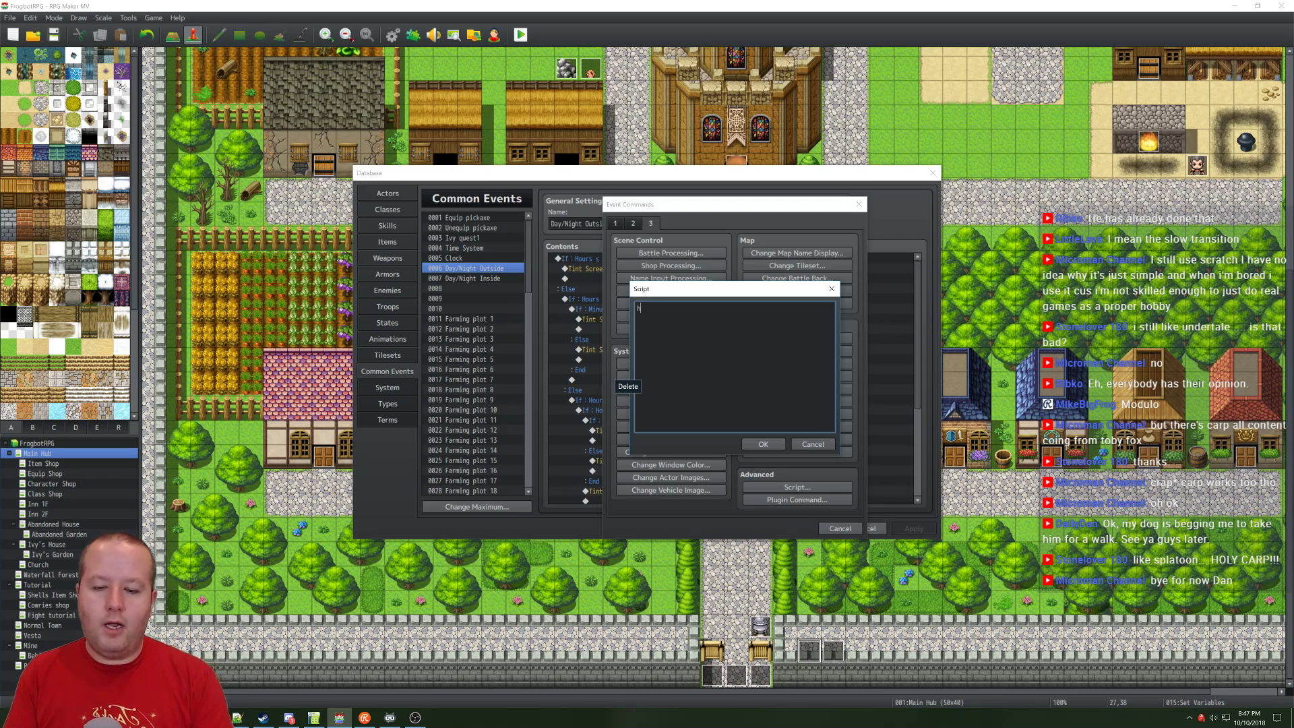
type("h")
type("conso")
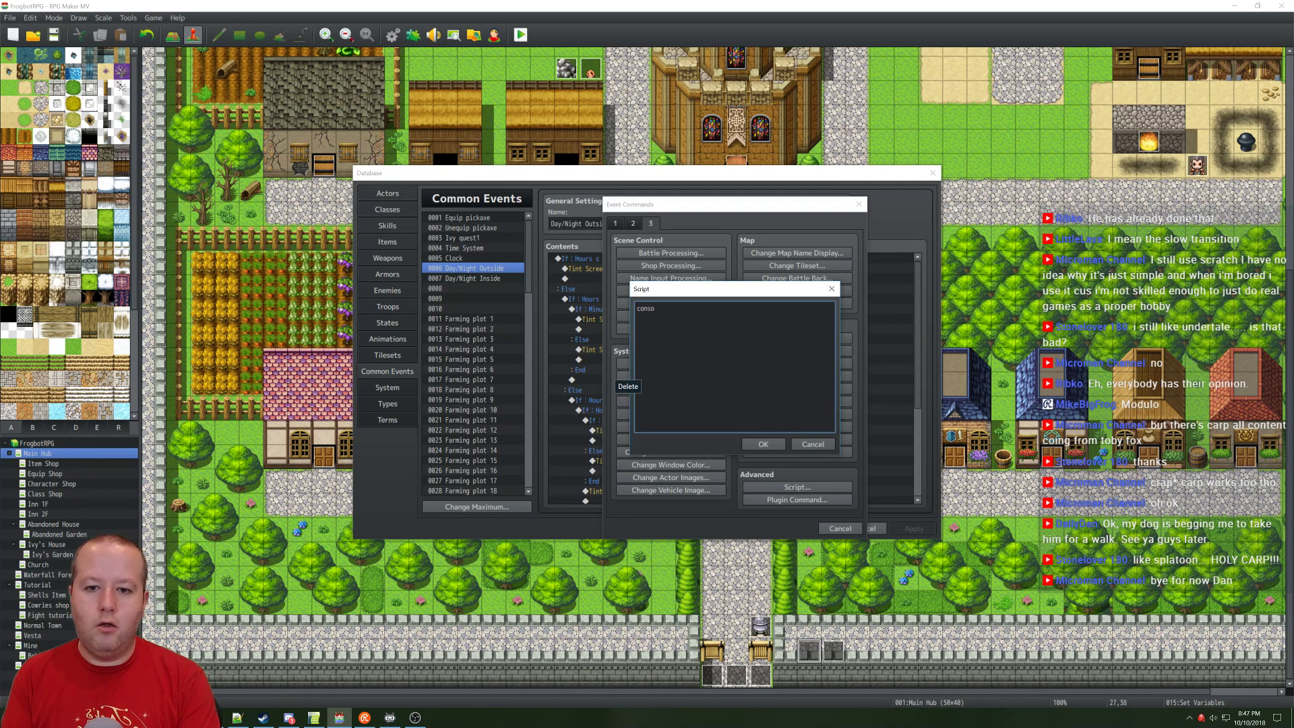
type("le.log(")
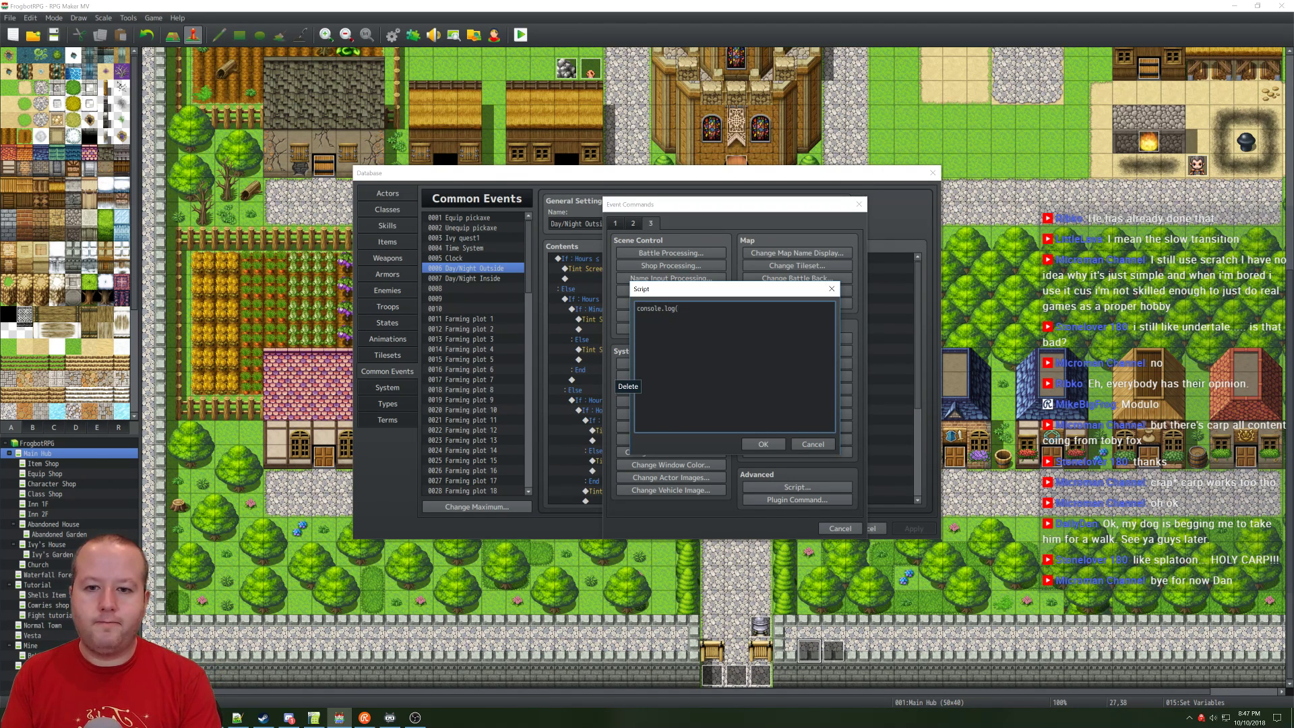
type("1")
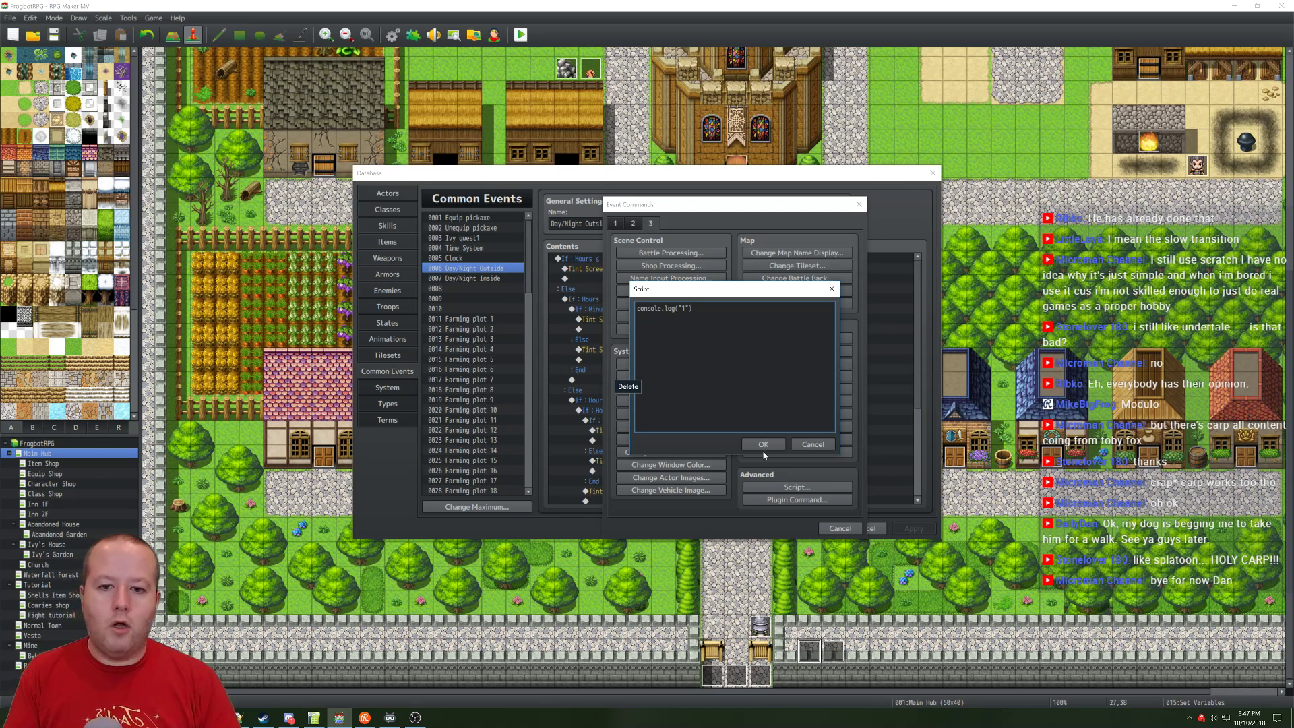
key("ctrl+a")
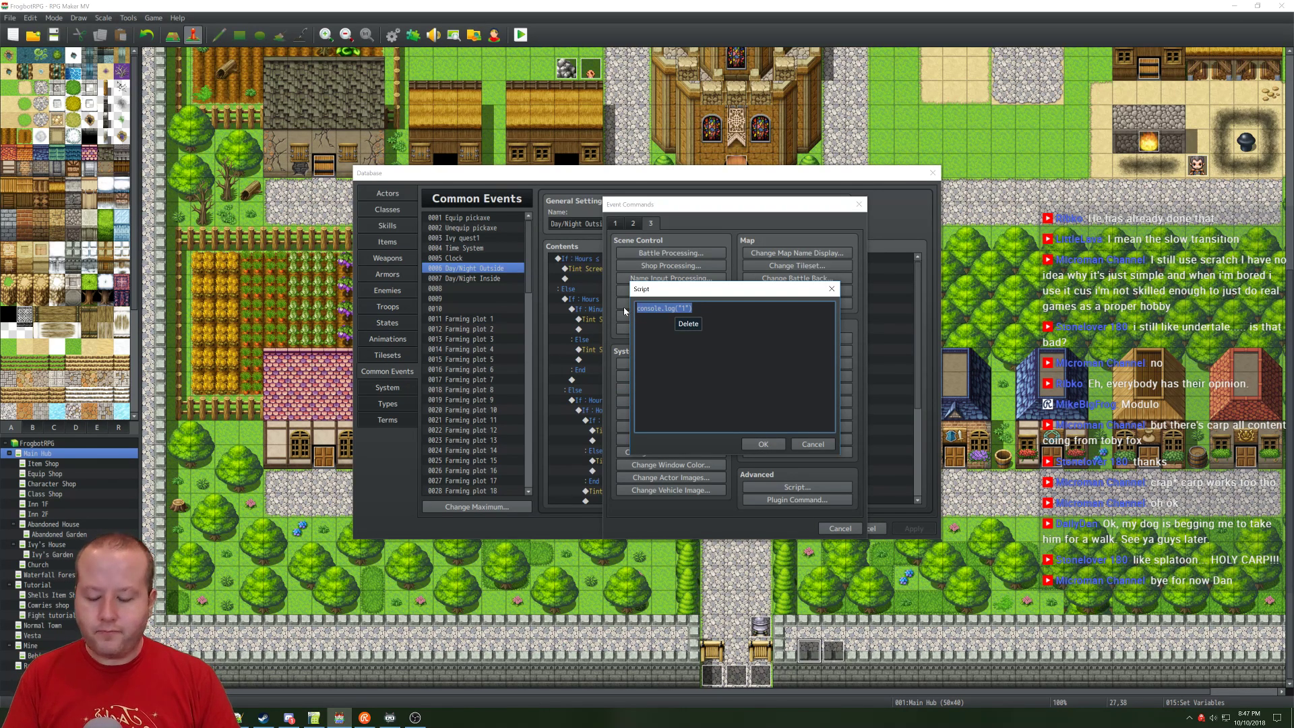
left_click(772, 447)
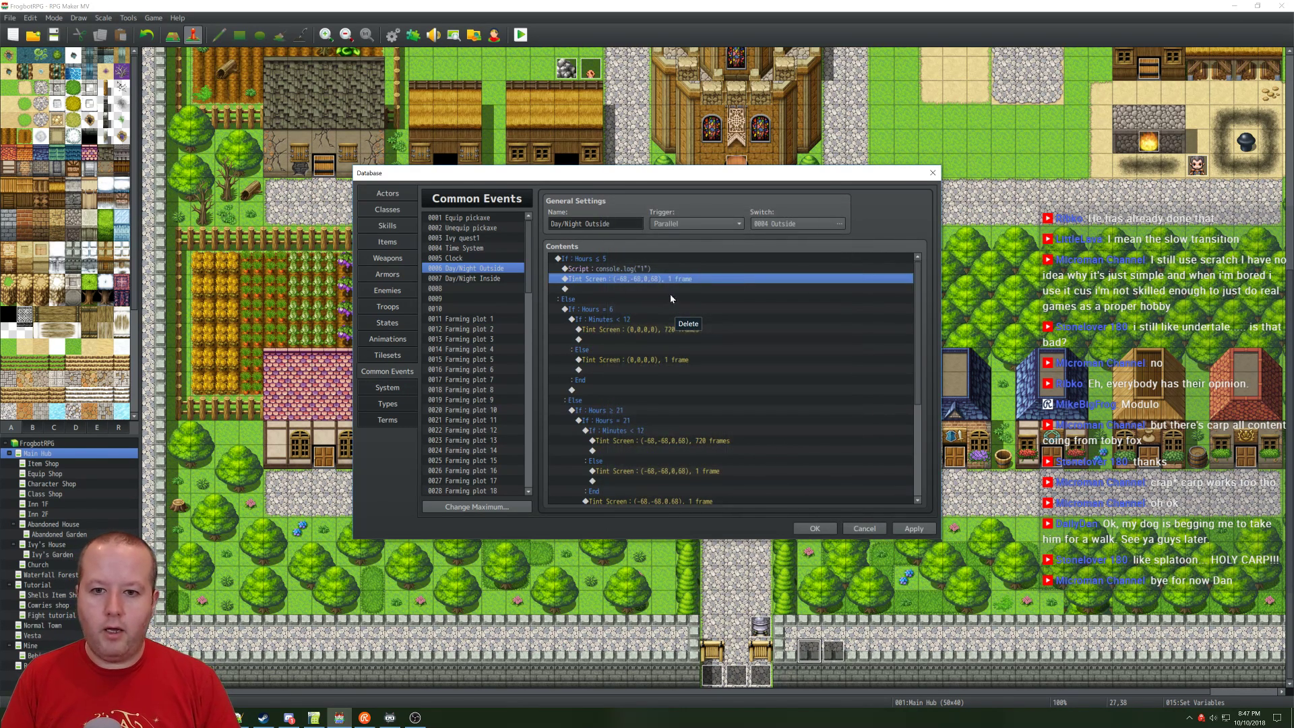
left_click(624, 330)
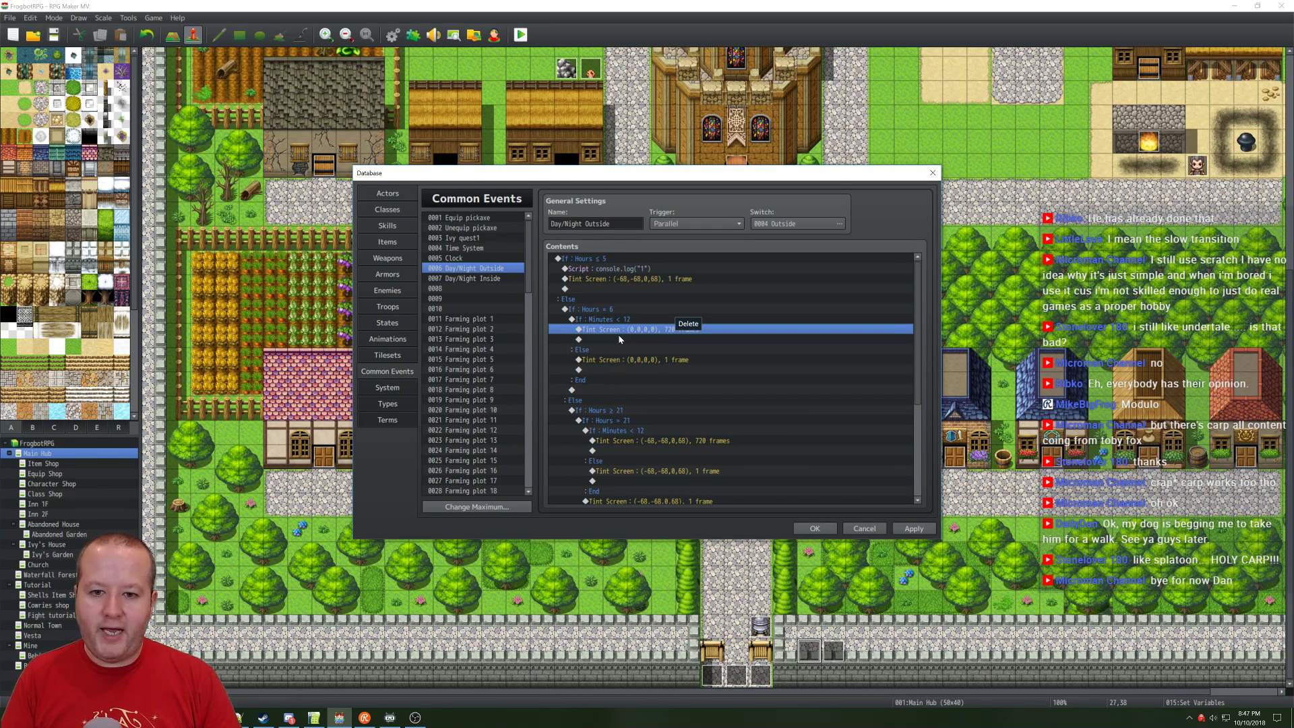
left_click(612, 268)
key("Delete")
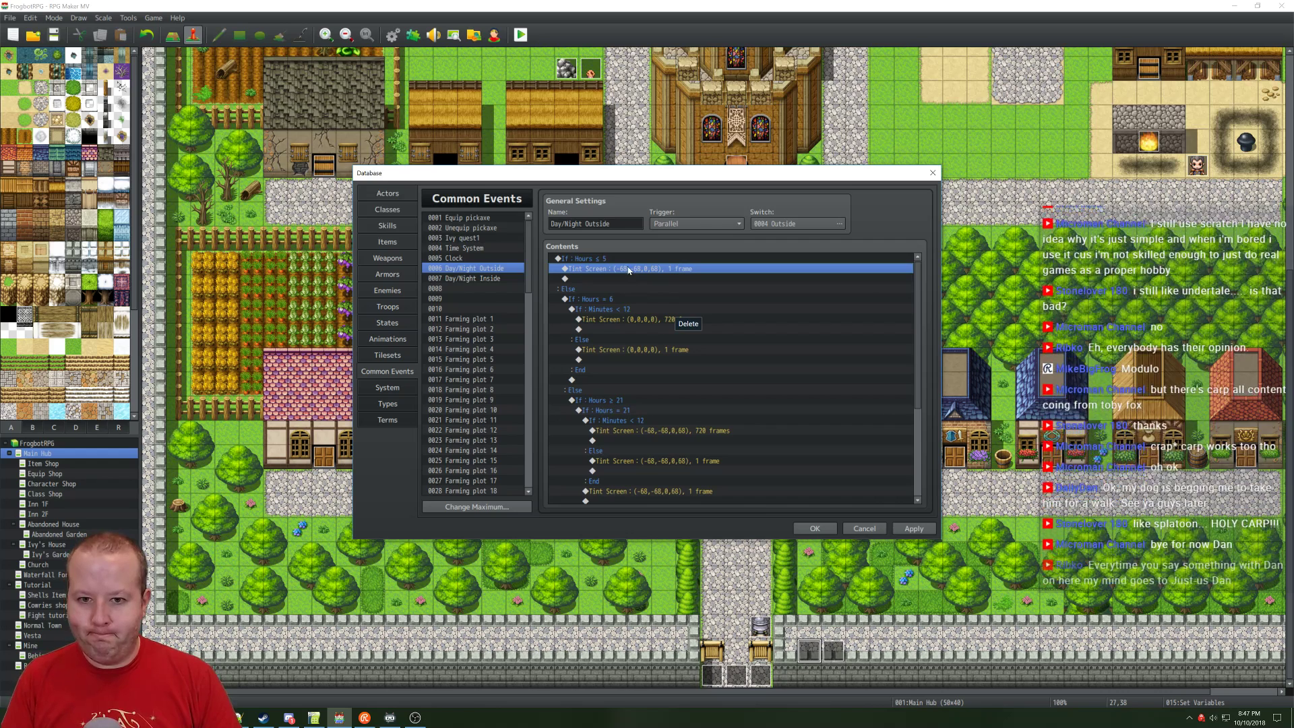
Step: Insert the script console.log("1") before the tint command in the Hours ≤ 5 branch of Day/Night Outside
double_click(649, 279)
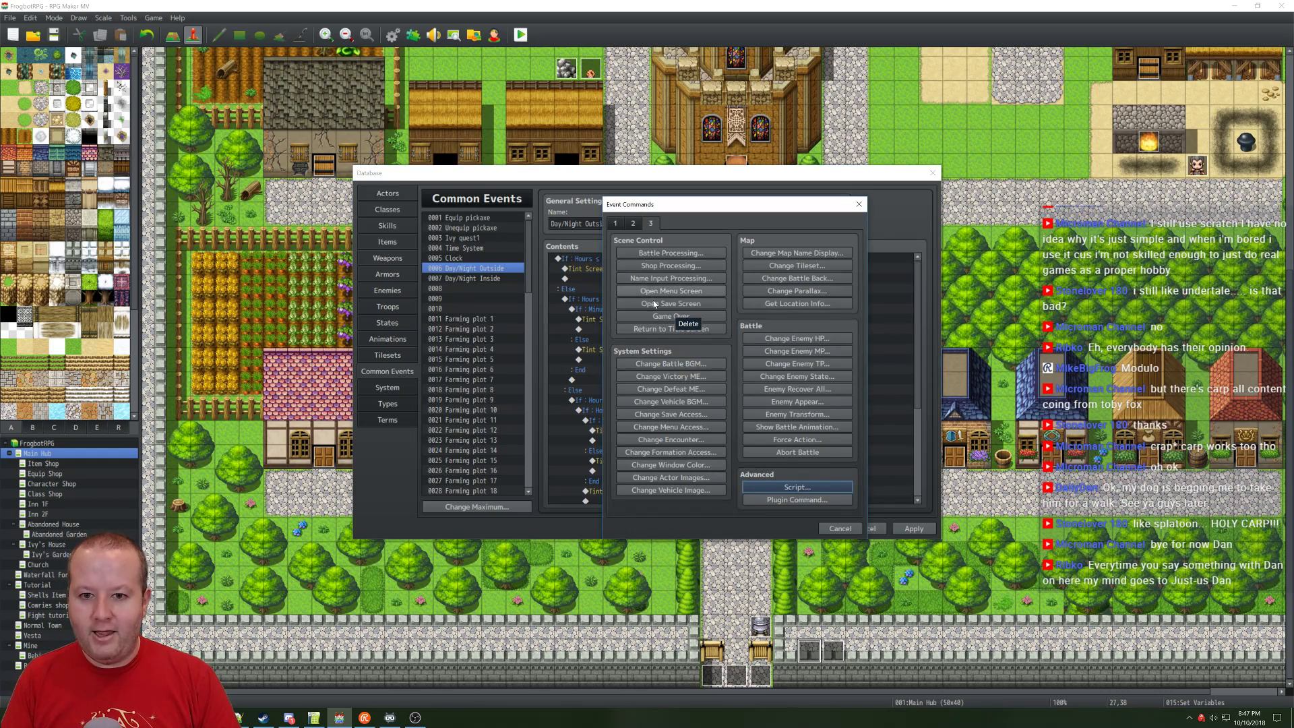
left_click(615, 223)
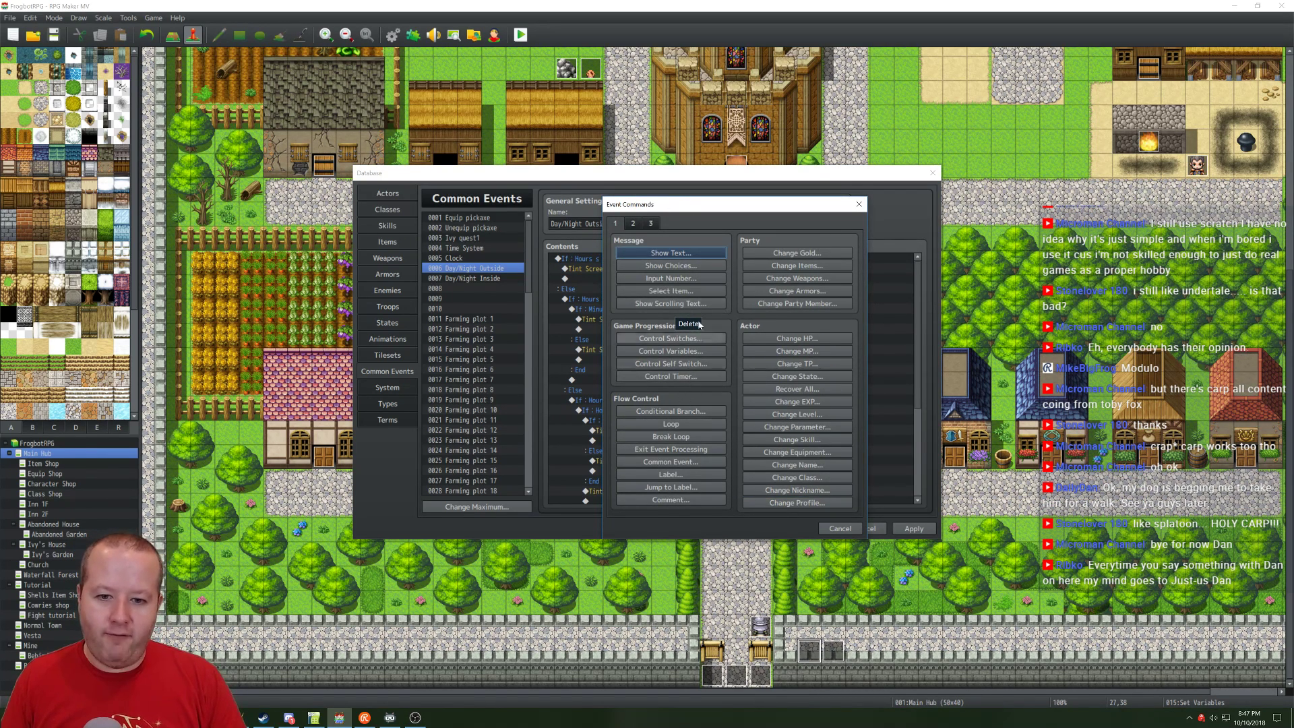
left_click(650, 223)
left_click(804, 488)
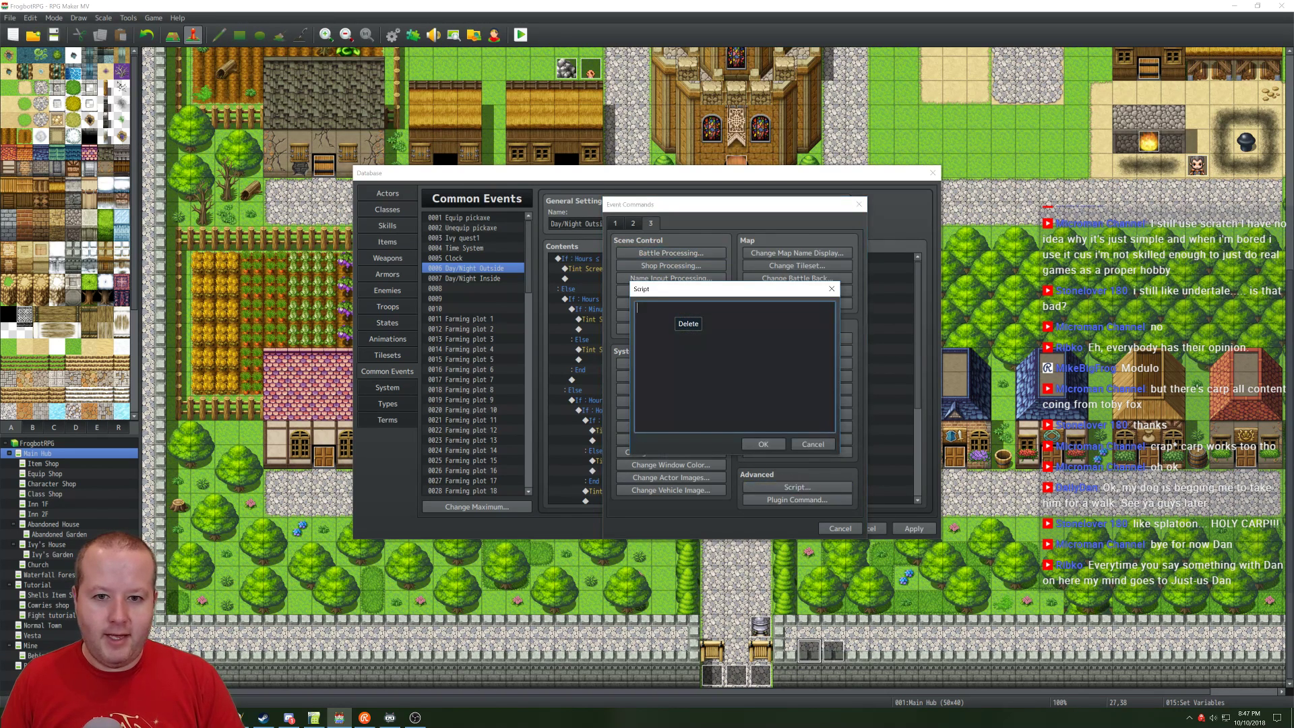
type("con")
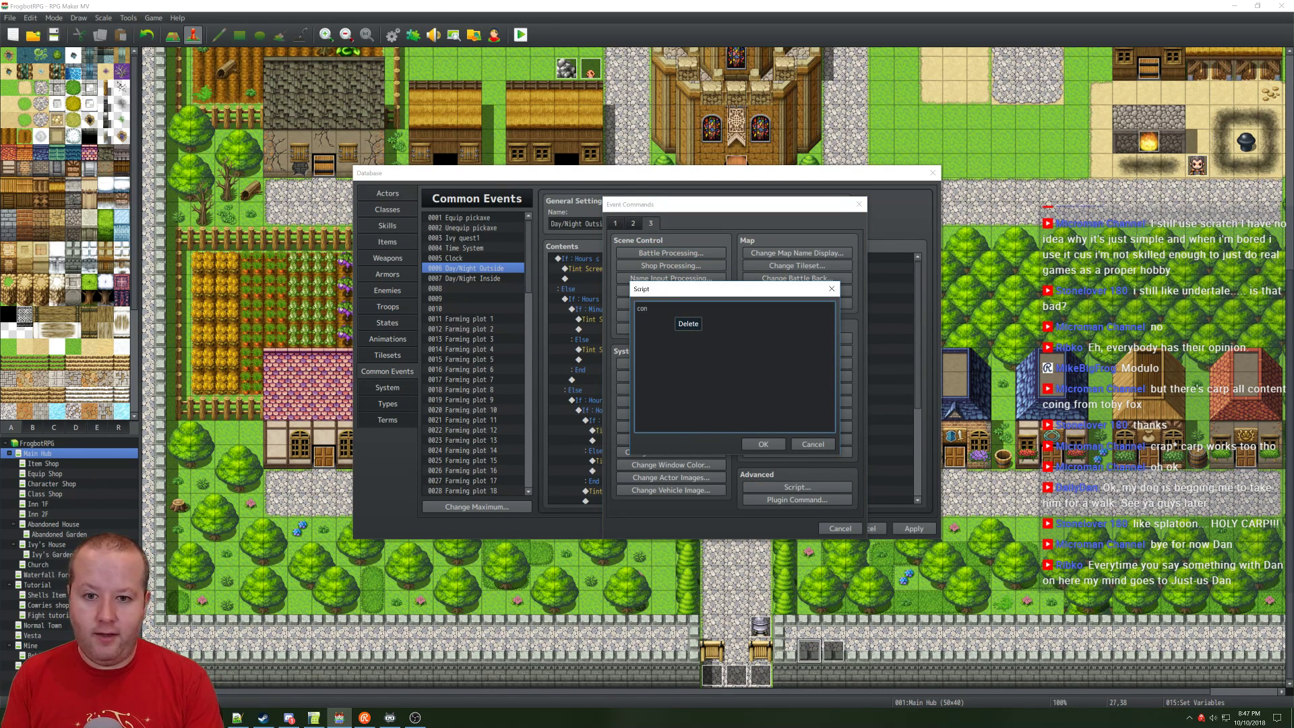
type("sole.log(\"")
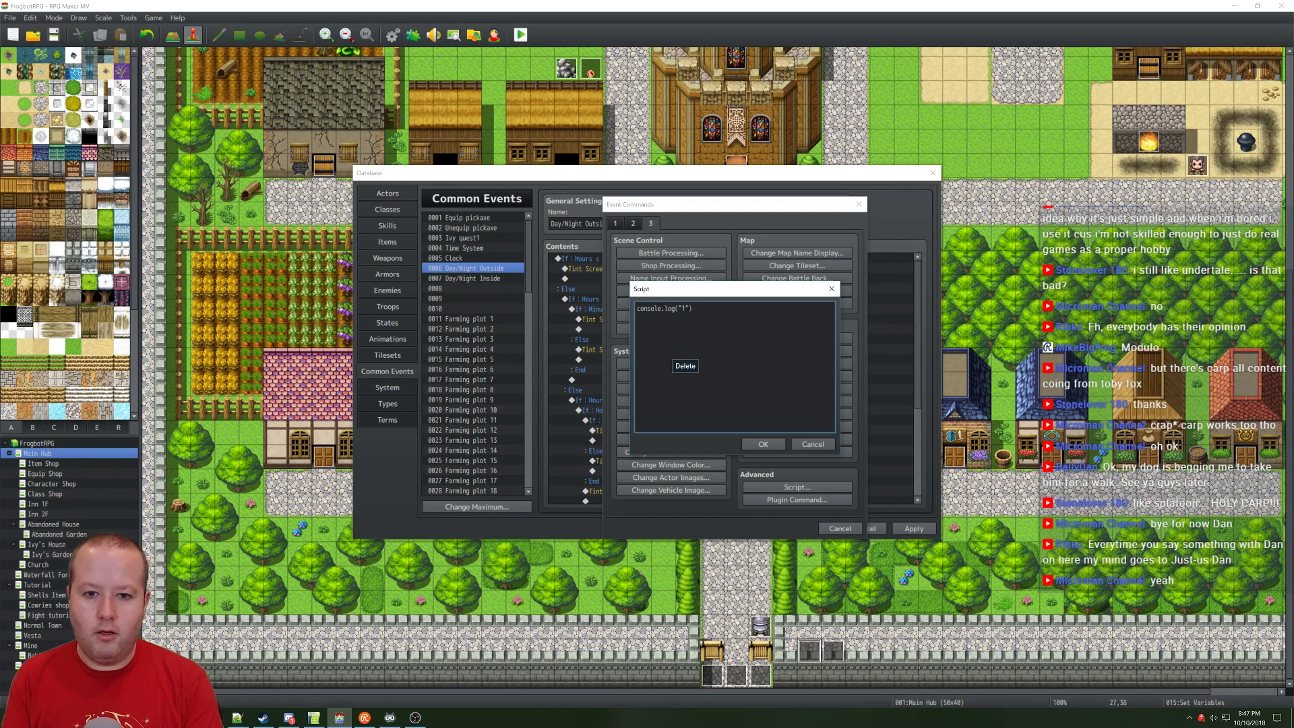
type("1\")")
left_click(763, 444)
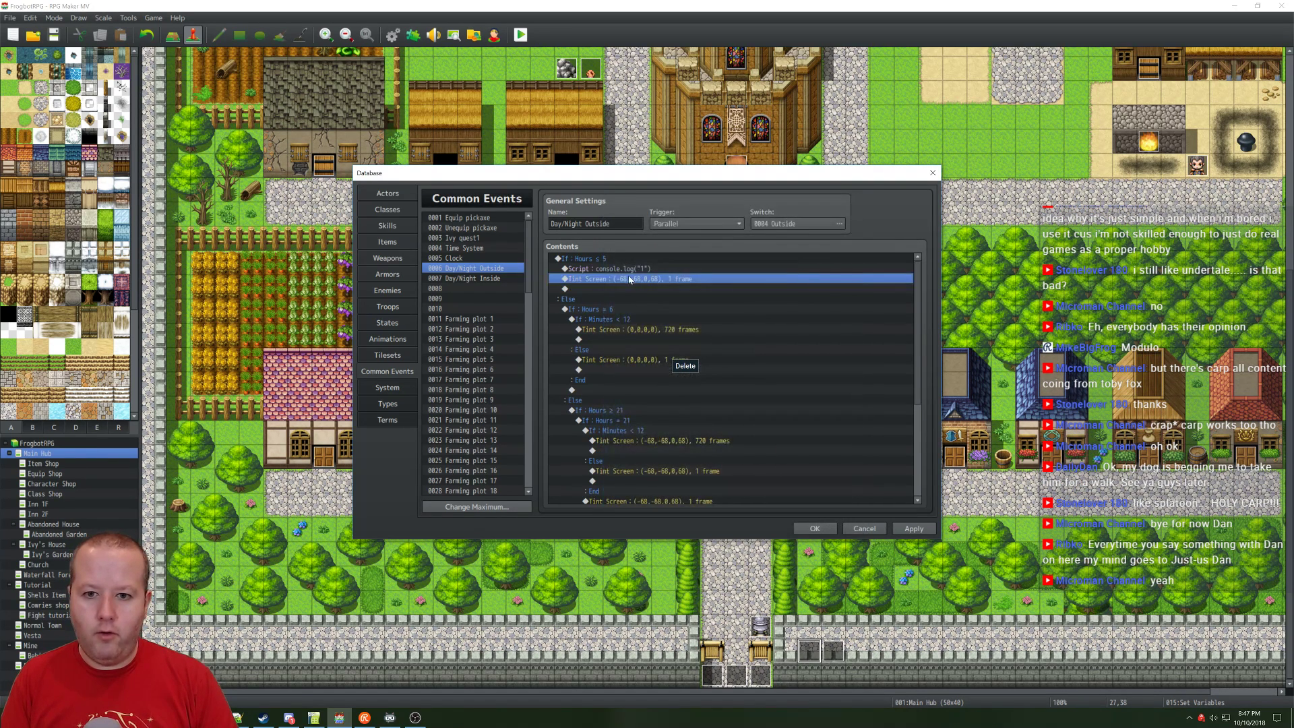
Step: Copy the console.log script after the tint commands in both minute branches of the Hours = 6 block
left_click(625, 337)
key("ctrl+v")
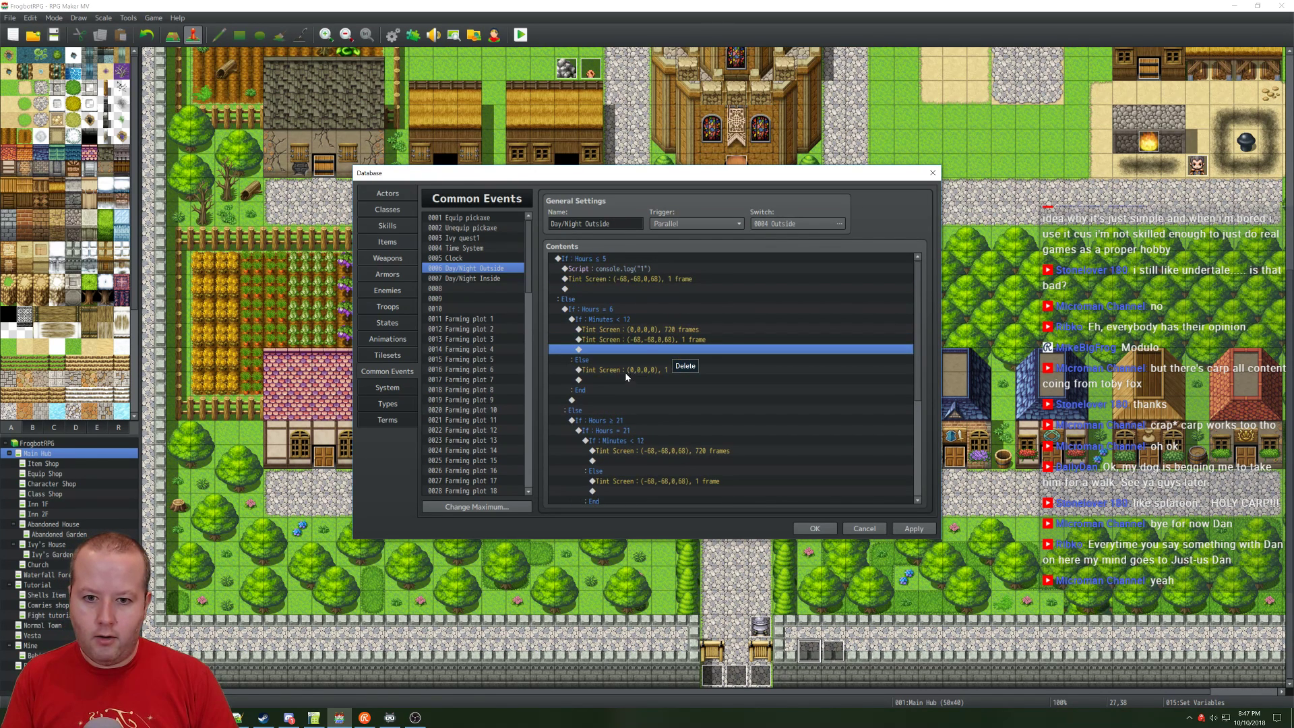
left_click(627, 270)
left_click(669, 338)
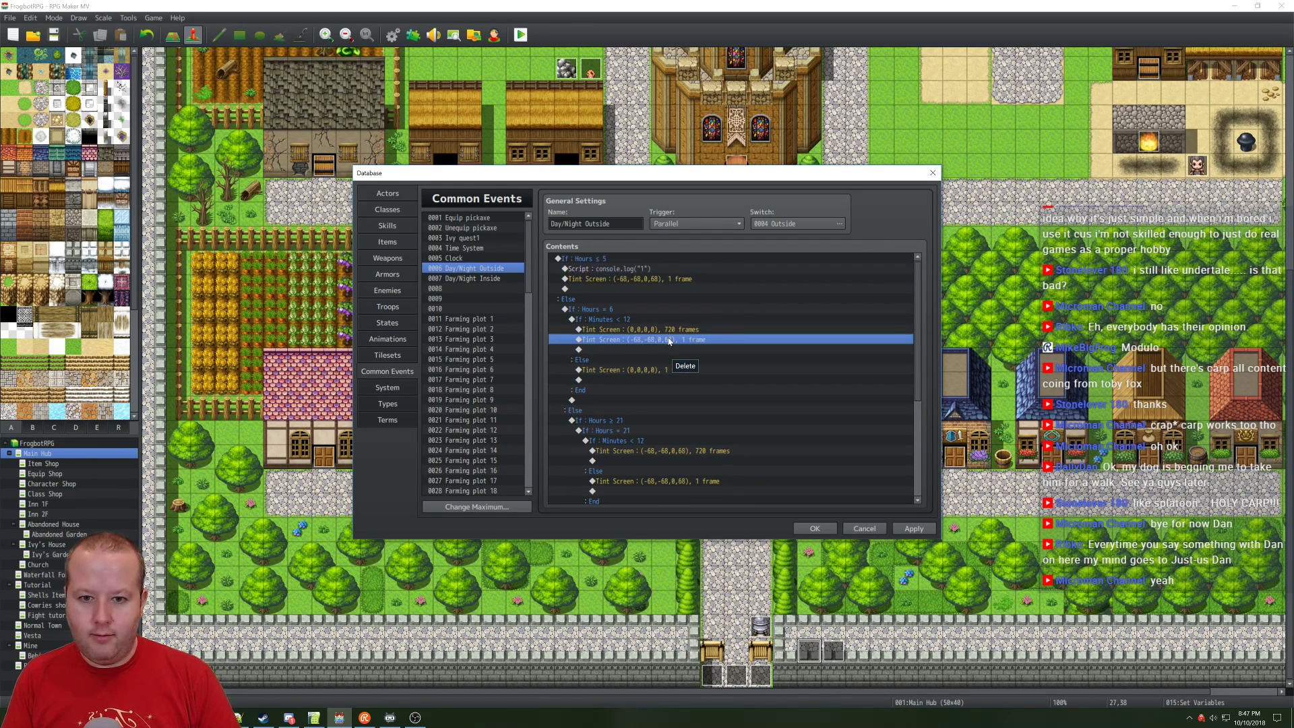
key("Delete")
key("ctrl+v")
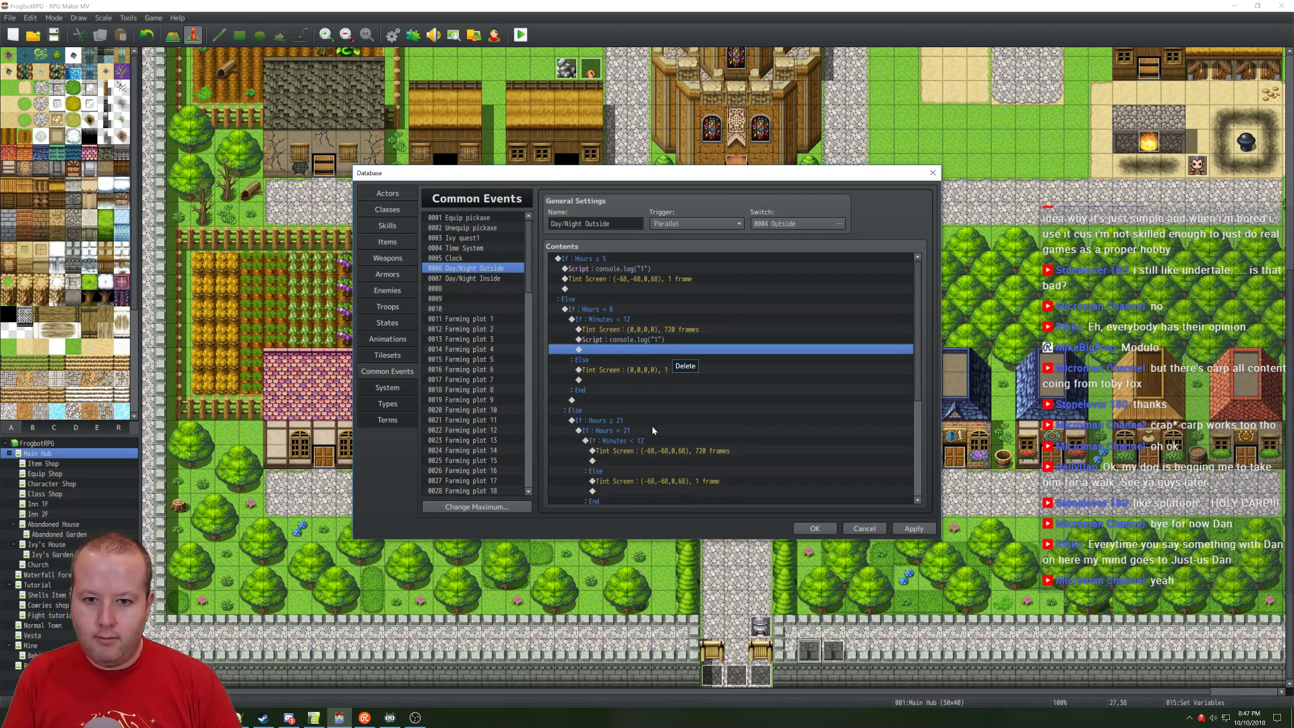
left_click(633, 378)
key("ctrl+v")
Step: Paste the console.log script after the tint commands in both minute branches of the Hours = 21 block
scroll(641, 413, "down", 2)
left_click(640, 409)
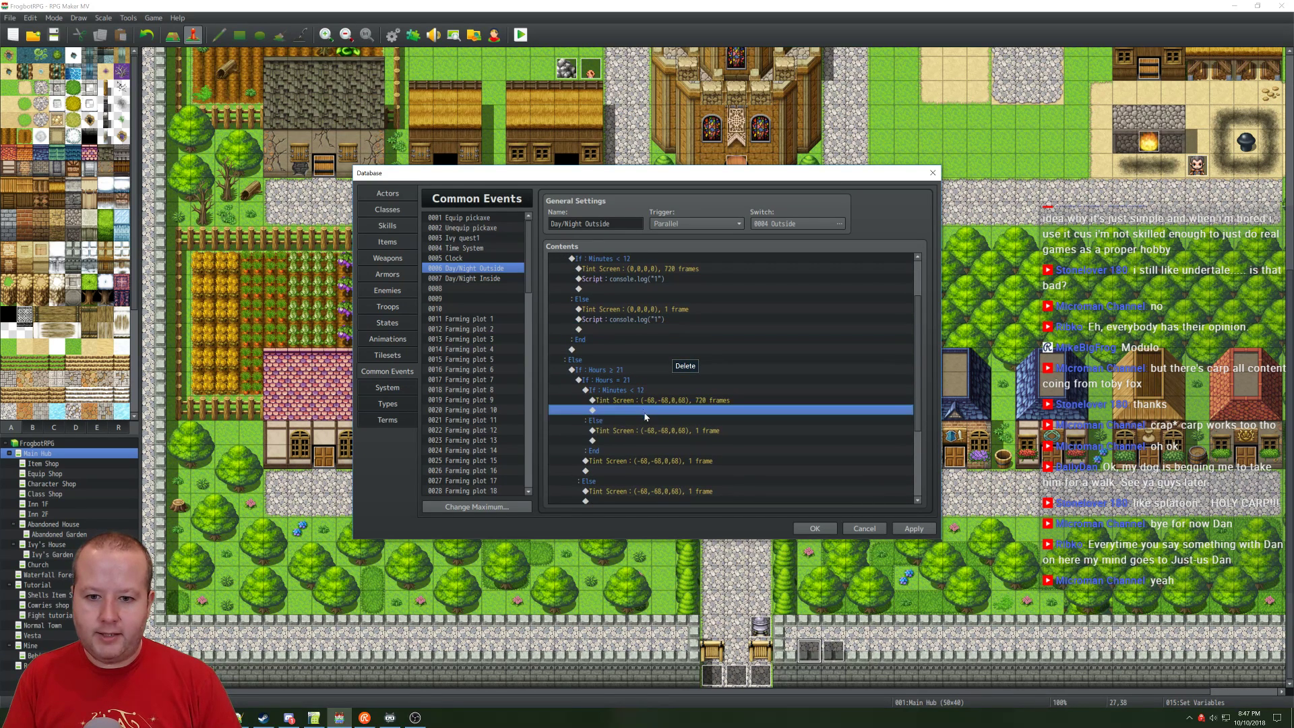
key("ctrl+v")
scroll(640, 412, "down", 2)
left_click(639, 401)
key("ctrl+v")
Step: Paste the console.log script after the two remaining night tints for Hours ≥ 21 and after the final (0,0,0,0) tint
scroll(639, 430, "down", 1)
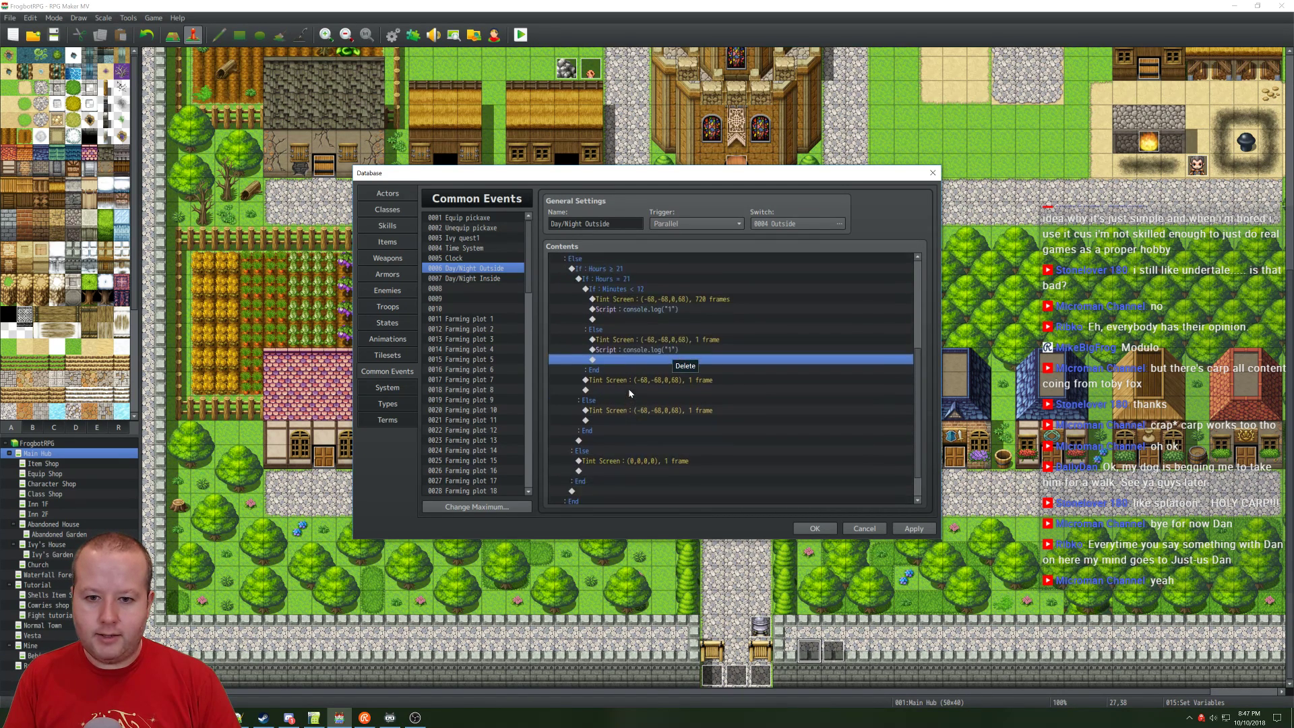
left_click(628, 389)
key("ctrl+v")
scroll(632, 415, "down", 1)
left_click(630, 388)
key("ctrl+v")
left_click(659, 448)
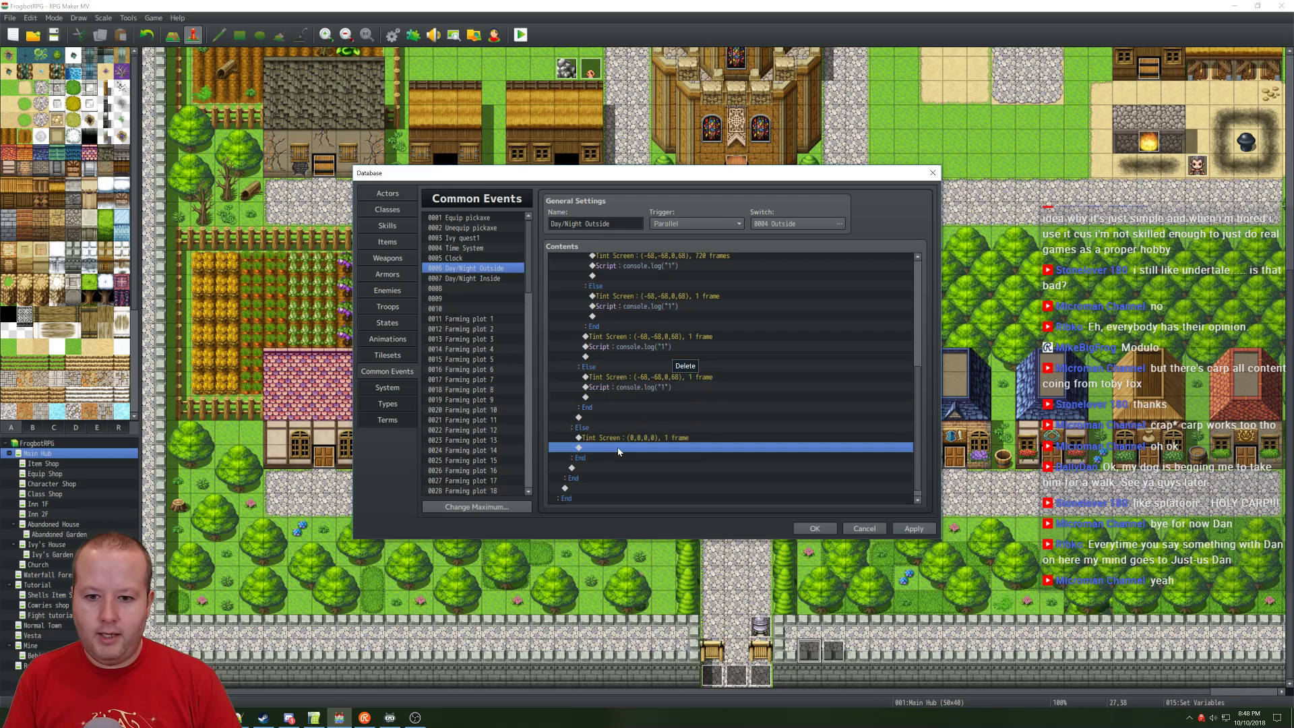
key("ctrl+v")
Step: Change the script in the Minutes < 12 branch of the Hours = 6 block to console.log("2")
scroll(660, 449, "up", 7)
left_click(646, 341)
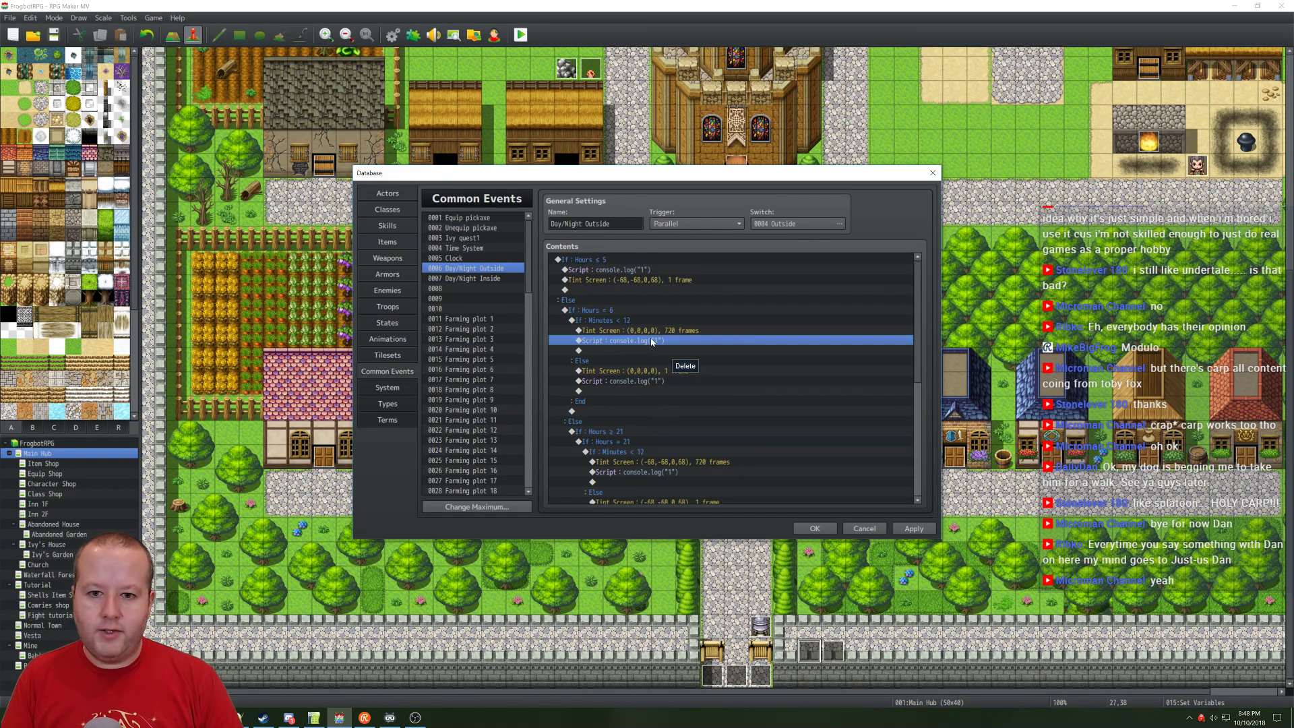
right_click(658, 340)
left_click(678, 347)
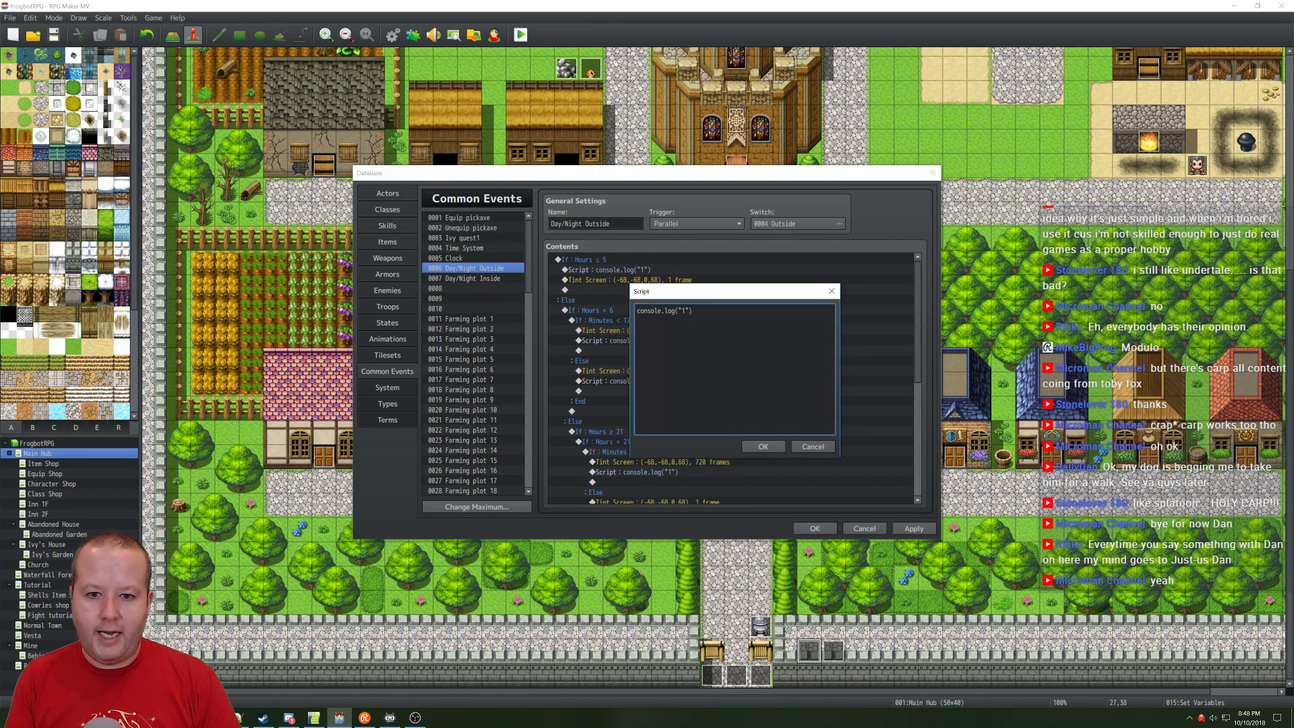
left_click(763, 446)
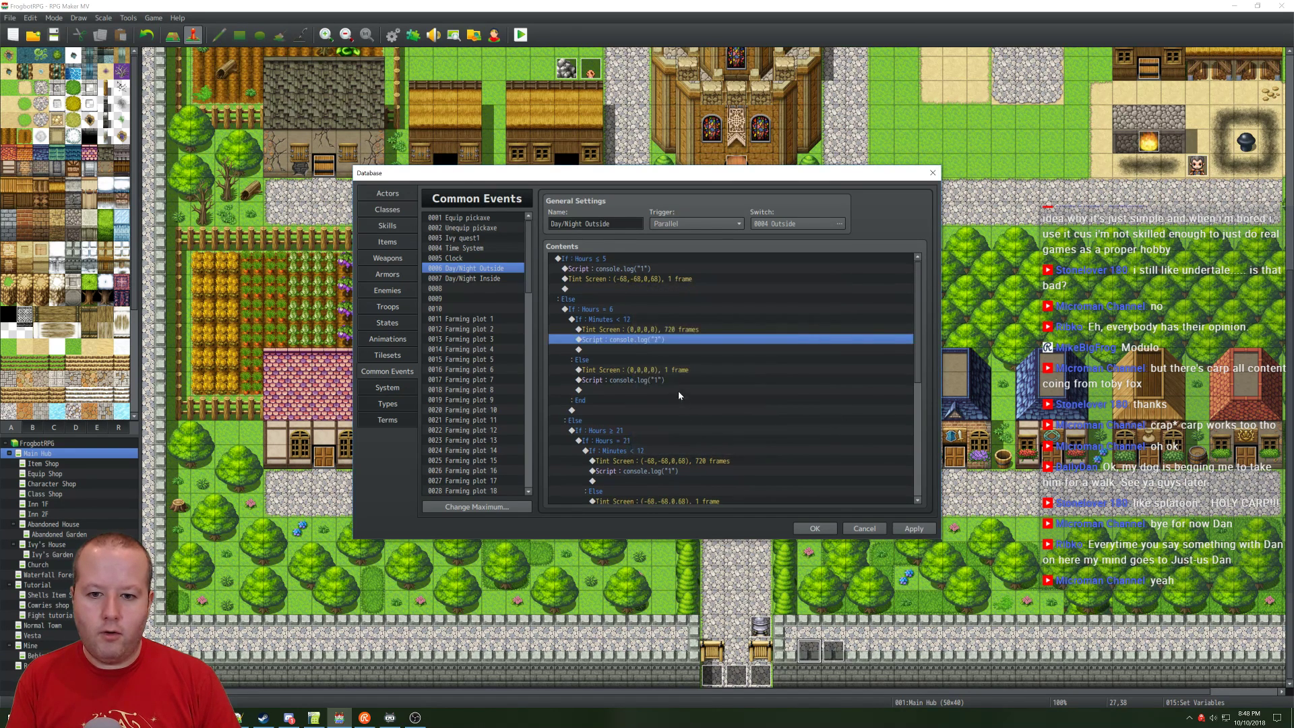
Step: Change the script in the Else branch of the Hours = 6 minute check to console.log("3")
left_click(647, 380)
right_click(664, 381)
left_click(685, 400)
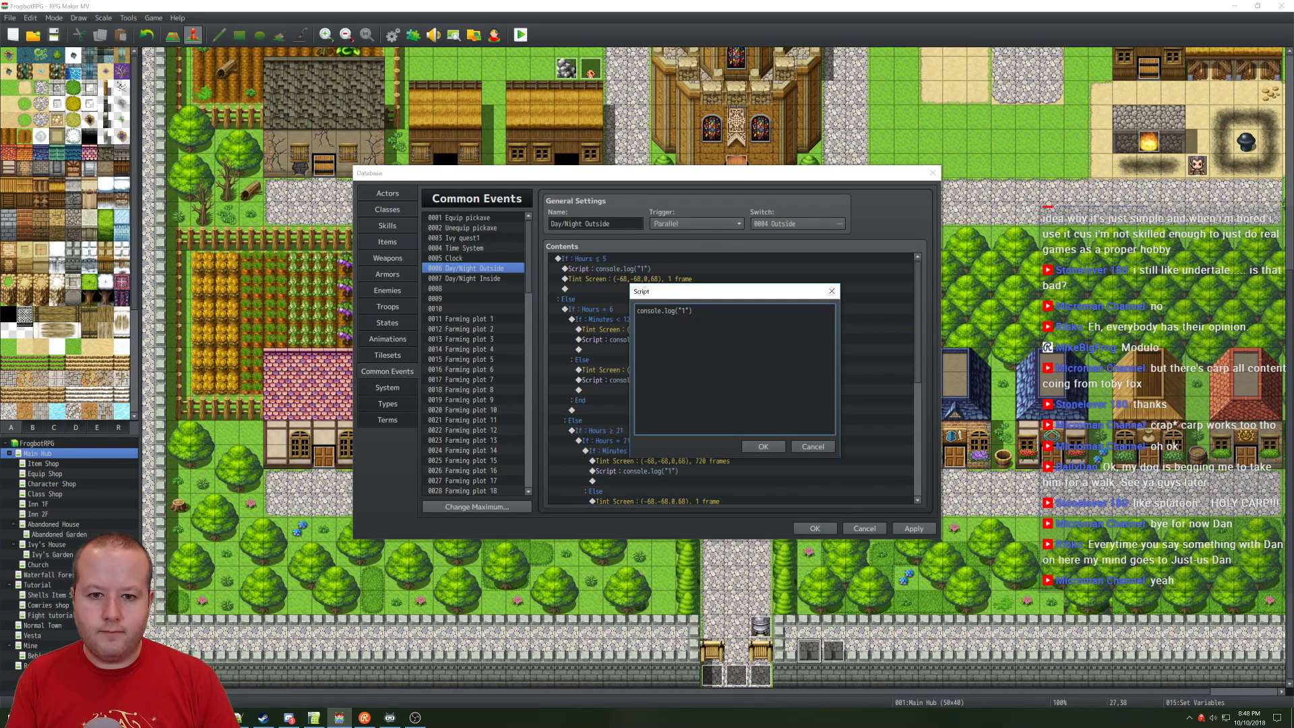
double_click(682, 310)
type("3")
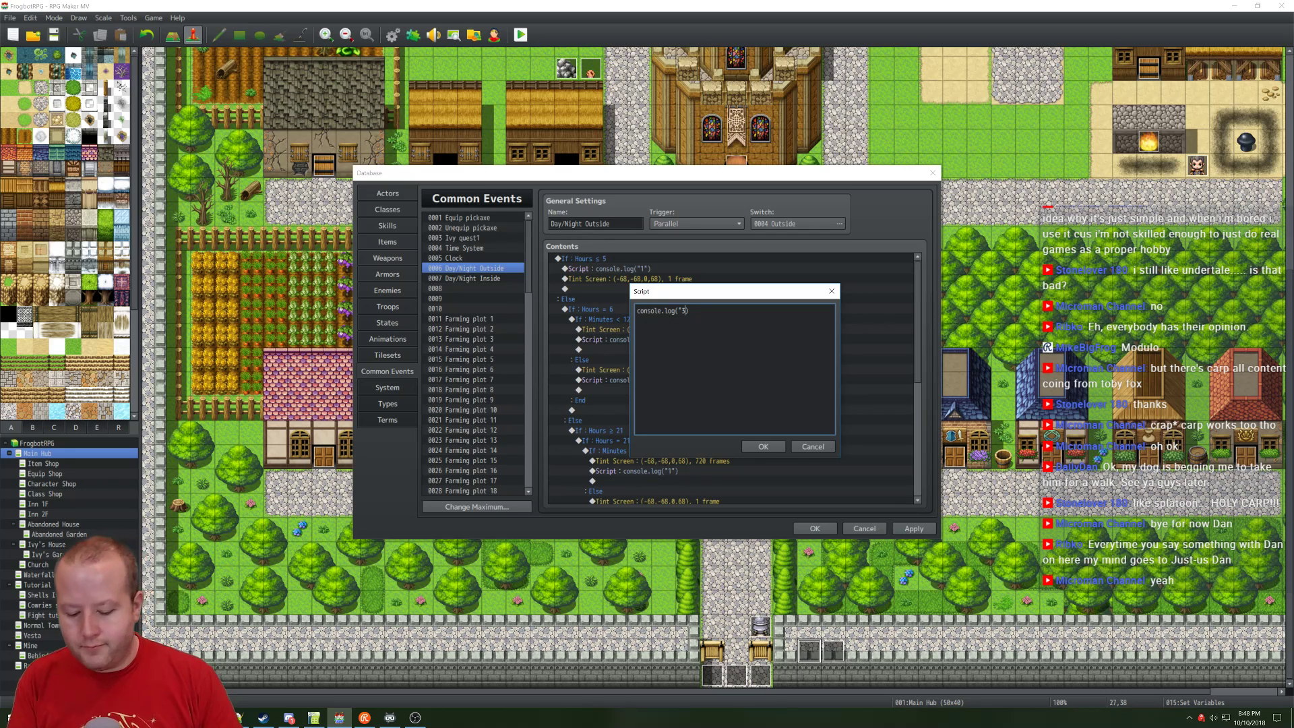
left_click(760, 446)
Step: Change the script in the Minutes < 12 branch of the Hours = 21 block to console.log("4")
scroll(690, 385, "down", 2)
right_click(663, 400)
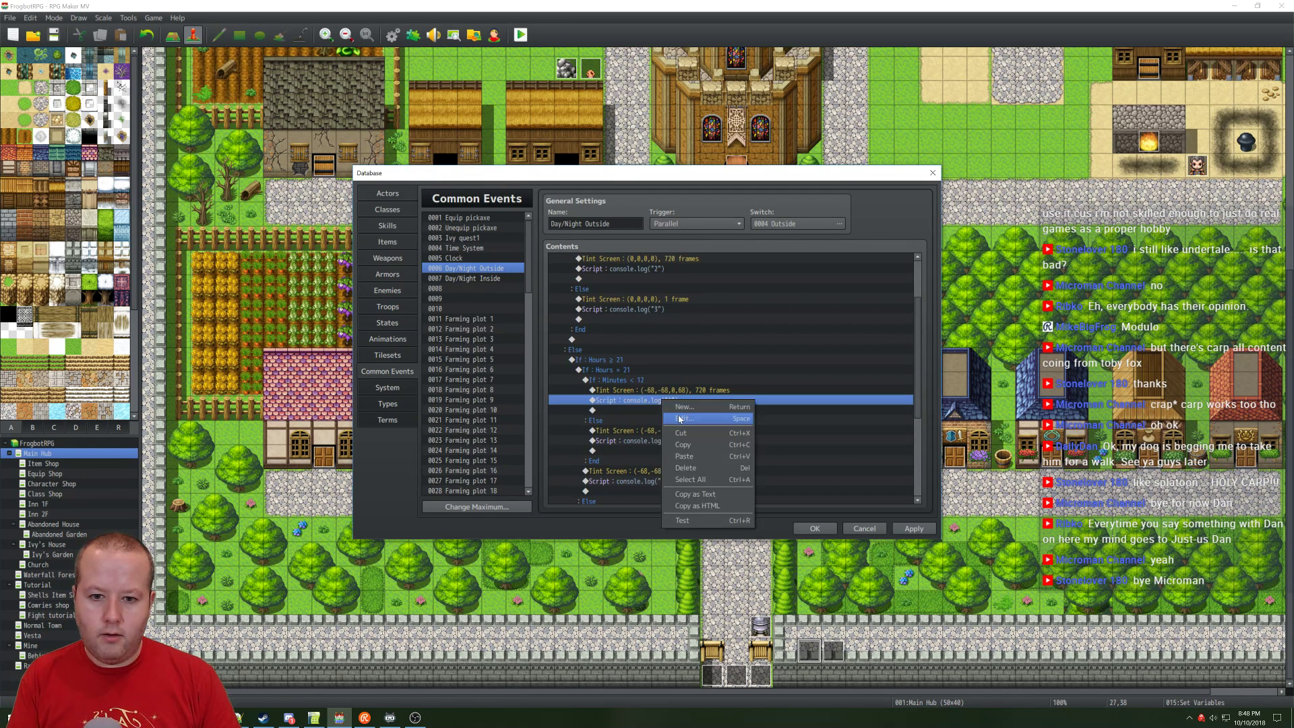
left_click(685, 418)
double_click(683, 311)
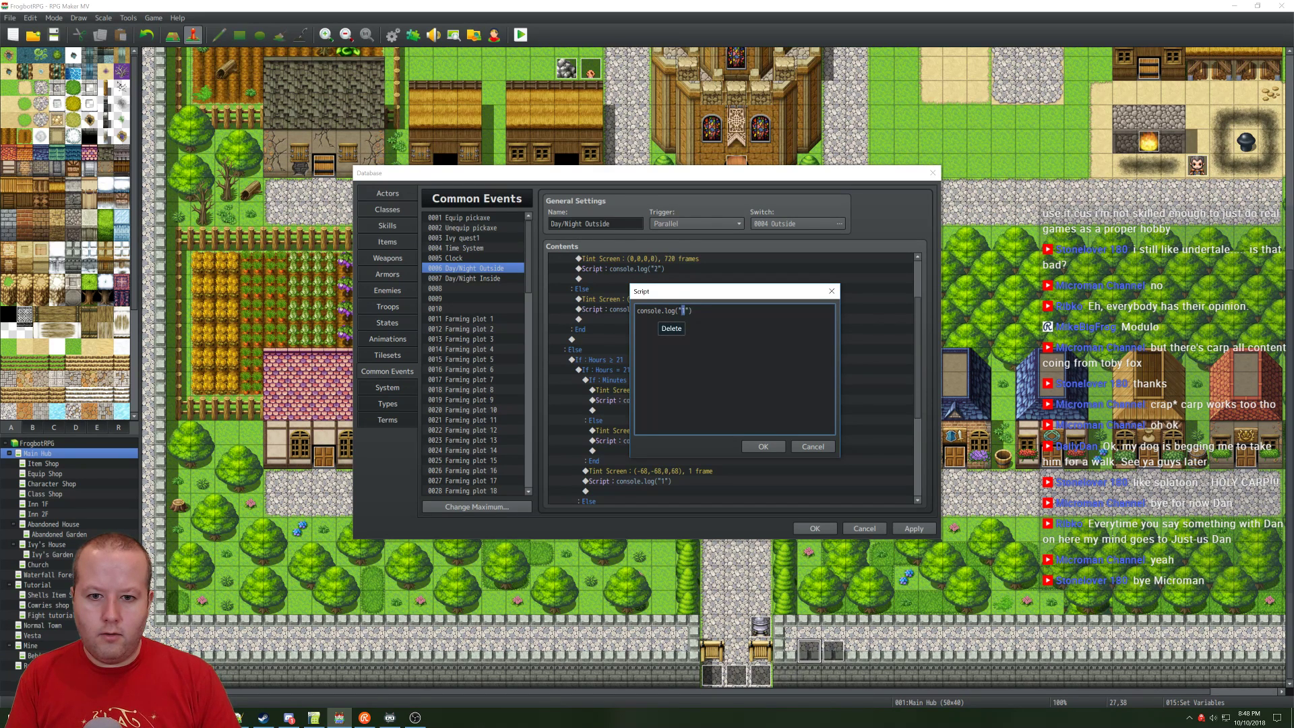
left_click(760, 448)
Step: Change the script in the Else branch of the Hours = 21 minute check to console.log("5")
scroll(747, 423, "down", 2)
right_click(676, 371)
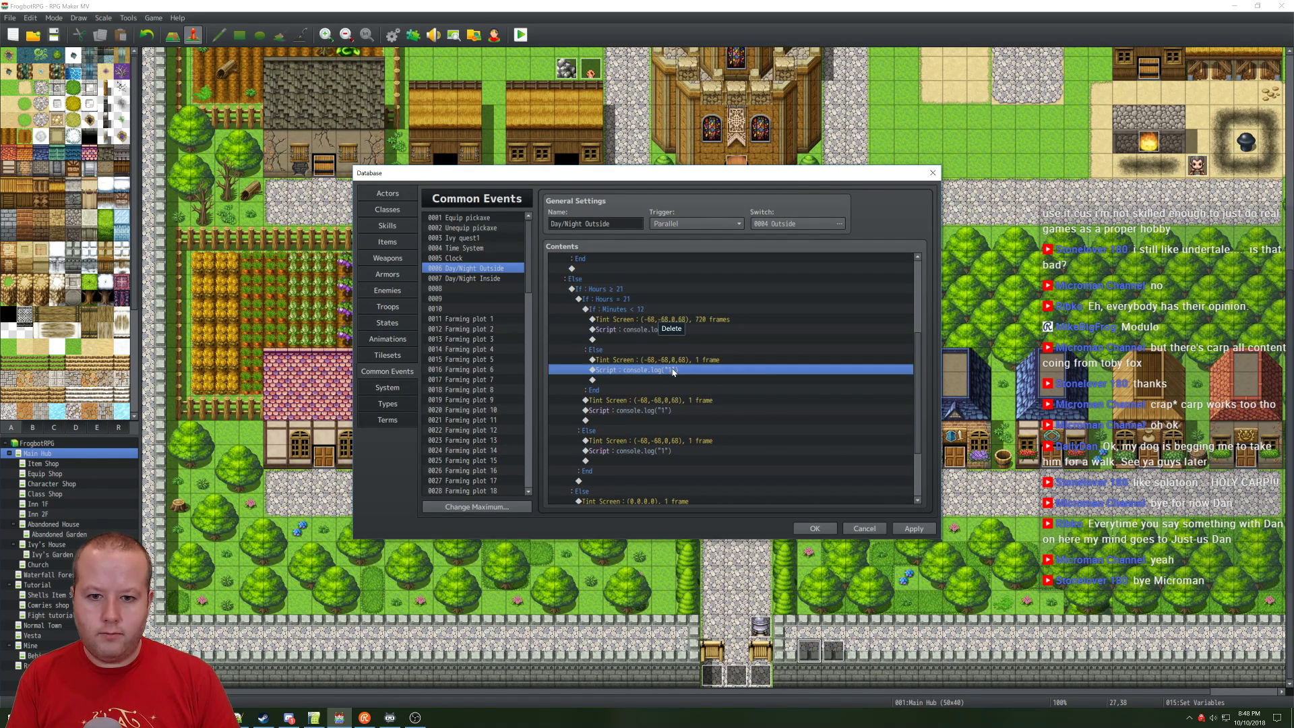
left_click(695, 389)
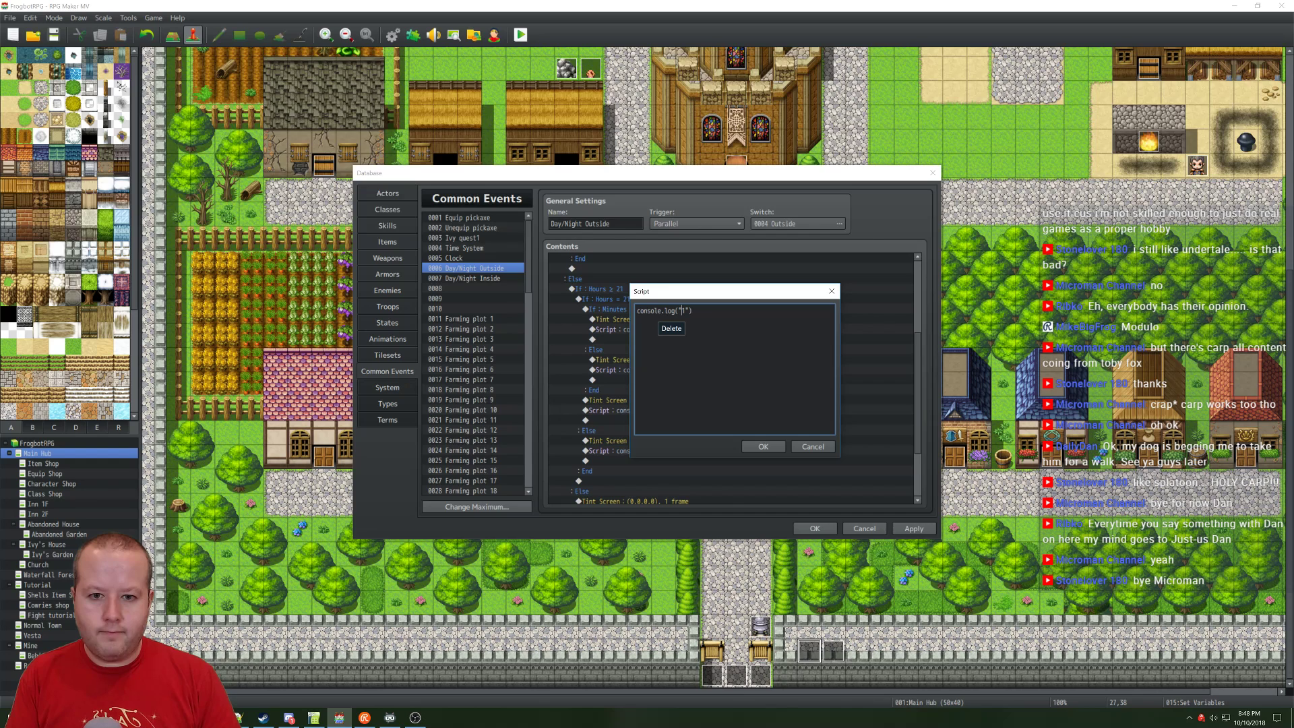
type("5")
left_click(763, 446)
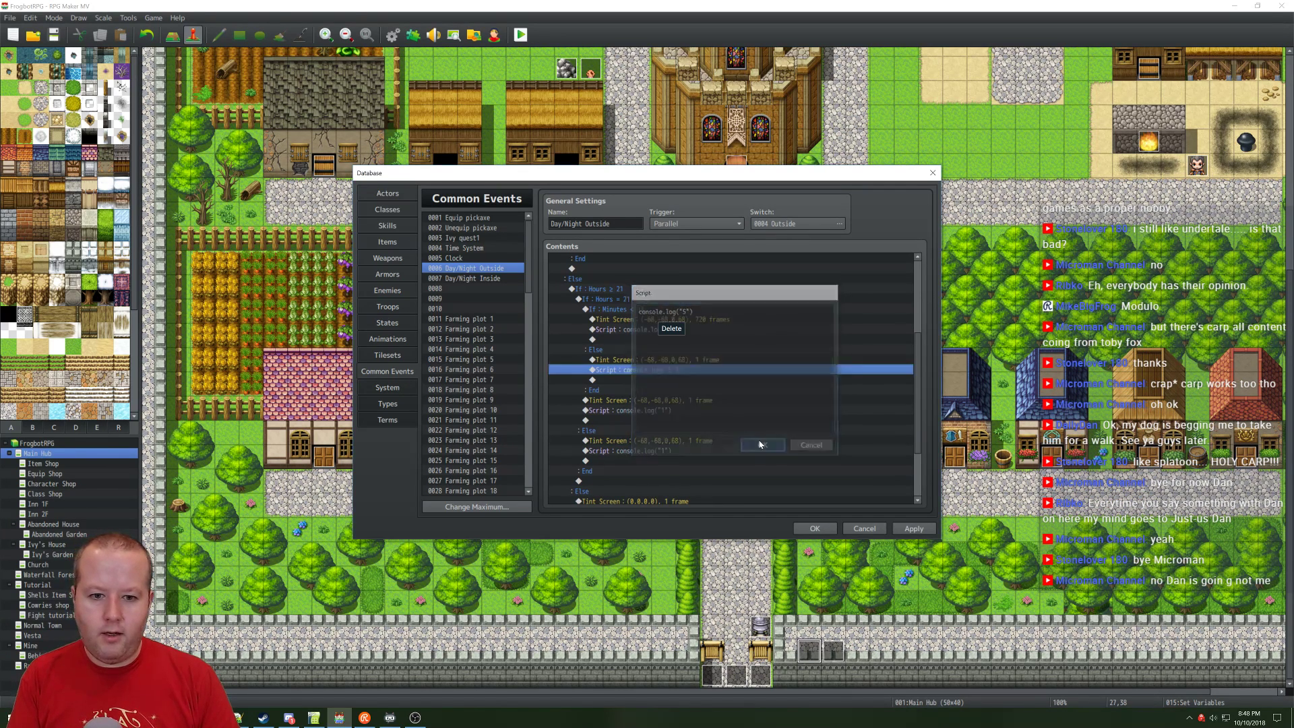
Step: Change the script after the night tint that follows the Hours = 21 minute check to console.log("6")
right_click(649, 340)
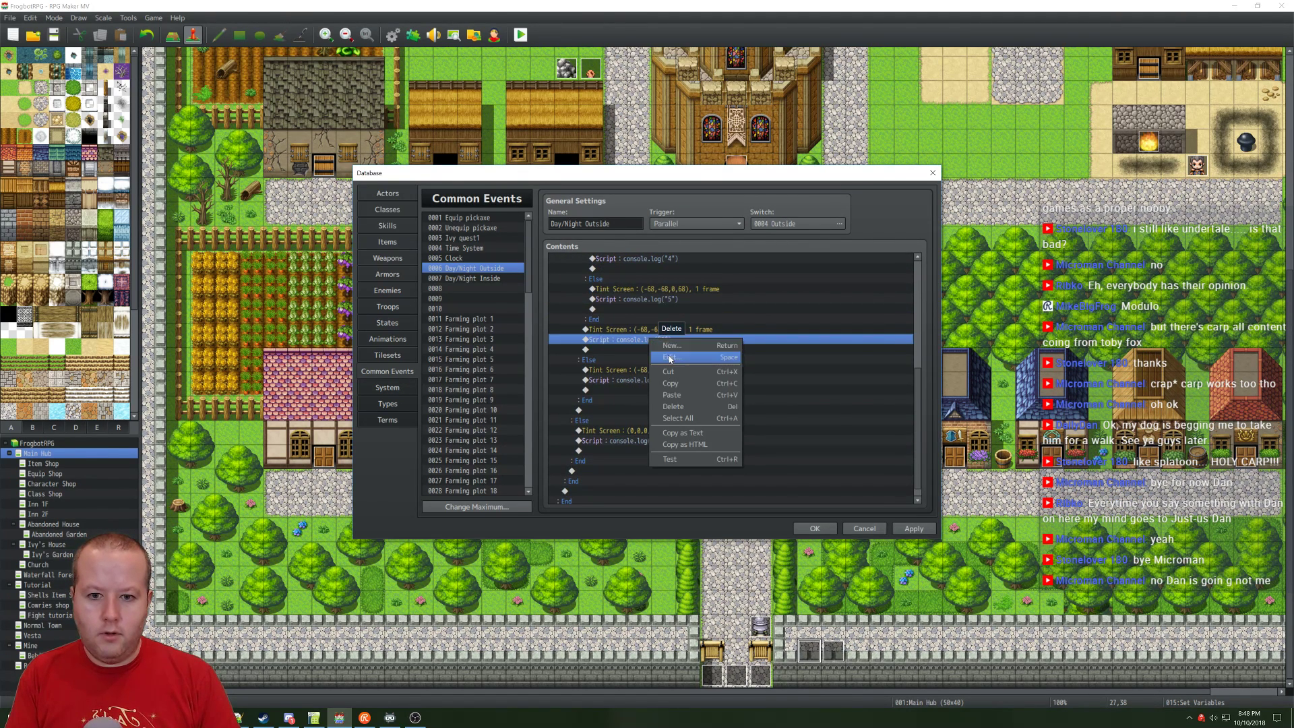
left_click(668, 358)
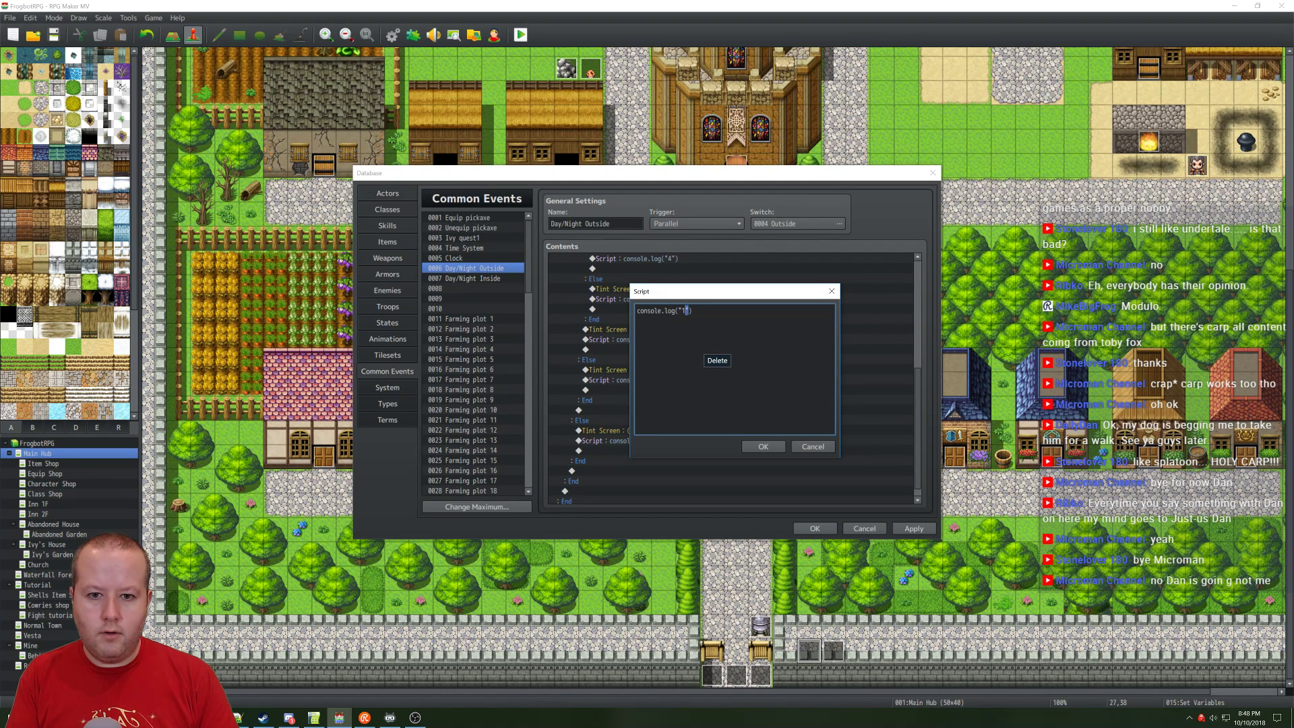
double_click(686, 310)
type("6")
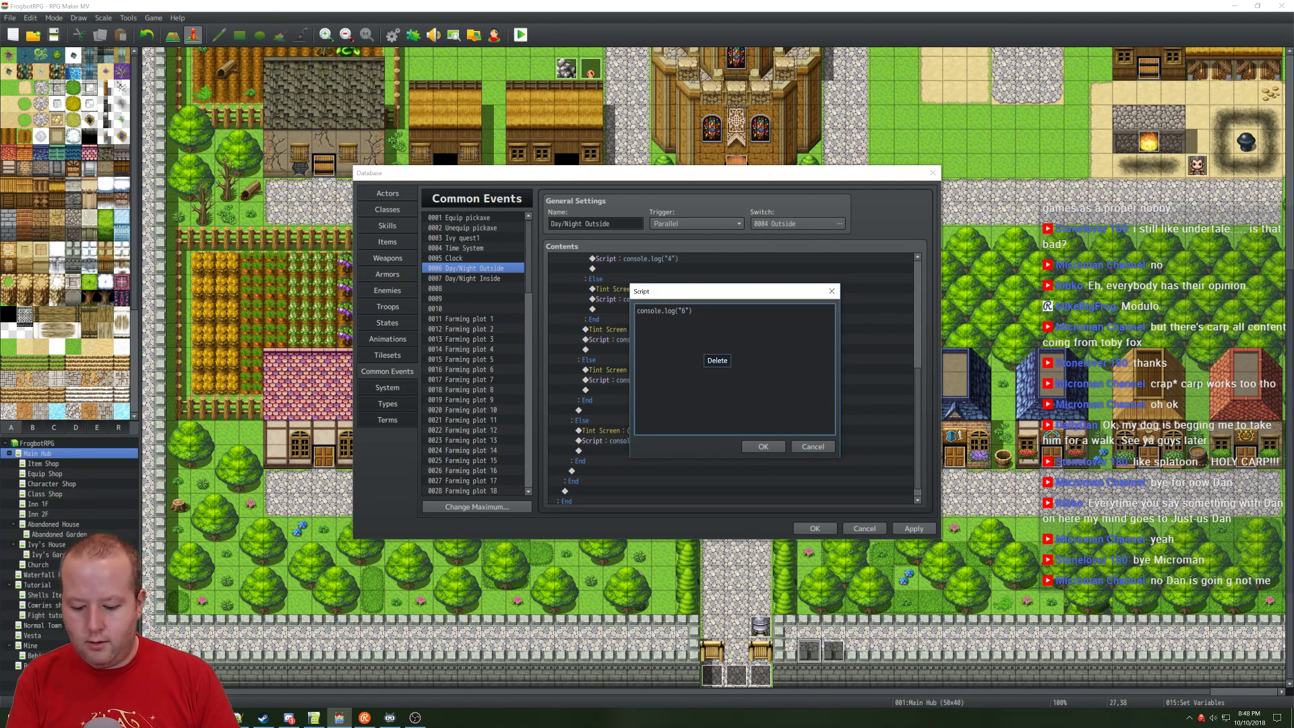
left_click(763, 446)
left_click(653, 366)
right_click(653, 366)
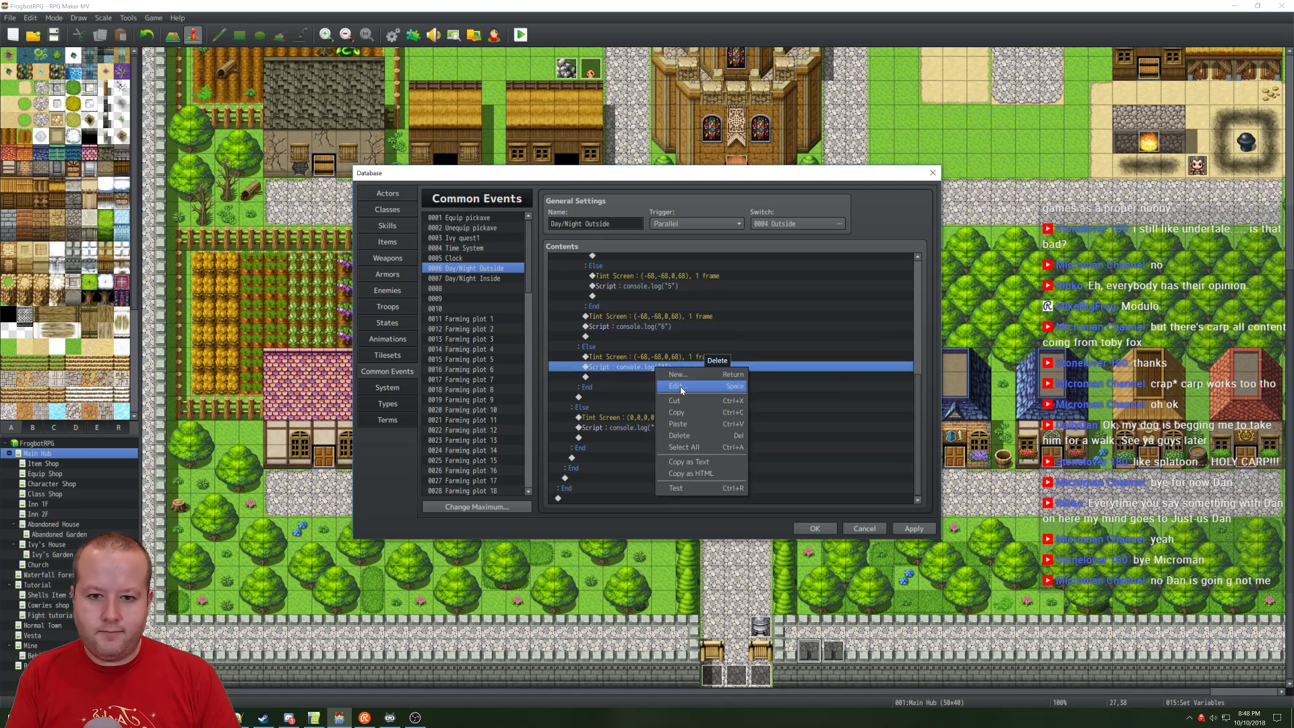
left_click(674, 384)
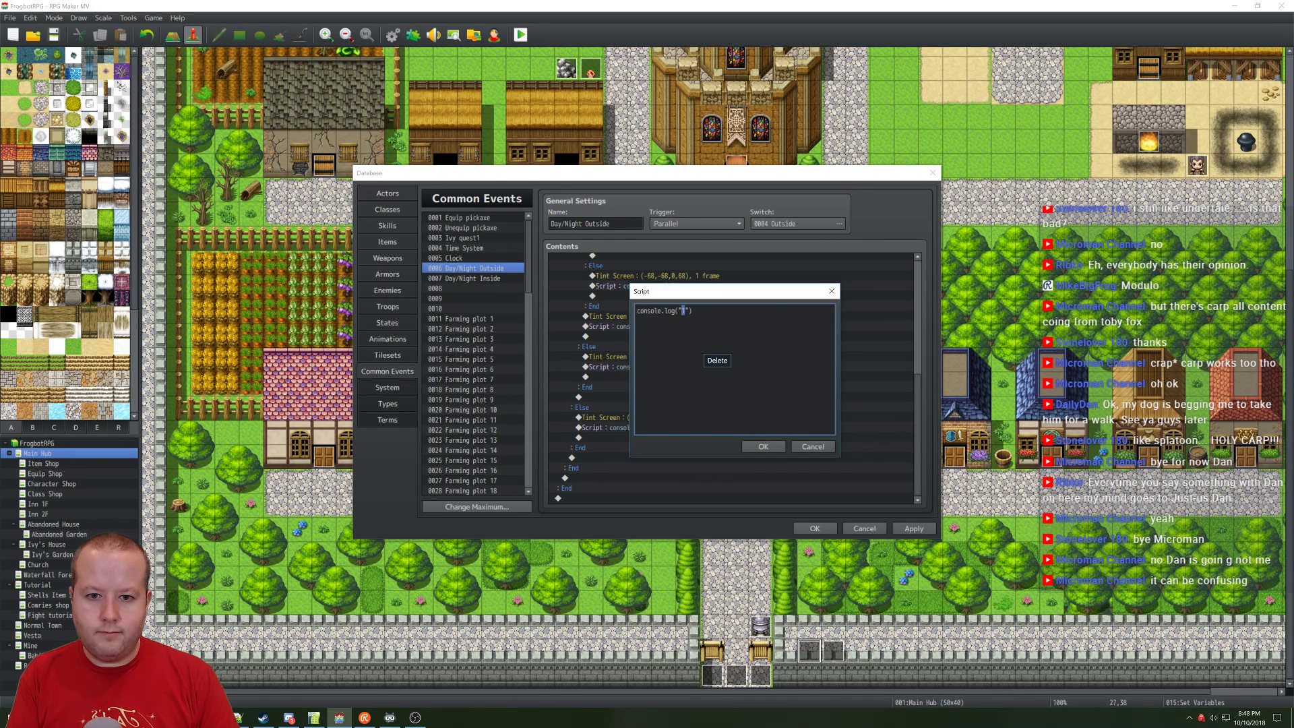
right_click(683, 311)
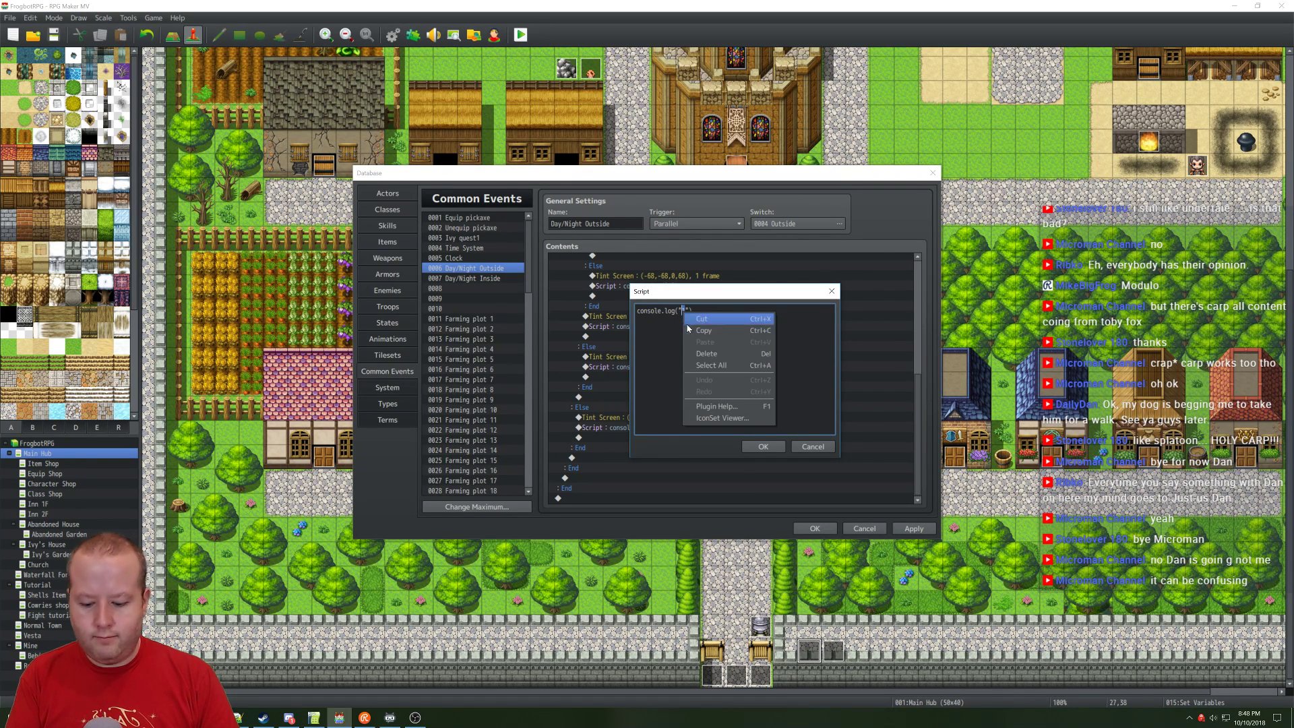
left_click(756, 445)
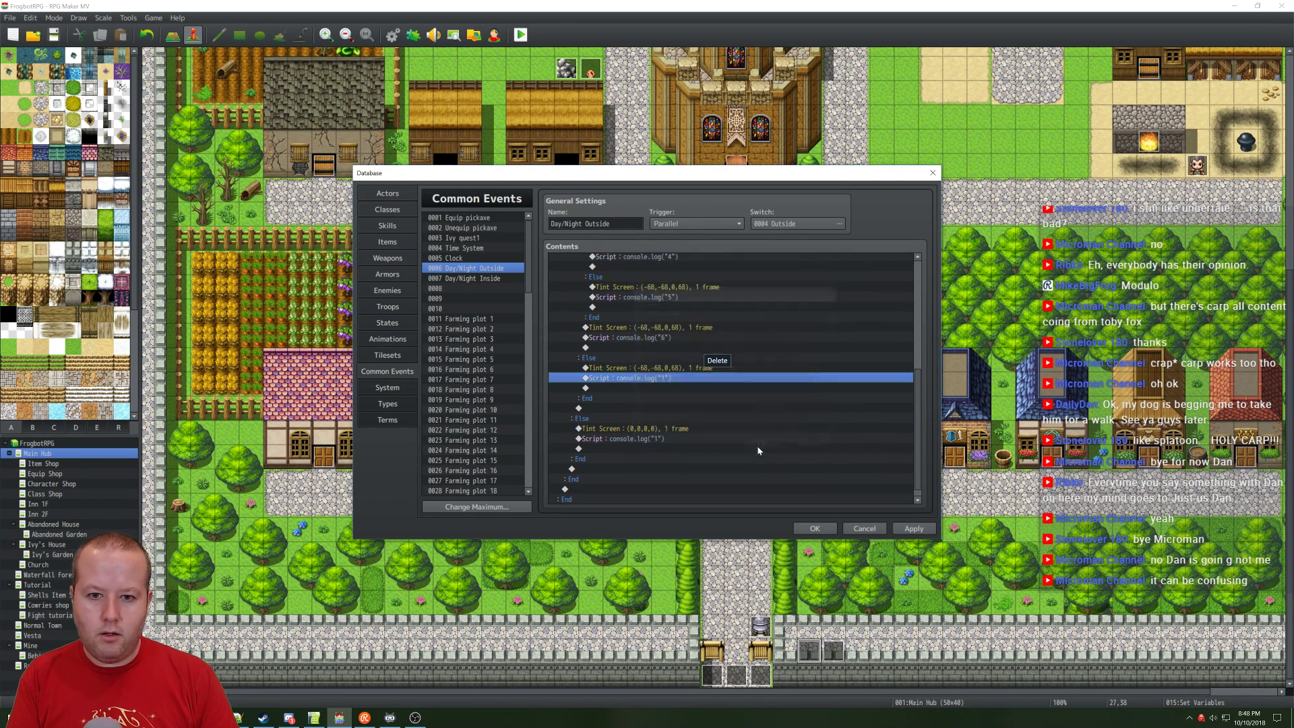
Step: Change the script after the night tint in the Else branch of the Hours = 21 condition to console.log("7")
right_click(672, 377)
left_click(701, 397)
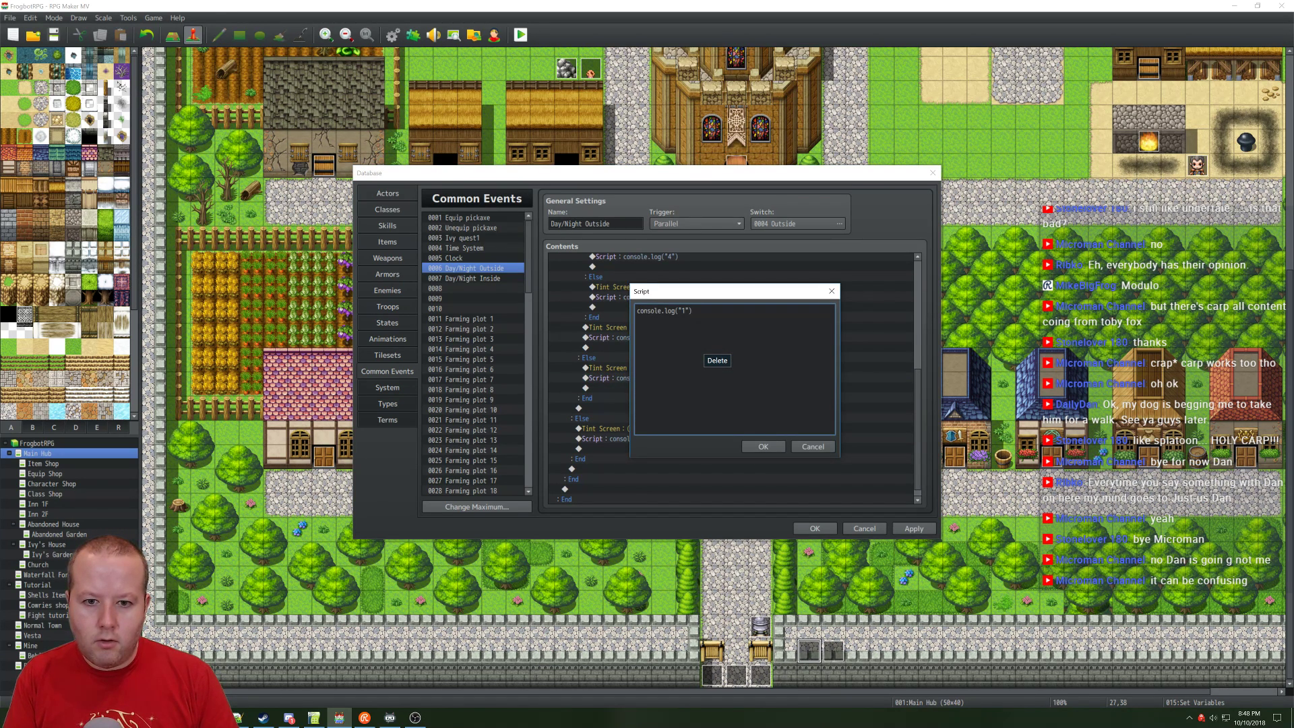
key("BackSpace")
type("7")
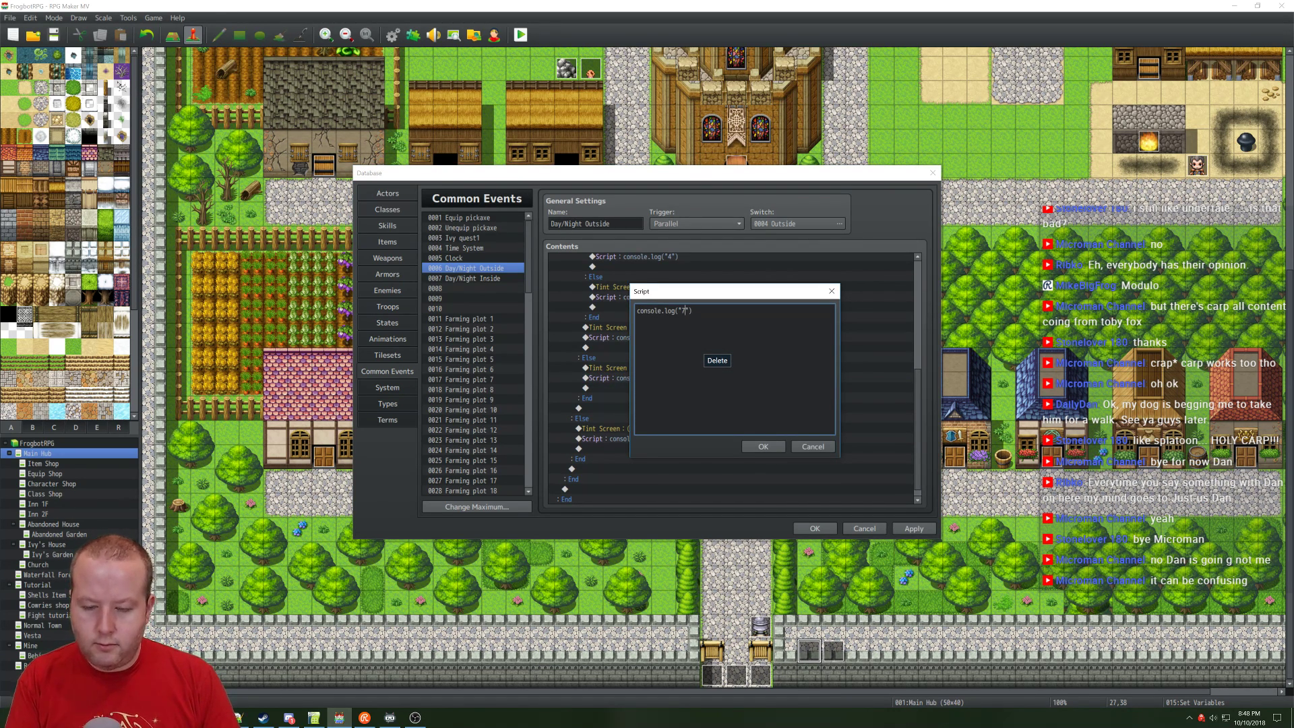
left_click(763, 446)
Step: Change the script after the final (0,0,0,0) tint to console.log("8")
right_click(658, 436)
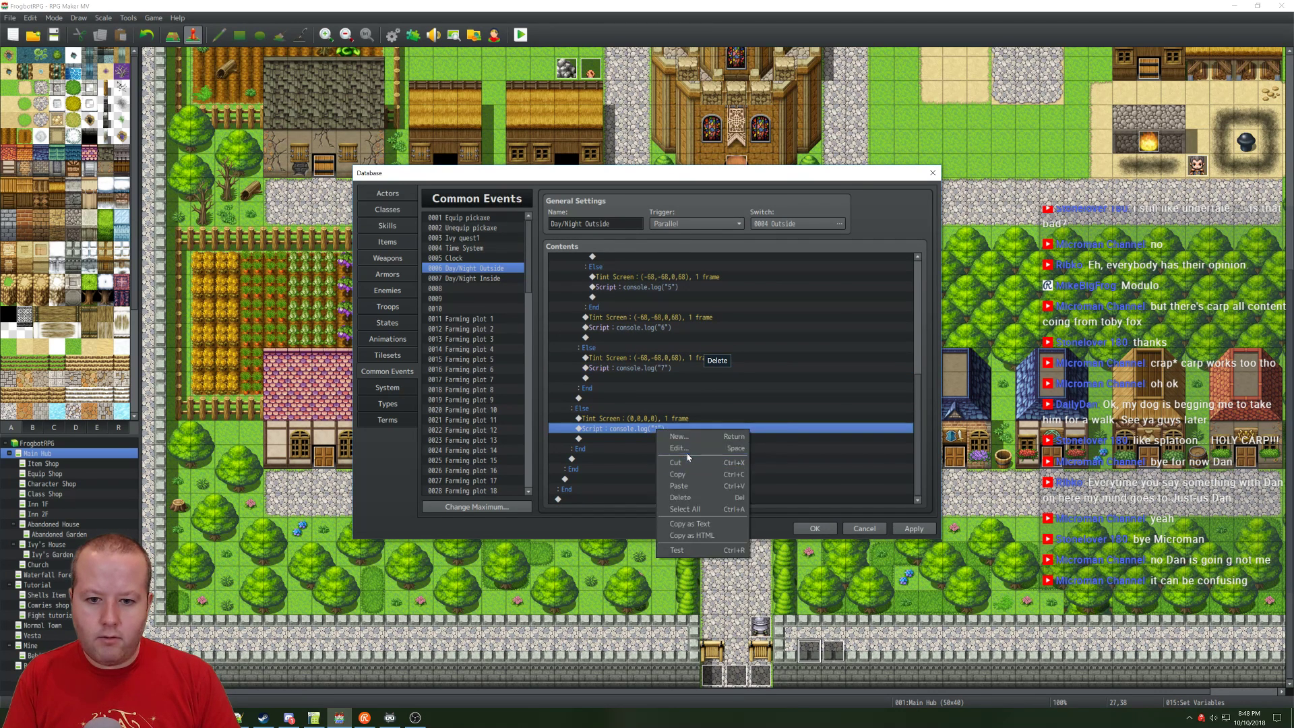
left_click(684, 449)
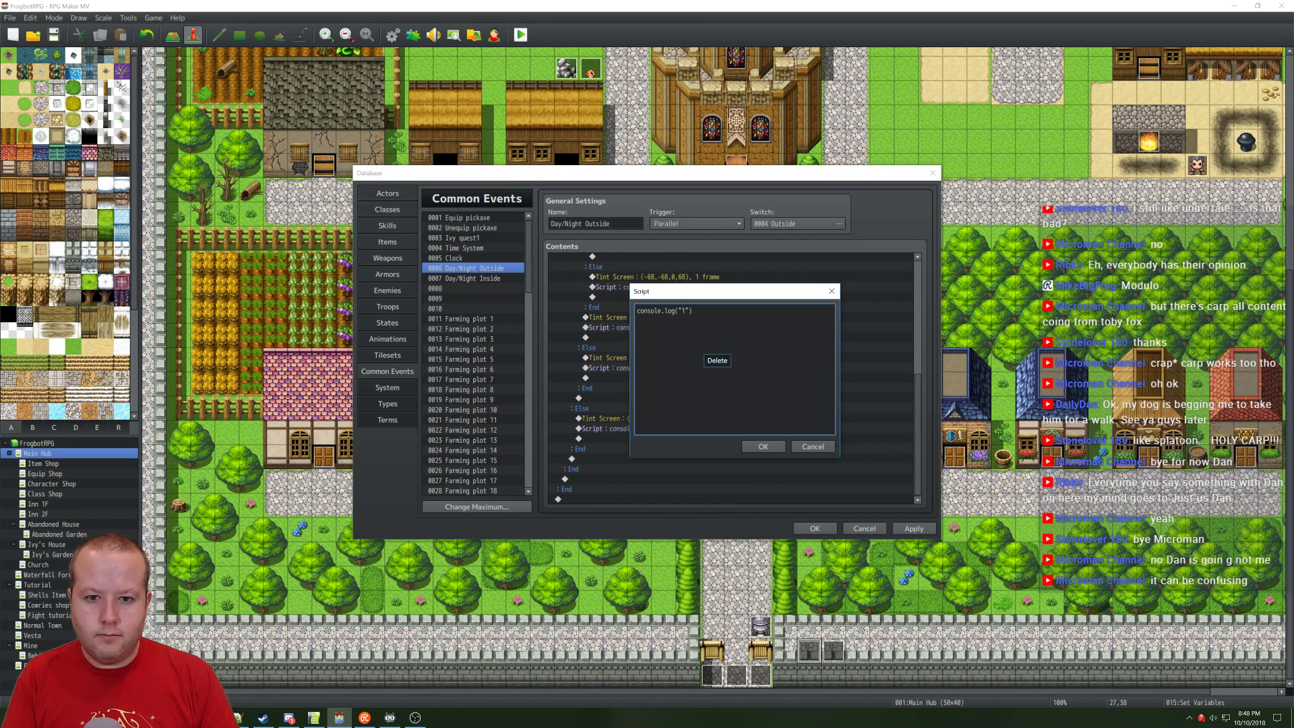
type("8")
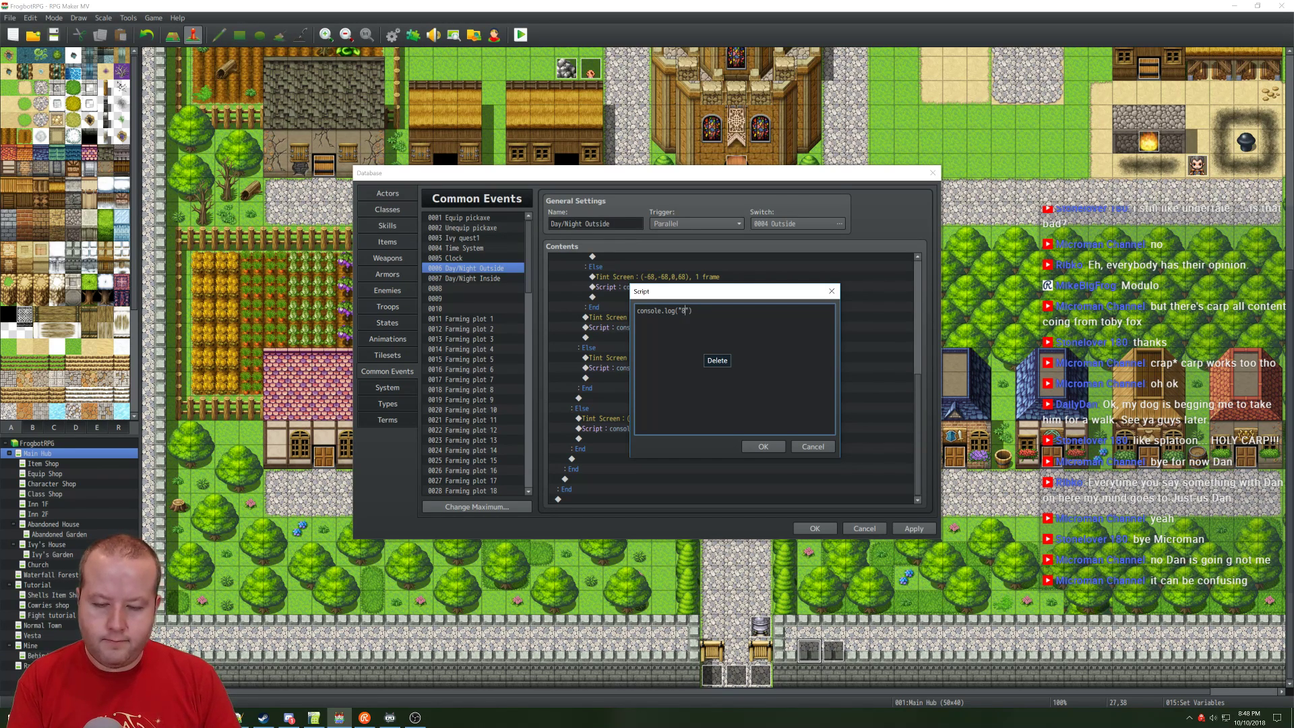
Step: Confirm the console.log("8") script command in the Day/Night Outside common event and save the database changes
left_click(760, 446)
left_click(913, 528)
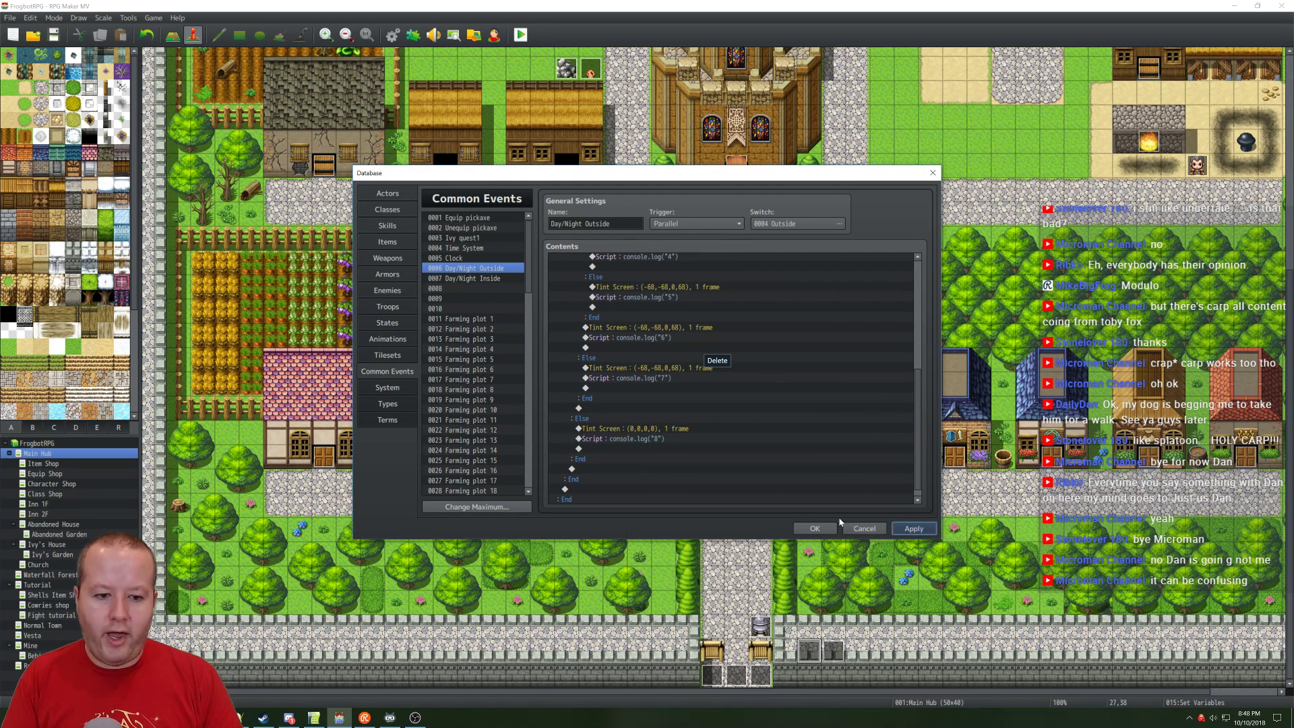
left_click(815, 530)
Step: Playtest the project, start a new game, and move the game window away from the developer console
left_click(521, 35)
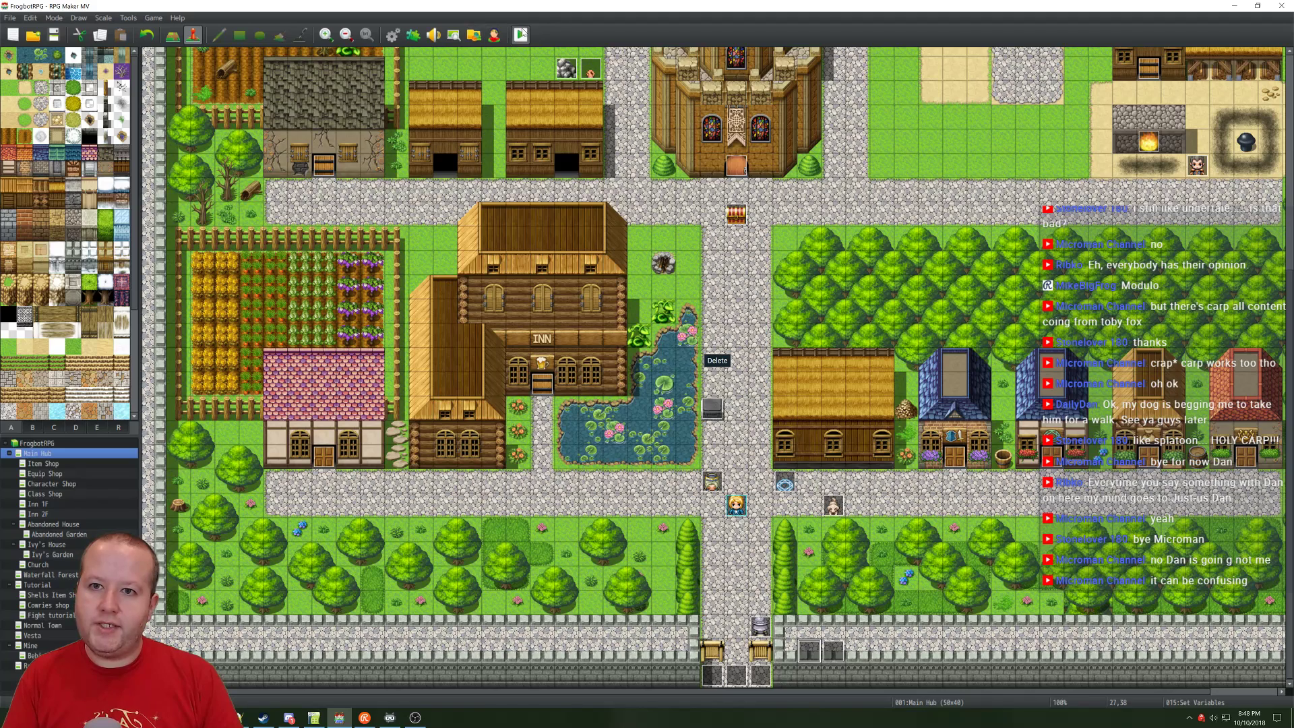
left_click(604, 375)
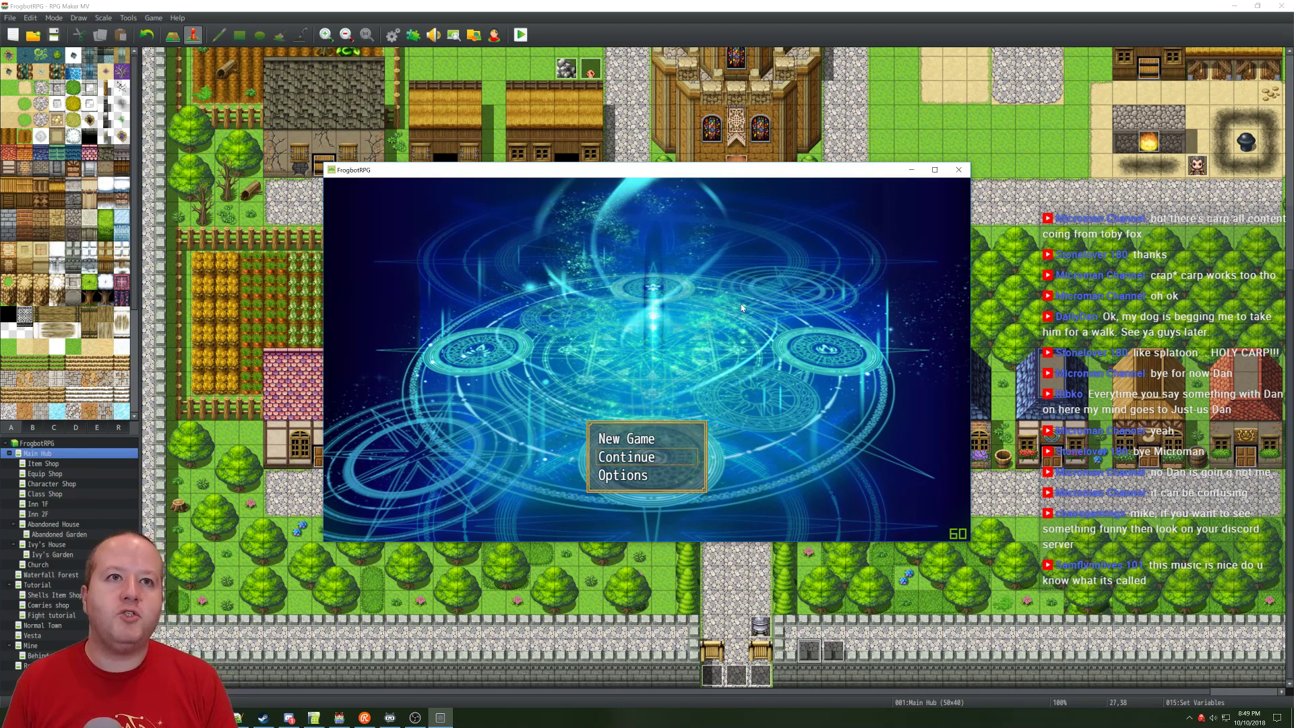
left_click(645, 436)
left_click(645, 436)
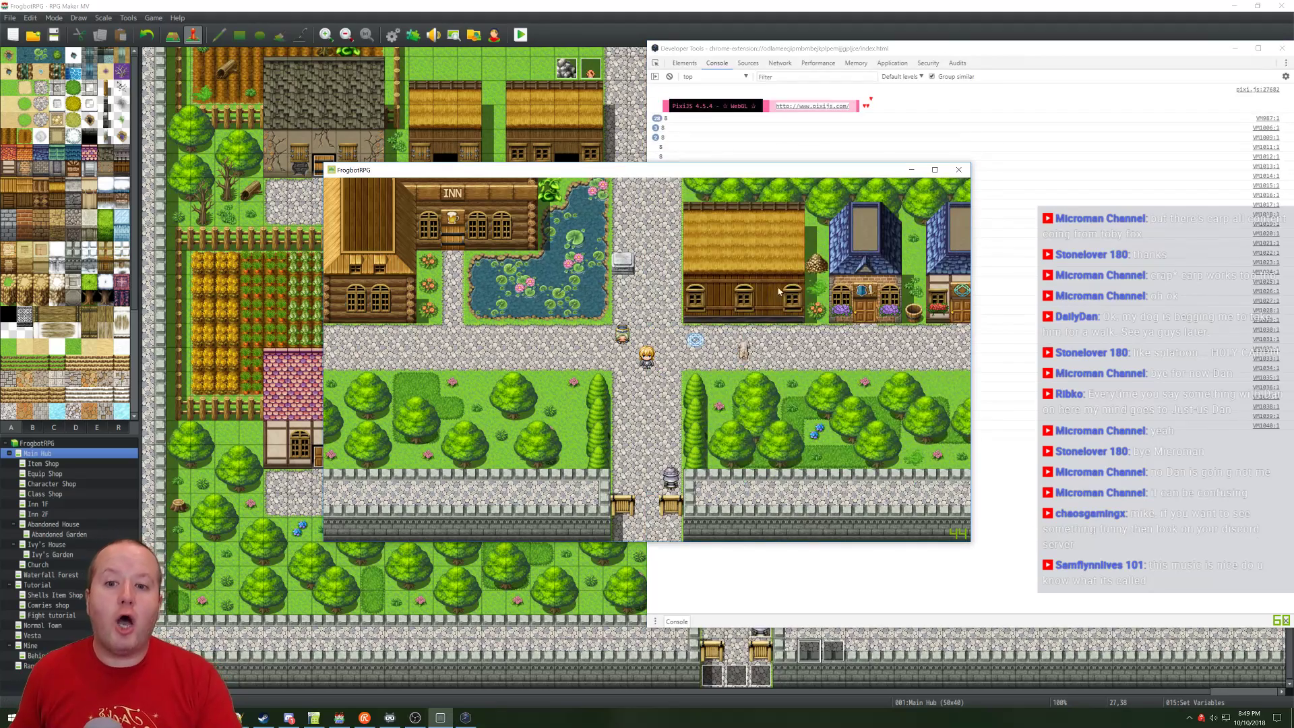
left_click_drag(833, 171, 717, 219)
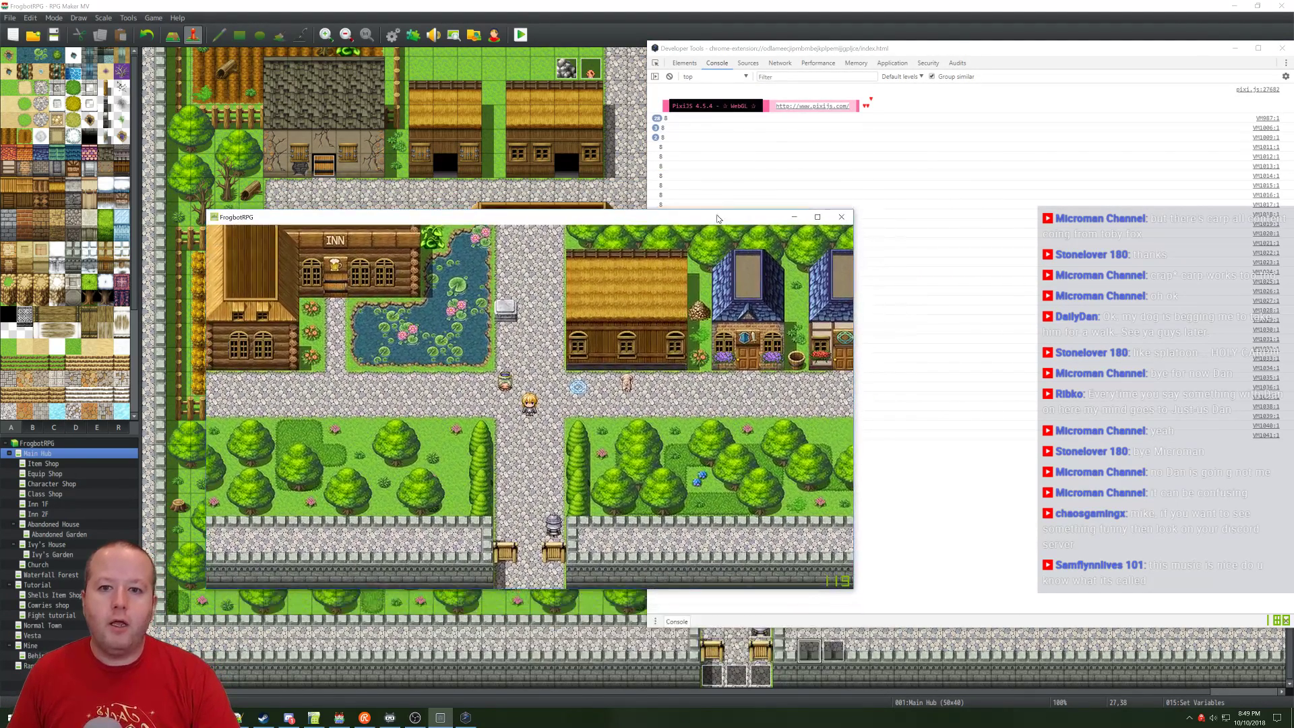
Step: Examine the numbers logged in the developer console while the screen is tinted for night, and end the playtest
left_click(687, 172)
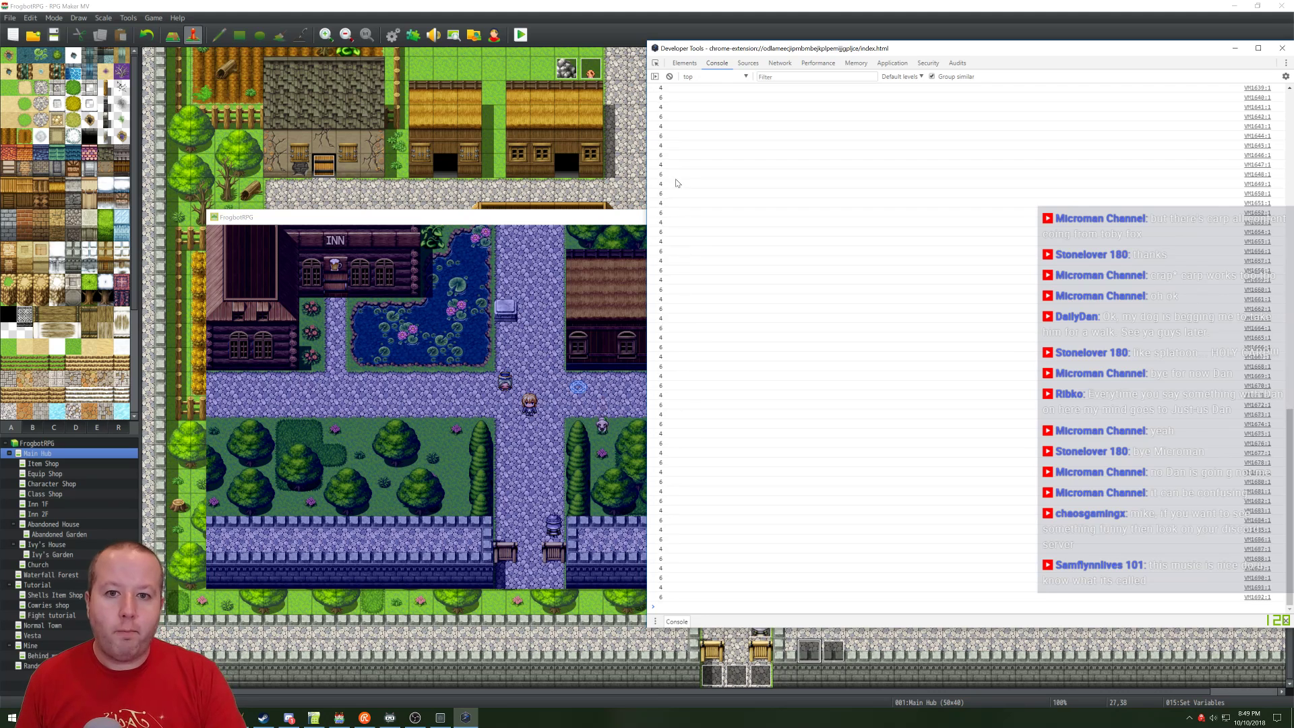
scroll(783, 208, "up", 5)
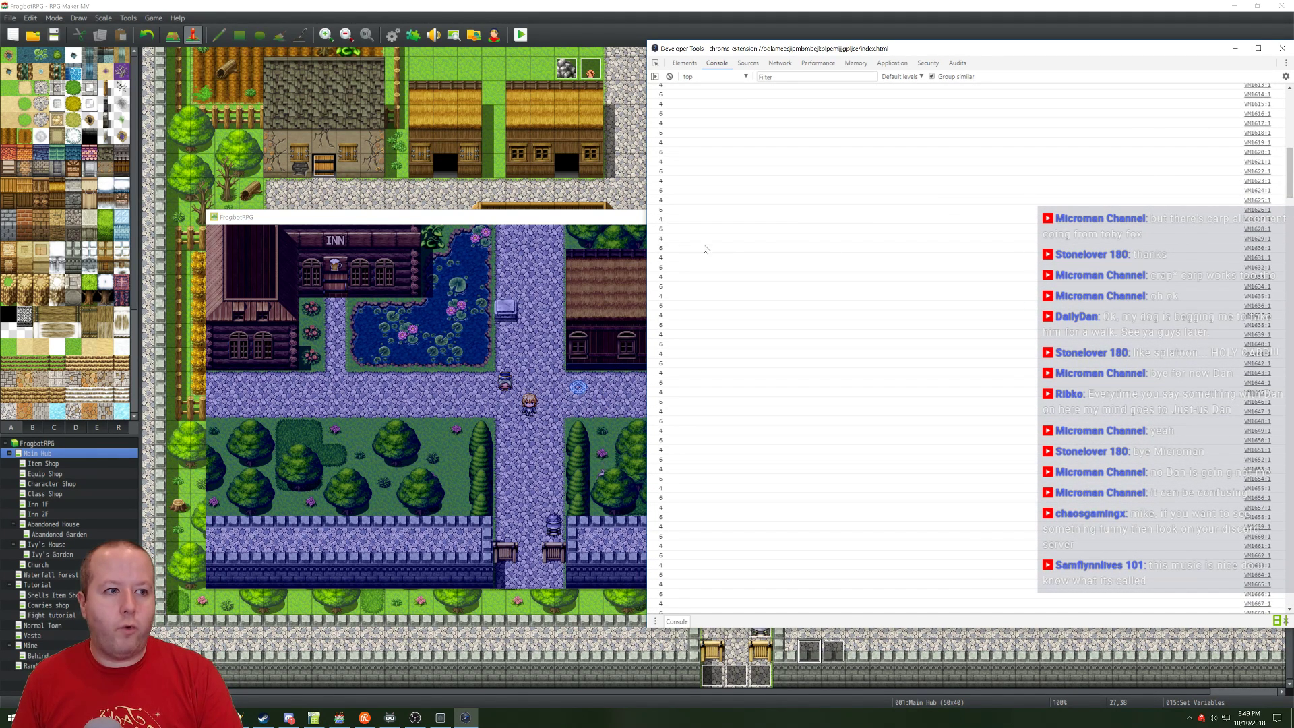
left_click_drag(1288, 152, 1288, 97)
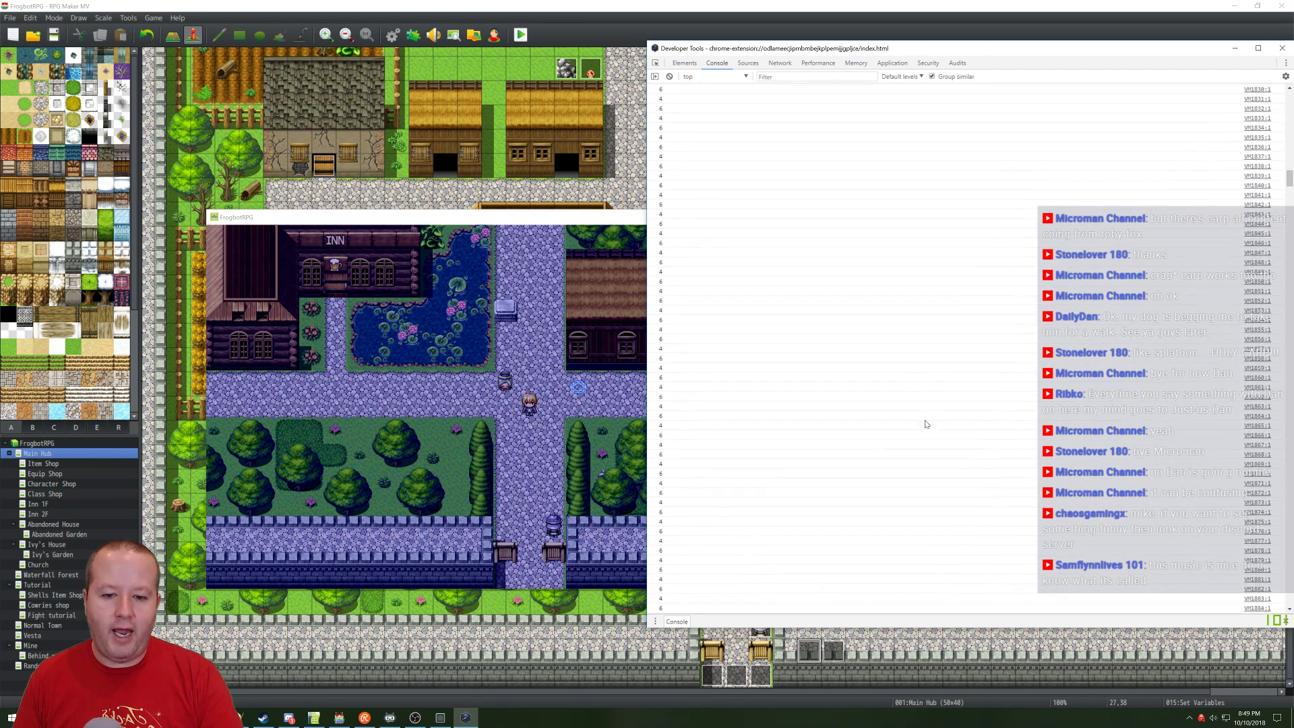
left_click_drag(1288, 168, 1255, 537)
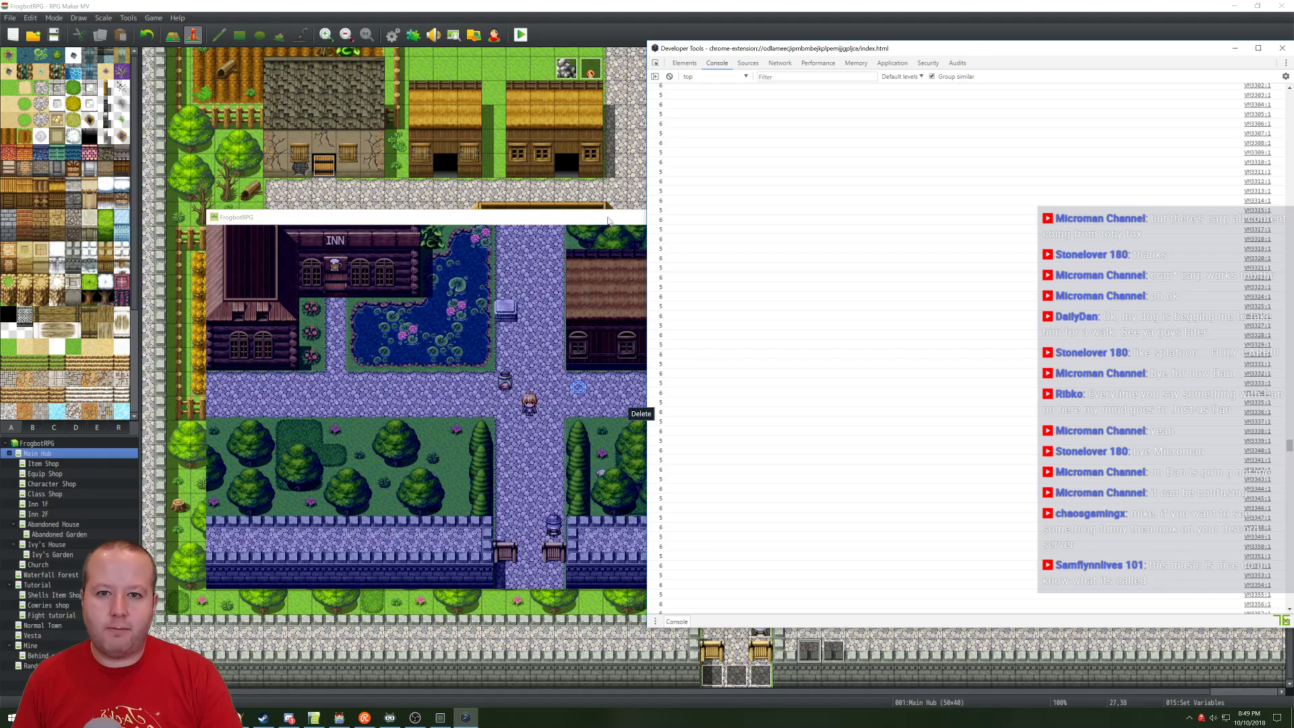
left_click(603, 456)
left_click(841, 217)
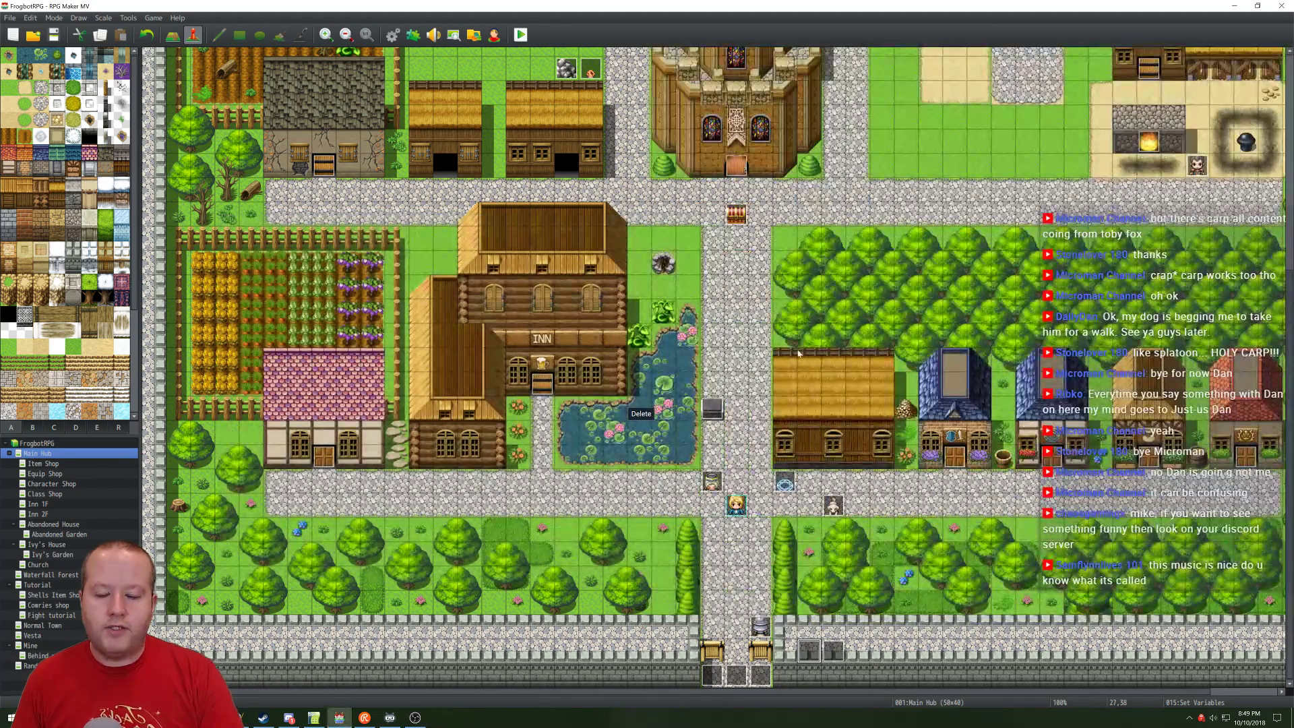
Step: In the Day/Night Outside common event, delete the Tint Screen and console.log("6") commands directly after the Minutes < 12 condition under Hours = 21, and save the database
left_click(393, 34)
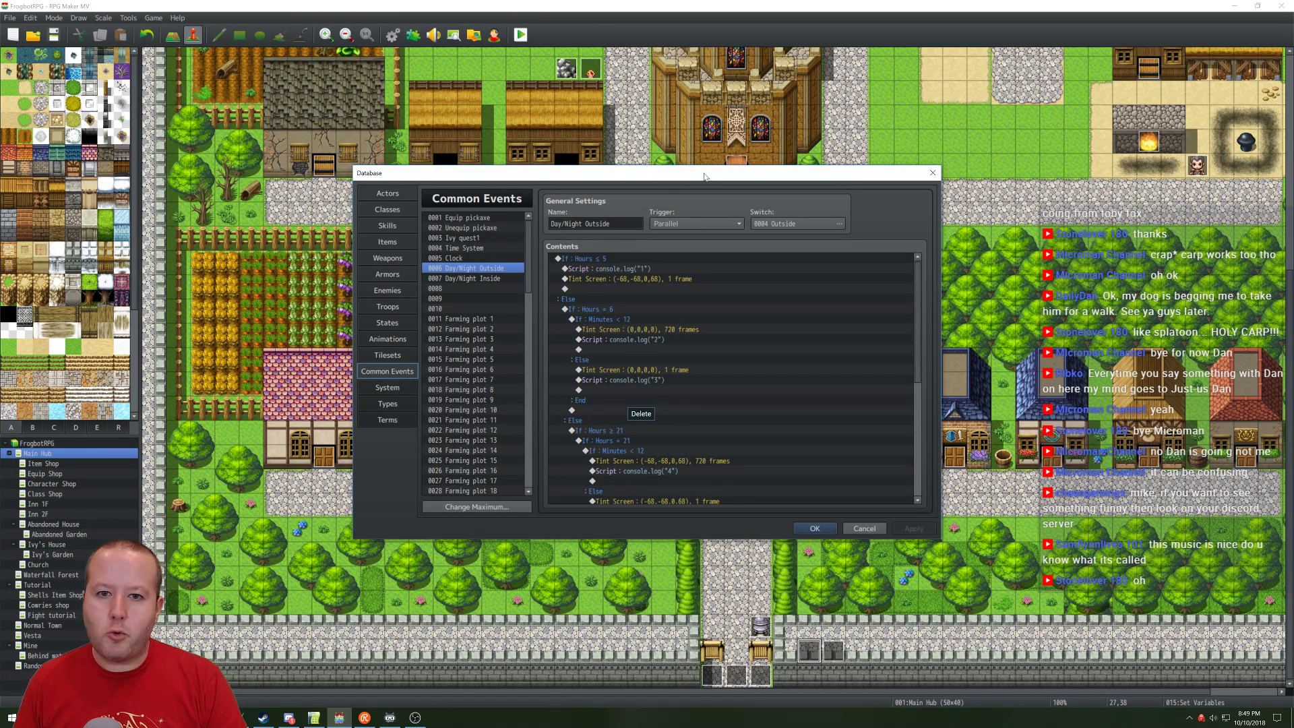
scroll(667, 378, "down", 2)
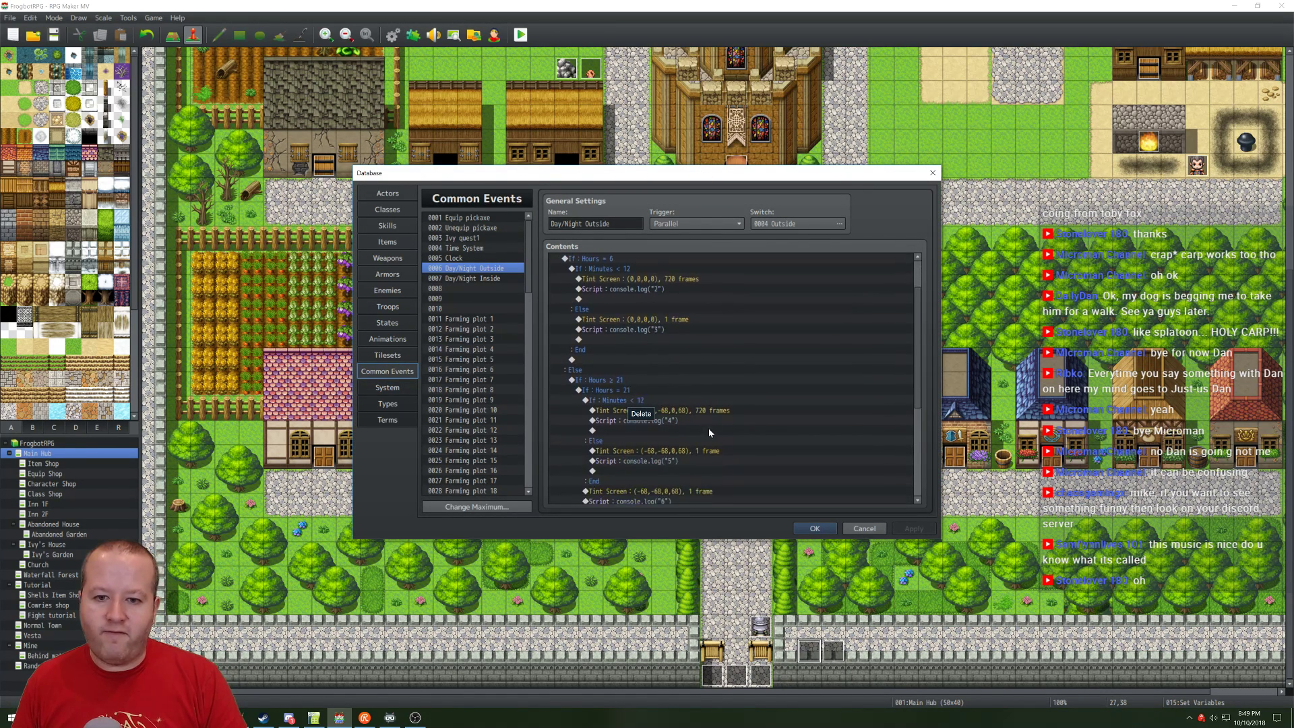
left_click(674, 420)
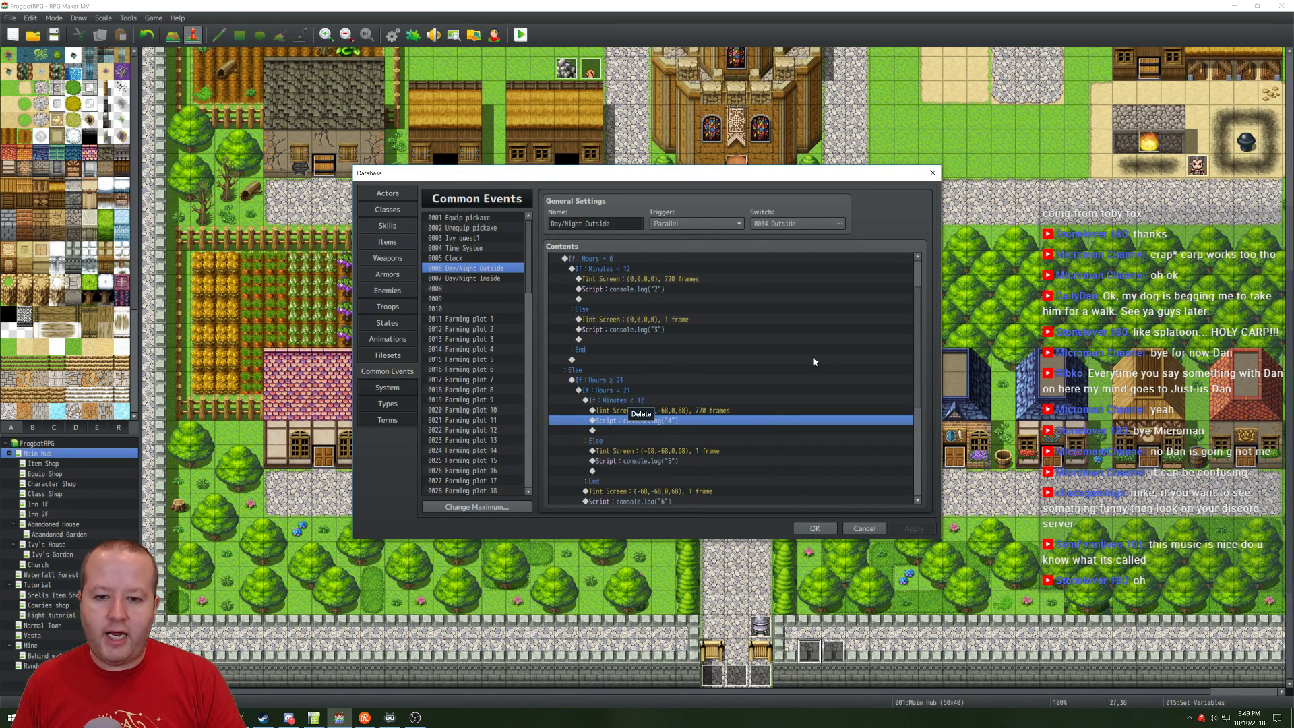
left_click(389, 718)
left_click(390, 719)
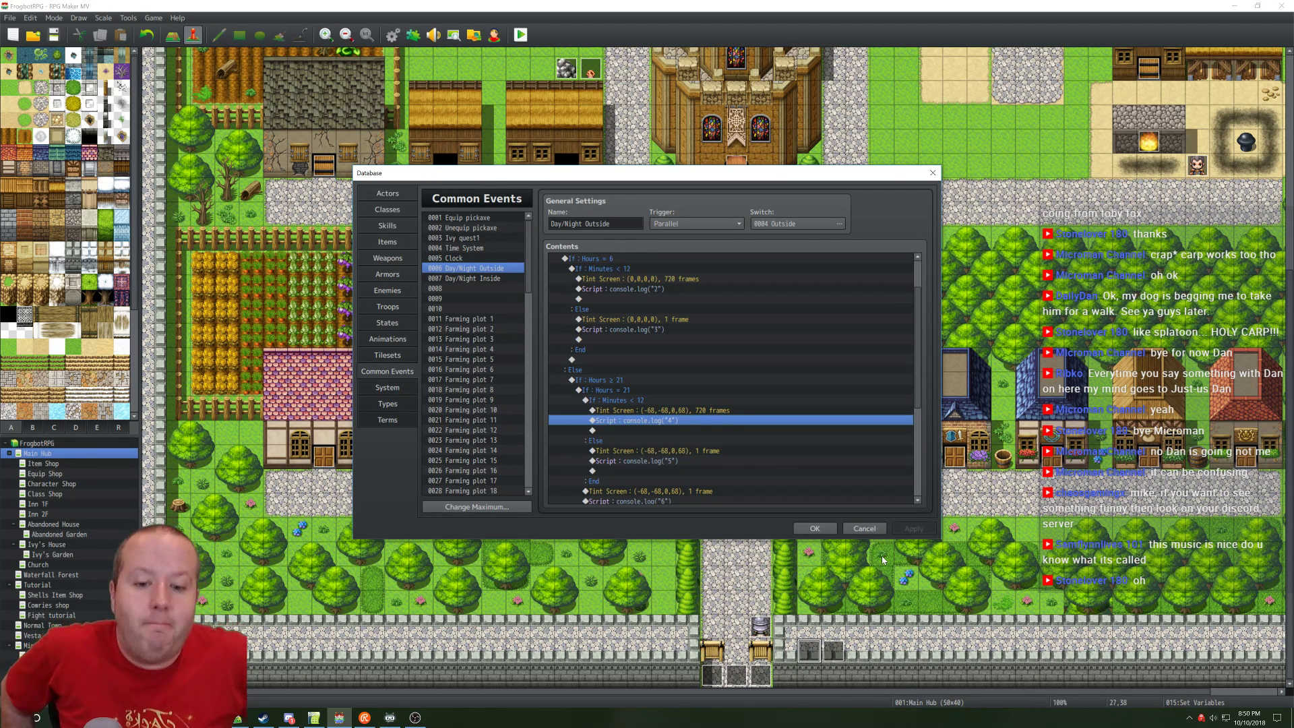
scroll(639, 380, "down", 1)
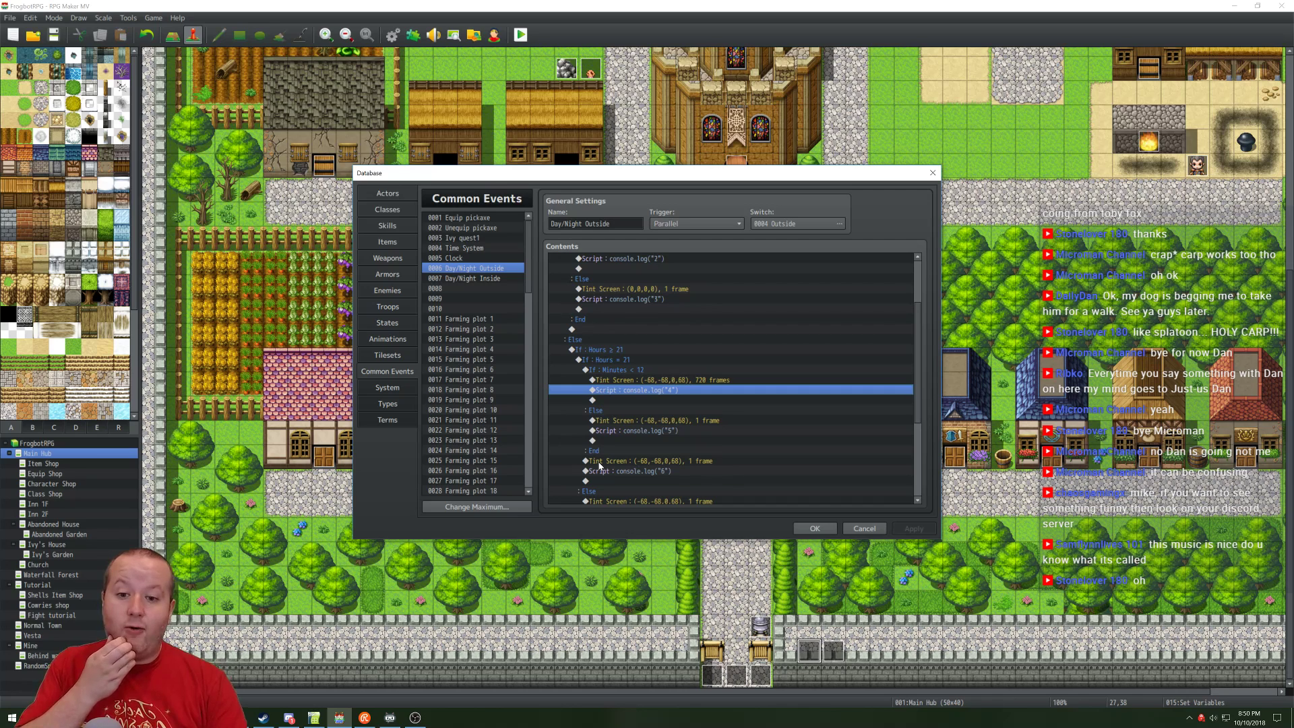
left_click(610, 370)
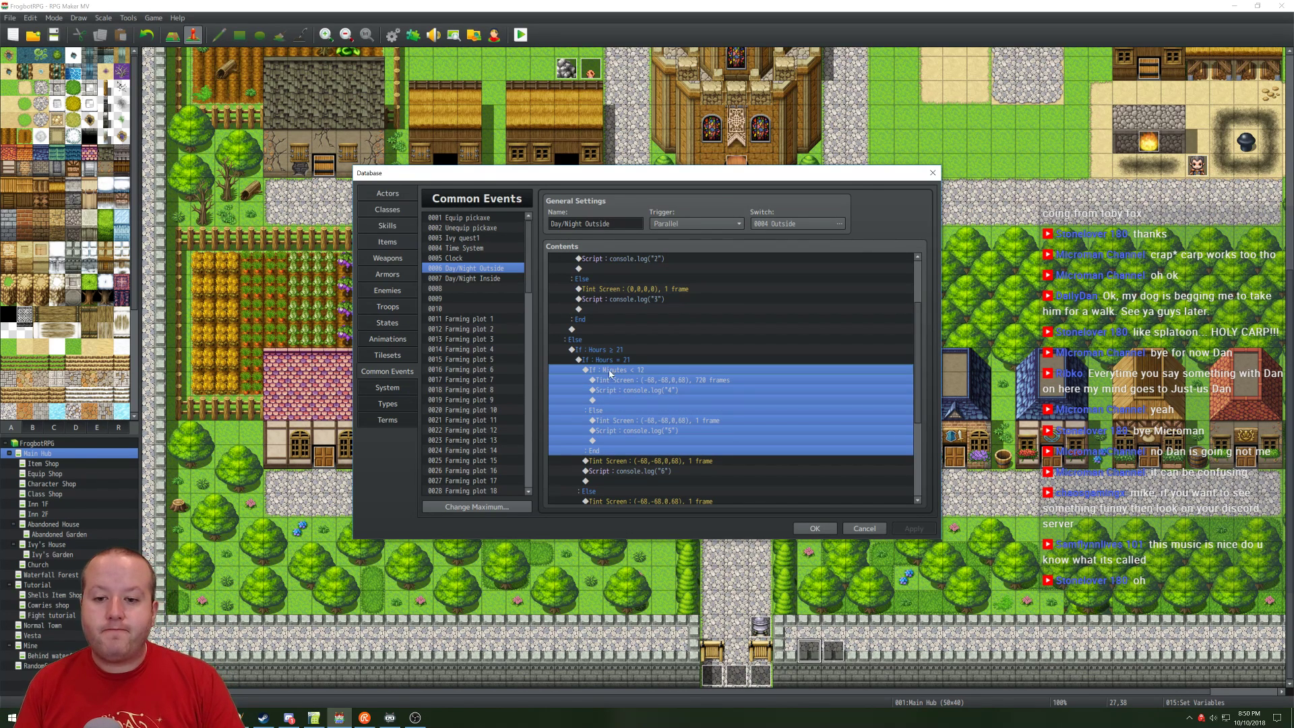
left_click(615, 462)
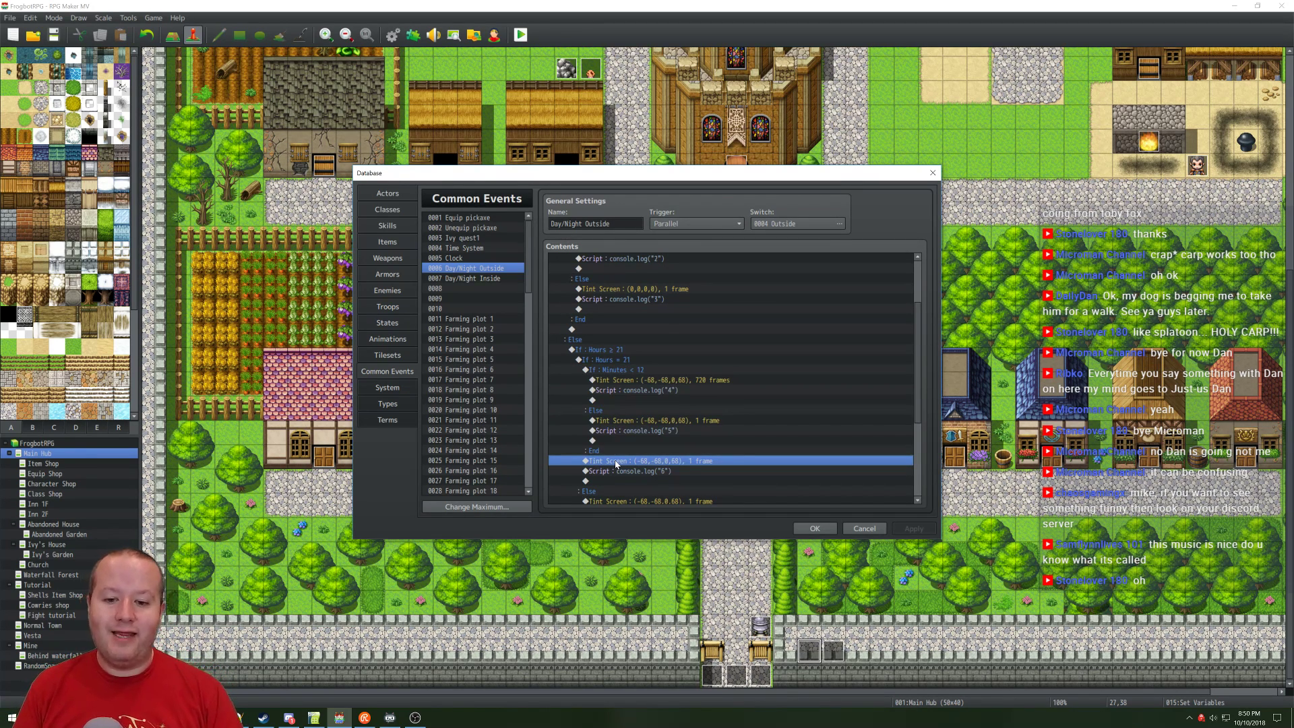
scroll(615, 464, "down", 1)
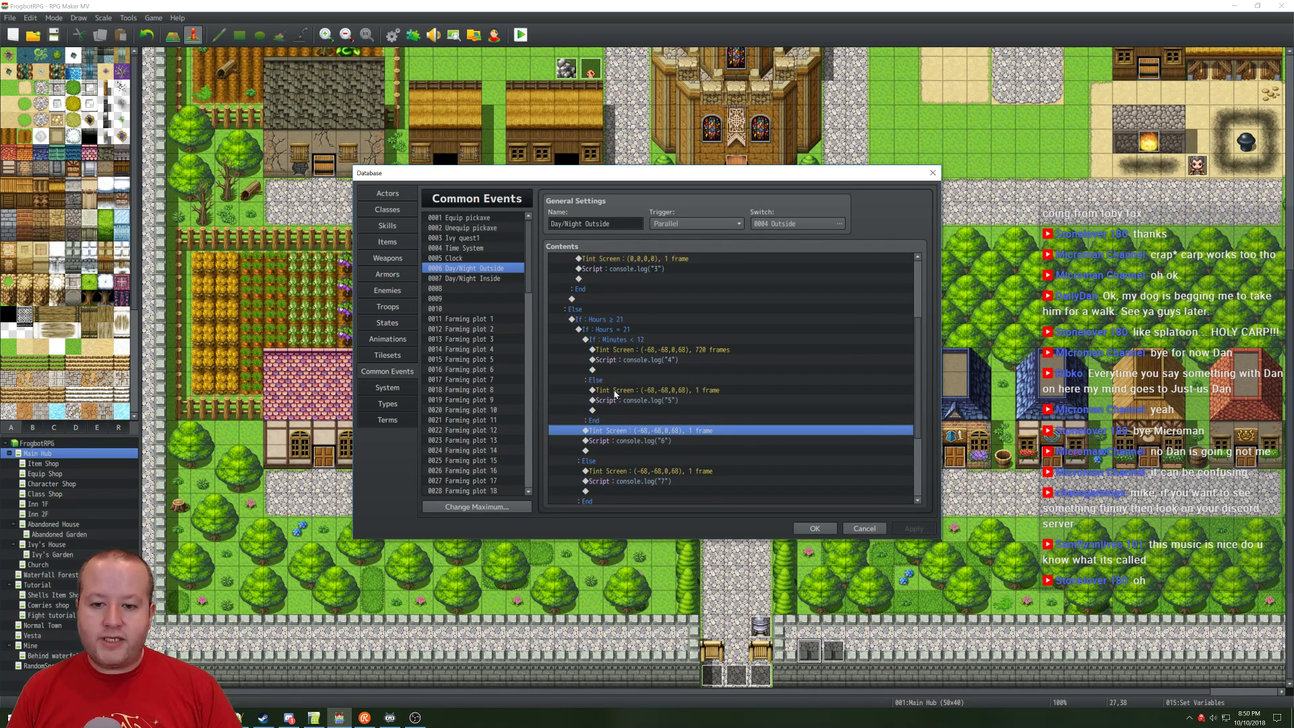
left_click(620, 443, "shift")
key("Delete")
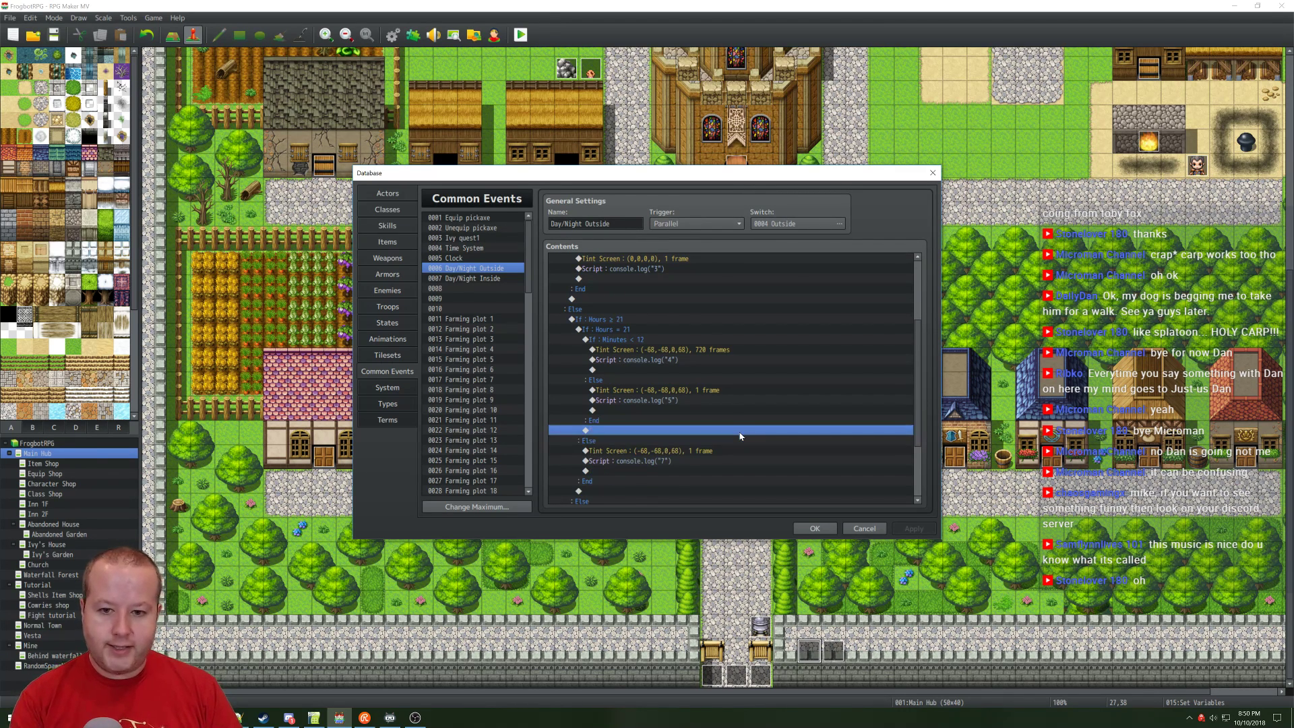
left_click(815, 529)
Step: Playtest a new game with its window beside the developer console, check the nightfall tint and logged numbers, and end the playtest
left_click(520, 34)
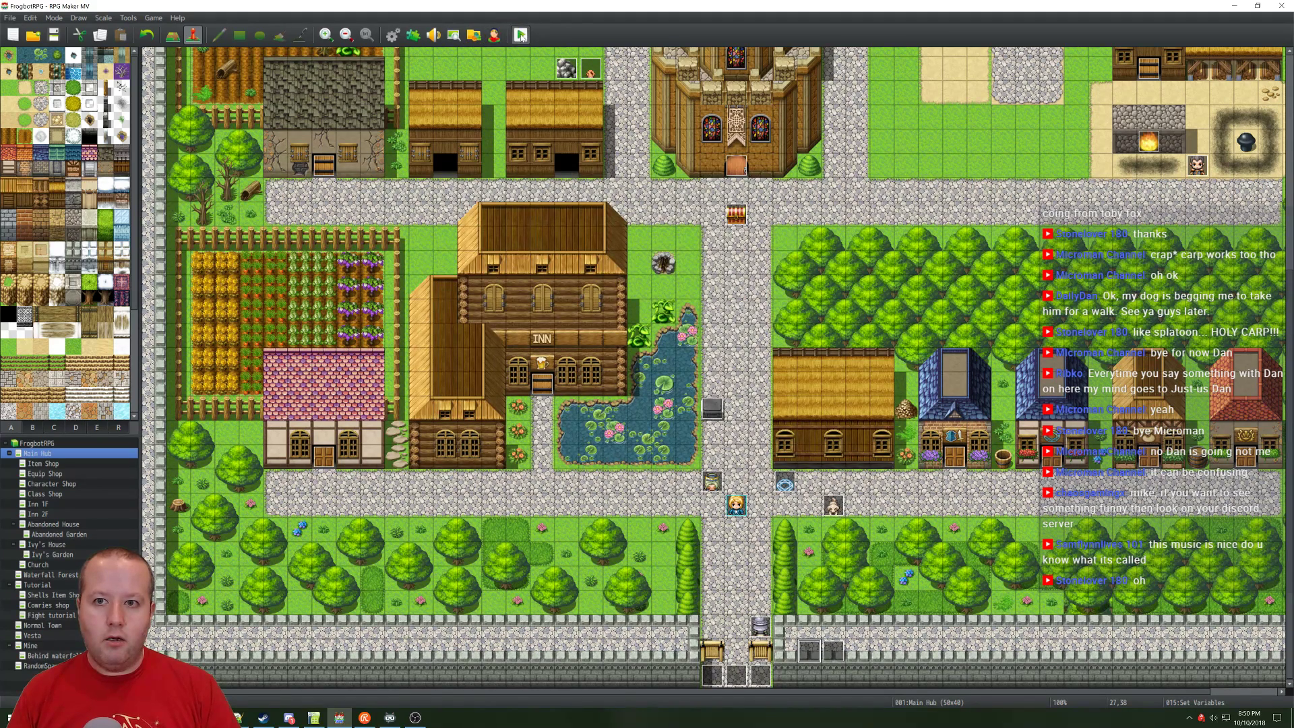
left_click(620, 372)
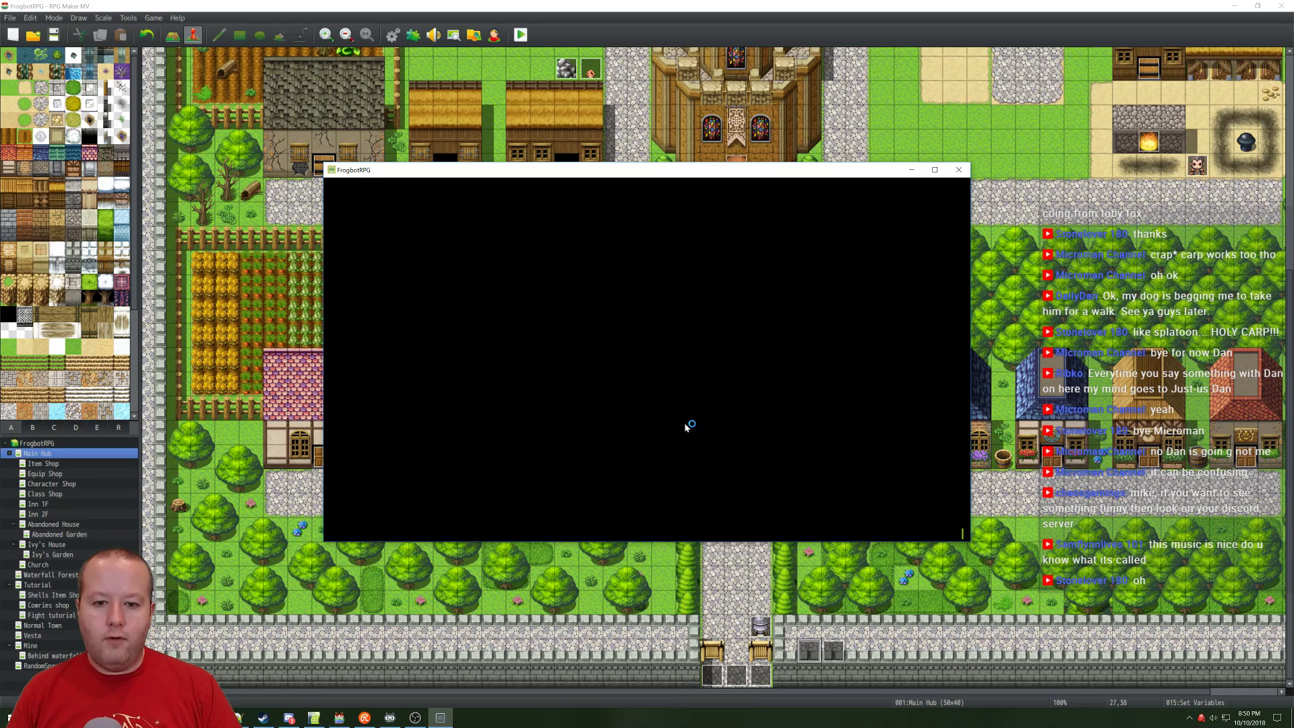
left_click(653, 446)
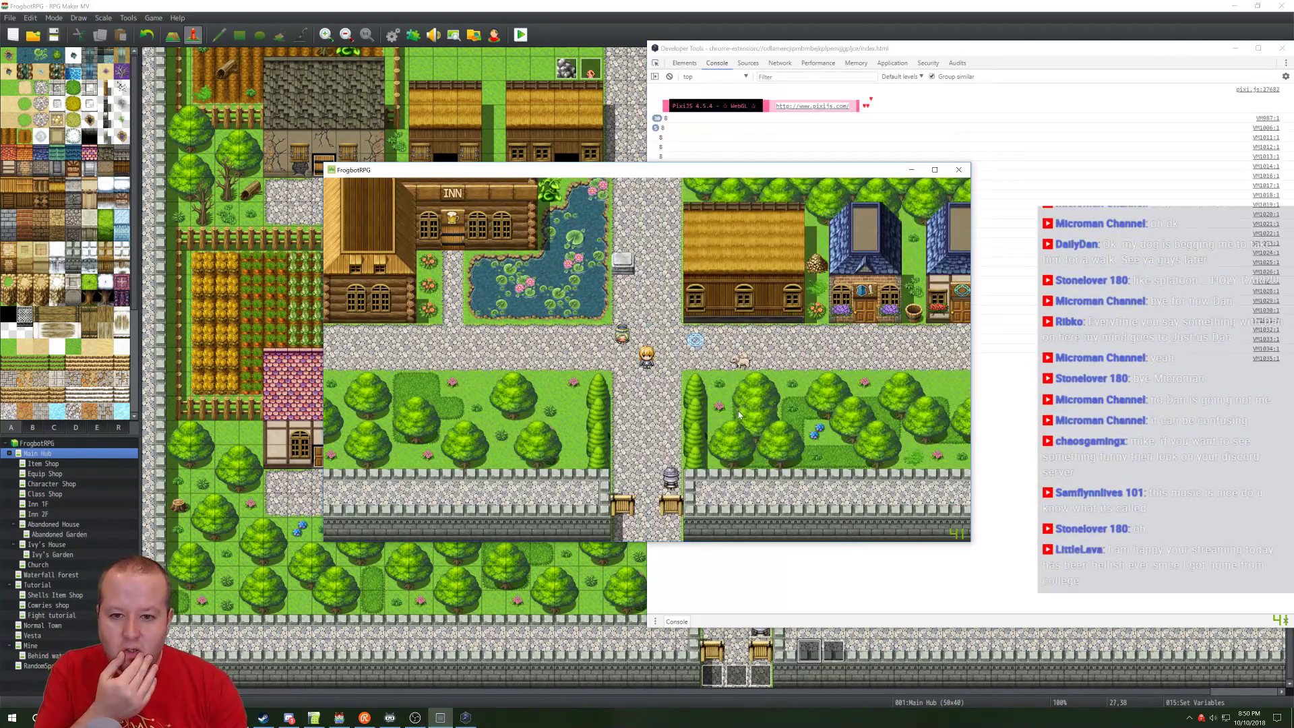
left_click_drag(802, 174, 476, 184)
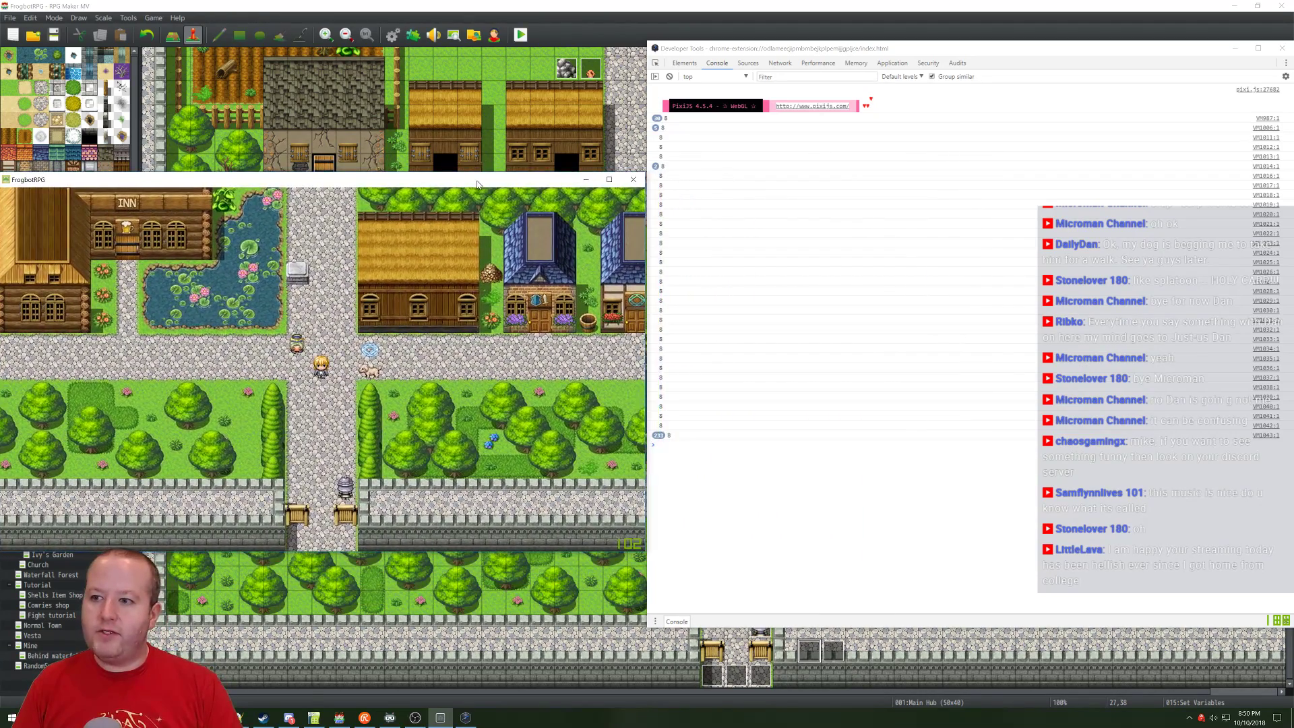
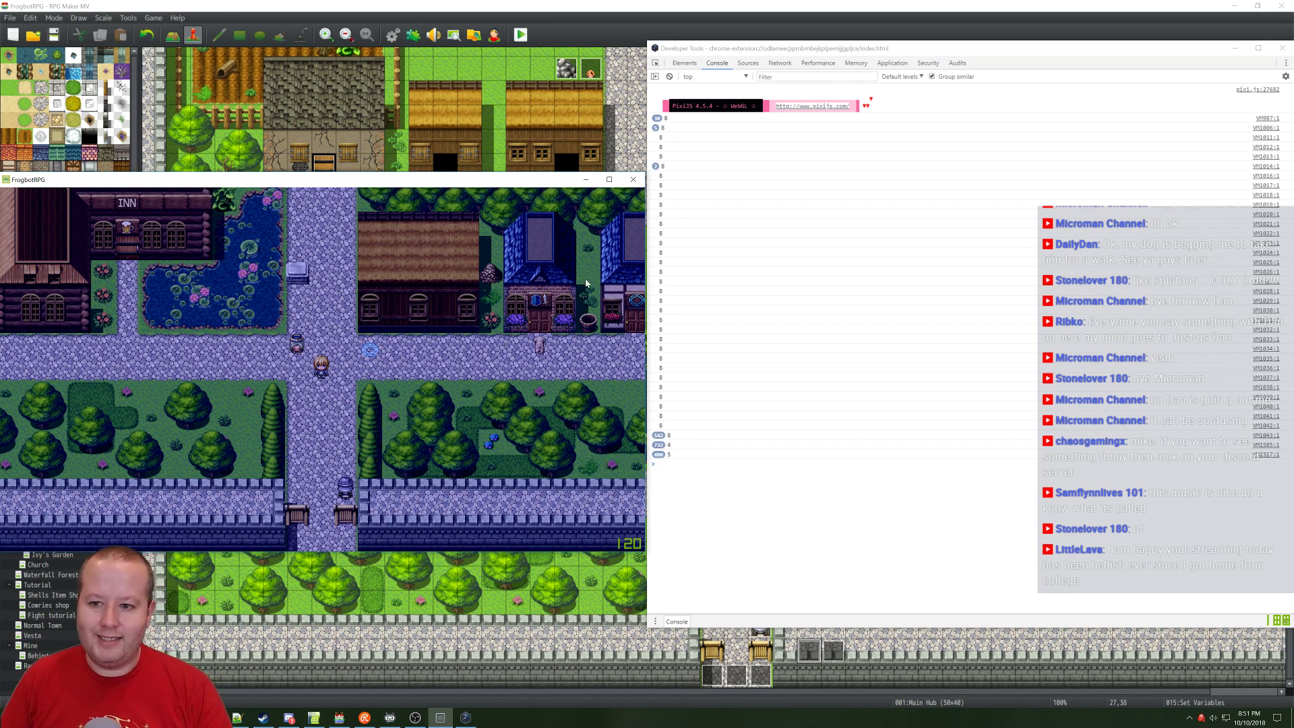
left_click(633, 180)
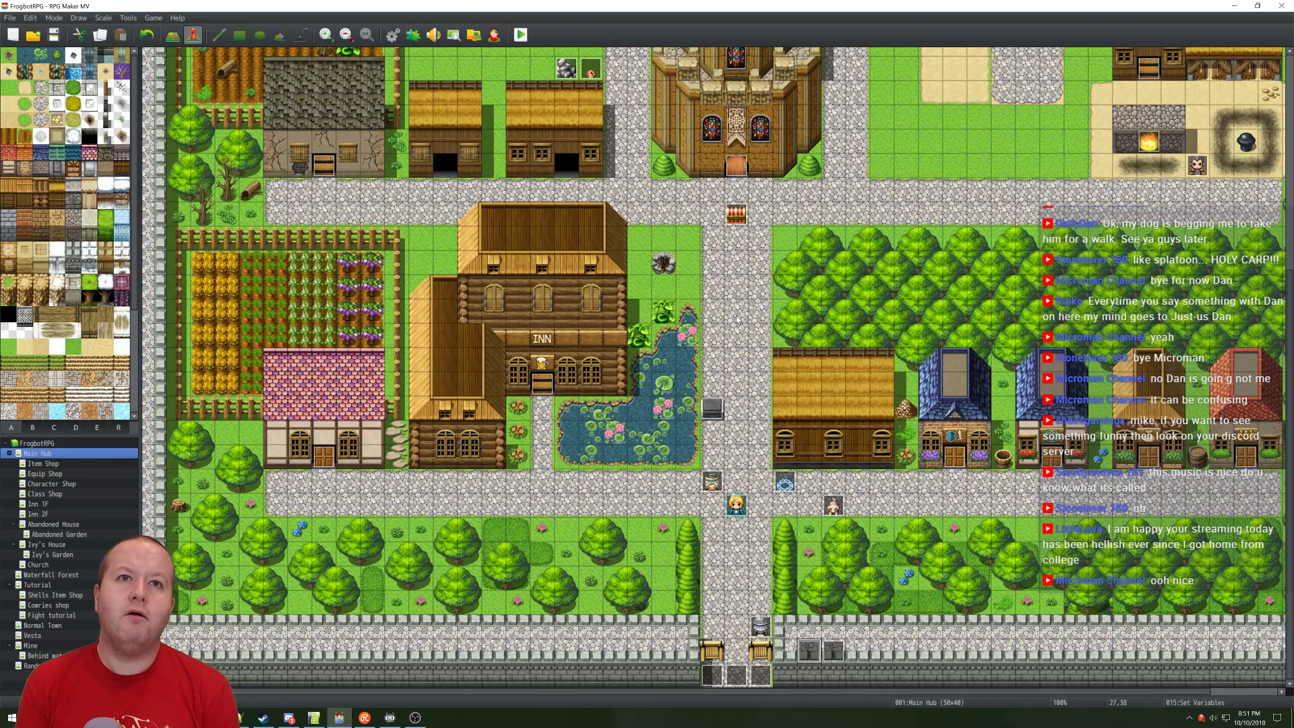
Step: Delete the console.log("1"), console.log("2") and console.log("3") script commands from the Day/Night Outside common event
left_click(391, 38)
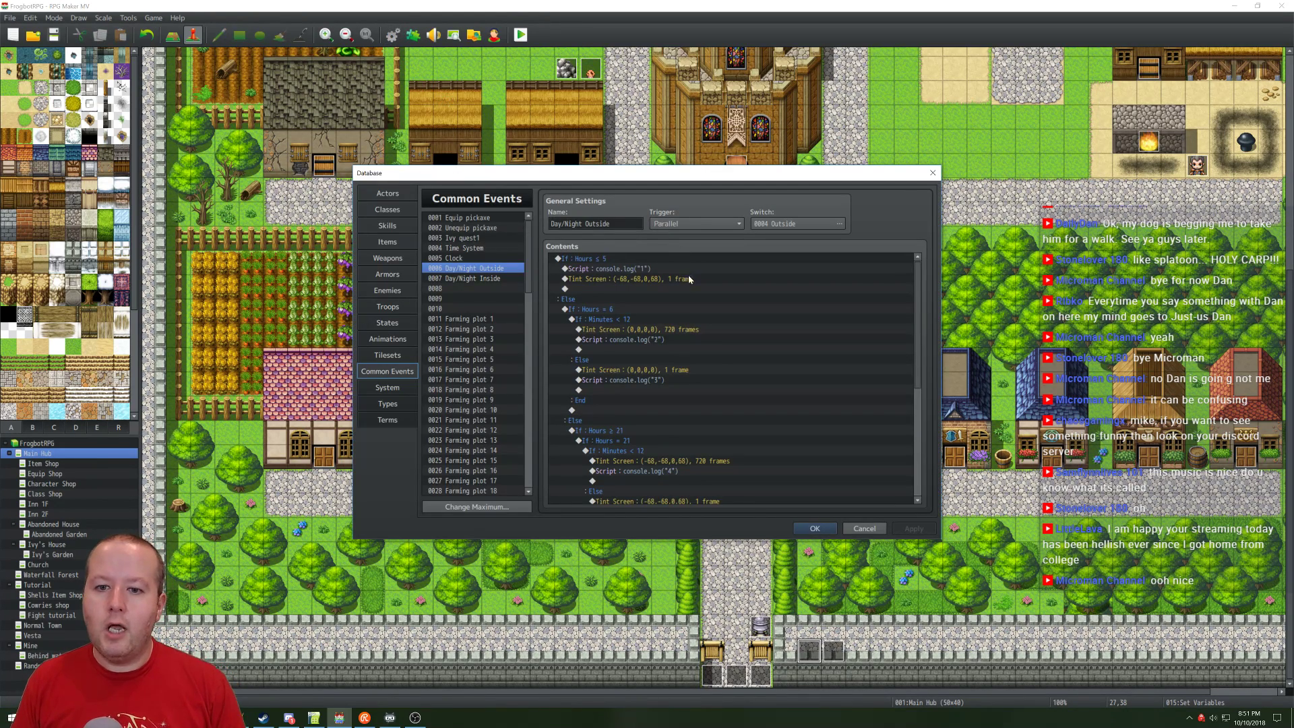
left_click(636, 269)
key("Delete")
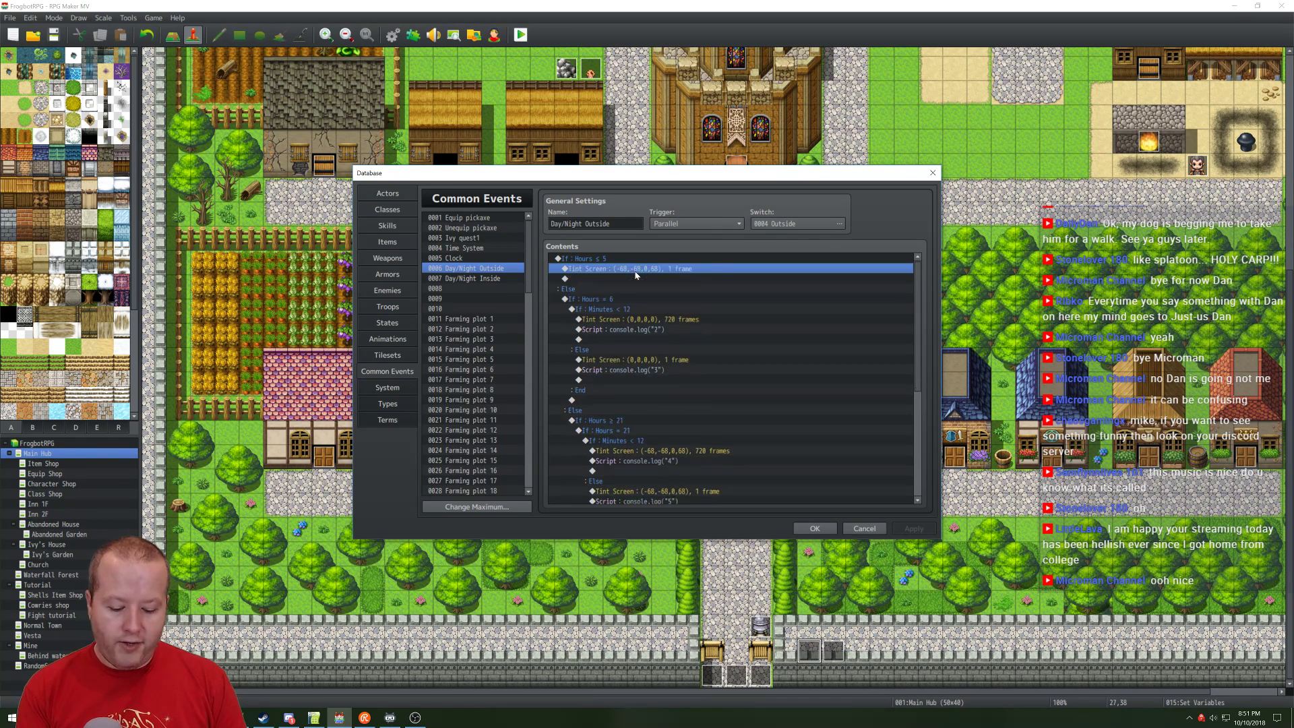
left_click(633, 328)
key("Delete")
left_click(640, 360)
key("Delete")
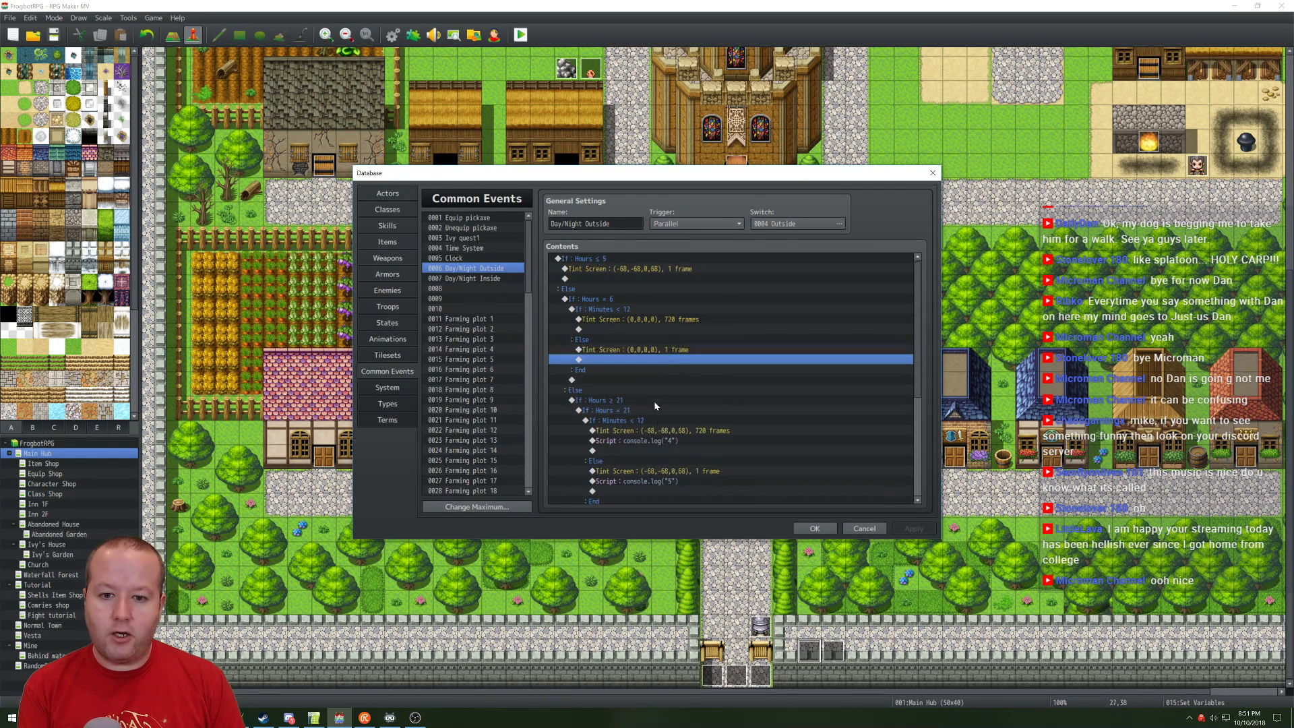
Step: Delete the remaining debug scripts, console.log("4"), ("5"), ("7") and ("8"), from the Day/Night Outside common event
left_click(662, 442)
key("Delete")
scroll(669, 461, "down", 2)
left_click(667, 432)
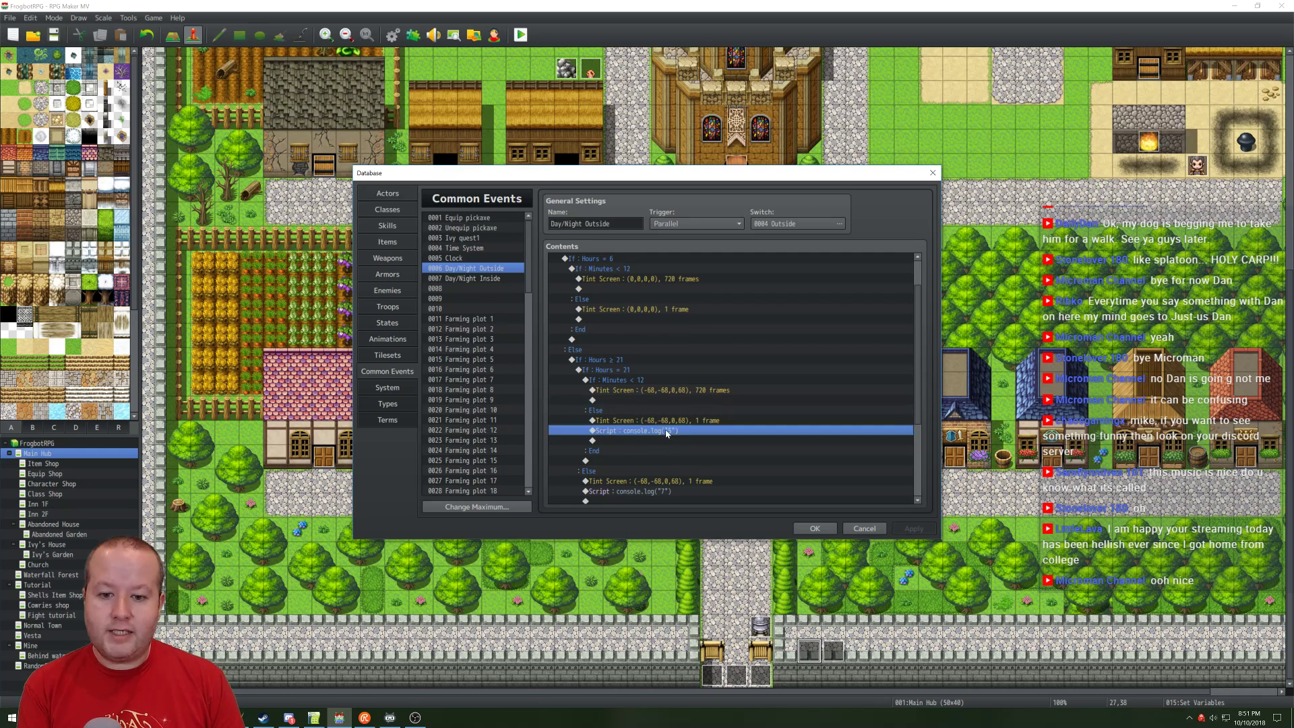
key("Delete")
scroll(668, 461, "down", 1)
left_click(661, 442)
key("Delete")
scroll(657, 439, "down", 2)
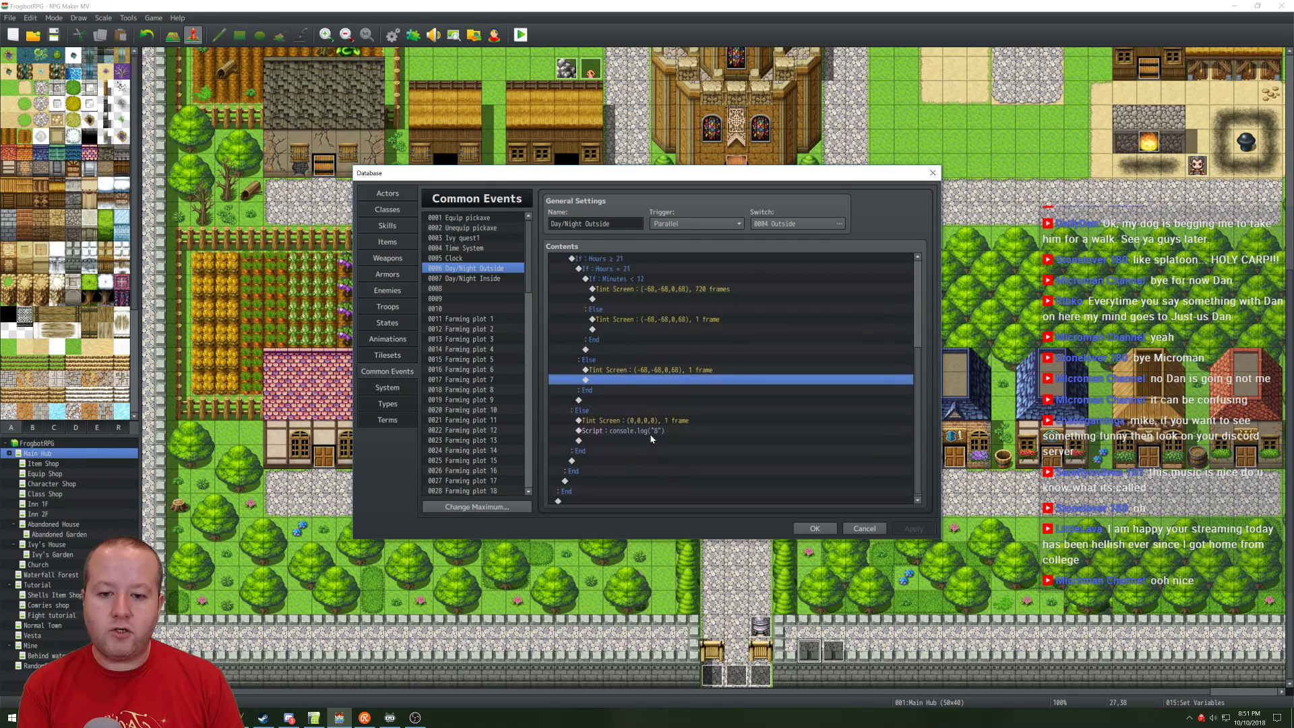
left_click(652, 434)
key("Delete")
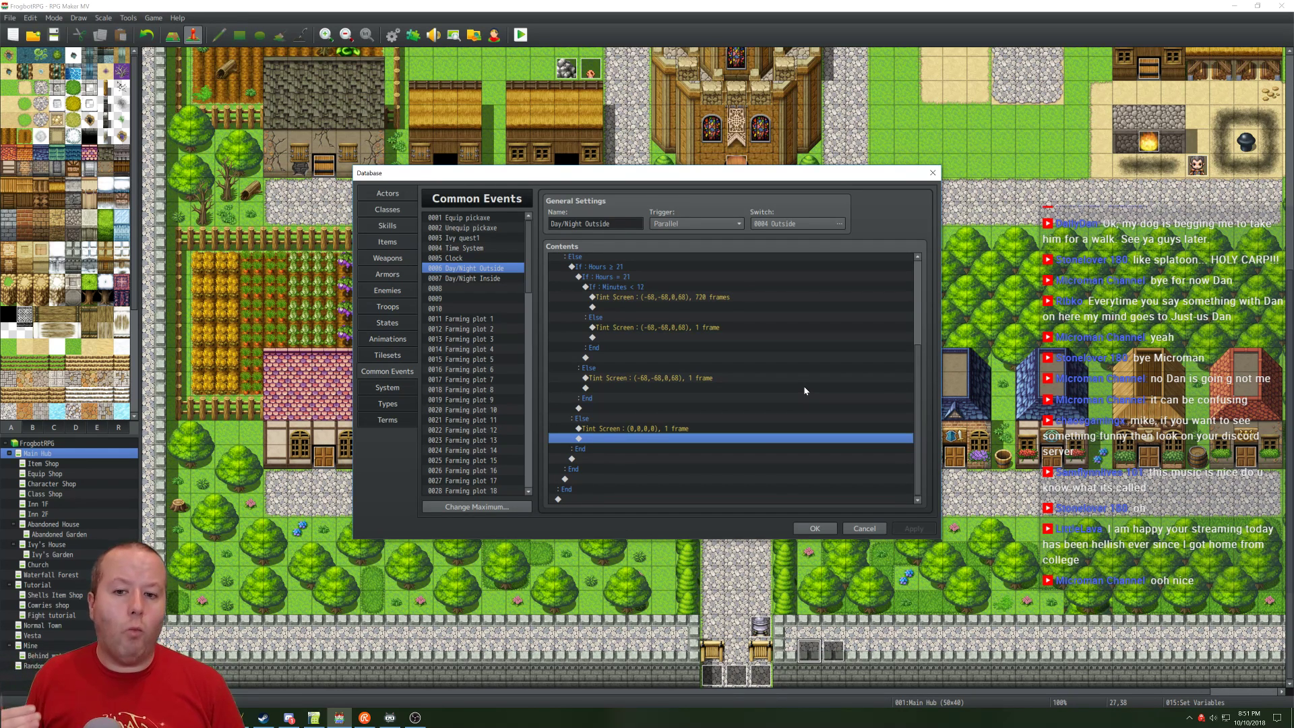
Step: Review the Day/Night Outside event's branches, including the Minutes < 12 condition under Hours = 21
scroll(803, 385, "up", 5)
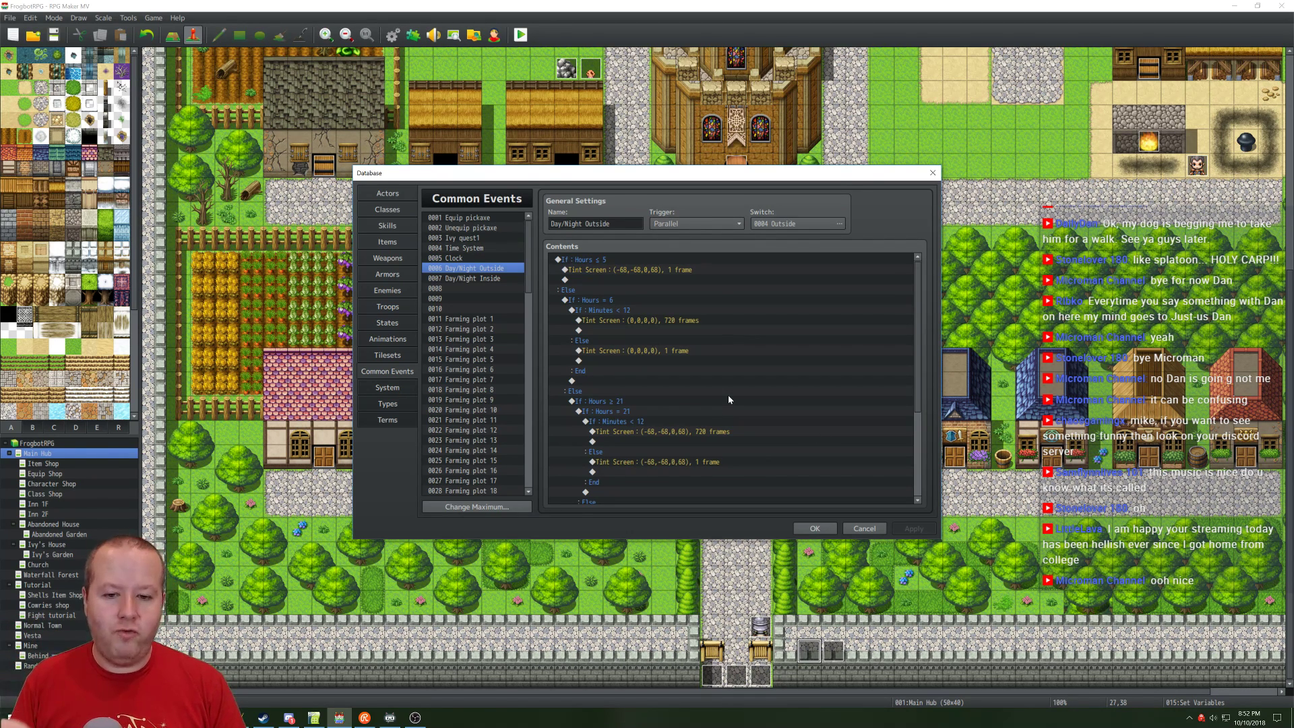
scroll(728, 400, "down", 2)
scroll(651, 316, "down", 1)
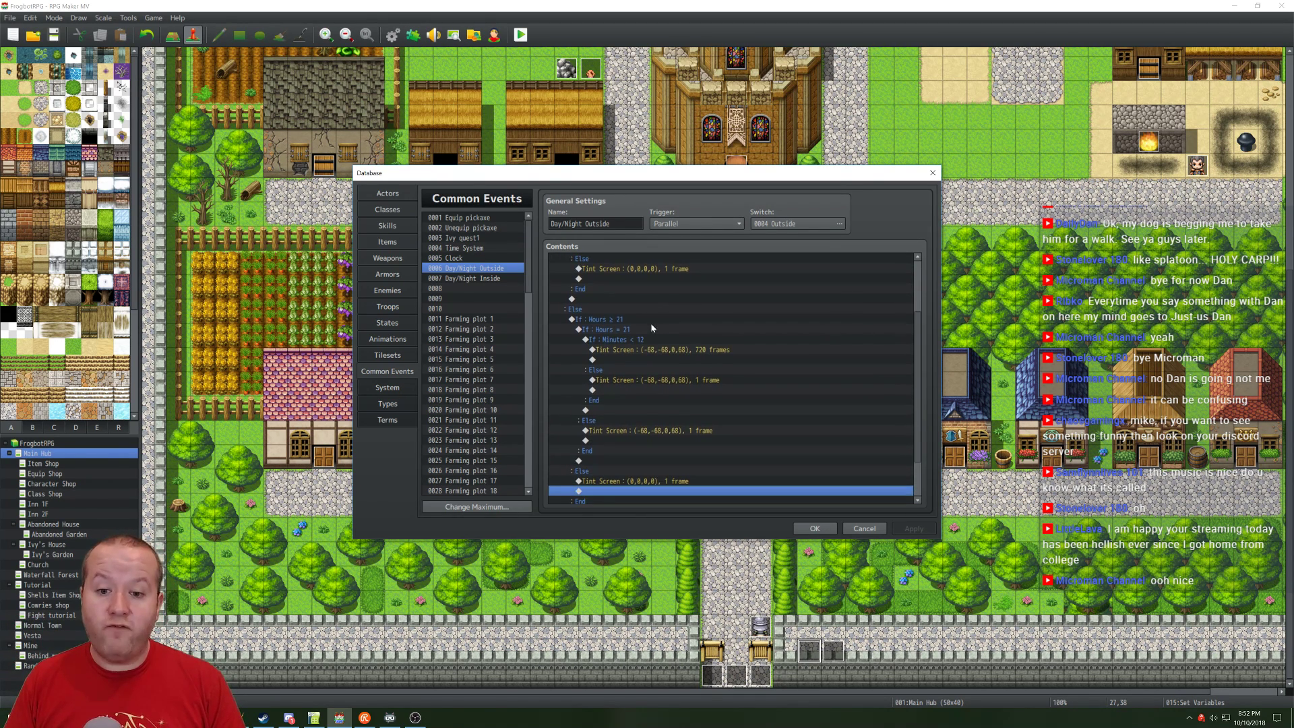
left_click(599, 340)
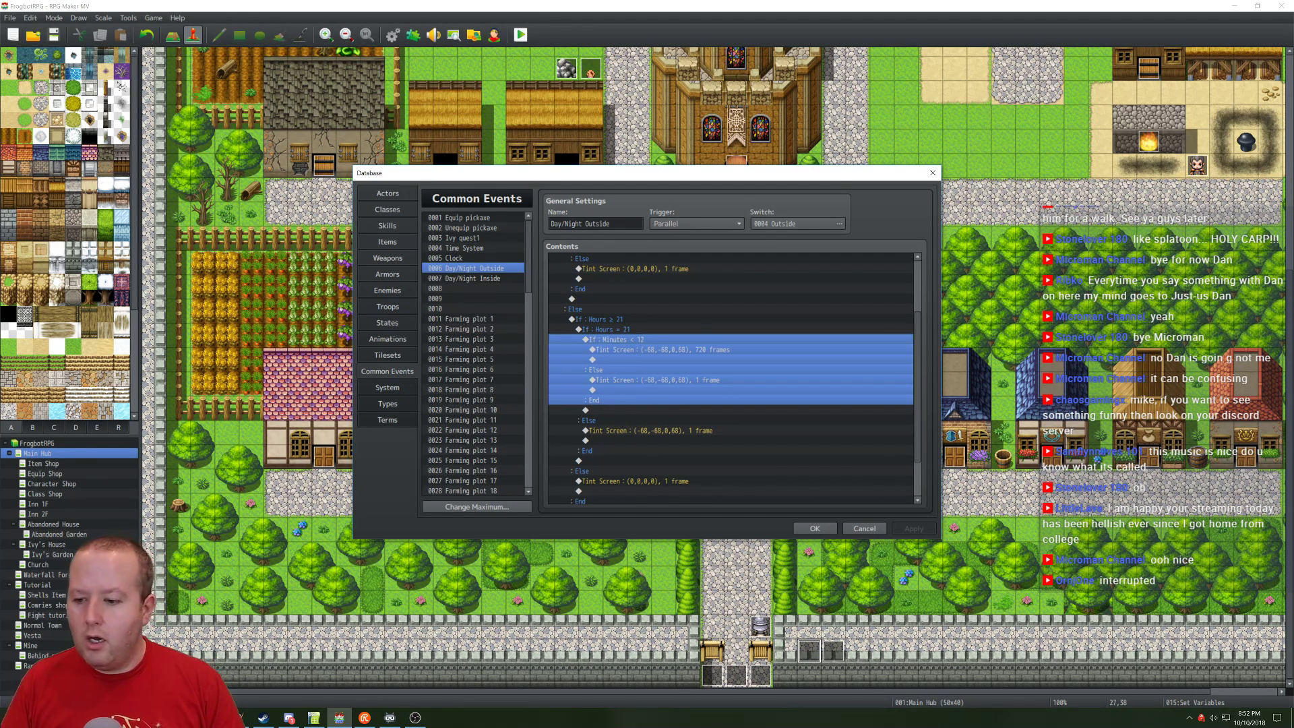
Step: Work out 720 divided by 6 in Calculator, and close it to return to the database
left_click(15, 718)
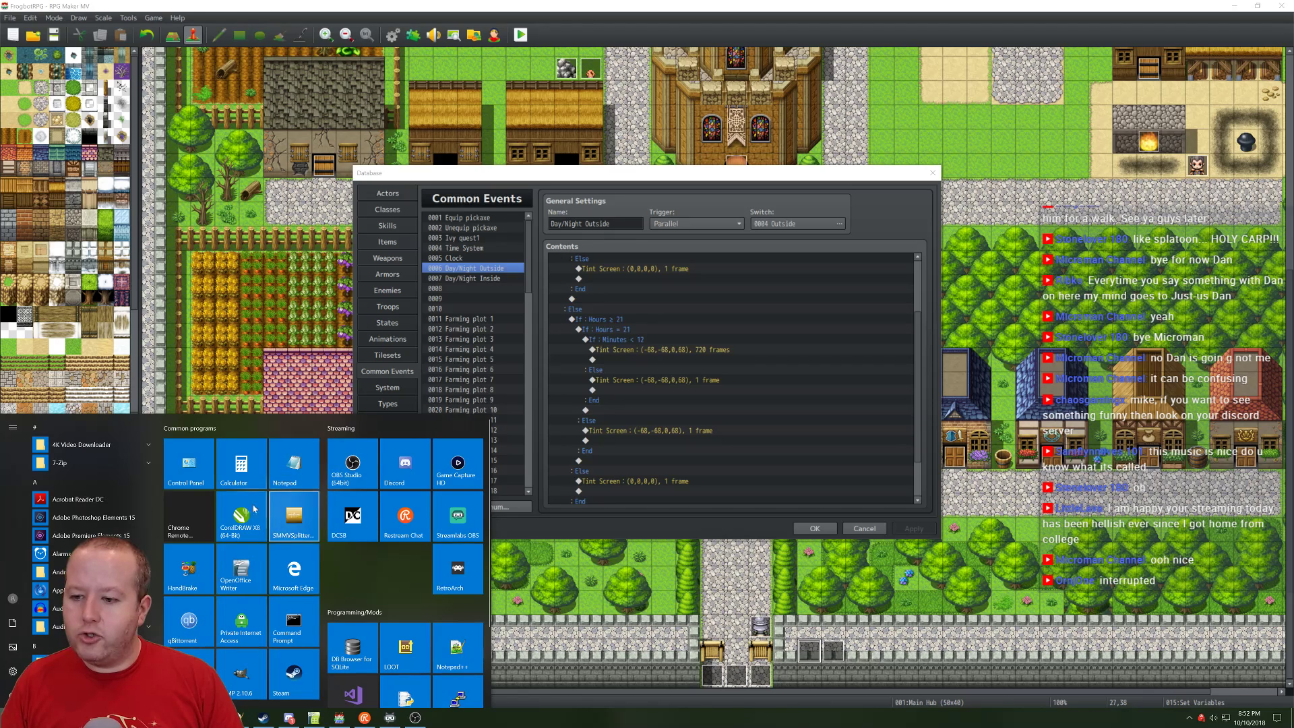
left_click(241, 465)
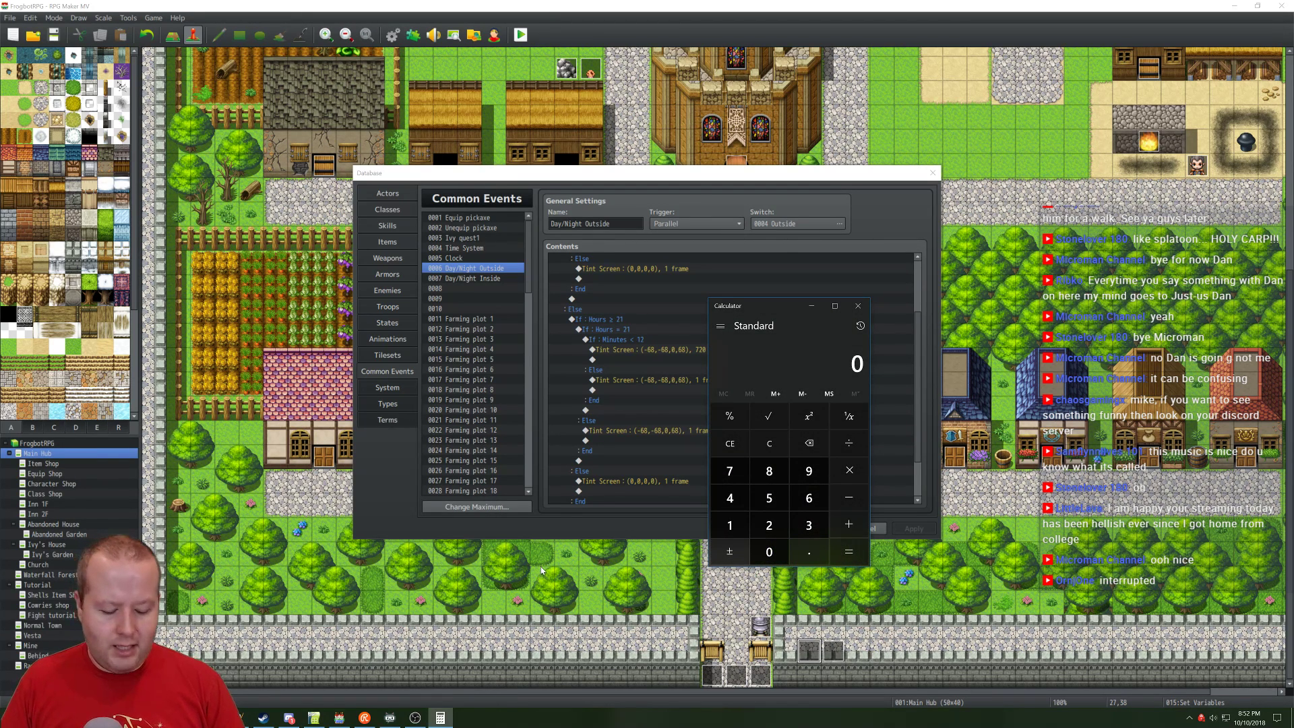
type("720")
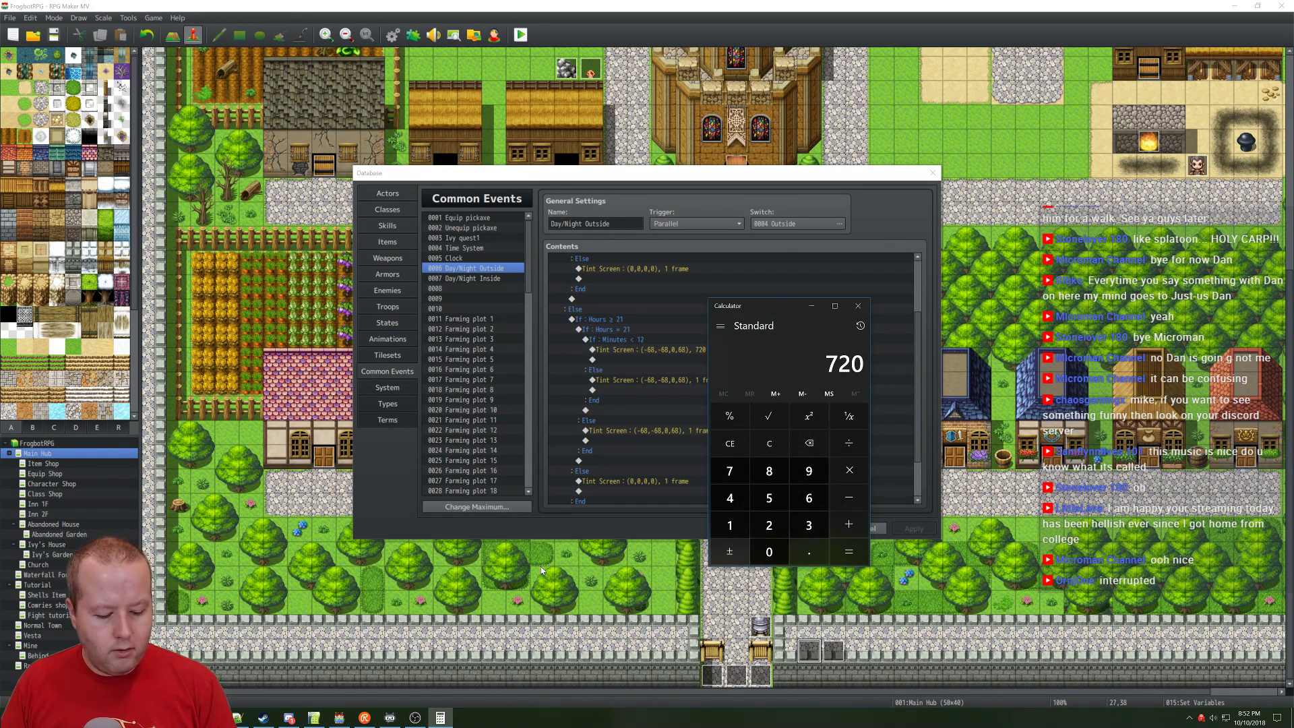
type("/6")
key("Return")
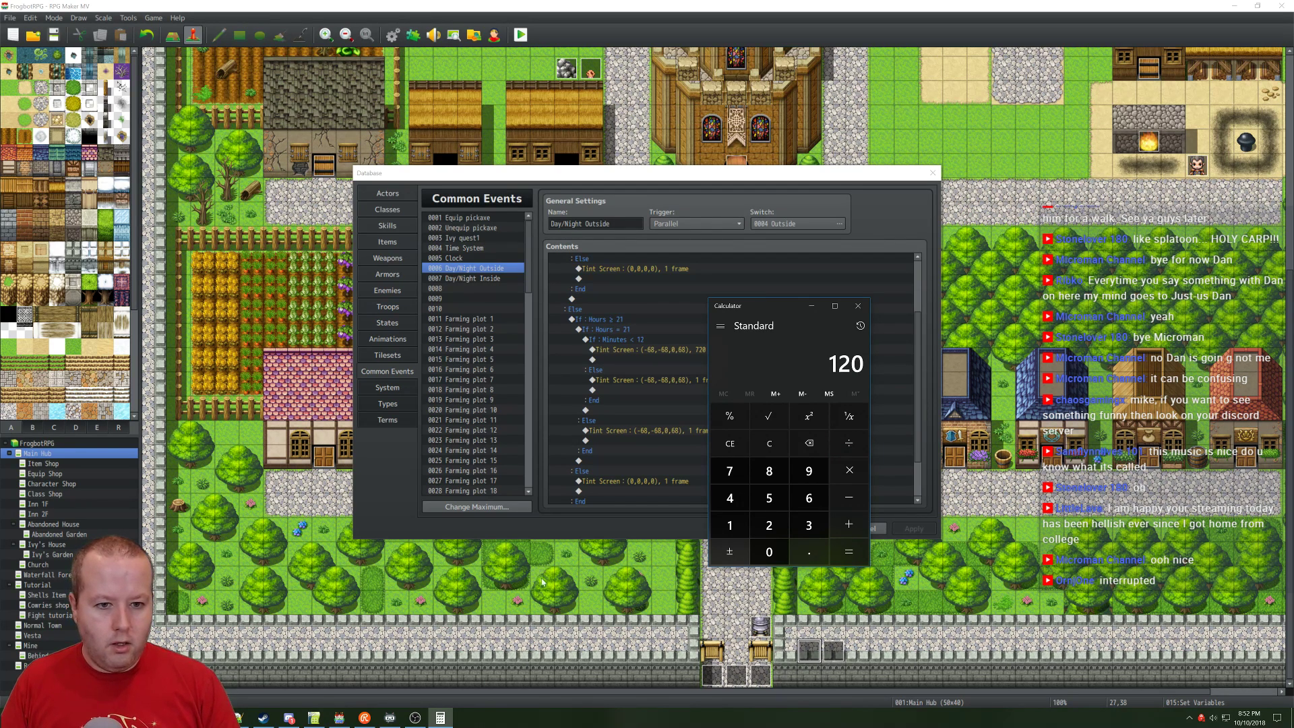
left_click(857, 305)
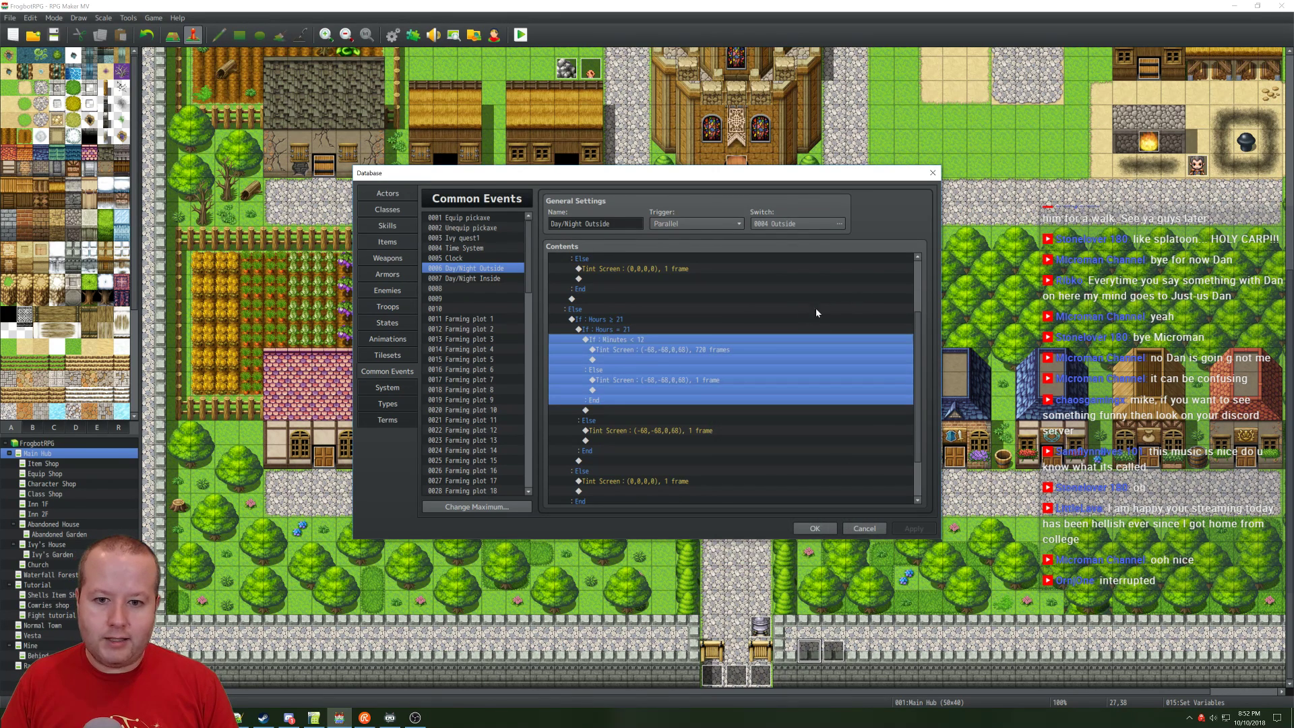
Step: Change the Minutes condition under Hours = 21 in the Day/Night Outside event to Minutes < 13
right_click(641, 339)
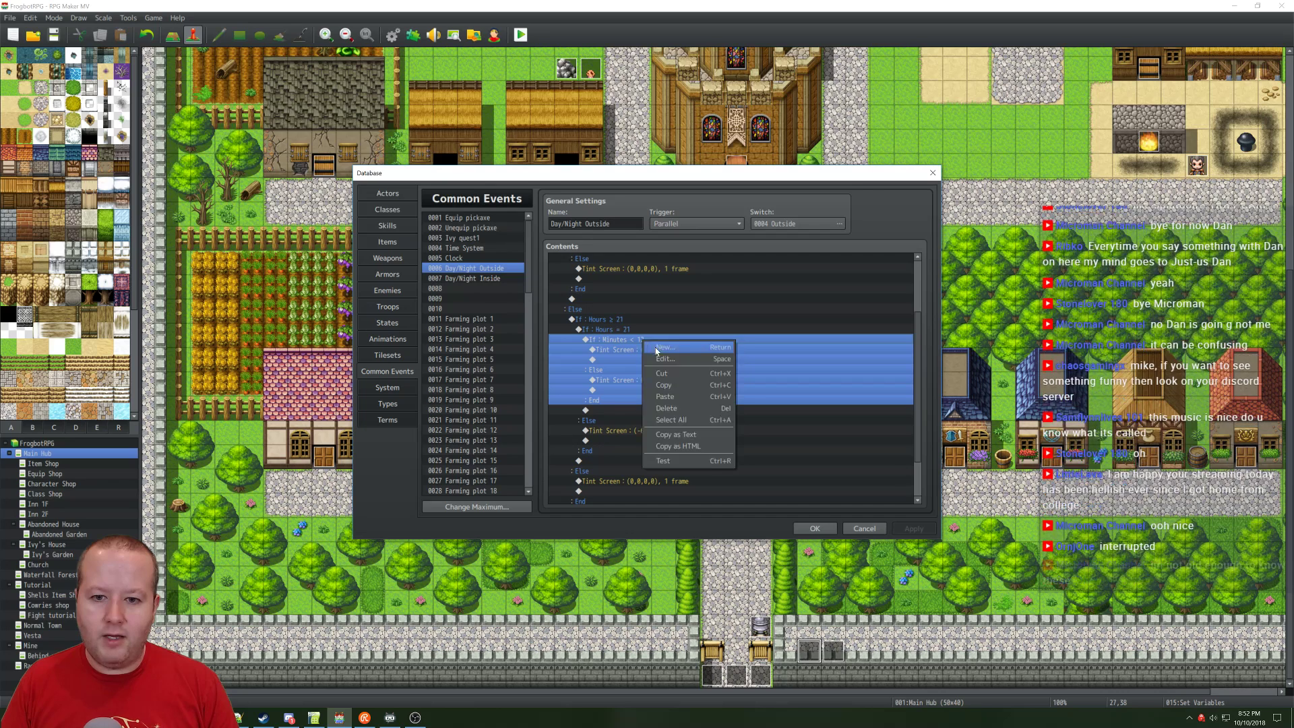
left_click(659, 344)
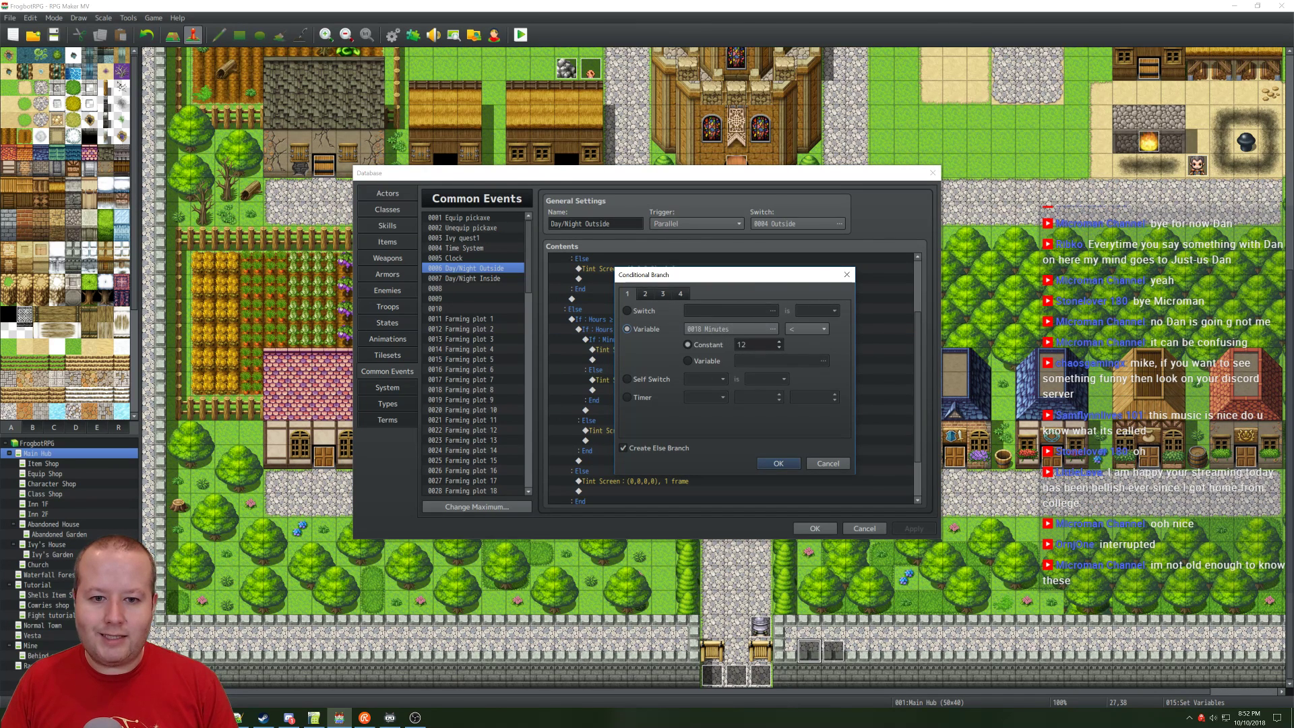
left_click(779, 342)
left_click(778, 463)
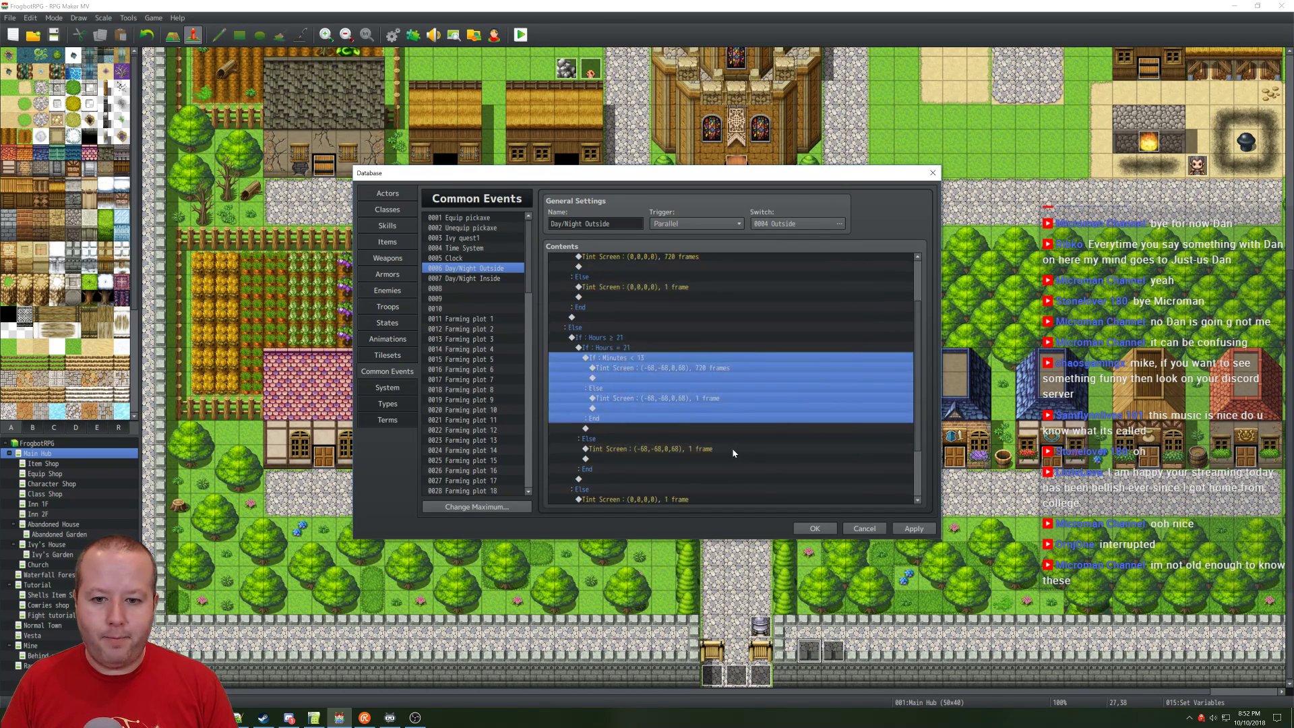
Step: Change the Minutes condition under Hours = 6 to Minutes < 13, and apply the database changes
scroll(729, 453, "down", 2)
scroll(729, 453, "up", 5)
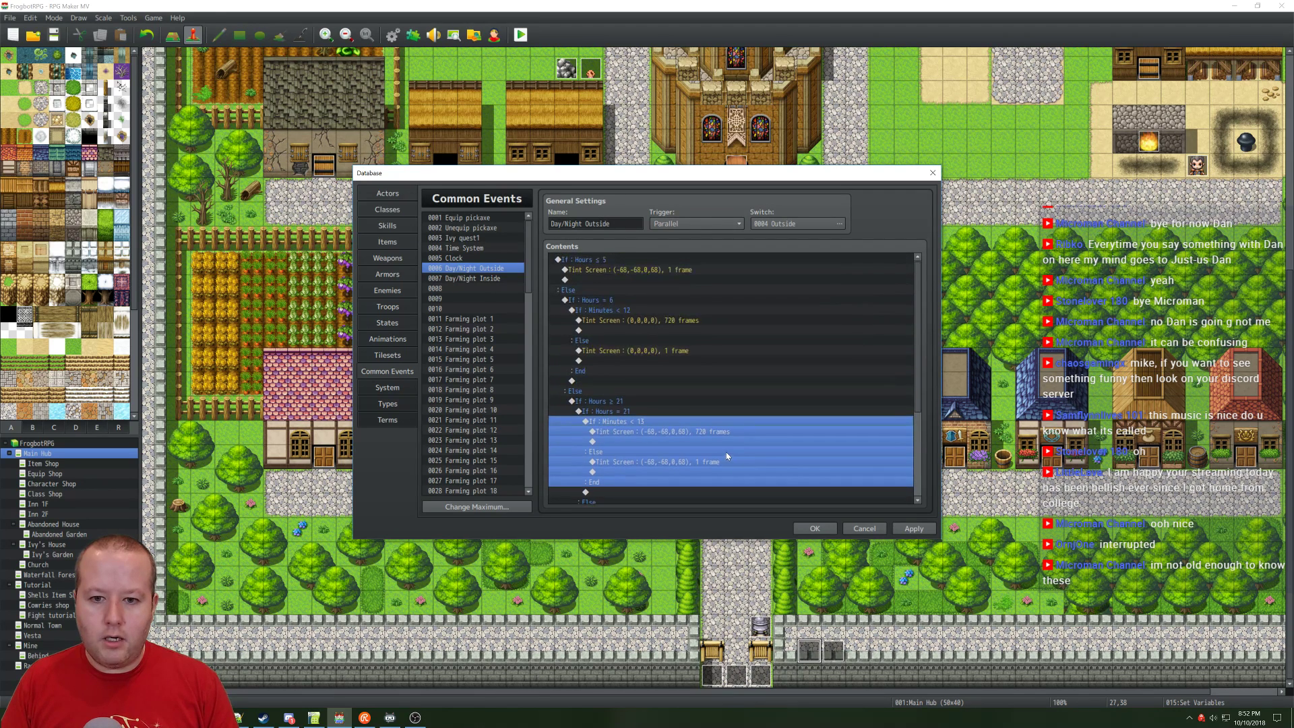
right_click(618, 314)
left_click(649, 334)
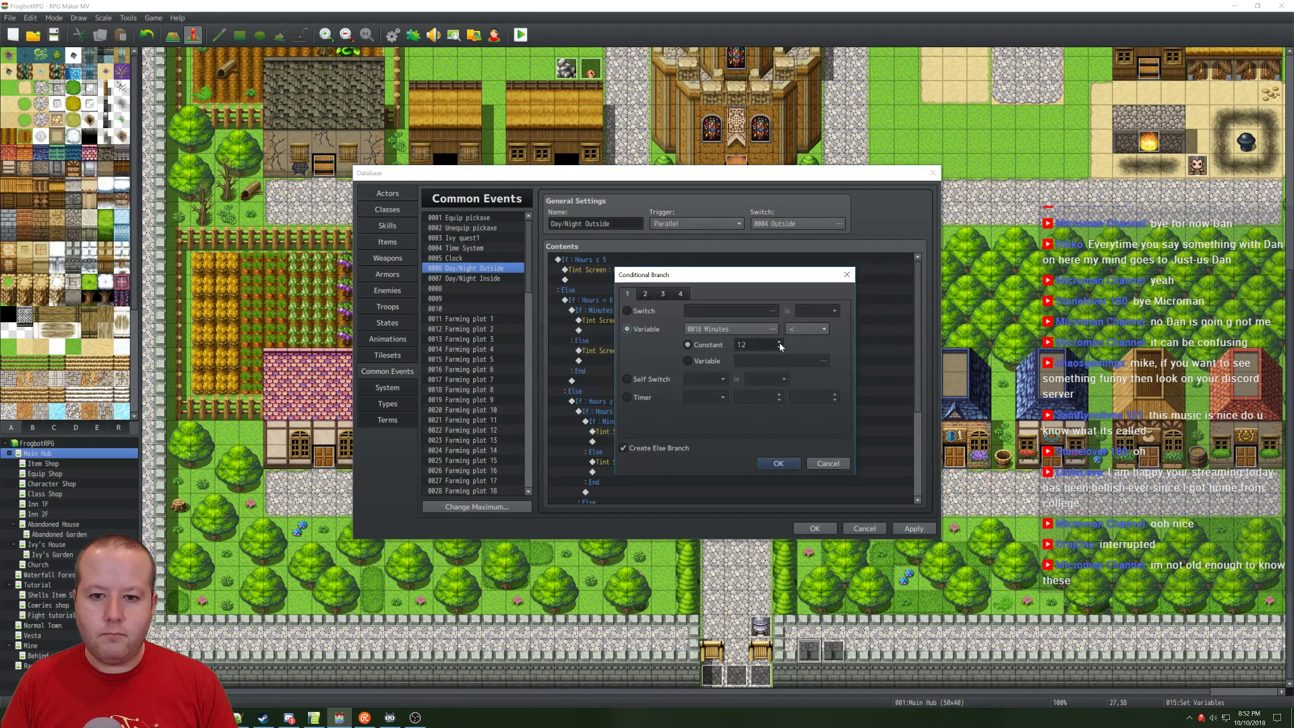
left_click(780, 343)
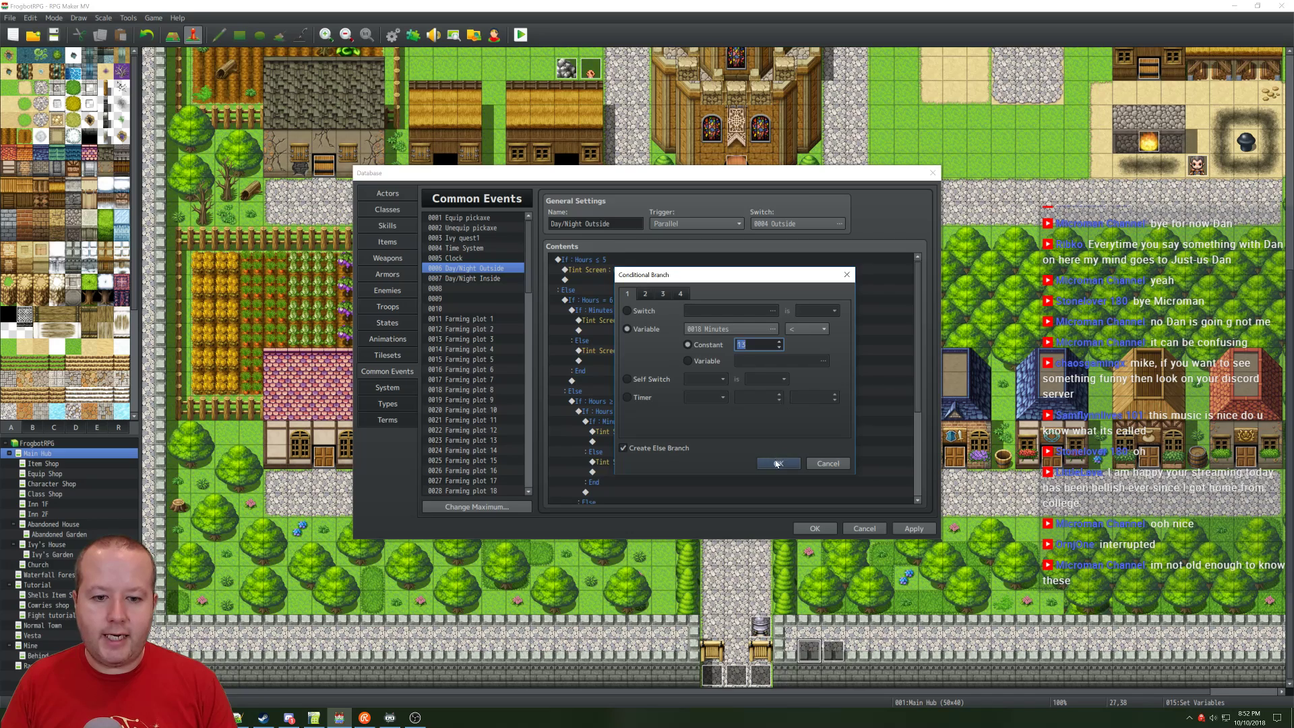
left_click(779, 463)
scroll(733, 409, "down", 1)
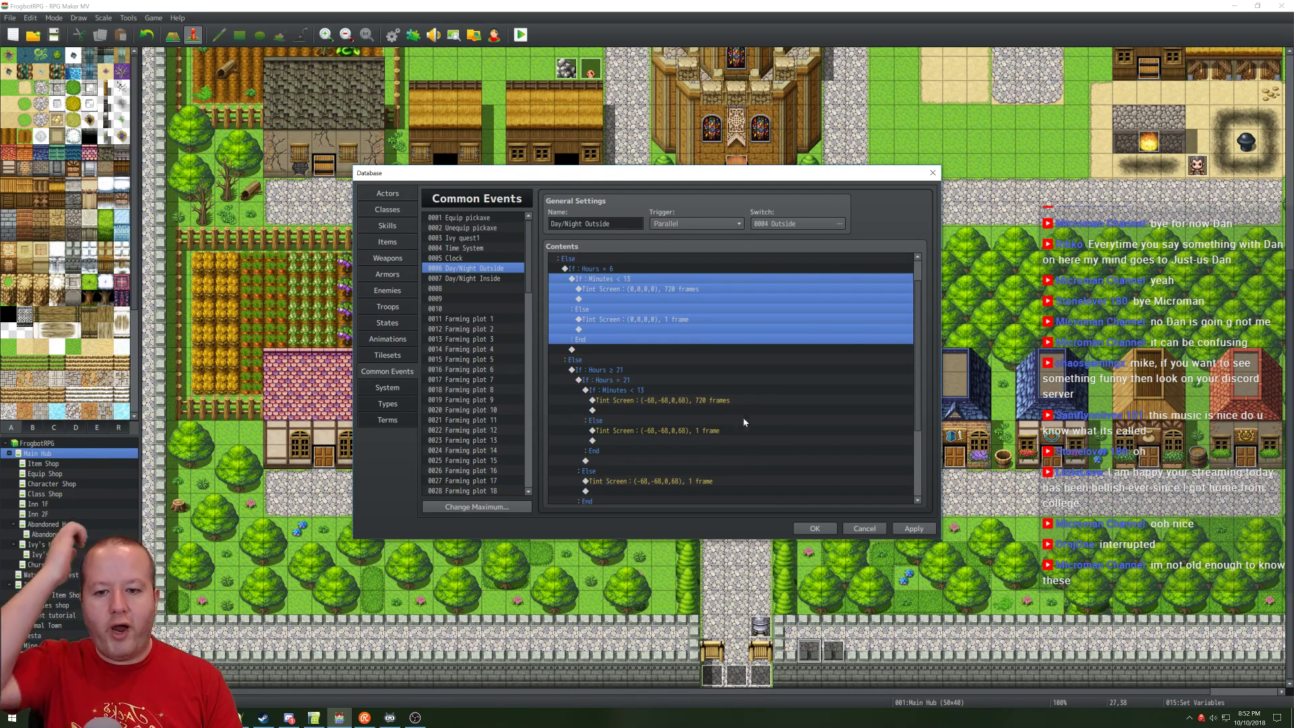
left_click(914, 528)
left_click(814, 528)
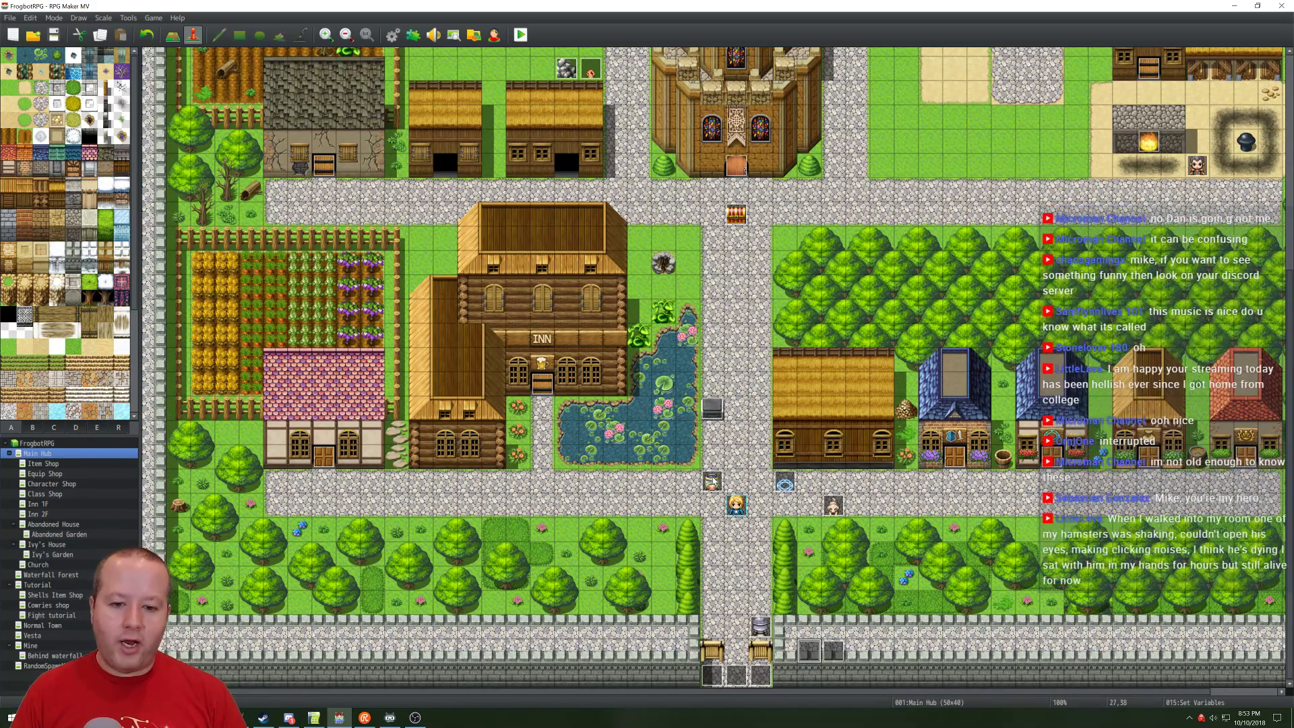
Step: Save the project, launch a playtest and start a new game
left_click(521, 35)
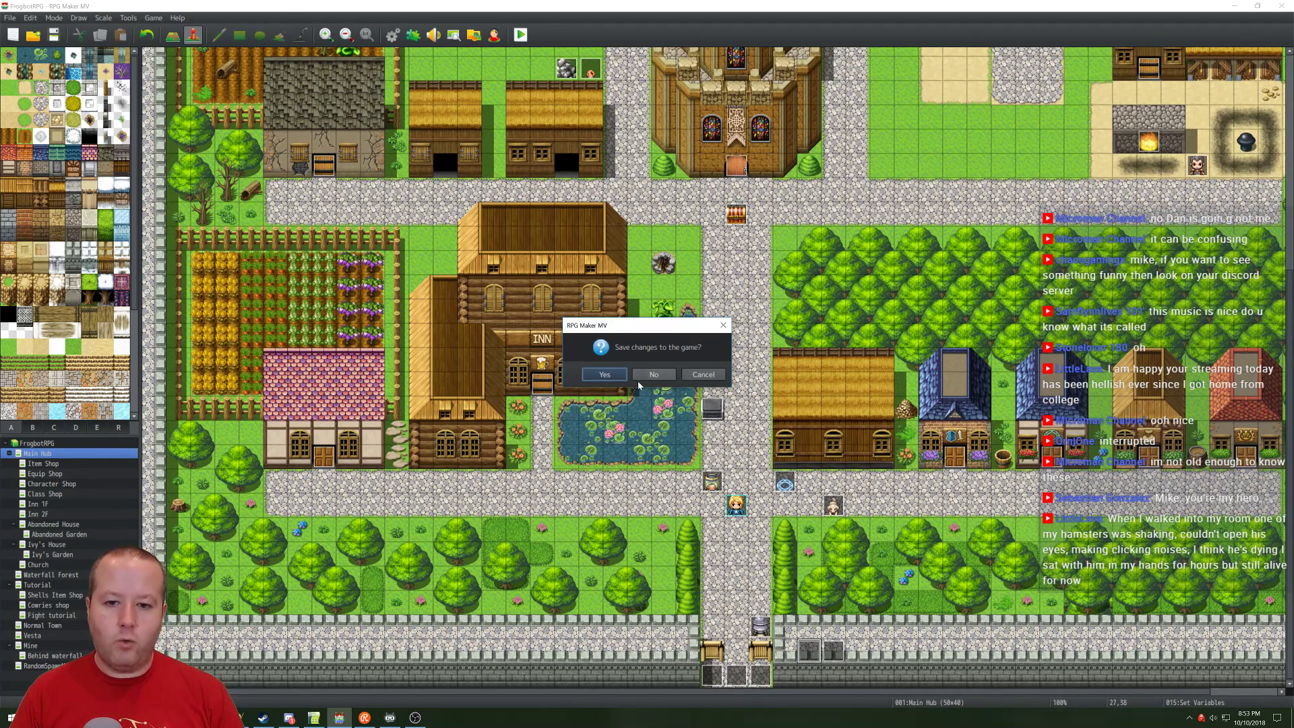
left_click(617, 375)
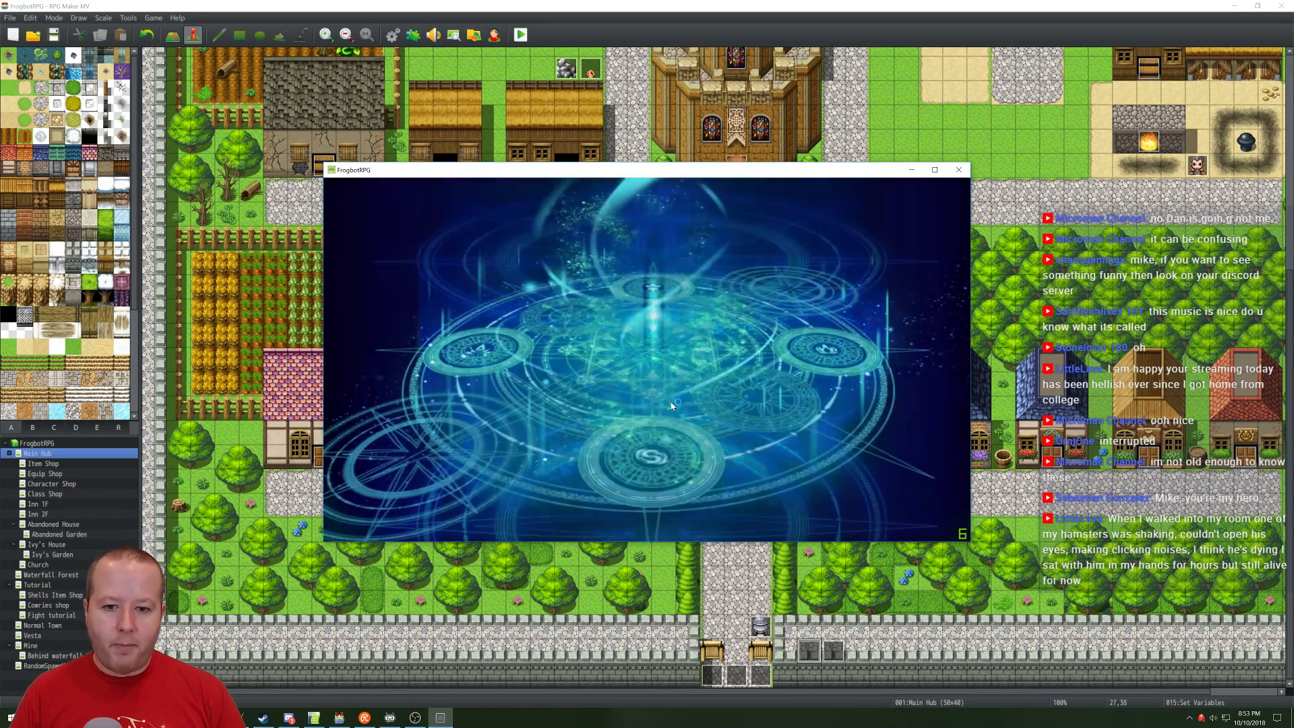
left_click(652, 442)
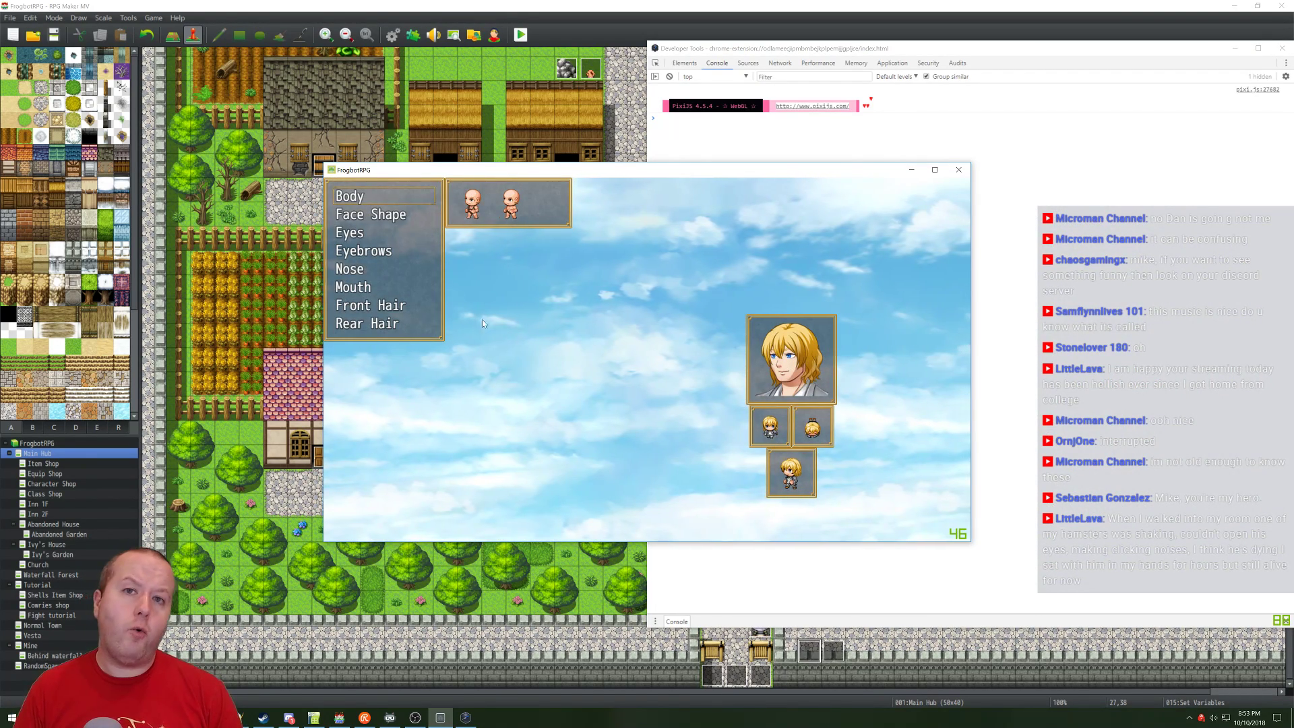
Step: Set the character's body to the first body type with the color Blue
left_click(368, 196)
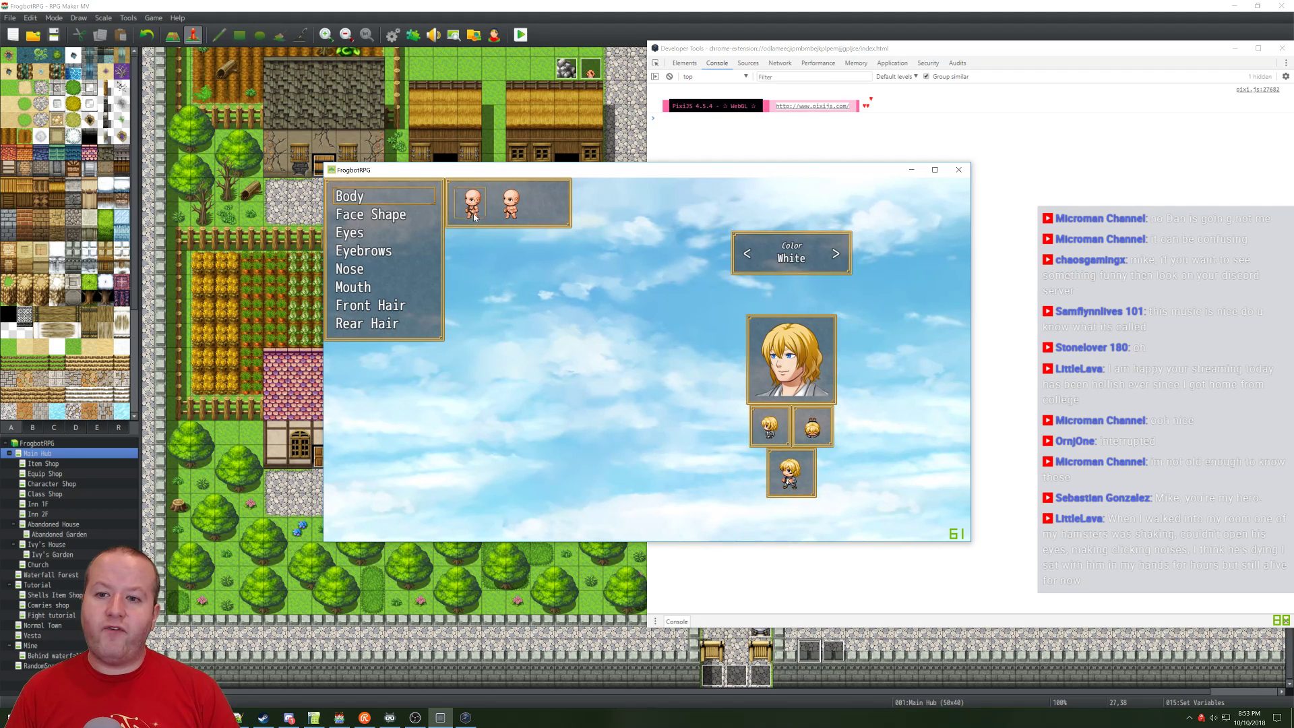
key("Right")
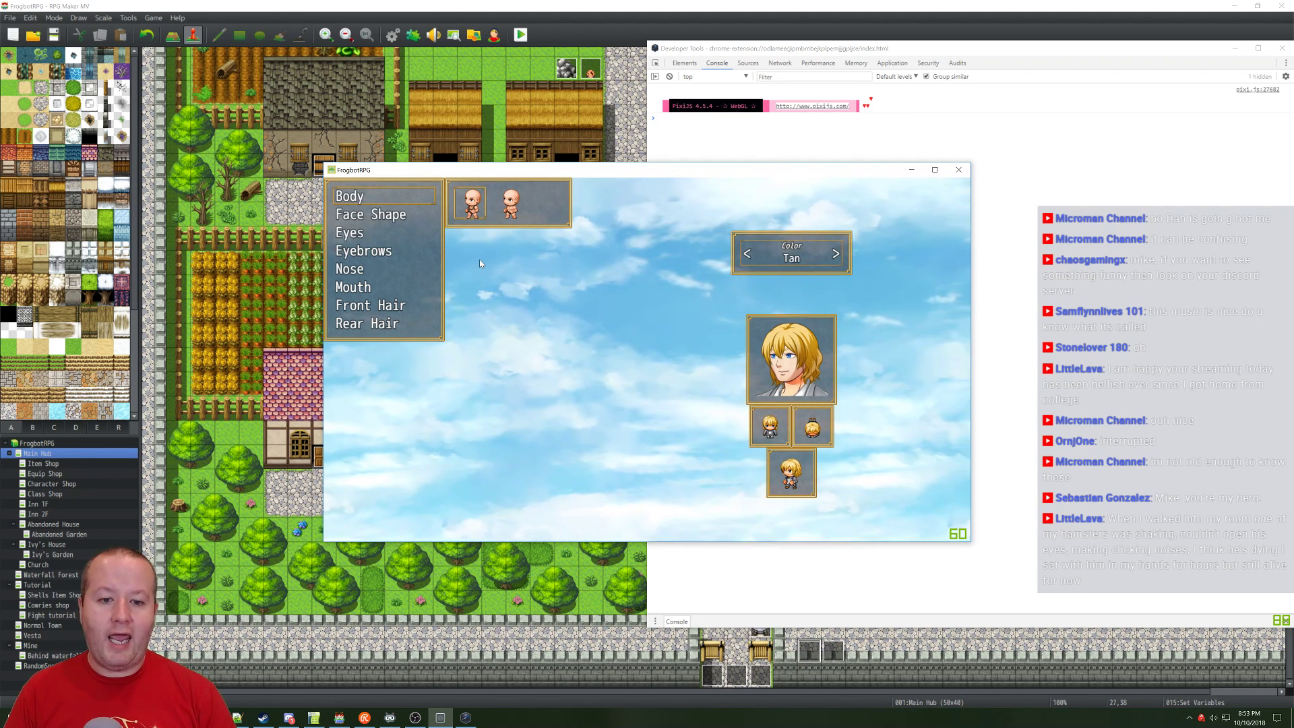
key("Right")
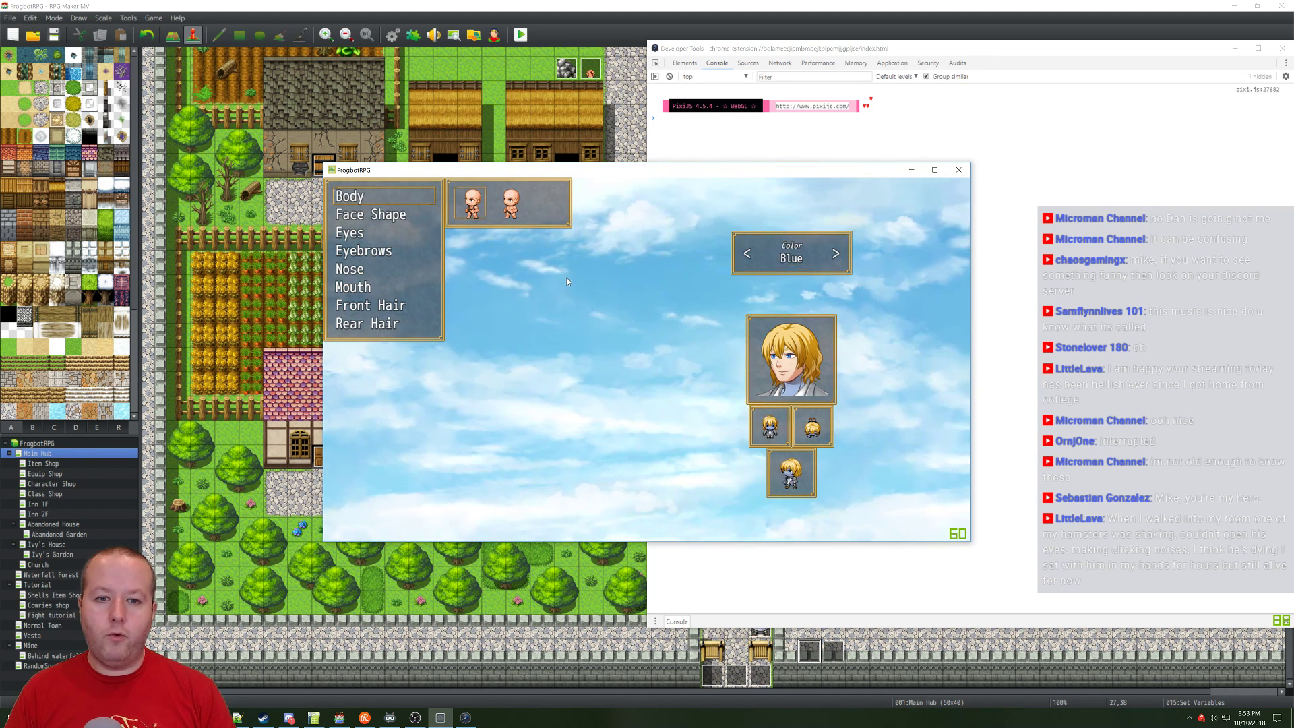
key("Escape")
Step: Choose the face shape with the deeply furrowed brow and set its color to Blue
left_click(394, 216)
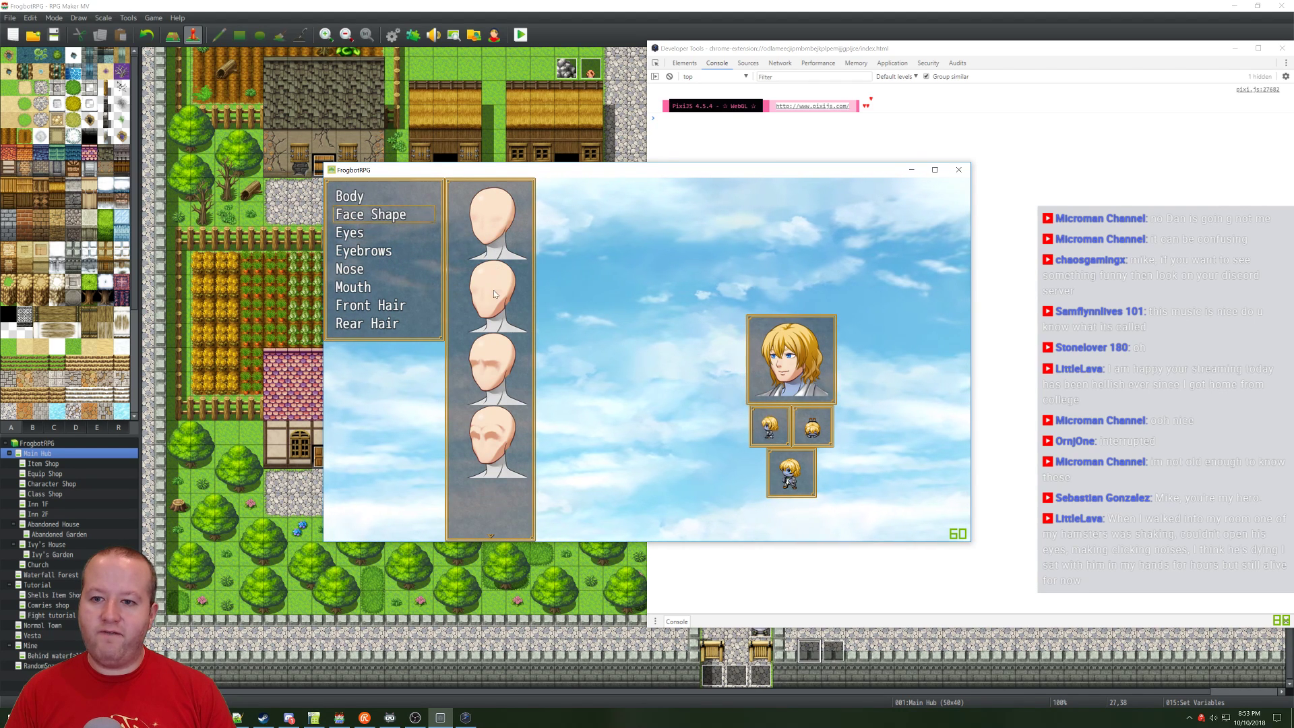
left_click(390, 217)
scroll(497, 337, "down", 2)
scroll(498, 337, "up", 1)
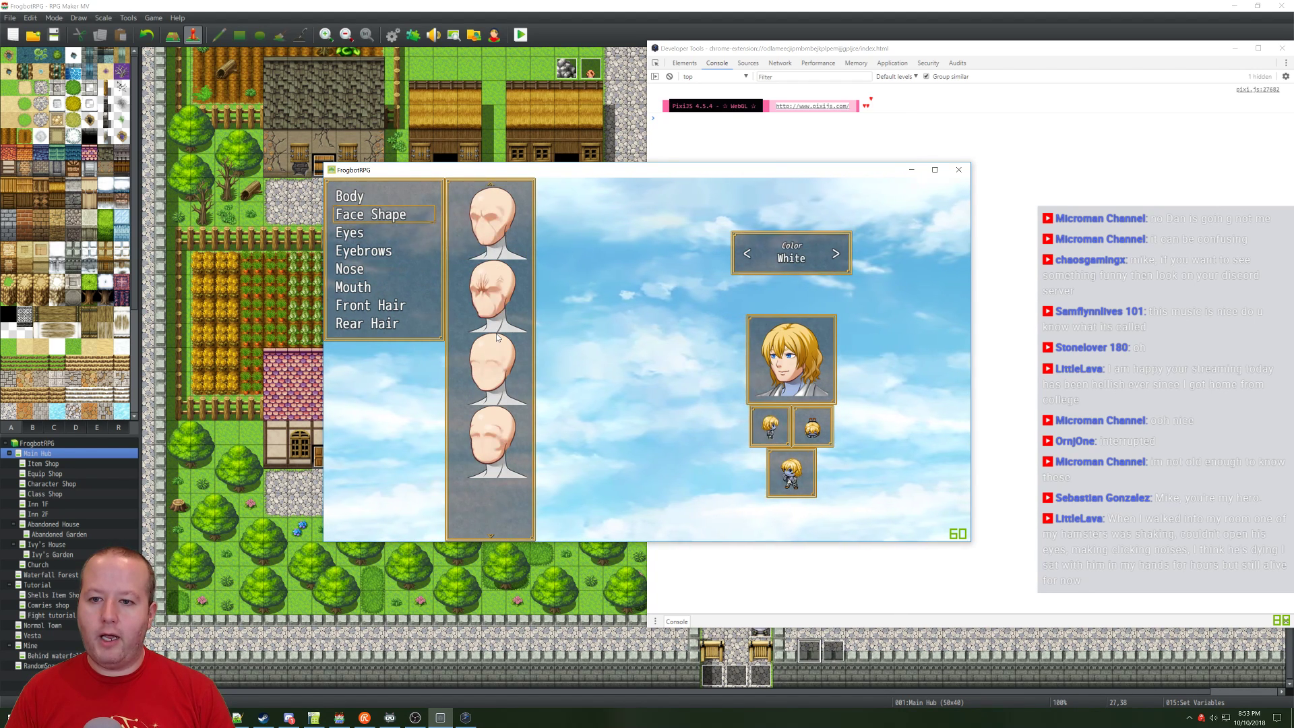
double_click(490, 295)
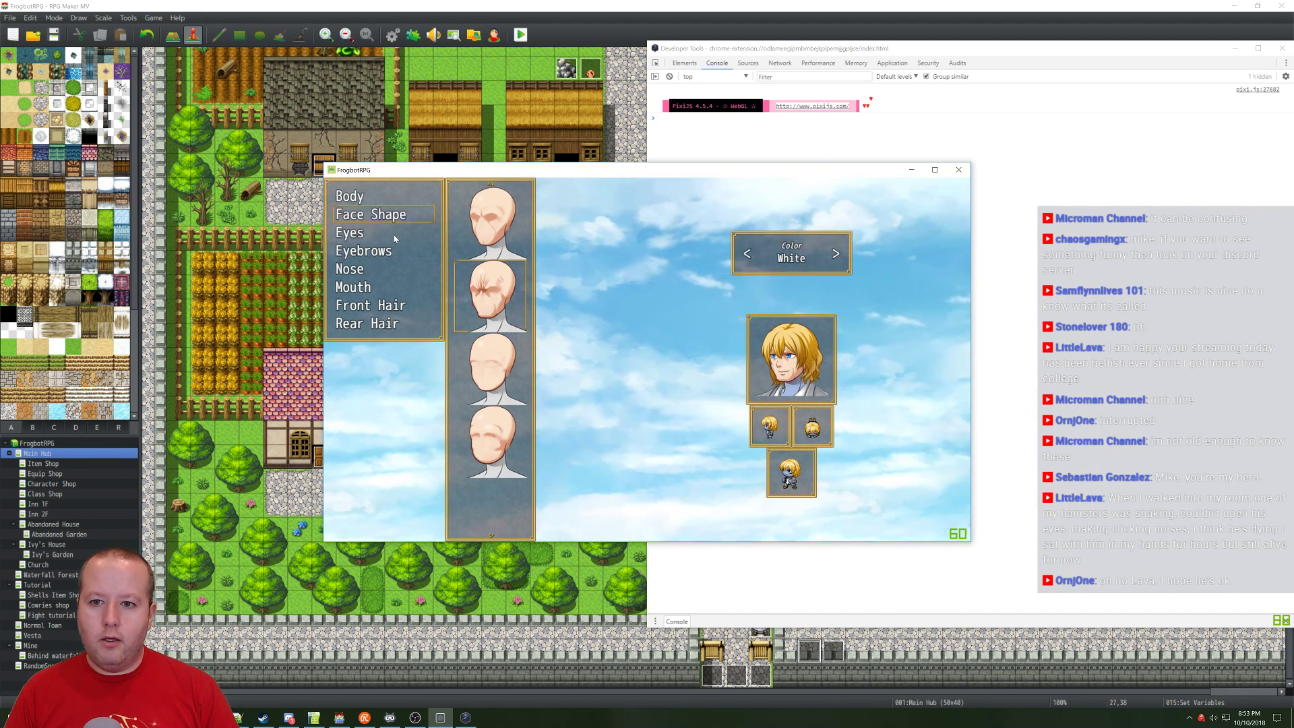
left_click(802, 257)
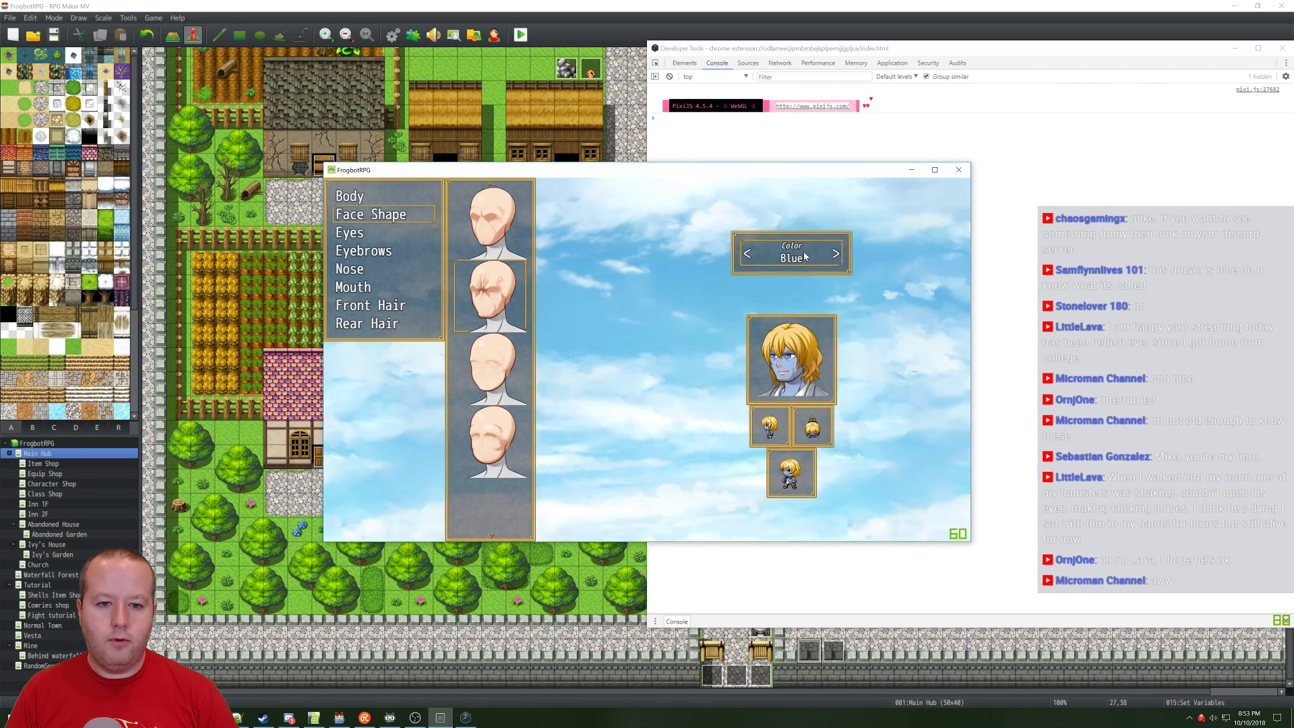
left_click(802, 256)
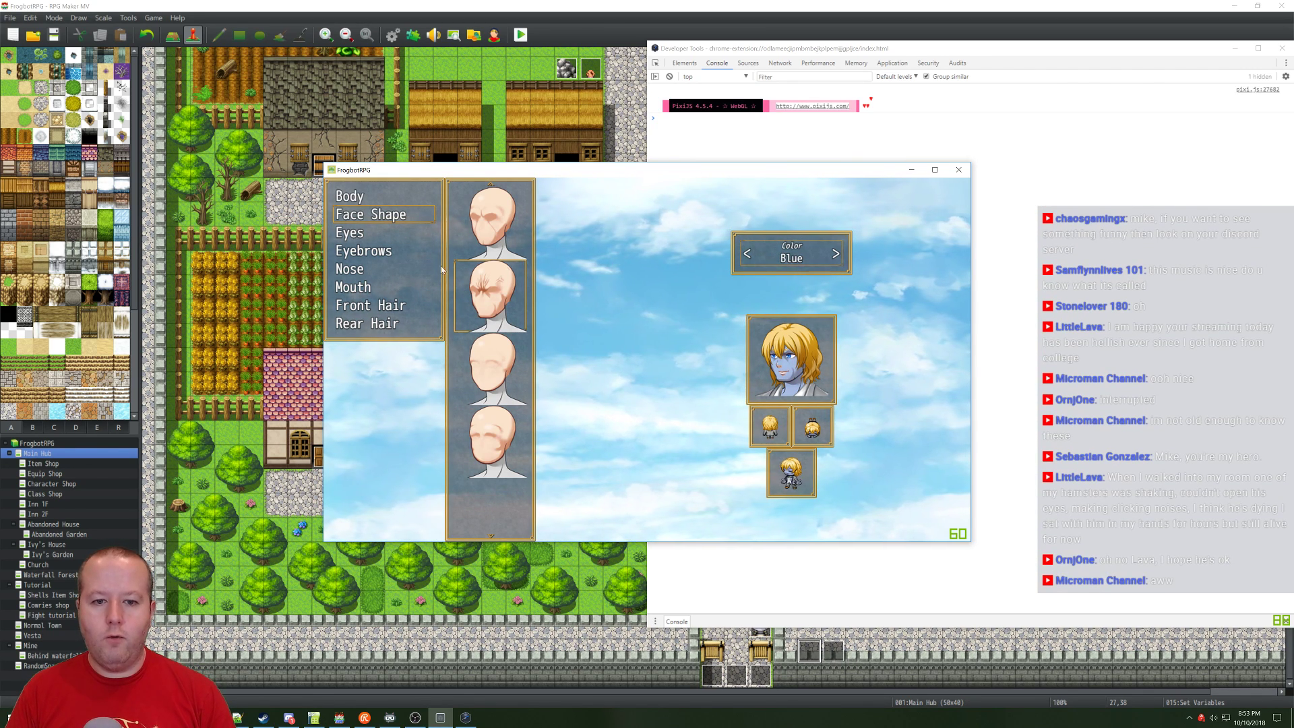
Step: Give the character the first eye style in Blue and the first eyebrow style in Blonde
left_click(372, 237)
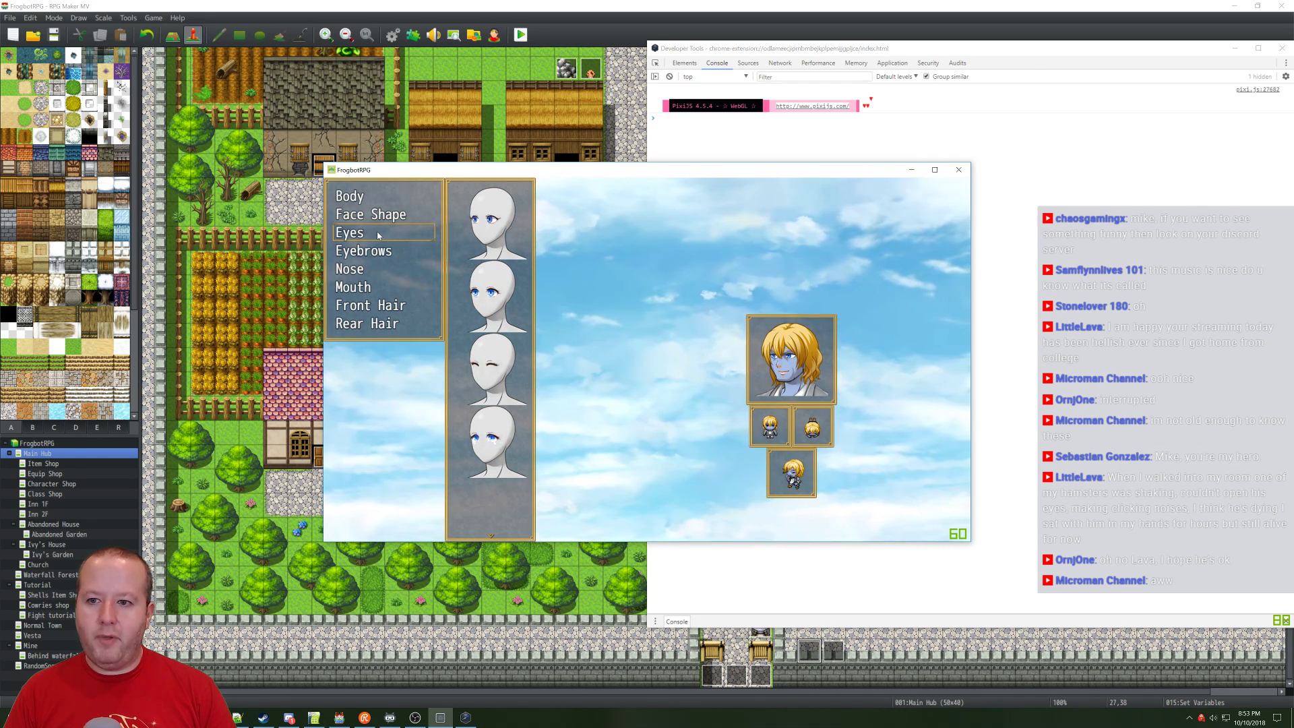
left_click(488, 215)
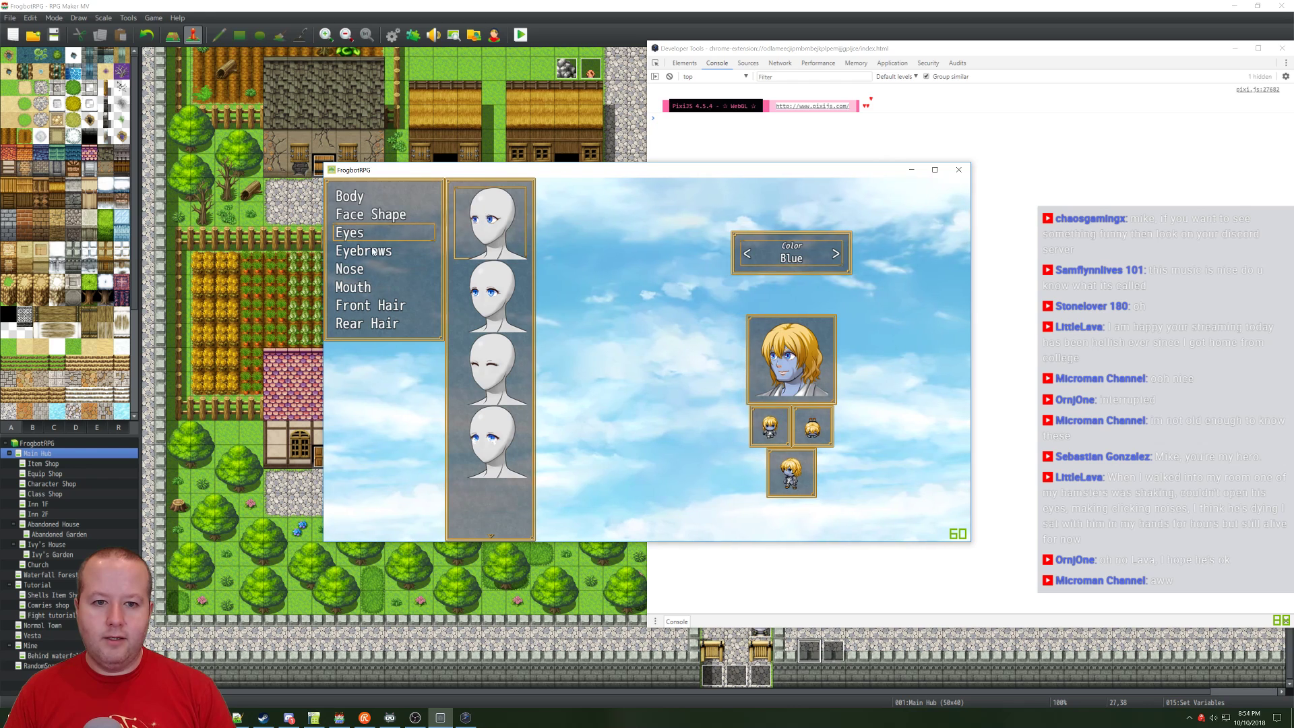
right_click(364, 253)
left_click(363, 253)
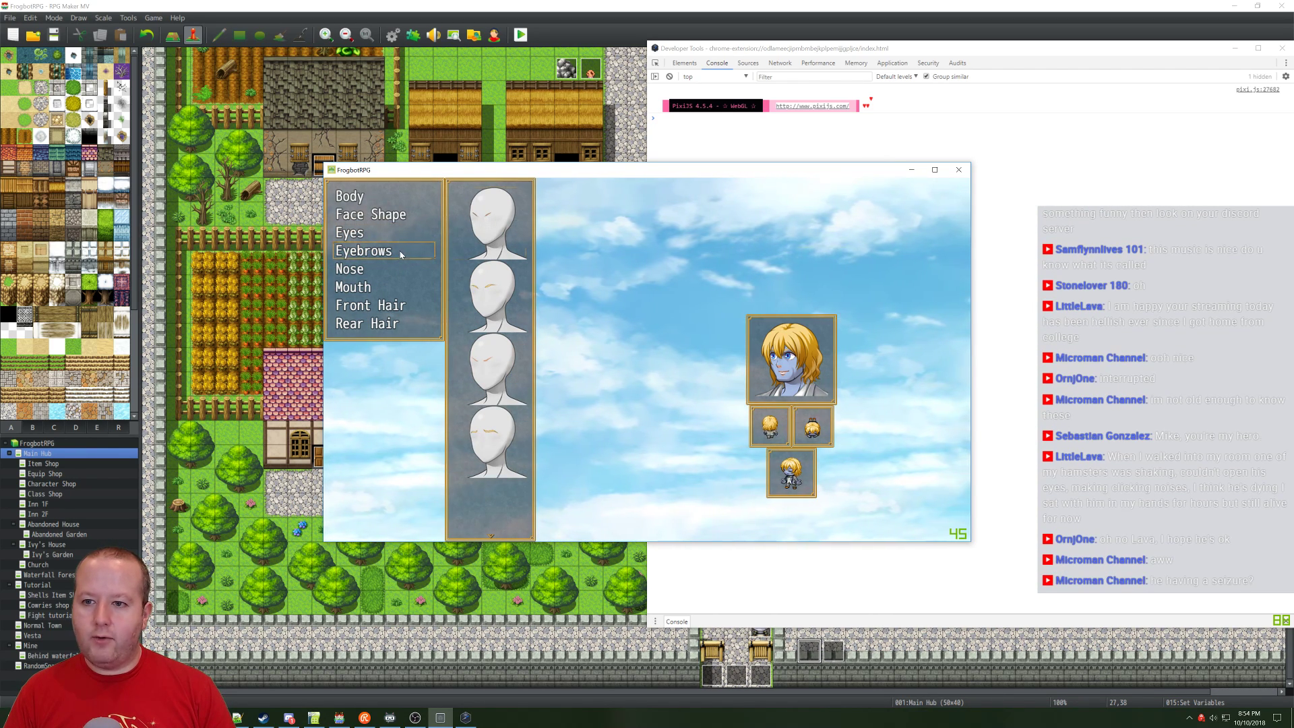
left_click(490, 225)
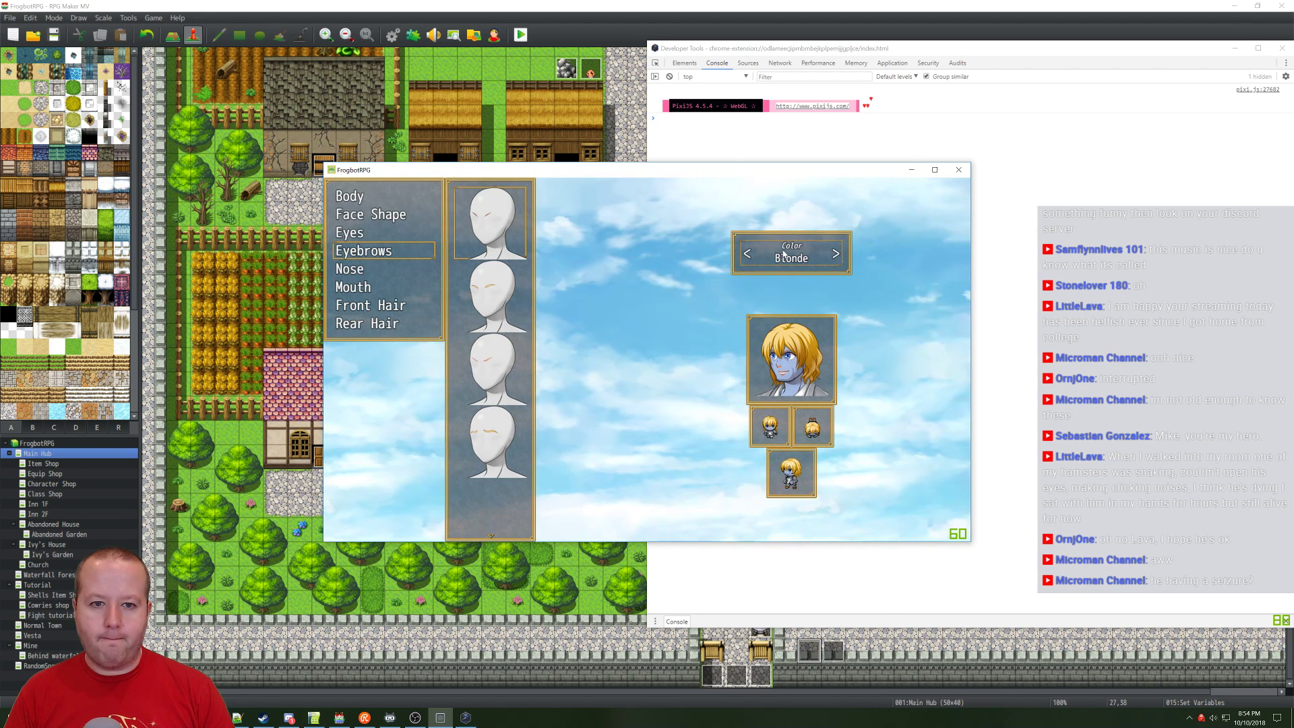
Step: Choose a nose style from further down the Nose list, keeping the color White
left_click(394, 267)
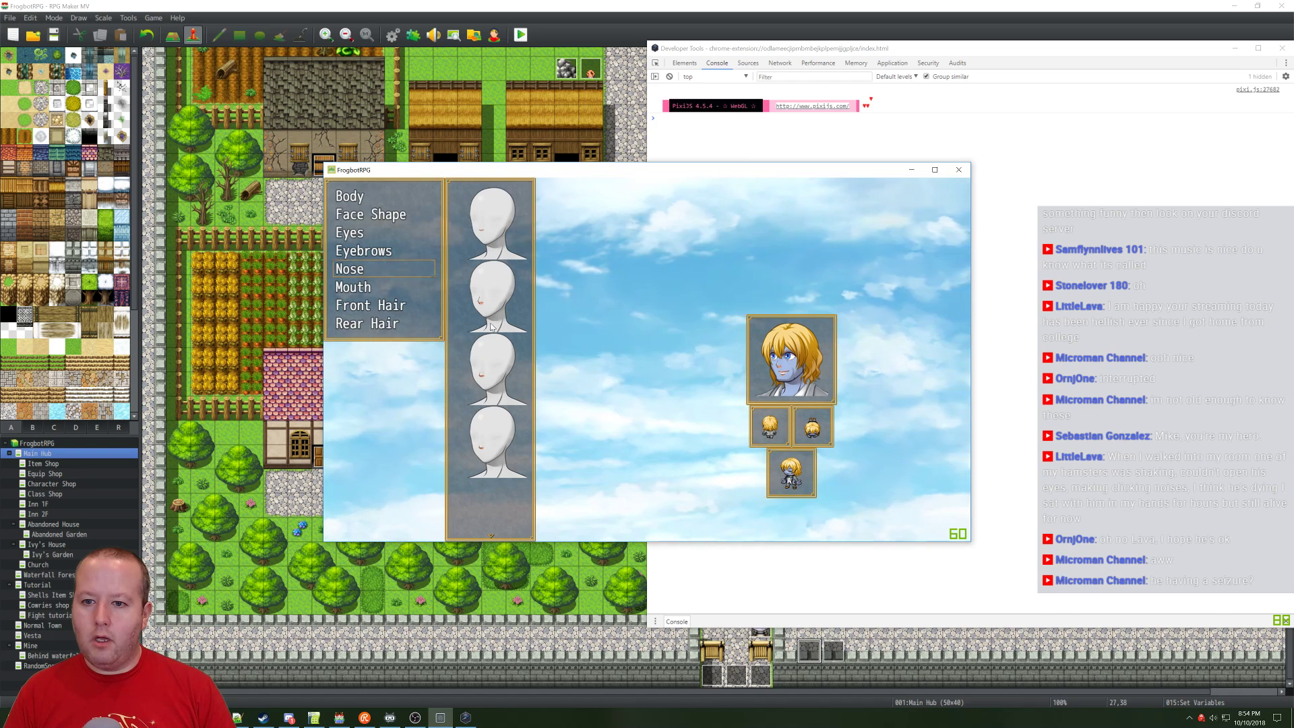
left_click(395, 267)
scroll(494, 332, "down", 1)
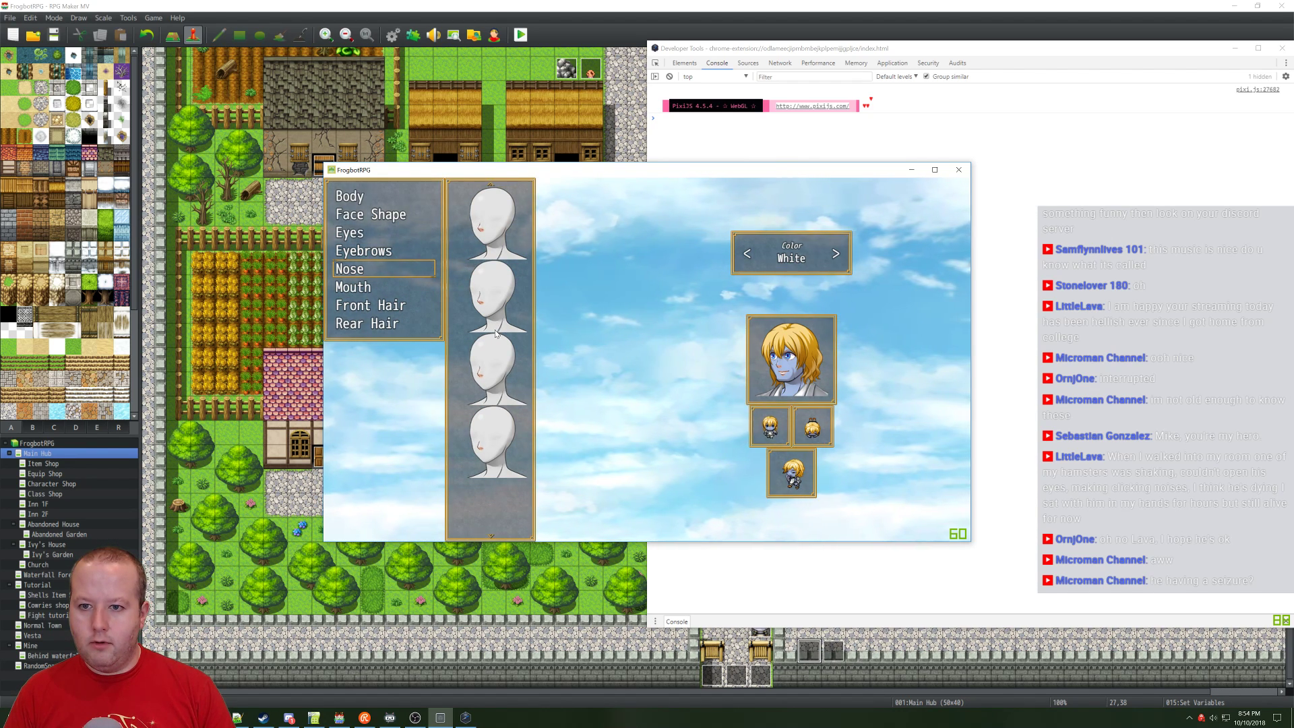
left_click(492, 228)
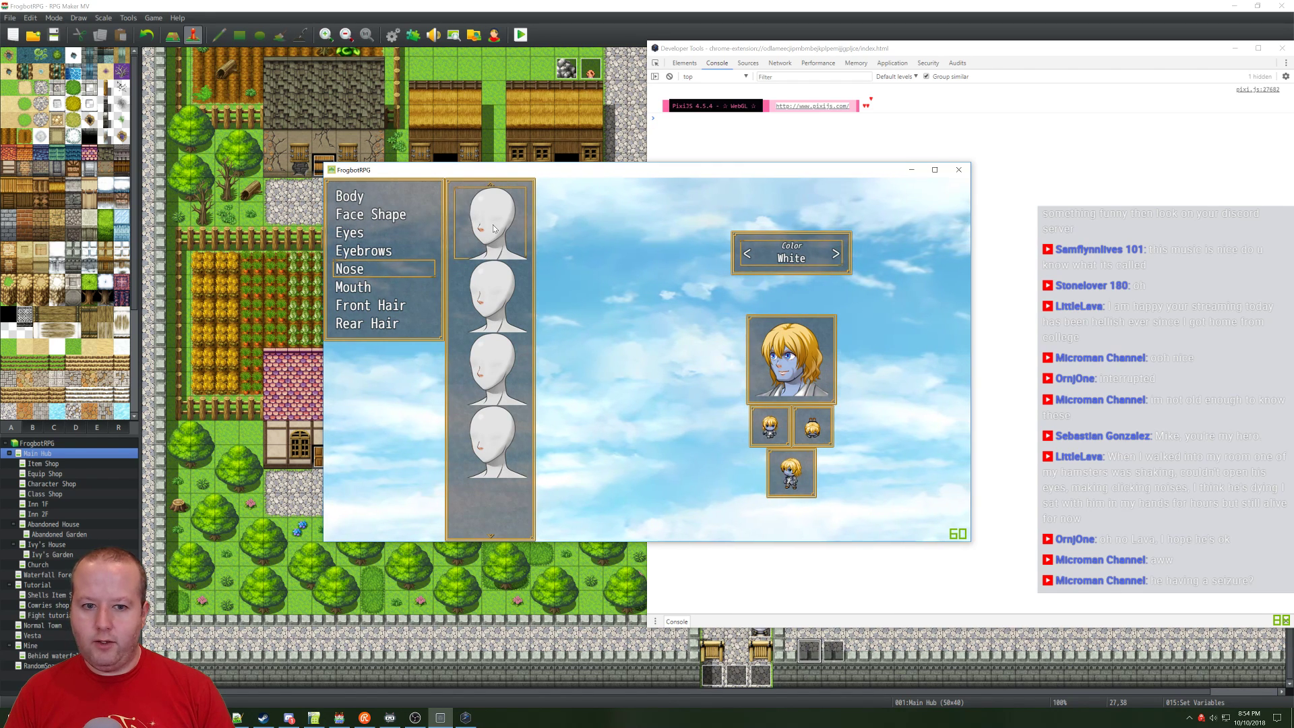
right_click(492, 229)
right_click(397, 283)
Step: Choose a small red-lipped mouth from further down the Mouth list in White, and open the Front Hair options
left_click(364, 287)
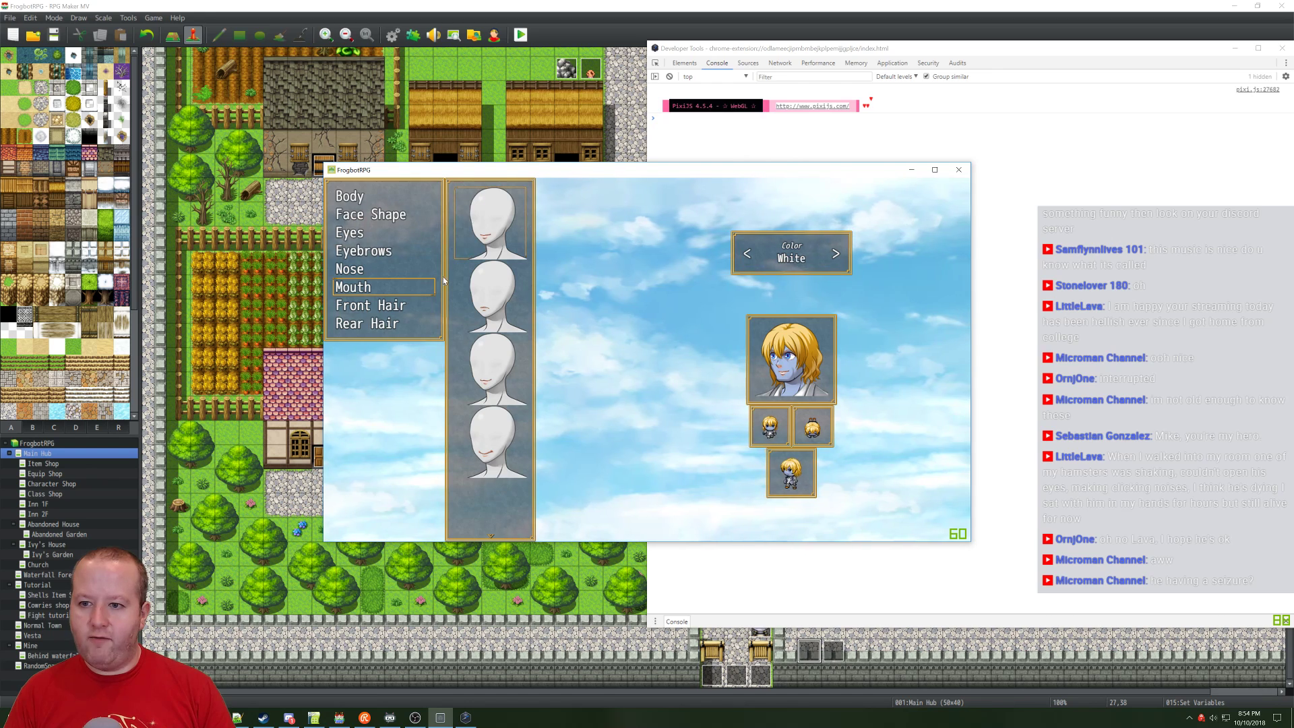
scroll(489, 310, "down", 1)
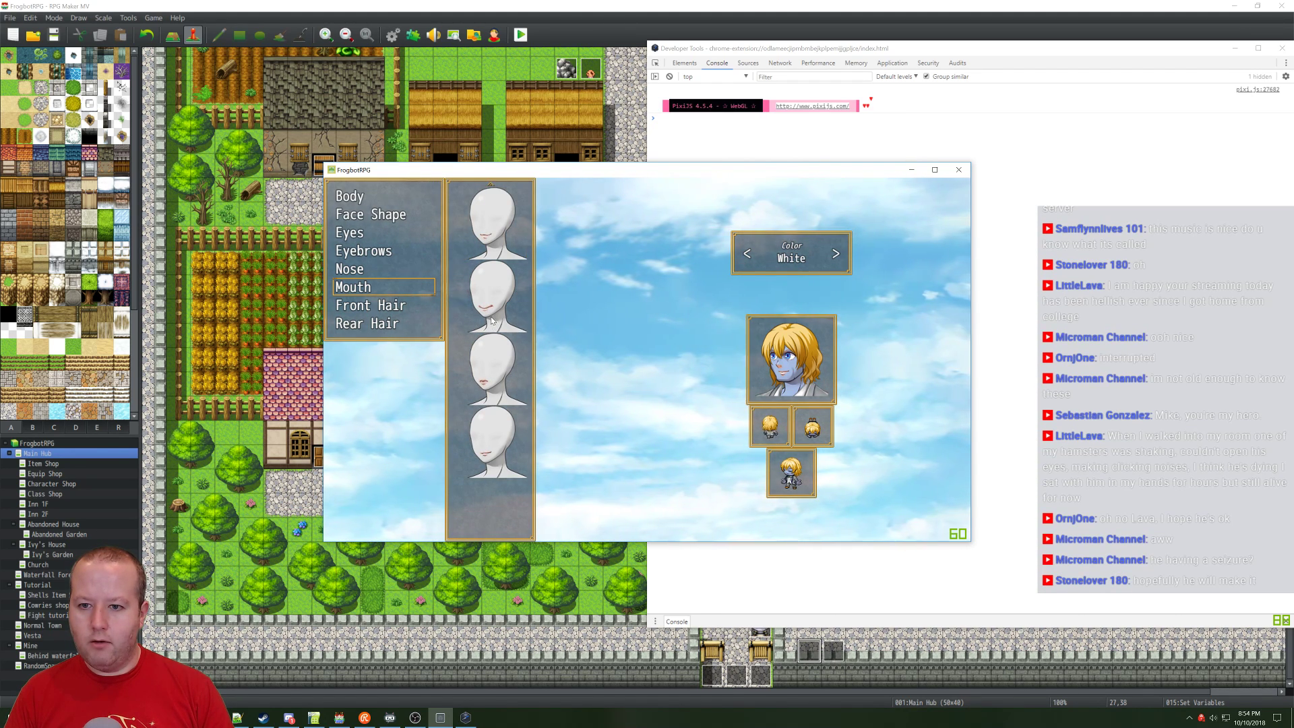
left_click(495, 380)
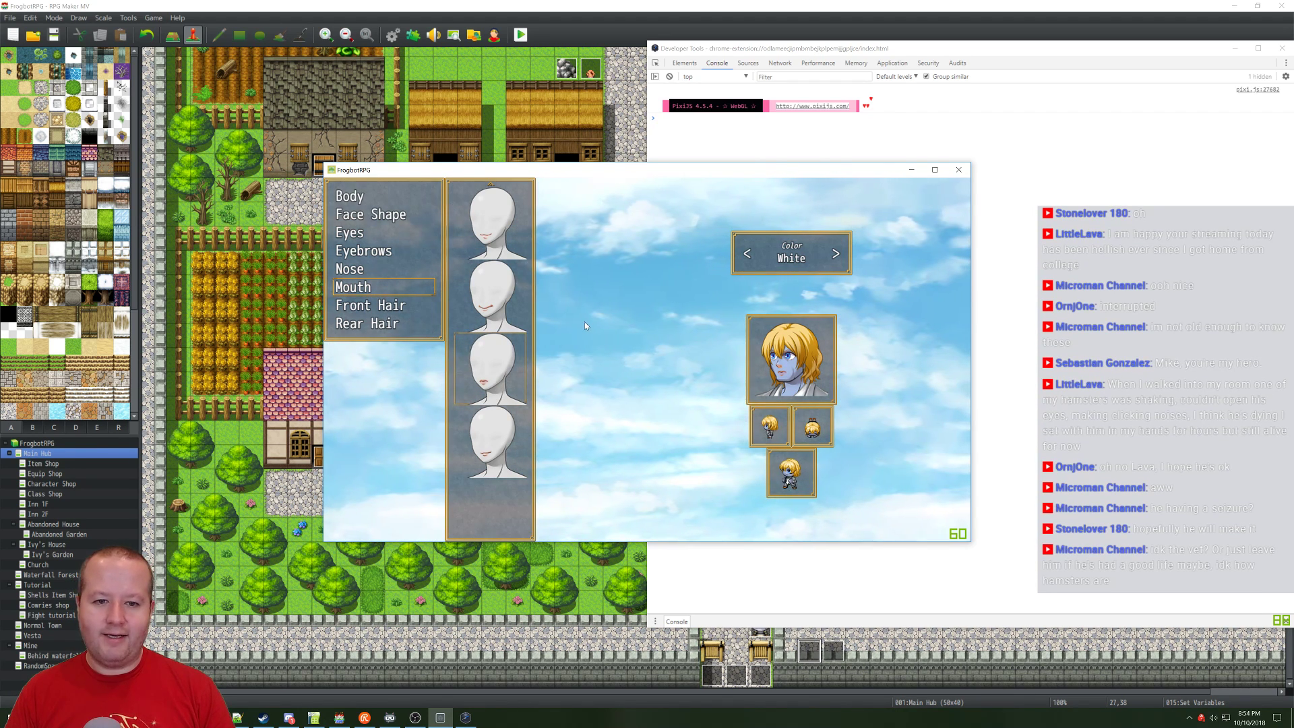
key("Escape")
left_click(395, 307)
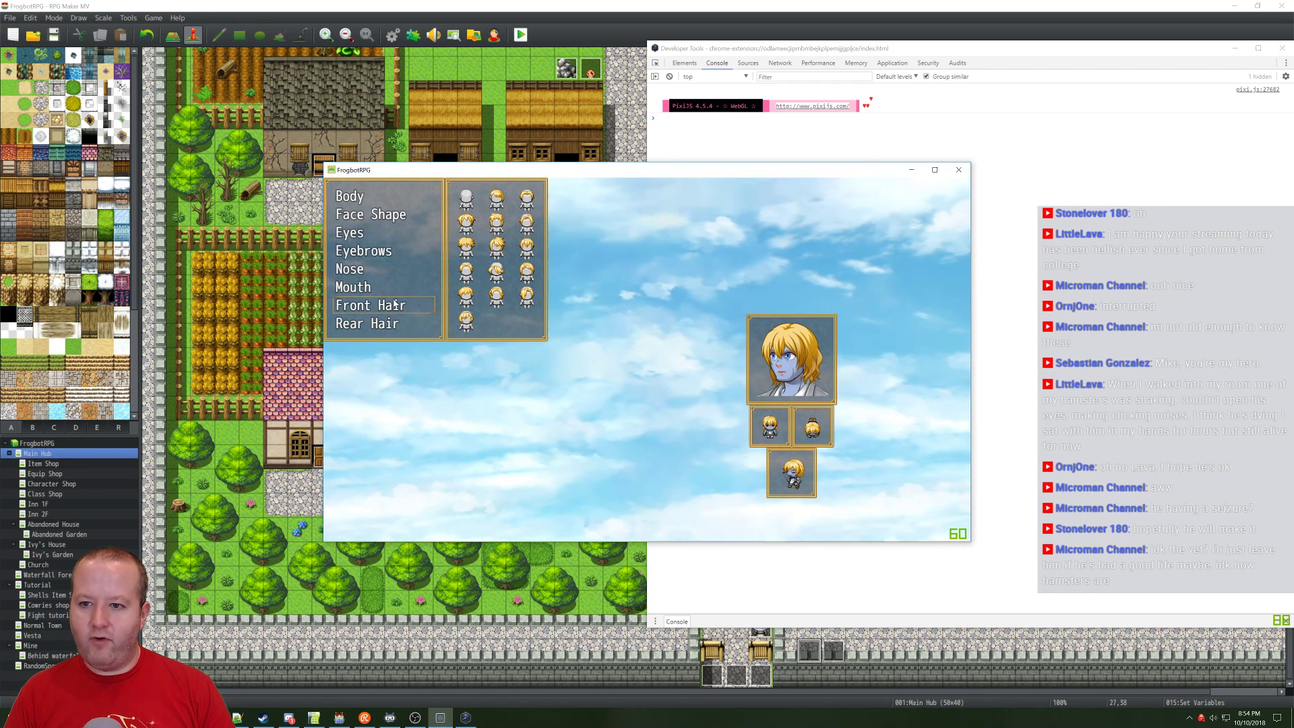
Step: Pick the empty front hair option and the flowered pigtail rear hair style, keeping the color Blonde
left_click(466, 197)
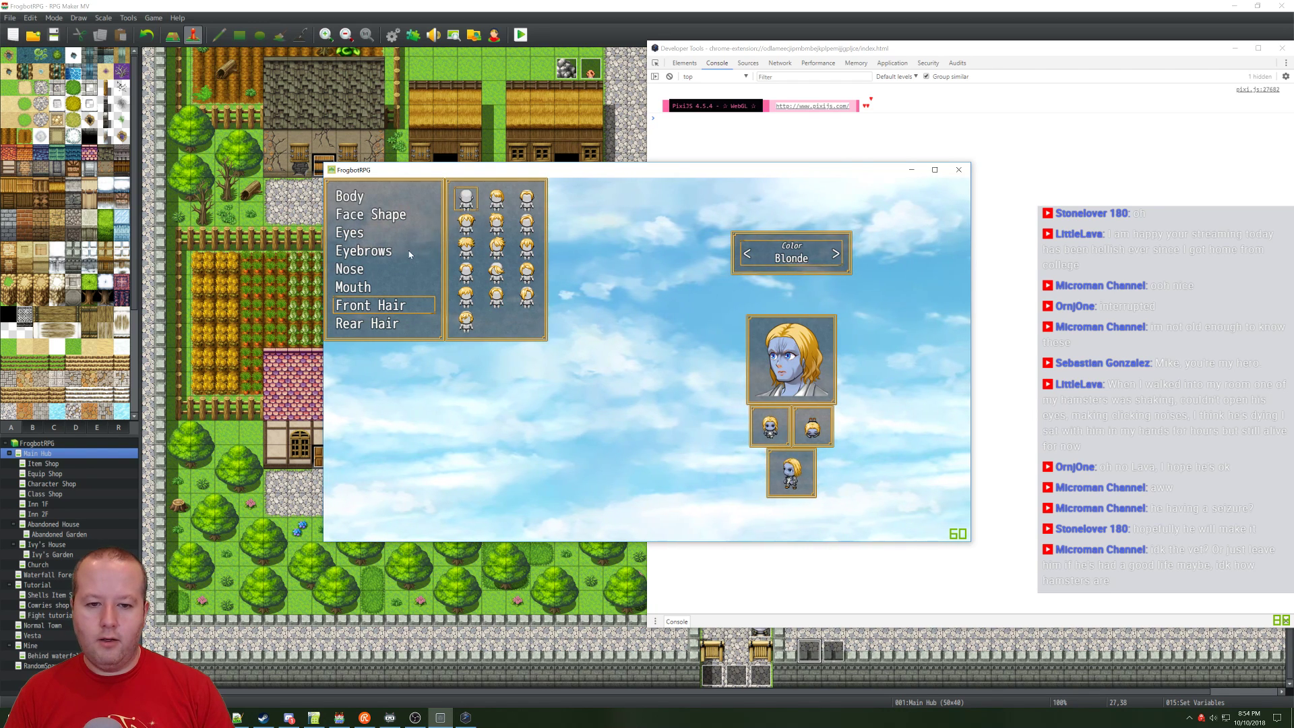
left_click(393, 327)
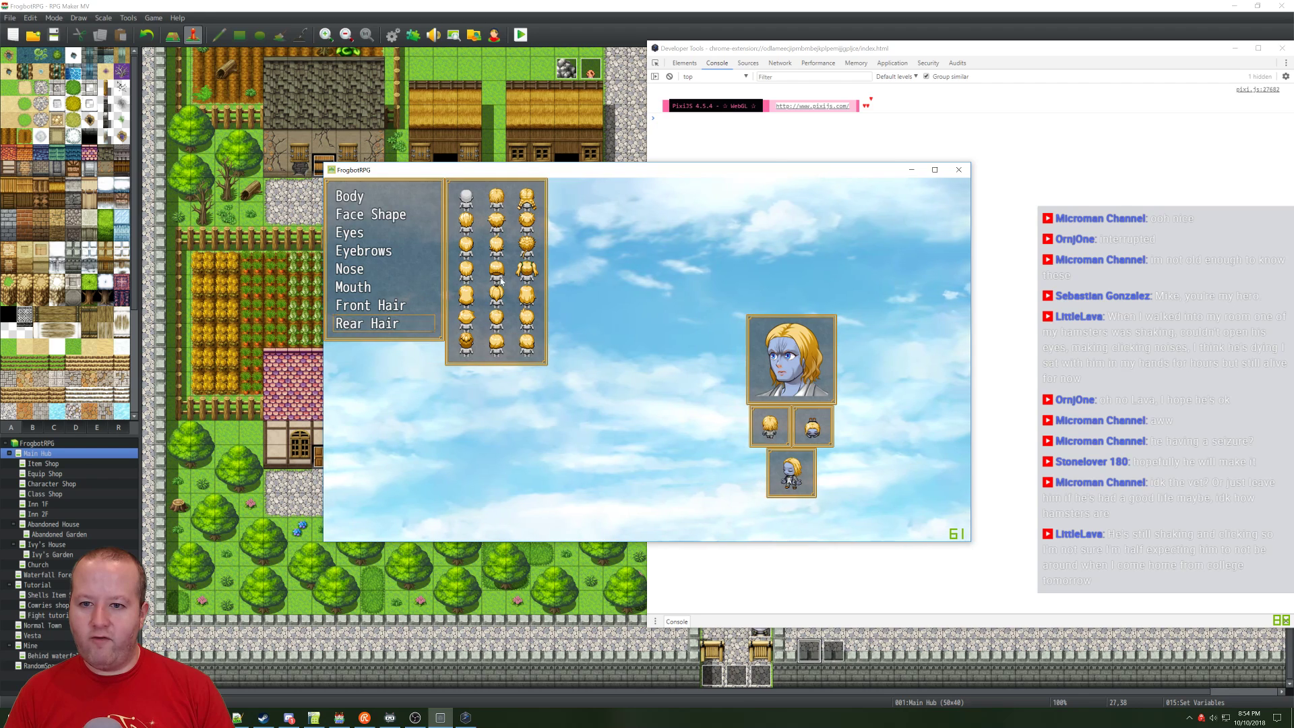
left_click(526, 269)
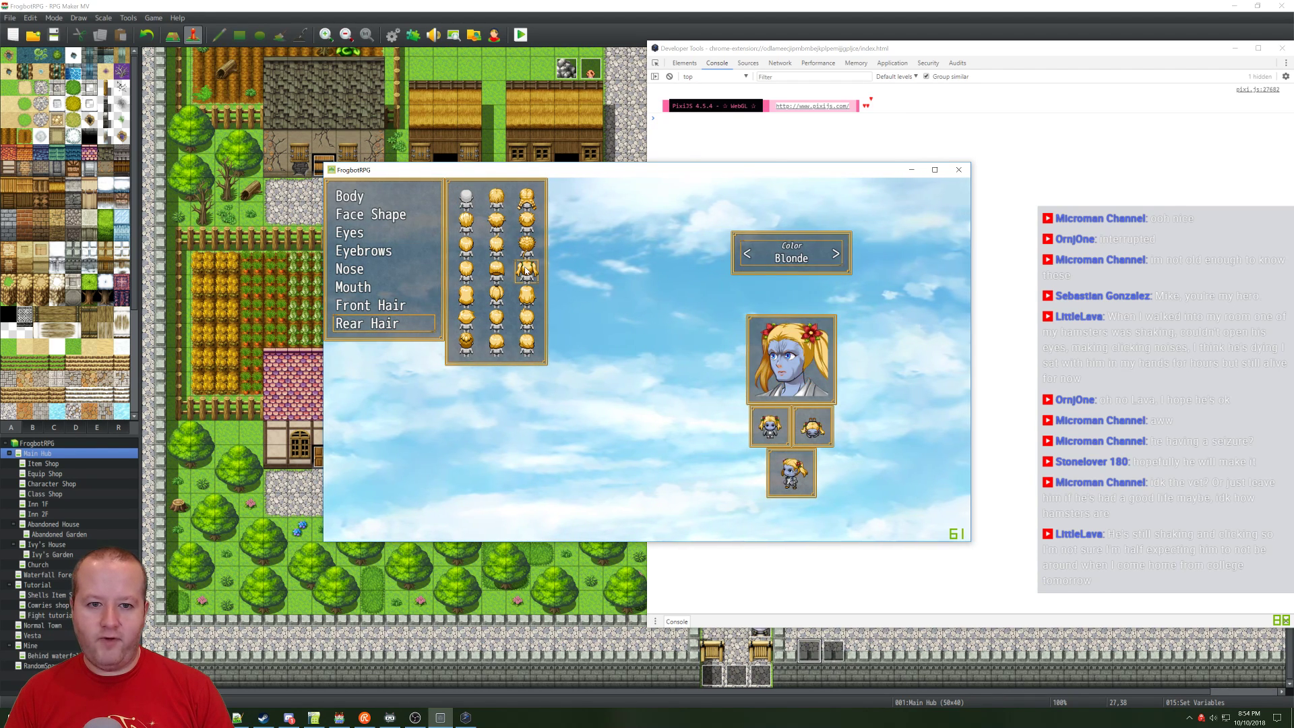
Step: Leave the character creator and confirm saving the finished character
right_click(573, 276)
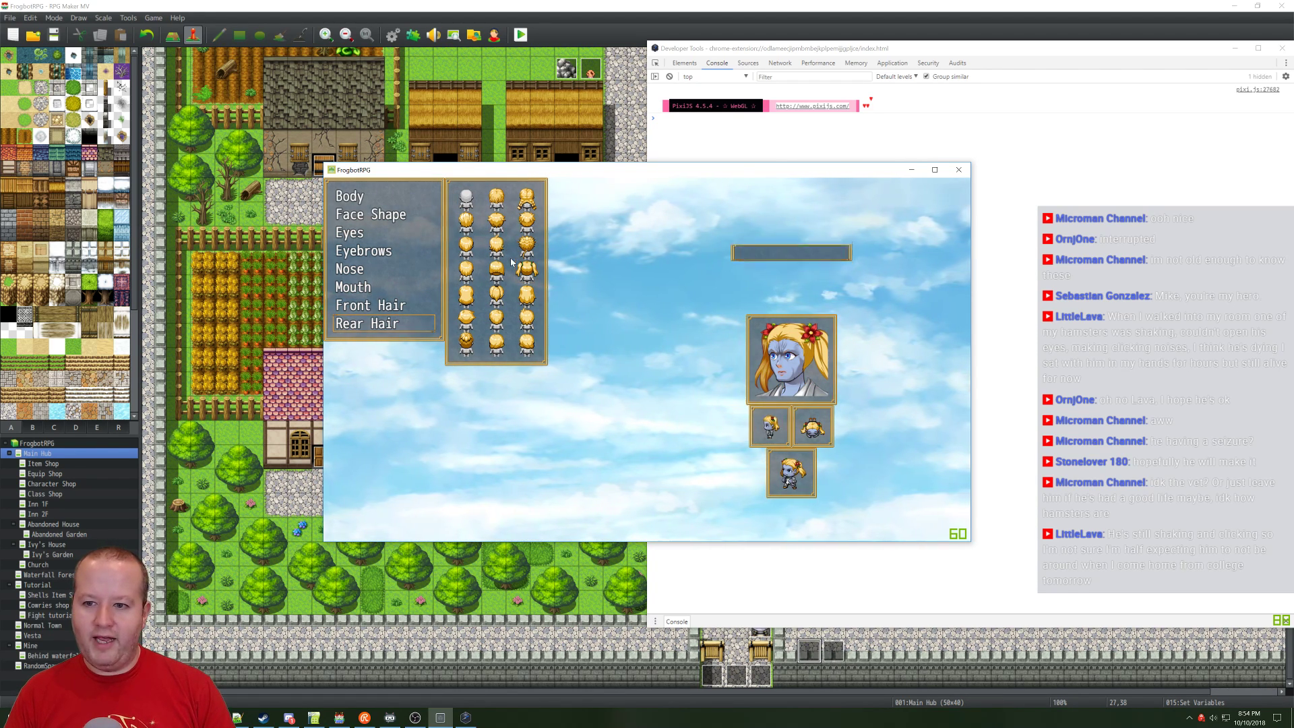
right_click(600, 297)
left_click(644, 415)
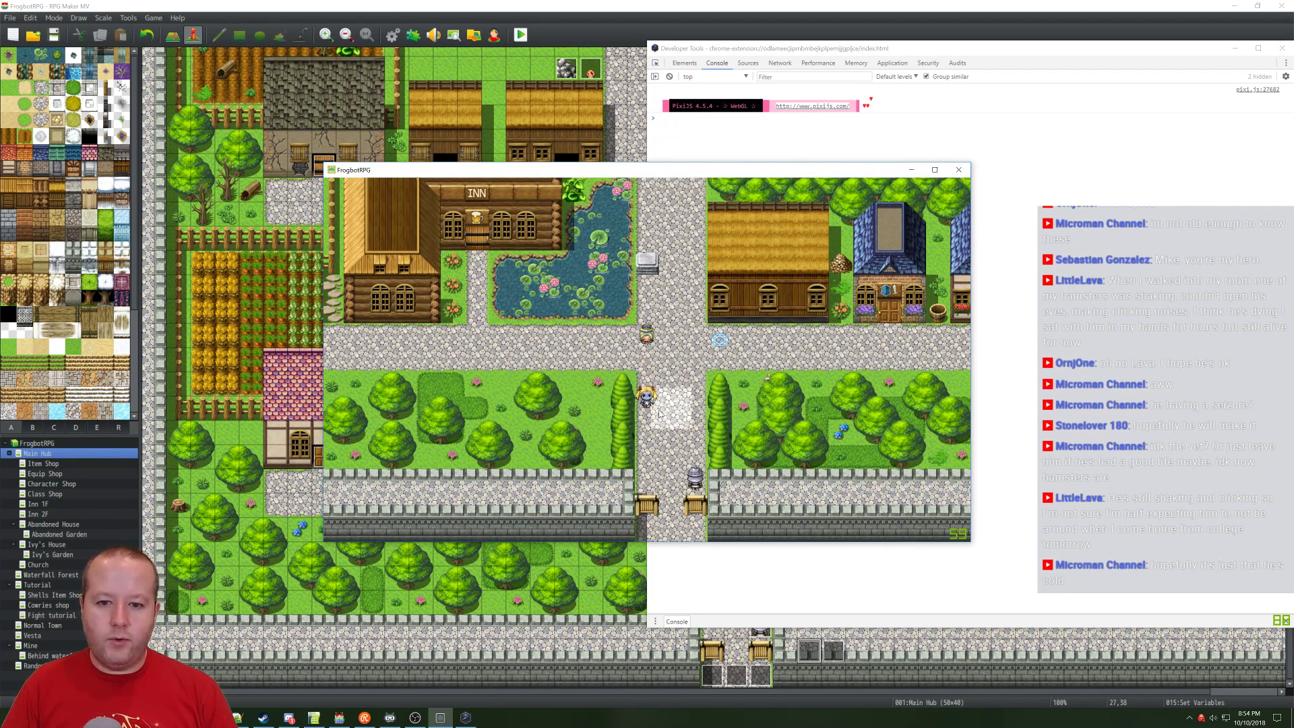
Step: Walk the new character around the town entrance and watch the outdoor day/night tint change
left_click(672, 409)
left_click(648, 370)
left_click(643, 414)
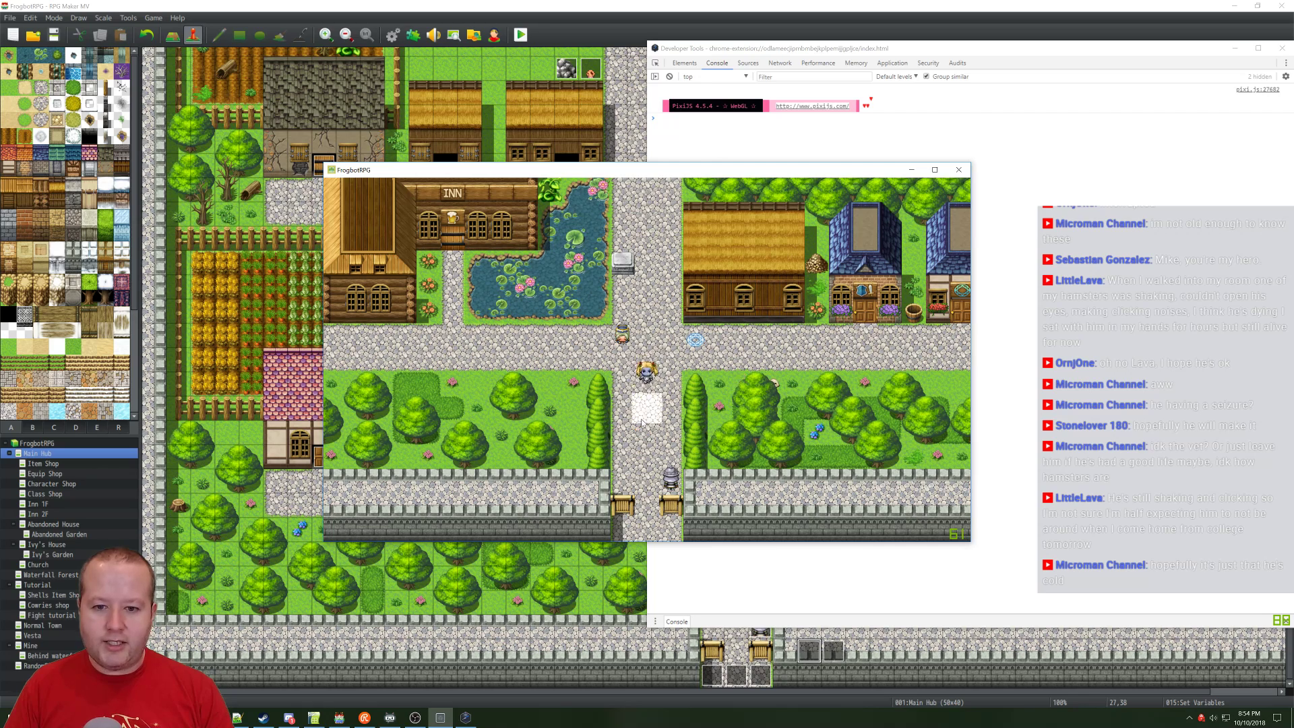
right_click(642, 418)
right_click(577, 379)
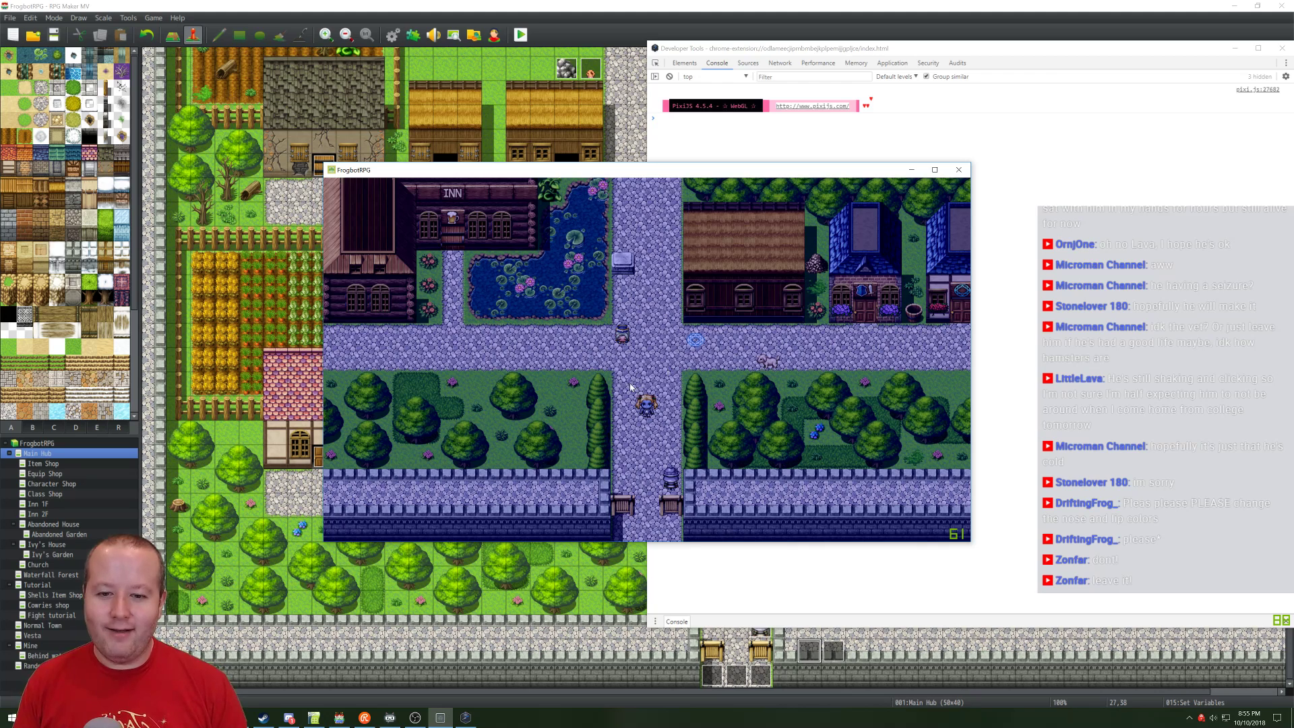
Step: Check the new character's portrait in the game menu, return to the map and end the playtest
key("Escape")
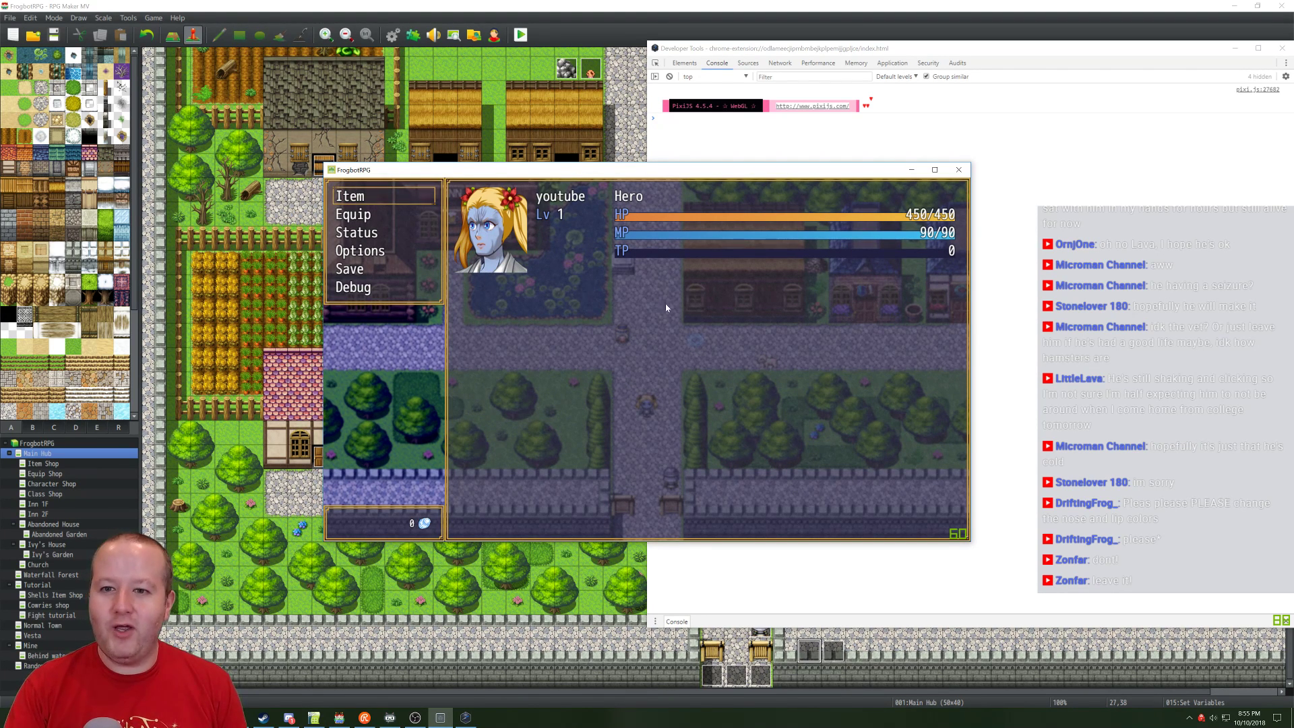
key("Escape")
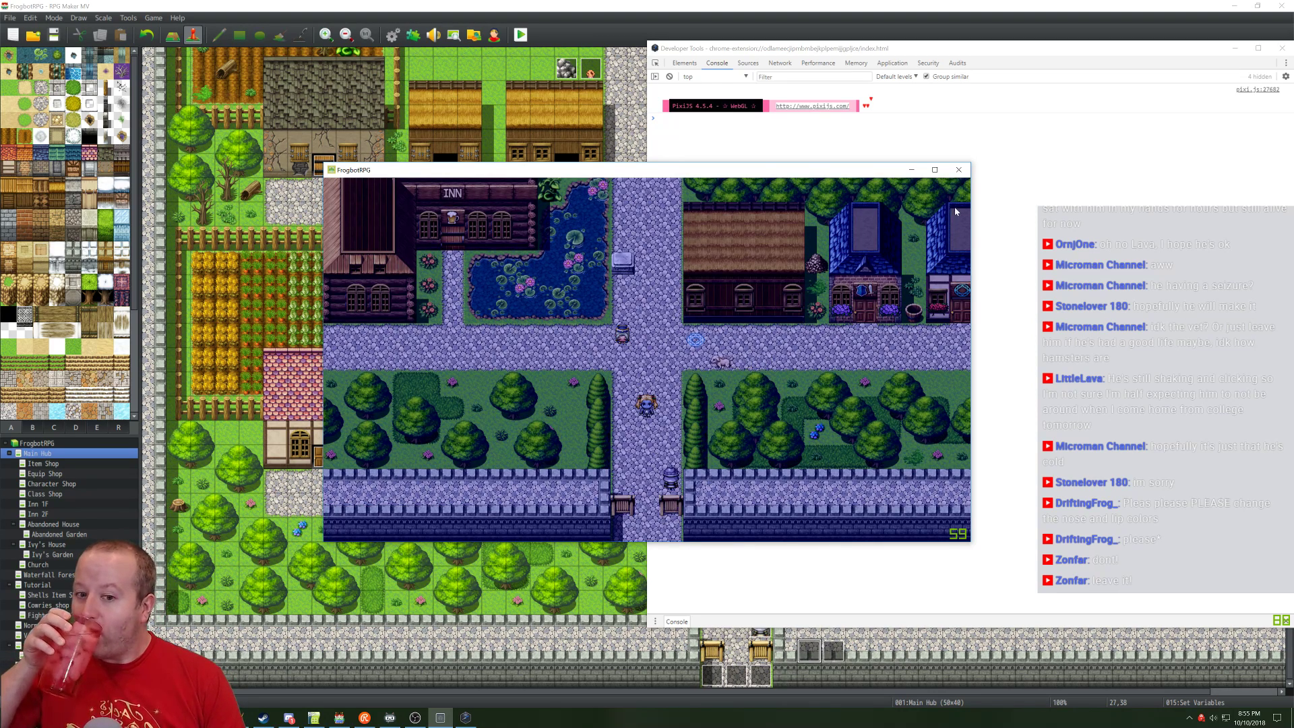
left_click(959, 171)
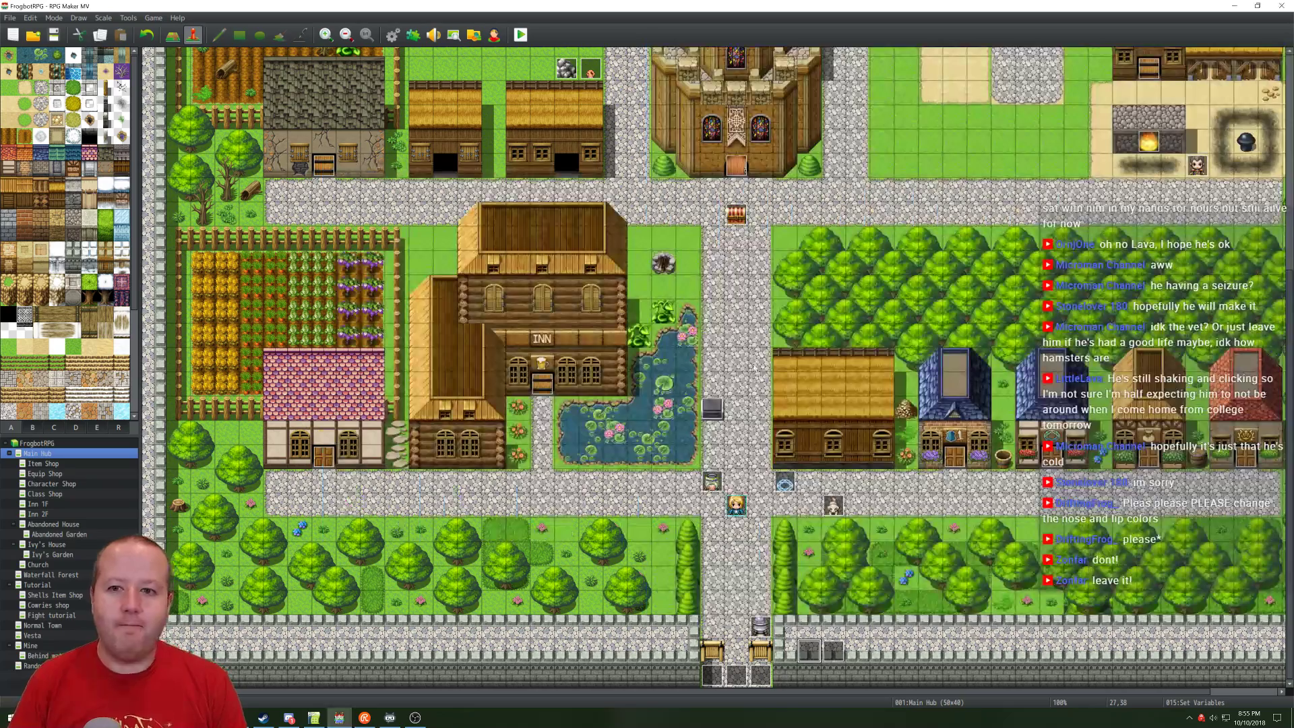
left_click(712, 481)
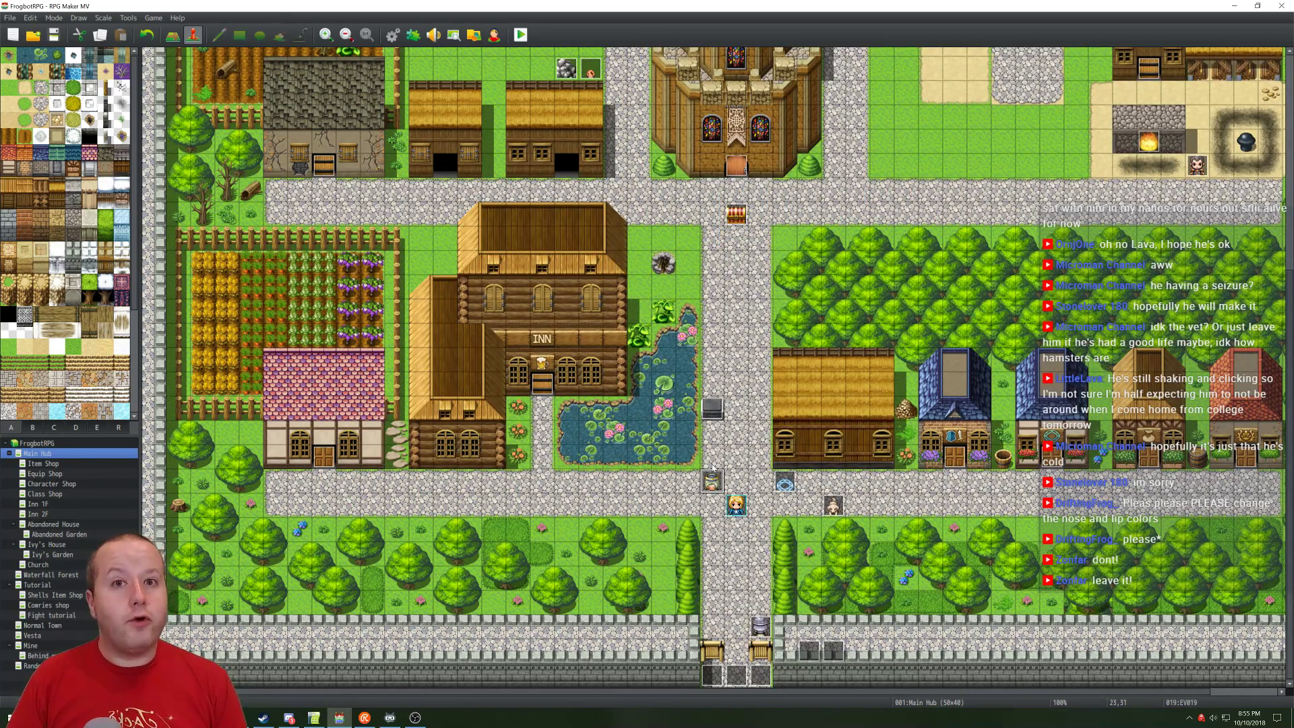
Step: Switch to Notepad++ and review the parameter and help comments in the network-share copy of SRD_CharacterCreatorEX.js
left_click(243, 719)
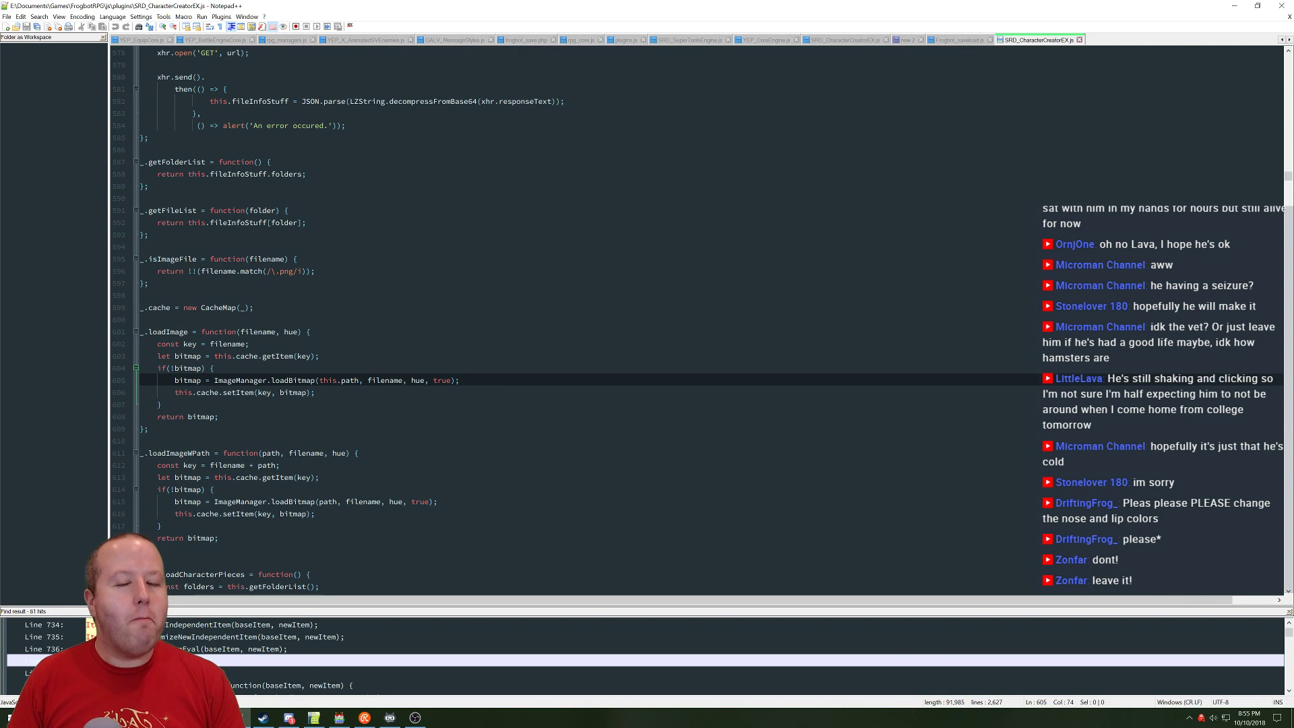
left_click(847, 40)
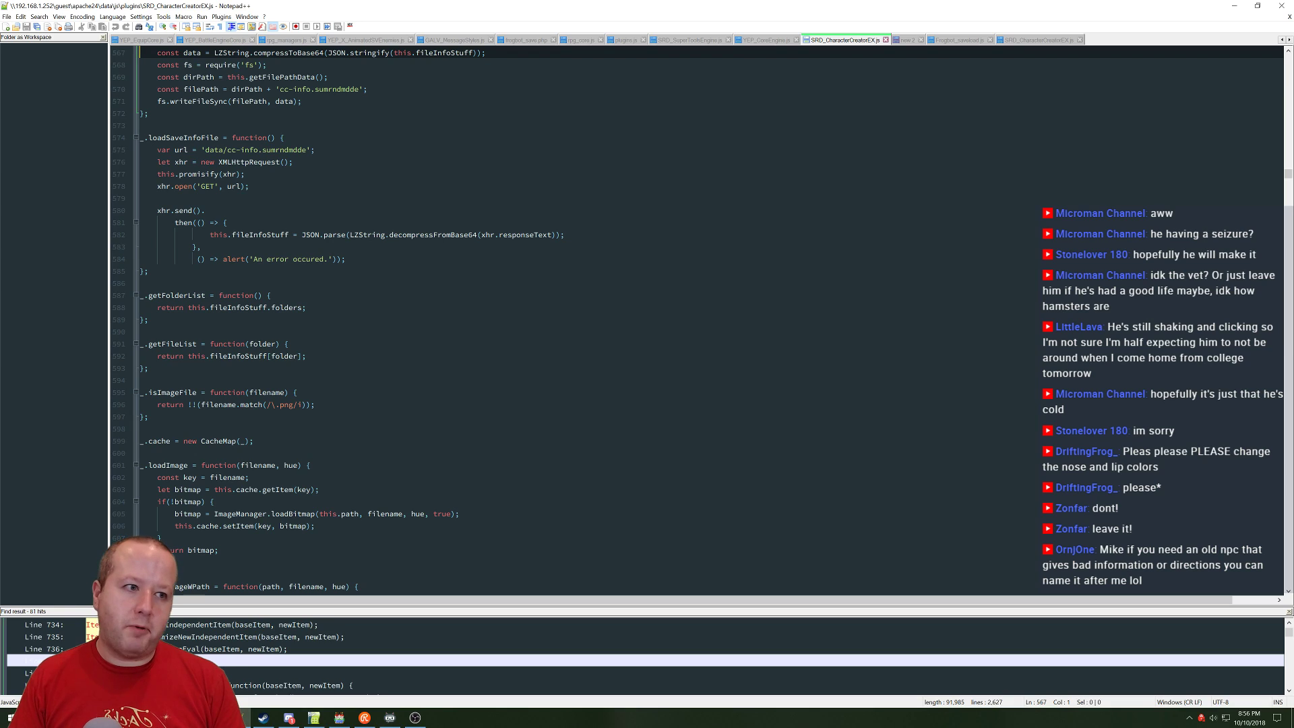
left_click_drag(1289, 174, 1288, 60)
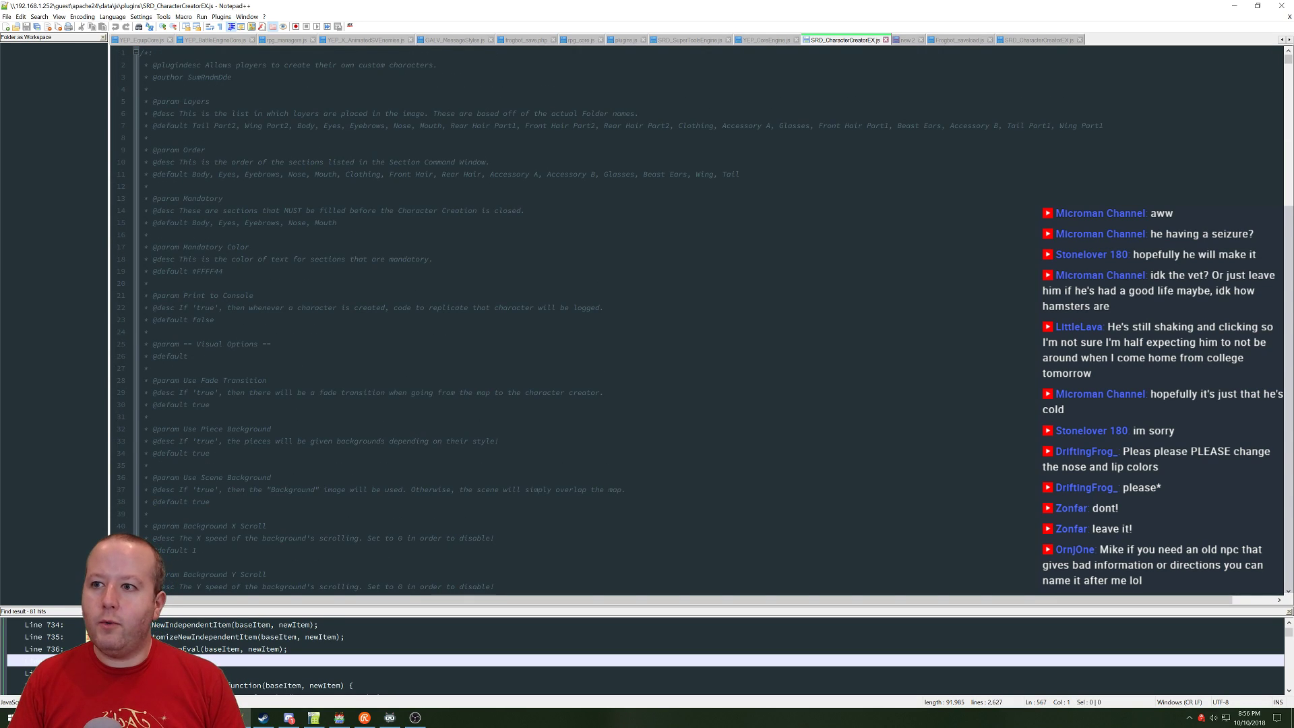
scroll(573, 317, "down", 20)
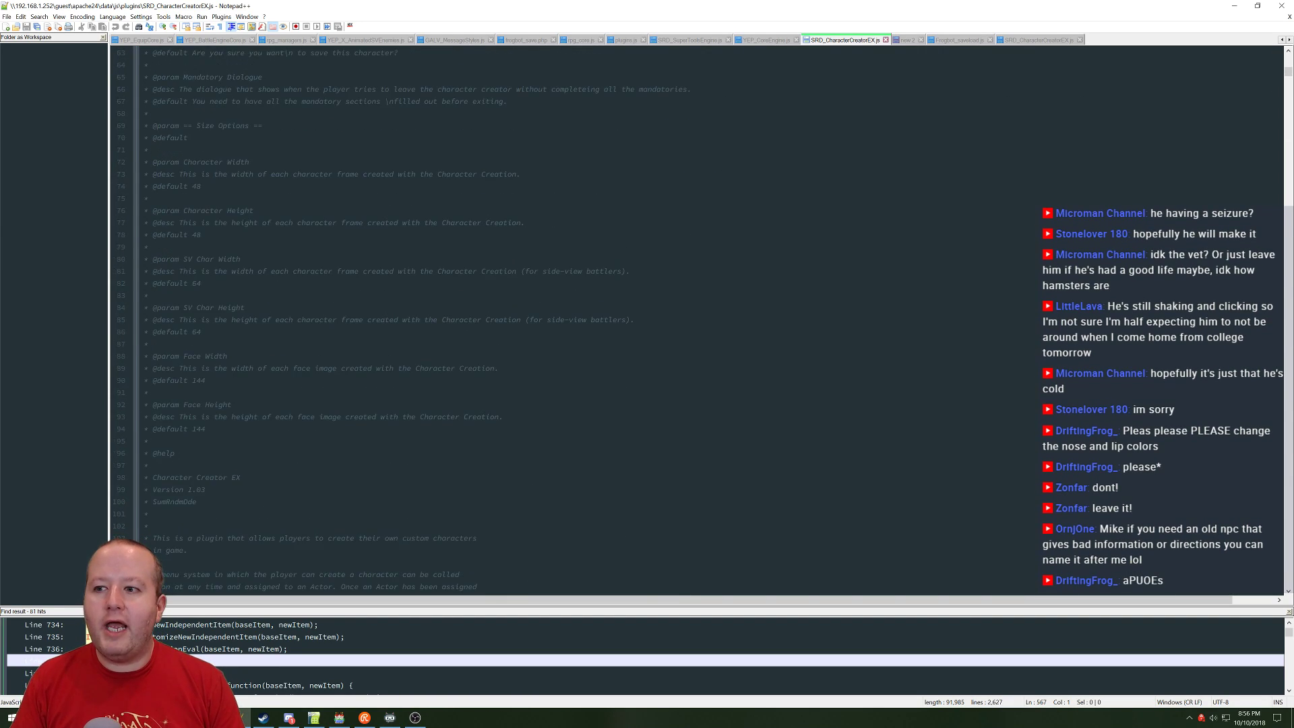
scroll(573, 317, "up", 16)
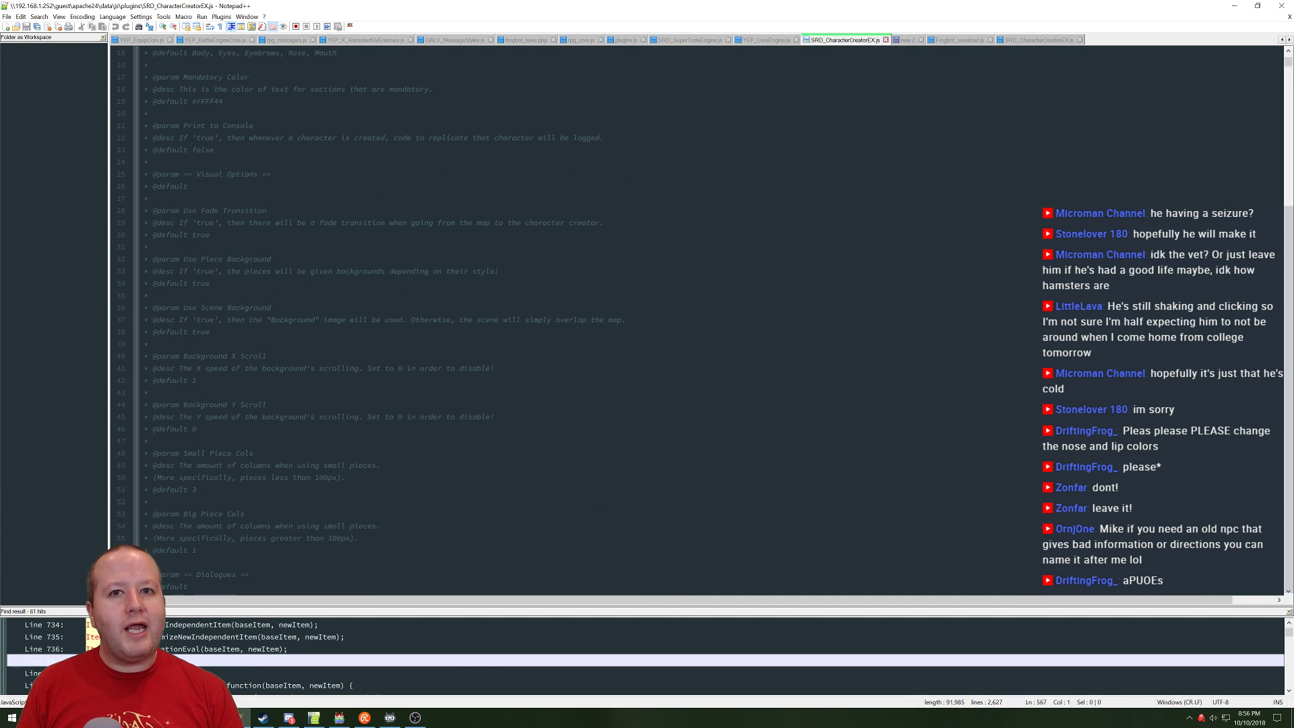
scroll(573, 317, "down", 20)
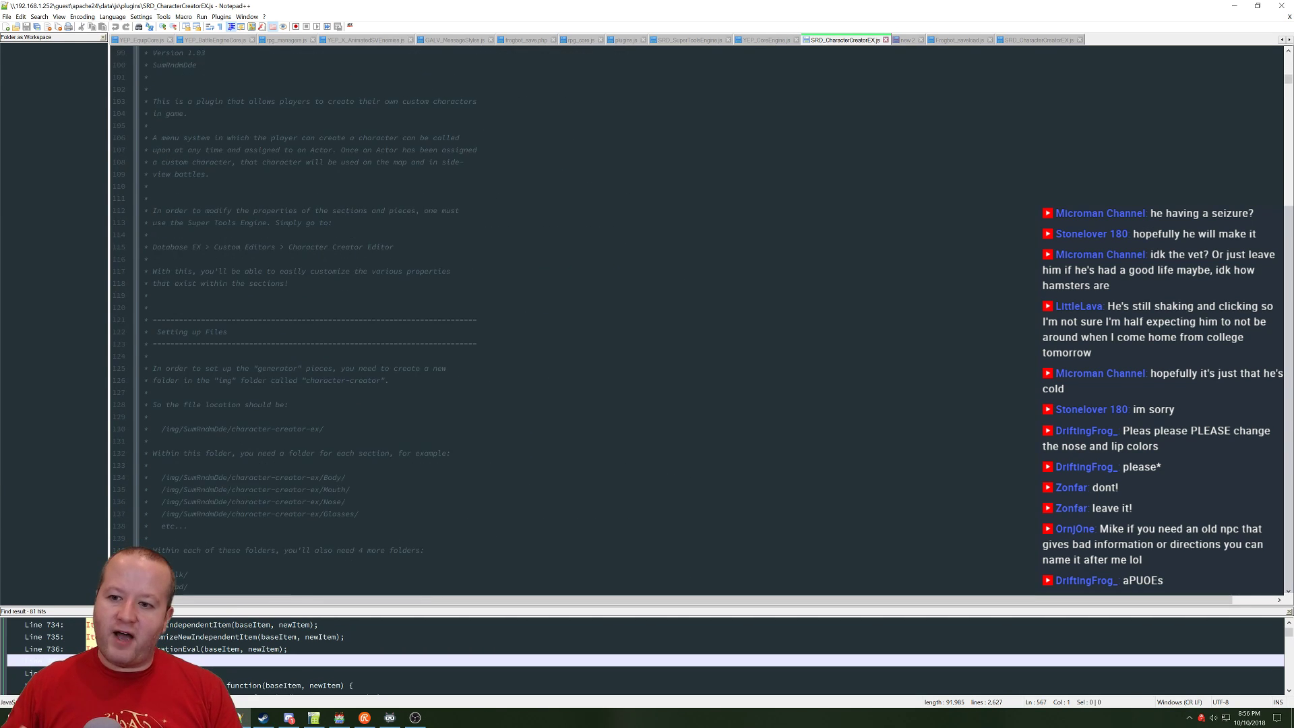
scroll(573, 317, "down", 7)
scroll(572, 316, "down", 10)
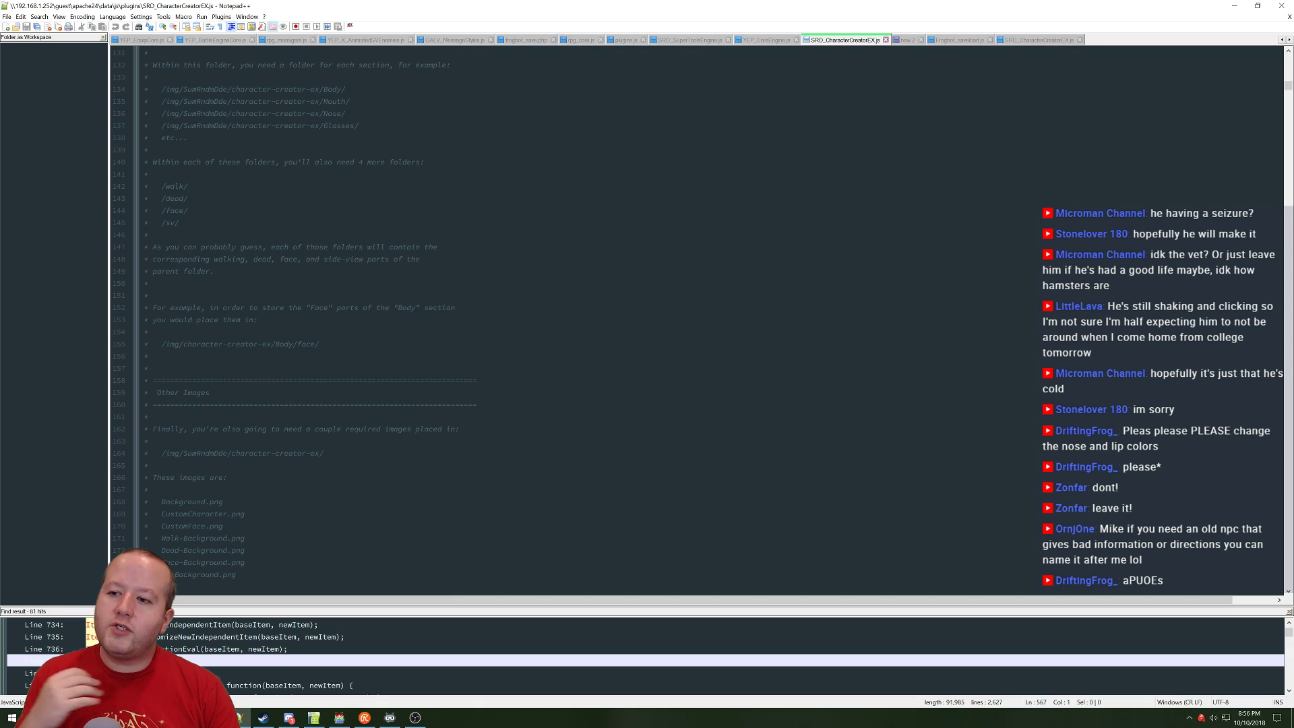
scroll(573, 317, "down", 20)
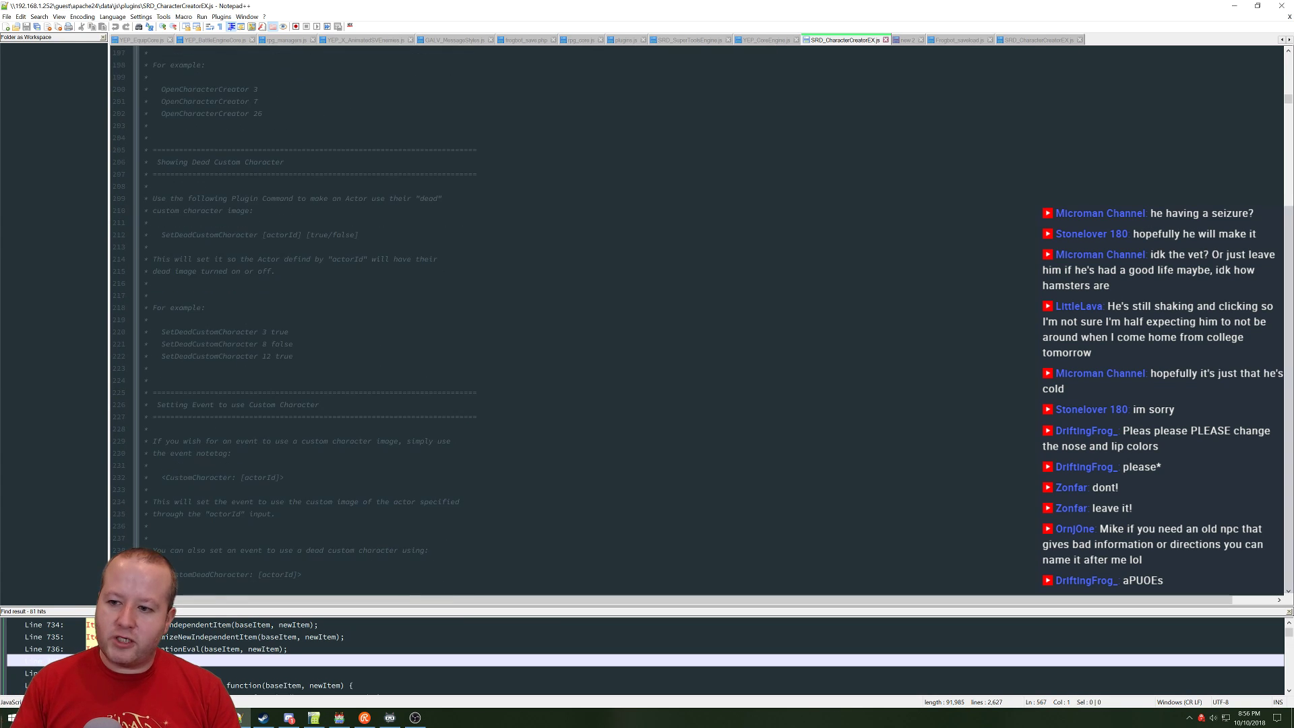
scroll(572, 317, "down", 20)
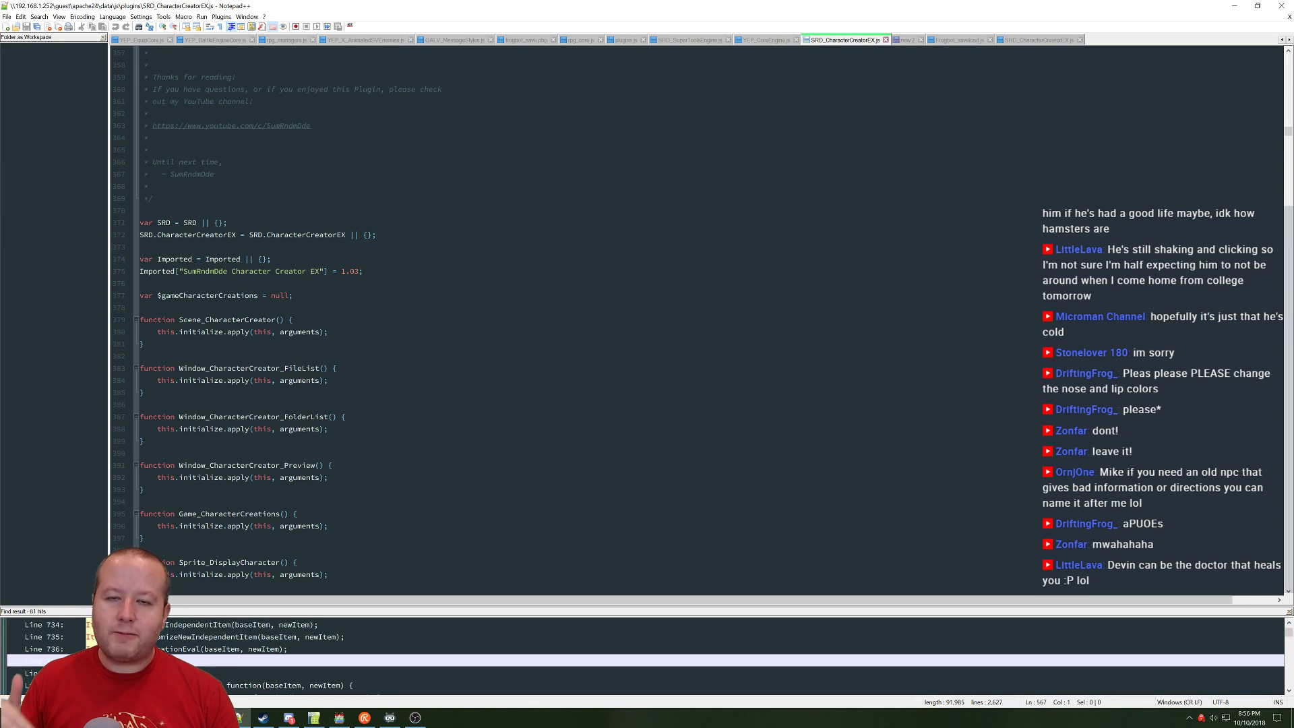
Step: Read through the plugin's code from the constructor functions past the file-info and image-loading functions to the DataManager section
scroll(674, 317, "down", 3)
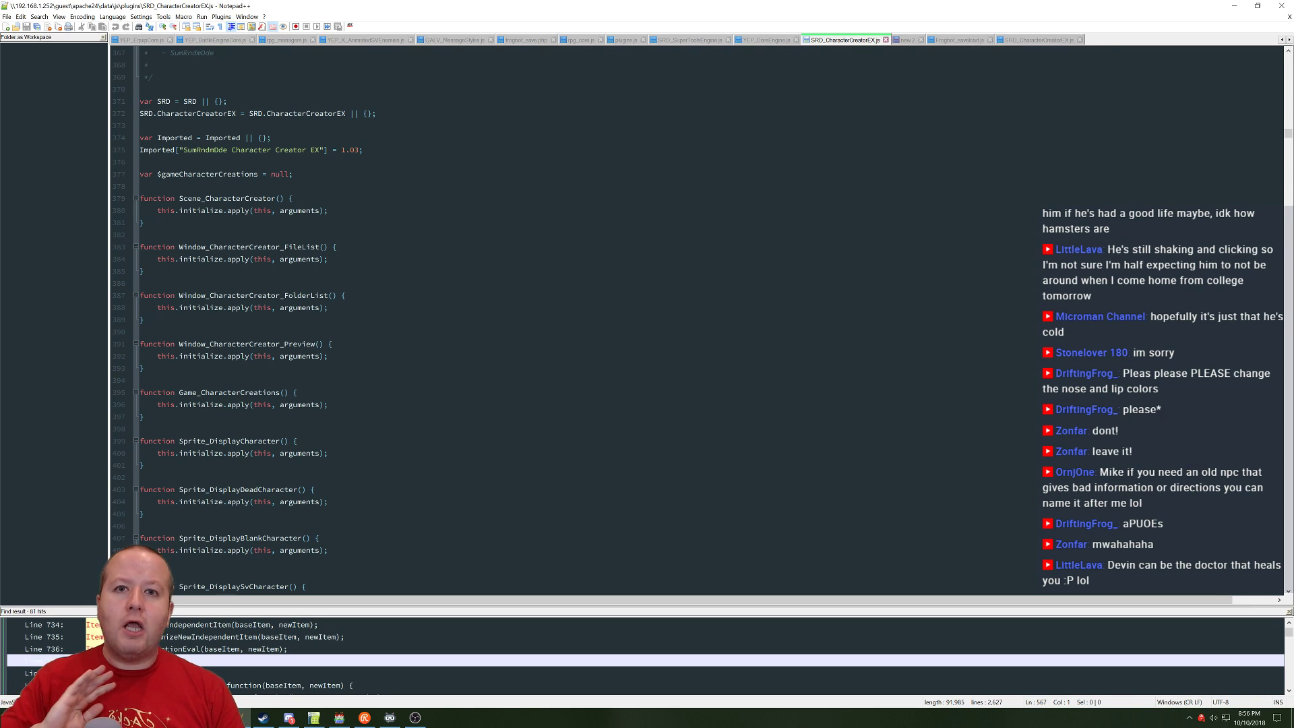
scroll(387, 296, "down", 15)
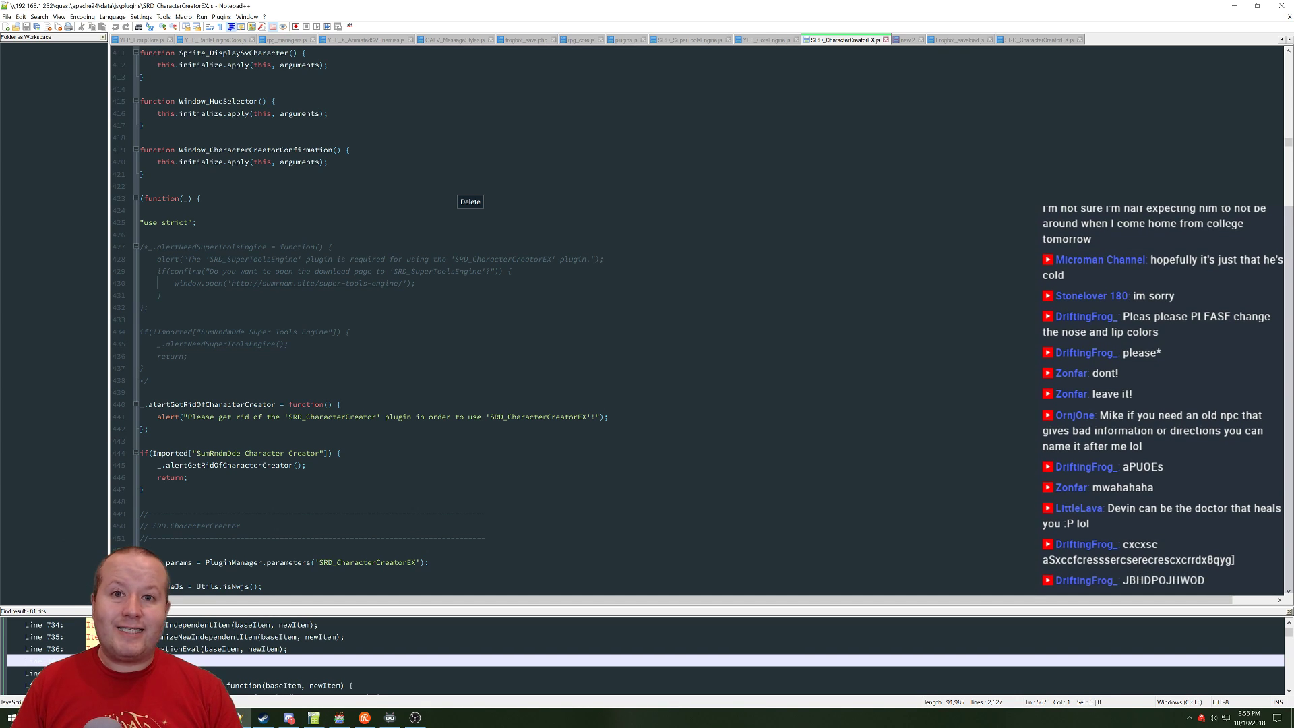
scroll(364, 316, "down", 10)
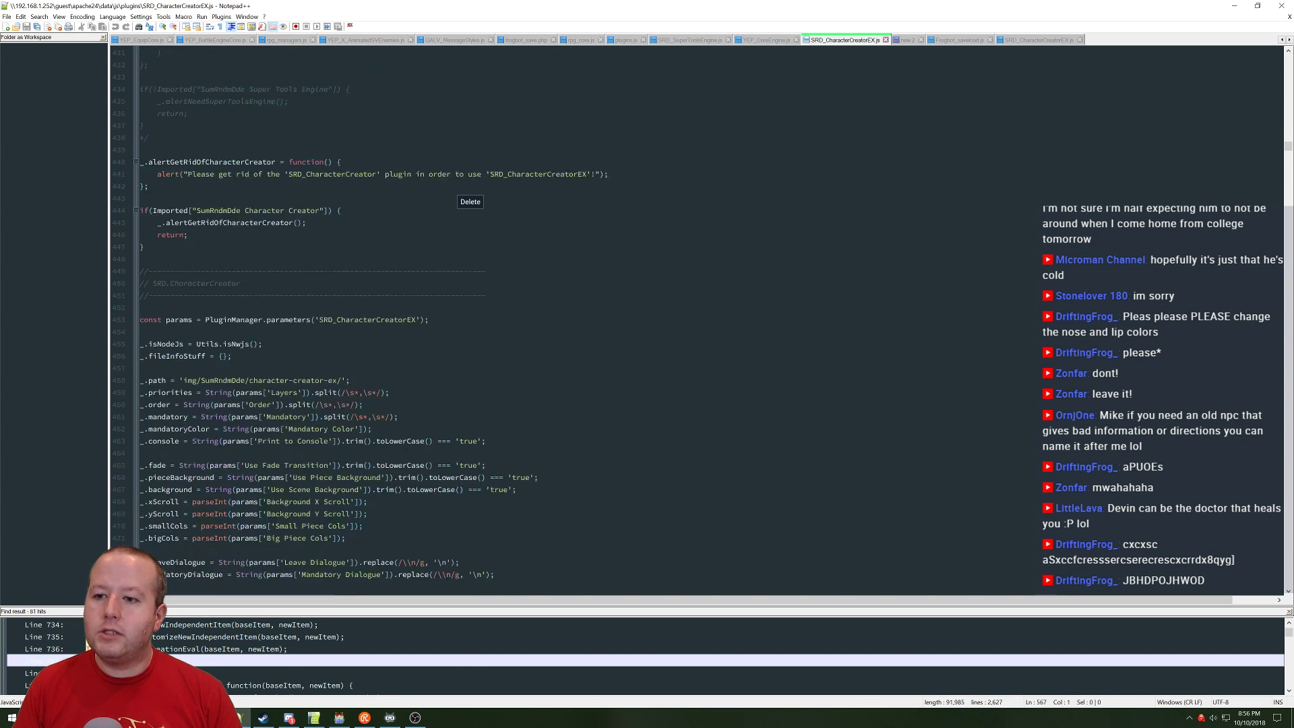
scroll(364, 317, "down", 13)
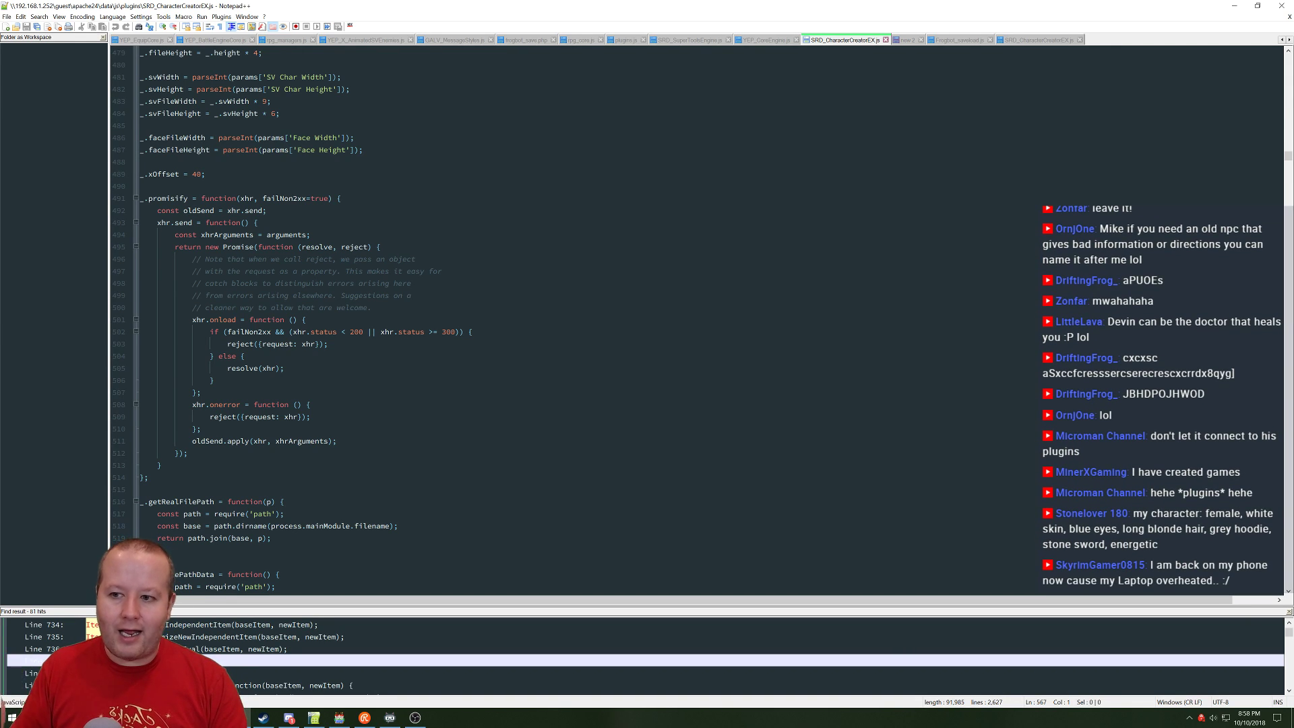
scroll(572, 317, "down", 12)
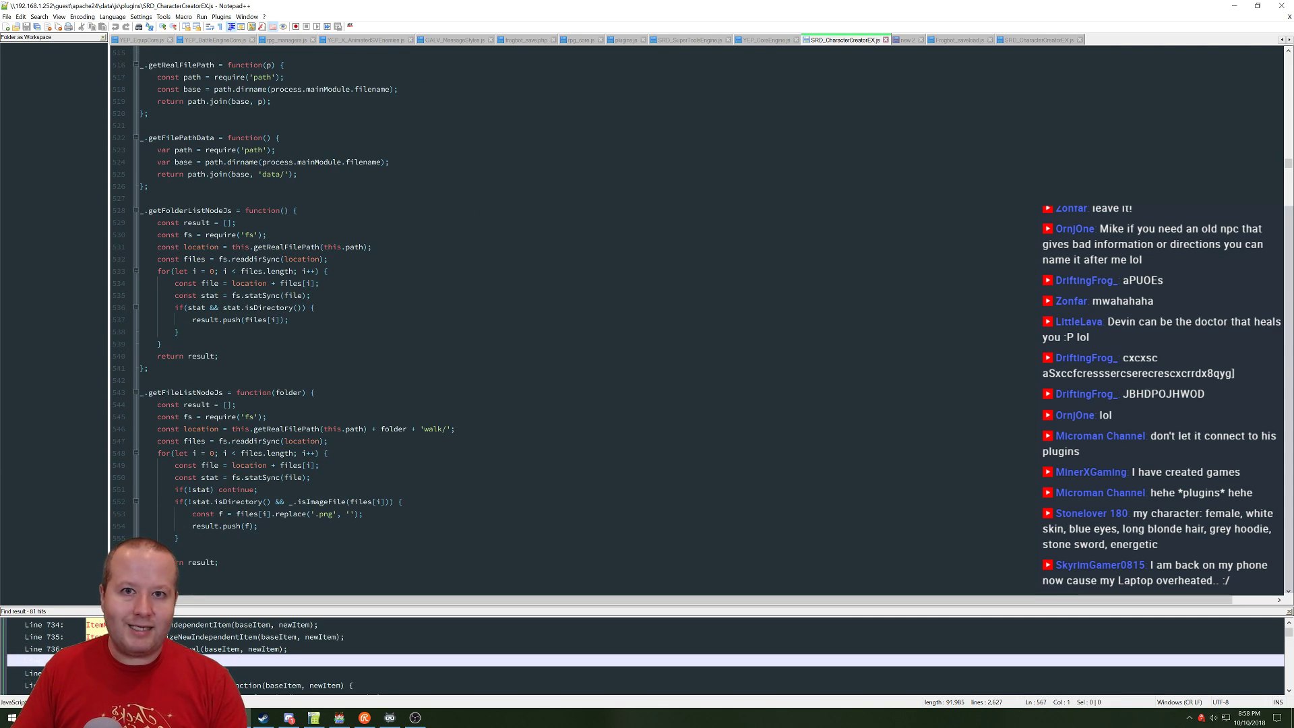
scroll(573, 316, "down", 4)
scroll(573, 317, "down", 3)
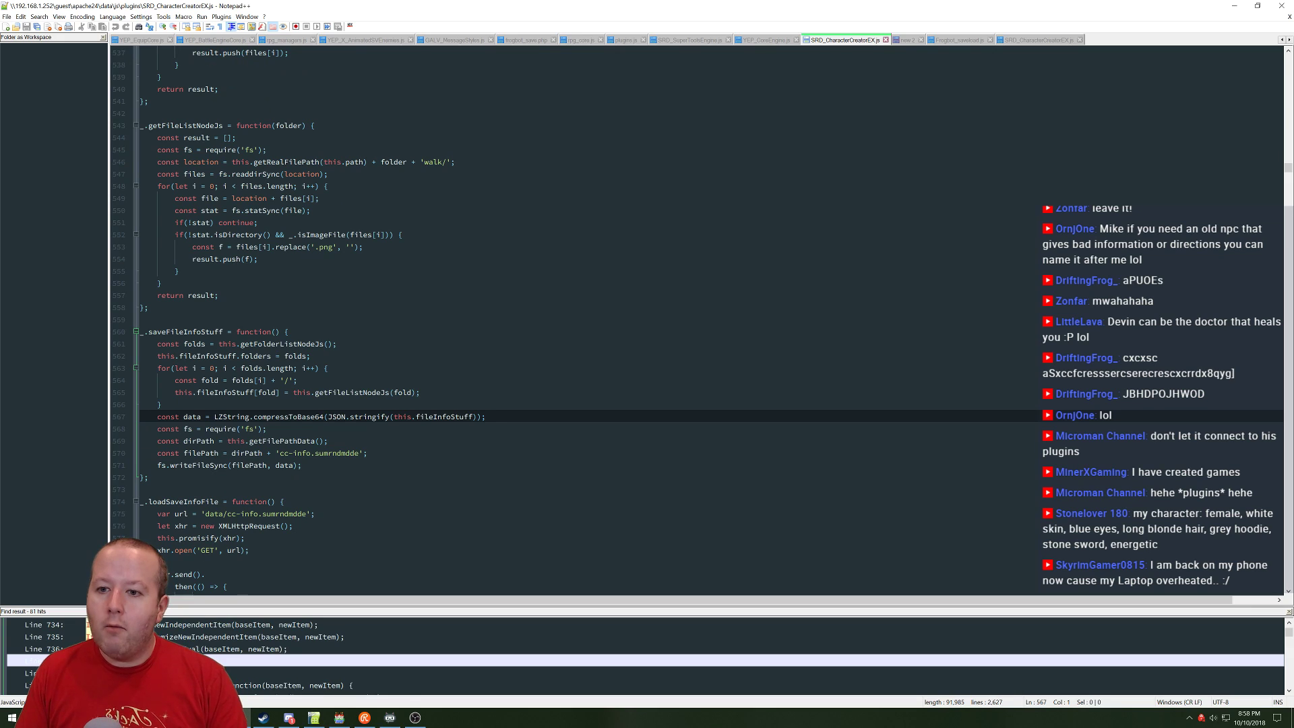
scroll(573, 317, "down", 2)
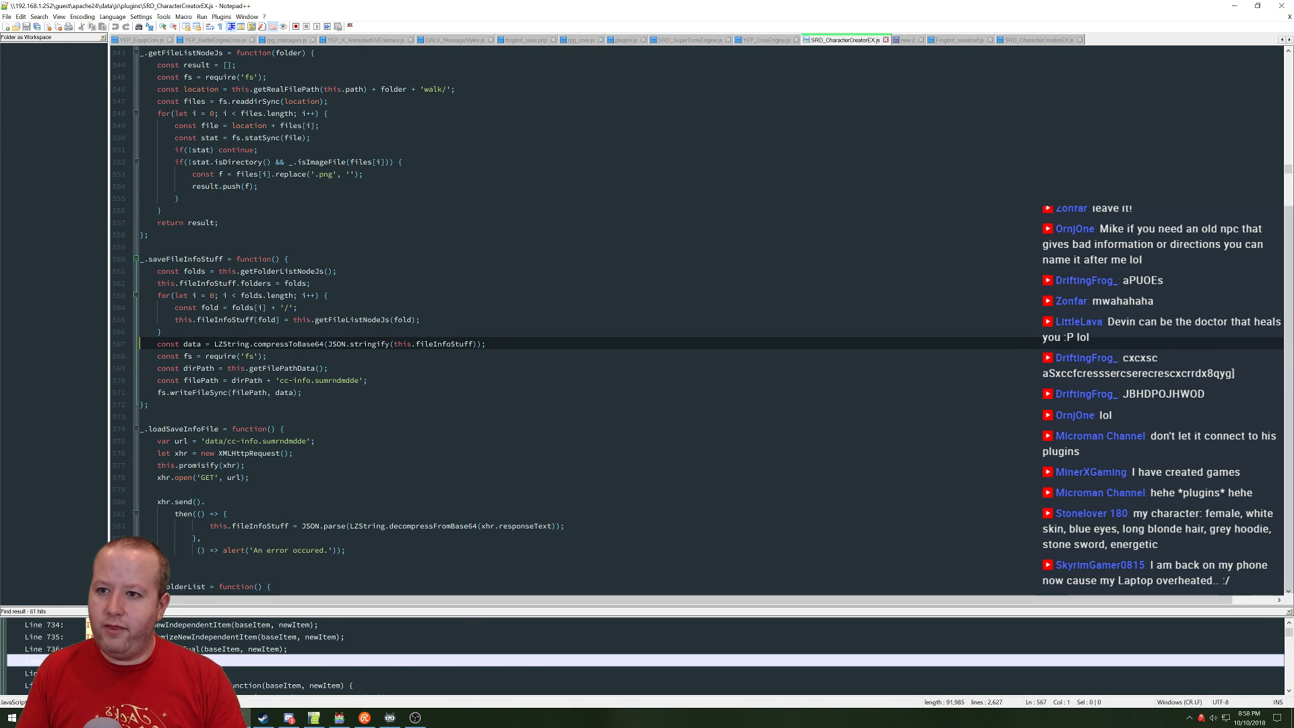
left_click(245, 356)
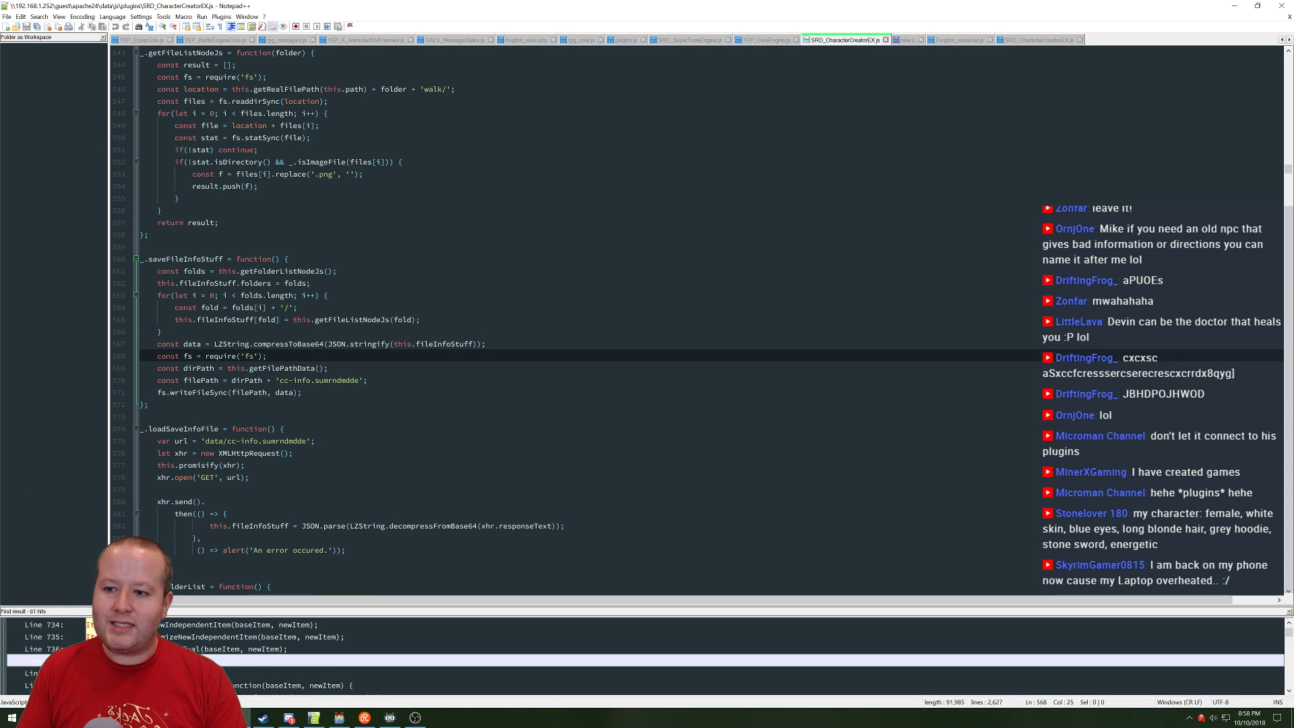
scroll(245, 356, "down", 9)
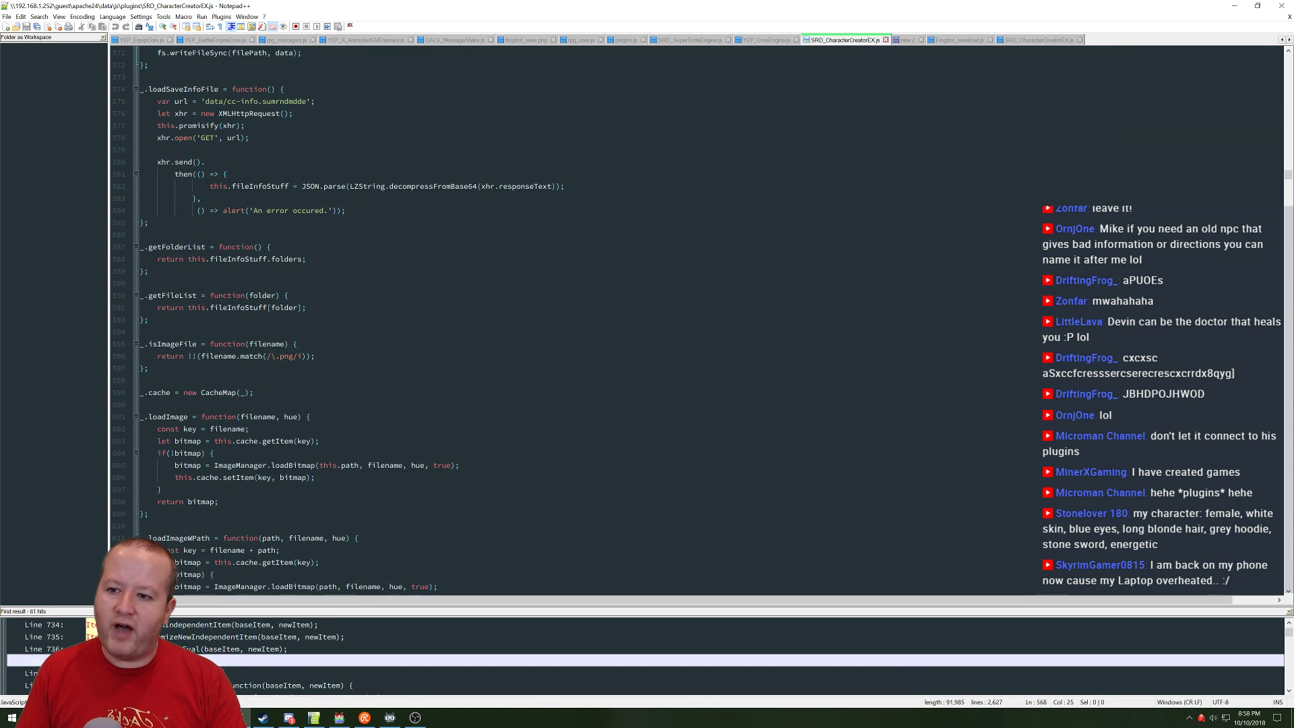
scroll(573, 317, "down", 15)
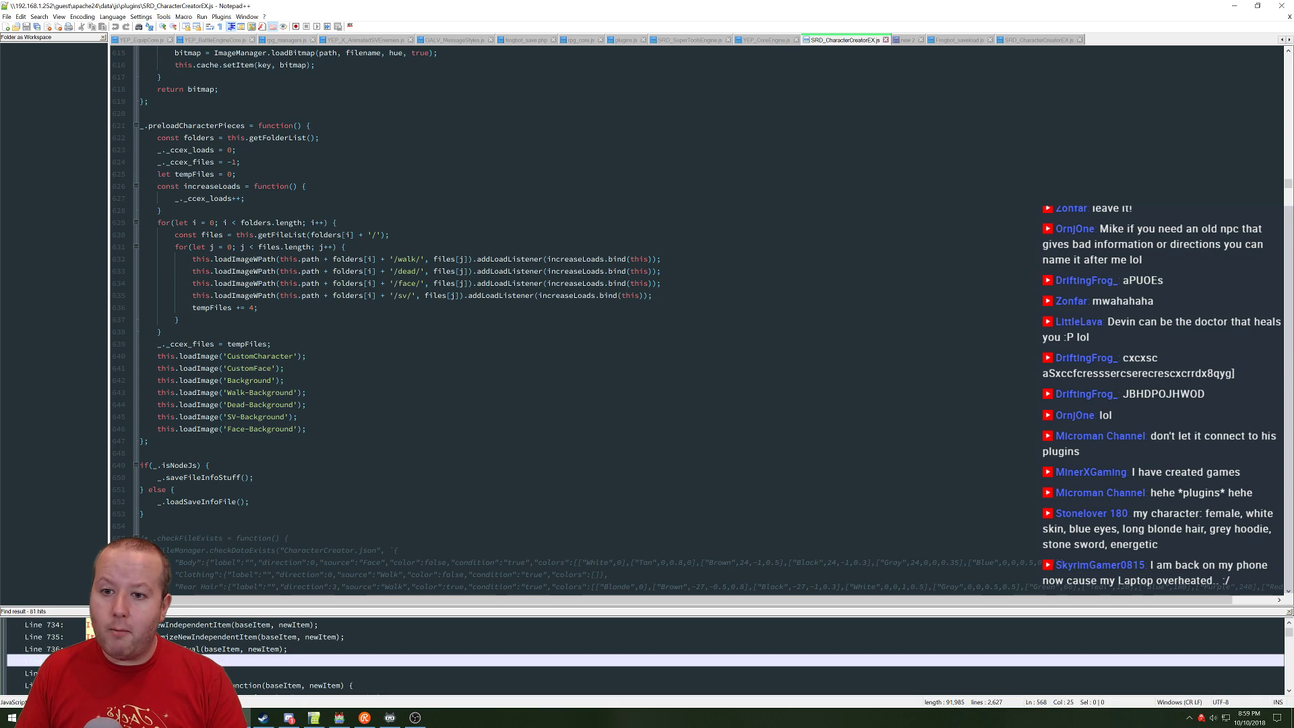
scroll(694, 317, "down", 13)
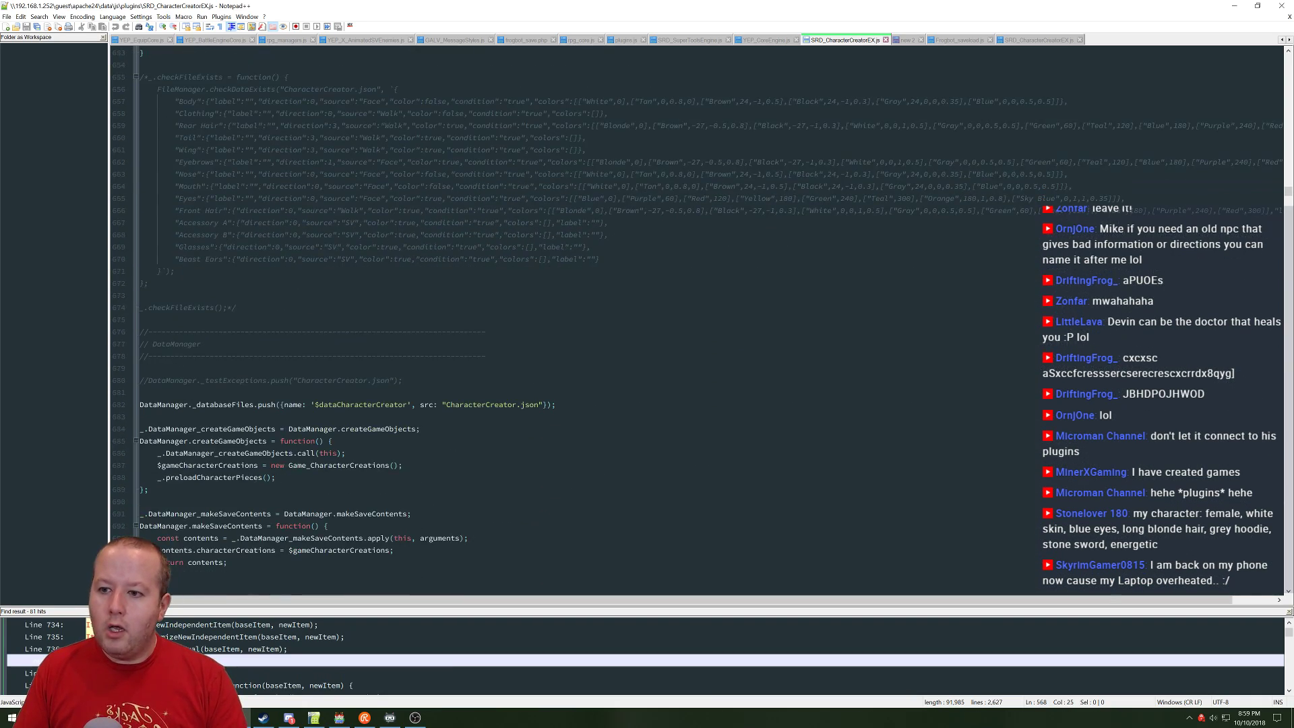
scroll(573, 317, "down", 5)
Step: Find Scene_CharacterCreator.prototype.shiftCurrentSelection in the plugin and highlight the whole function to examine its color handling
left_click_drag(1288, 195, 1282, 382)
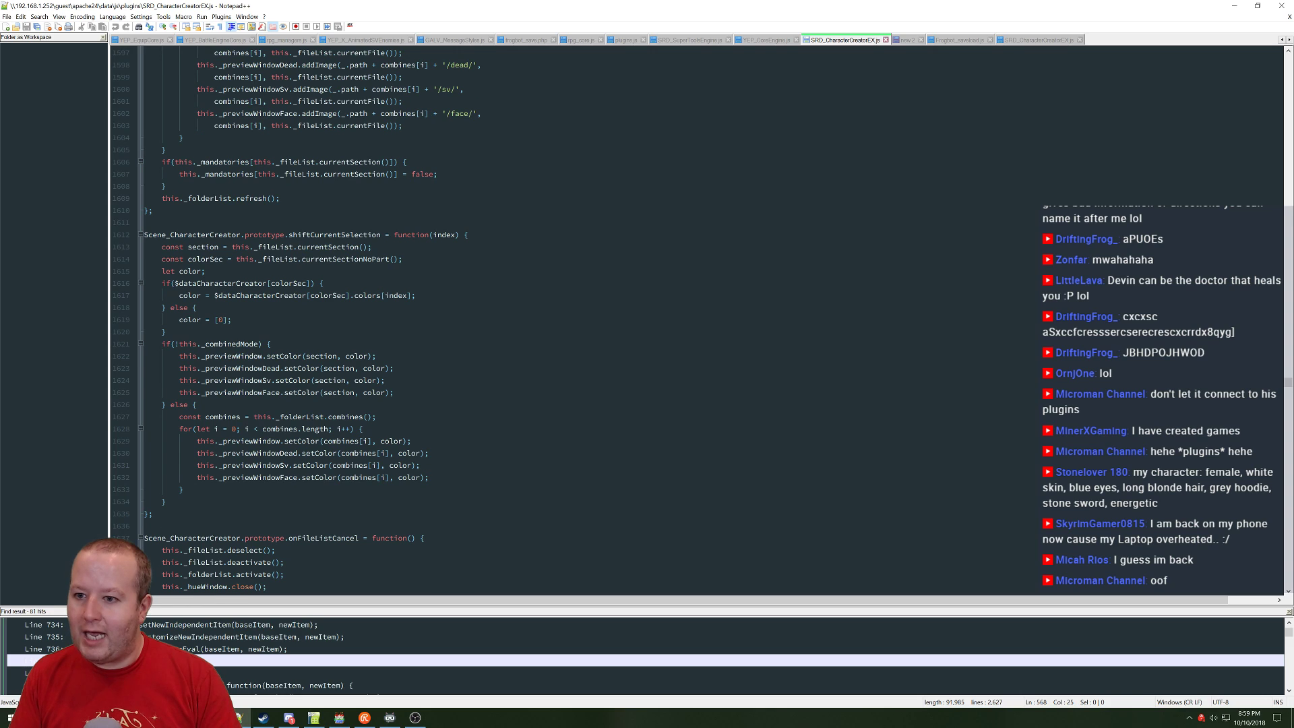
left_click_drag(137, 239, 153, 513)
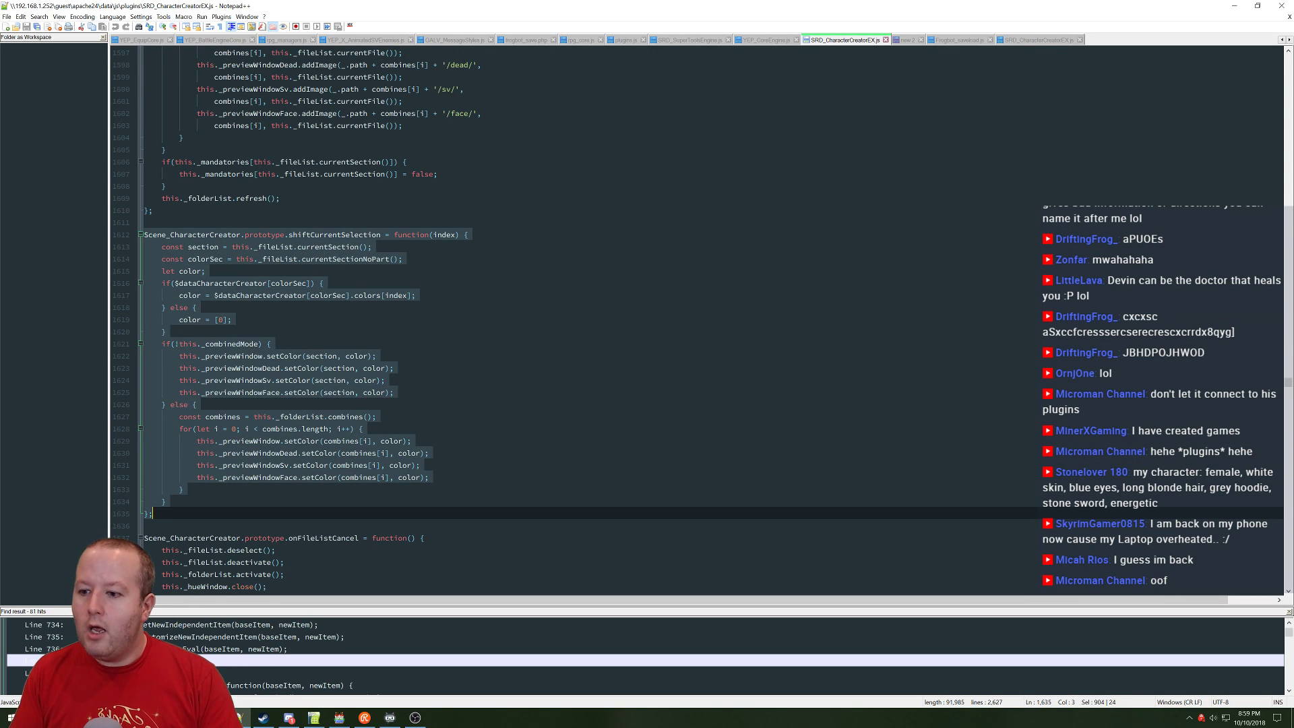
left_click(443, 331)
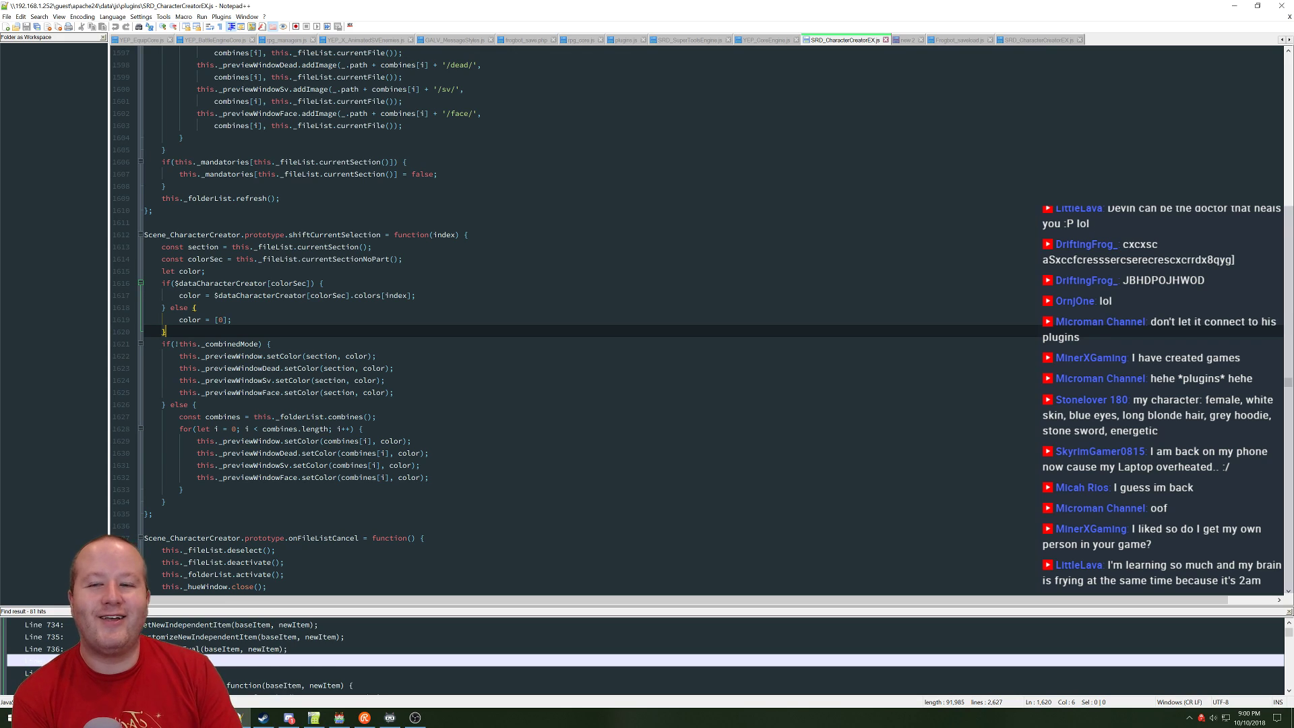
scroll(711, 326, "down", 1)
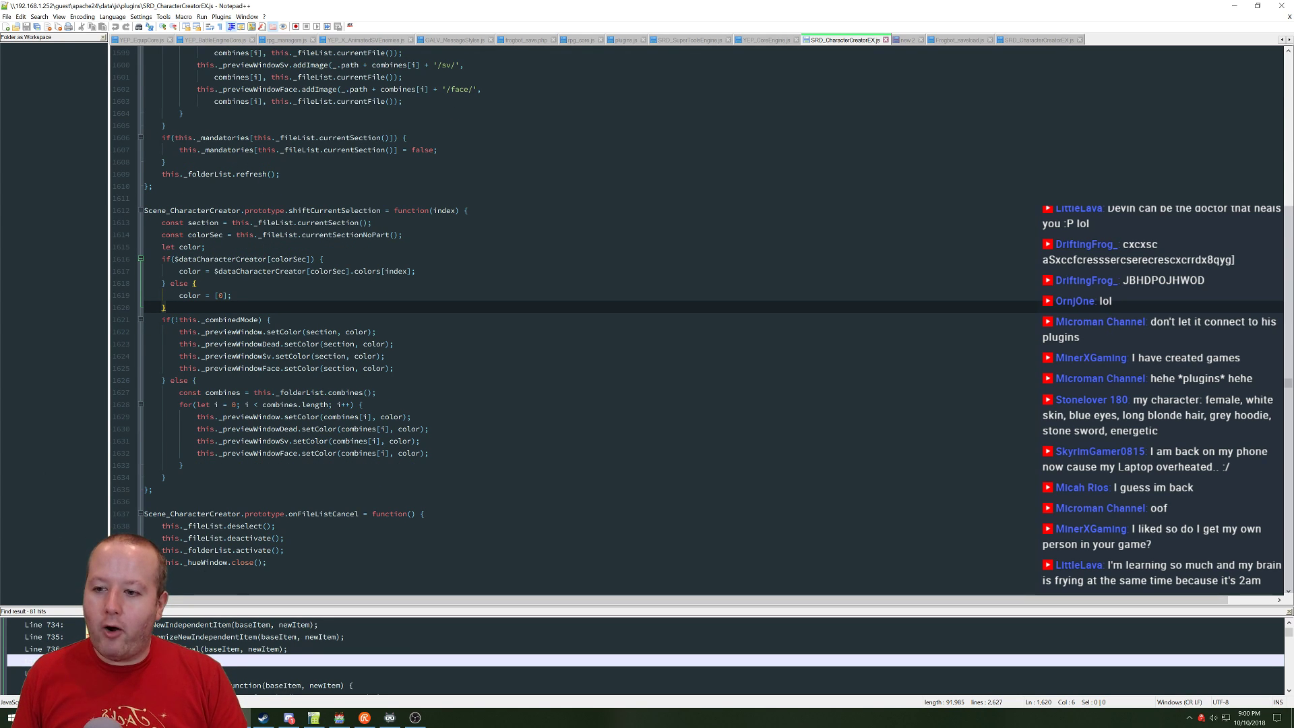
Step: Examine the Window_HueSelector cursorRight code and the Window_CharacterCreator_Preview functions above it in the plugin
scroll(711, 326, "down", 1)
scroll(710, 326, "down", 3)
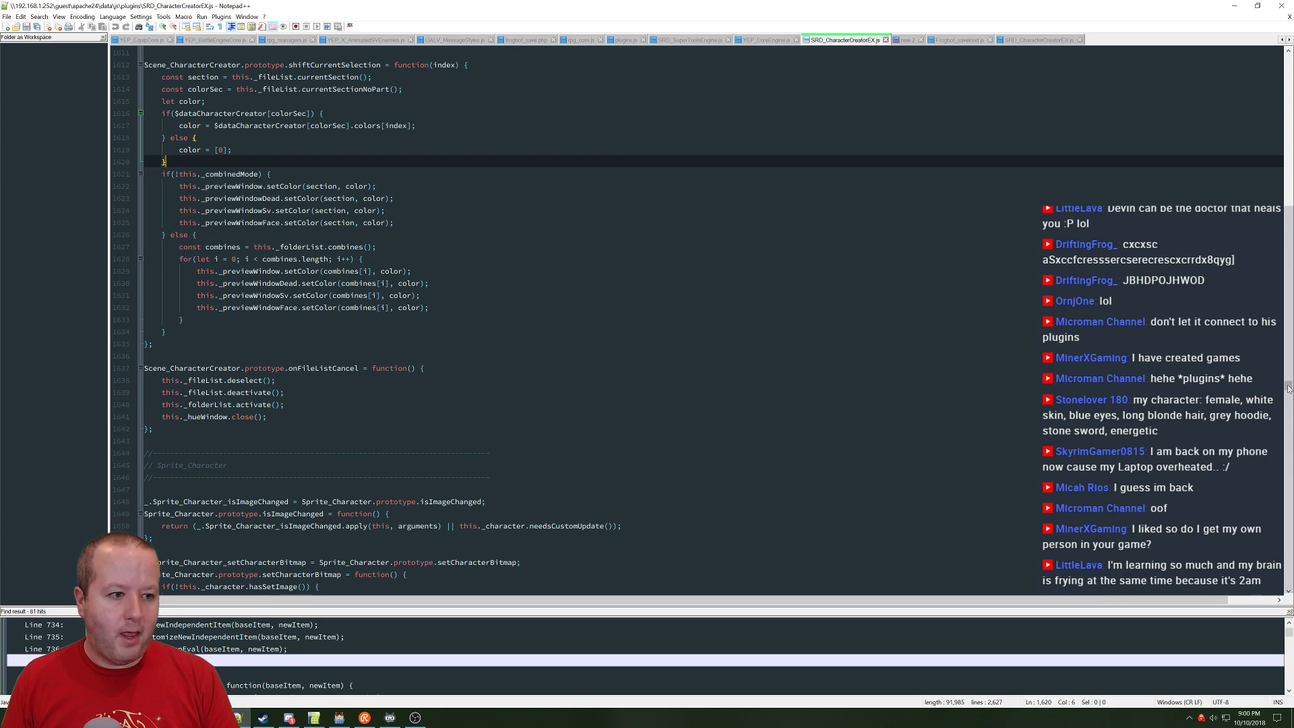
left_click_drag(1287, 388, 1288, 567)
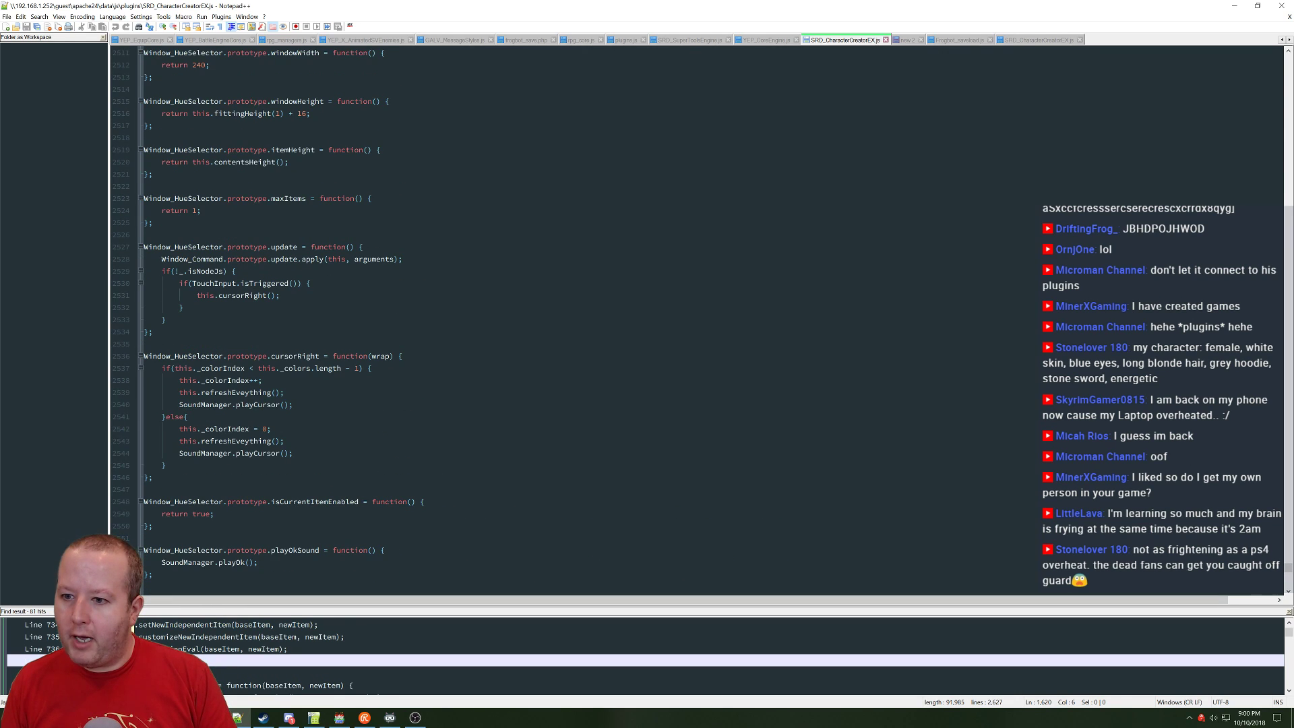
left_click(263, 380)
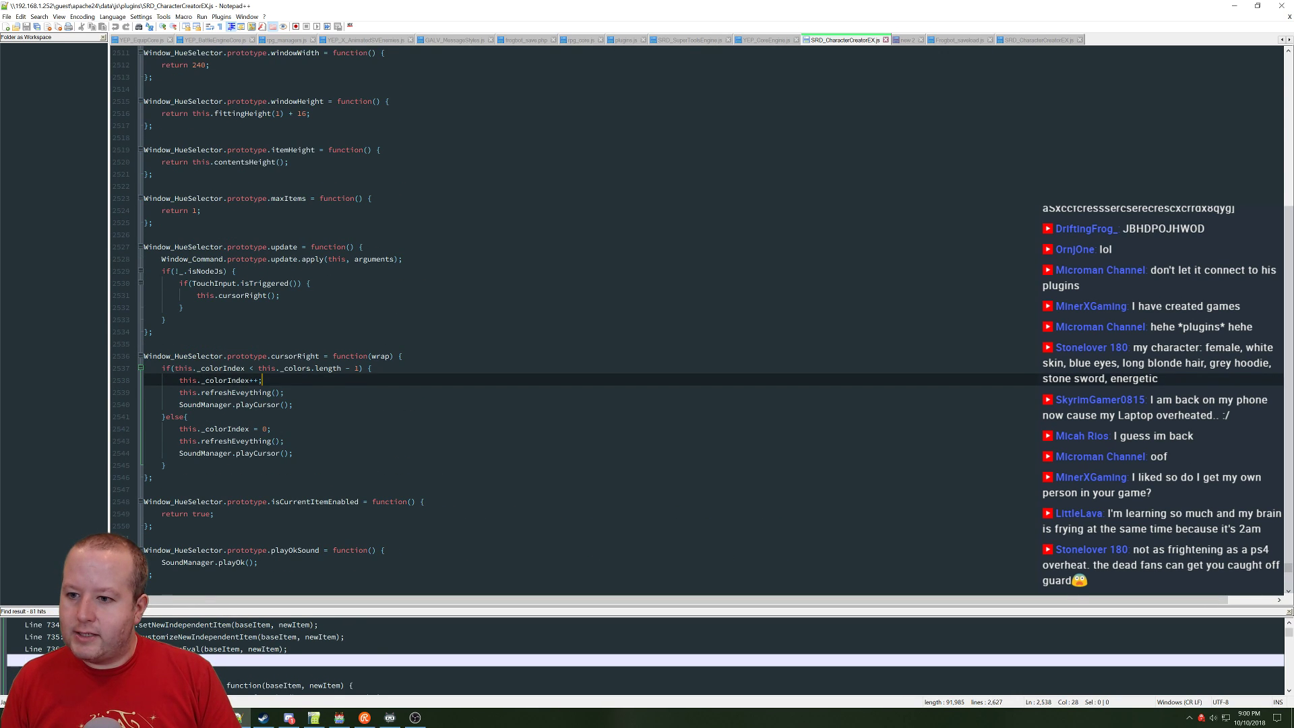
scroll(263, 380, "up", 9)
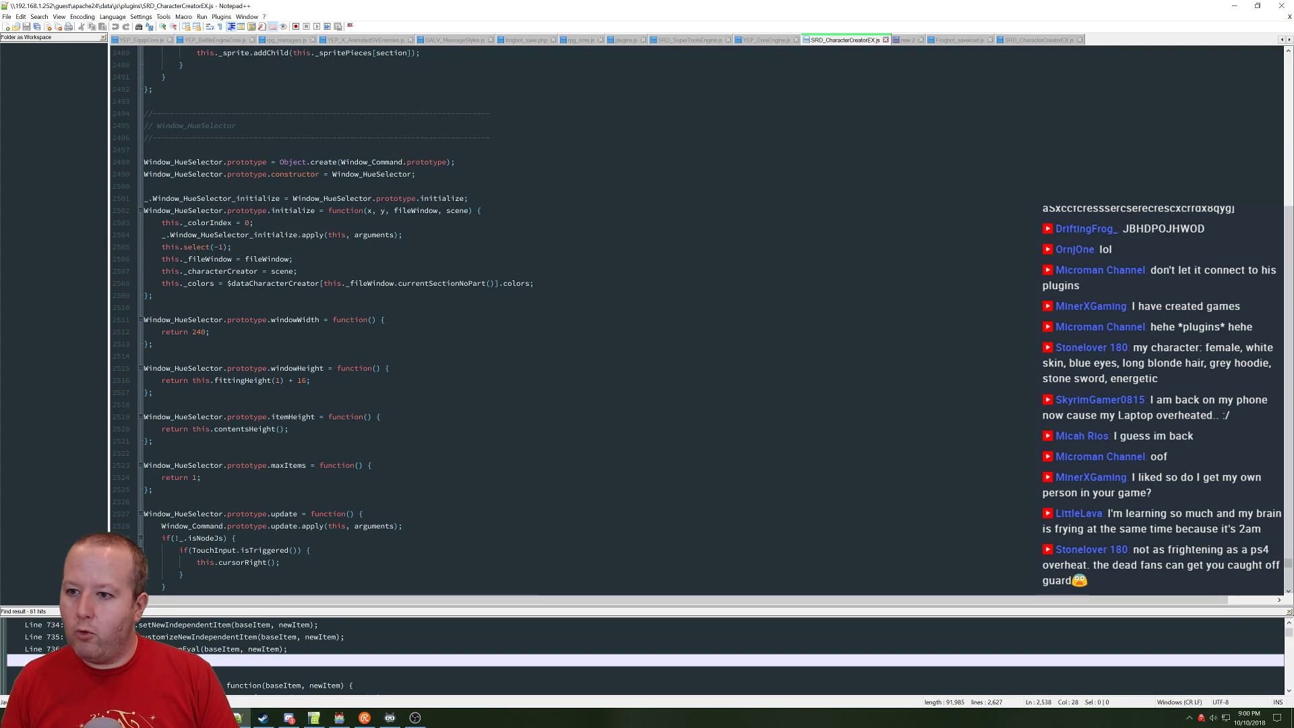
scroll(263, 380, "up", 20)
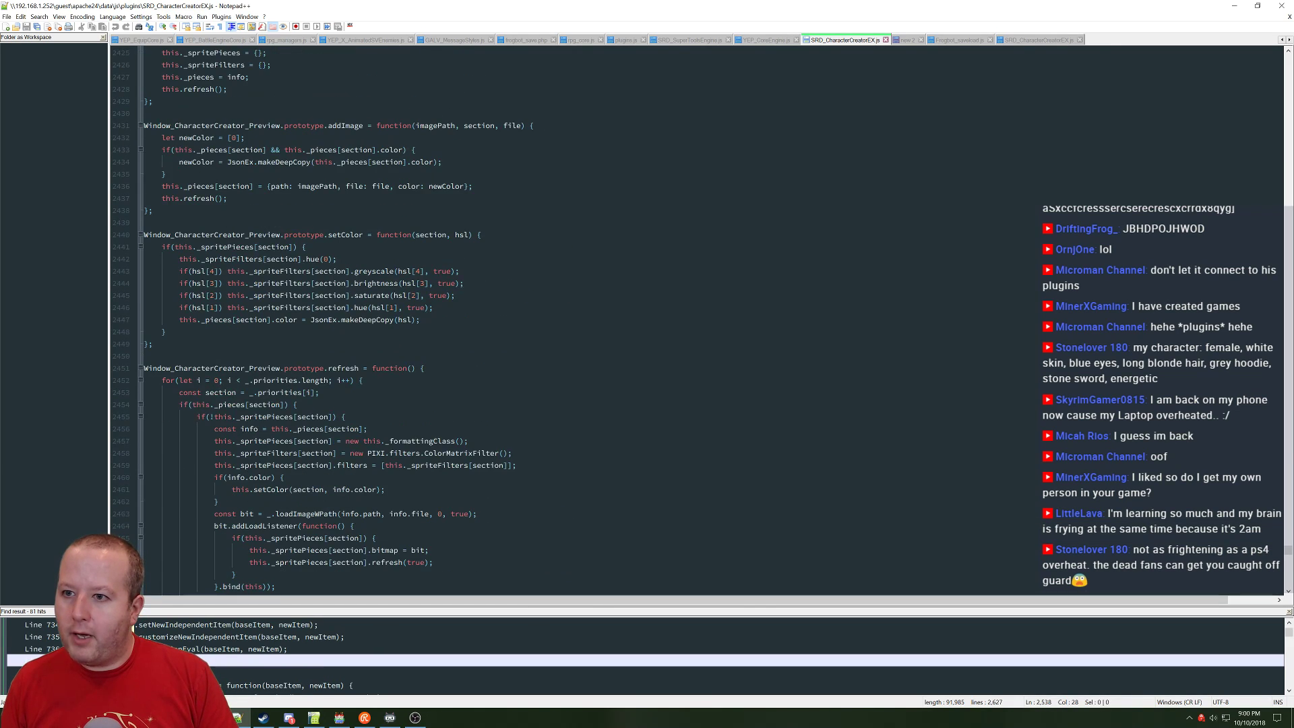
scroll(262, 380, "up", 9)
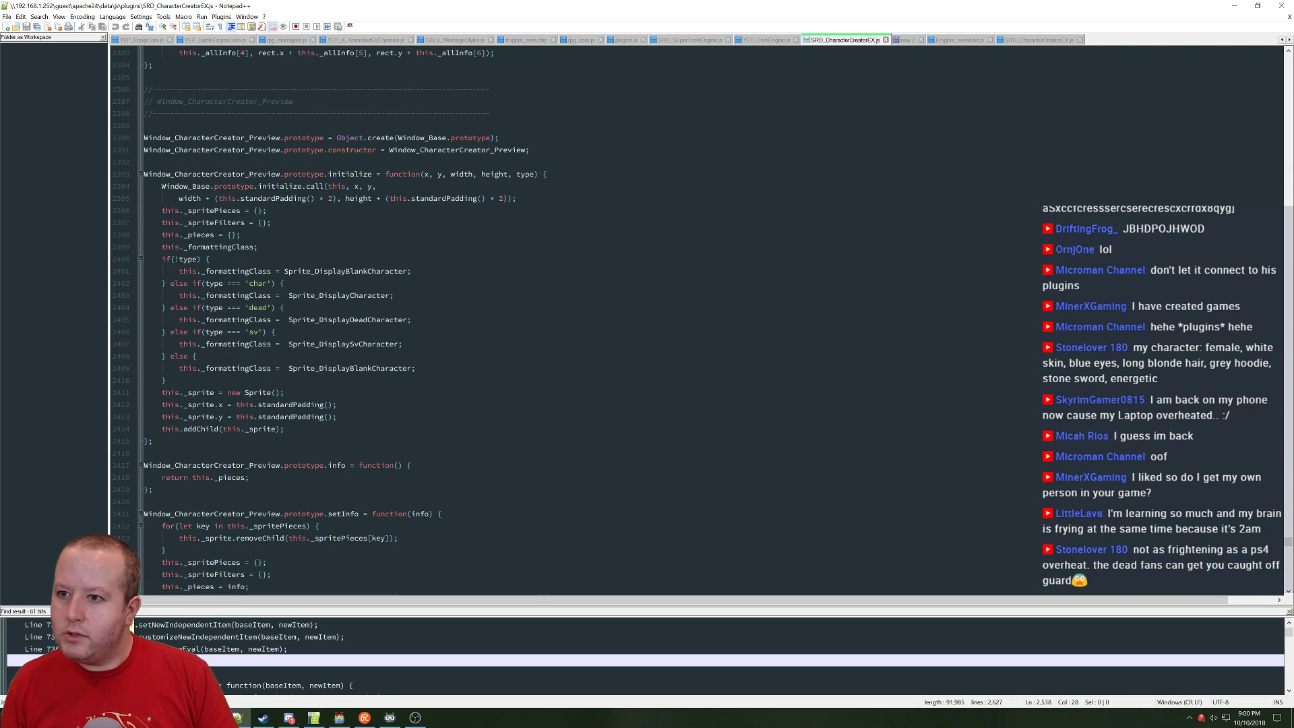
key("ctrl+g")
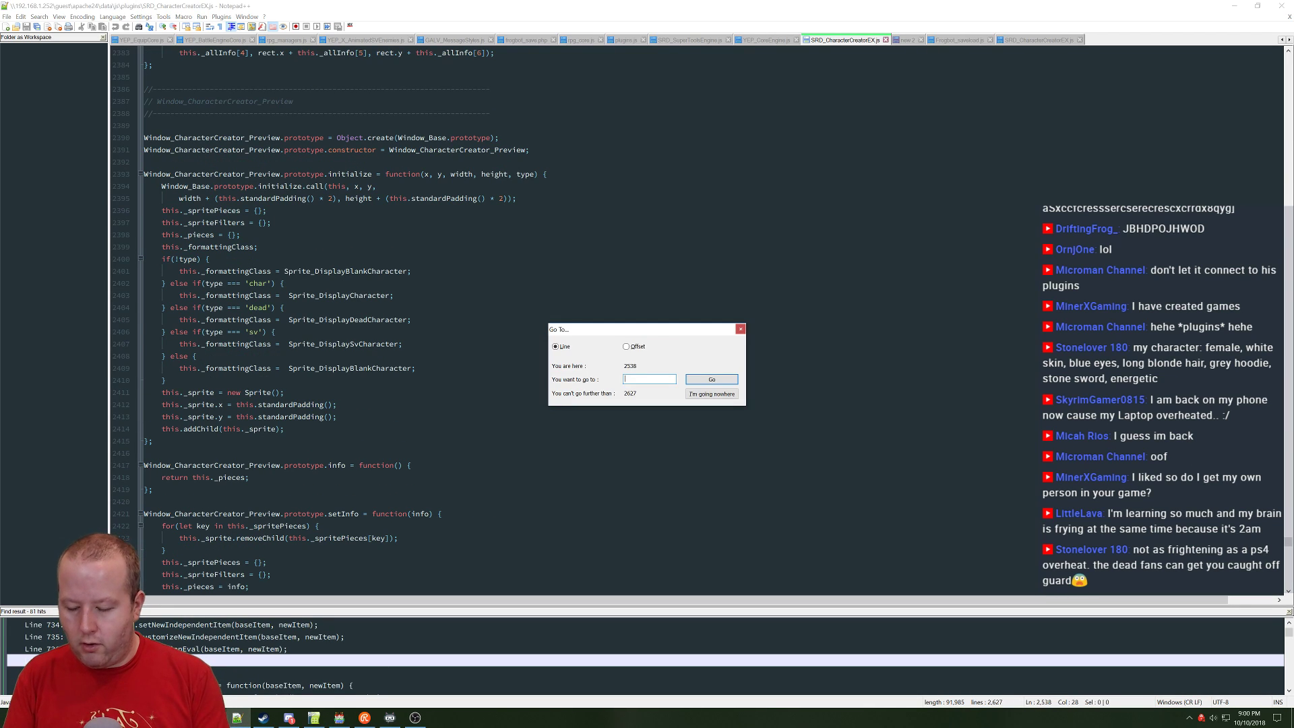
type("1")
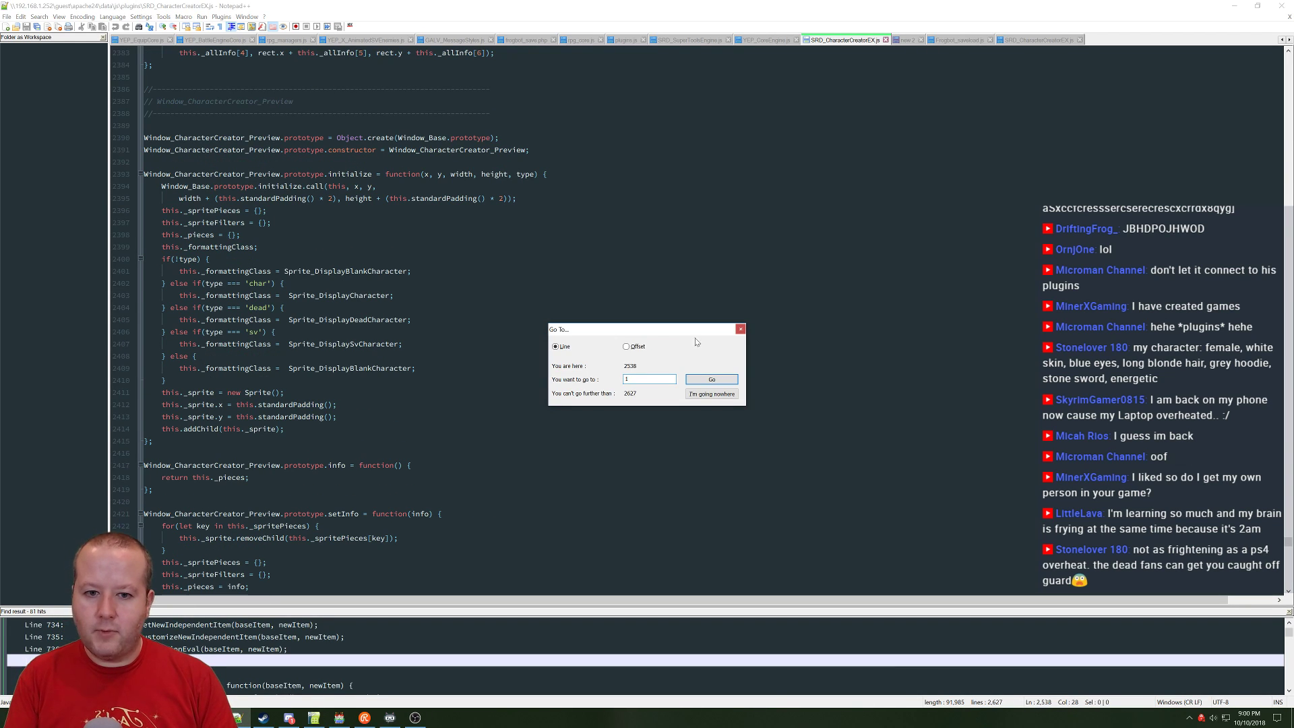
left_click(739, 329)
Step: Search the plugin for "istouch" and for "touch", and place the cursor at the cursorRight call in Window_HueSelector's update function
key("ctrl+f")
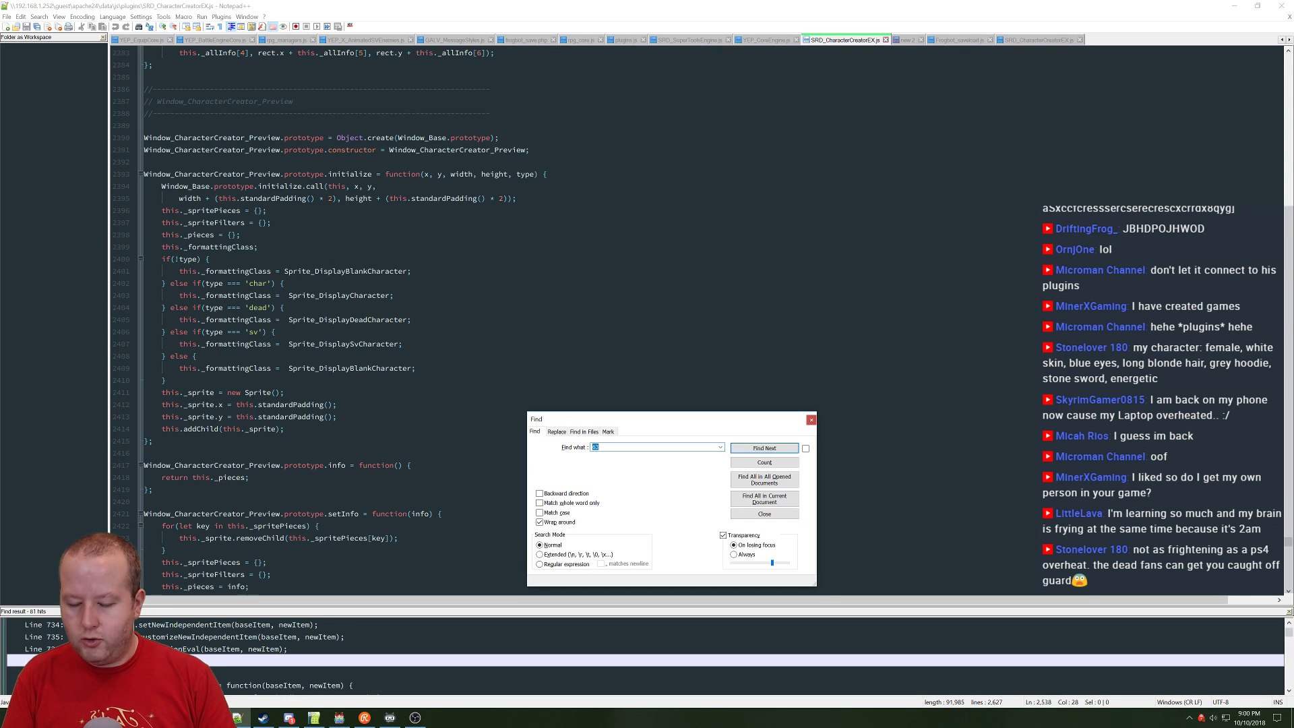
type("istouch")
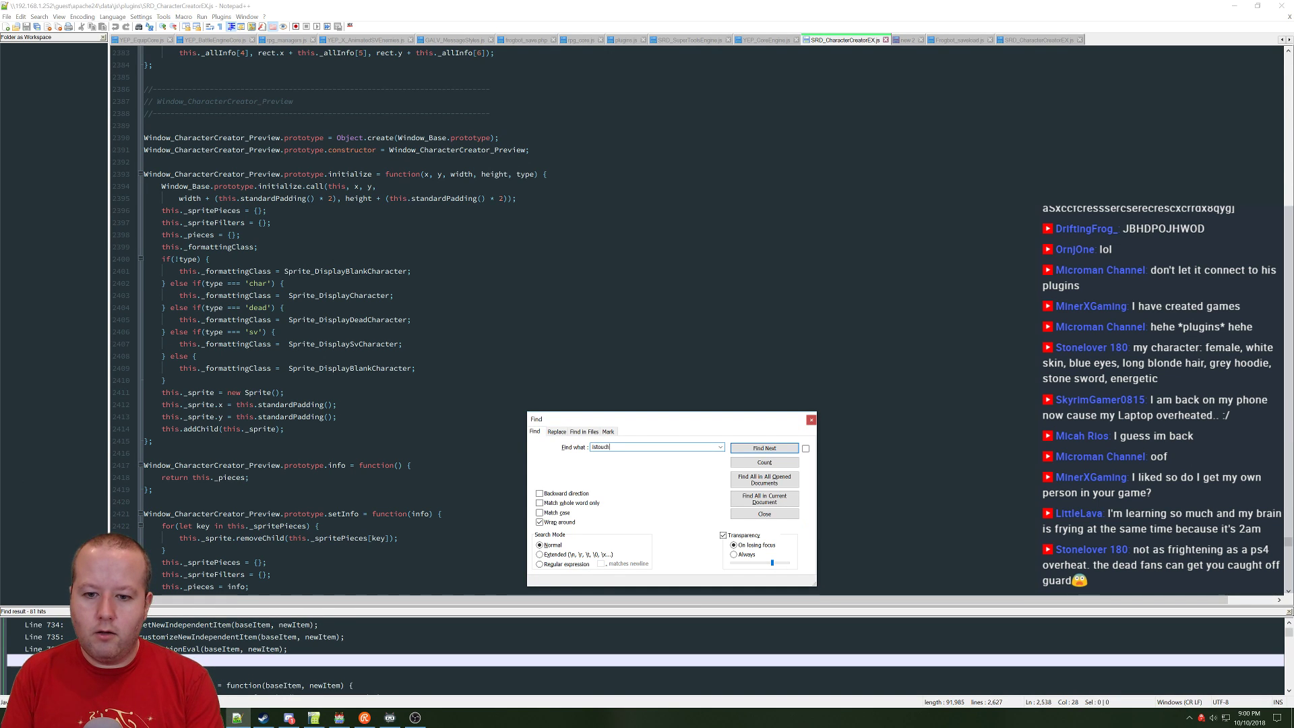
key("Return")
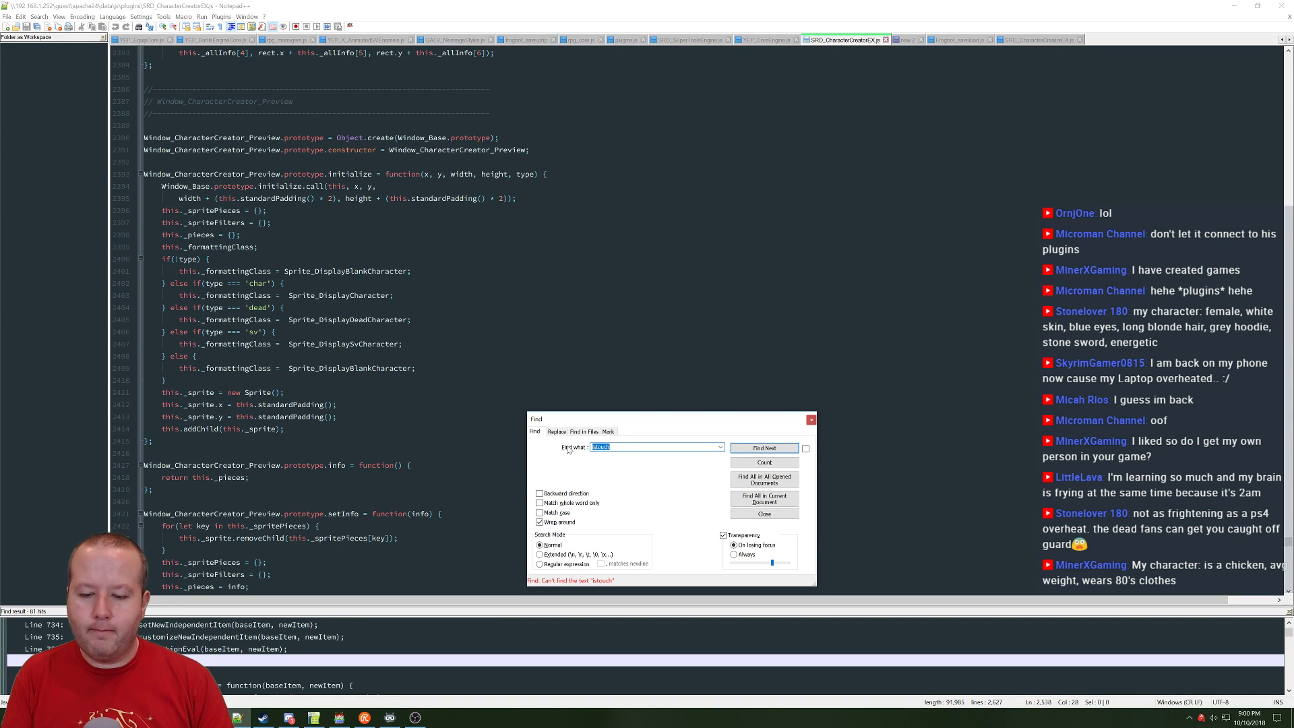
type("touch")
key("Return")
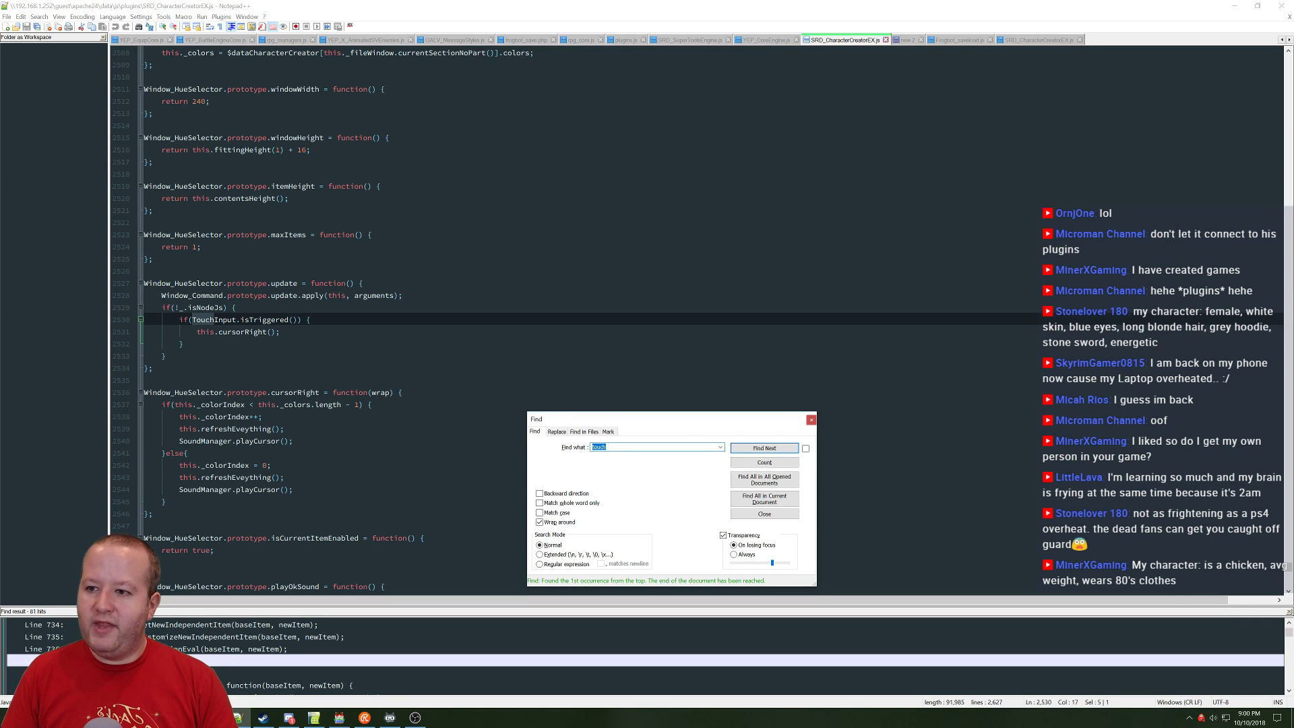
left_click(280, 331)
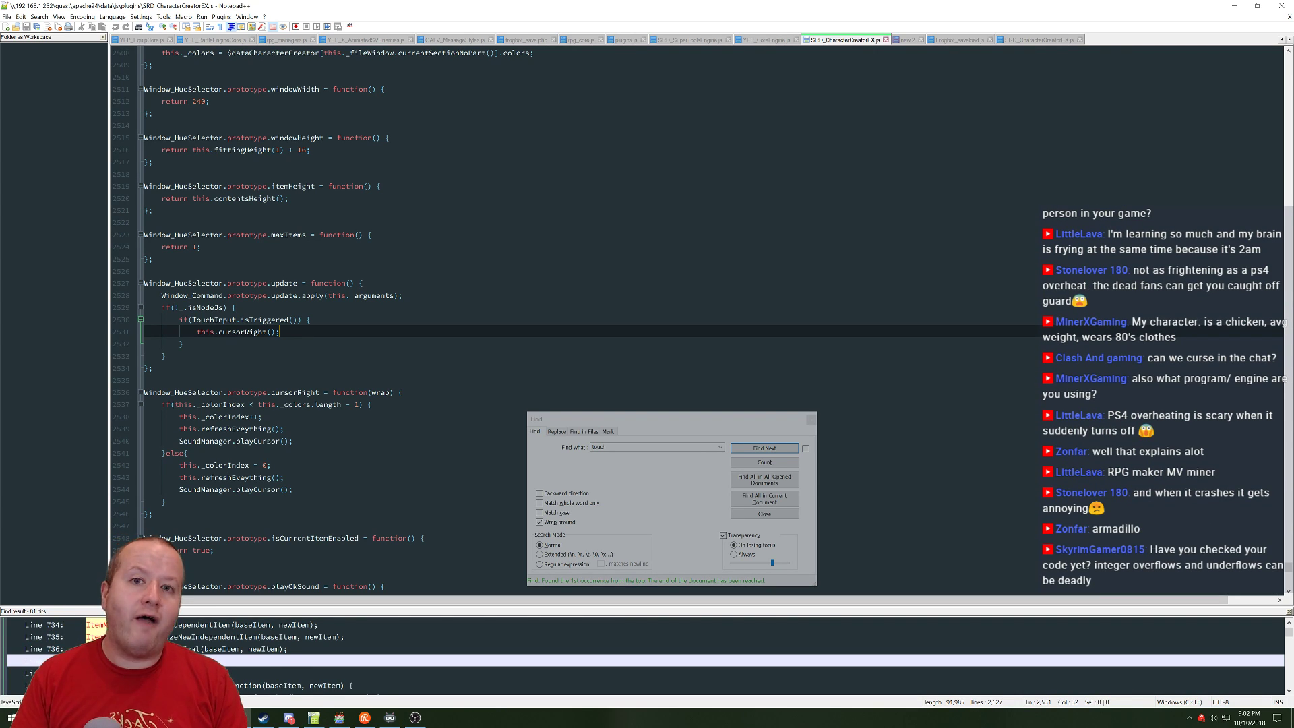
Step: Switch to RPG Maker MV, create an event on the Main Hub road above the tree grove, and name it with the viewer's chat username
left_click(339, 718)
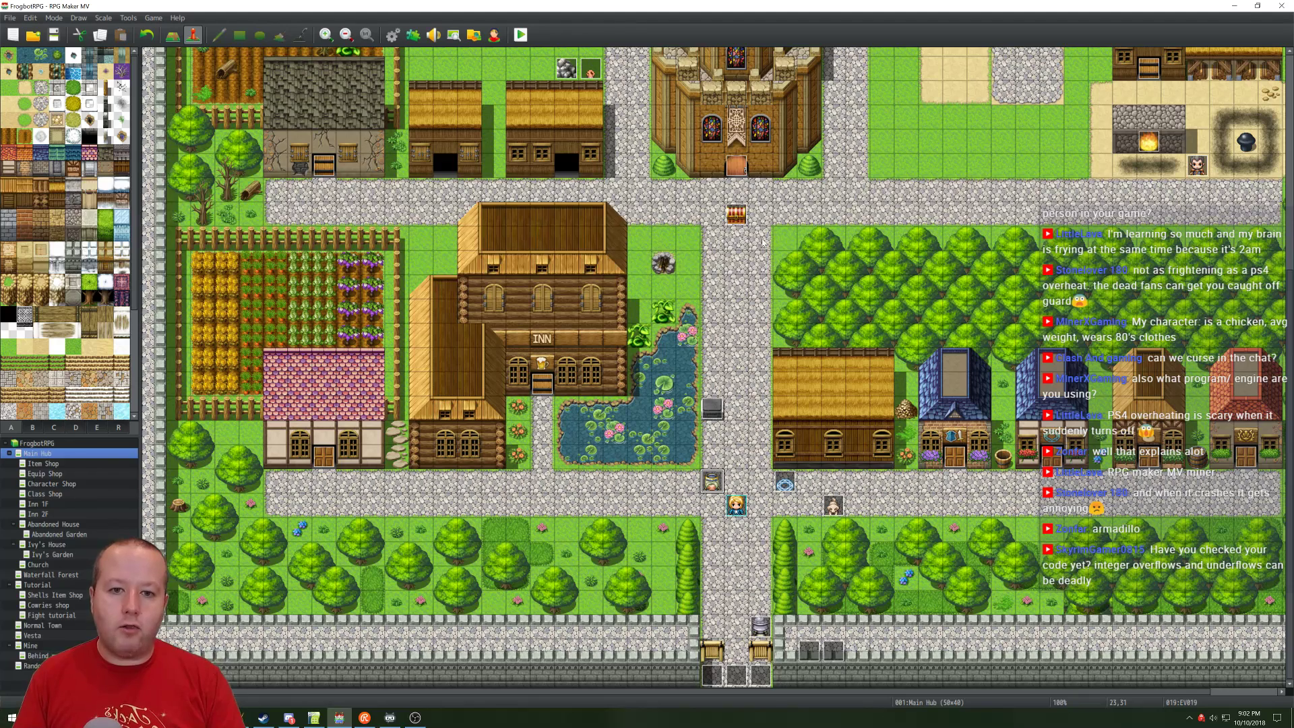
left_click(908, 214)
double_click(908, 214)
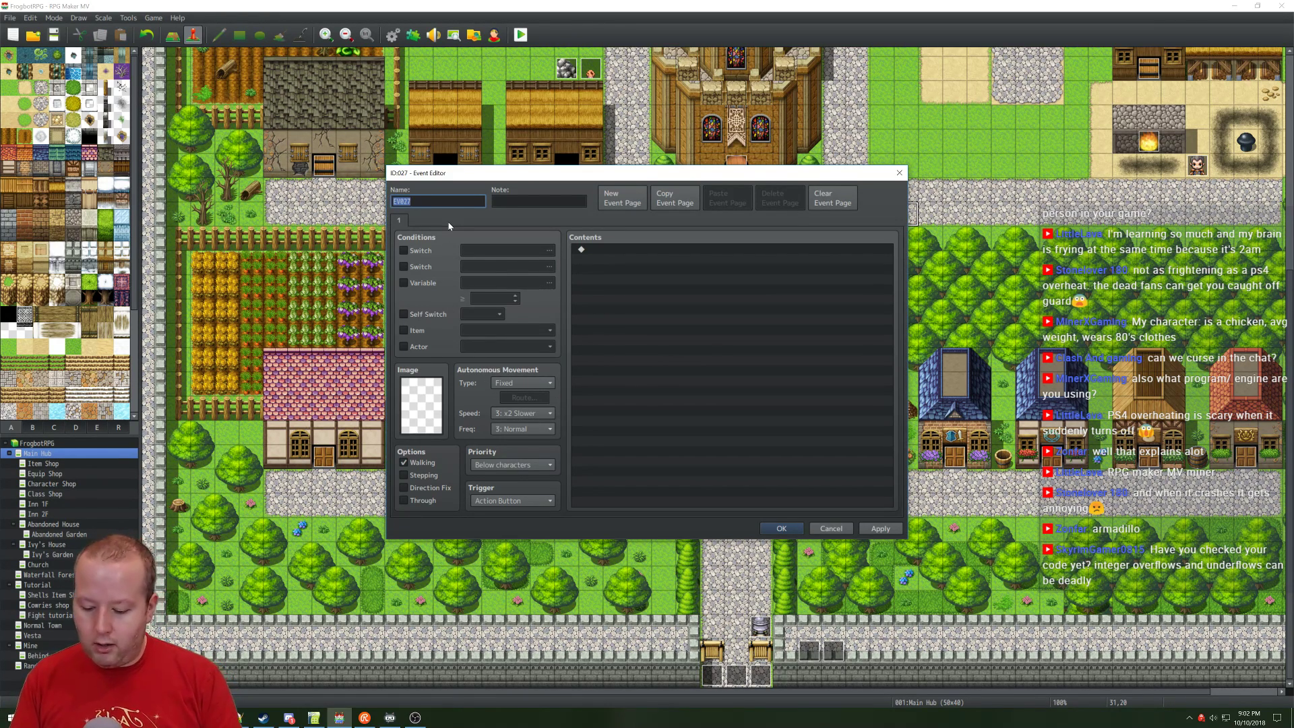
type("Lit")
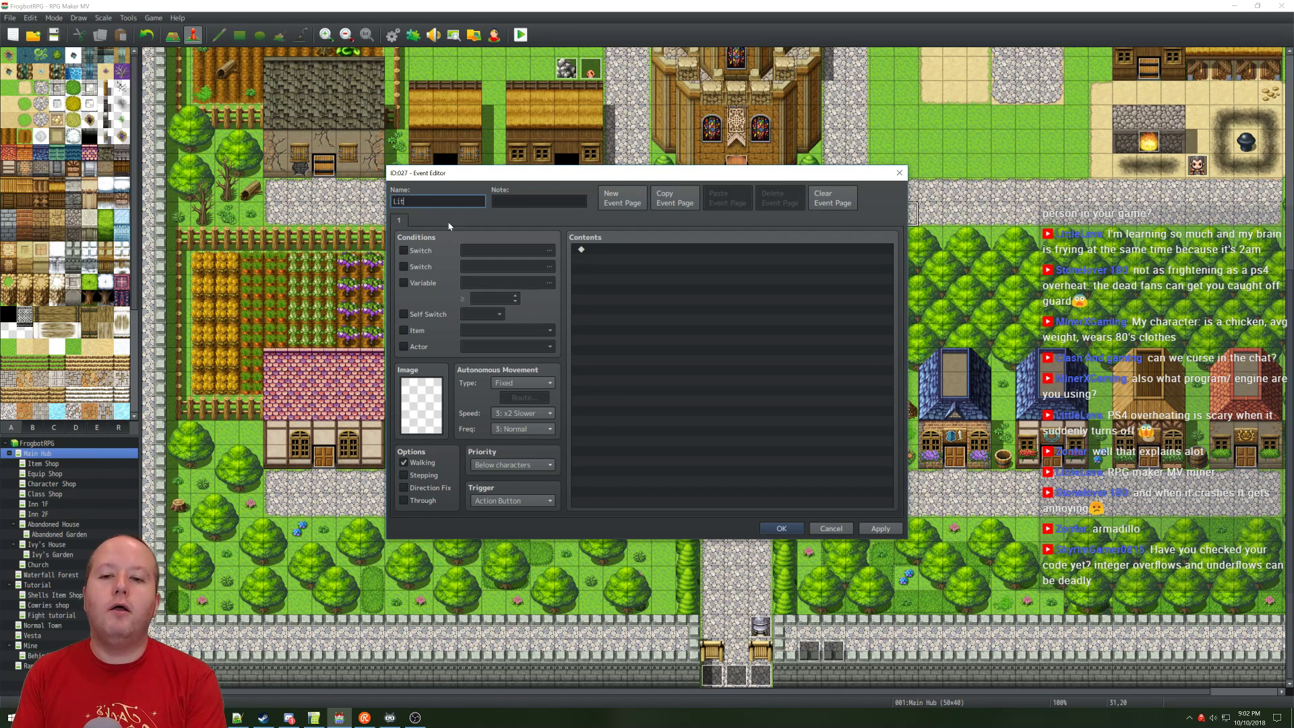
type("tleLave")
key("BackSpace")
type("a")
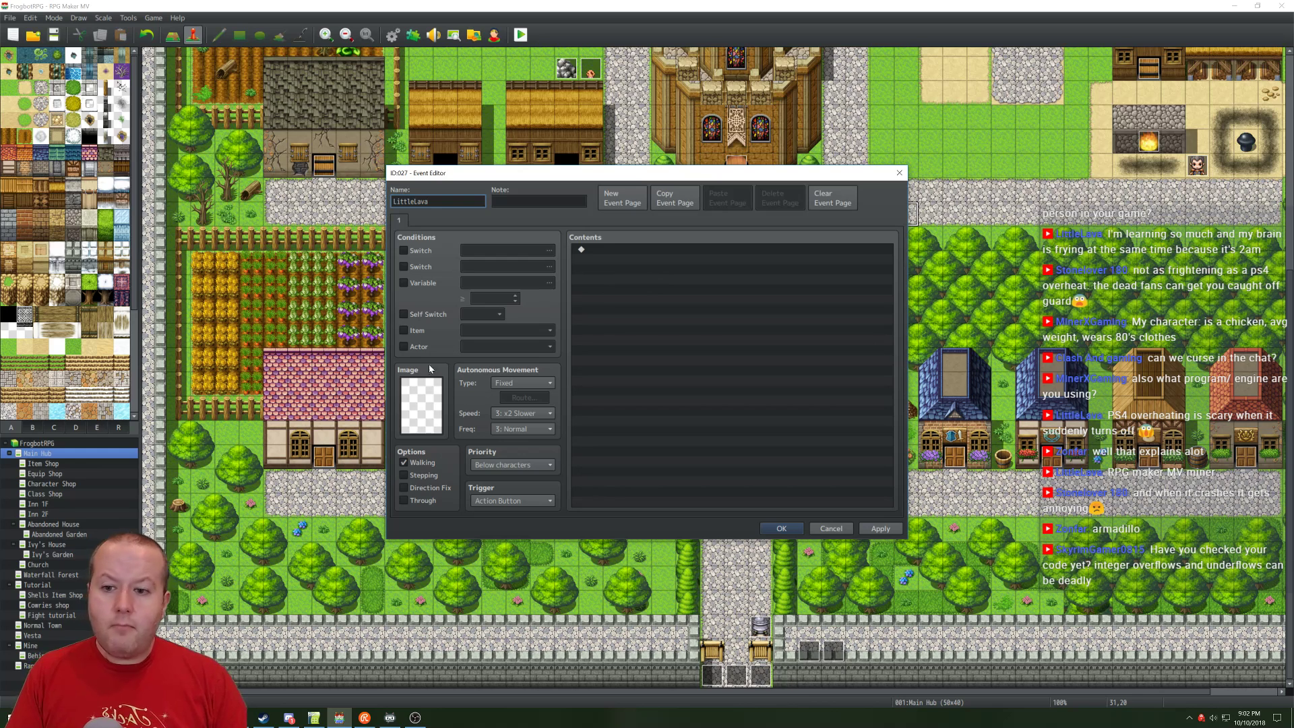
Step: Browse the event's character image sheets from EternalDest--Characters1 through Monster for a suitable sprite
double_click(421, 404)
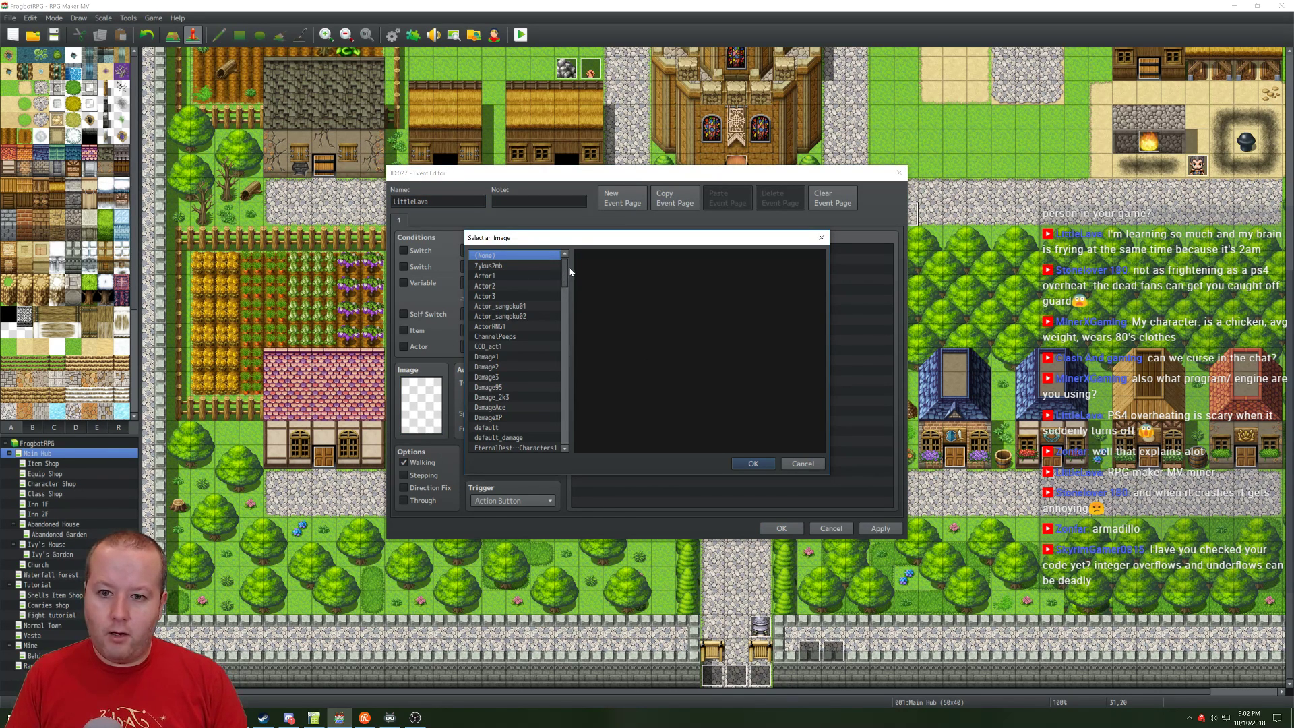
scroll(569, 278, "down", 3)
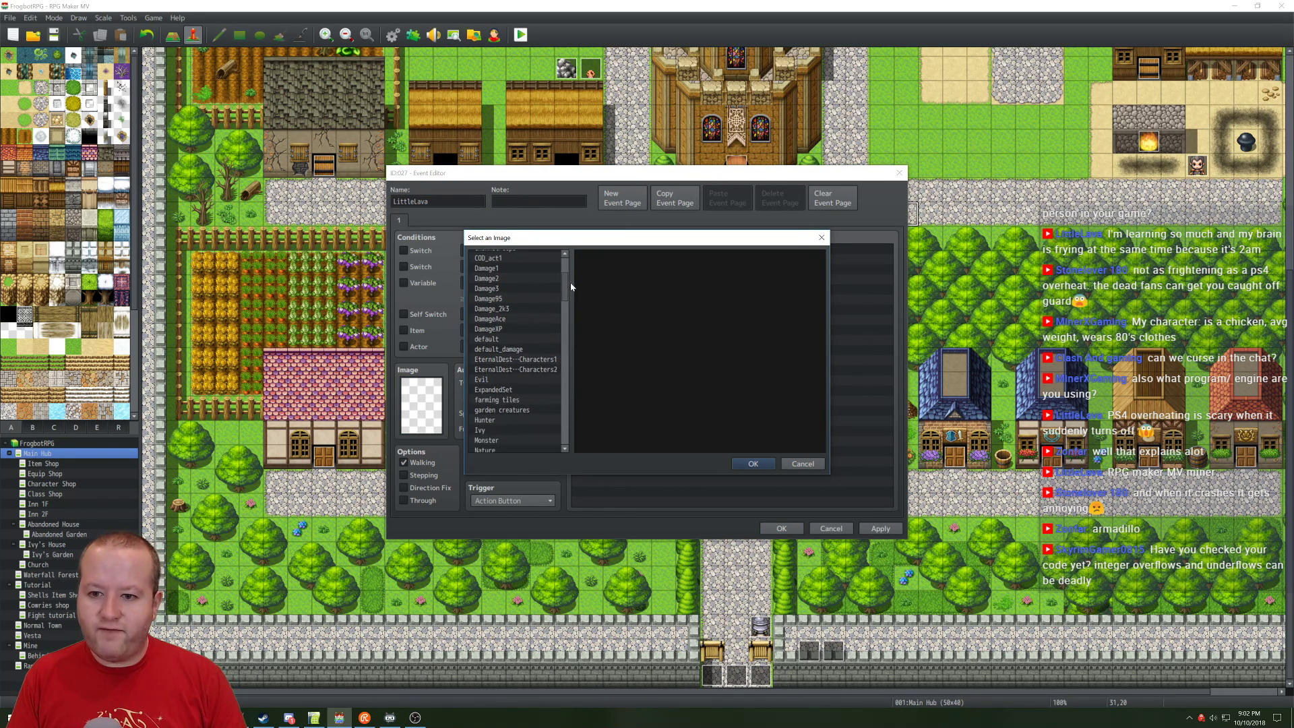
left_click(533, 360)
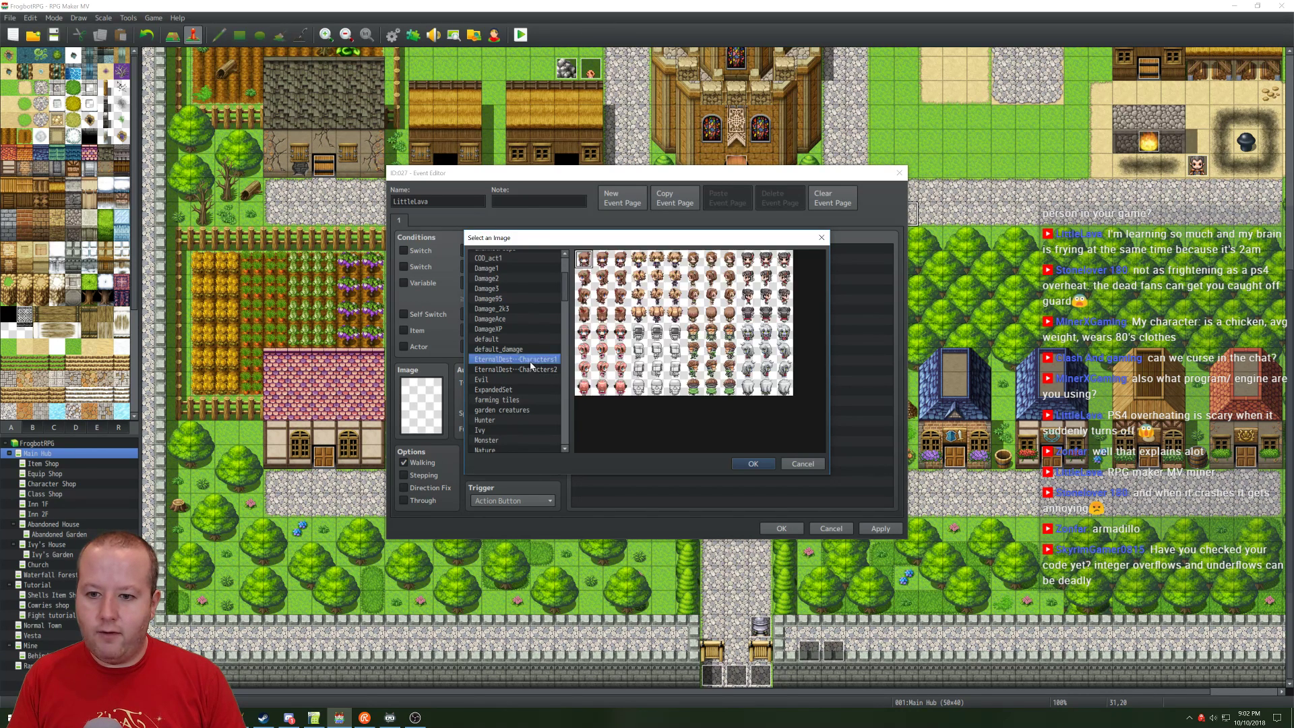
left_click(527, 370)
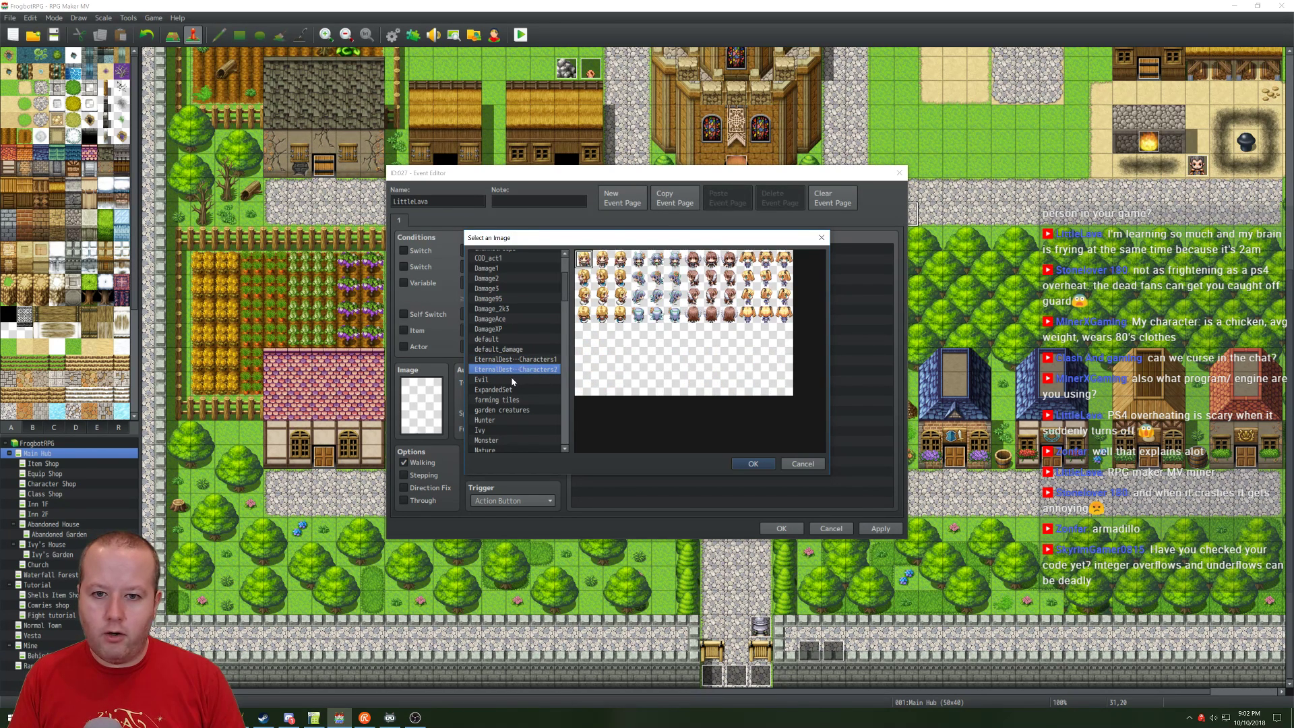
left_click(512, 382)
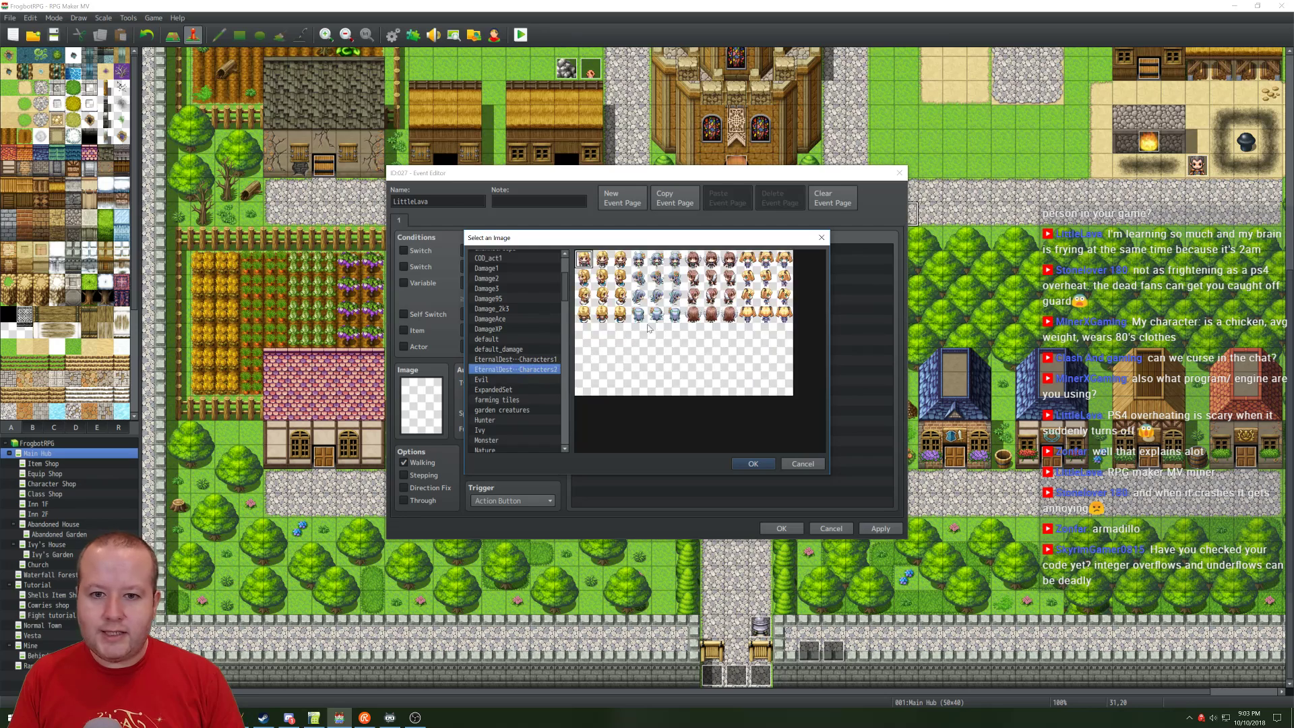
left_click(656, 261)
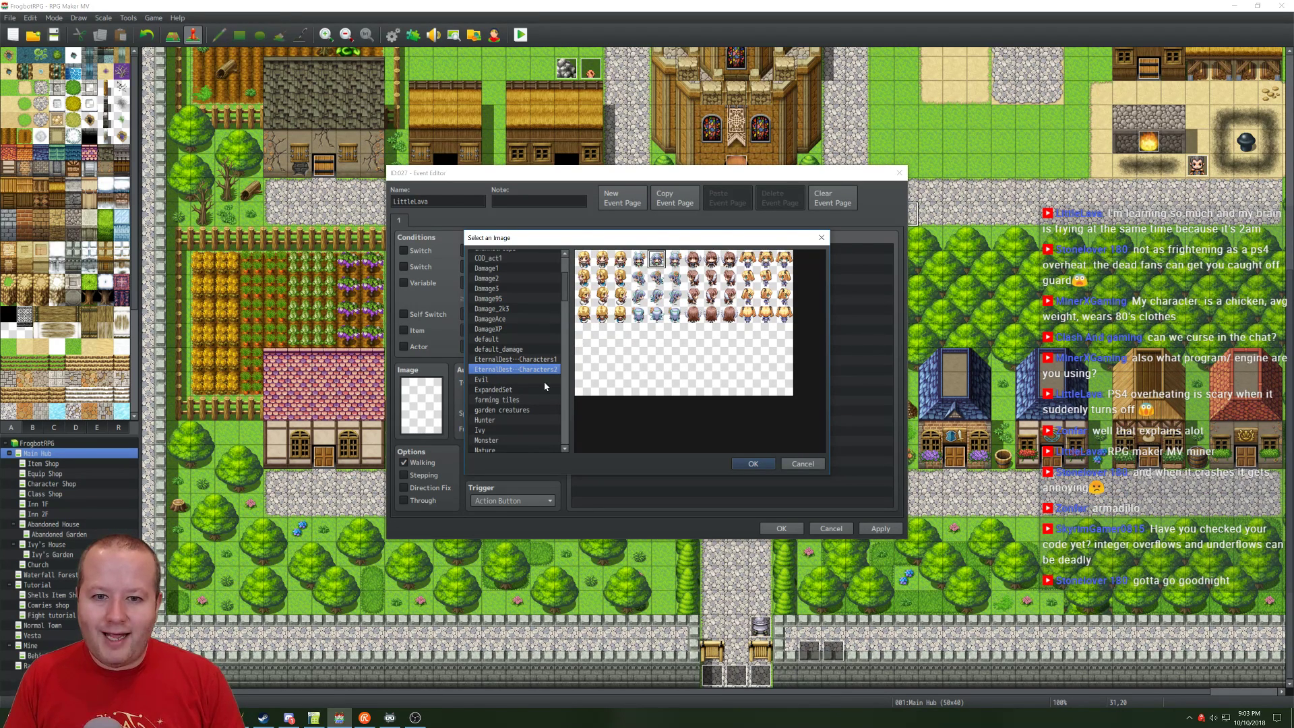
left_click(521, 382)
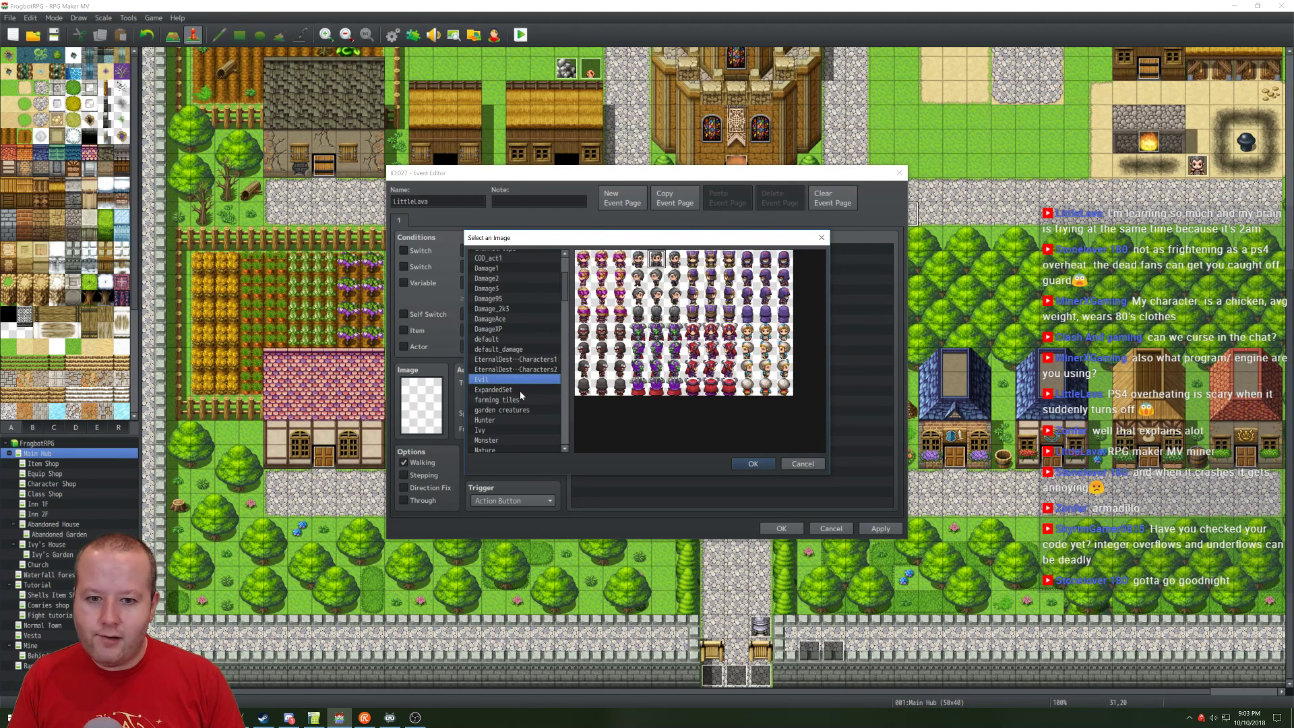
left_click(521, 391)
left_click(520, 400)
left_click(520, 410)
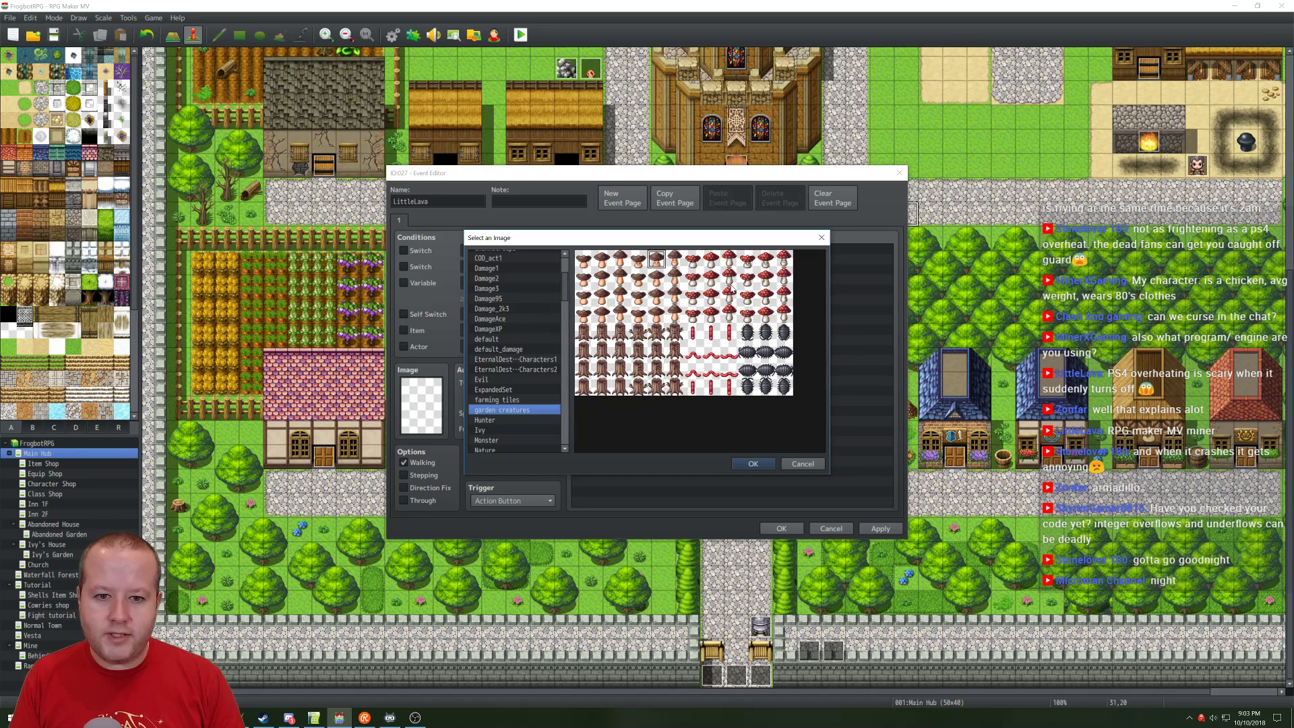
left_click(516, 421)
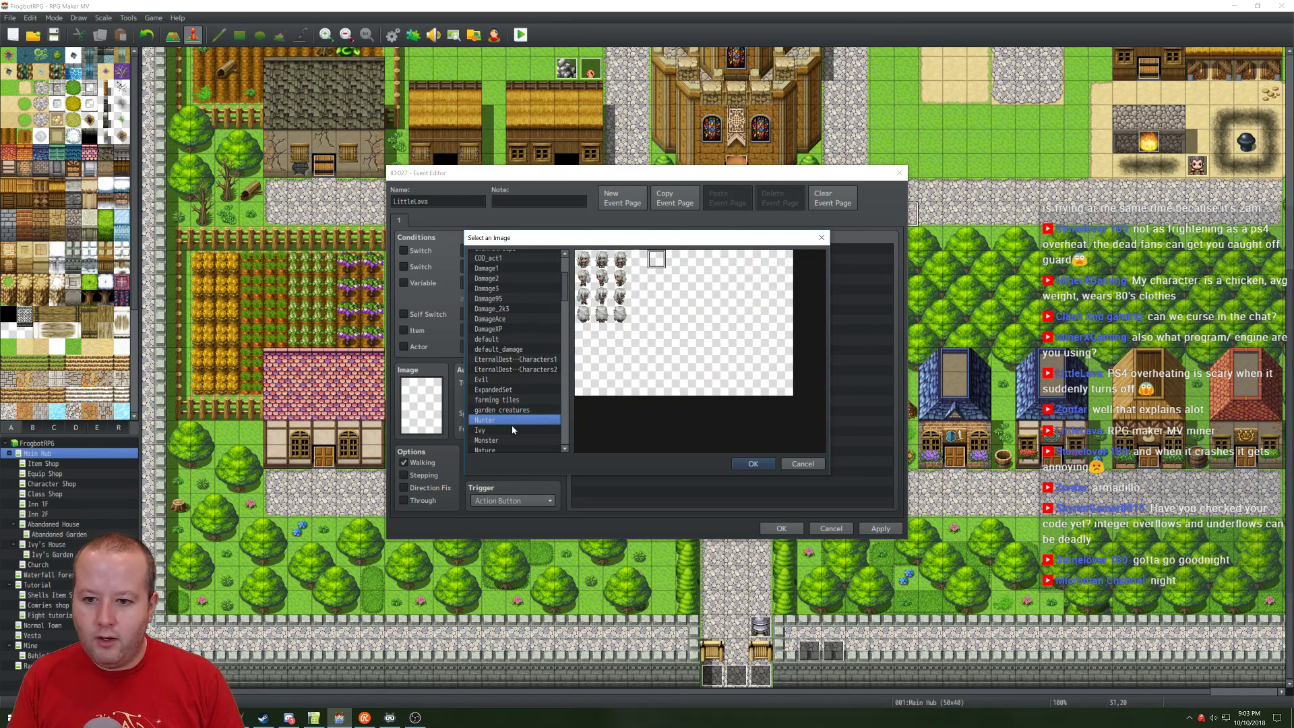
left_click(516, 441)
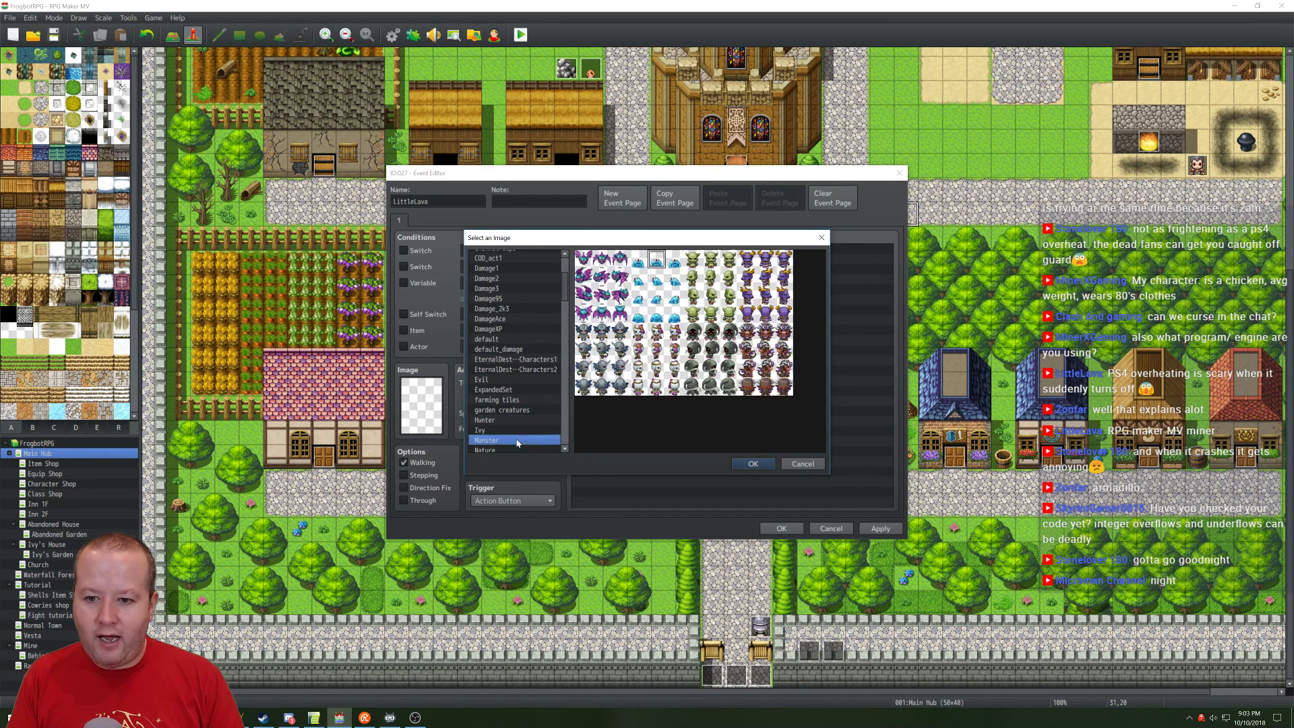
Step: Set the event's image to the pink-haired fairy sprite in the Nature sheet
scroll(563, 285, "down", 5)
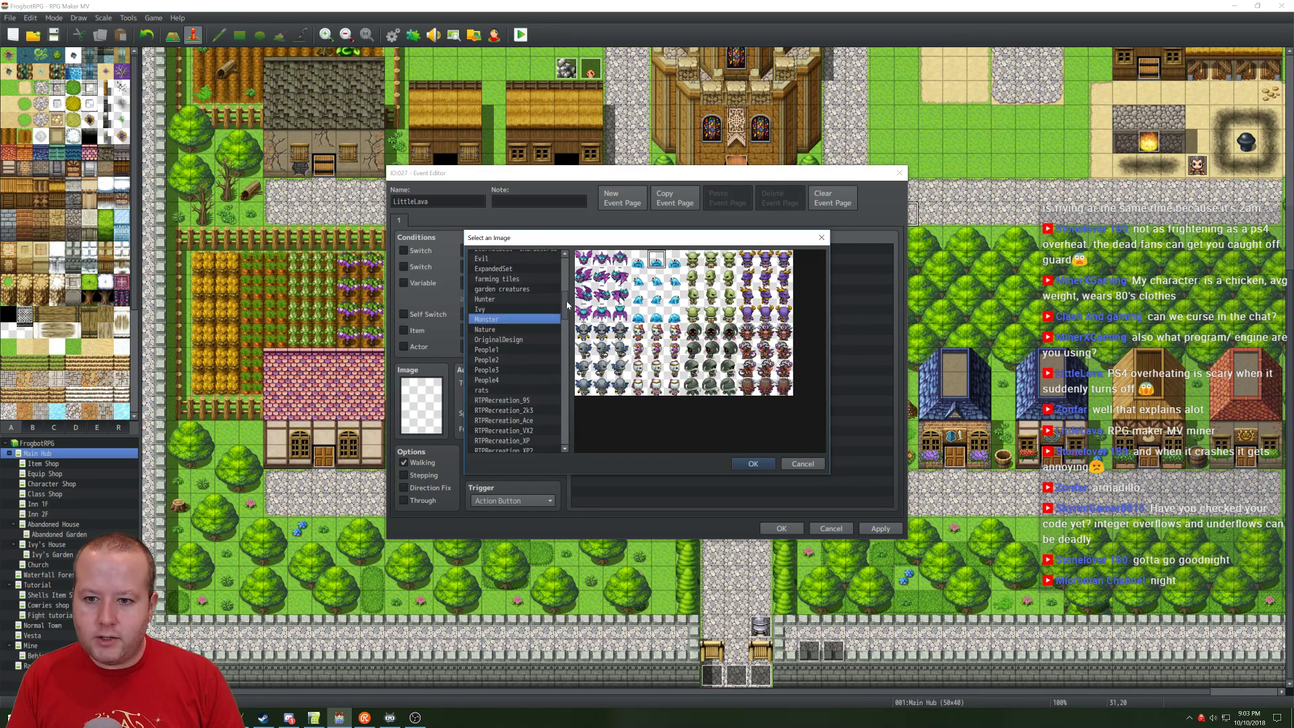
left_click(524, 306)
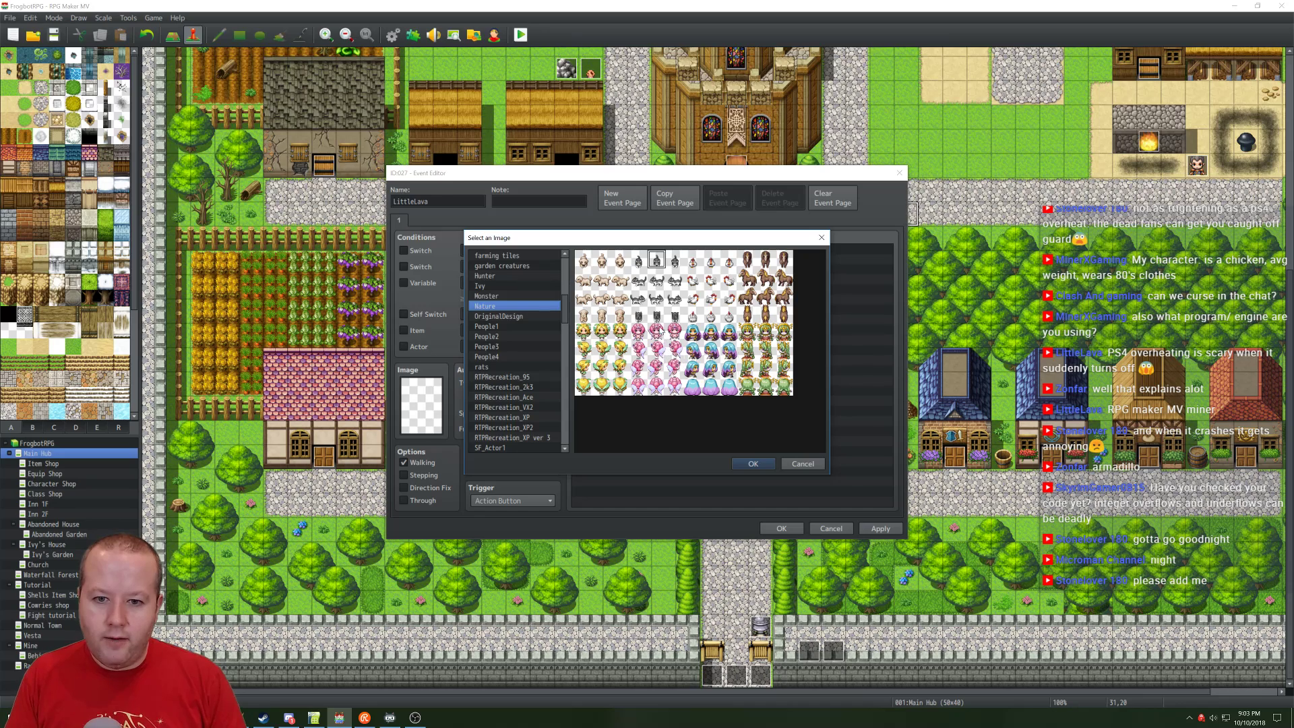
double_click(657, 332)
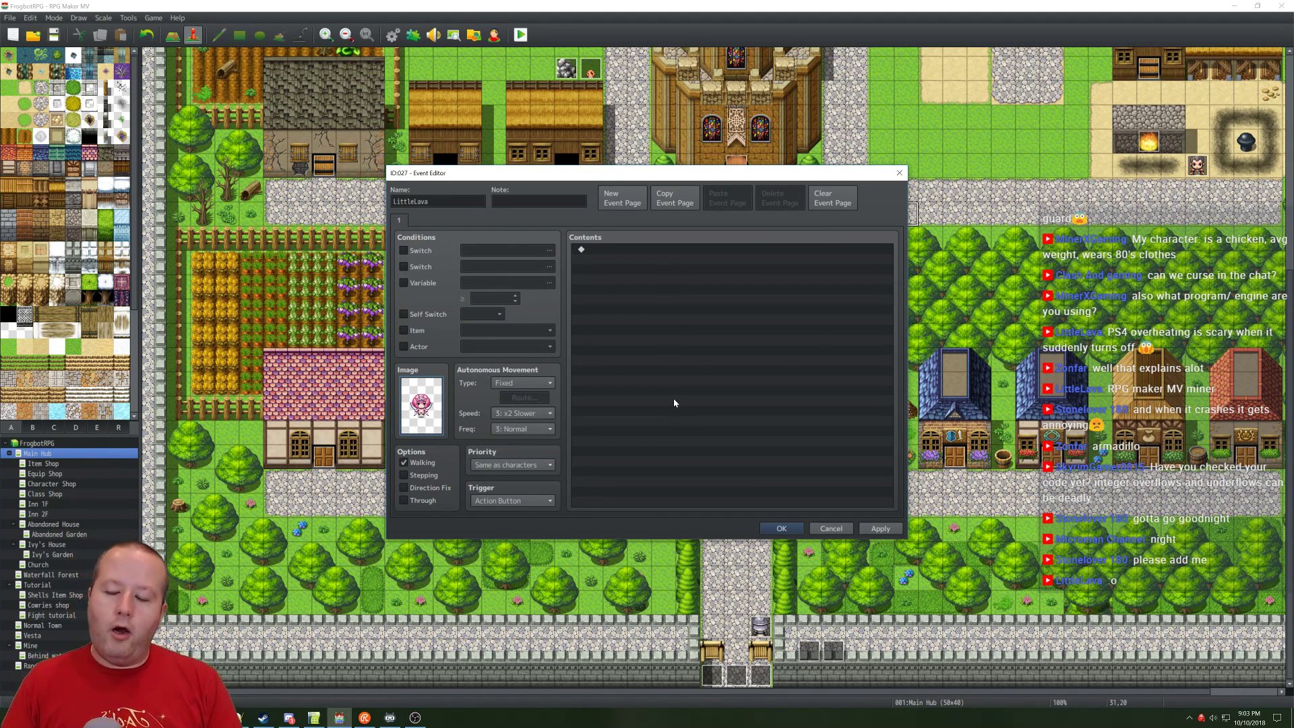
Step: Set the event's autonomous movement to Random at speed "5: x2 Faster" and its priority to "Same as characters"
left_click(553, 383)
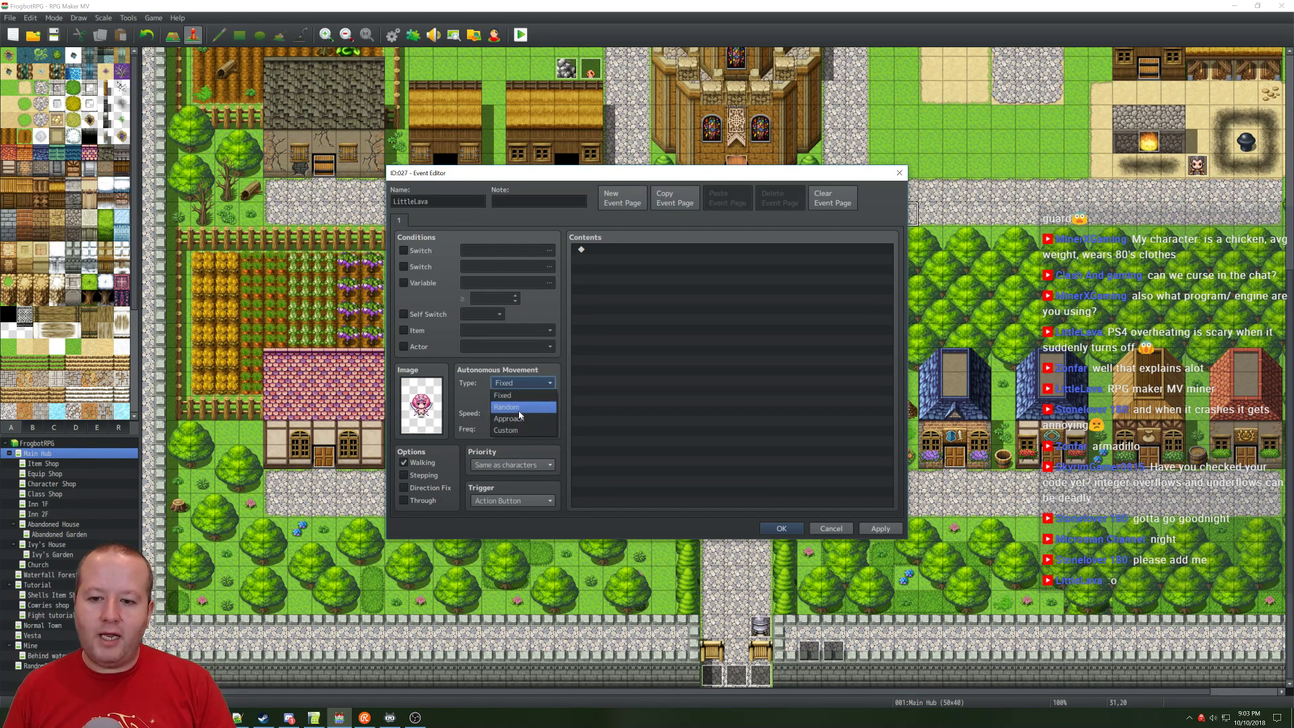
left_click(520, 410)
left_click(543, 413)
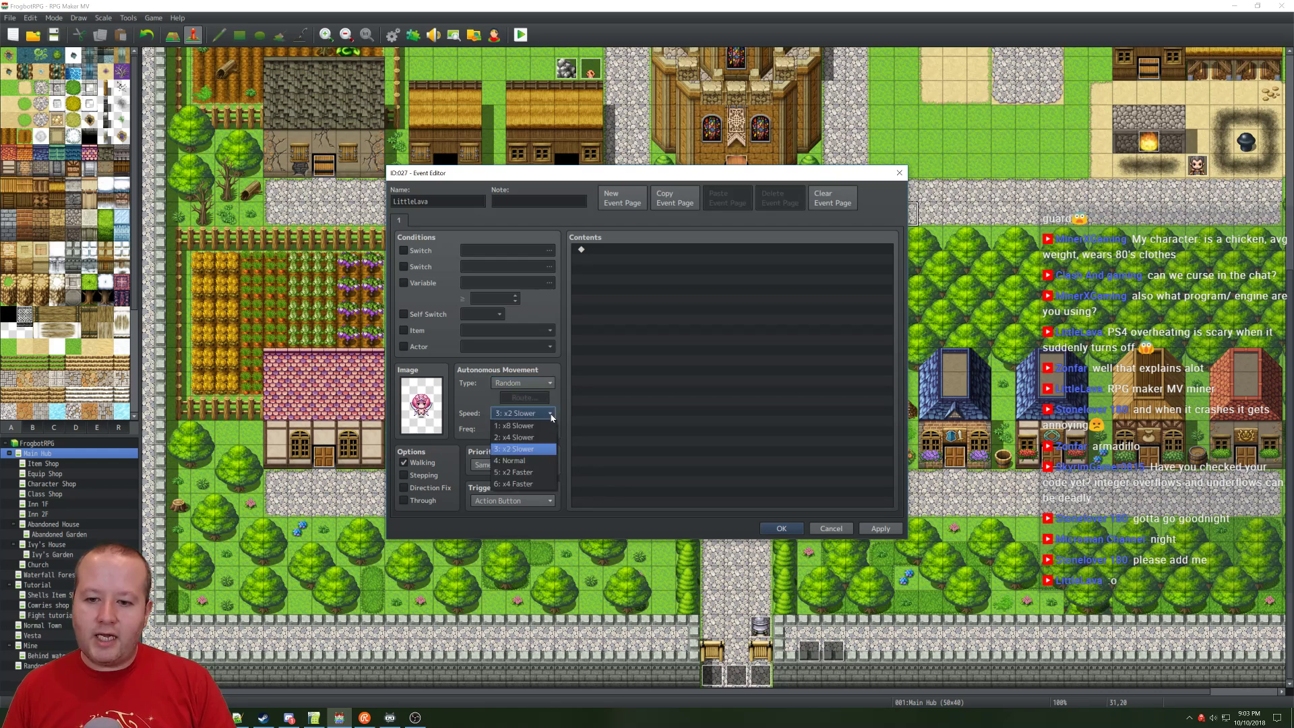
left_click(533, 473)
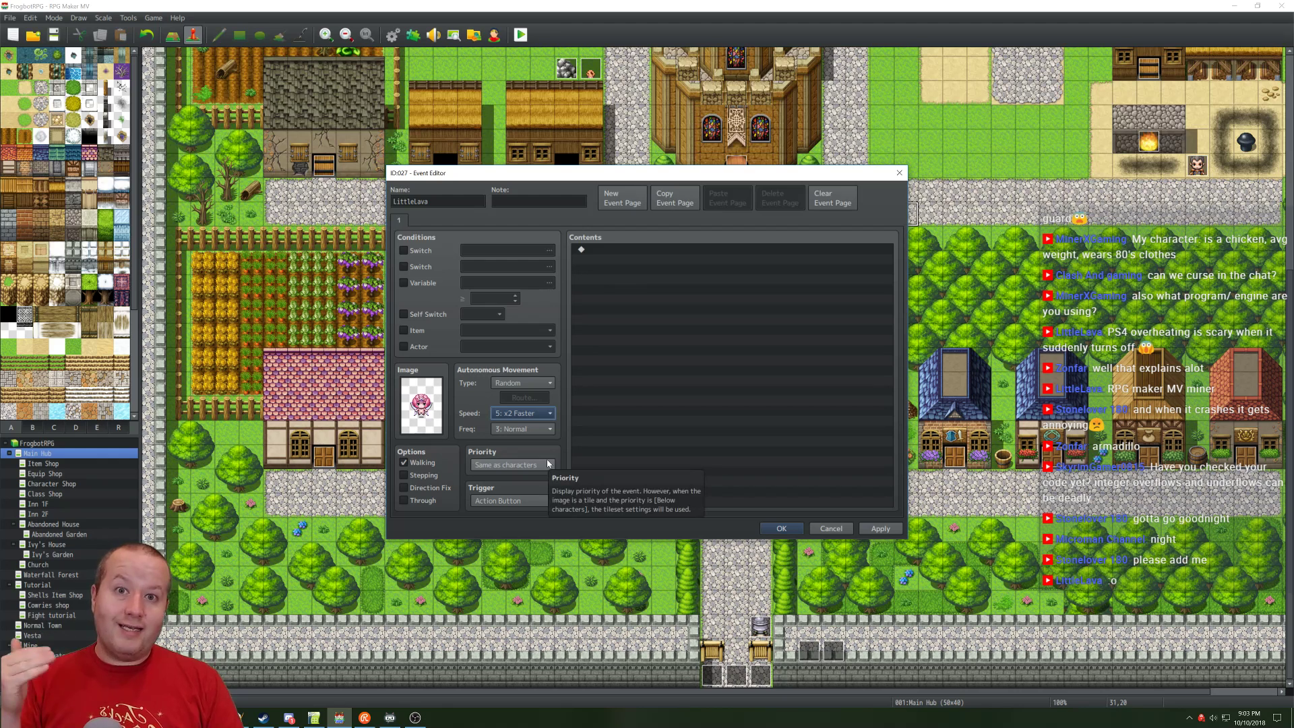
left_click(551, 465)
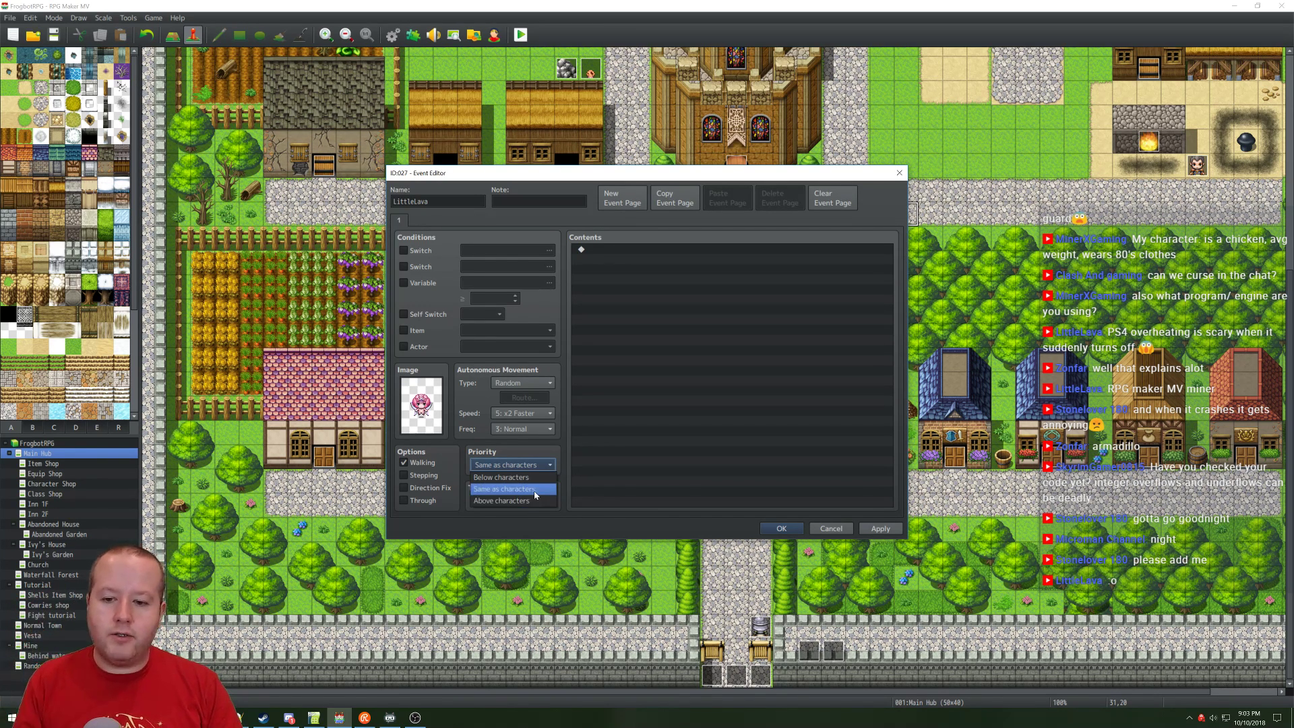
left_click(536, 491)
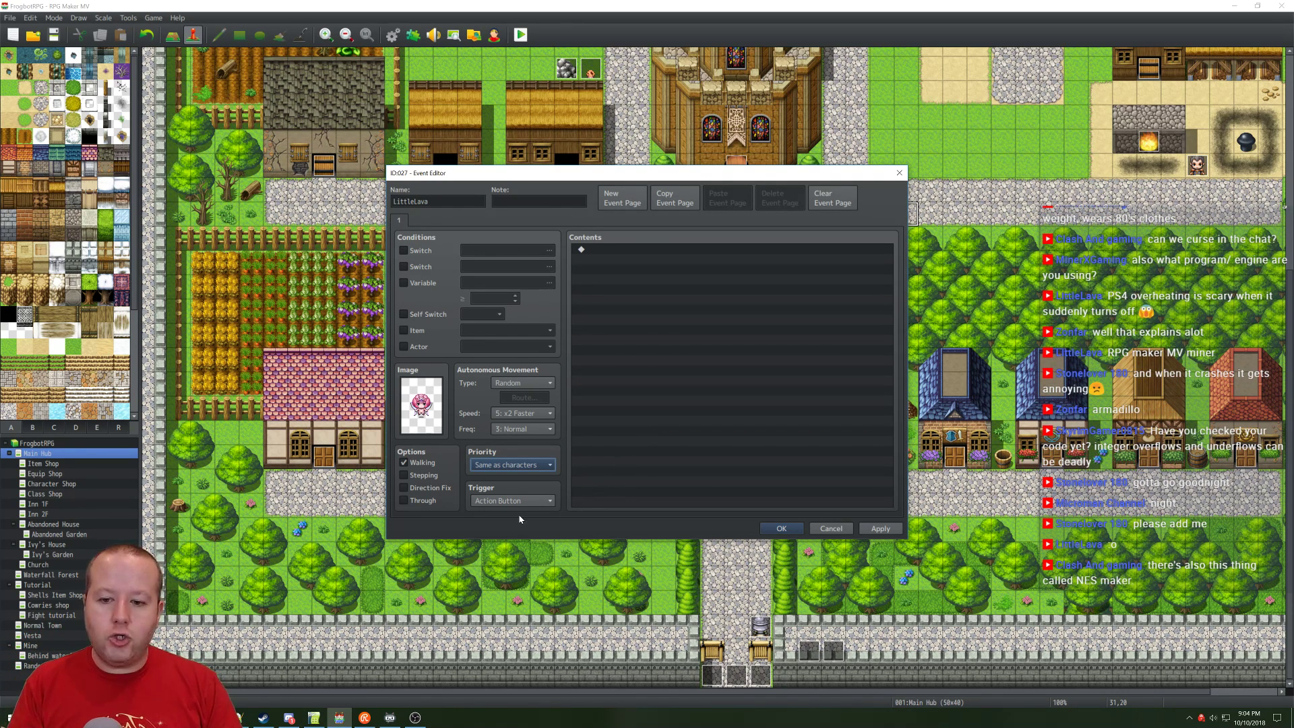
Step: Keep the event's trigger as Action Button and start a Show Text command in its contents
left_click(551, 502)
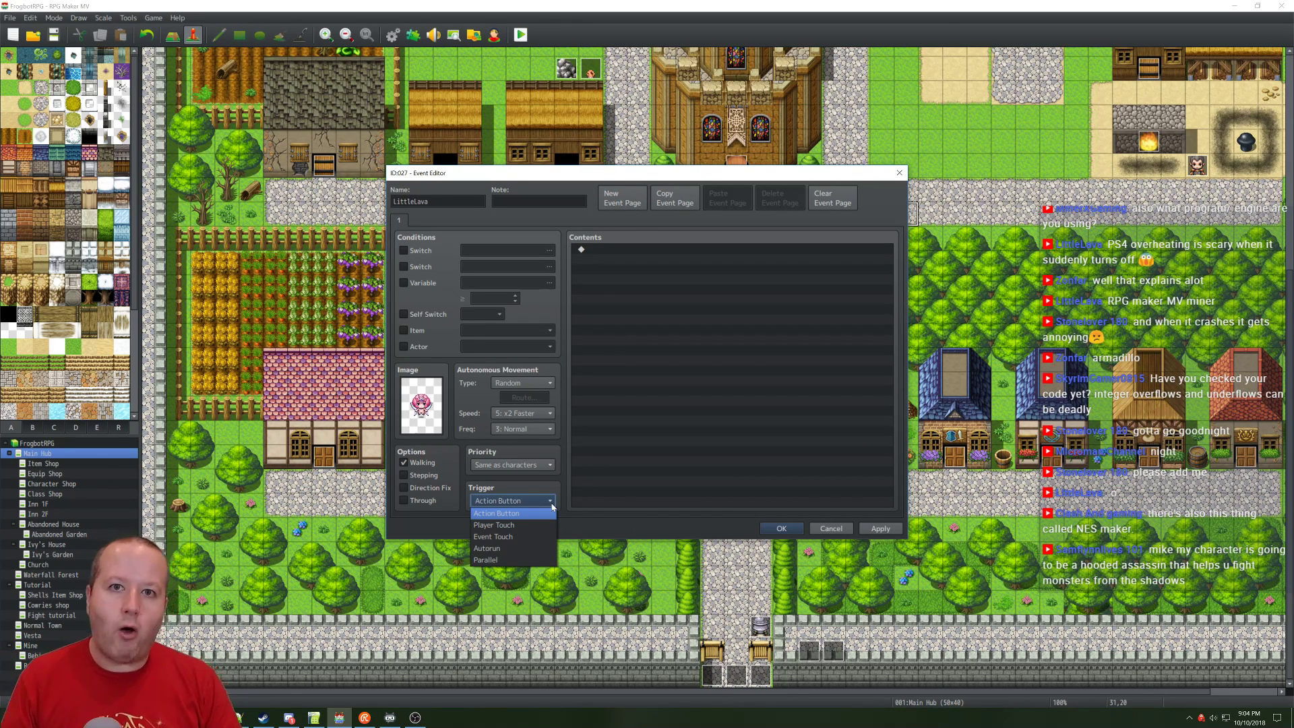
left_click(553, 506)
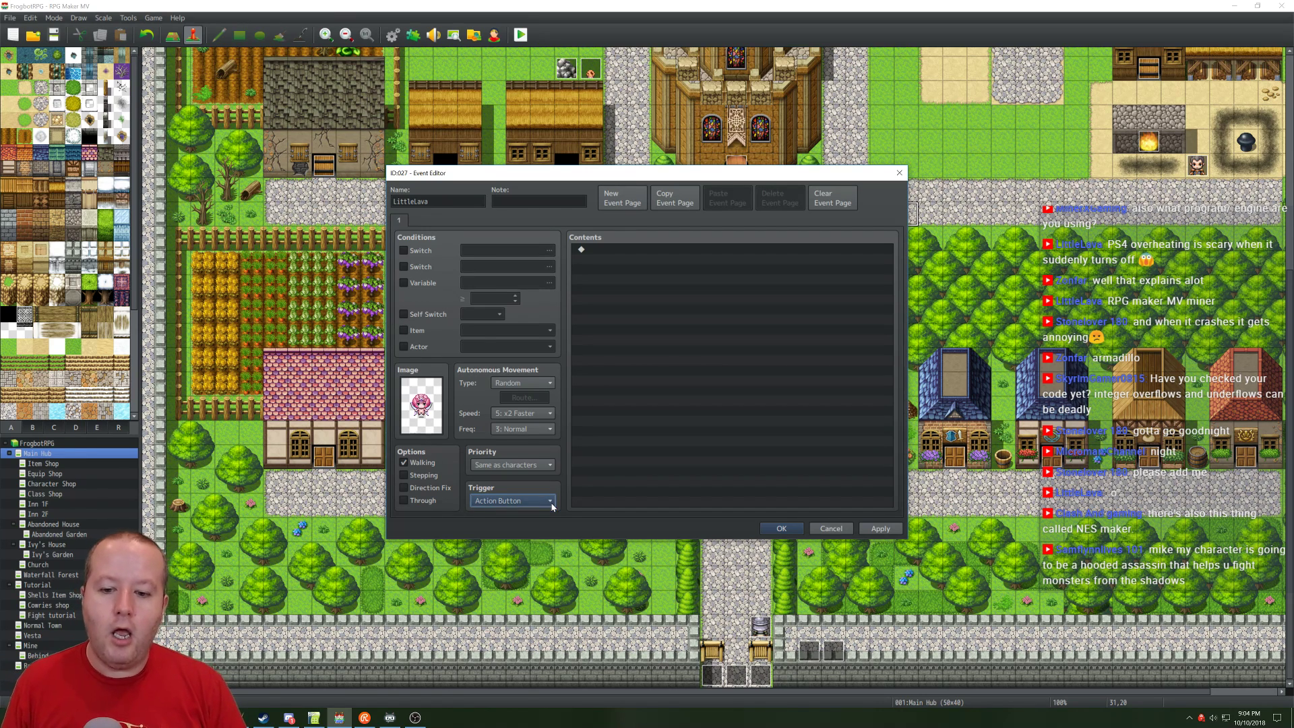
double_click(637, 252)
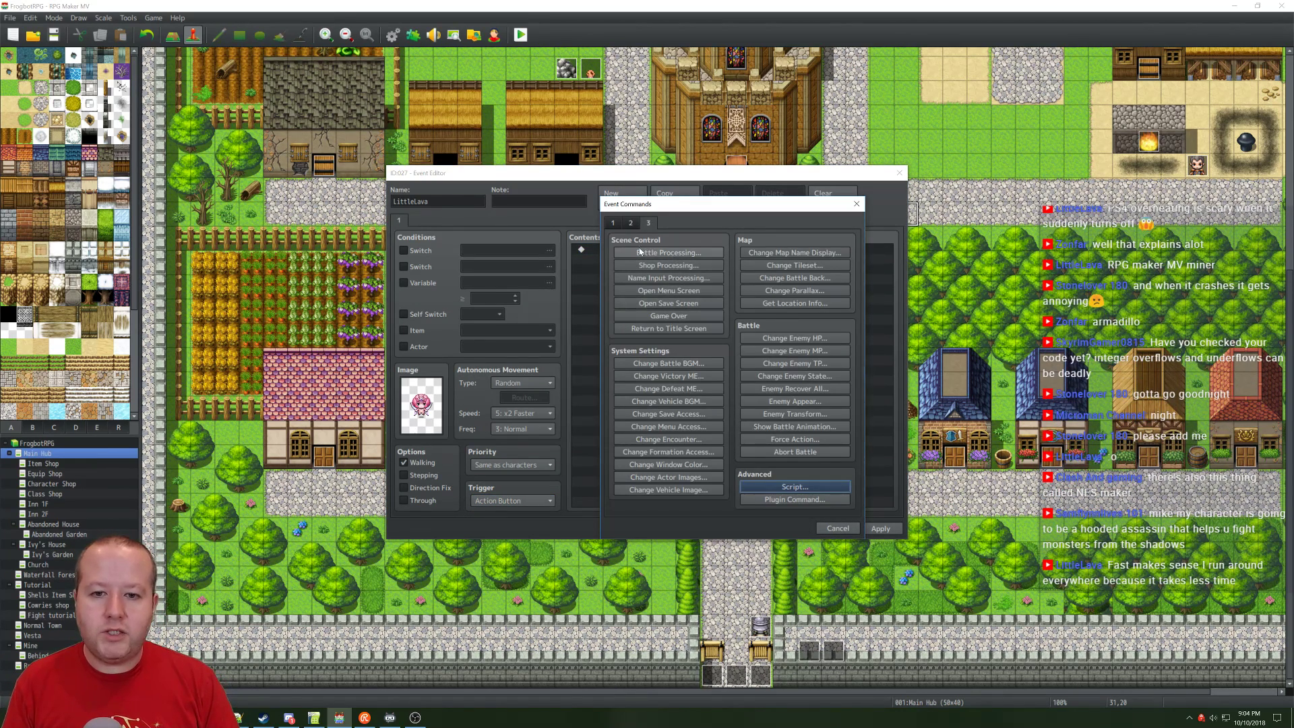
left_click(613, 223)
left_click(631, 223)
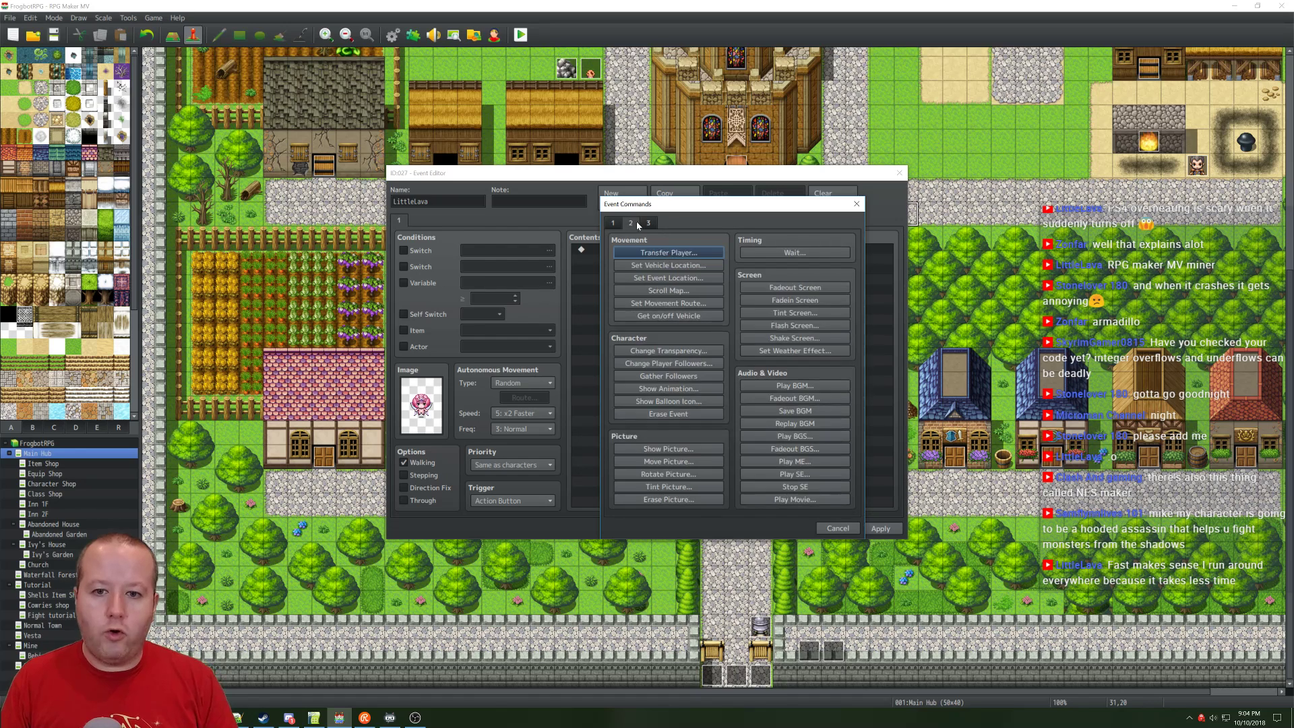
left_click(647, 223)
left_click(613, 223)
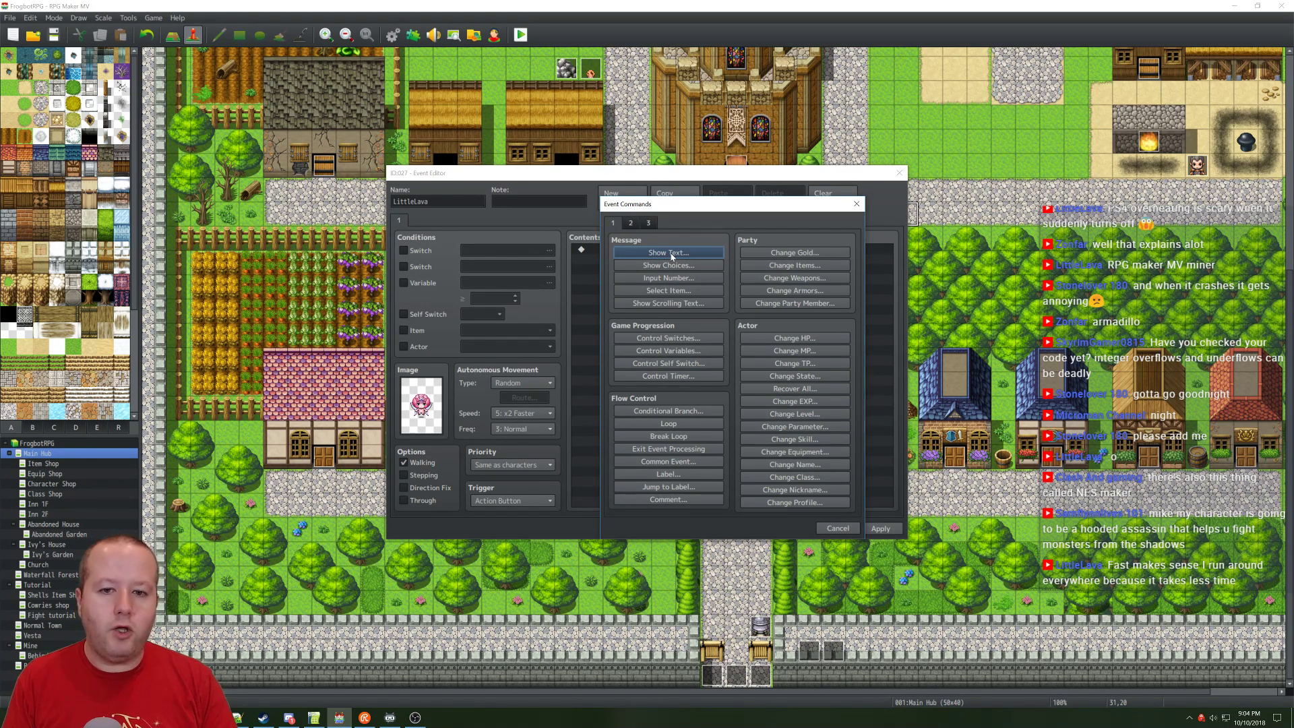
left_click(670, 253)
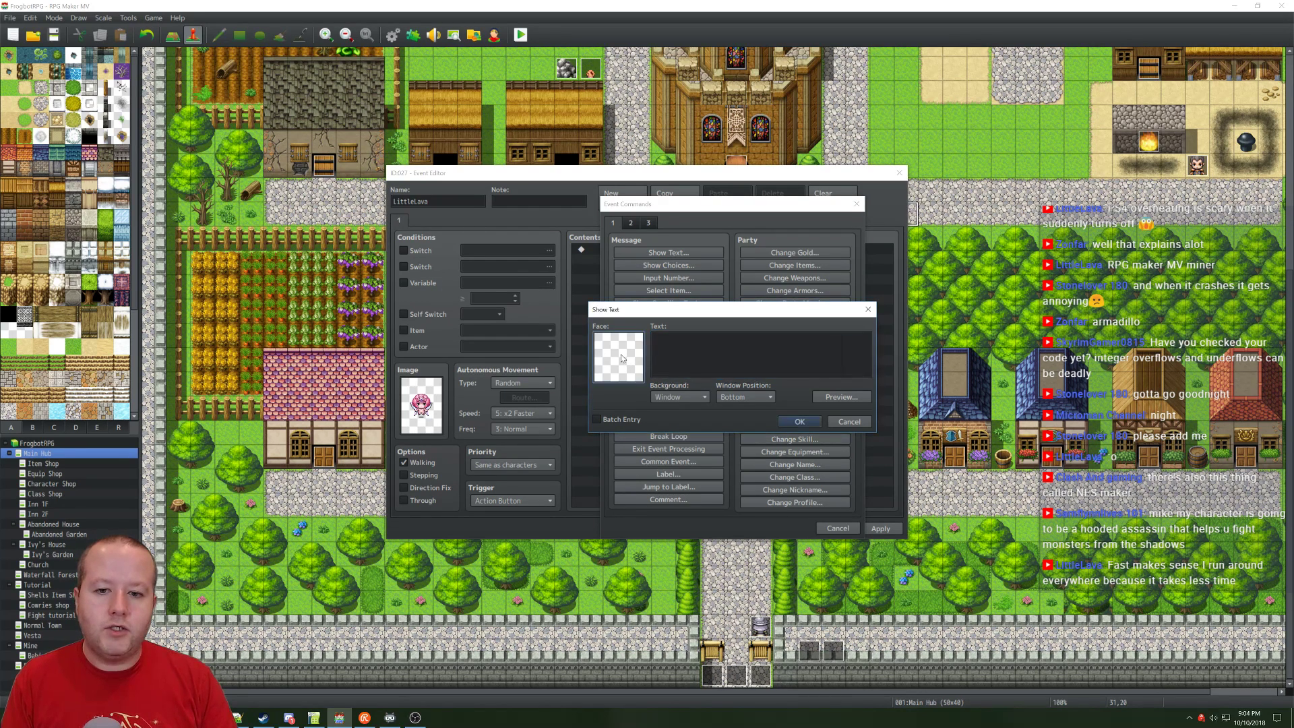
Step: Set the message's face to the pink-haired fairy portrait in the Nature face sheet
double_click(621, 359)
scroll(590, 348, "down", 2)
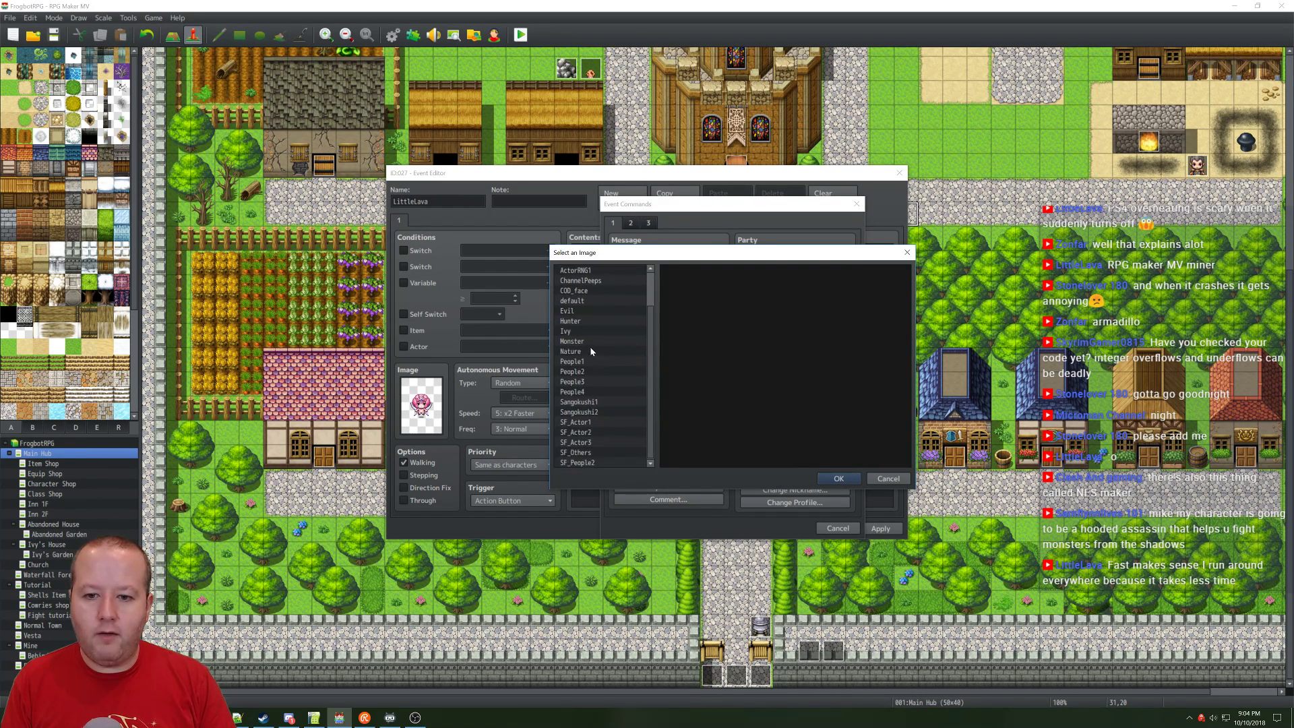
left_click(589, 344)
left_click(585, 352)
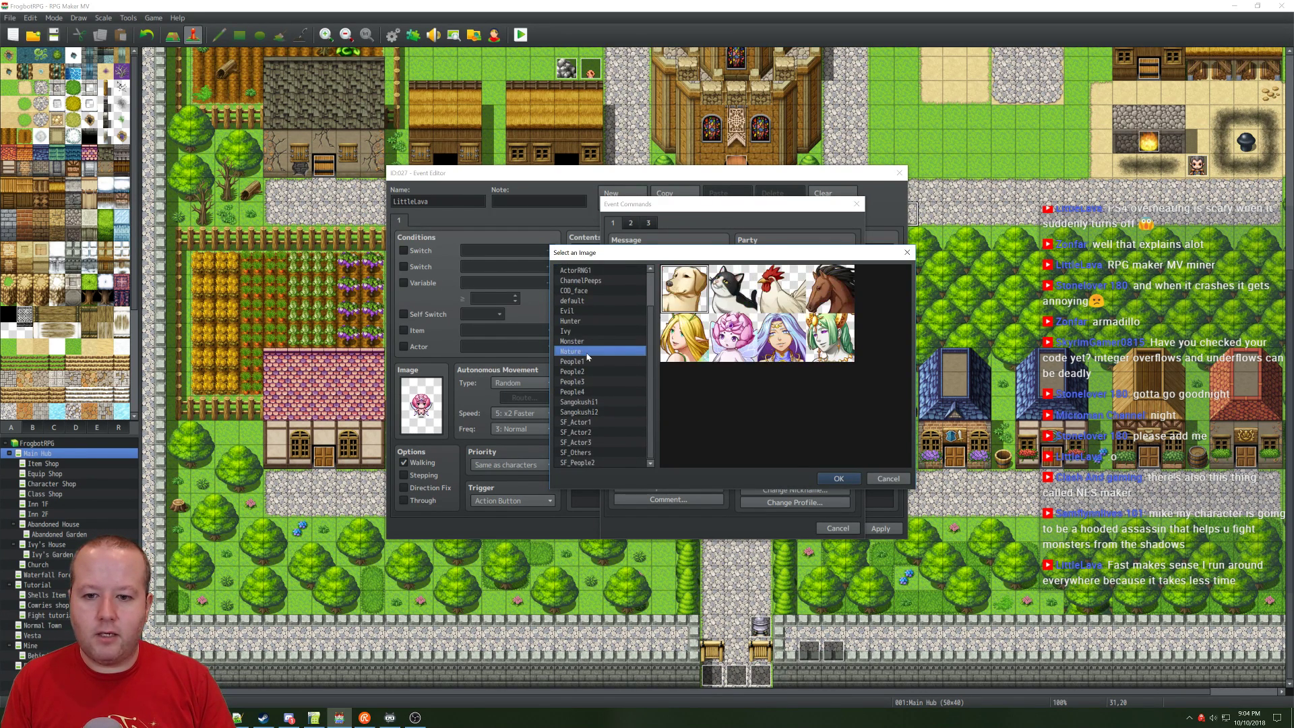
double_click(738, 340)
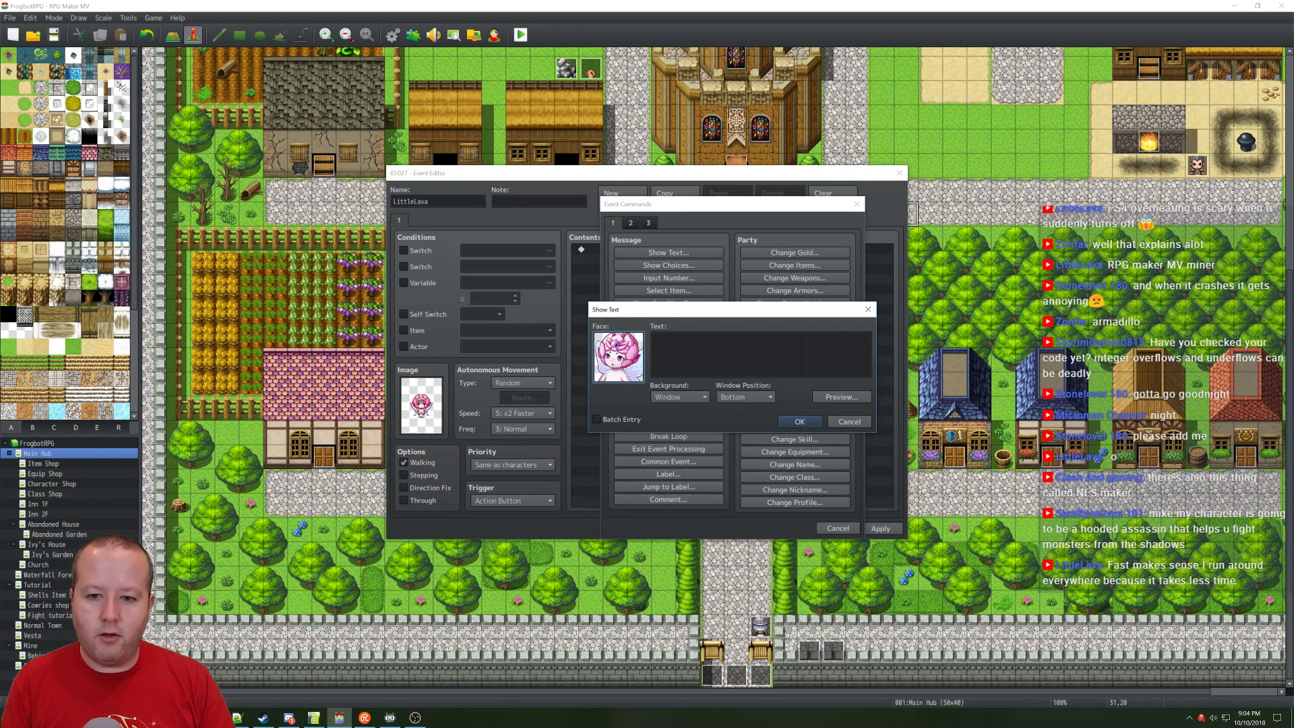
Step: Enter "Hello. I'm little." as the message text and add the message to the event
left_click(737, 340)
type("H")
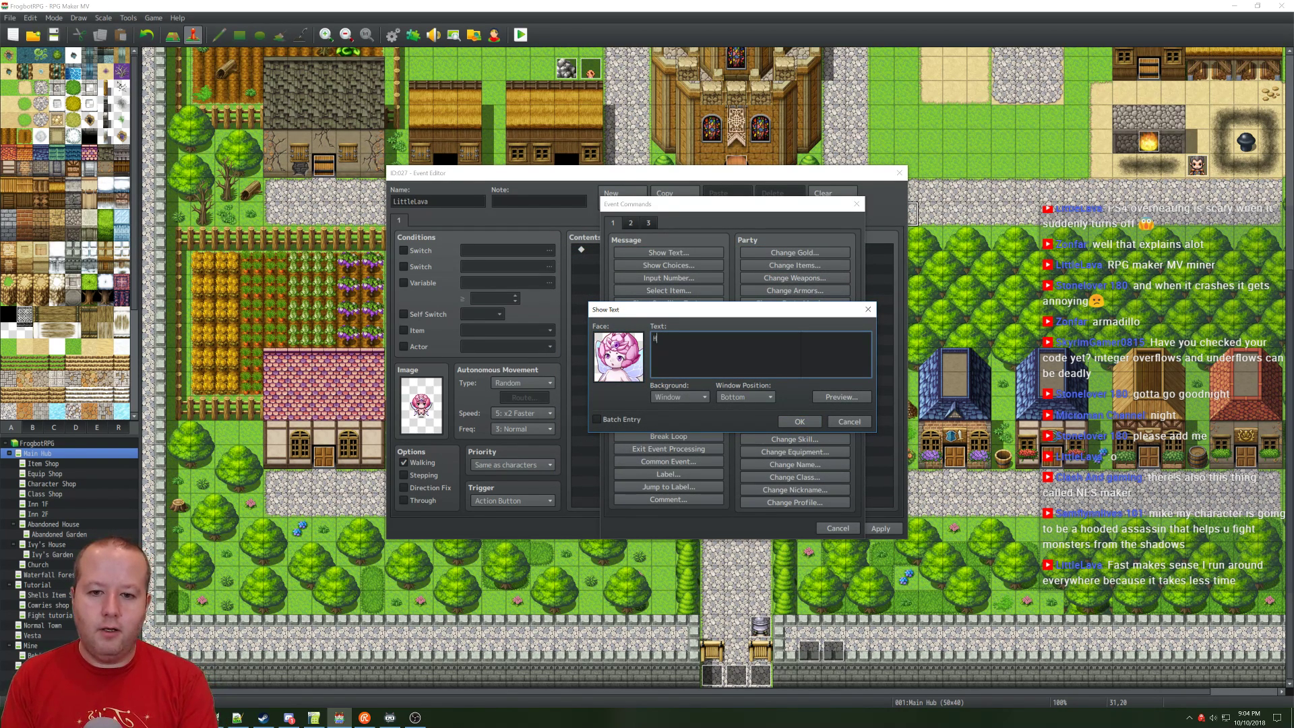
type("ello. I'm little.")
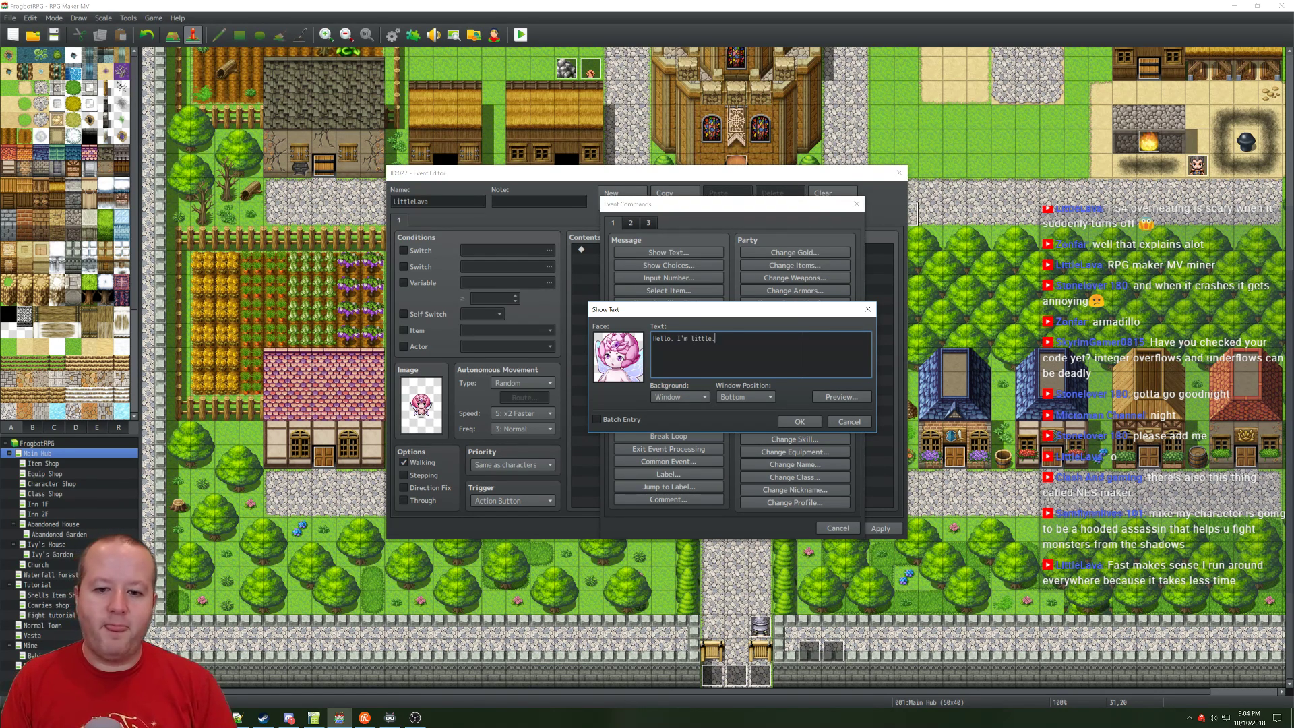
left_click(799, 422)
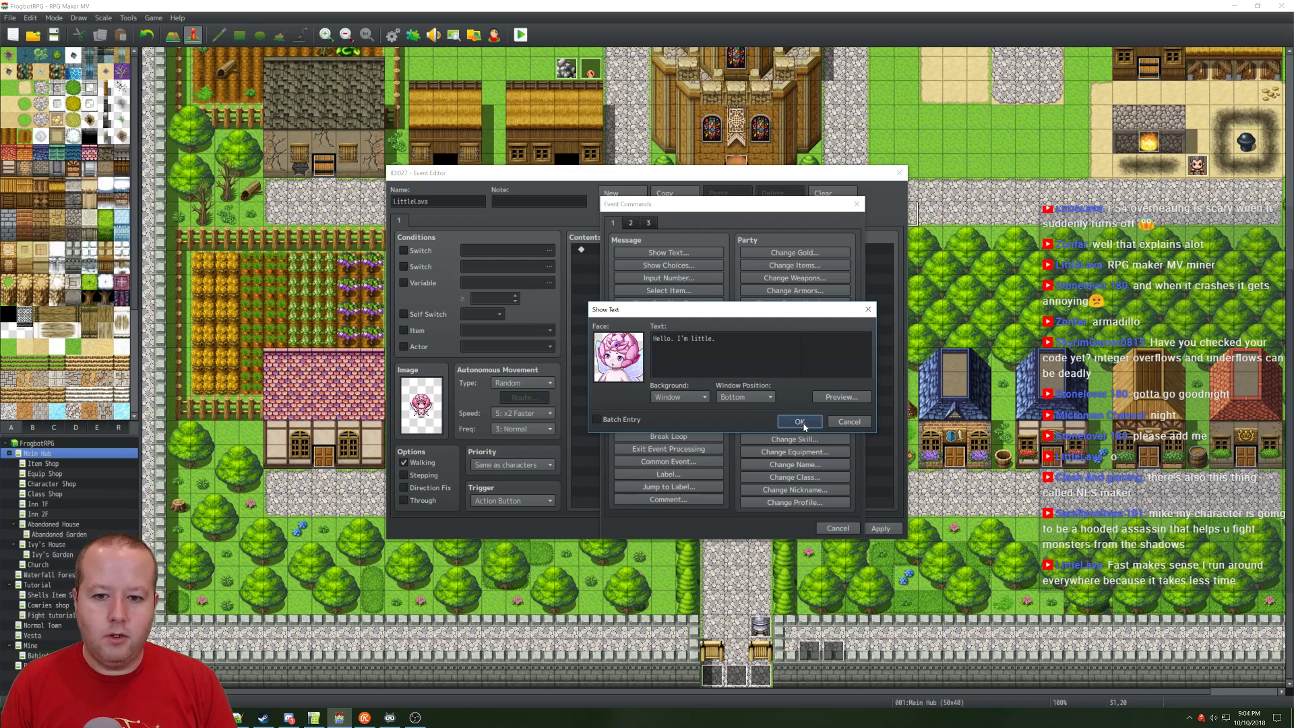
Step: Add a second line to the message with the \n<> name tag containing the viewer's chat name, and save the event
left_click(626, 253)
right_click(641, 250)
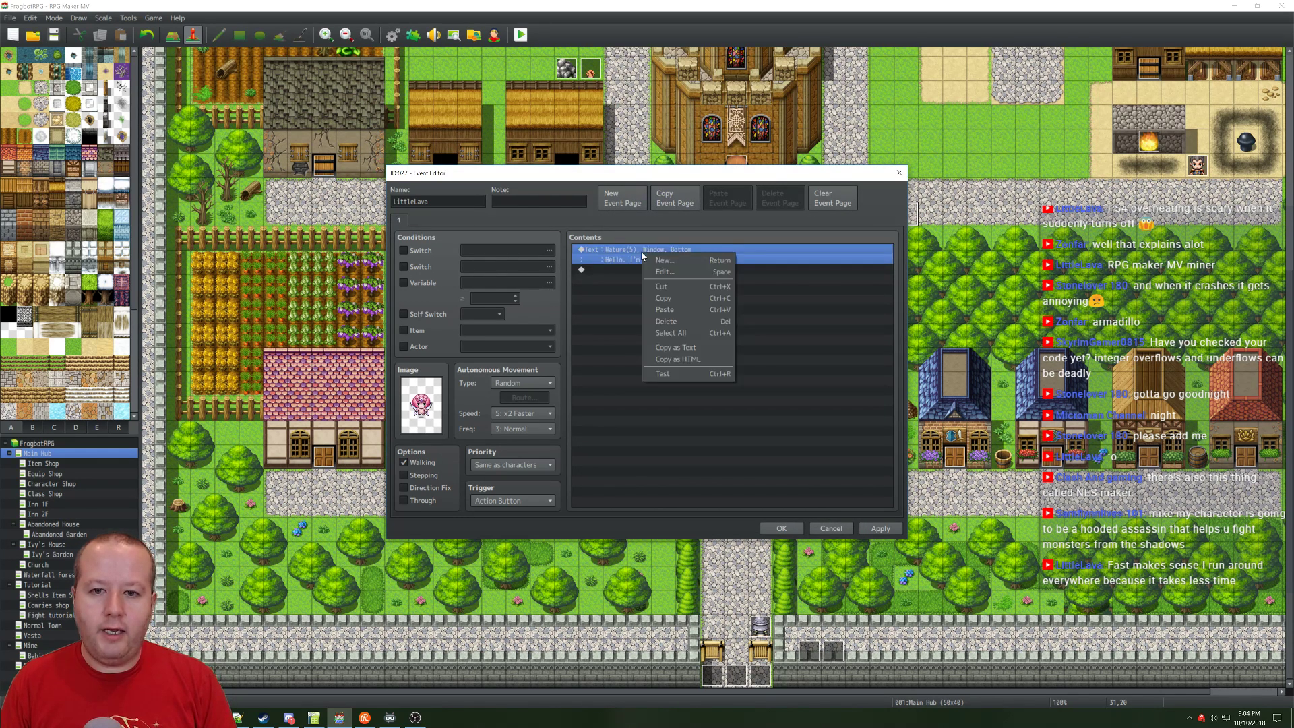
left_click(674, 258)
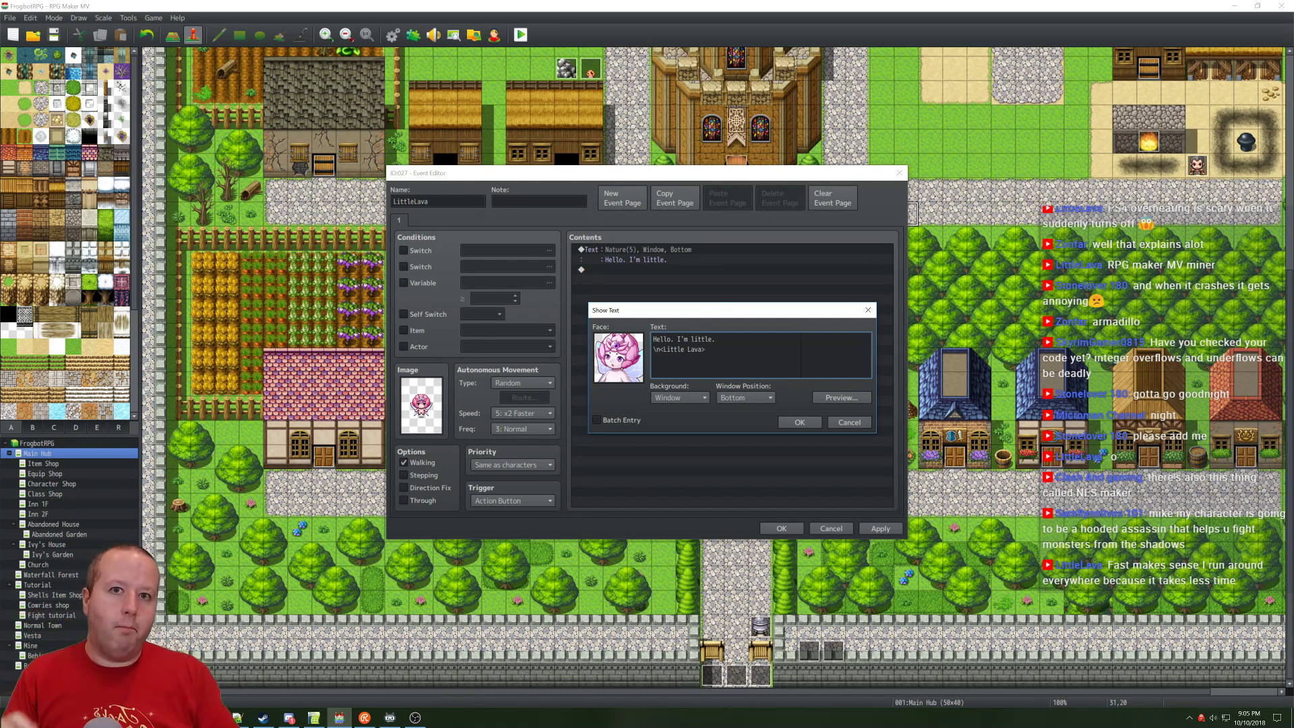
left_click(802, 423)
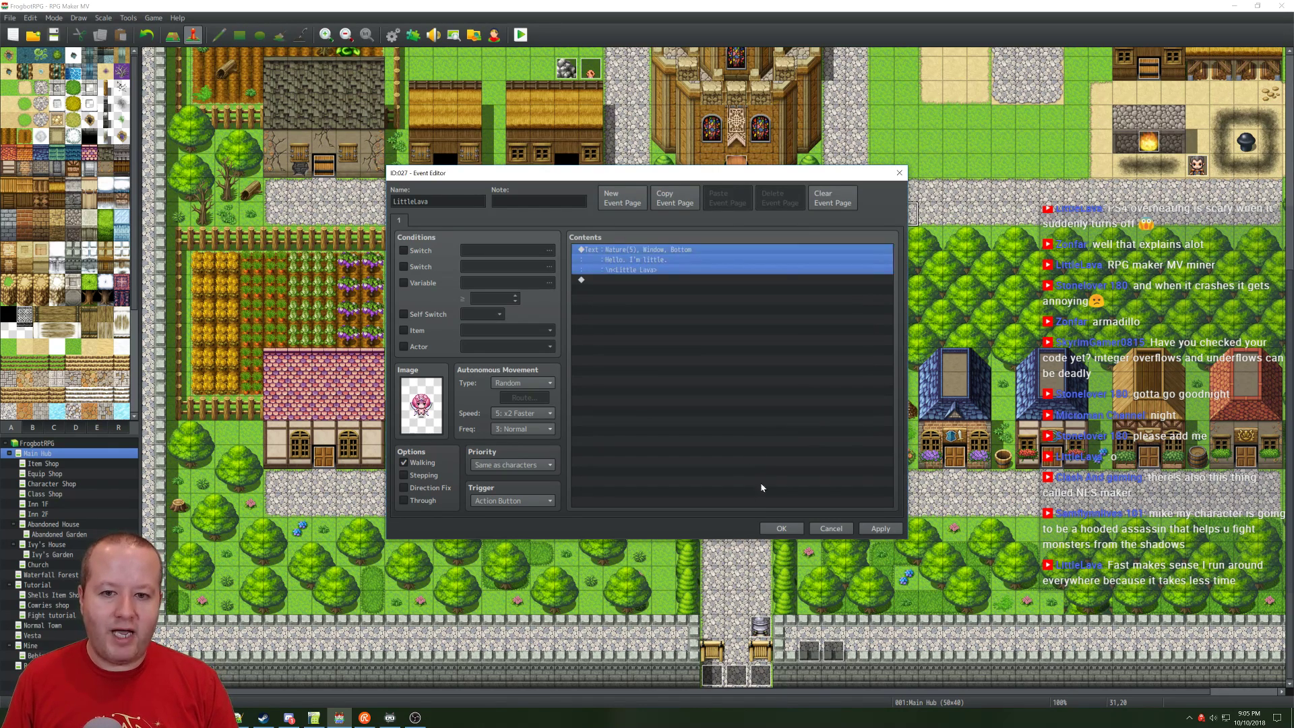
left_click(881, 528)
left_click(782, 528)
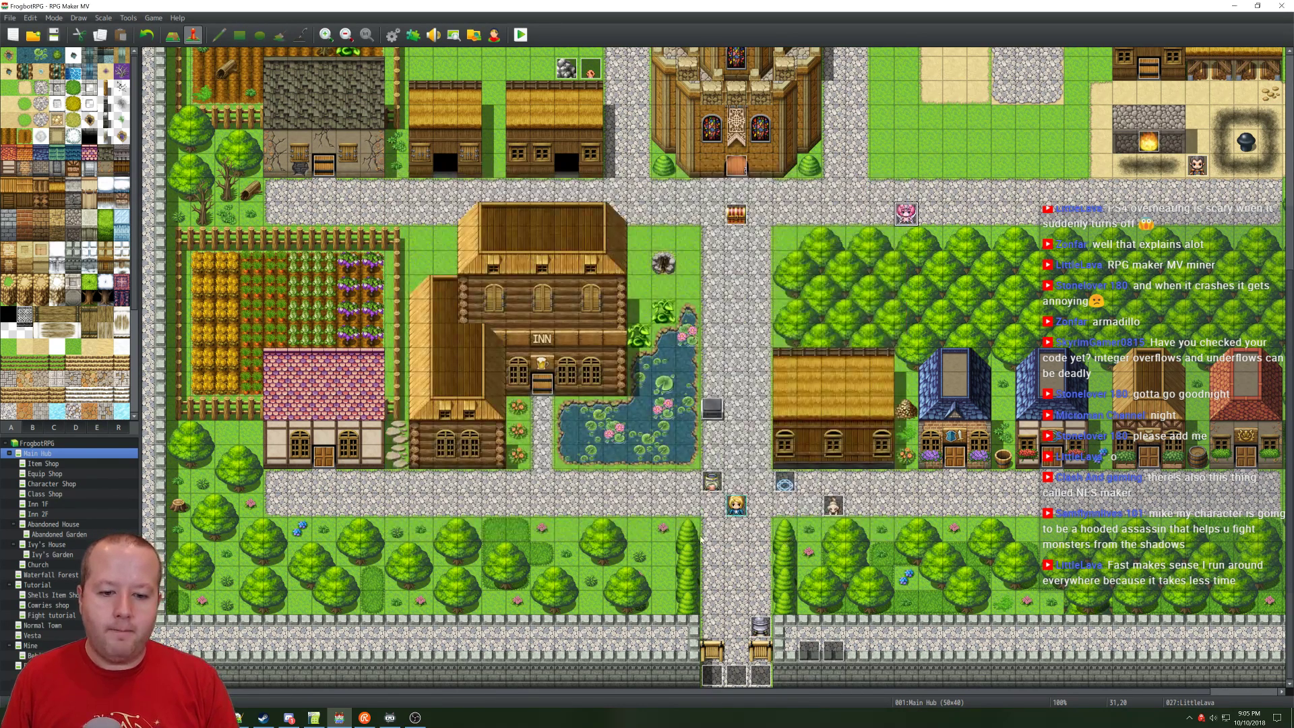
Step: Save the project changes and start a new game in a playtest
left_click(520, 35)
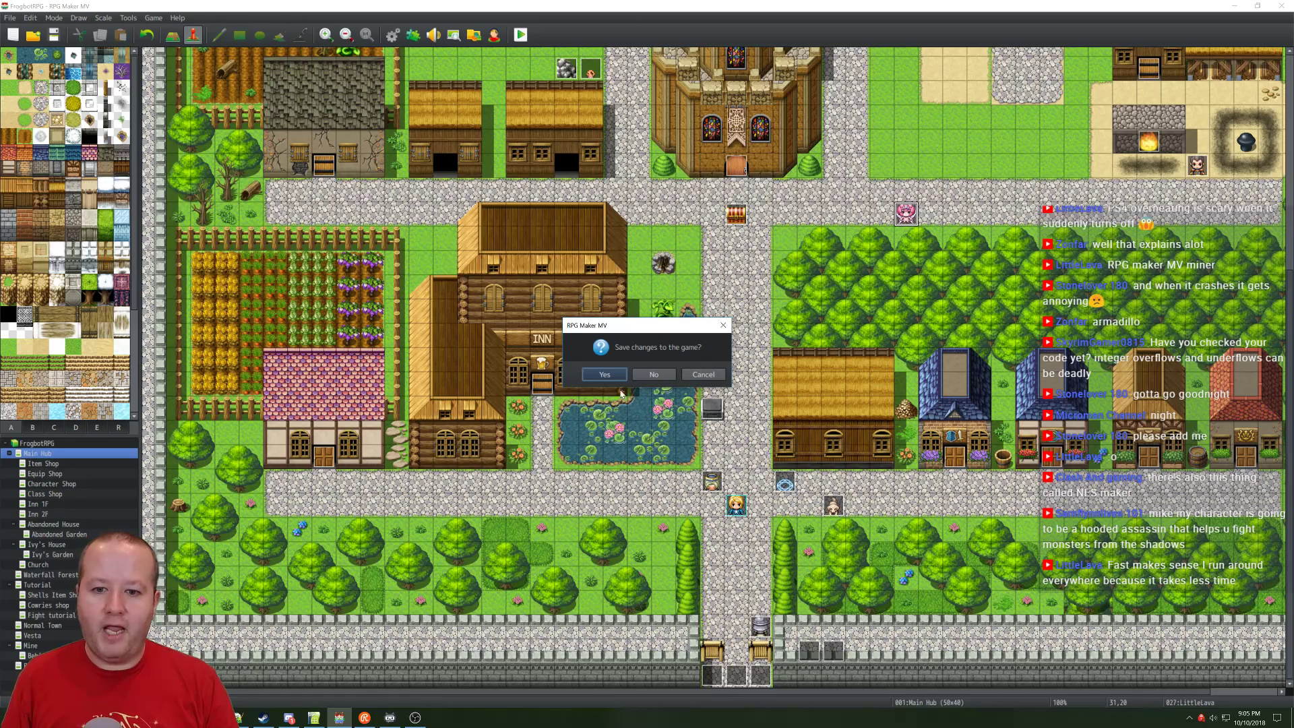
left_click(616, 375)
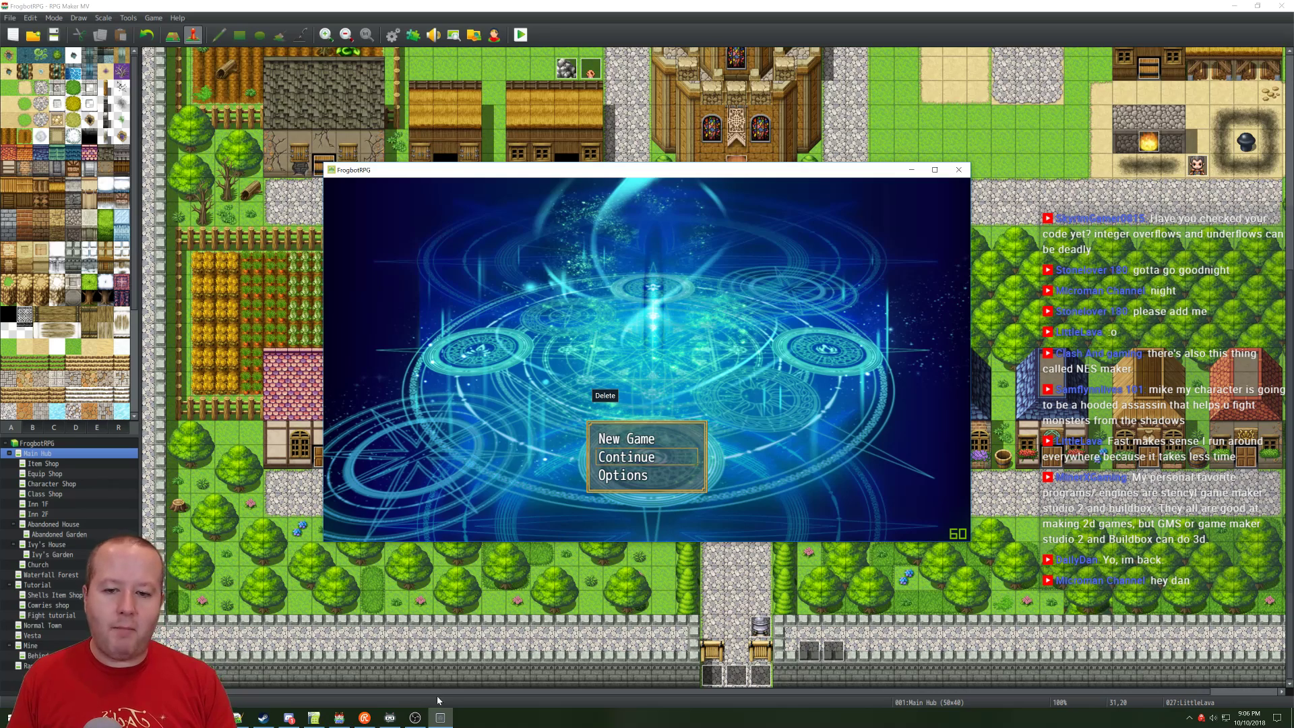
left_click(389, 720)
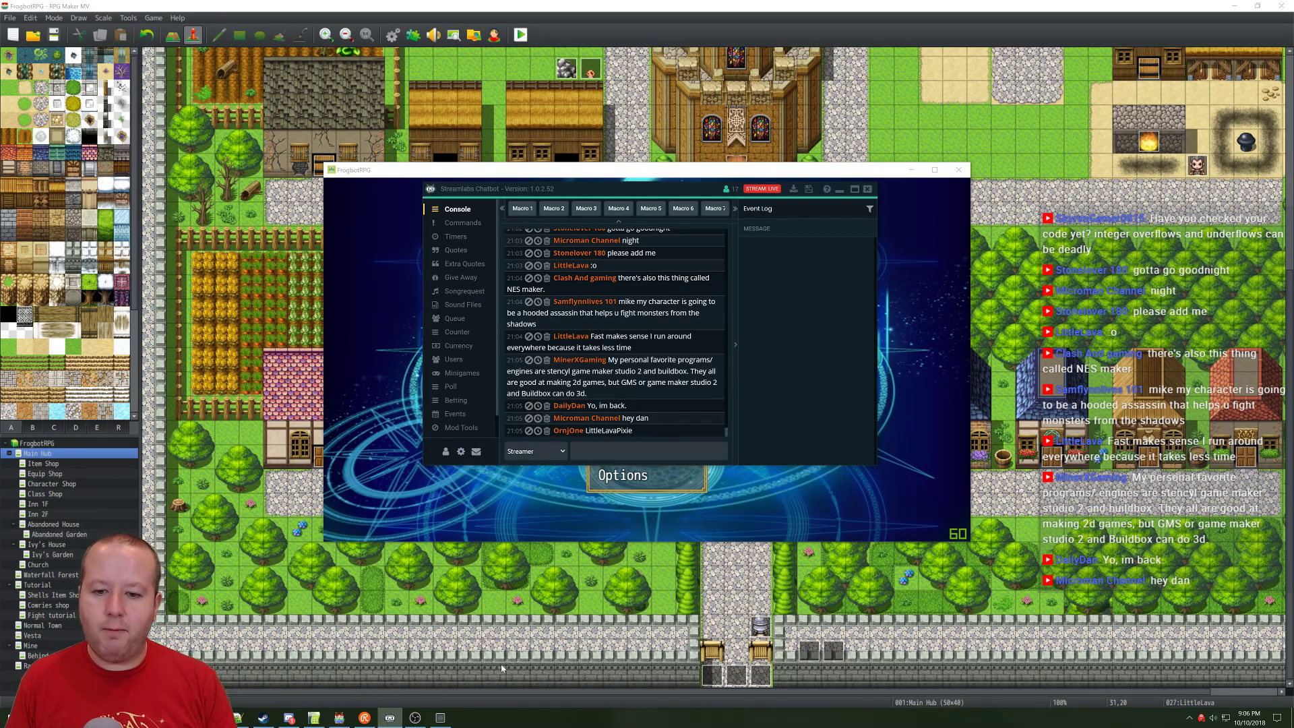
left_click(389, 718)
left_click(649, 439)
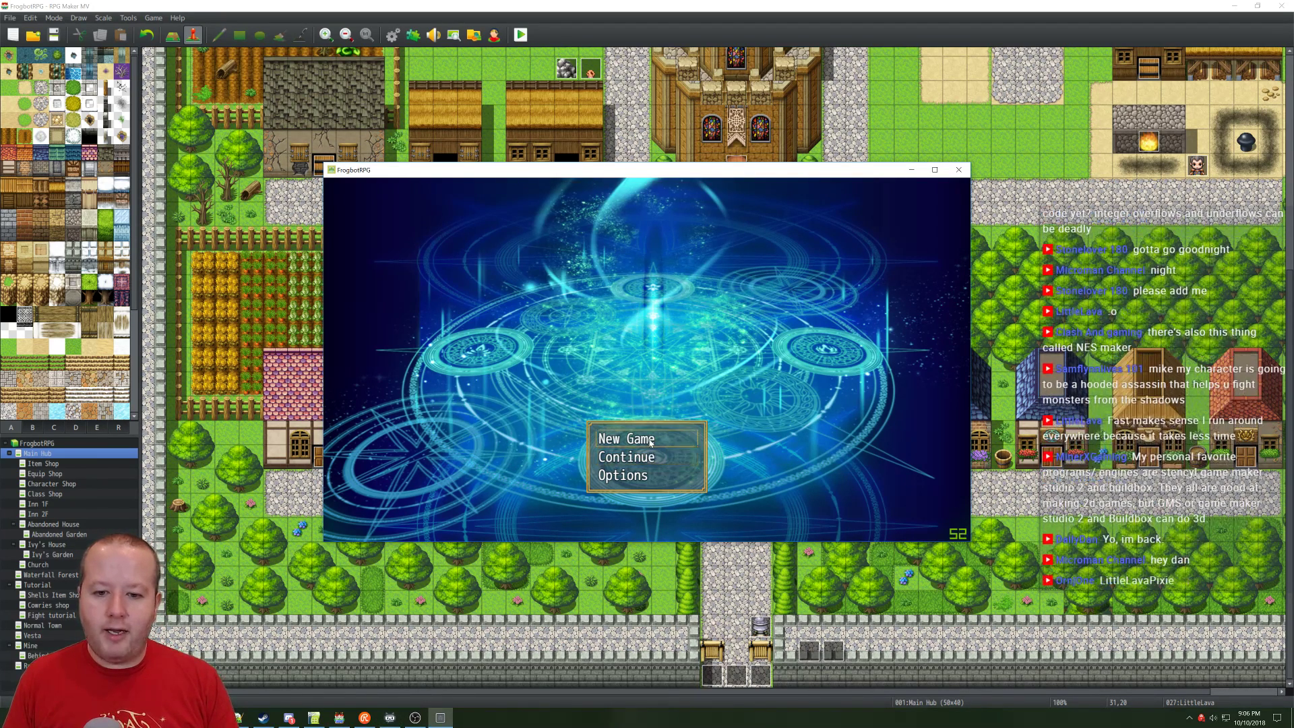
left_click(648, 440)
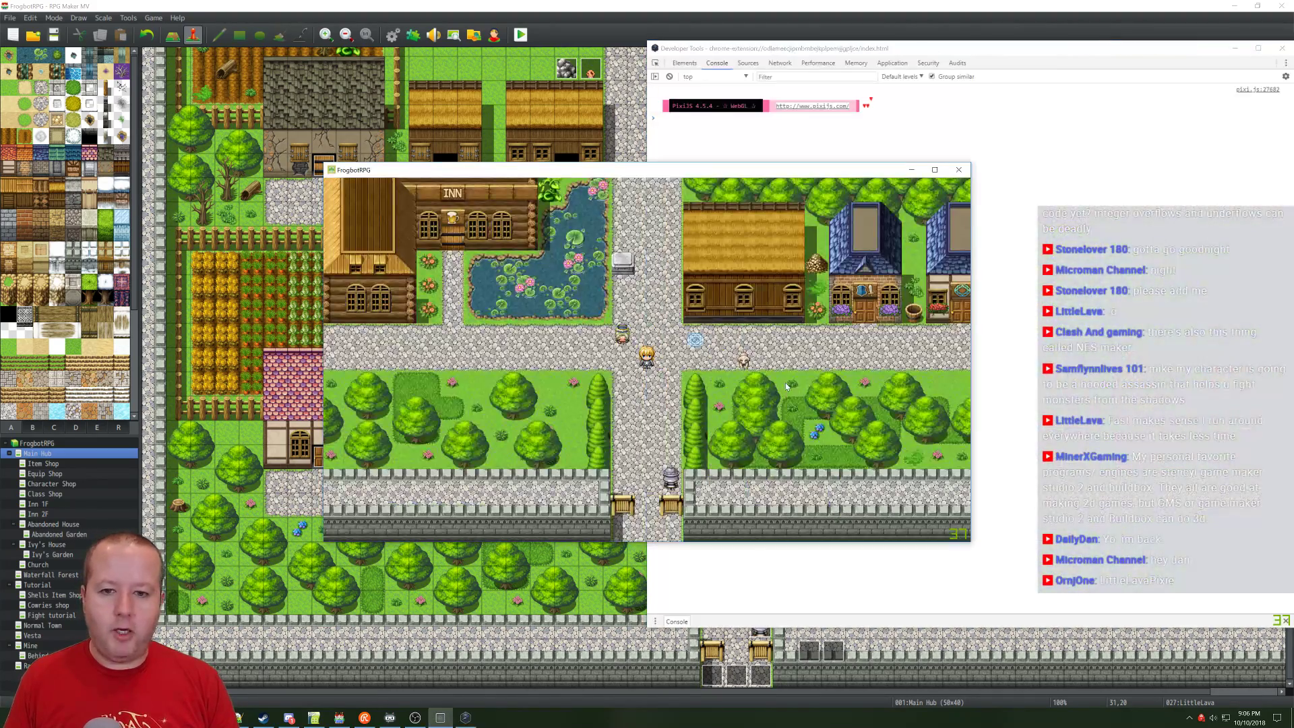
Step: Walk the player to the fairy NPC by the tree grove, talk to it to check its message, and end the playtest
left_click_drag(706, 294, 675, 238)
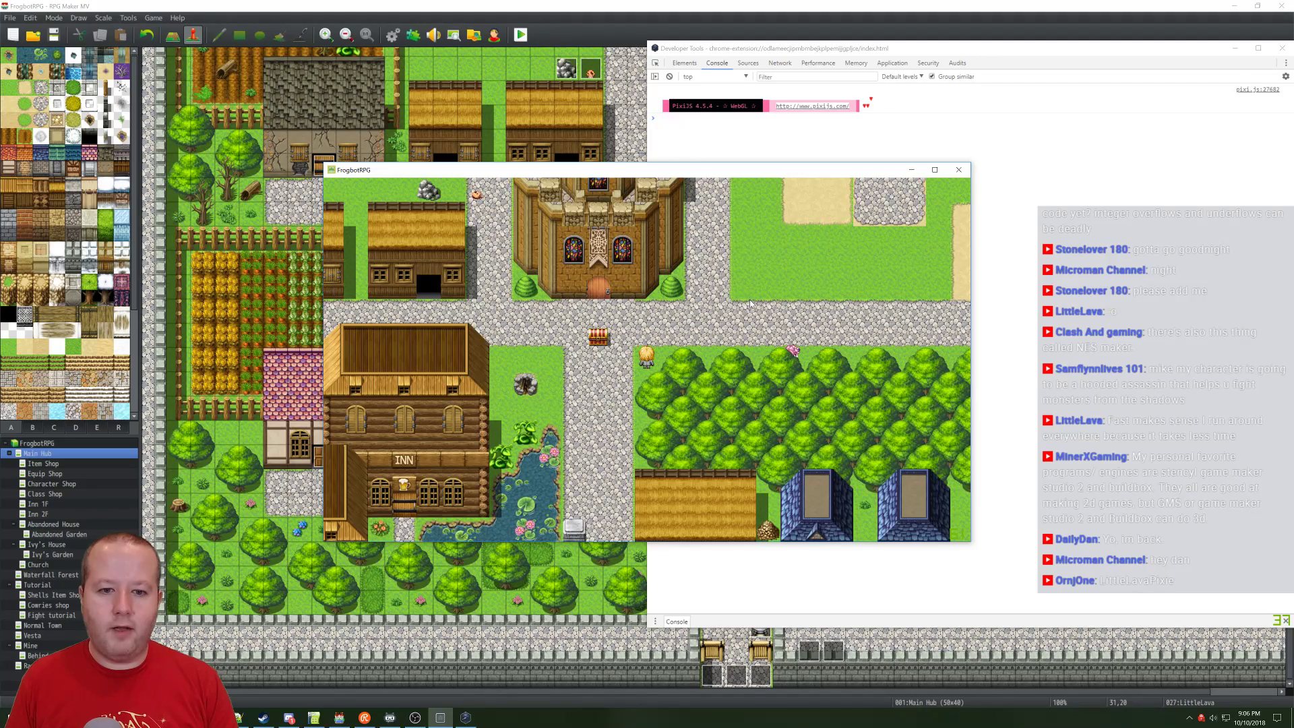
left_click(751, 304)
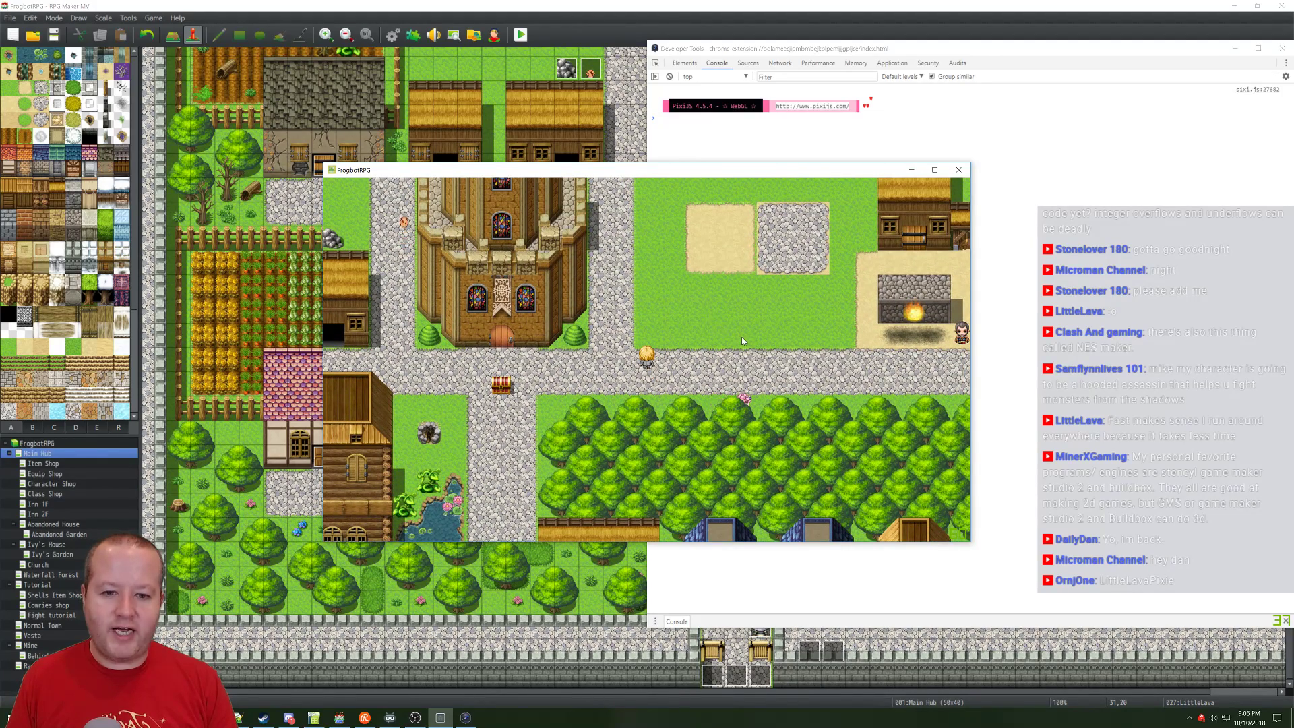
left_click(754, 404)
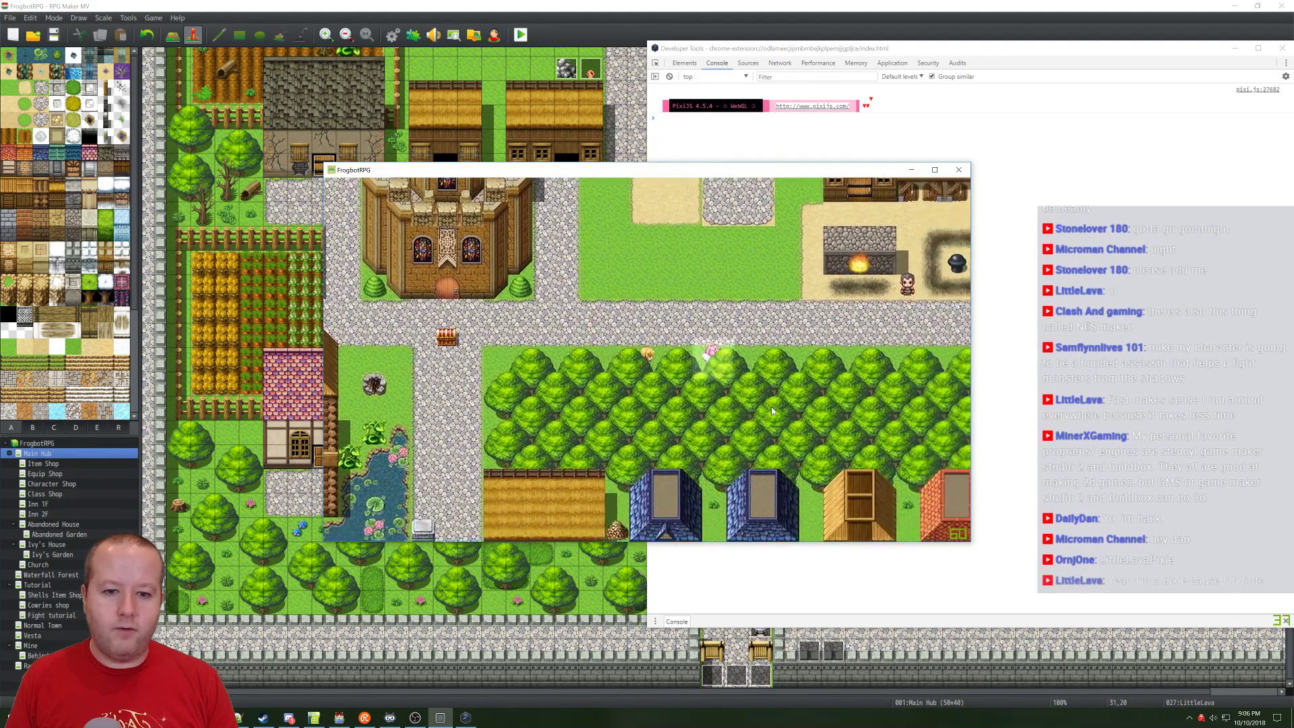
left_click(671, 352)
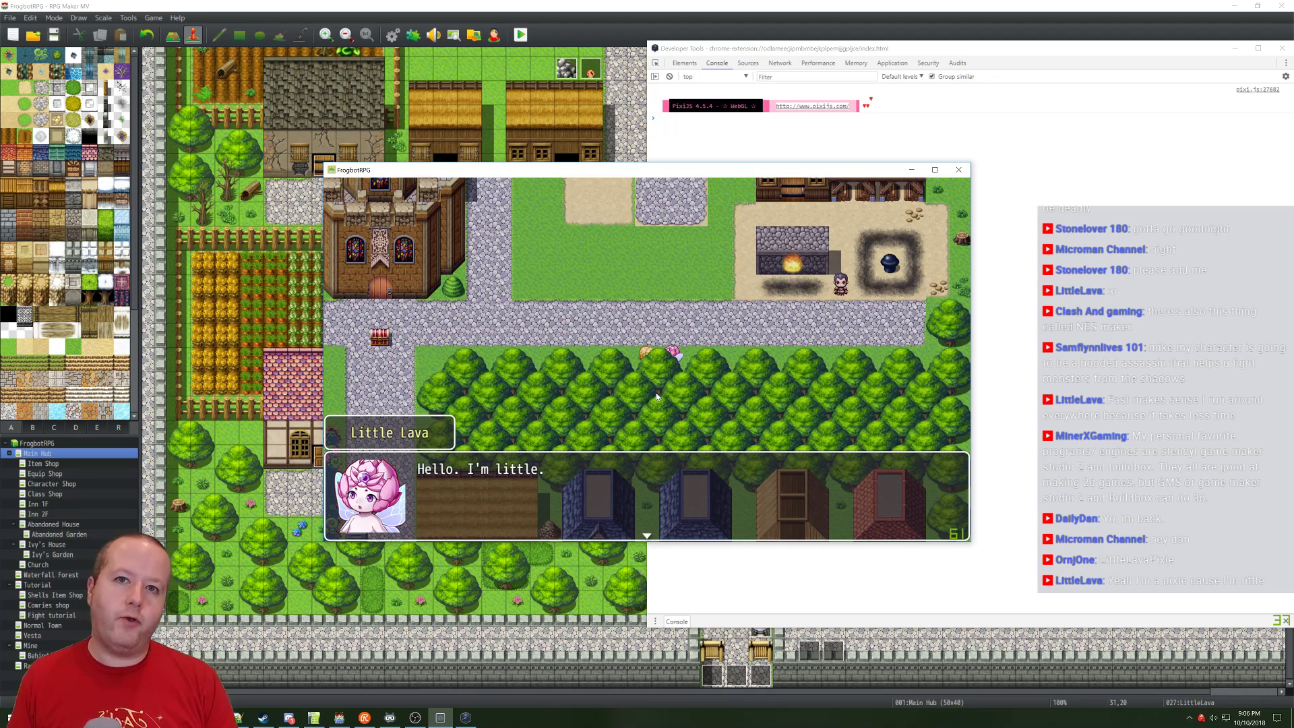
left_click(678, 399)
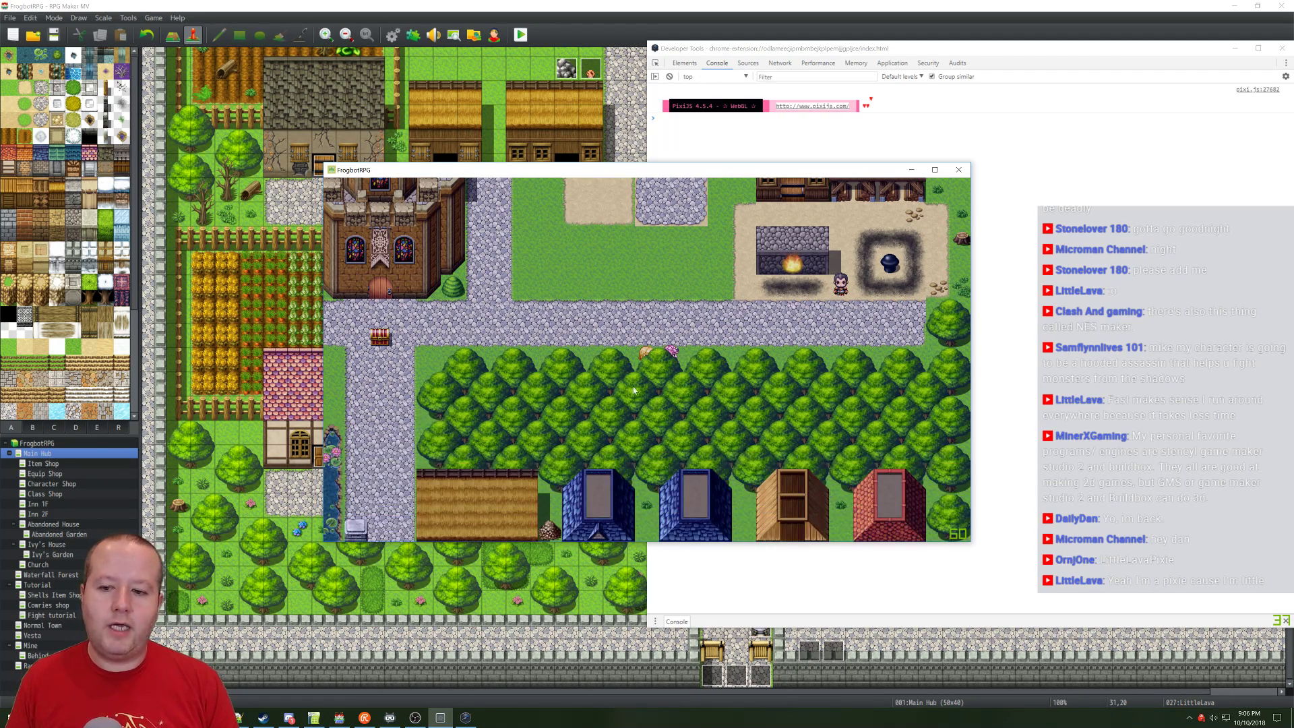
left_click(716, 361)
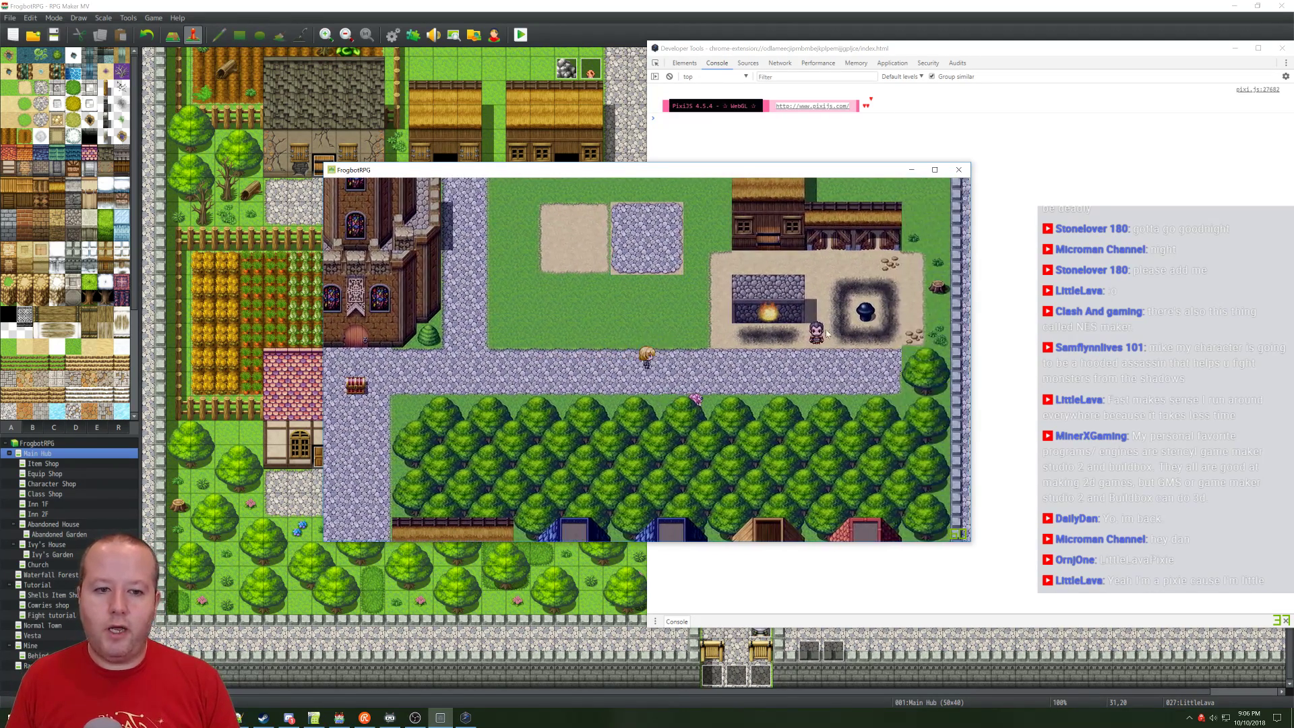
left_click(958, 170)
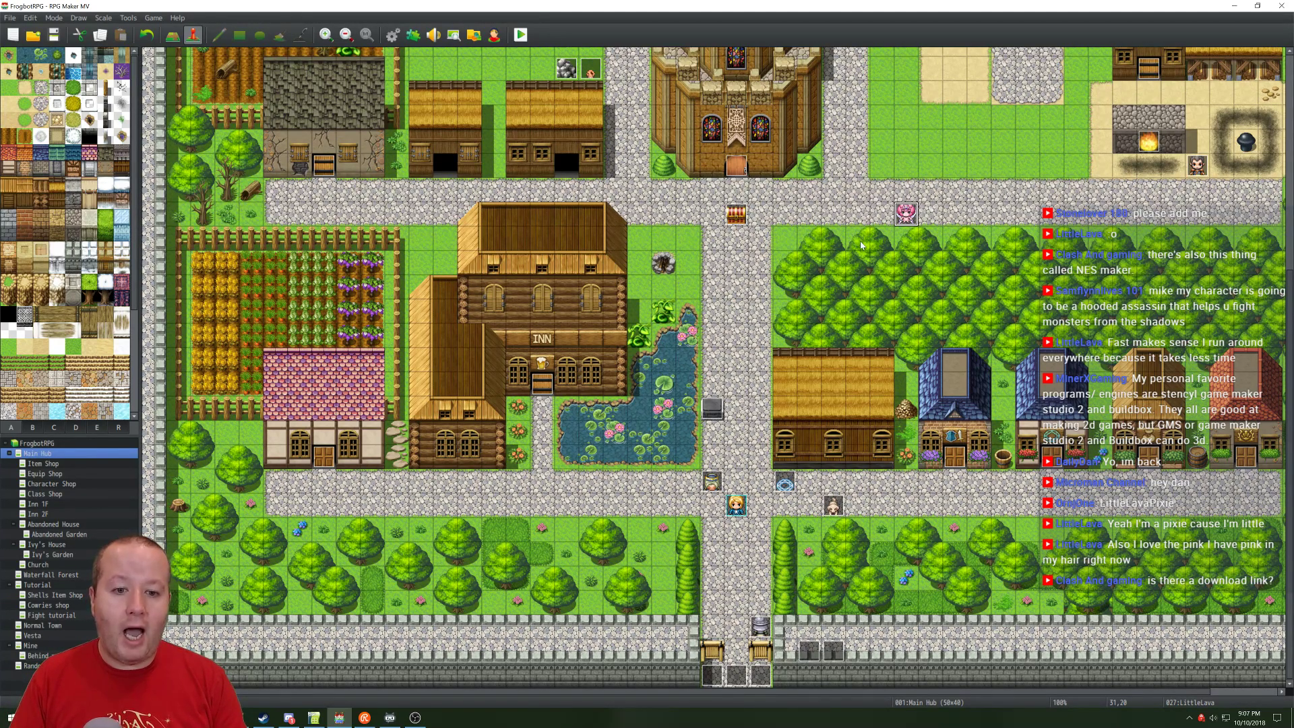
scroll(856, 256, "up", 5)
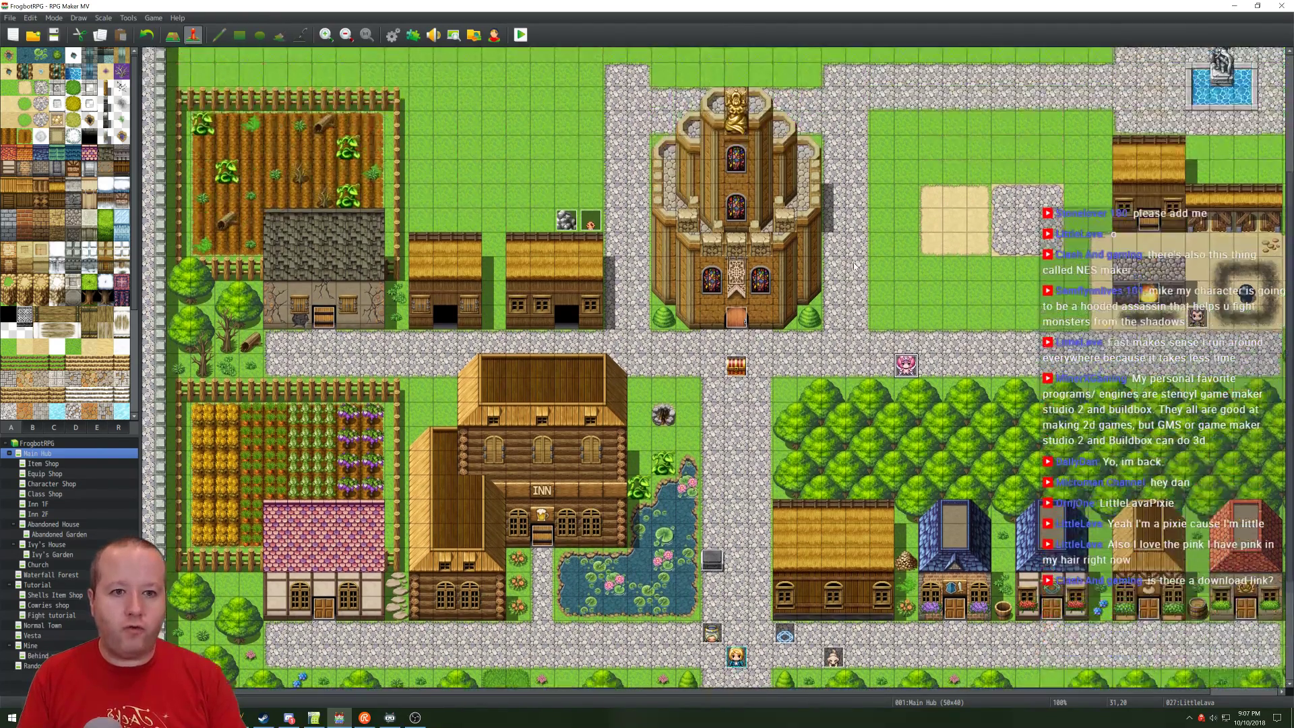
scroll(876, 253, "up", 5)
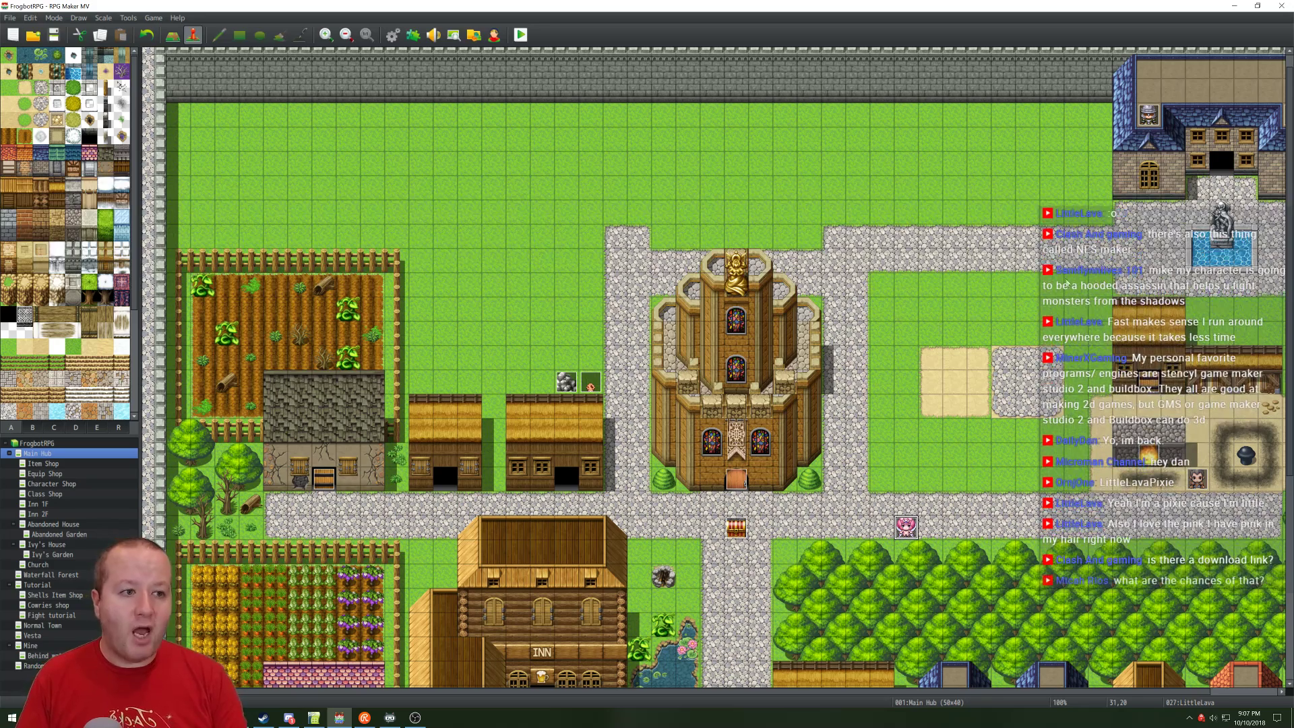
left_click(1218, 168)
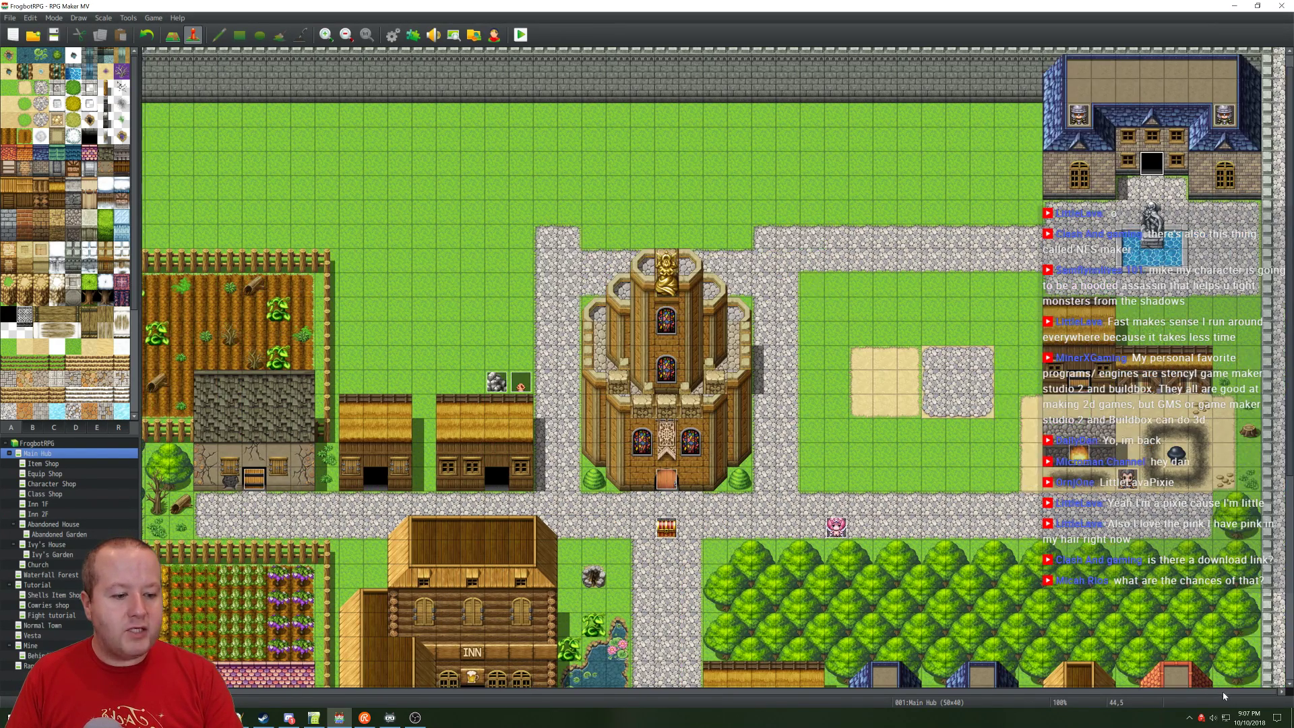
left_click(1220, 693)
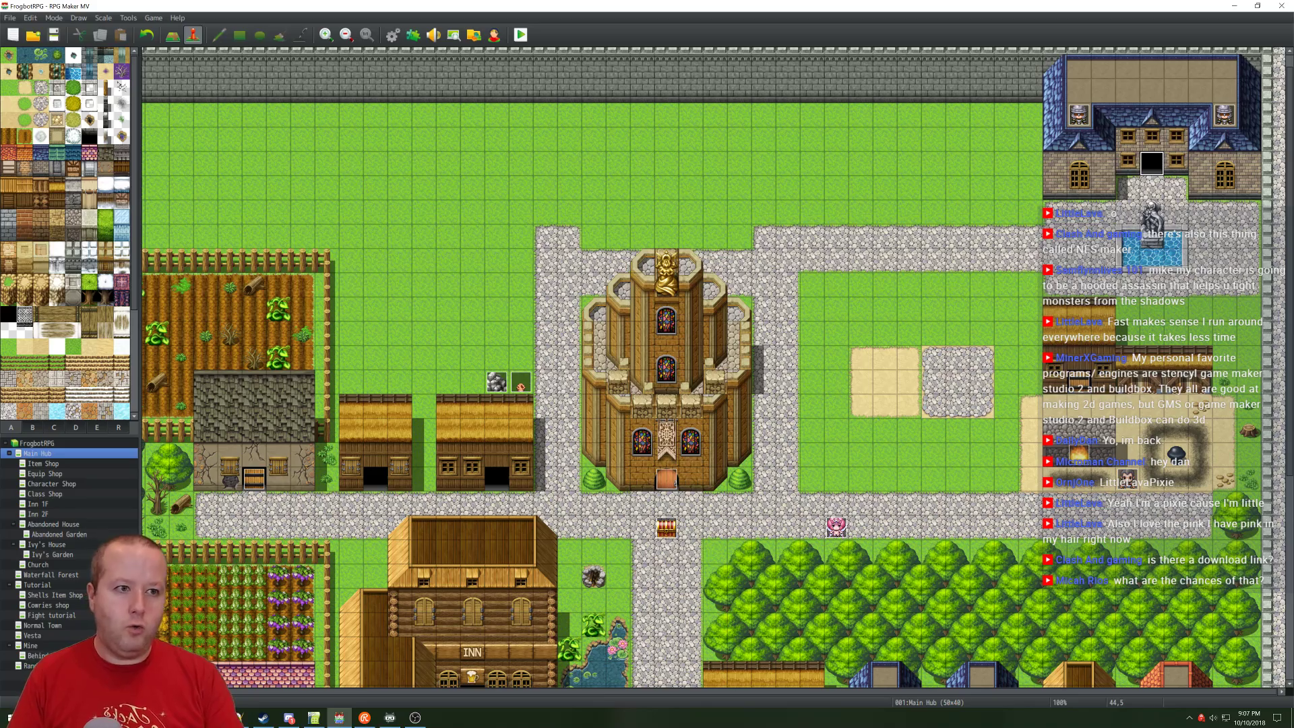
Step: Switch to Chrome, start the bookmarked YouTube music track in a new tab, and return to RPG Maker MV
mouse_move(139, 717)
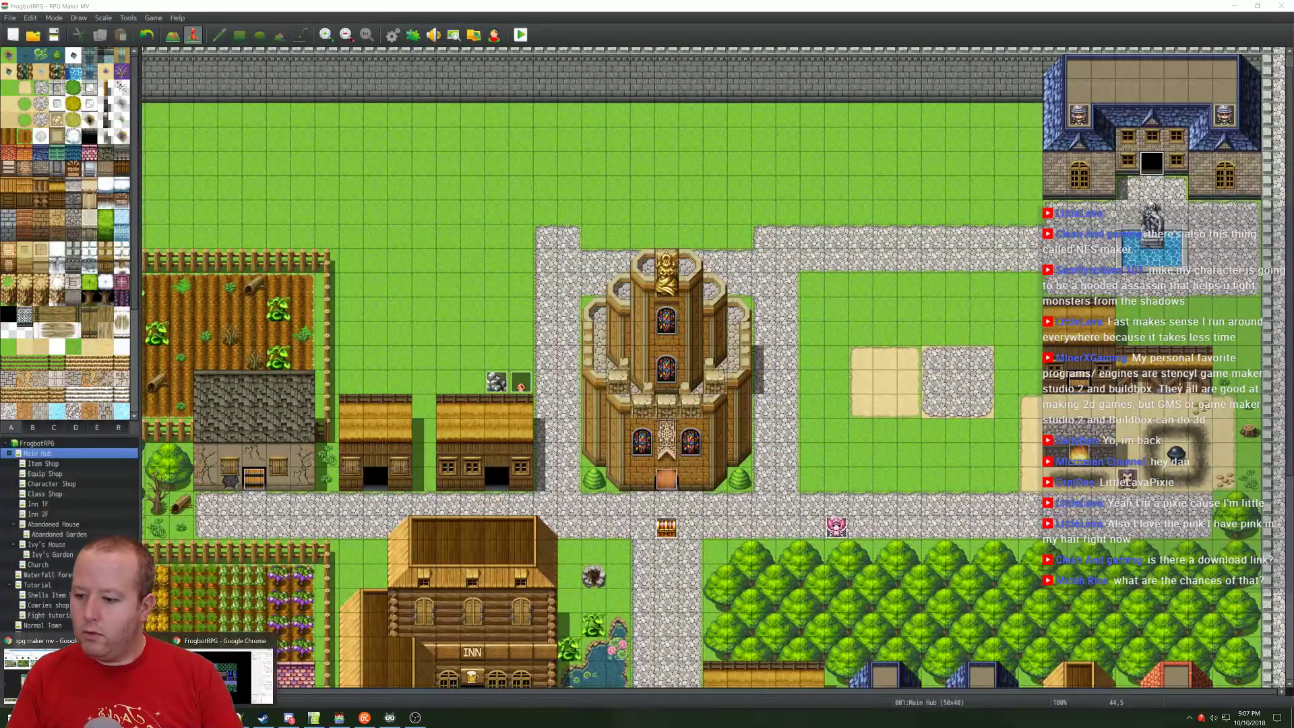
left_click(43, 674)
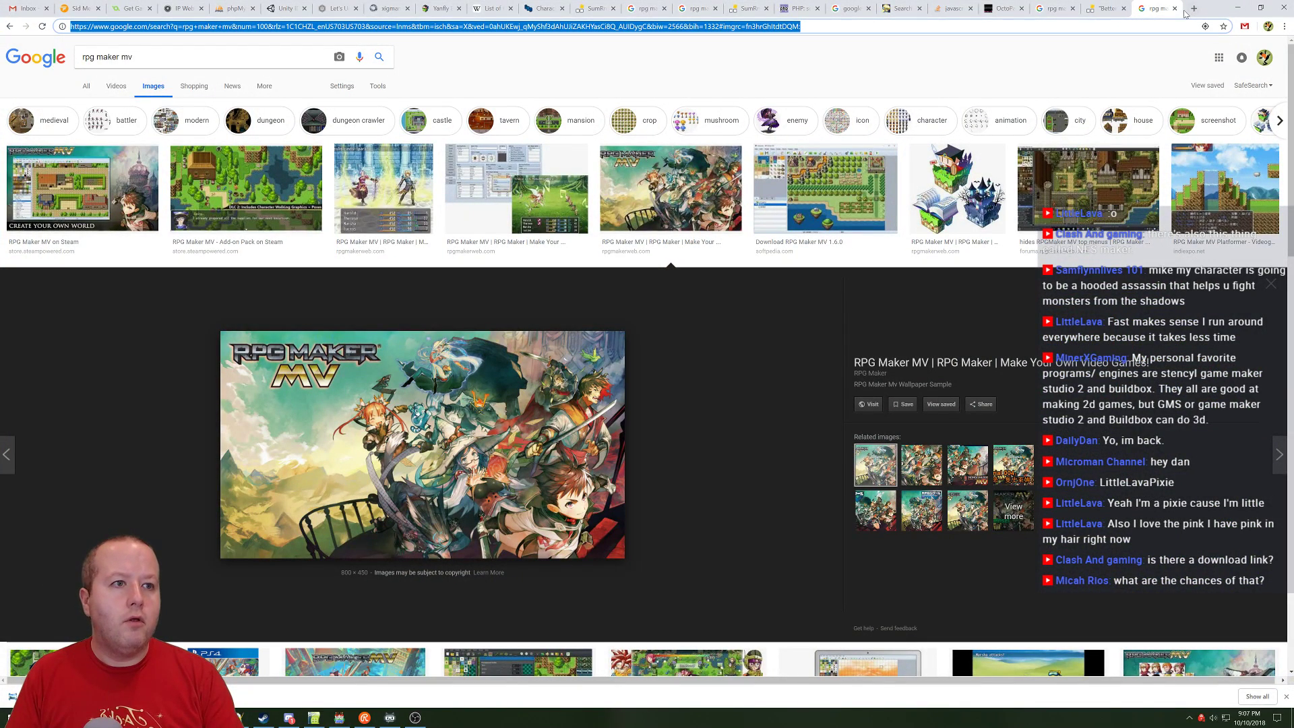
left_click(1193, 8)
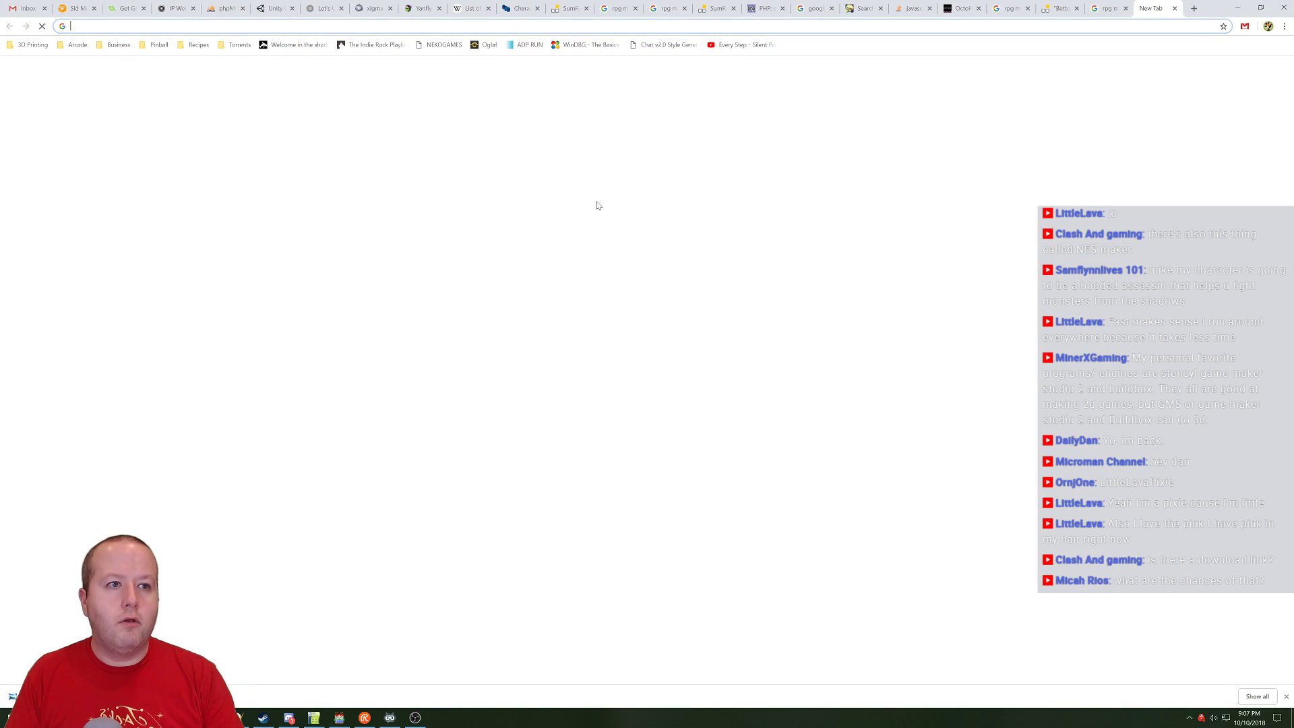
left_click(740, 45)
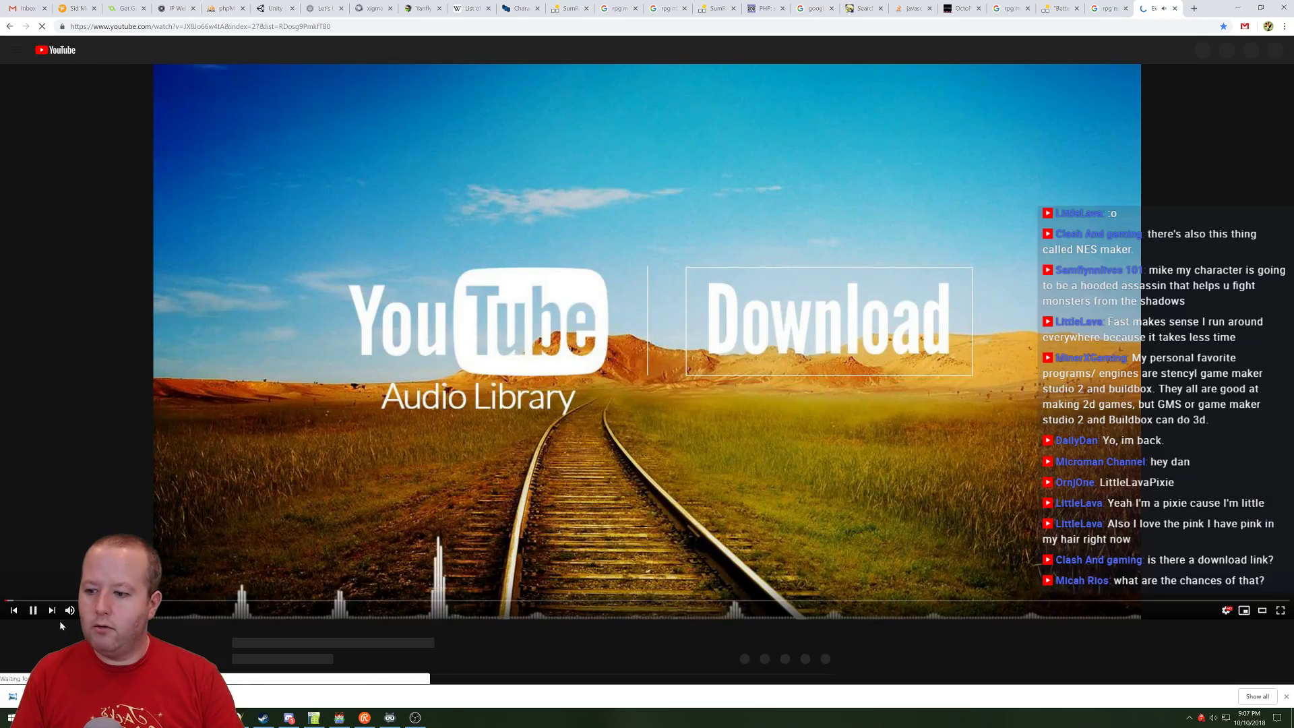
left_click(1237, 8)
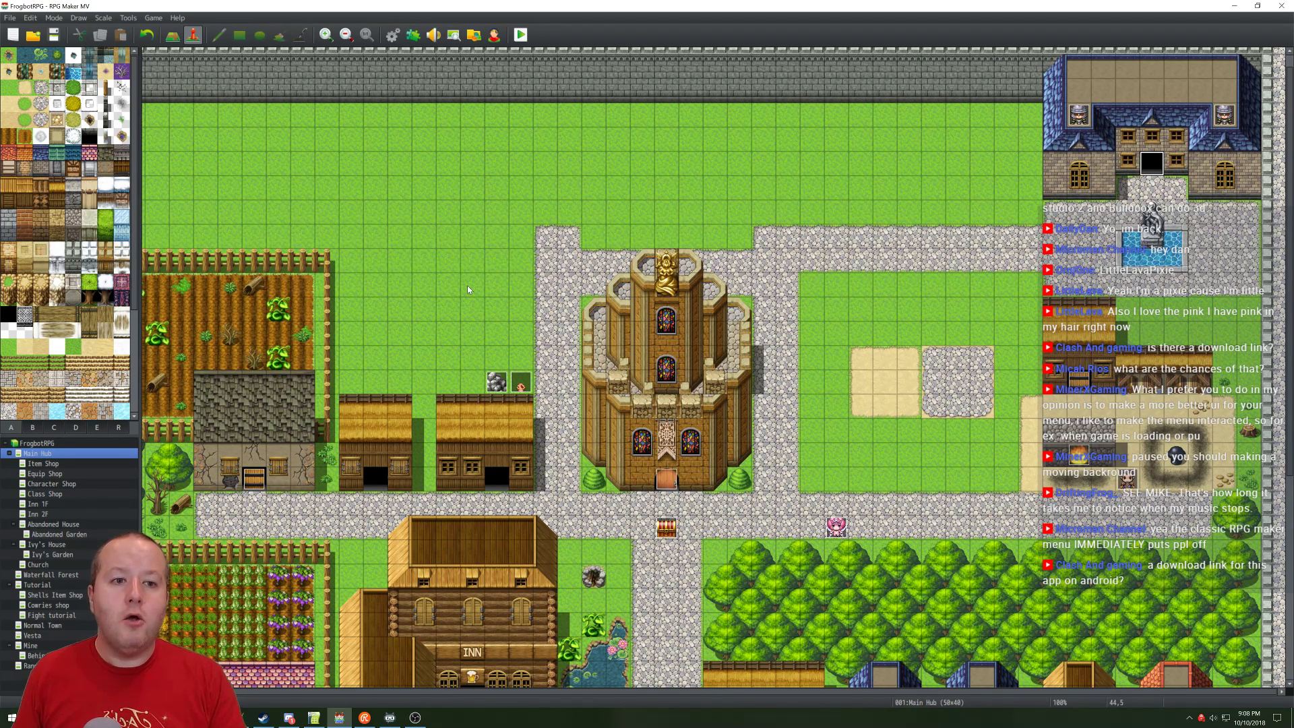
Step: Create a new map directly under the FrogbotRPG project root and enter "Mayor's House" as its name
left_click(256, 471)
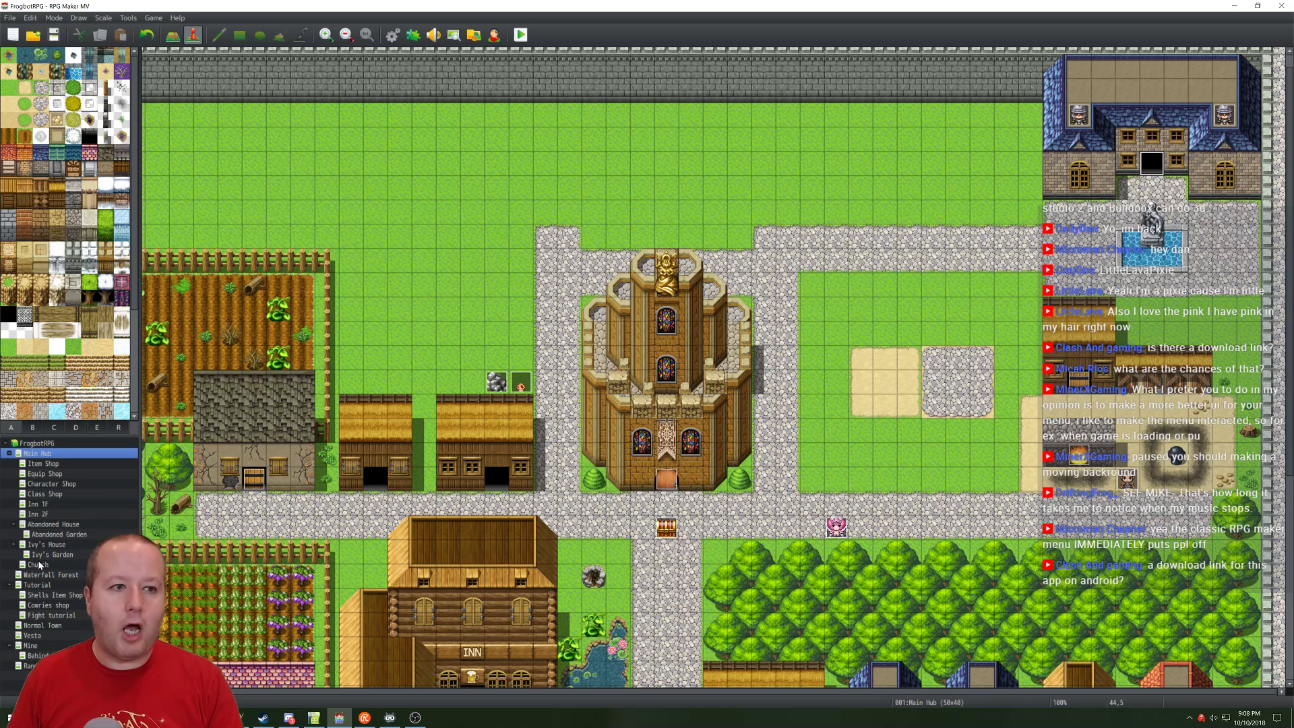
left_click(41, 445)
right_click(41, 445)
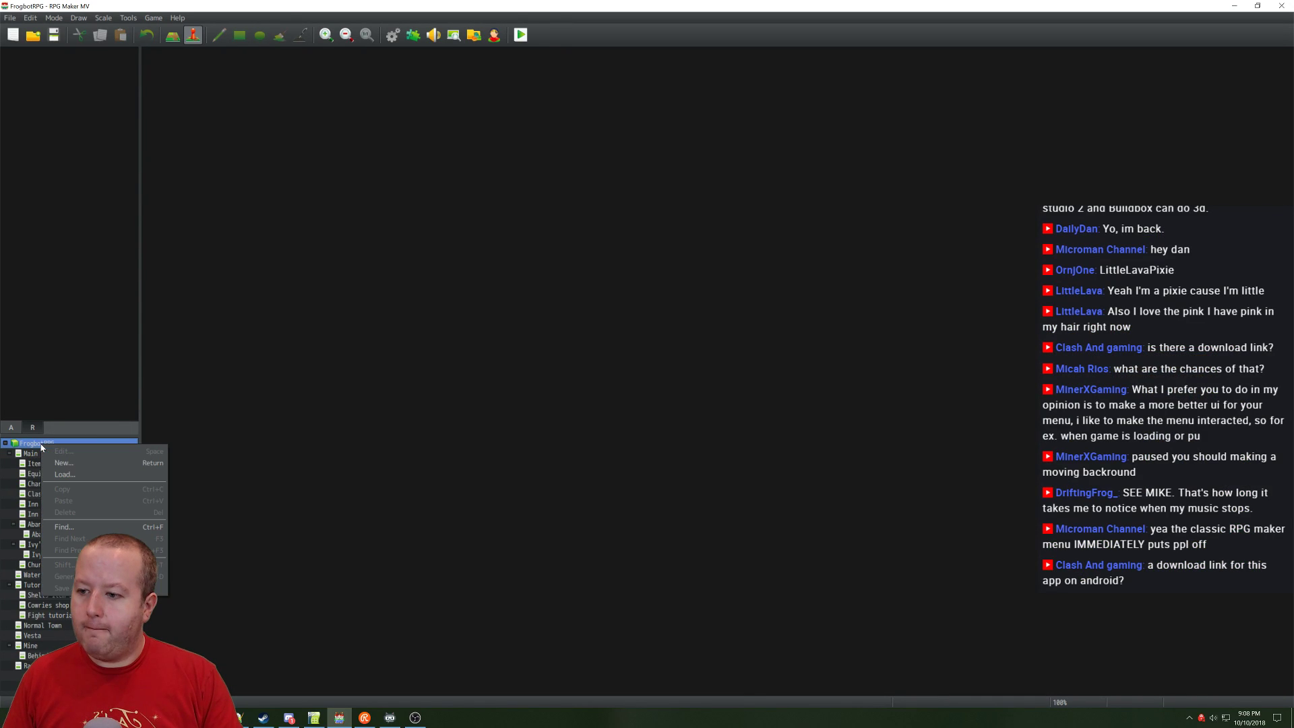
left_click(66, 467)
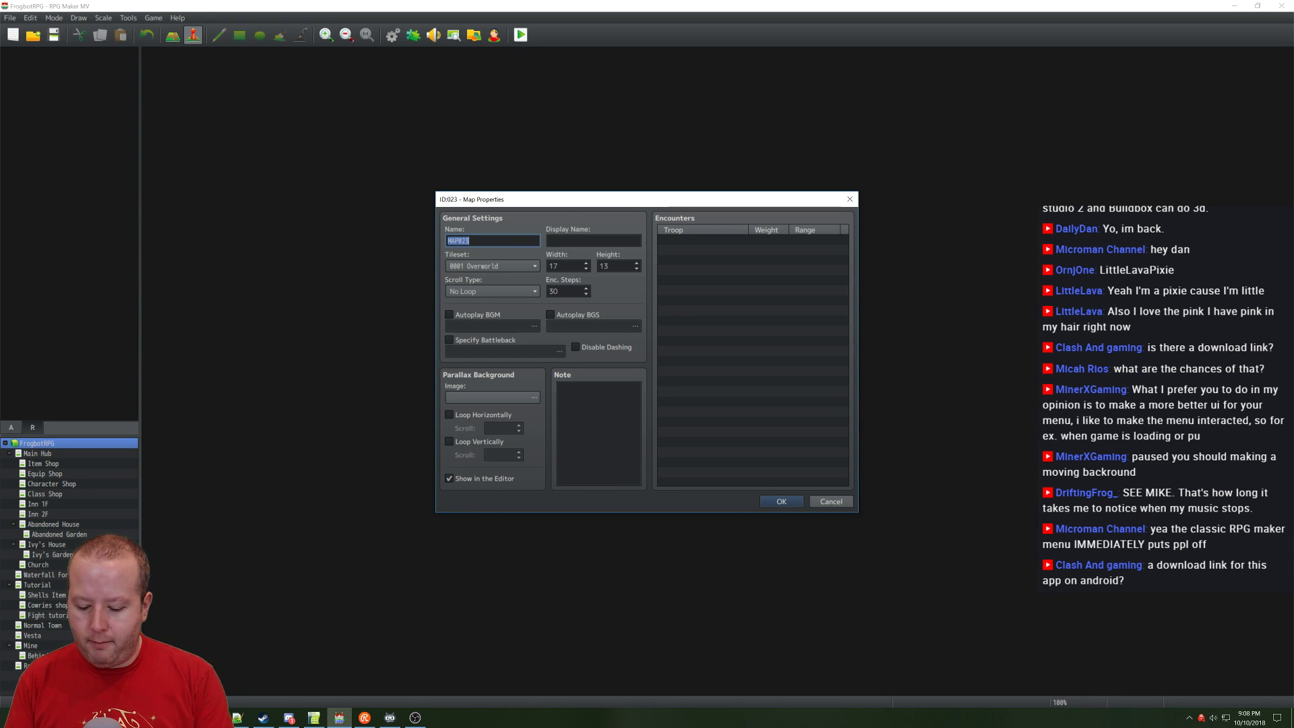
type("Mayory")
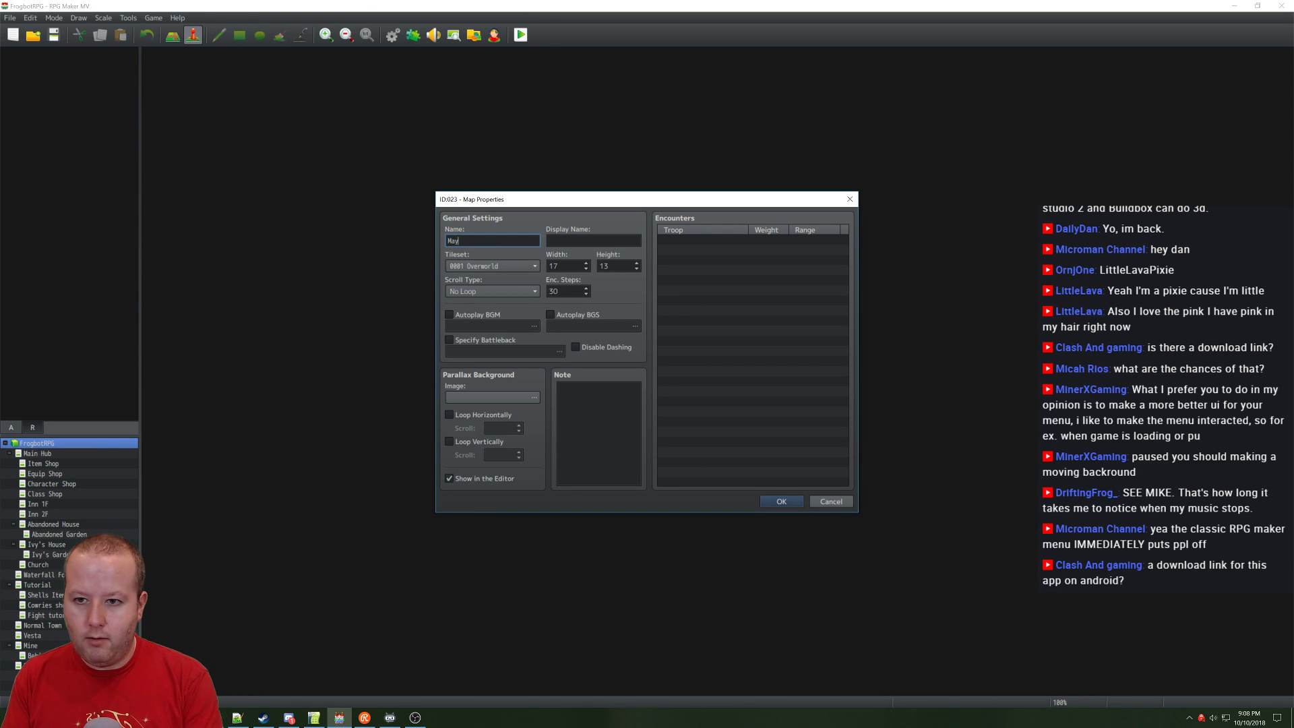
key("BackSpace")
key("BackSpace")
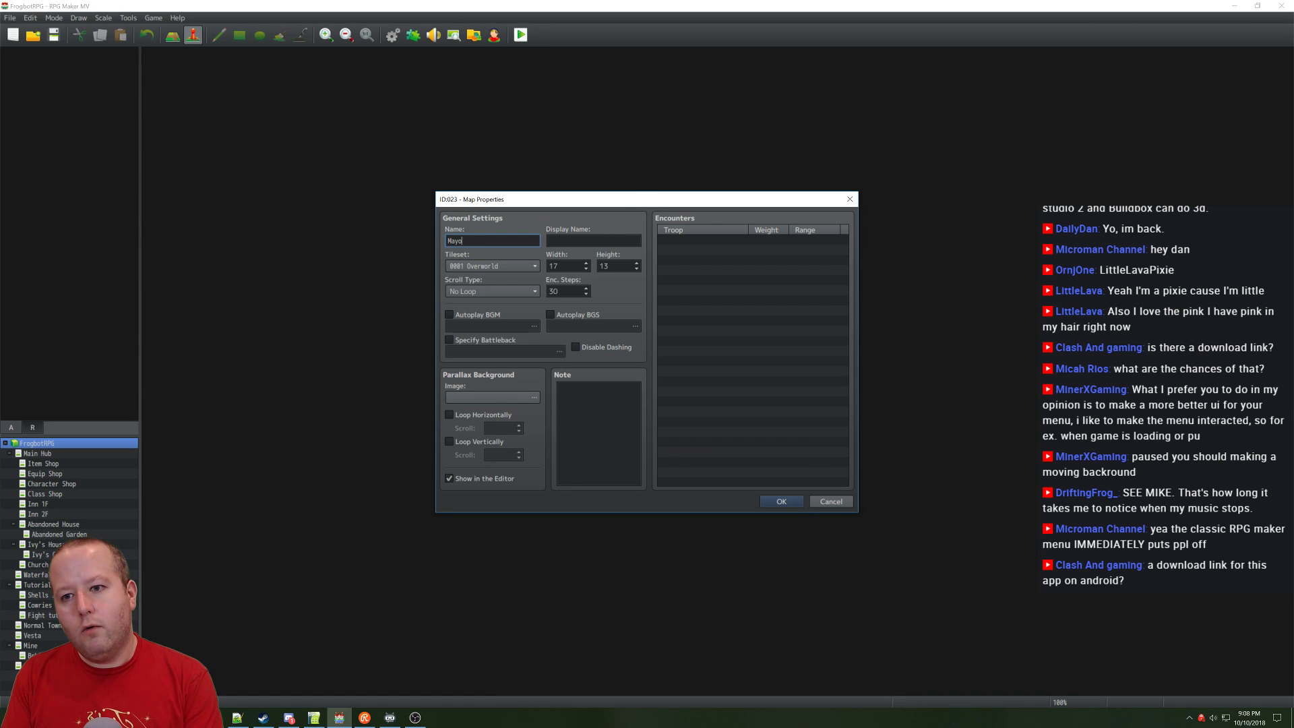
type("r's Ho")
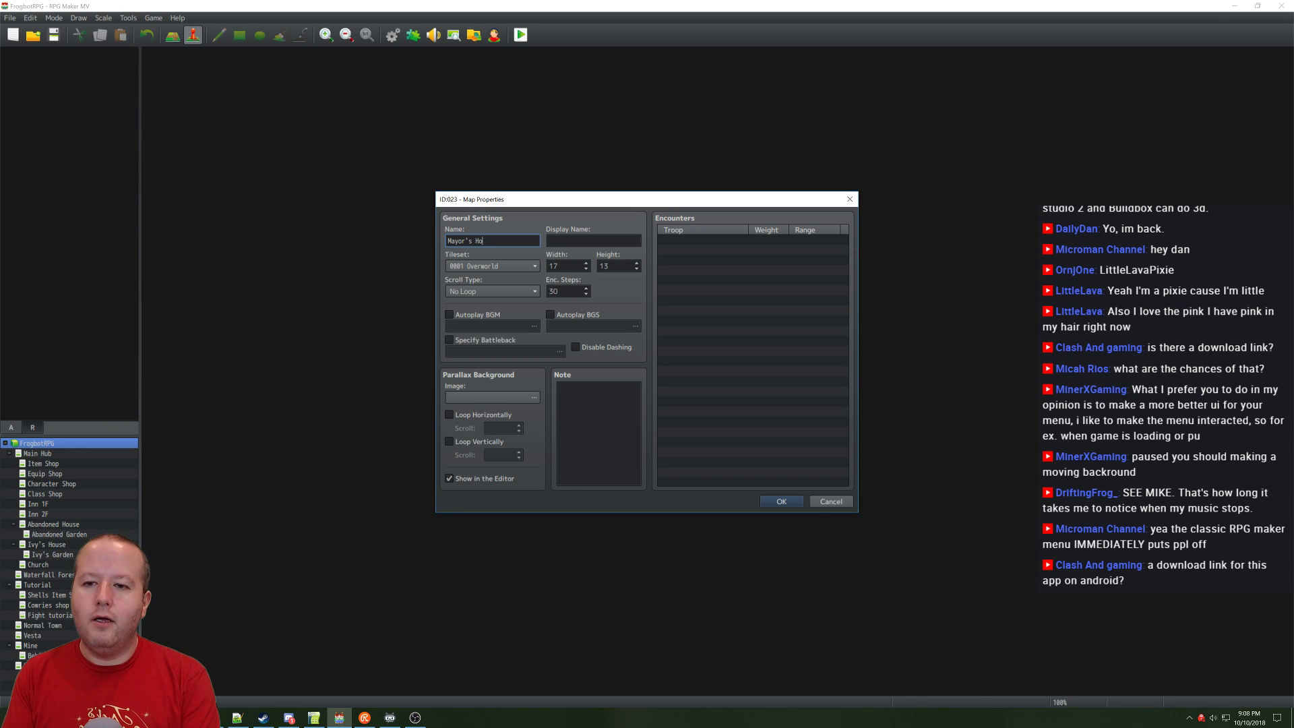
type("use")
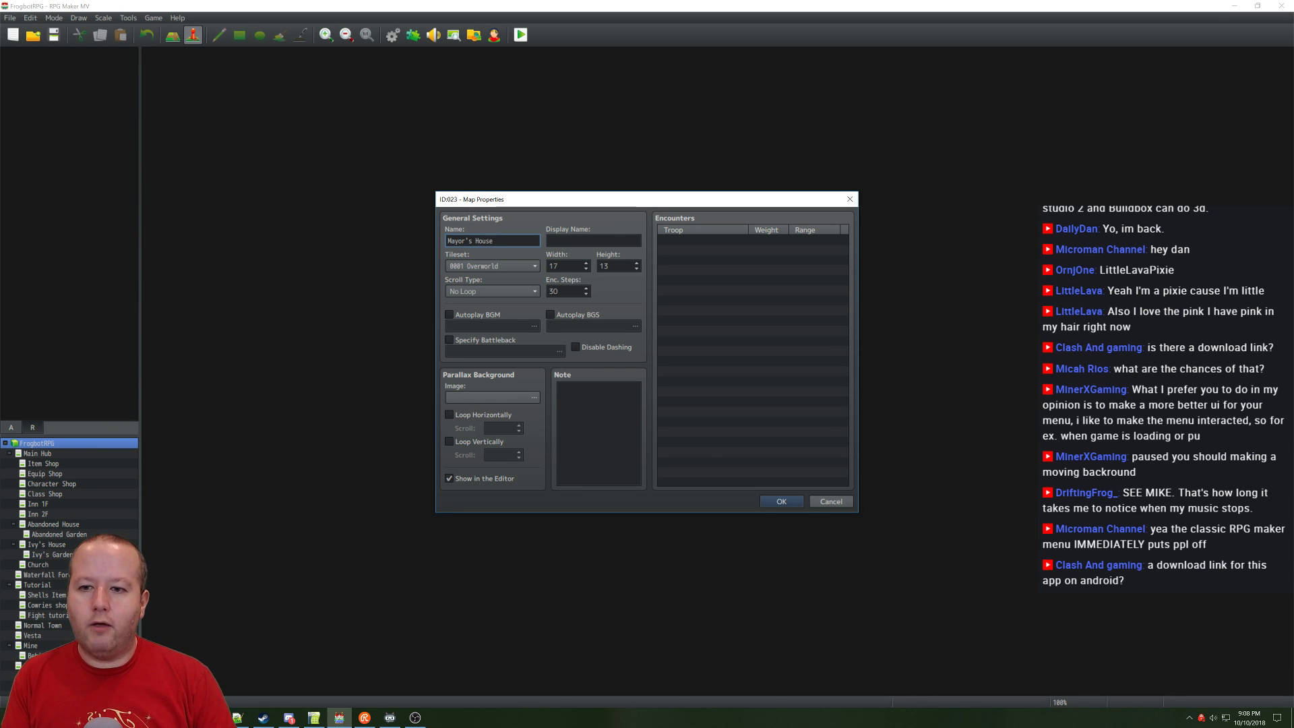
Step: Choose the 0003 Inside tileset for the new map and accept its properties
left_click(530, 267)
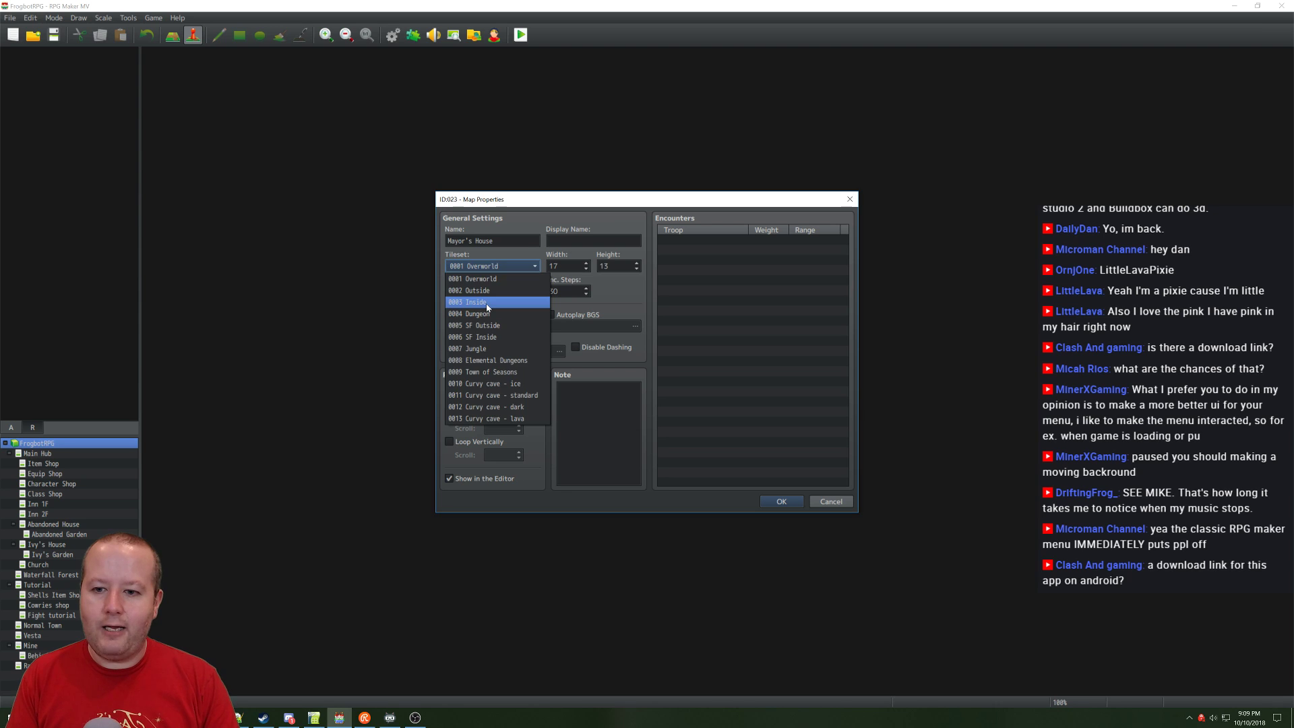
left_click(530, 300)
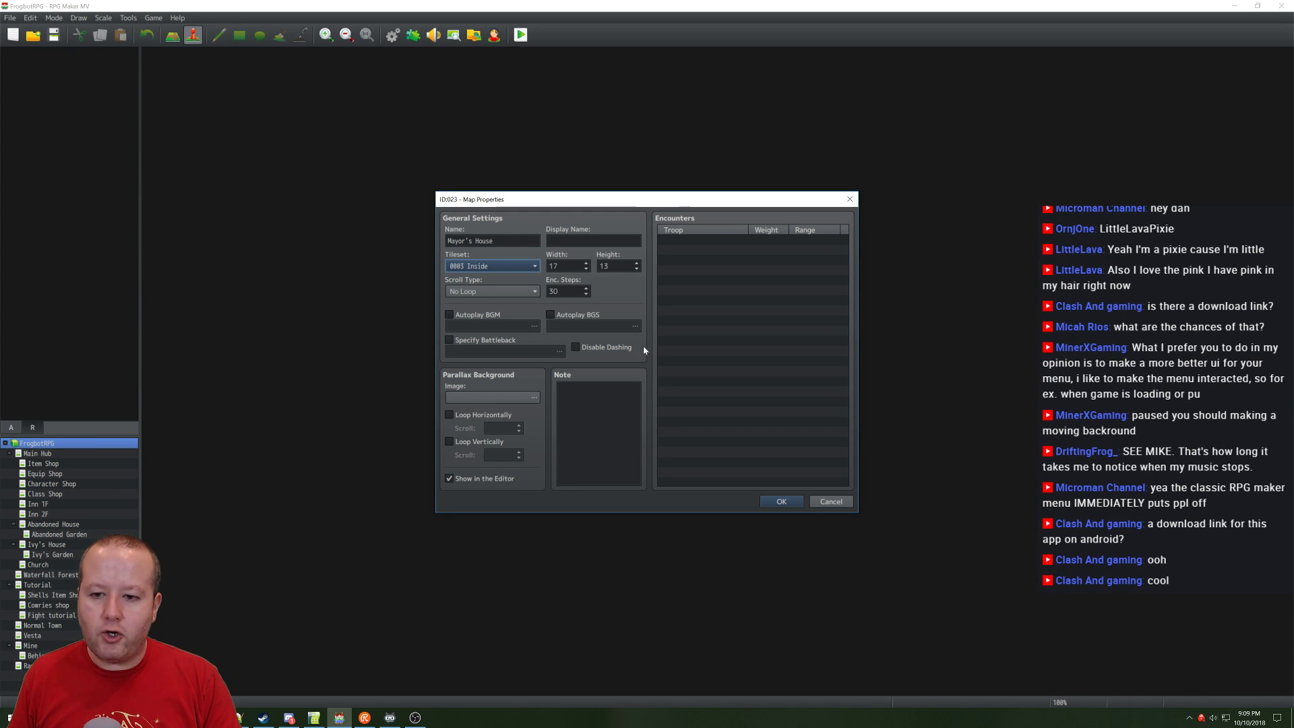
left_click(781, 503)
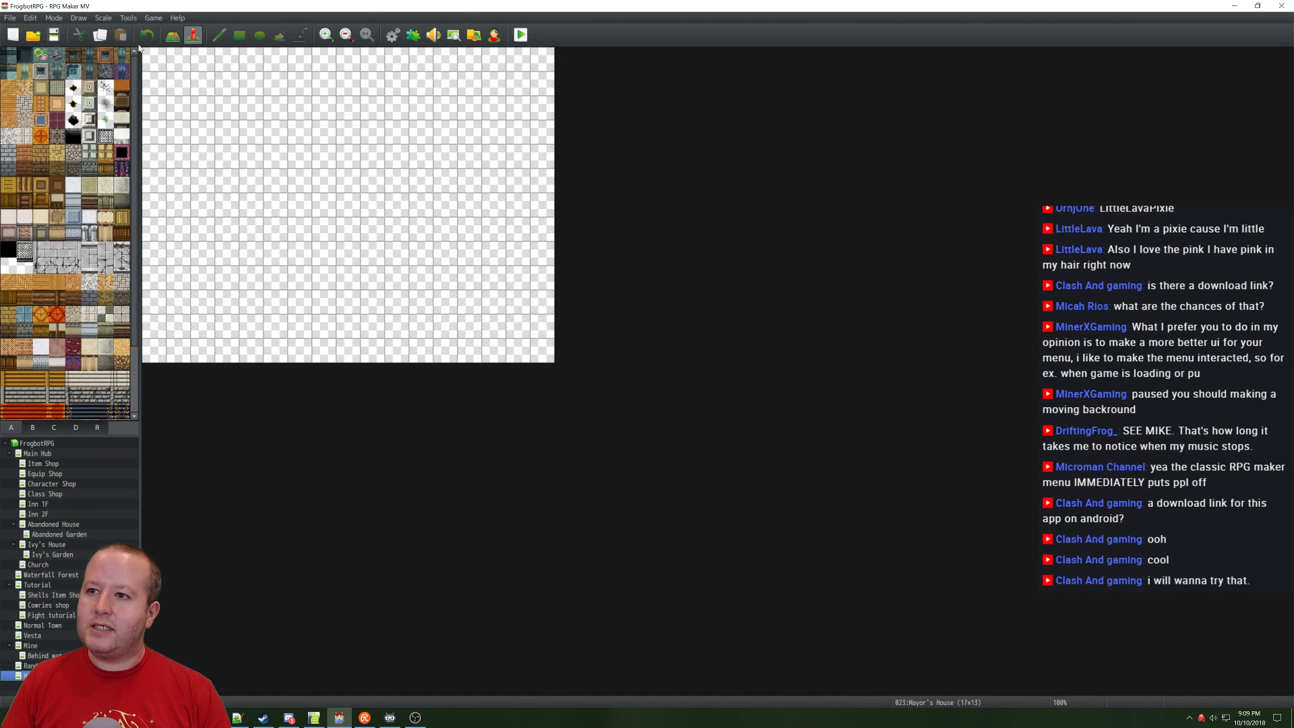
Step: Switch to map drawing and fill the whole Mayor's House map with black tiles using the Rectangle tool
left_click(172, 35)
left_click(8, 249)
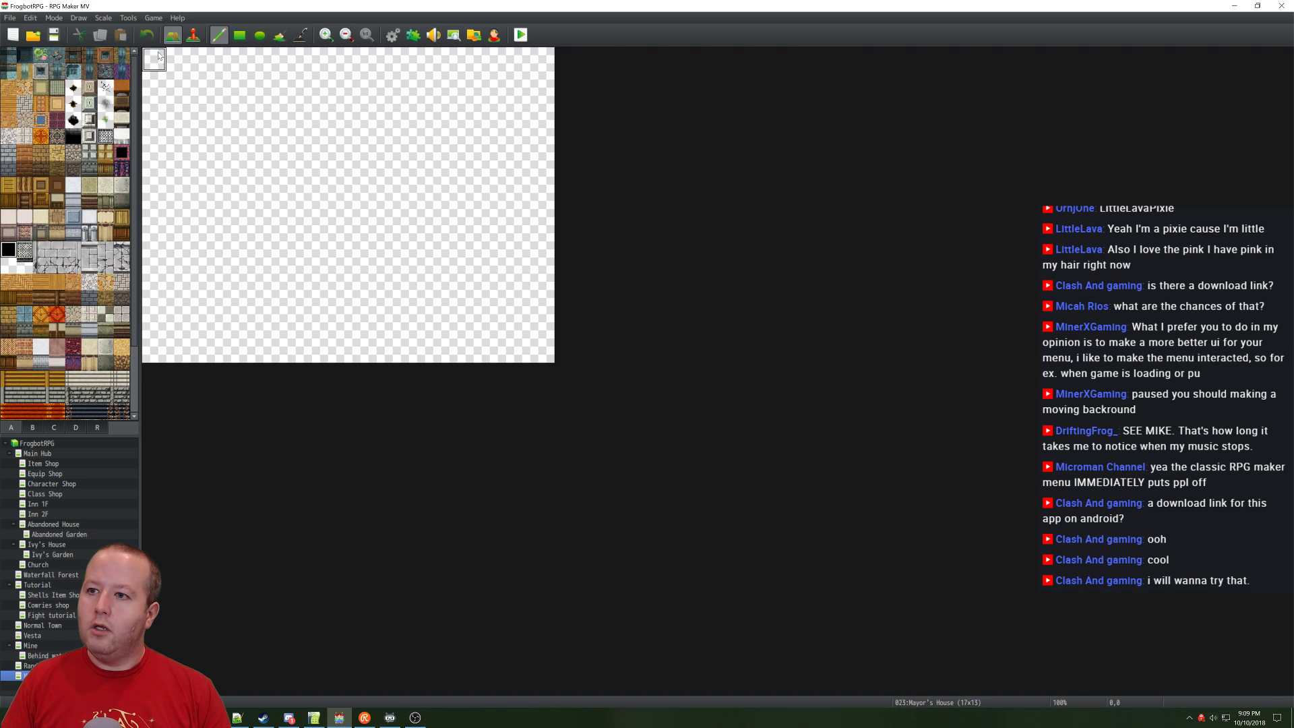
mouse_move(159, 55)
left_mouse_down()
mouse_move(230, 189)
mouse_move(421, 278)
left_mouse_up()
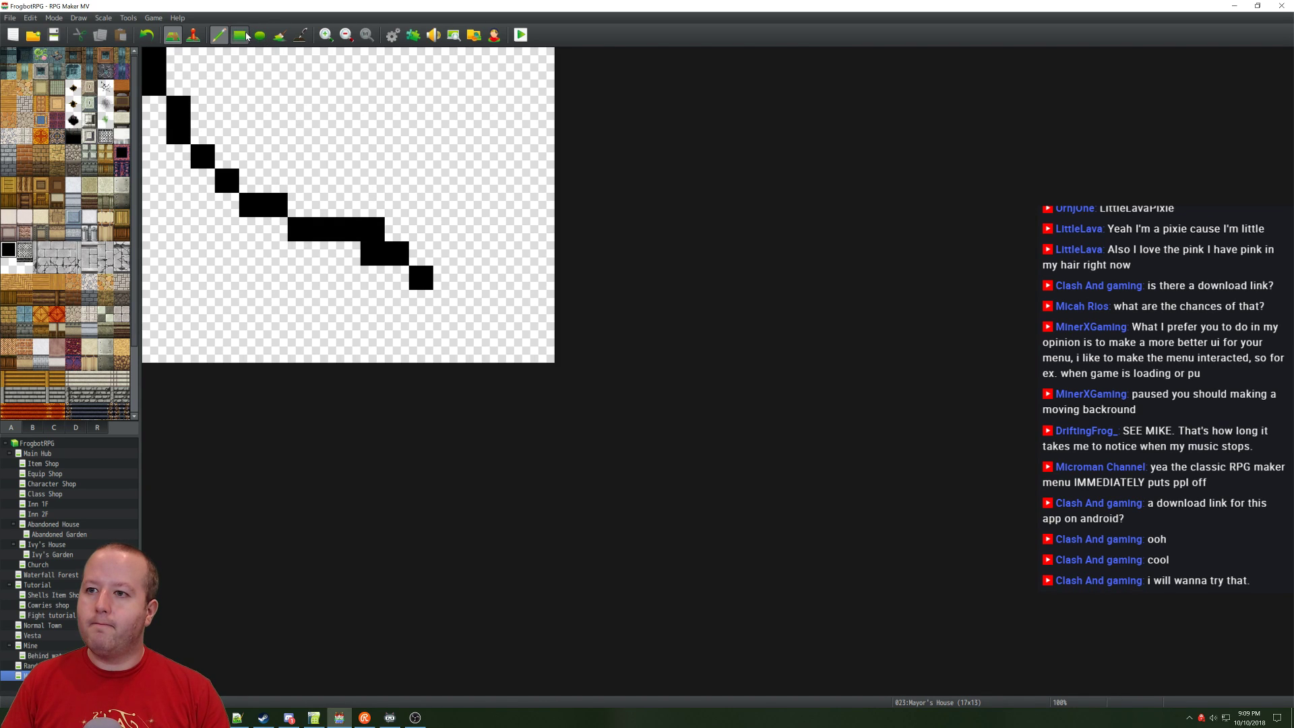
left_click(239, 35)
left_click_drag(174, 57, 531, 357)
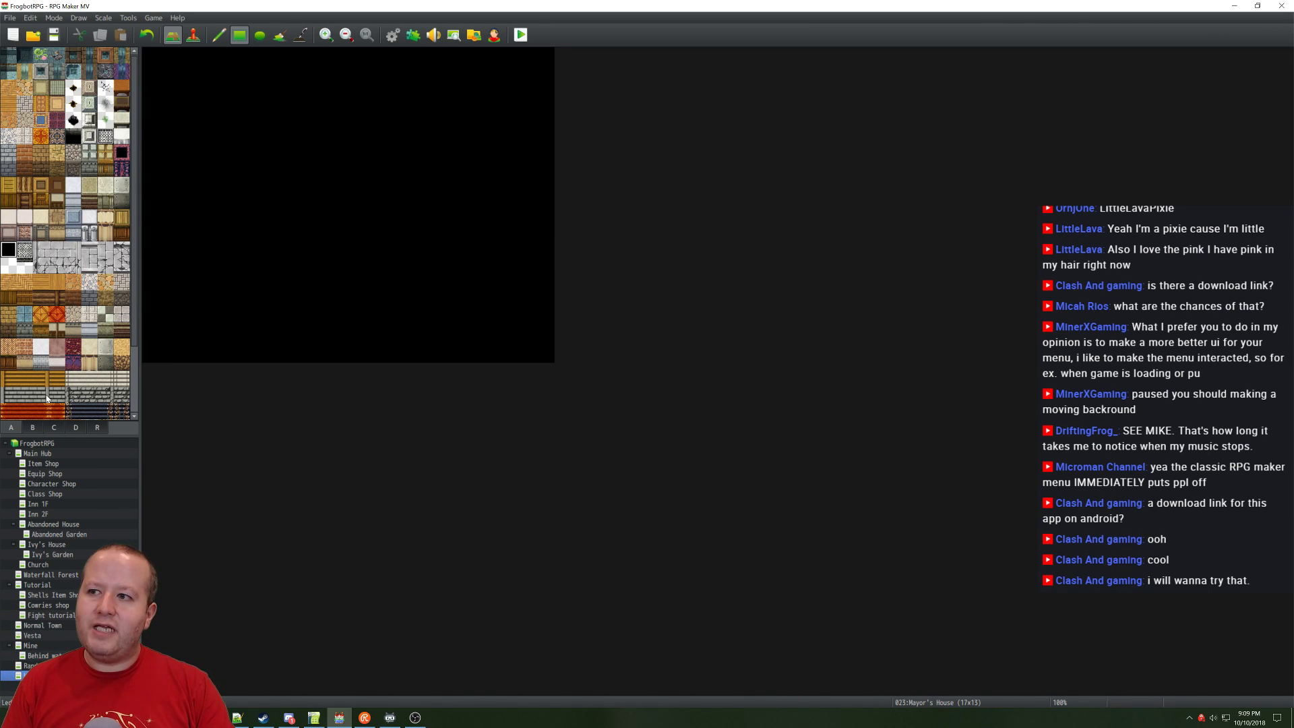
Step: Set the Mayor's House map width to 25 tiles and fill the added area with black tiles
right_click(43, 576)
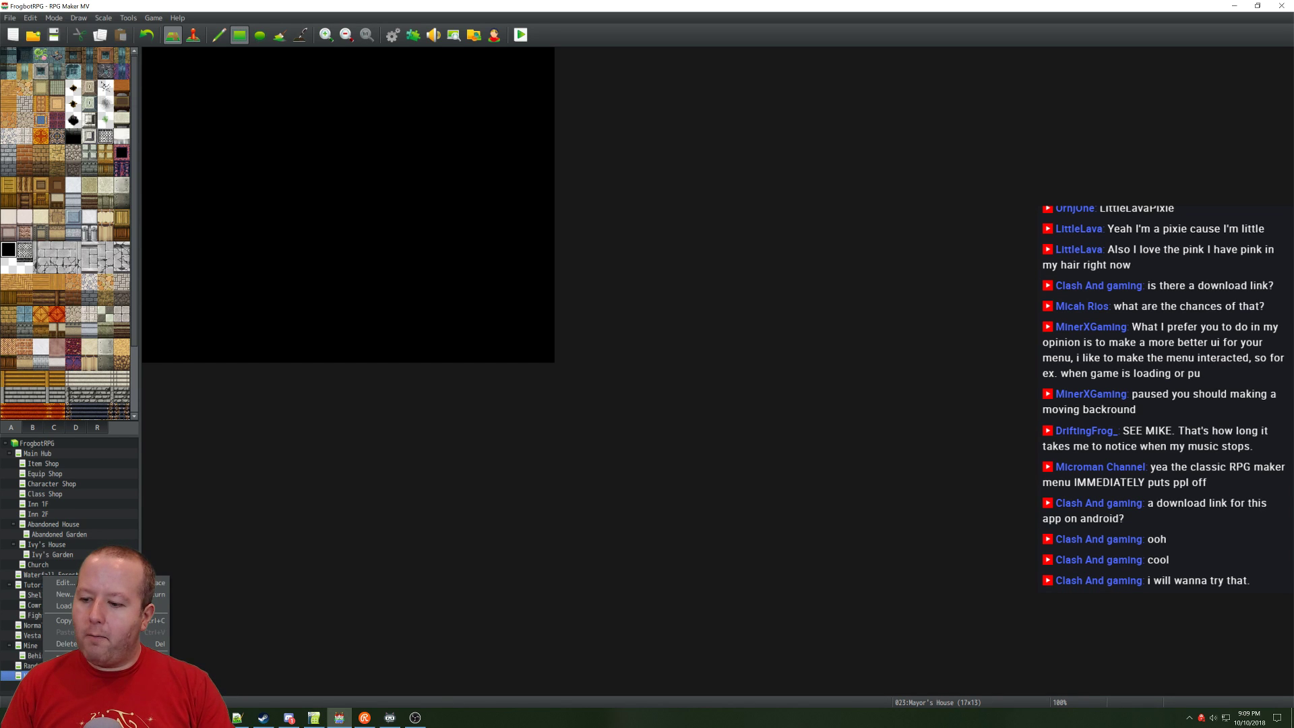
left_click(64, 583)
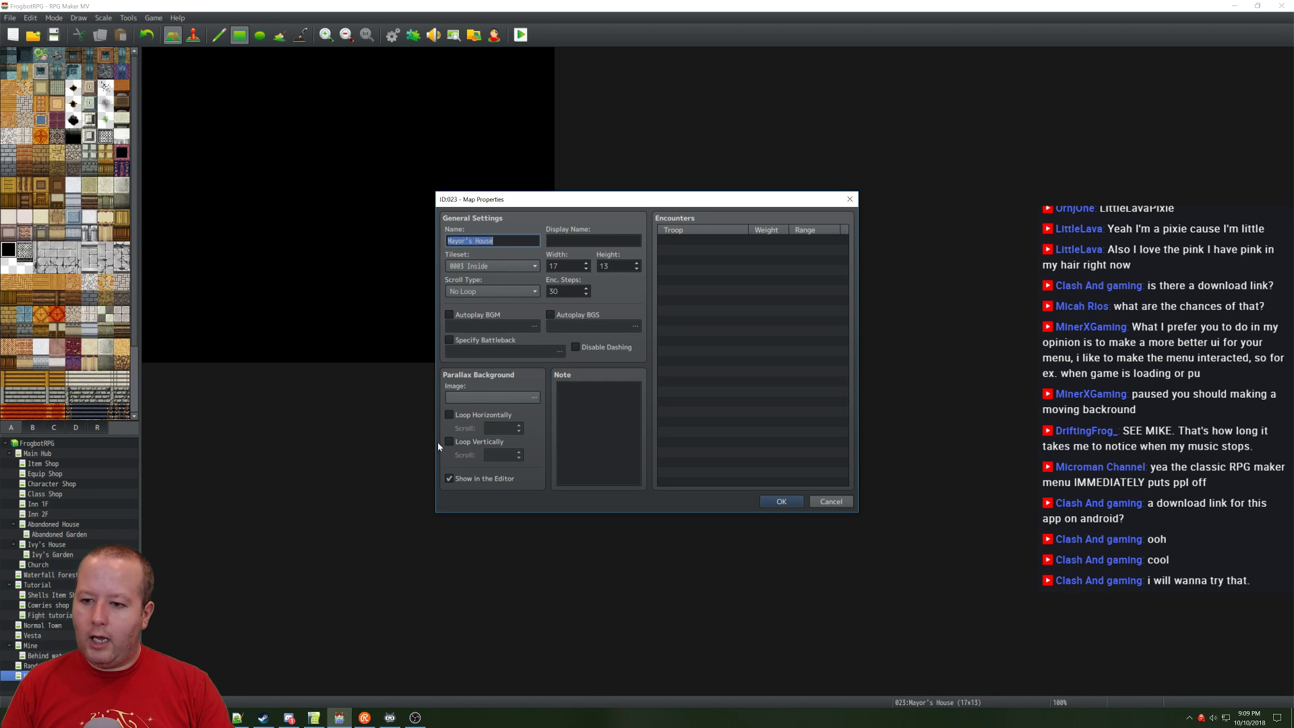
left_click(587, 267)
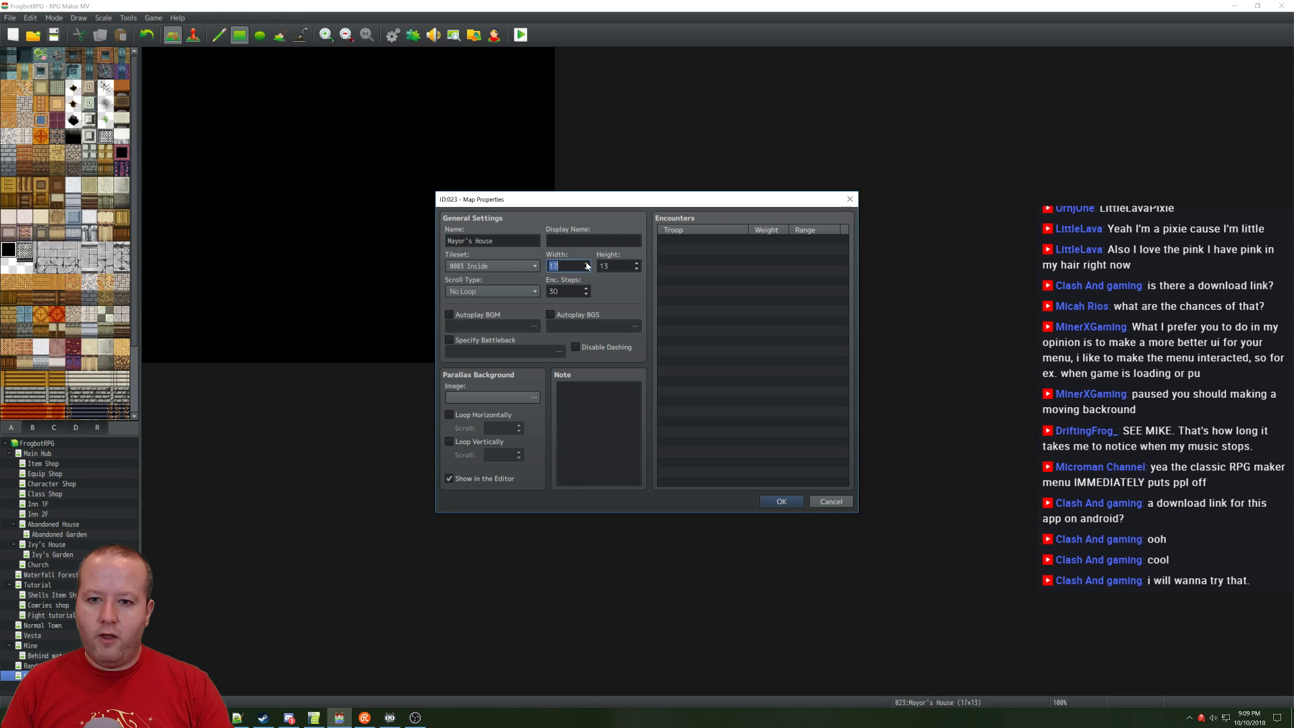
left_click(587, 263)
left_click(587, 264)
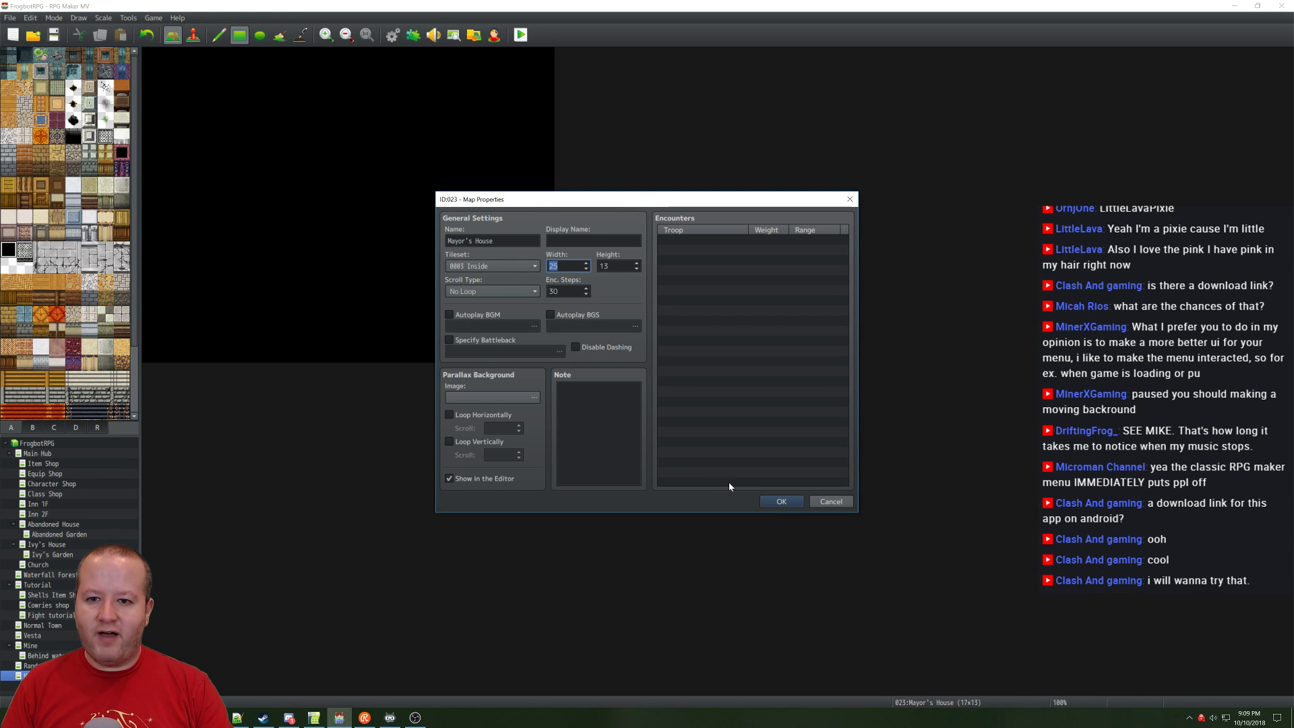
left_click(781, 501)
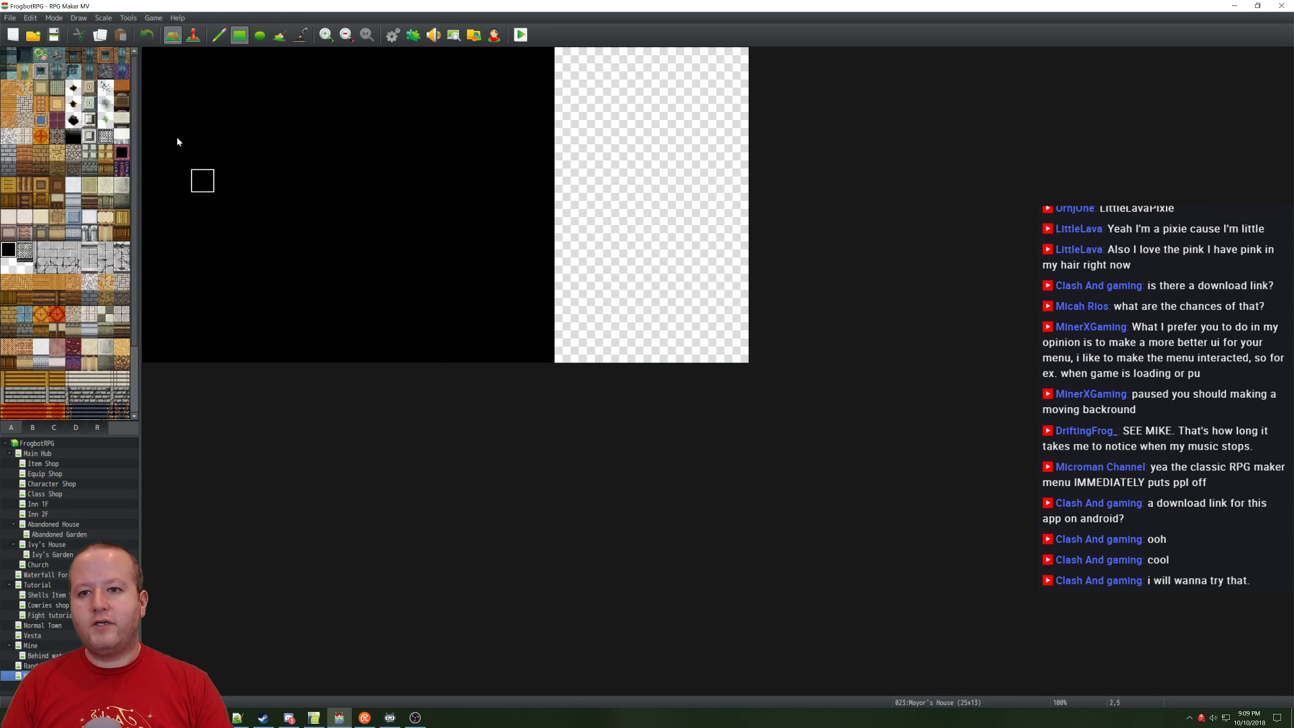
left_click_drag(600, 59, 720, 359)
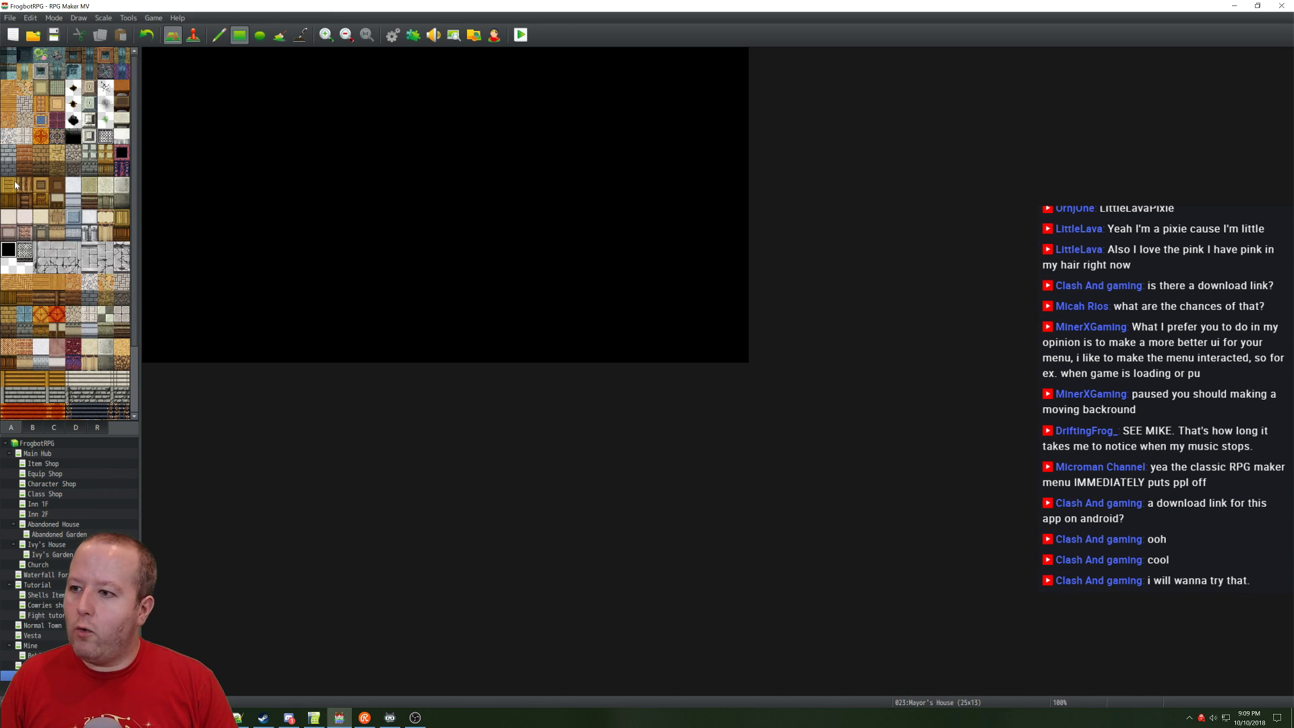
Step: Outline the room with white wall-top tiles one tile inside the map edge, with an 11-tile-wide recess in the middle of the lower side
left_click(73, 185)
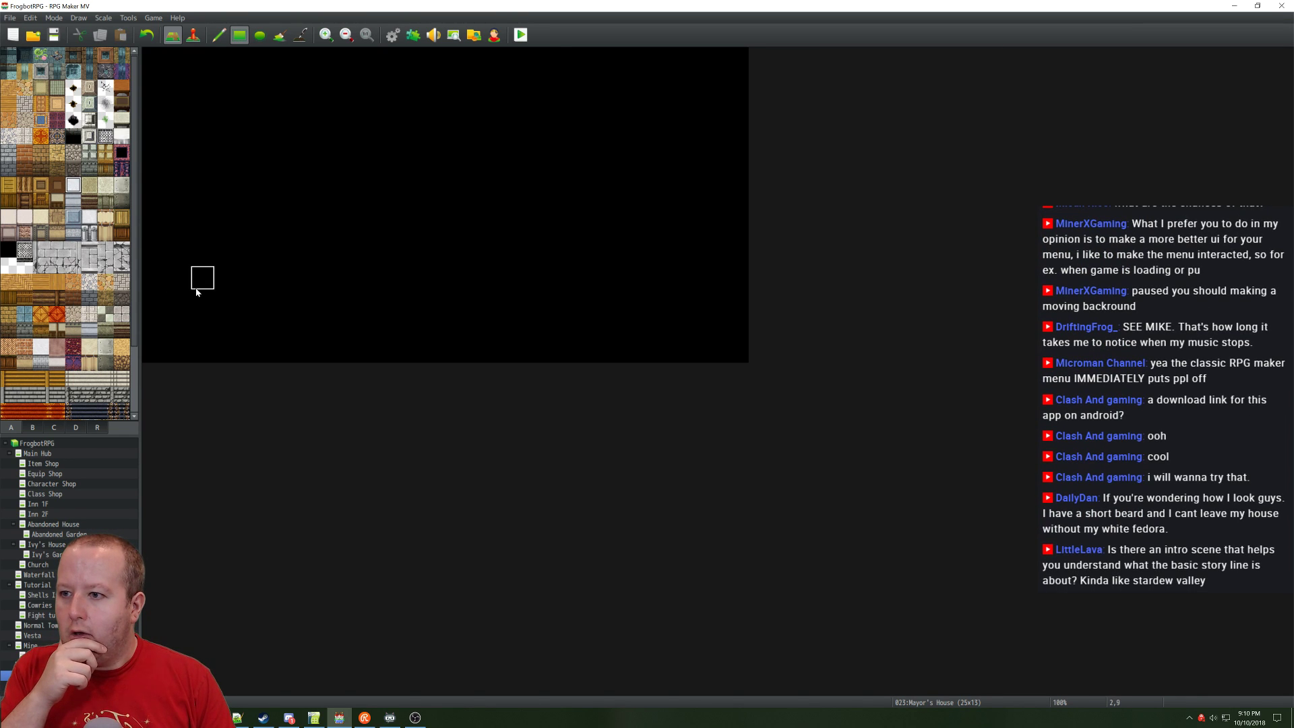
left_click_drag(202, 302, 205, 94)
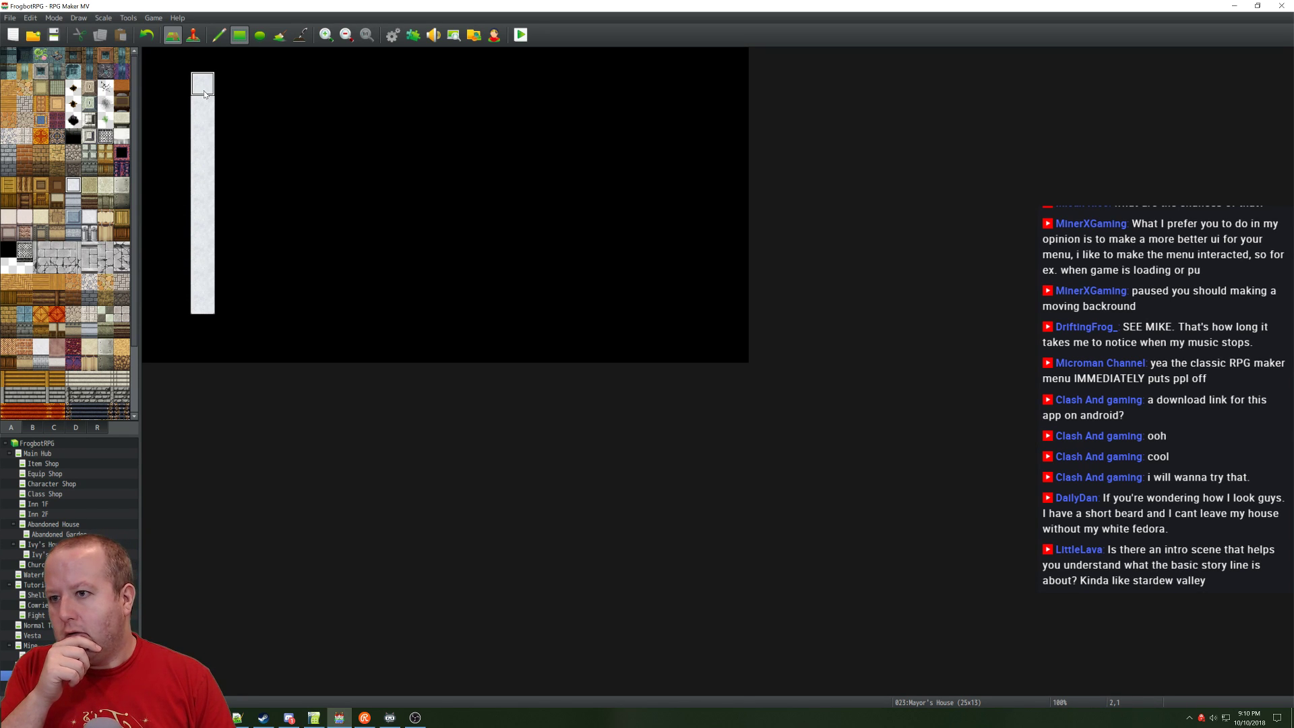
key("ctrl+z")
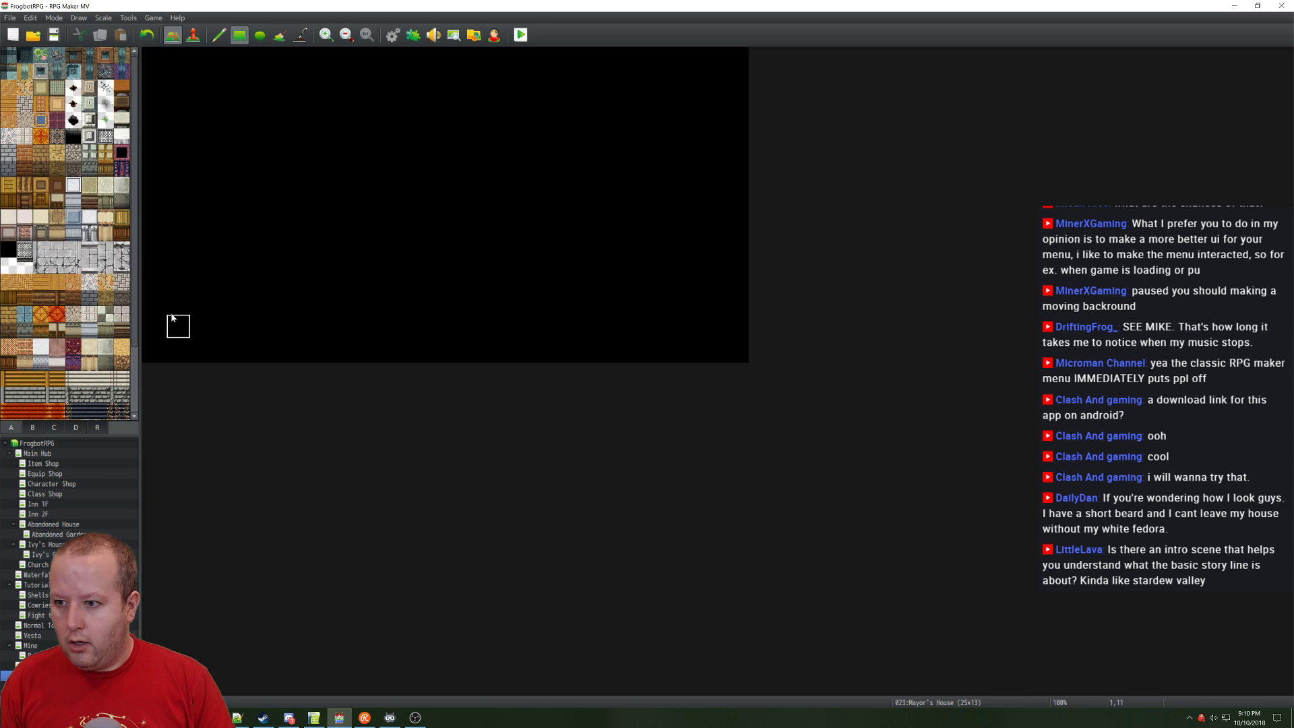
mouse_move(172, 327)
left_mouse_down()
mouse_move(183, 81)
mouse_move(424, 78)
mouse_move(717, 81)
mouse_move(712, 331)
left_mouse_up()
left_click_drag(201, 326, 289, 326)
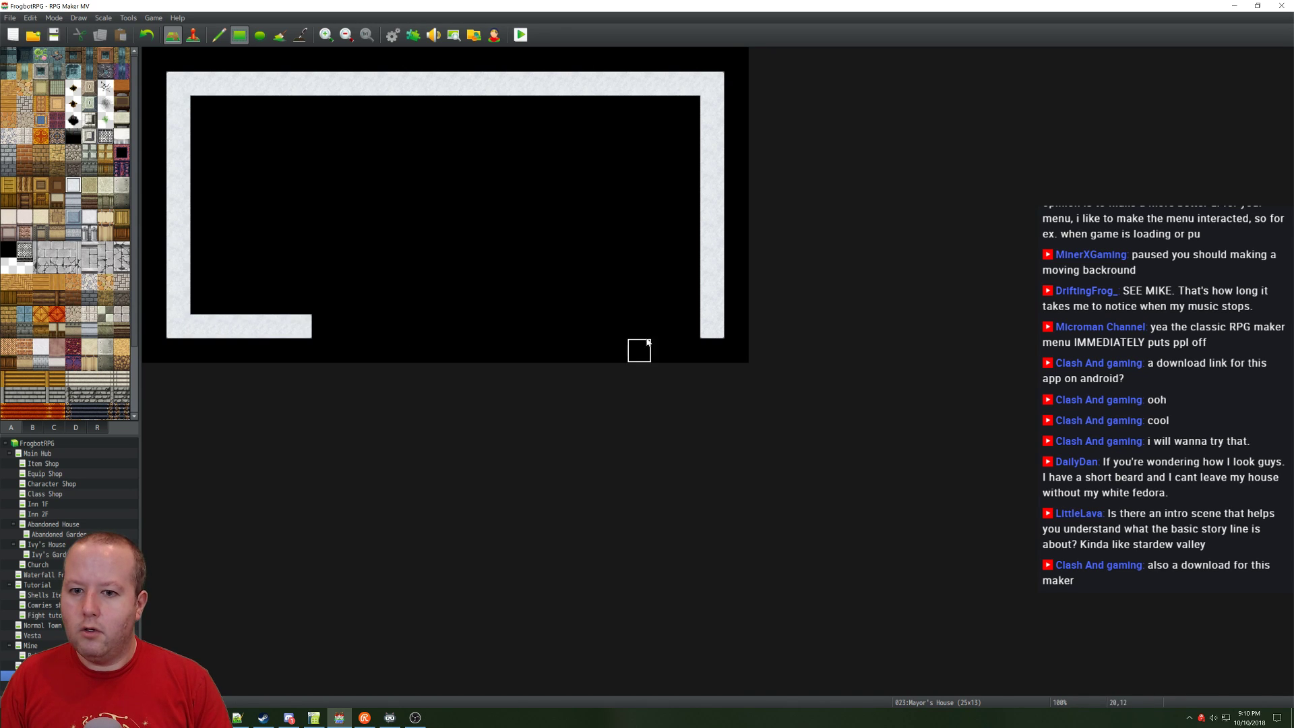
mouse_move(636, 326)
left_mouse_down()
mouse_move(688, 325)
mouse_move(610, 327)
left_mouse_up()
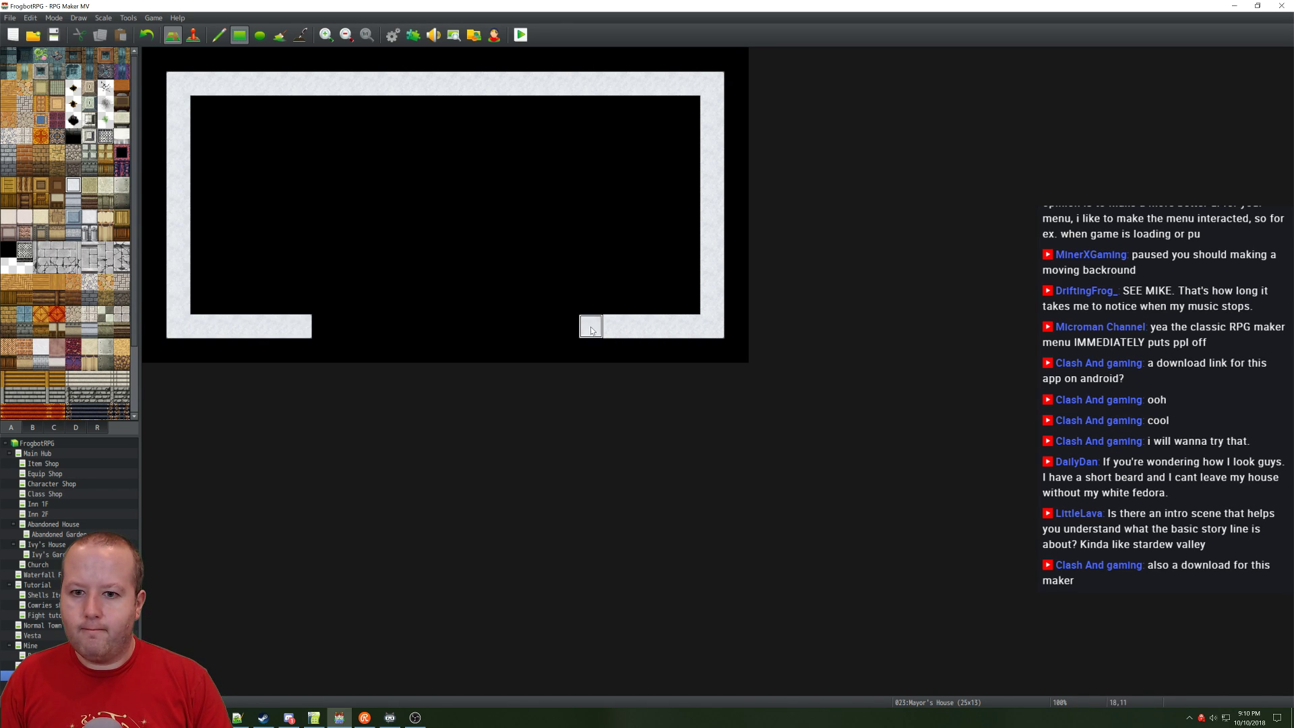
left_click(591, 322)
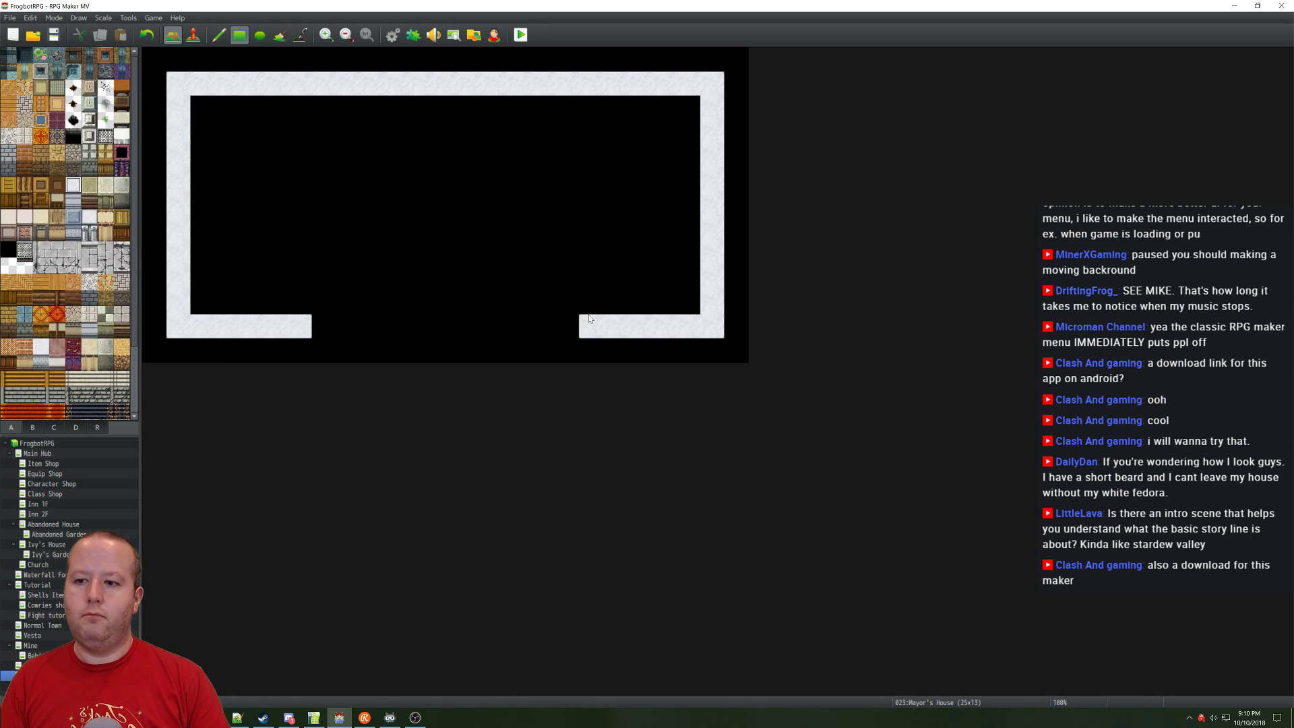
left_click(568, 323)
mouse_move(558, 253)
left_mouse_down()
mouse_move(469, 253)
mouse_move(588, 254)
mouse_move(327, 252)
mouse_move(324, 326)
left_mouse_up()
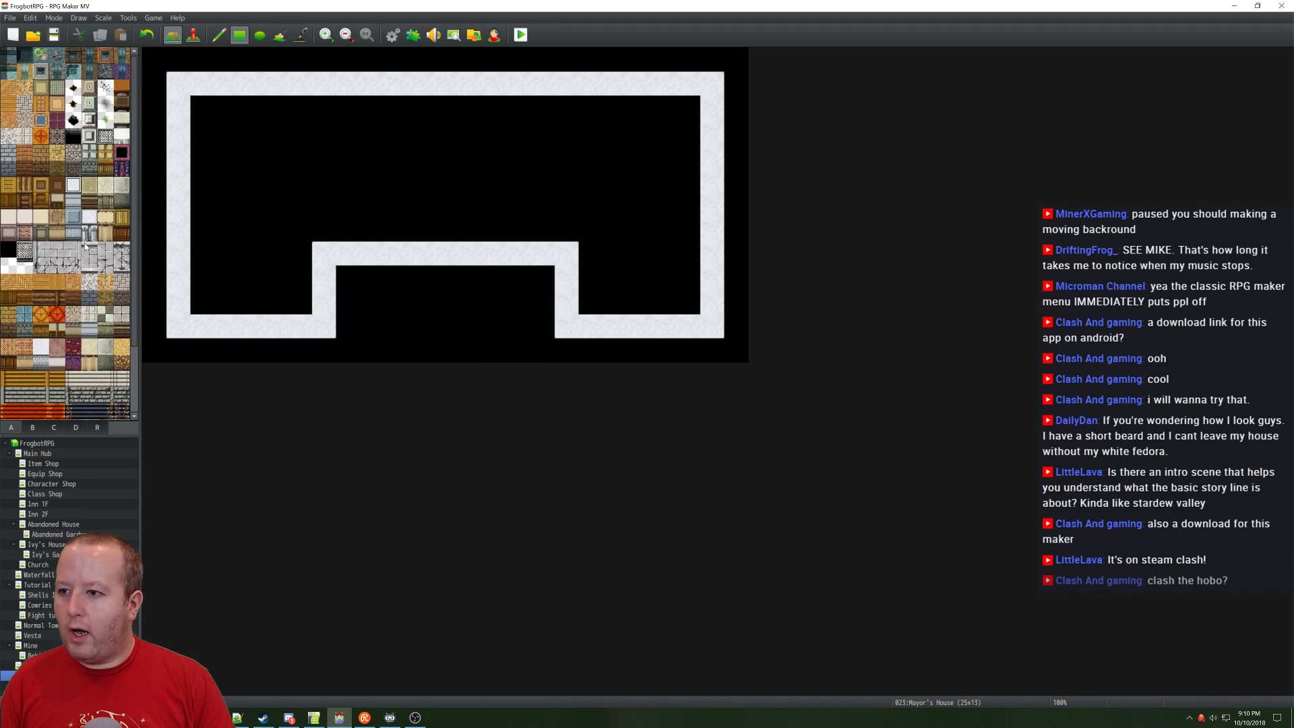
Step: Paint a two-tile-high band of the matching light wall face across the room beneath the upper wall
left_click(73, 200)
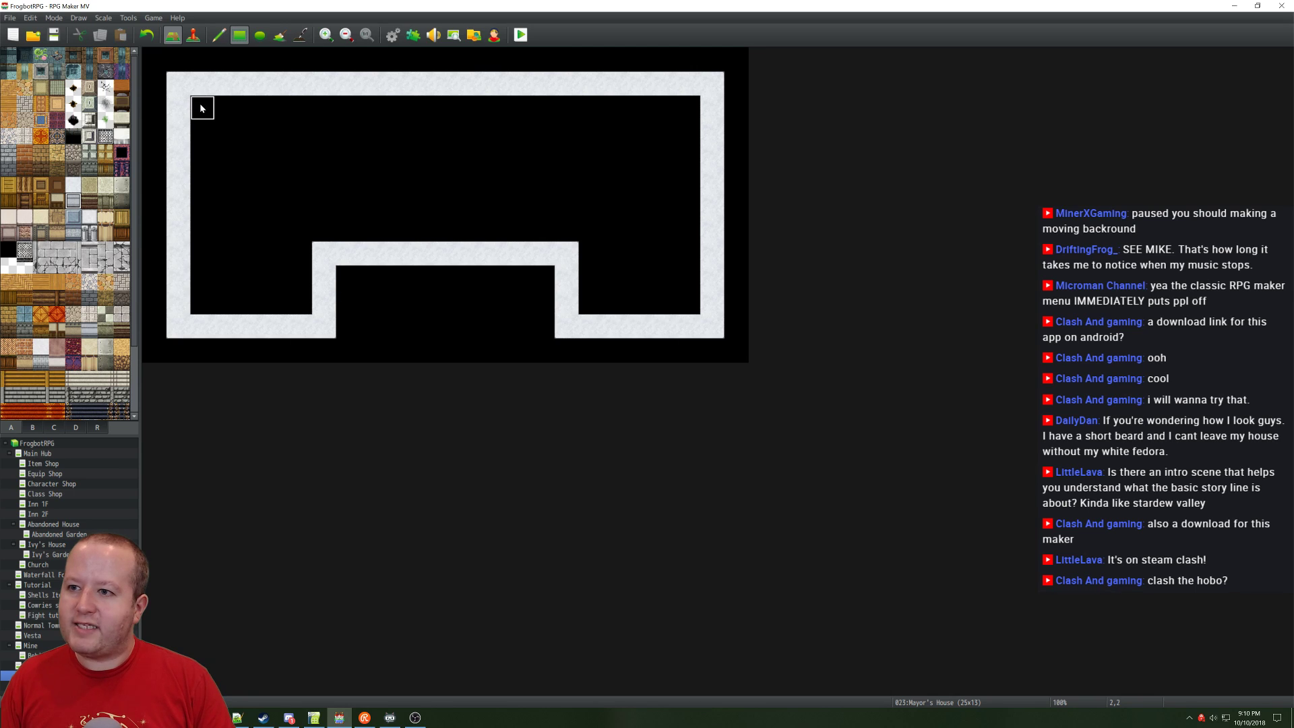
left_click_drag(201, 108, 688, 137)
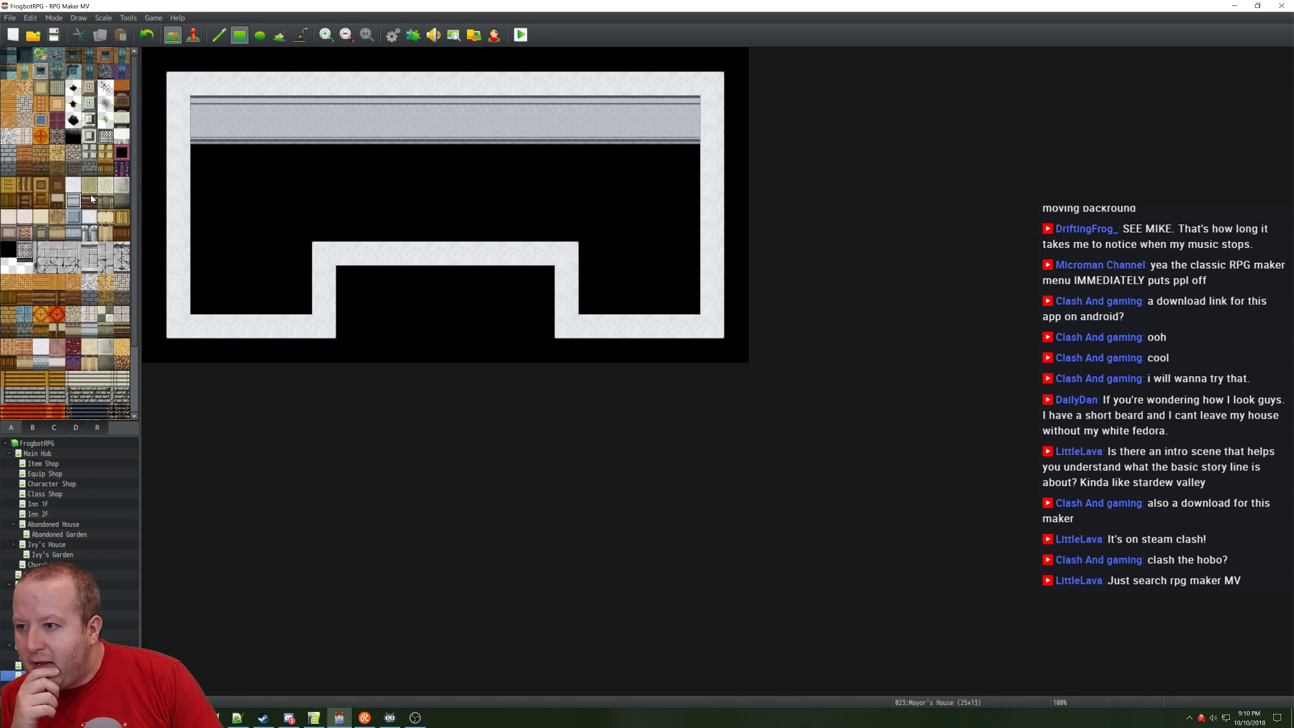
left_click(24, 137)
mouse_move(202, 151)
left_mouse_down()
mouse_move(242, 208)
mouse_move(299, 219)
mouse_move(279, 199)
left_mouse_up()
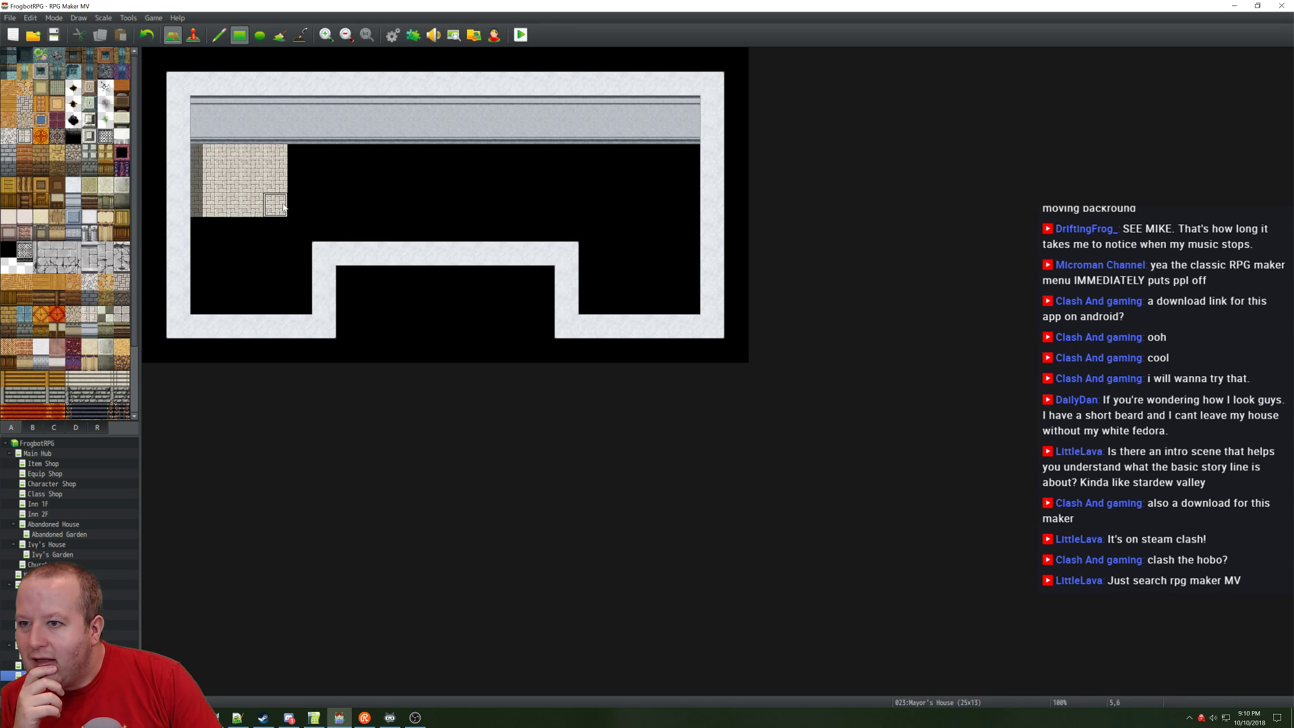
key("ctrl+z")
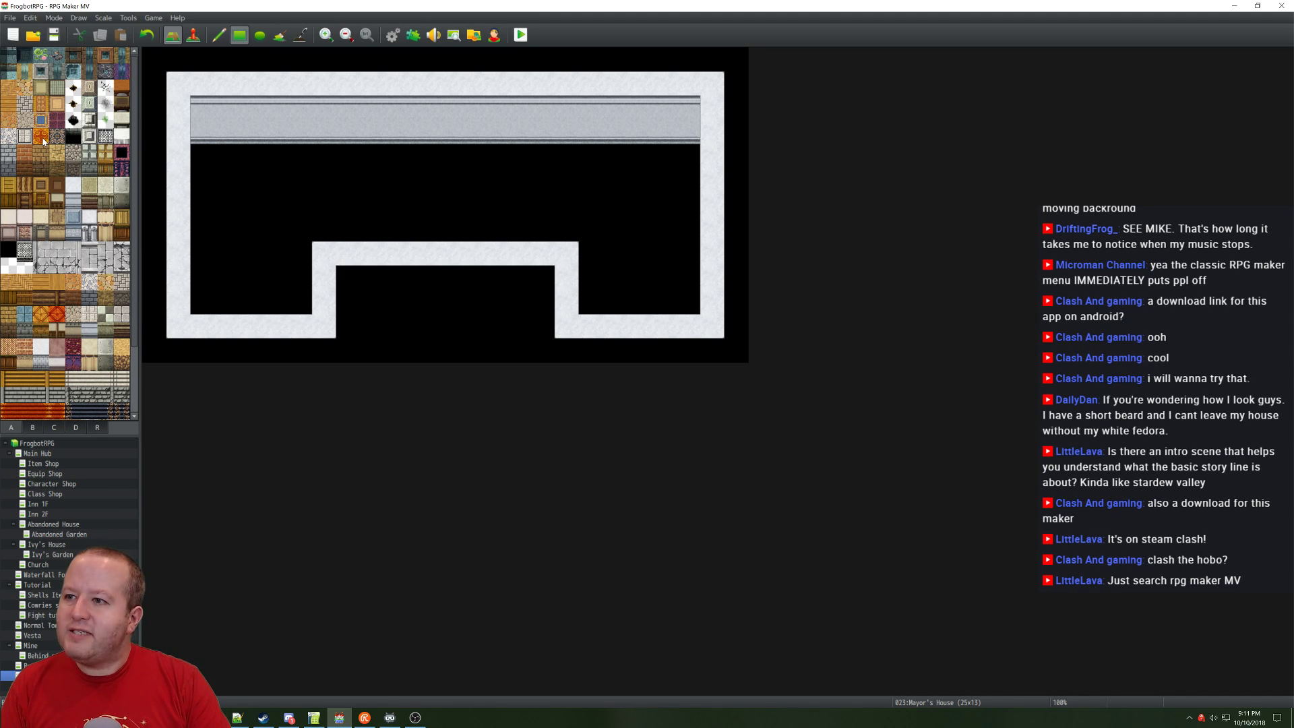
Step: Fill the room's floor below the wall face with wooden parquet tiles, including both lower wings beside the recess
left_click(9, 93)
left_click_drag(199, 153, 302, 304)
left_click_drag(322, 156, 682, 296)
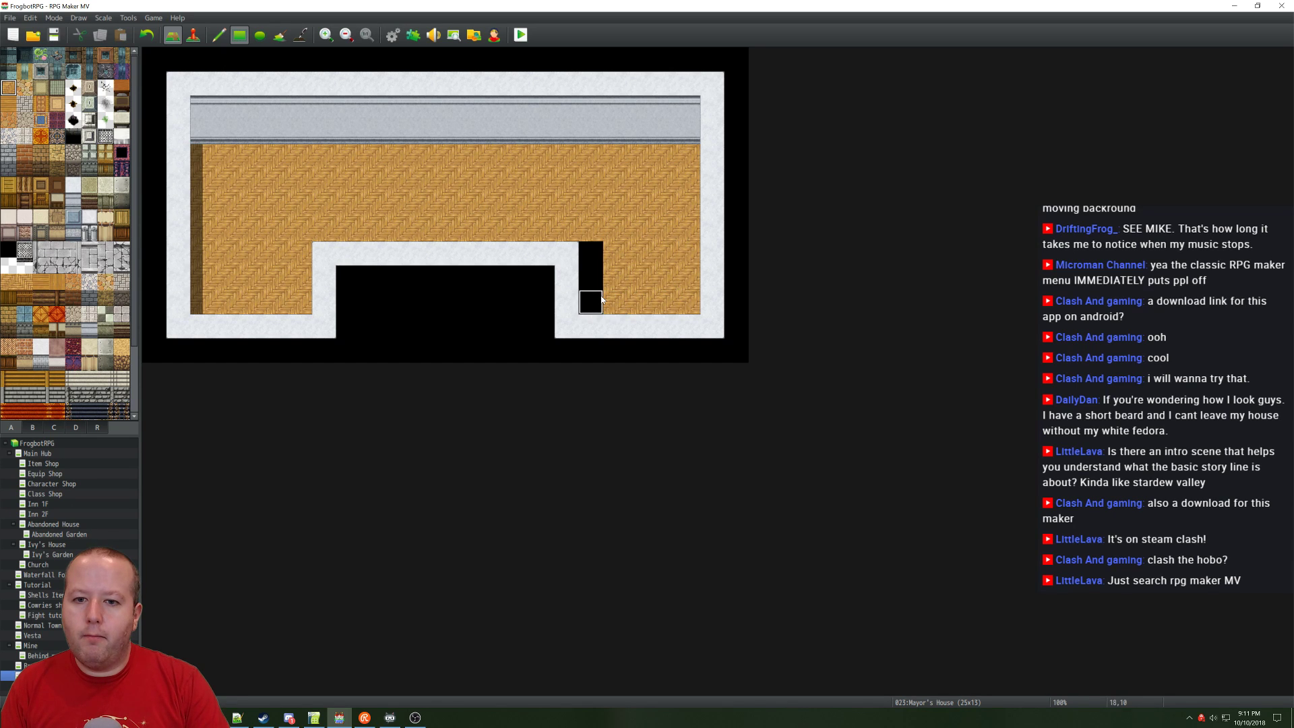
left_click_drag(593, 296, 594, 251)
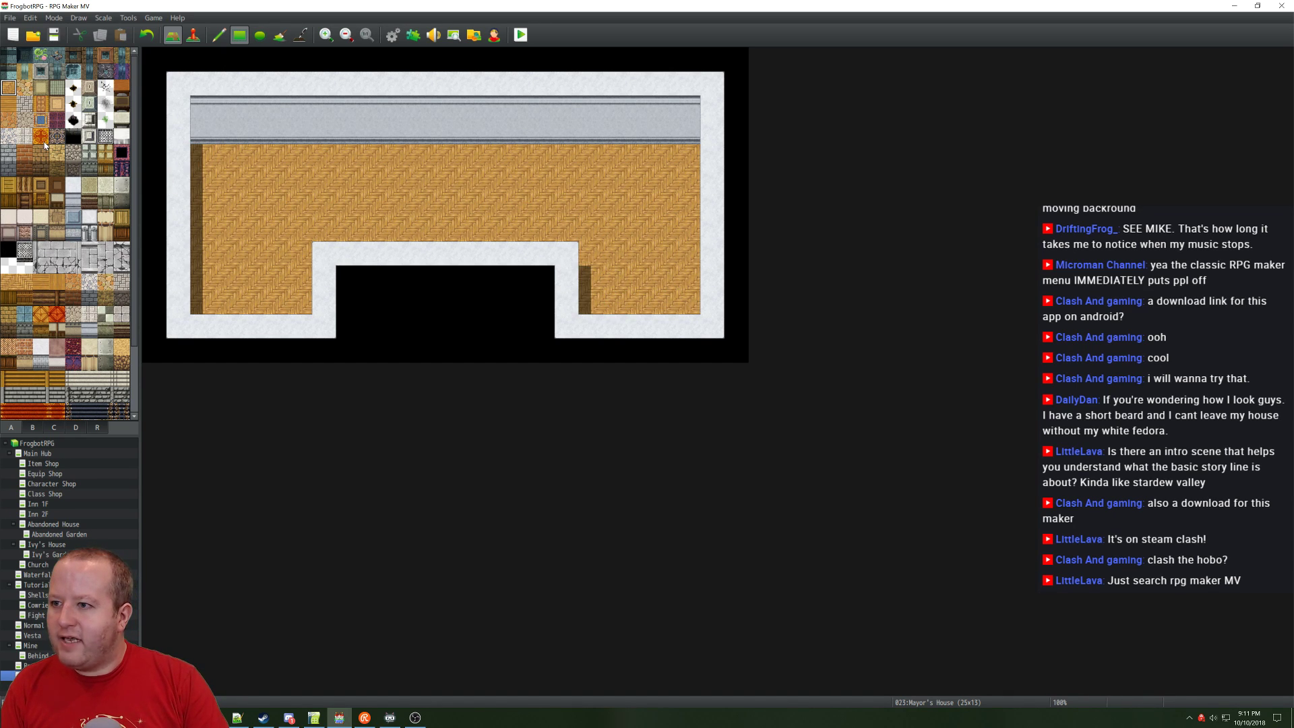
Step: Lay three blue carpets on the parquet: a 9×2-tile one in the middle and a 3×5-tile one in each side wing
left_click(41, 120)
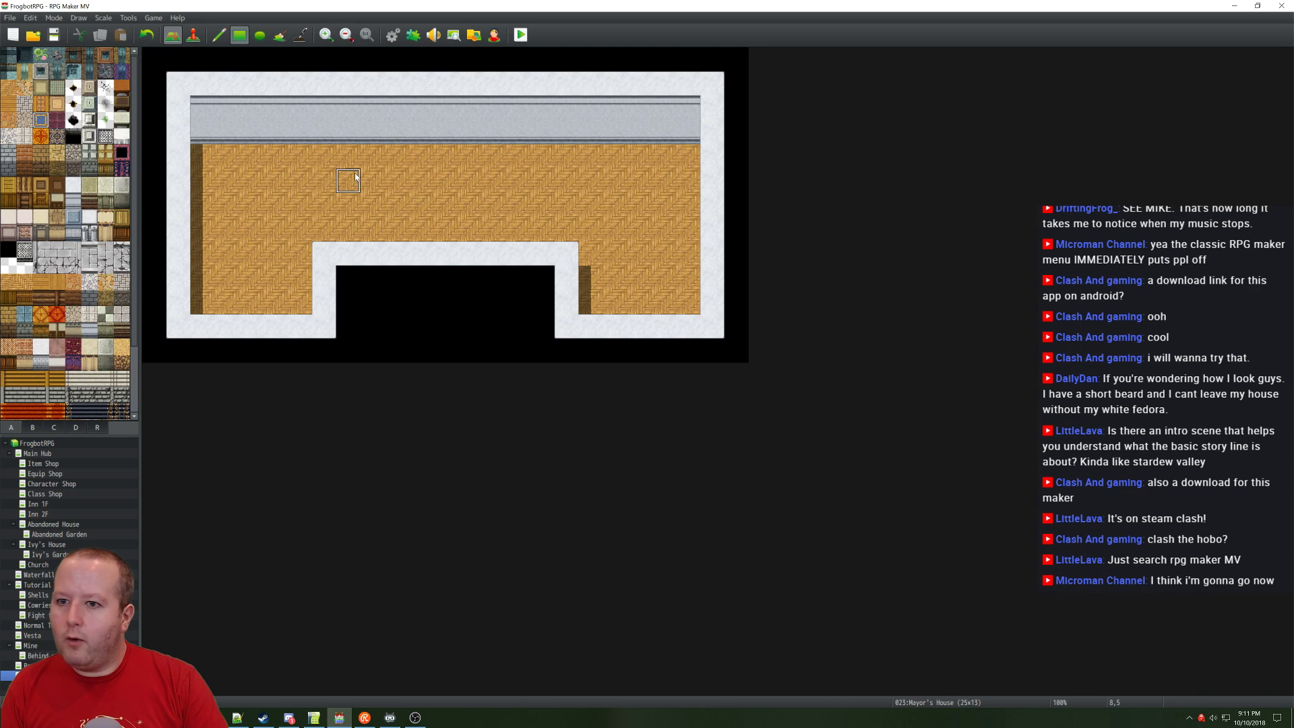
left_click_drag(340, 179, 548, 213)
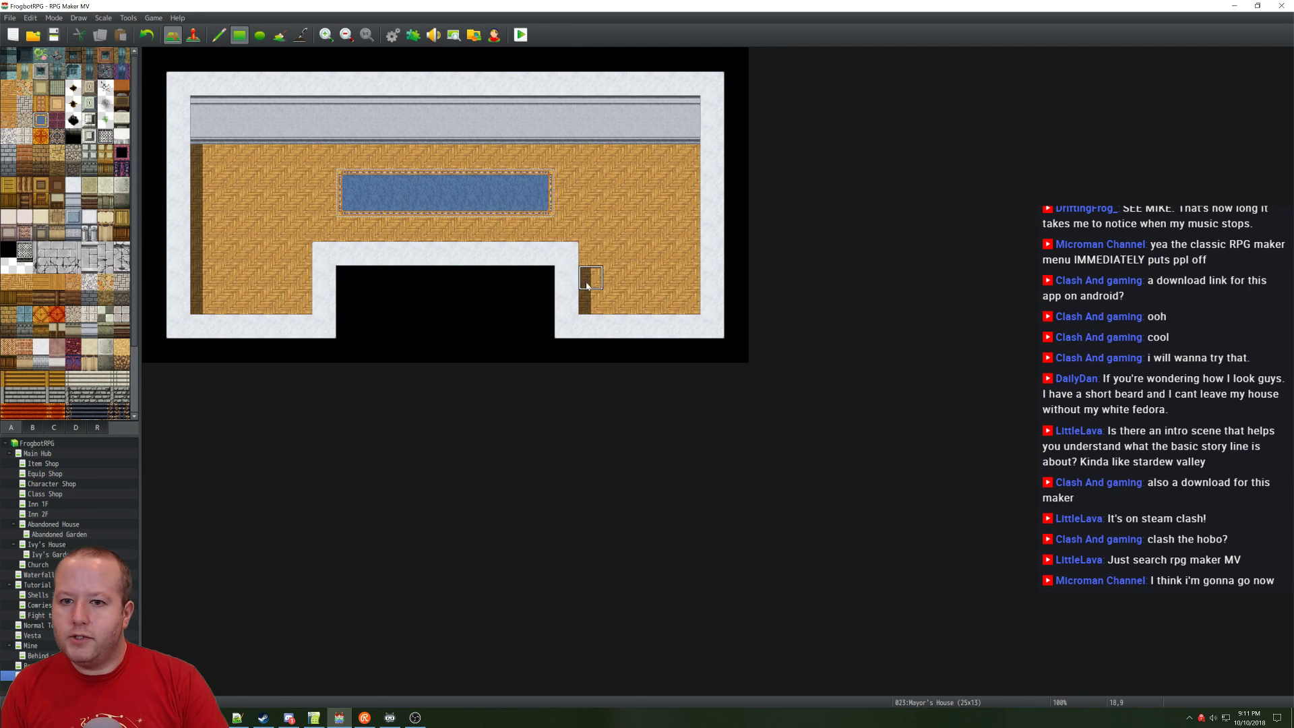
left_click_drag(611, 178, 669, 284)
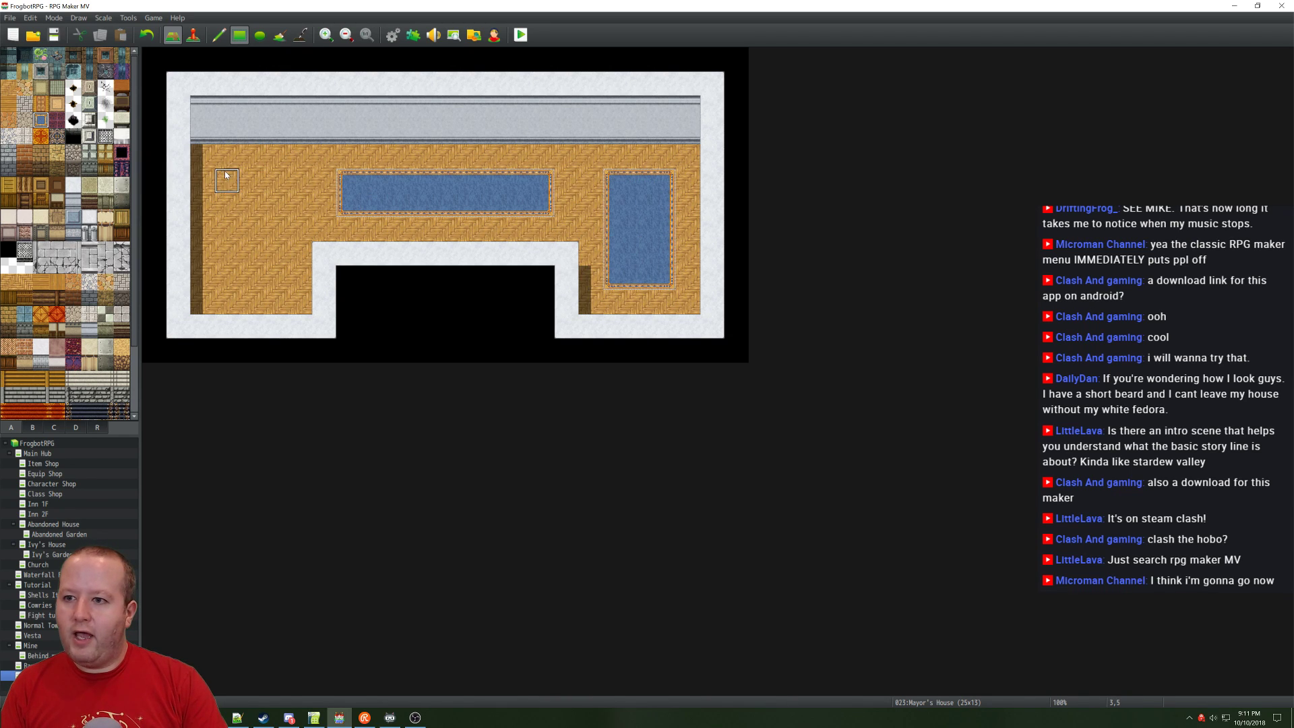
left_click_drag(226, 175, 273, 269)
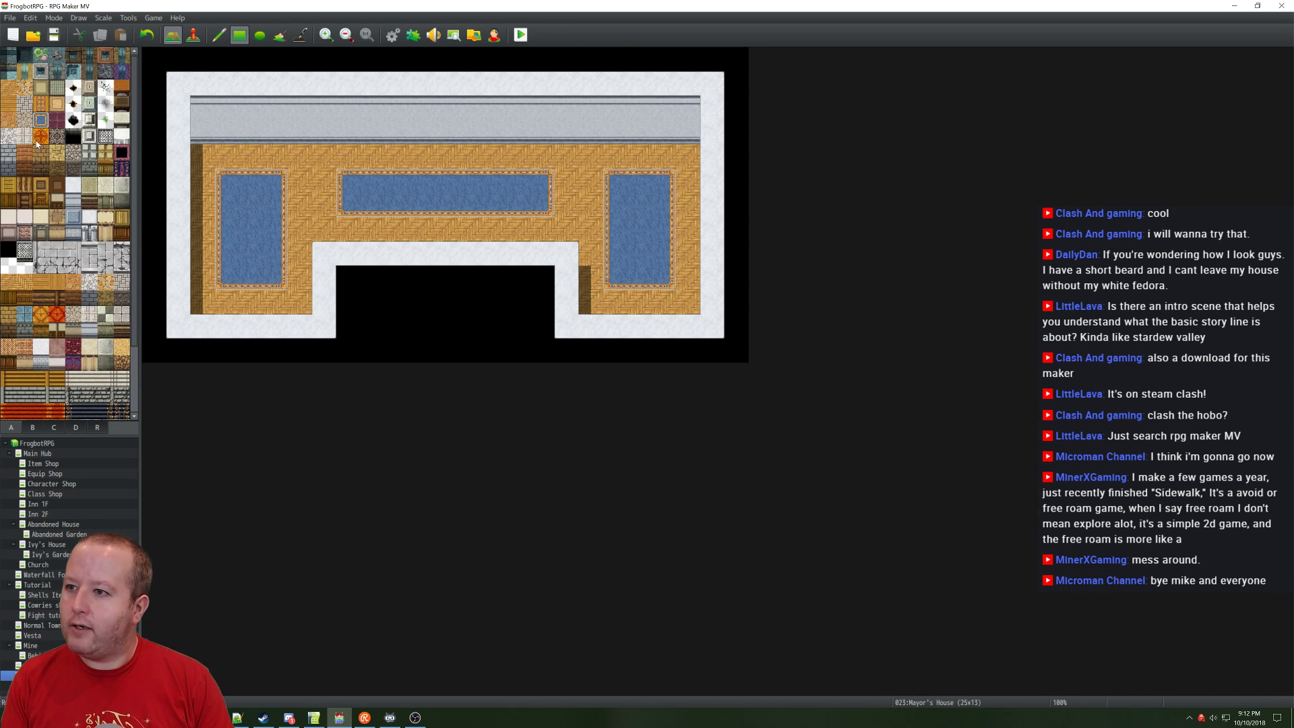
Step: Cut a one-tile-wide, two-tile-deep parquet doorway in the middle of the lower wall and flank its outer tile with white wall tops
left_click(9, 87)
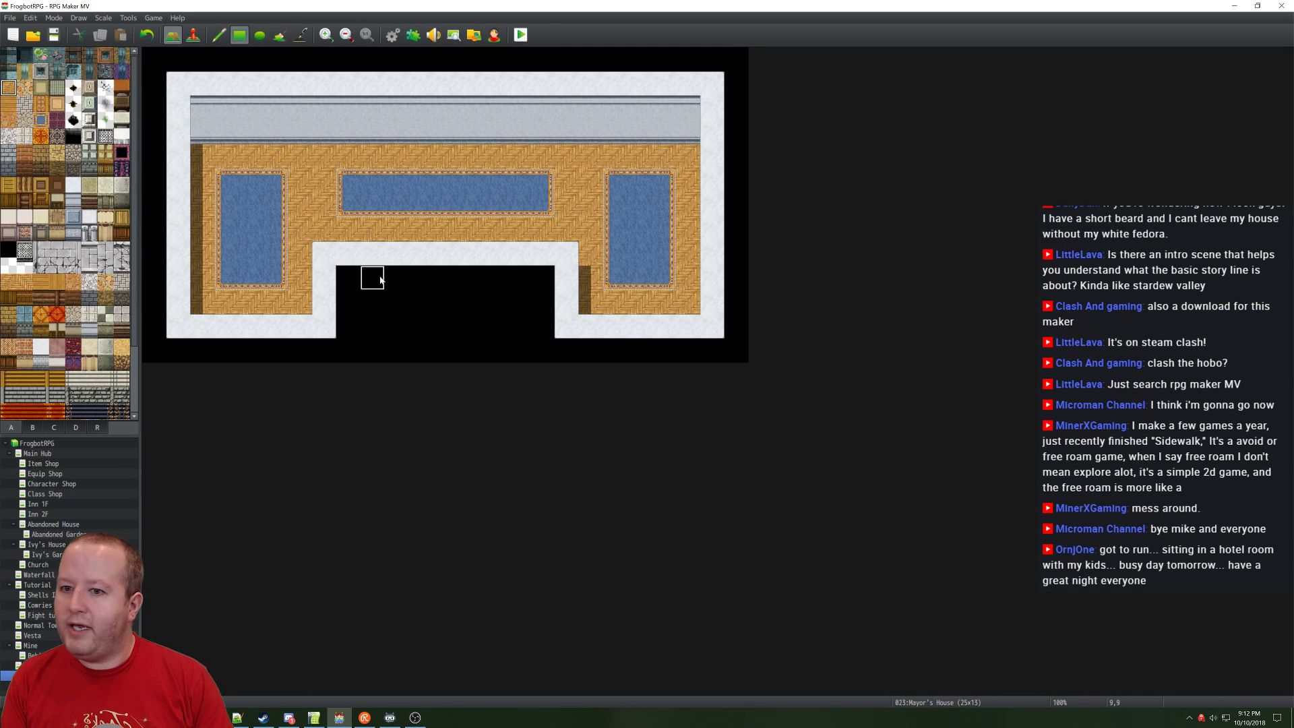
left_click(444, 254)
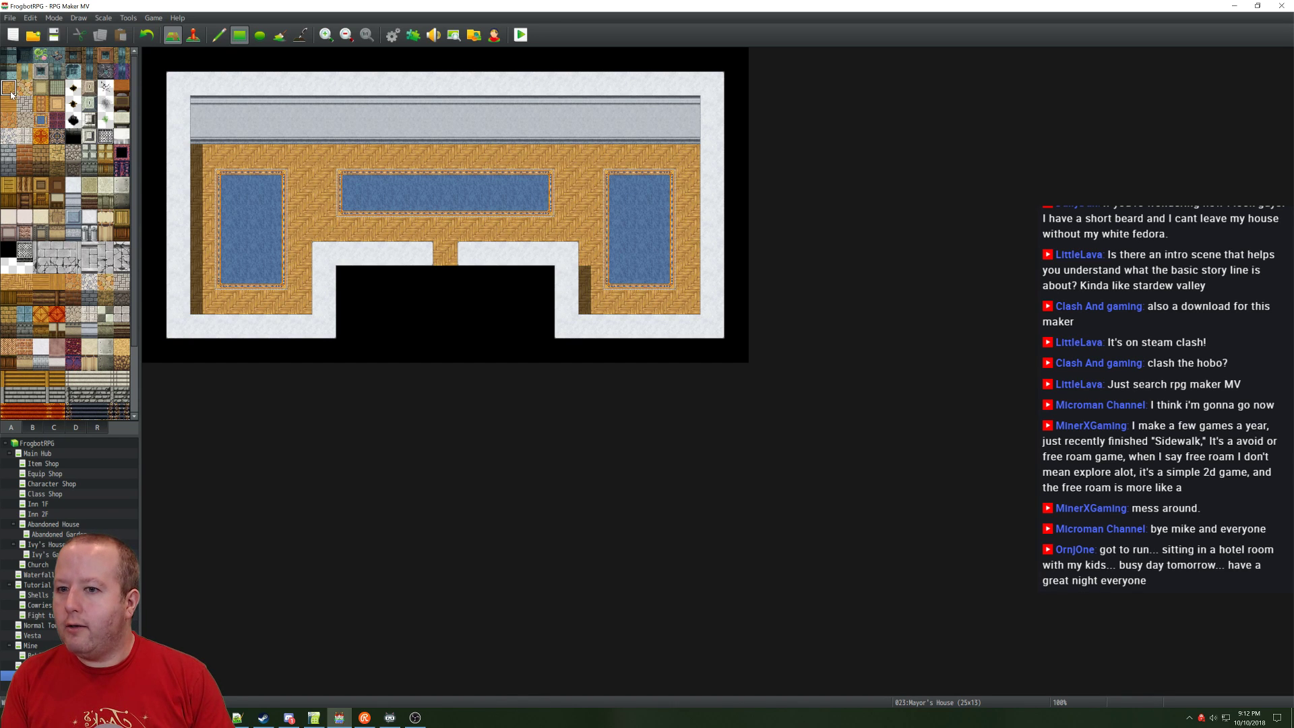
left_click(73, 185)
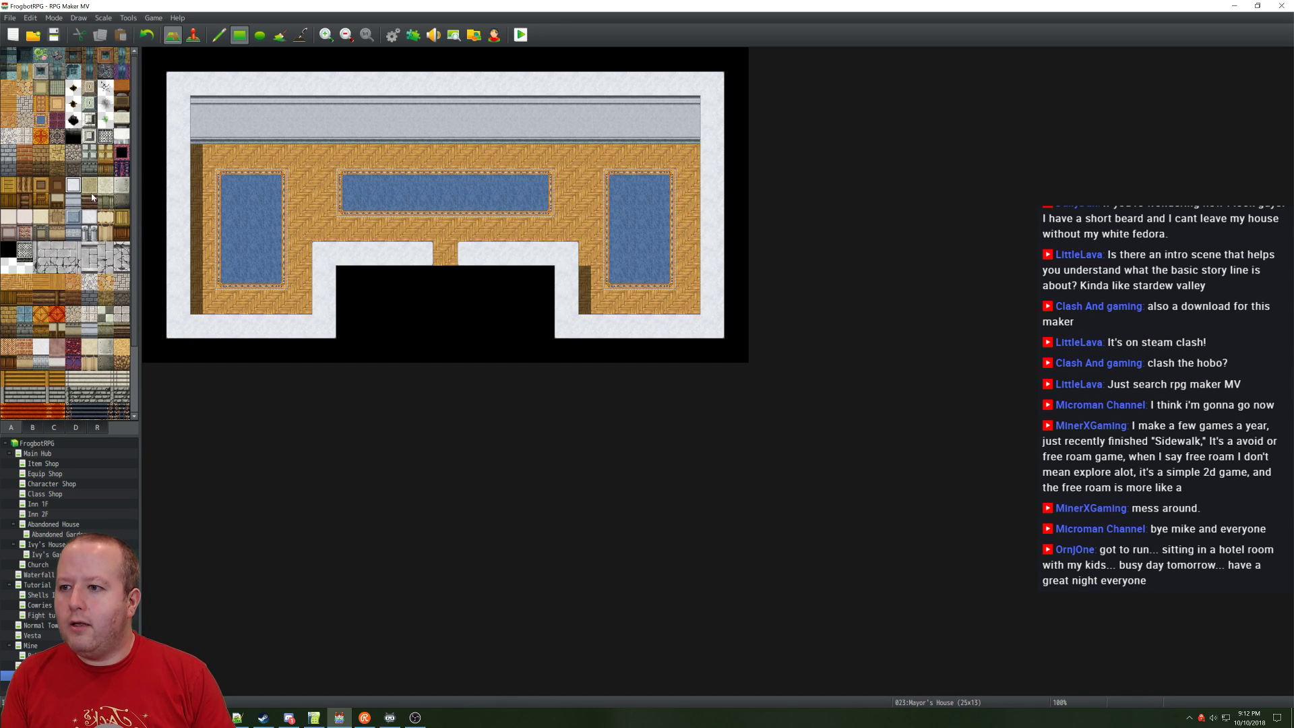
left_click(420, 277)
left_click(470, 276)
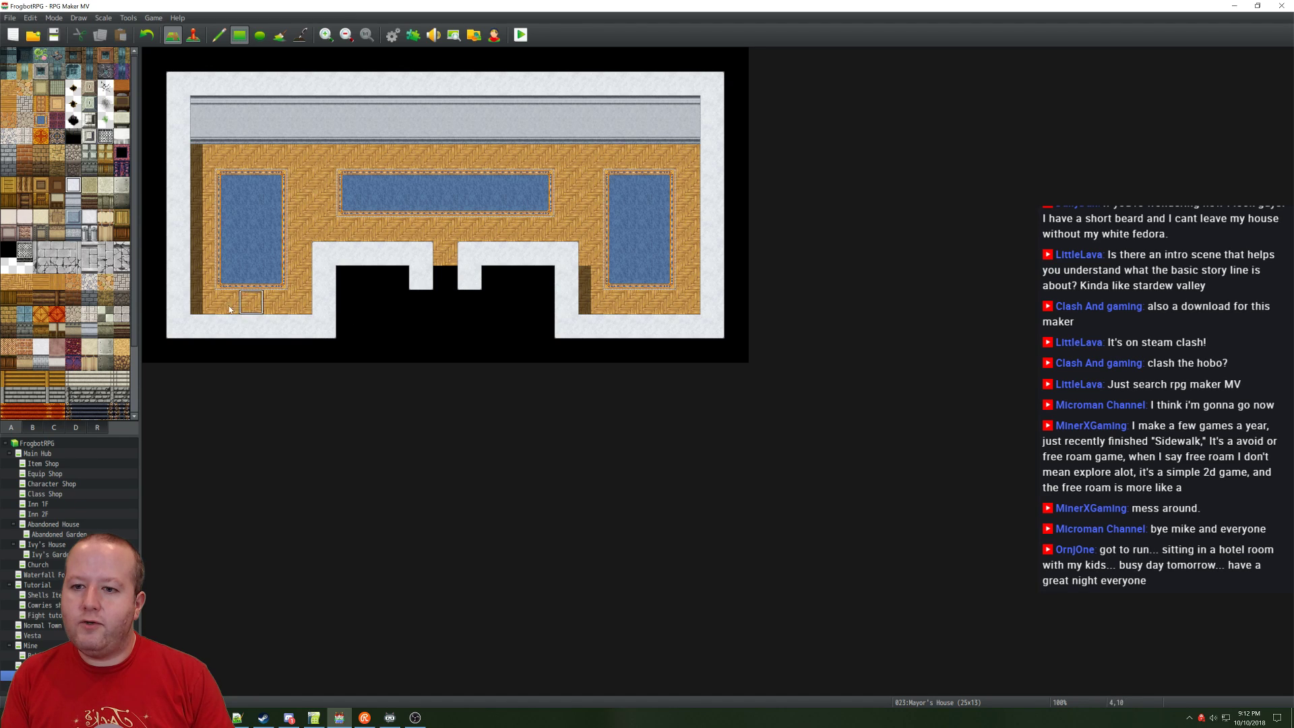
left_click(8, 87)
left_click(439, 274)
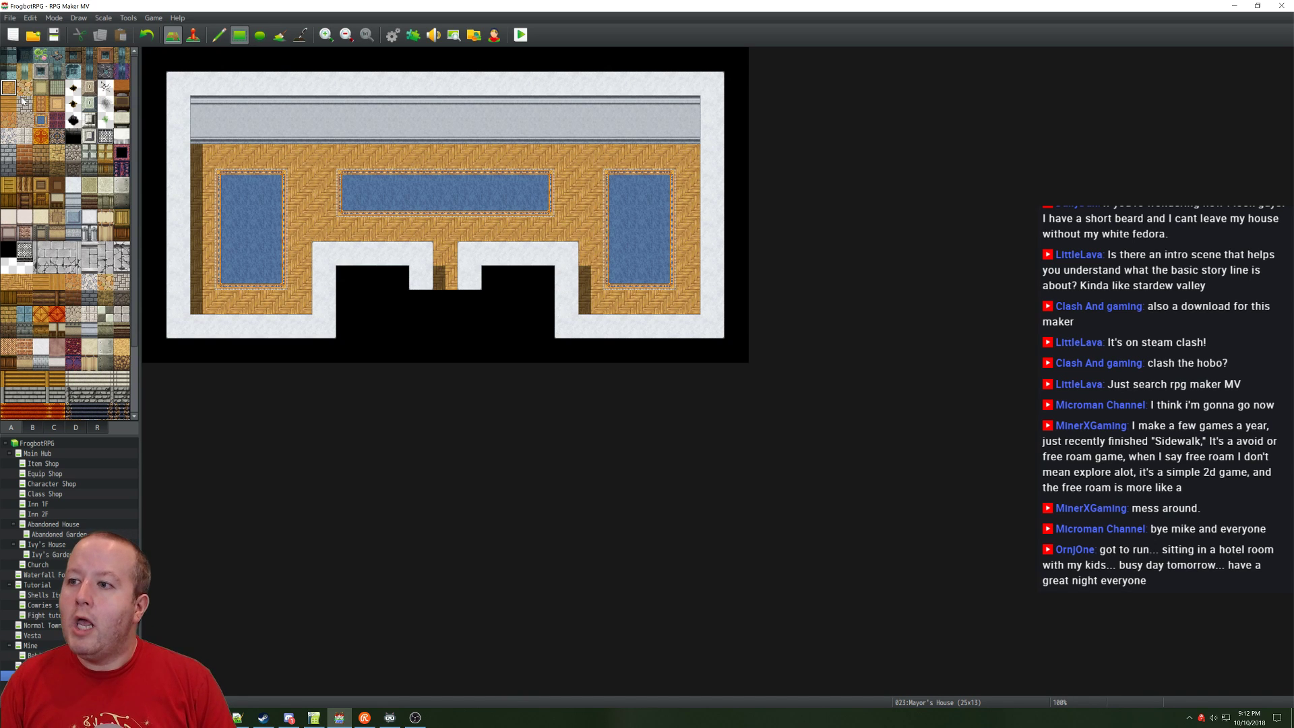
Step: Switch to event editing and create an event named Exit on the doorway's lower tile
key("F6")
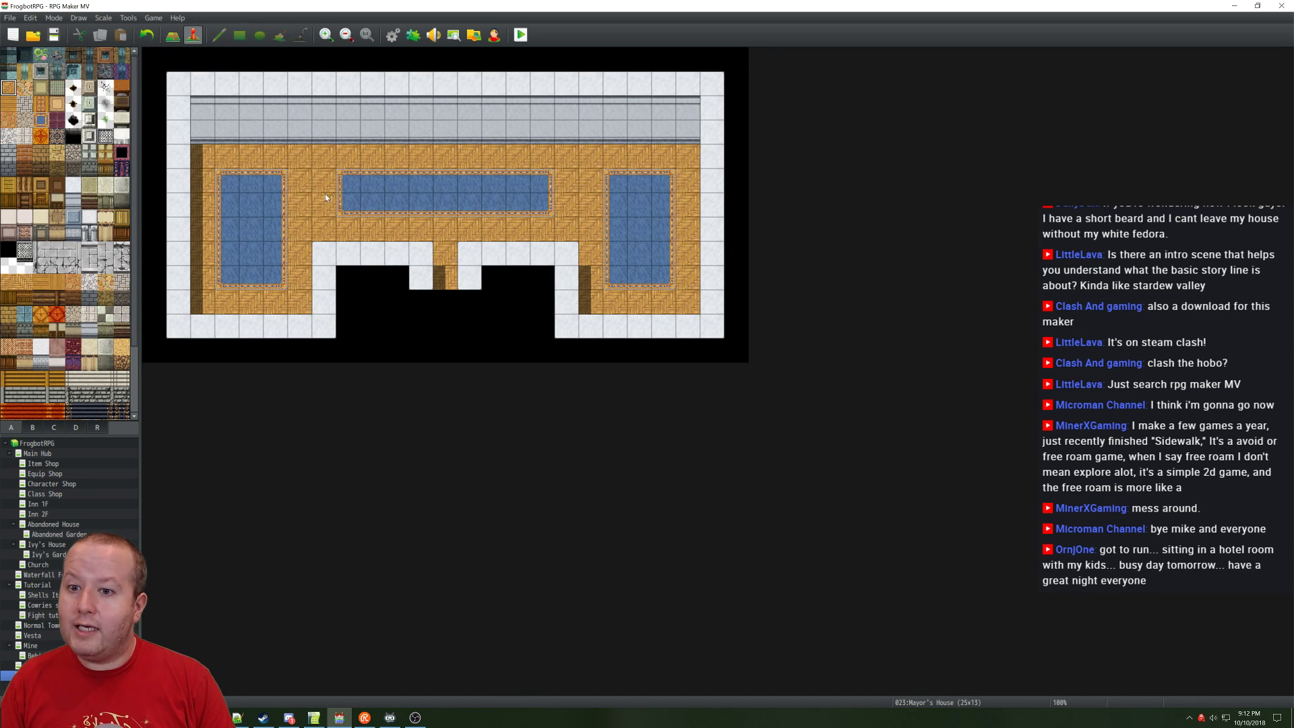
left_click(445, 280)
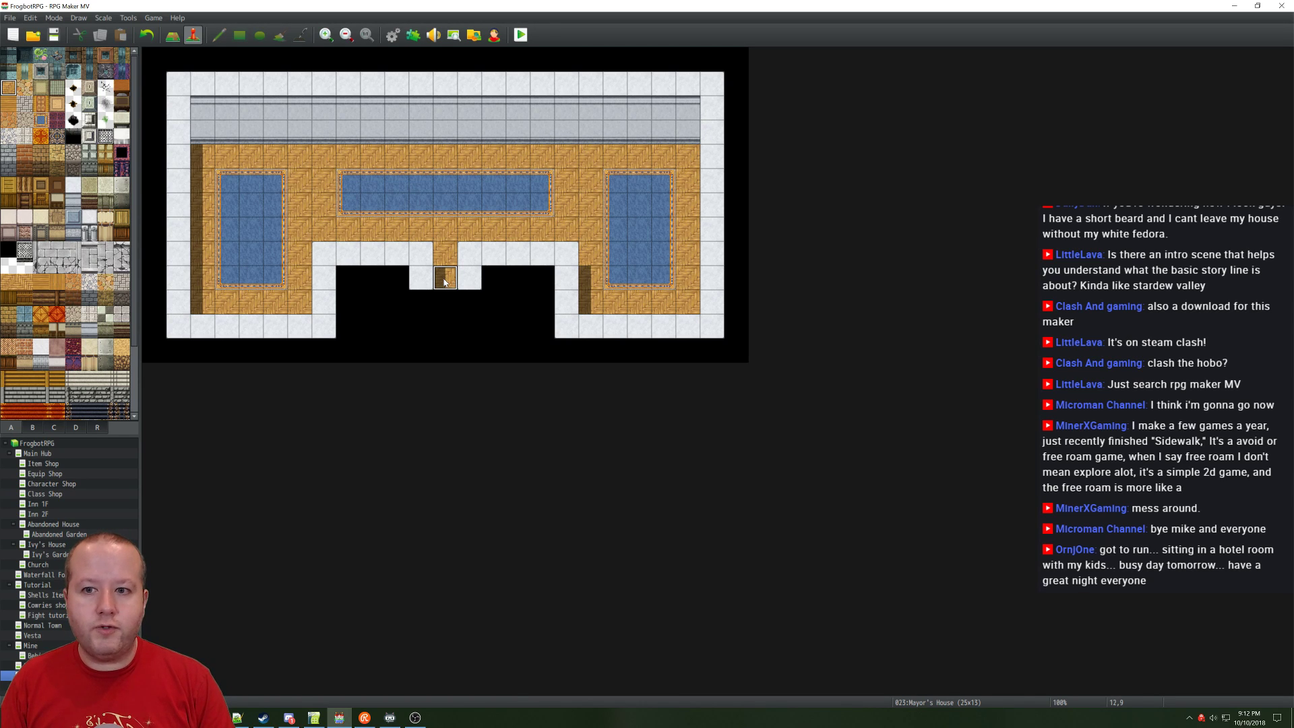
double_click(446, 281)
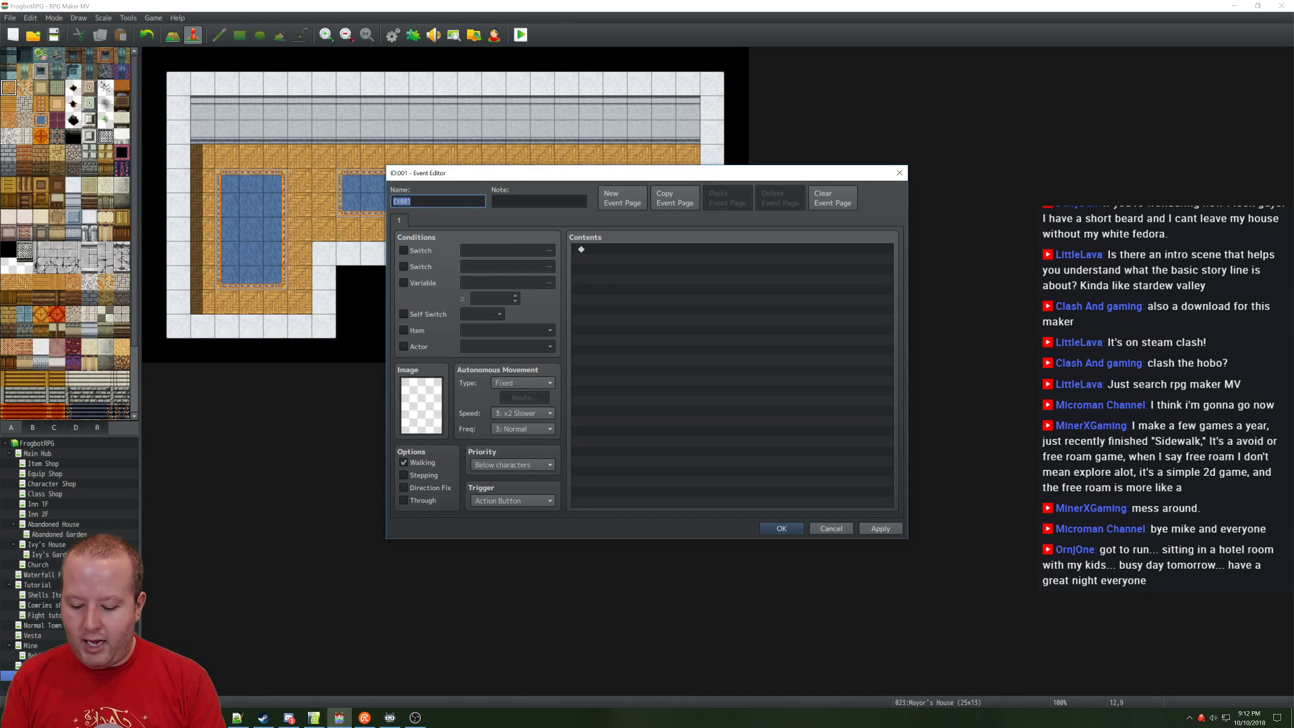
type("Exit")
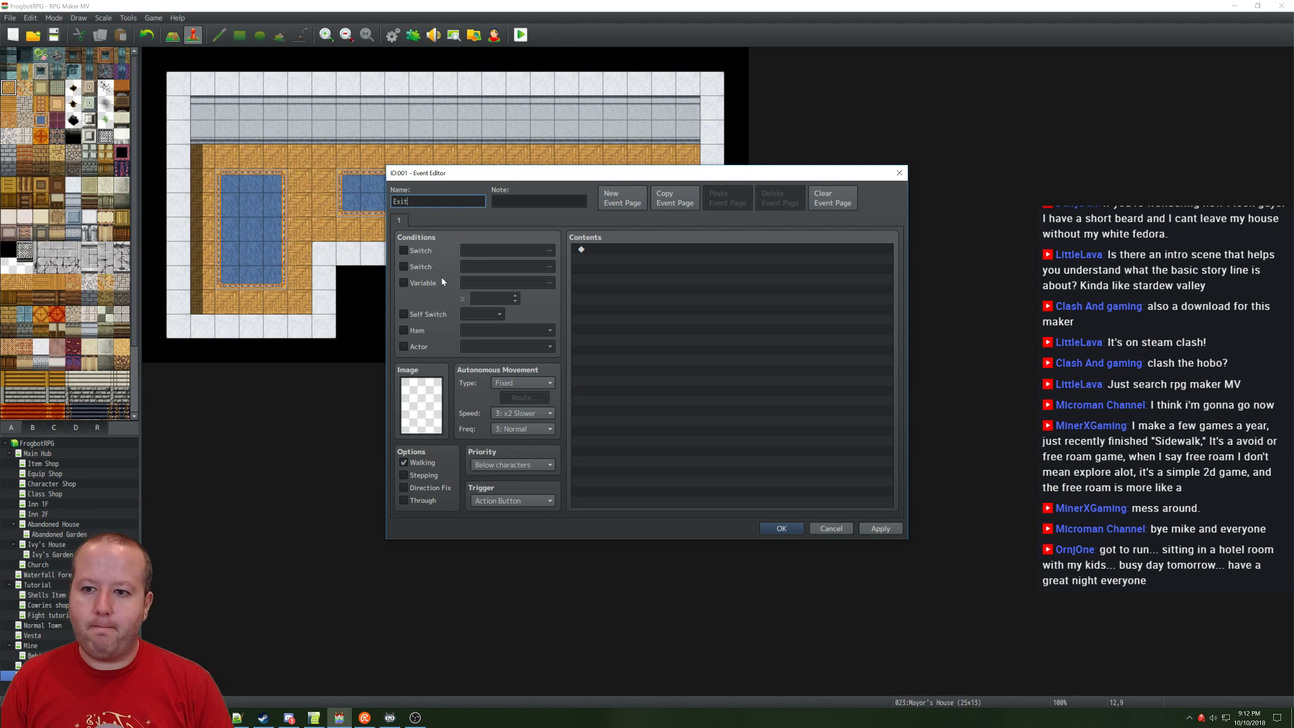
Step: Add a Play SE command with the Move1 sound to the Exit event, previewing the sound first
double_click(620, 250)
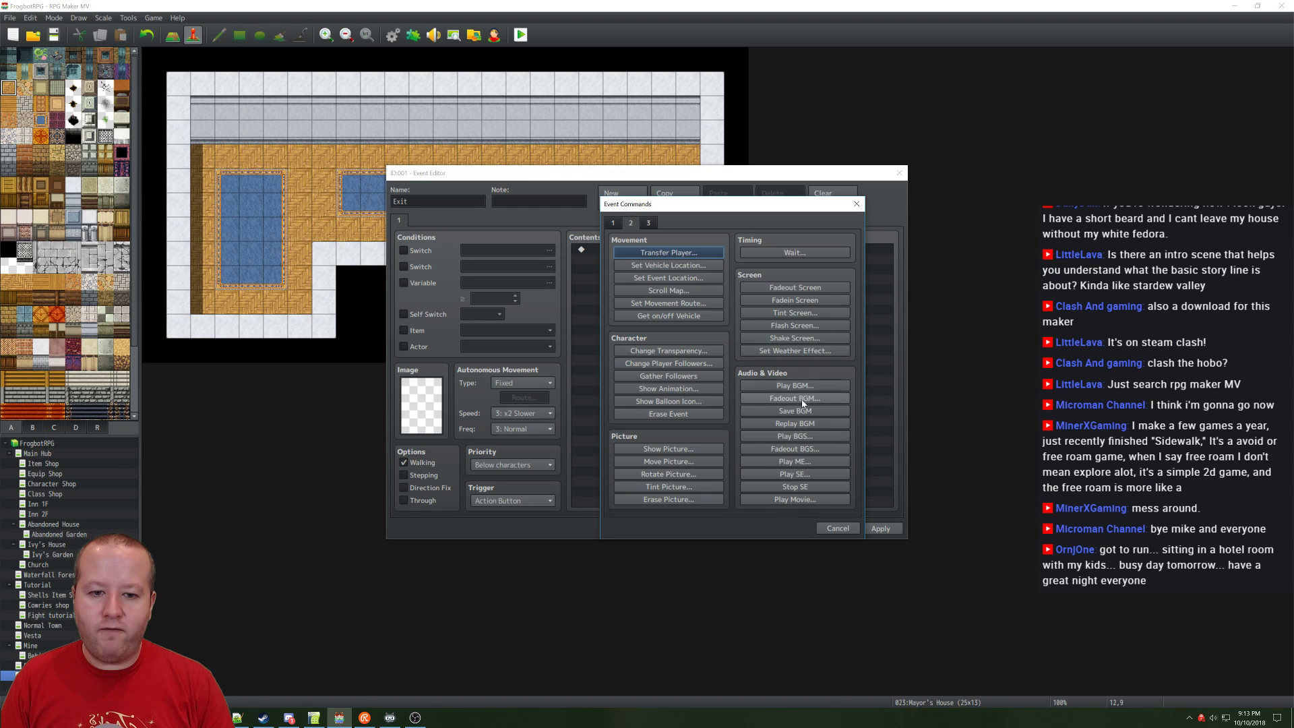
left_click(798, 475)
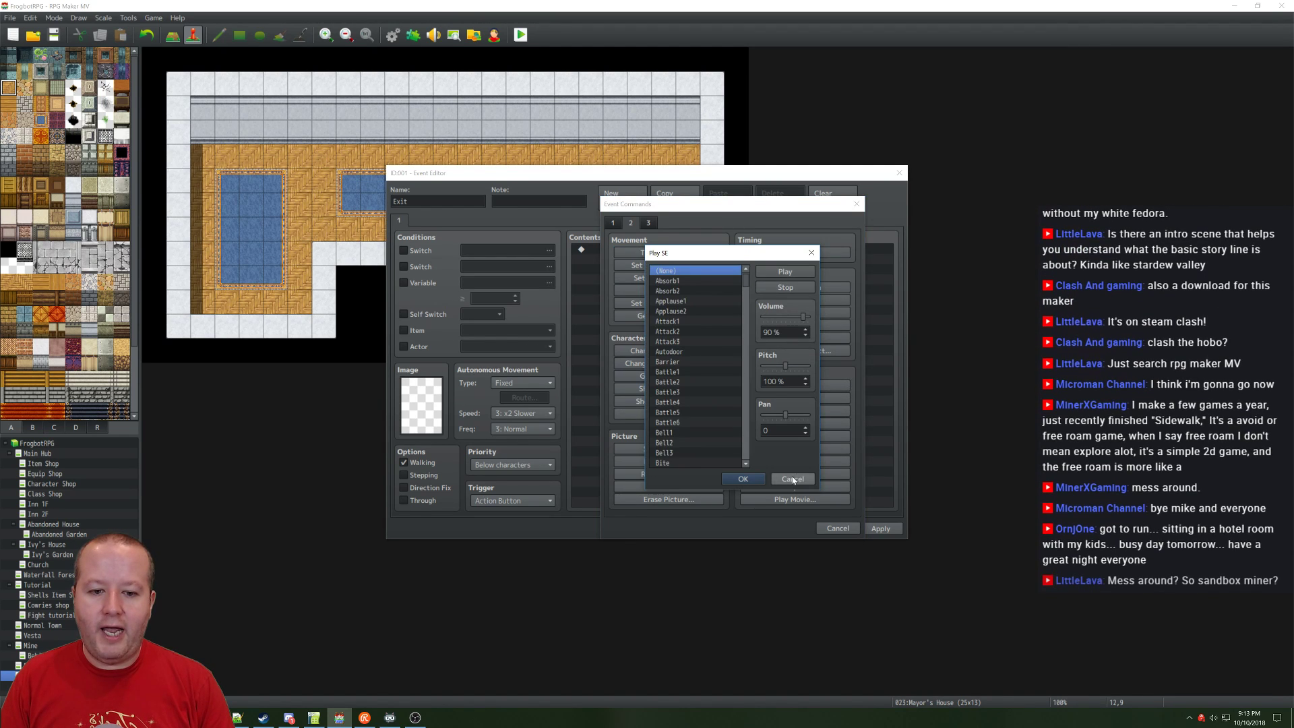
left_click_drag(747, 280, 743, 389)
left_click(673, 317)
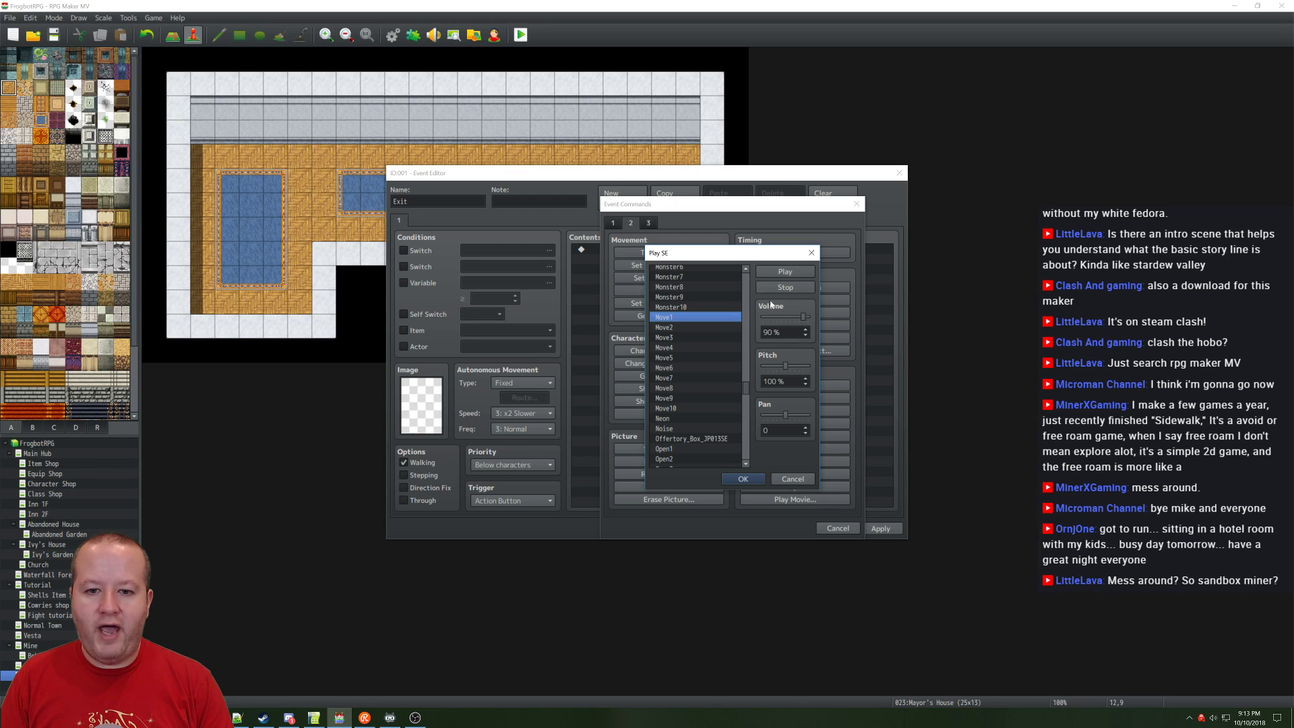
left_click(785, 273)
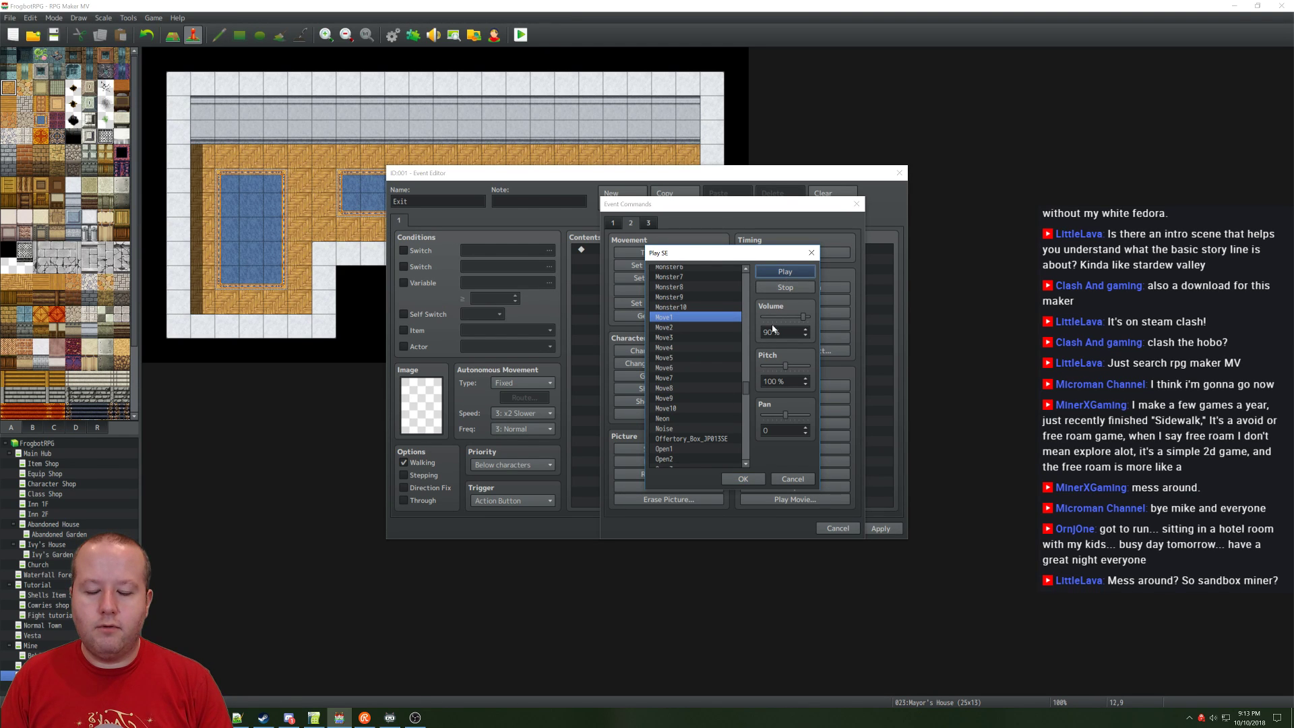
left_click(744, 479)
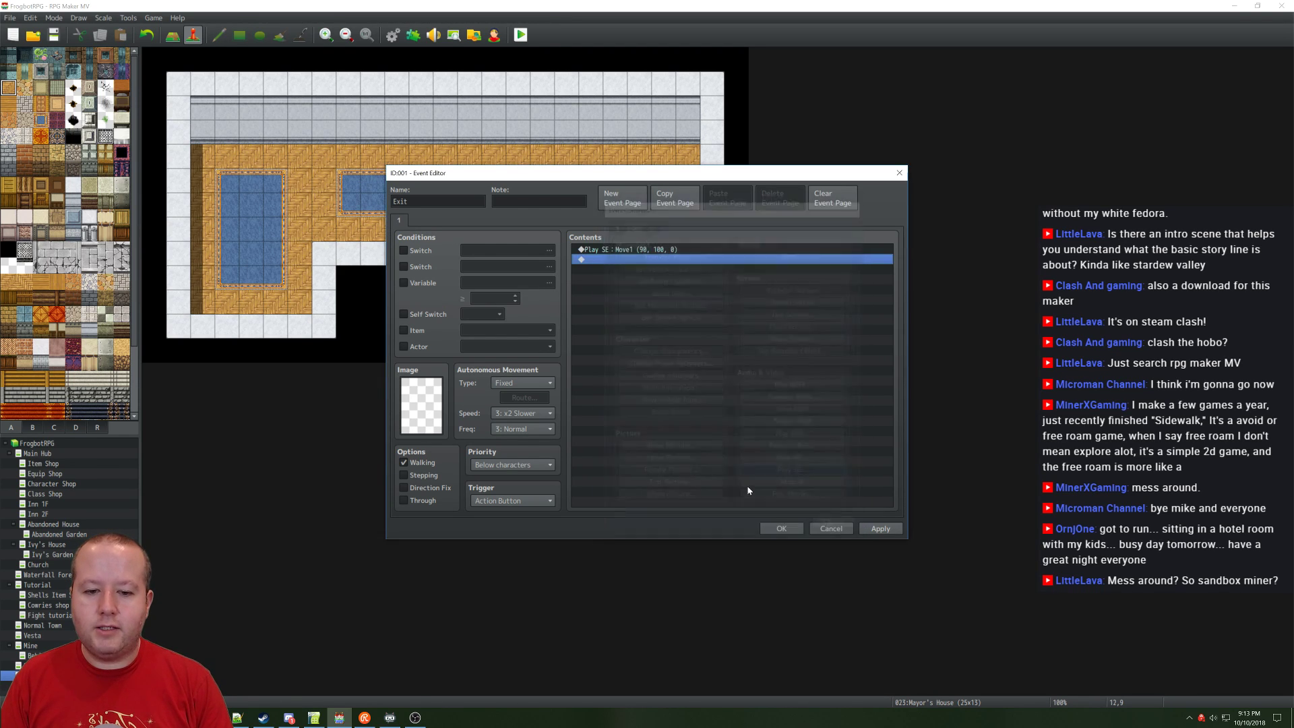
Step: Add a Transfer Player command to Main Hub (44,6), in front of the blue-roofed mansion's entrance, and save the Exit event
double_click(615, 259)
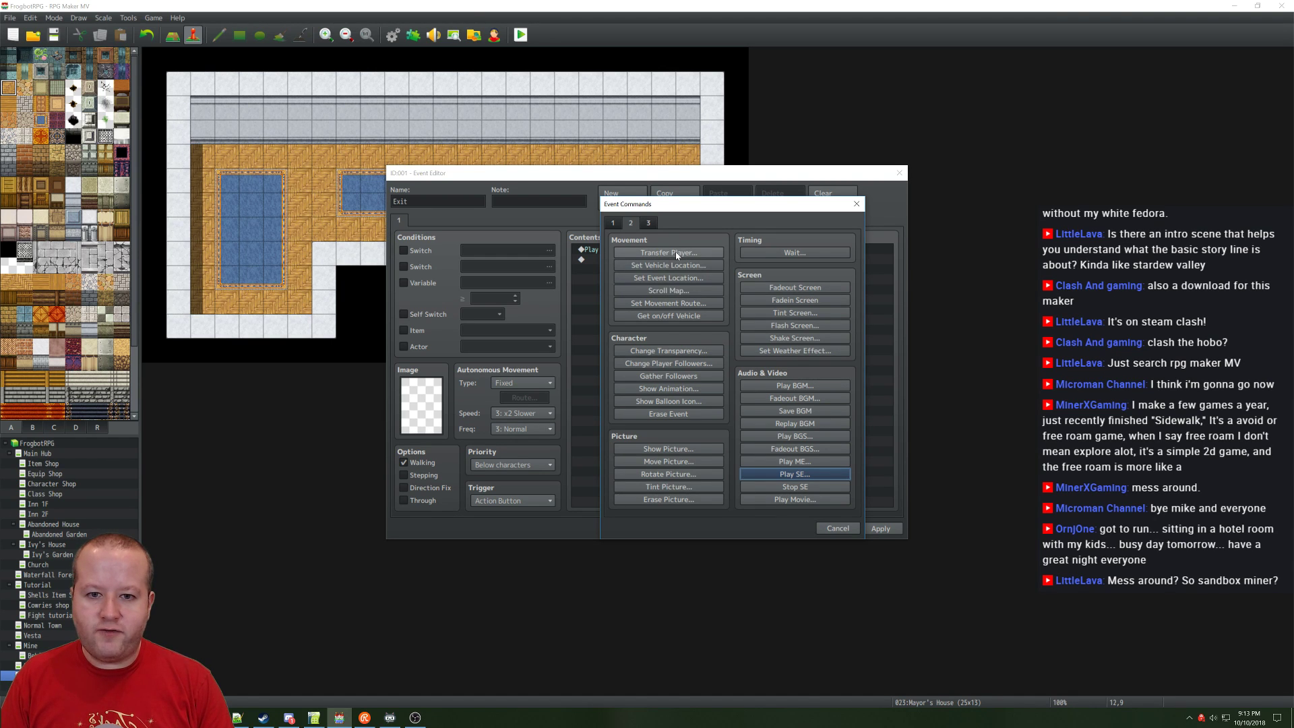
left_click(676, 254)
left_click(771, 331)
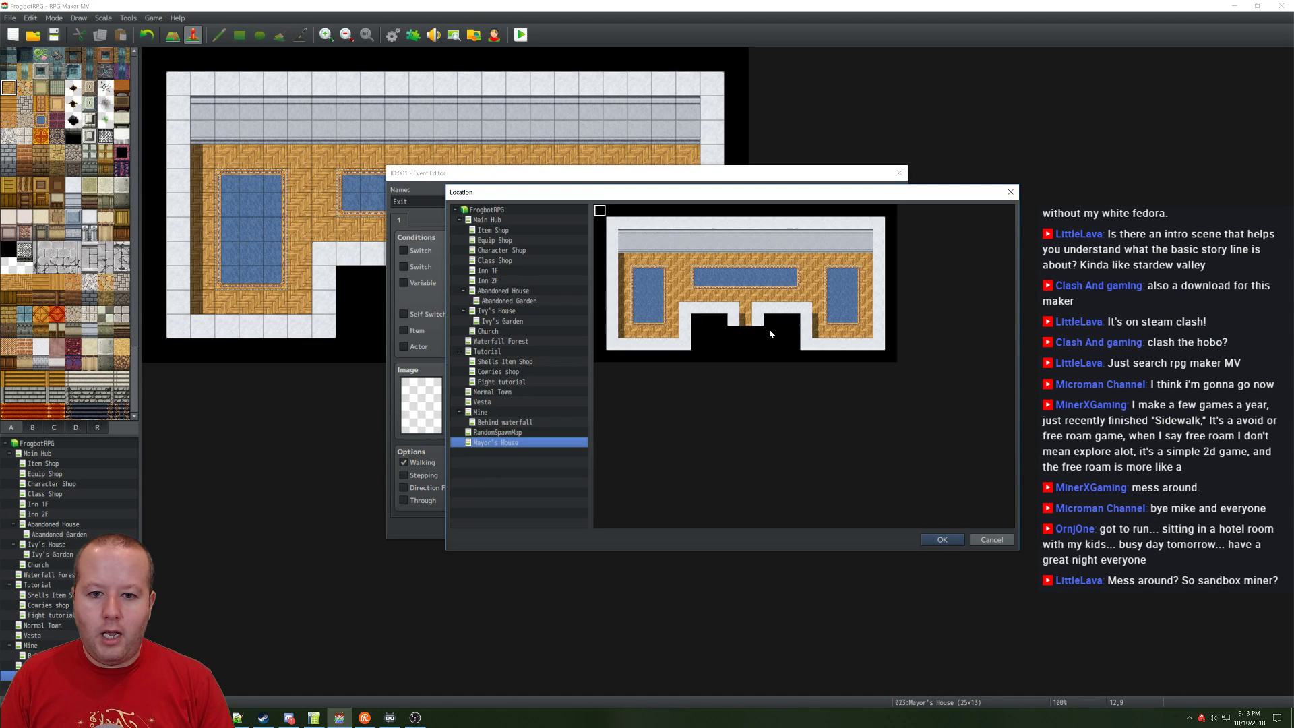
left_click(496, 221)
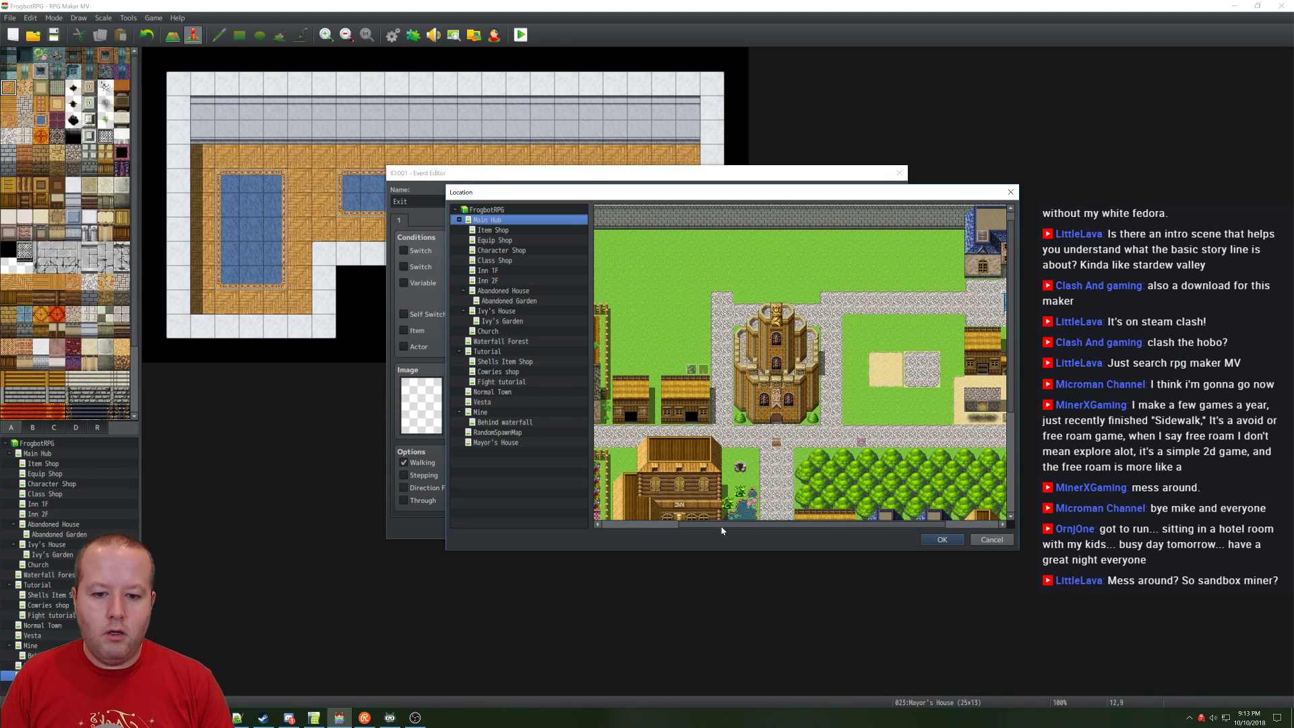
left_click_drag(721, 526, 774, 526)
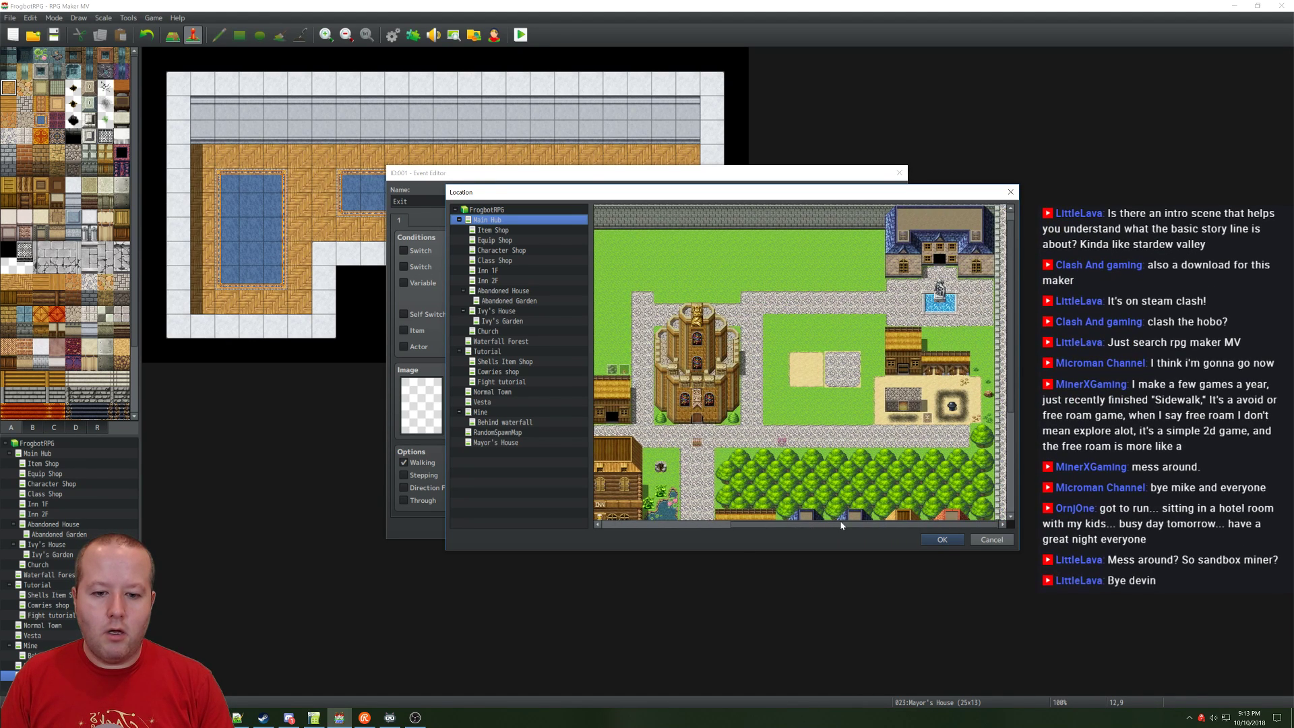
double_click(939, 274)
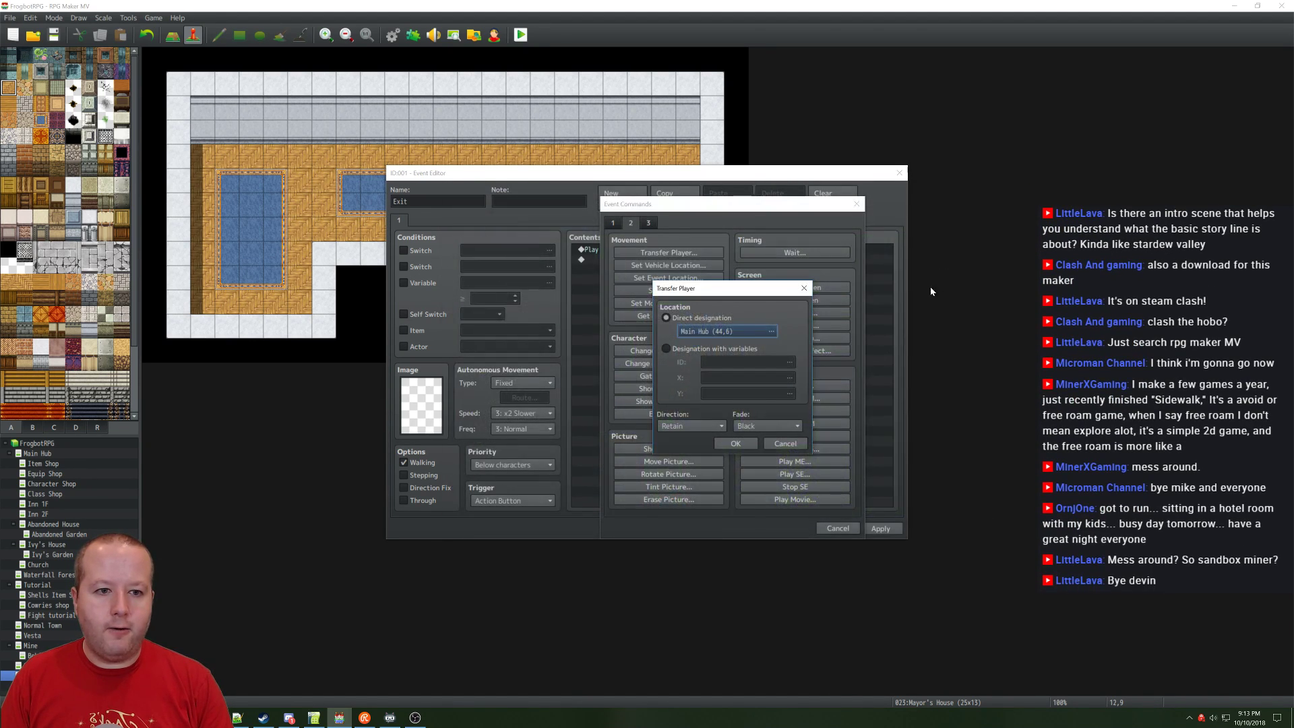
left_click(737, 445)
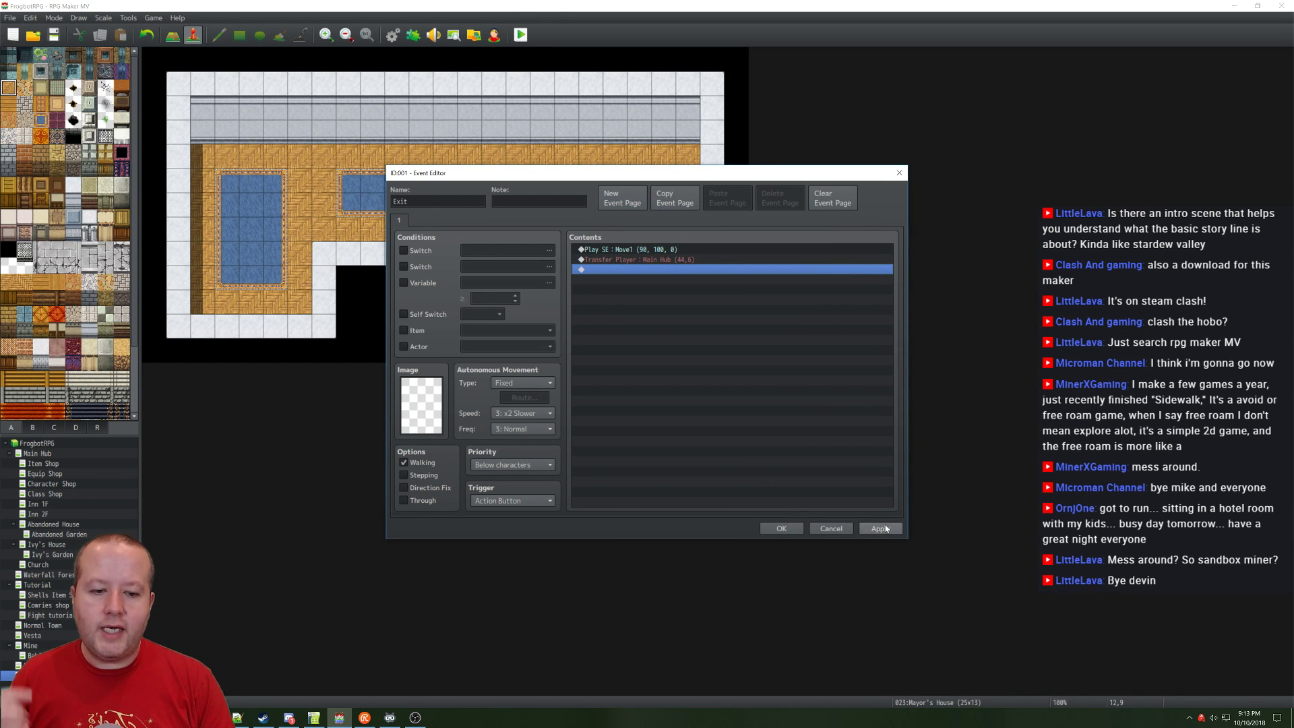
left_click(784, 530)
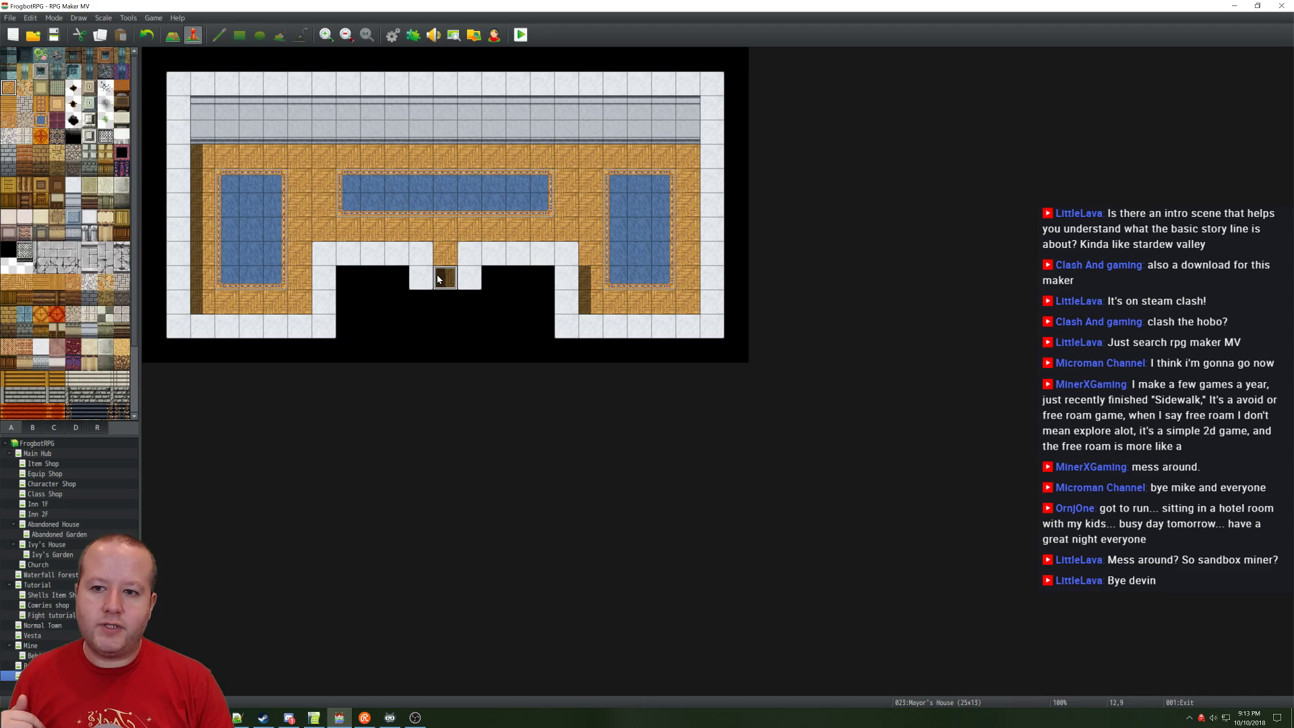
Step: Start a quick Door event on the Main Hub mansion's entrance tile (44,5) and give it the dark metal door image from !Door1
left_click(39, 455)
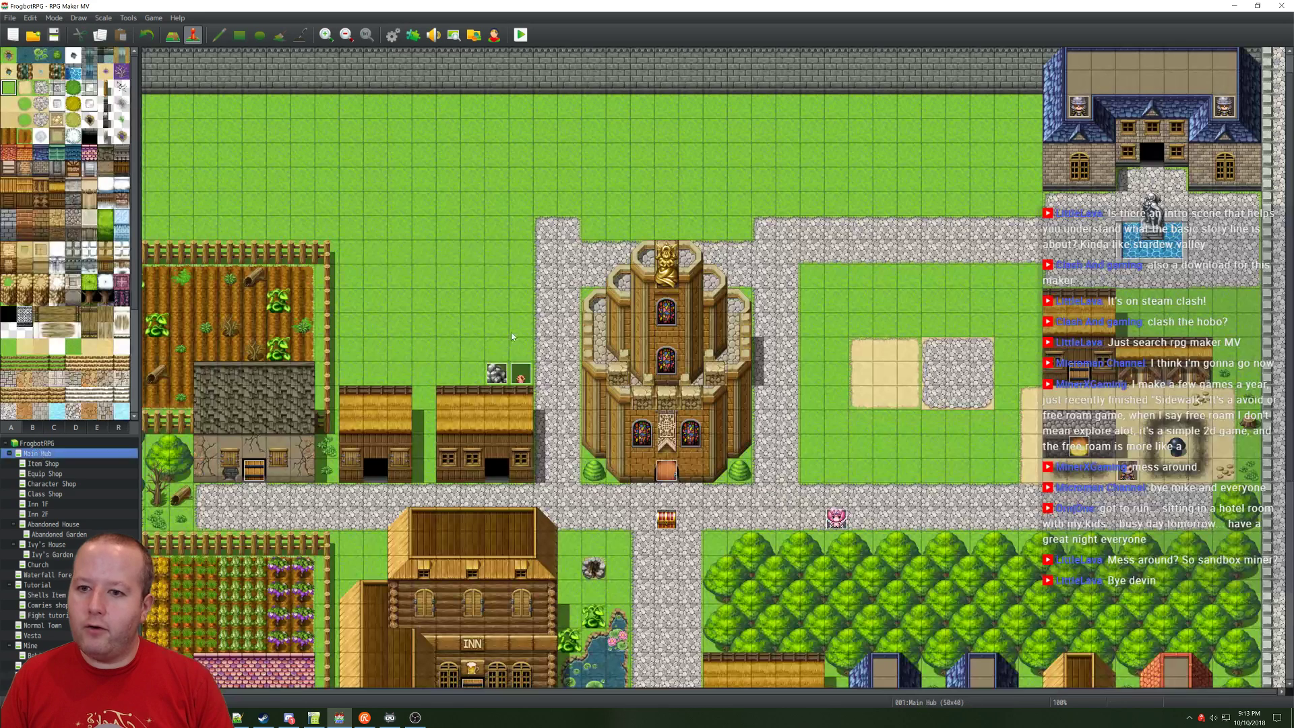
left_click(1151, 155)
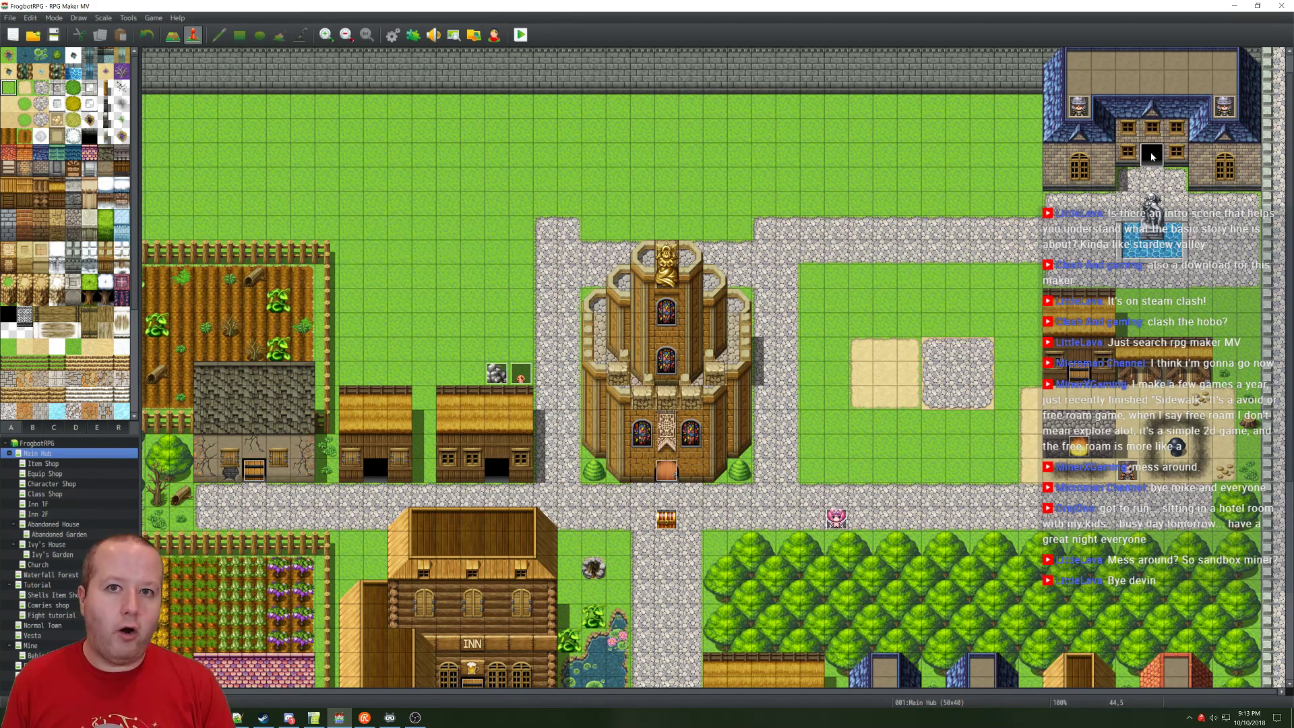
right_click(1151, 155)
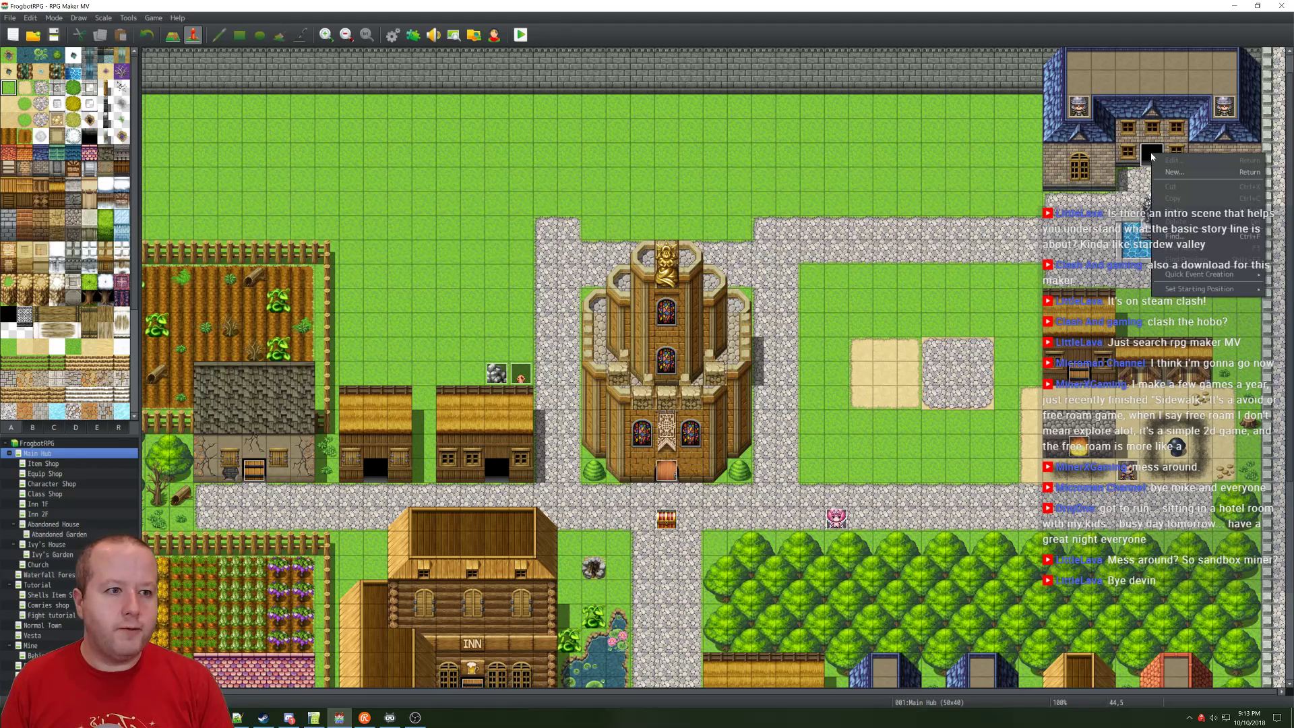
mouse_move(1183, 295)
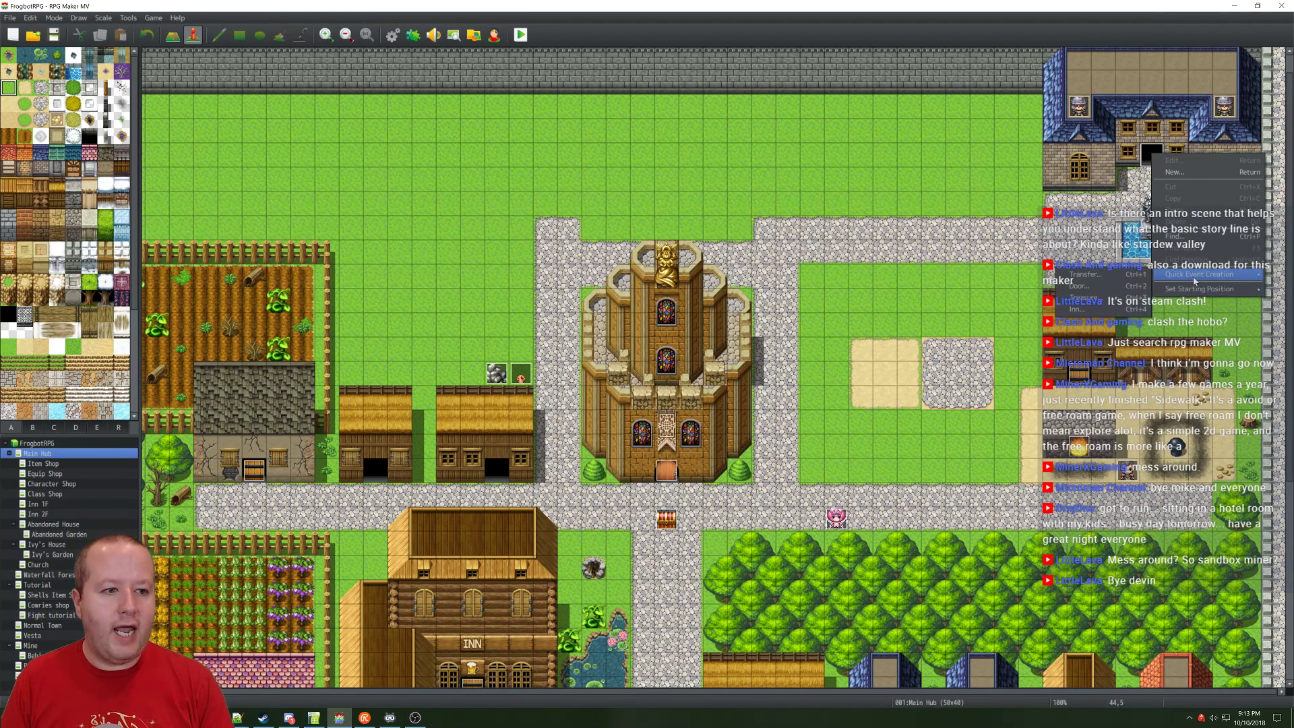
left_click(1096, 286)
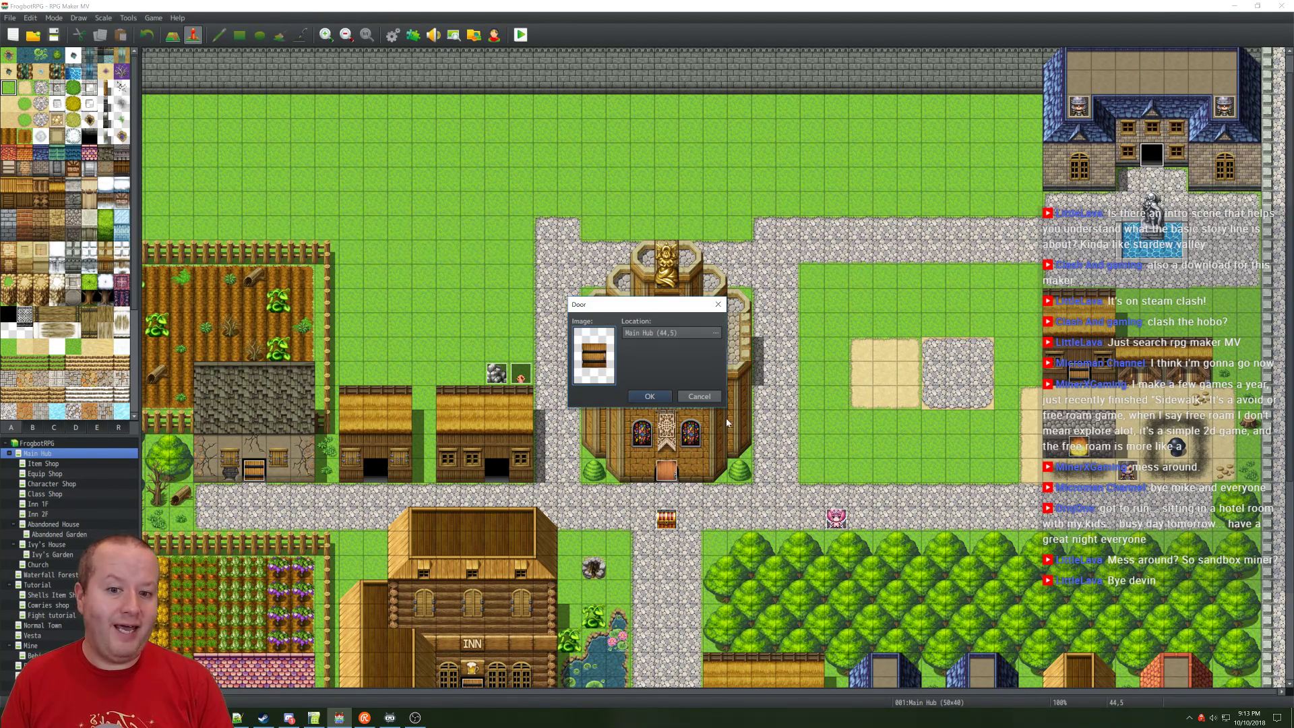
double_click(599, 369)
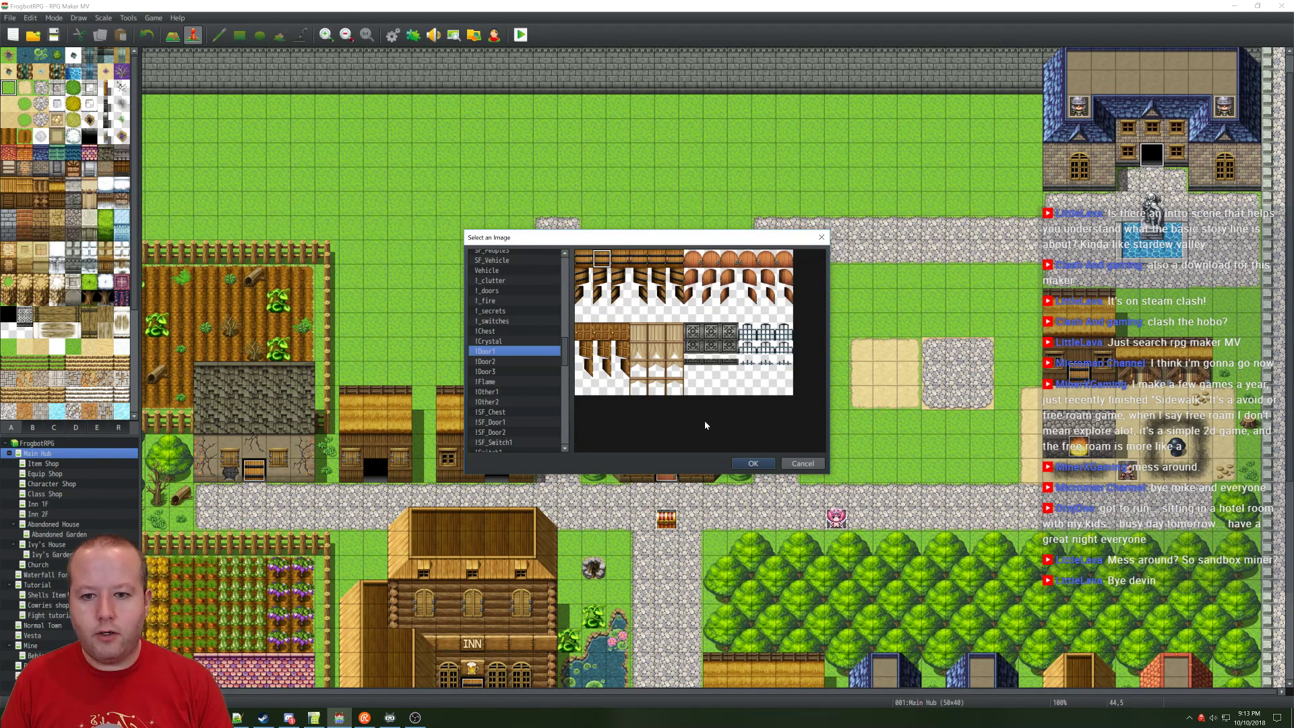
left_click(485, 362)
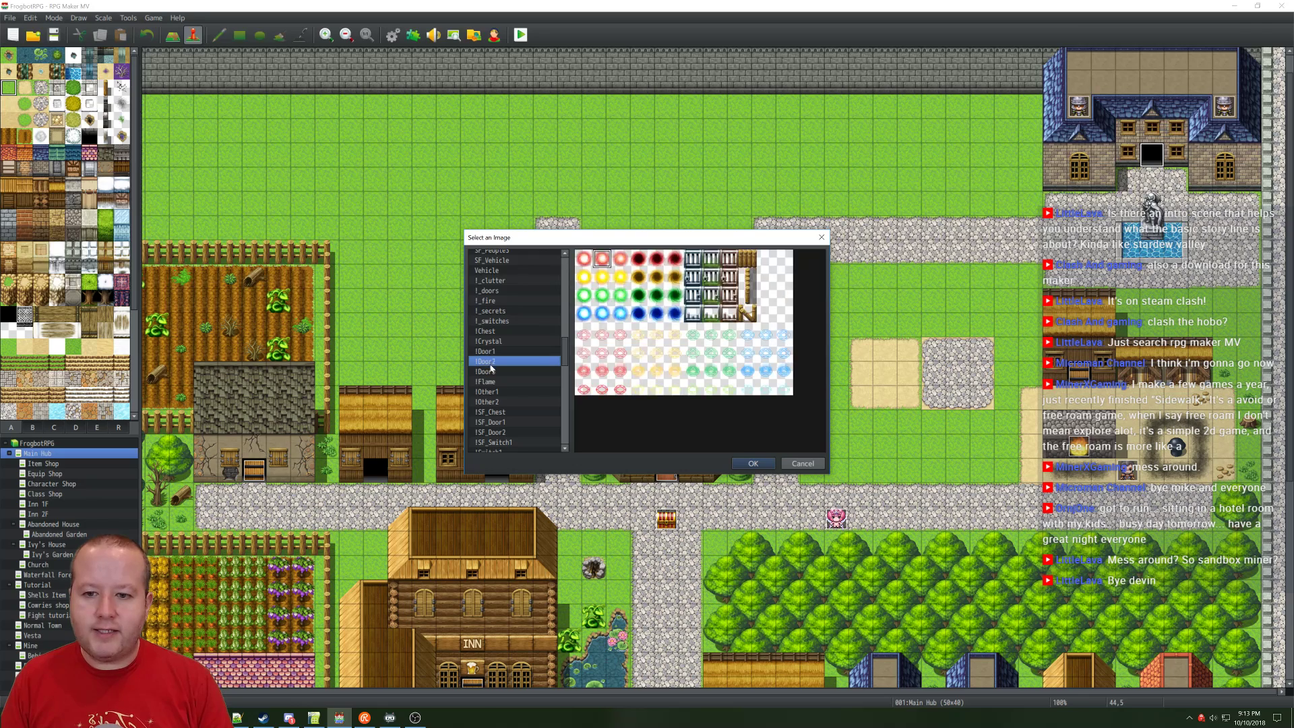
left_click(492, 371)
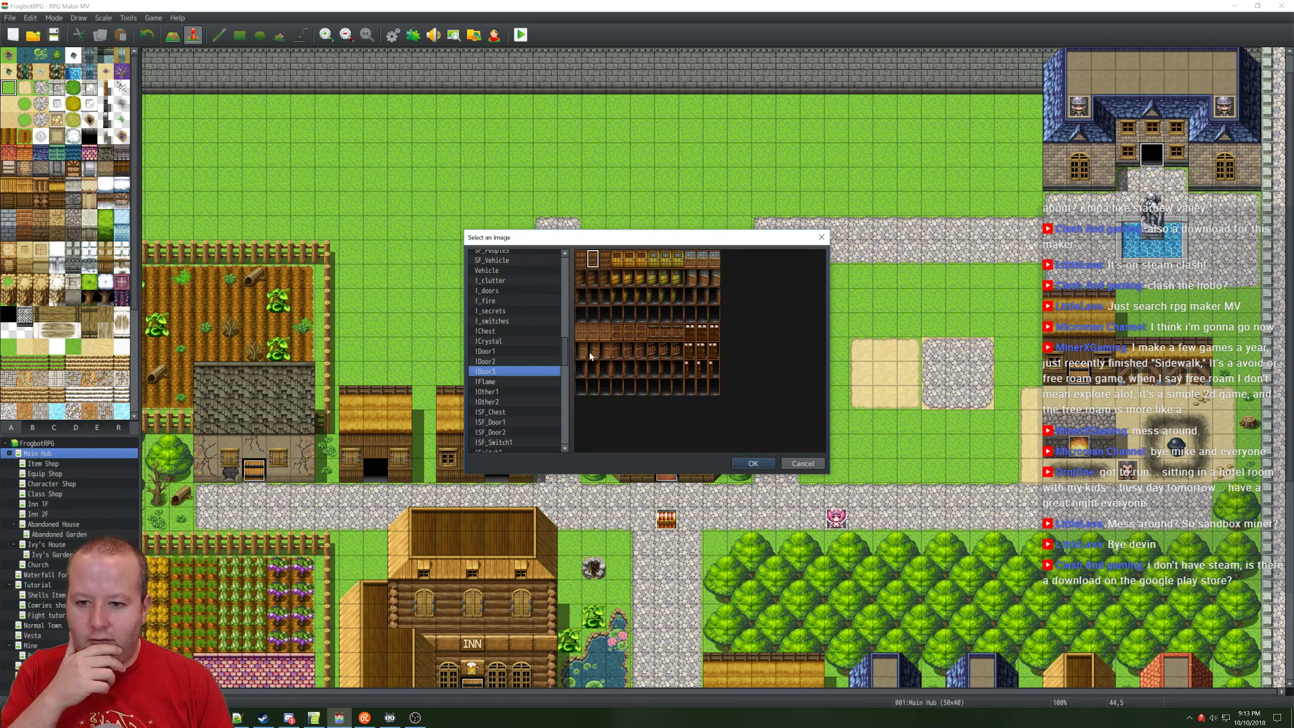
left_click(502, 352)
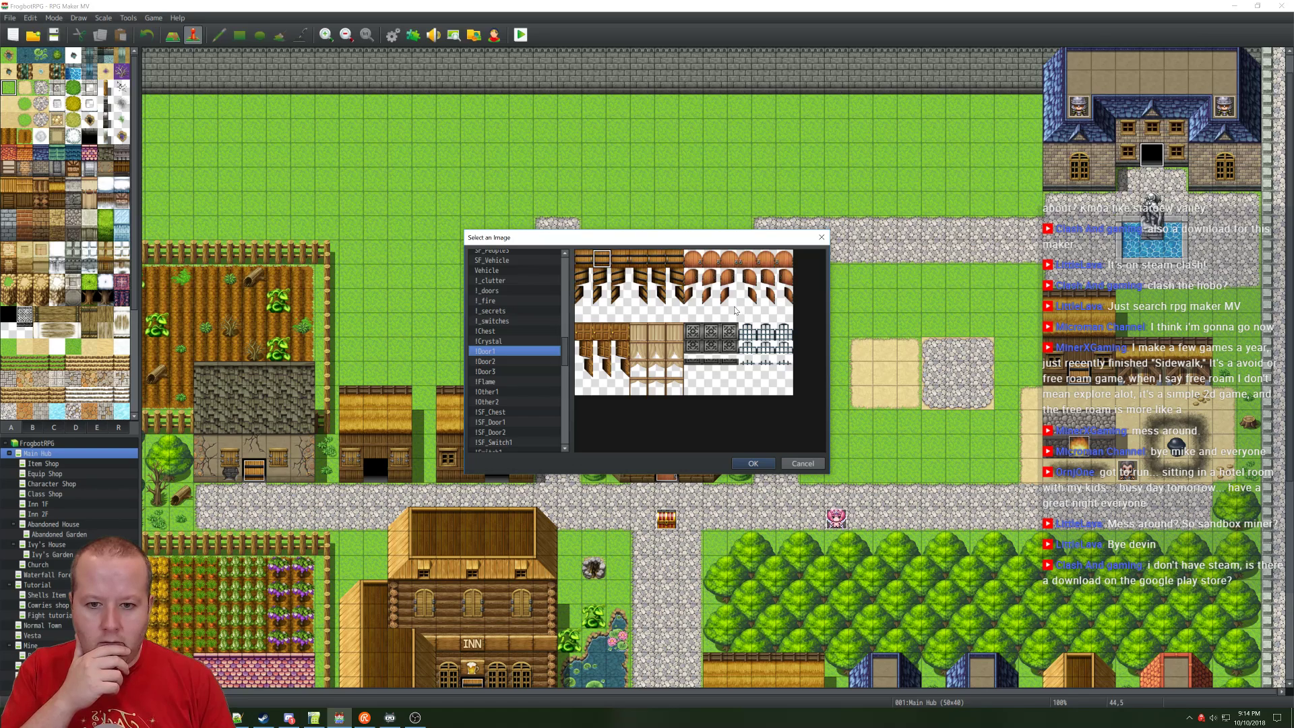
double_click(711, 337)
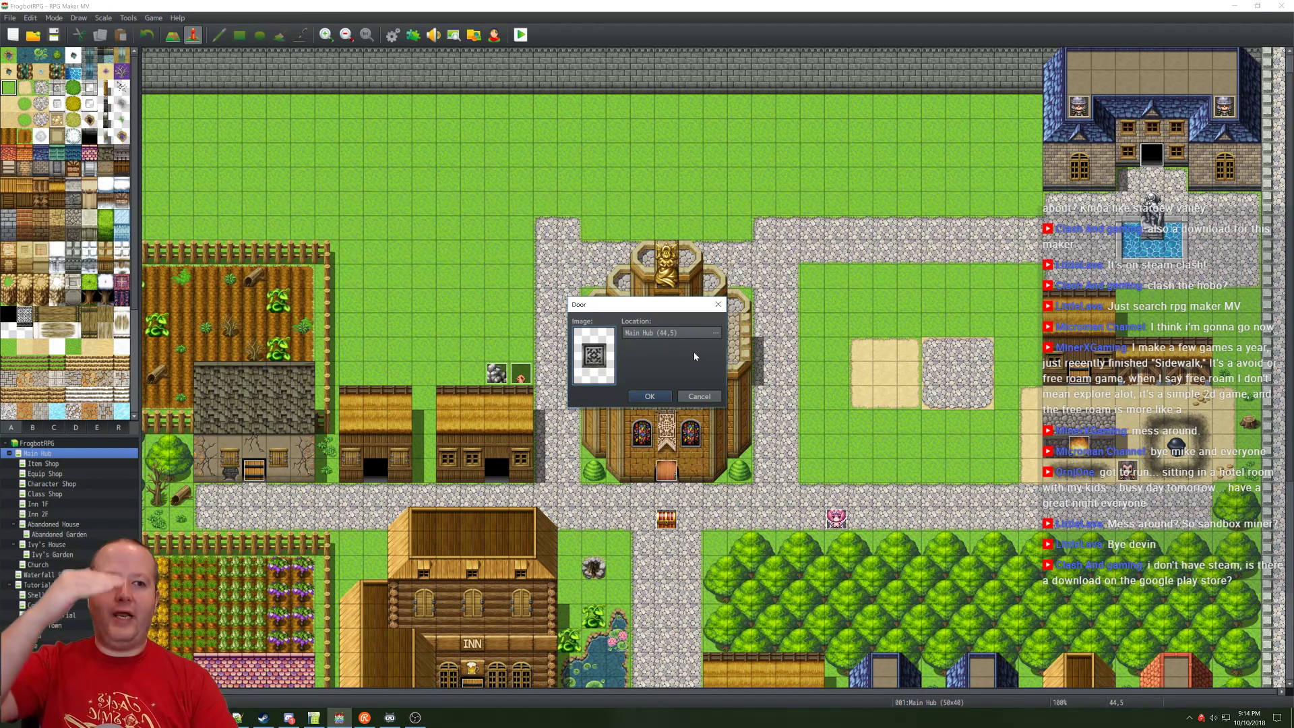
Step: Set the door's destination to Mayor's House (12,8), the doorway's upper tile, and create the event
left_click(715, 333)
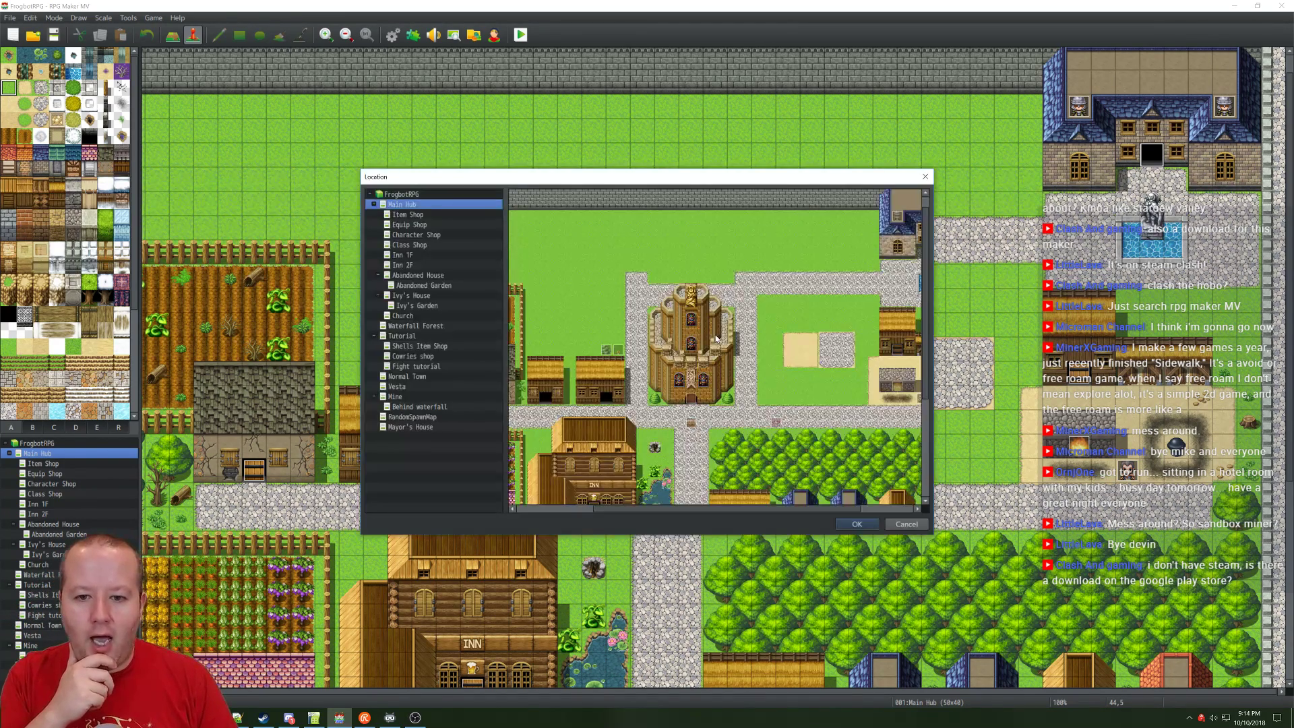
left_click(410, 427)
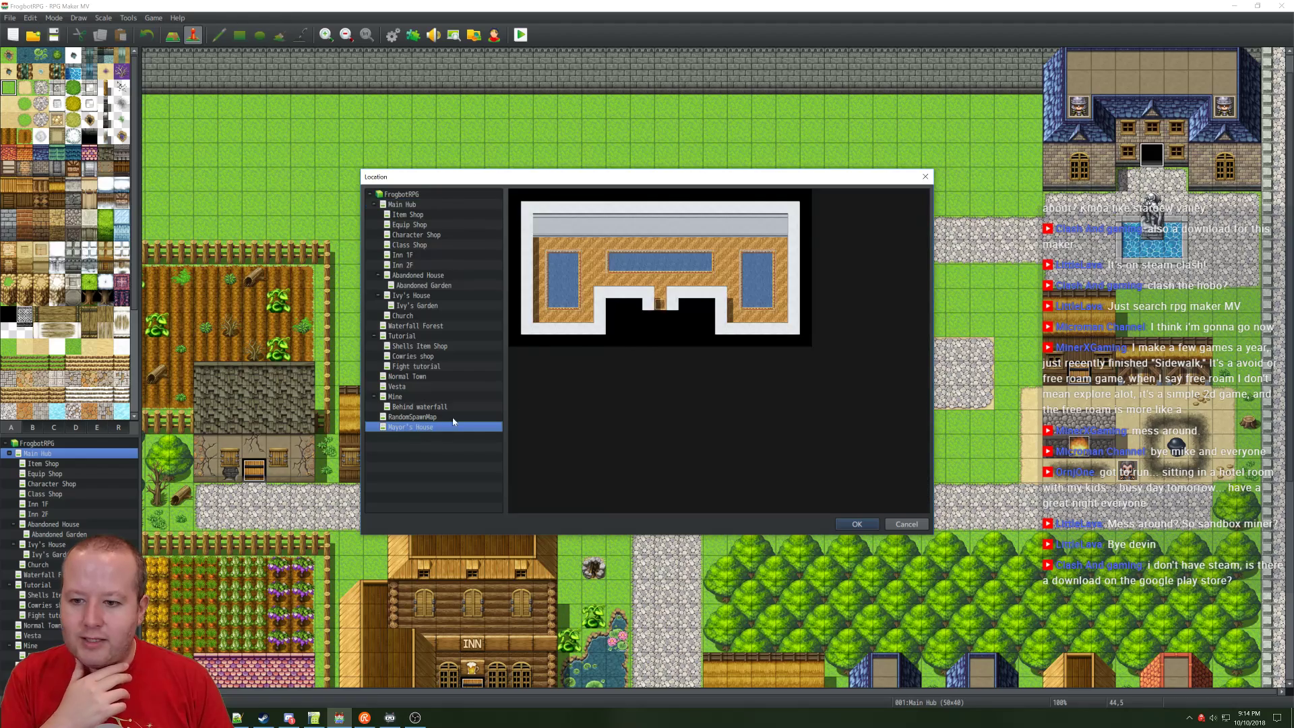
double_click(662, 299)
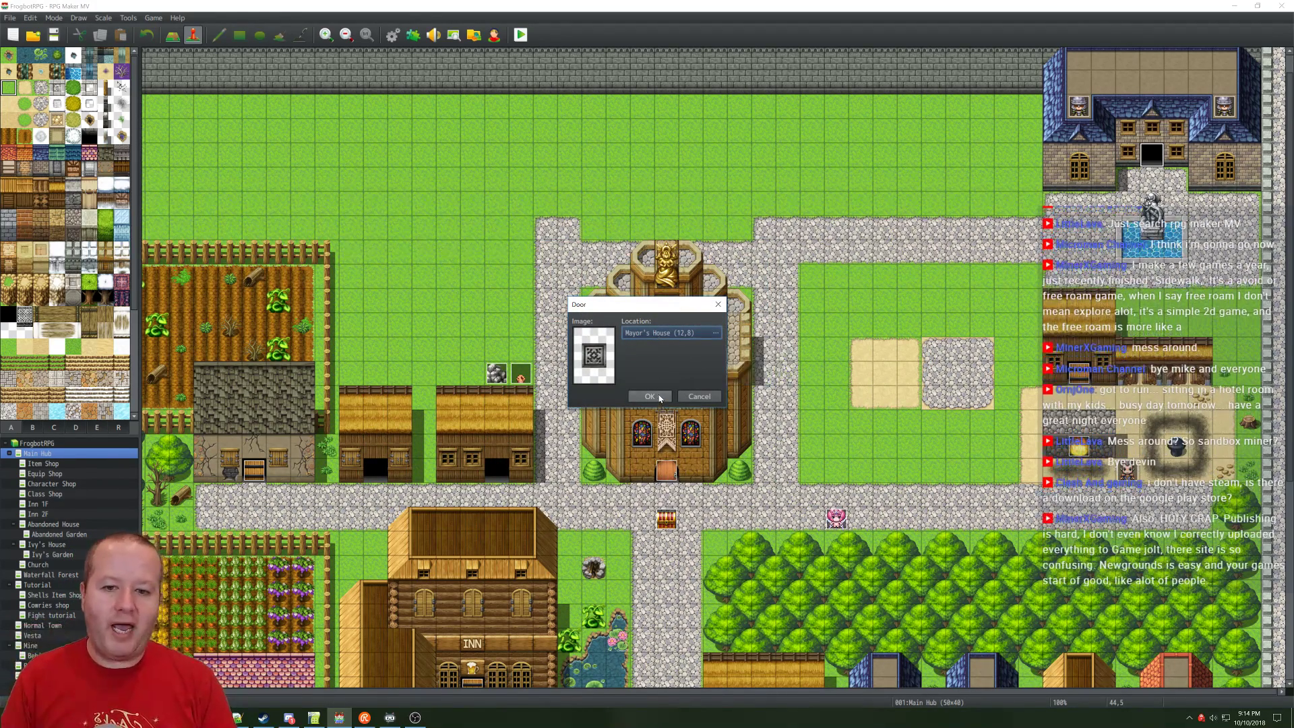
left_click(651, 396)
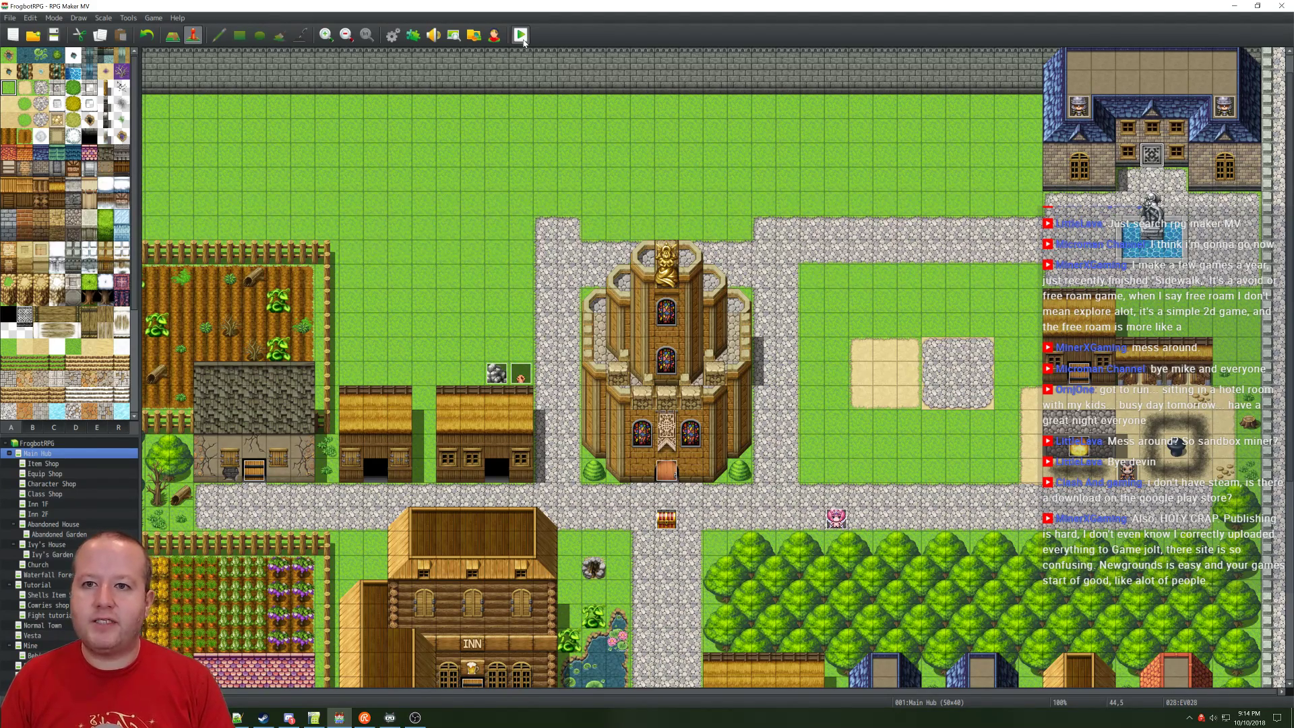
Step: Playtest a new game and walk the character through town into the blue-roofed mansion
left_click(520, 34)
left_click(611, 375)
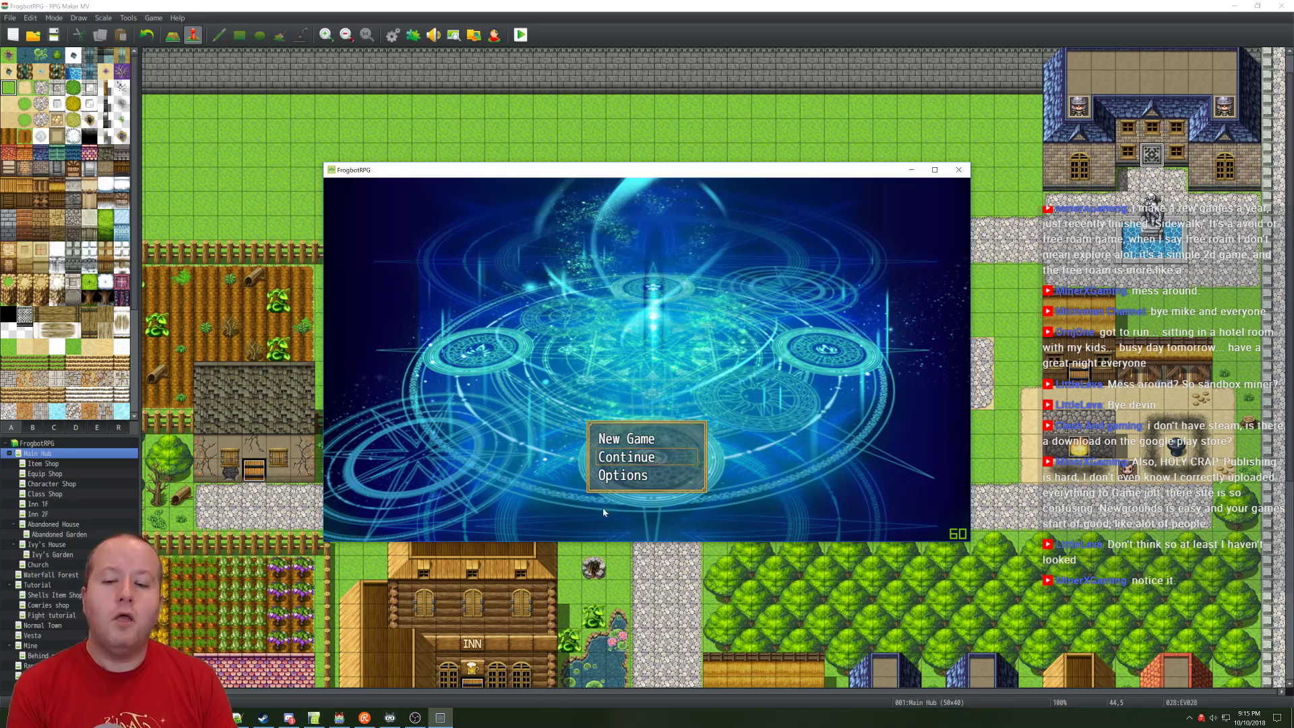
double_click(648, 439)
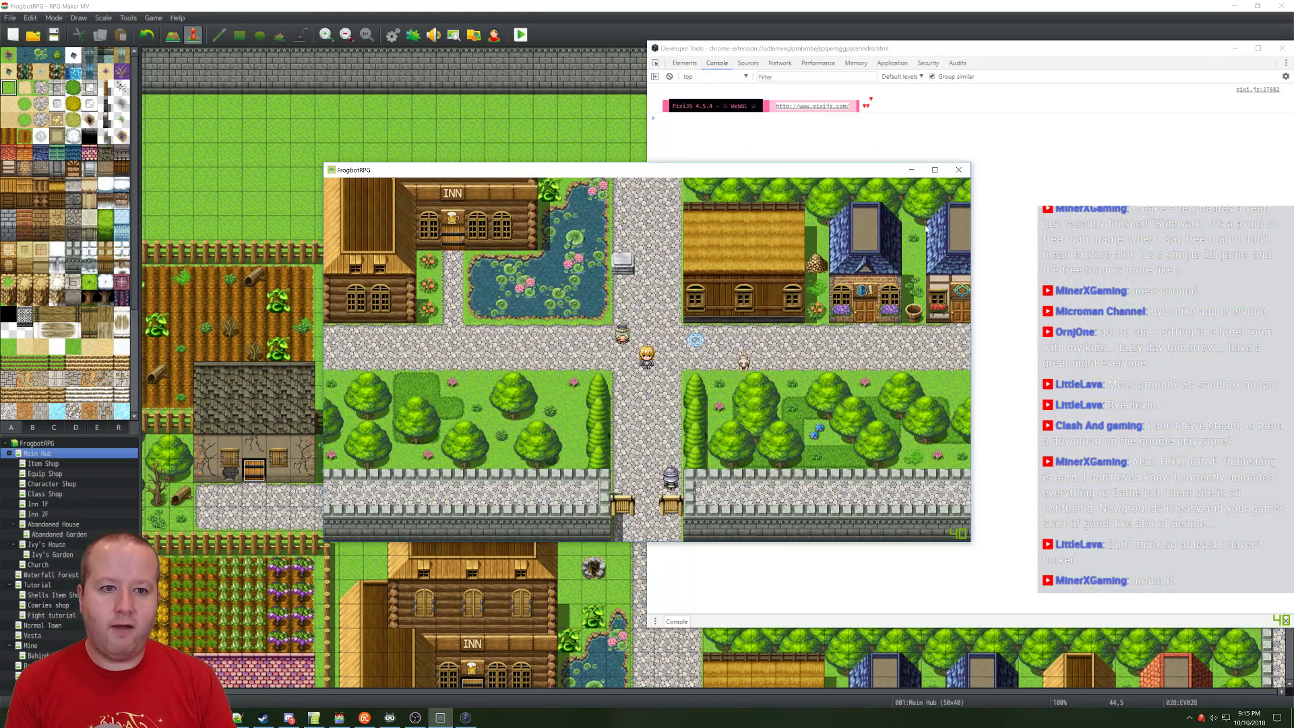
left_click(726, 201)
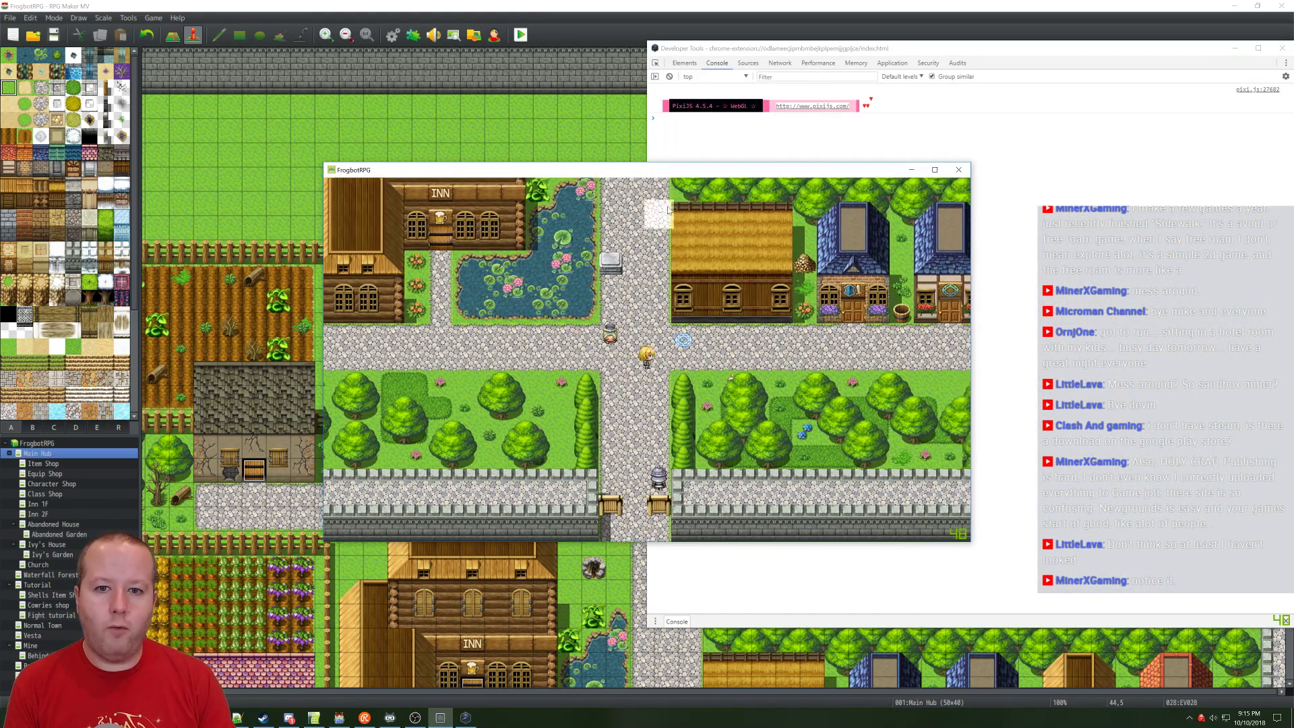
left_click(889, 217)
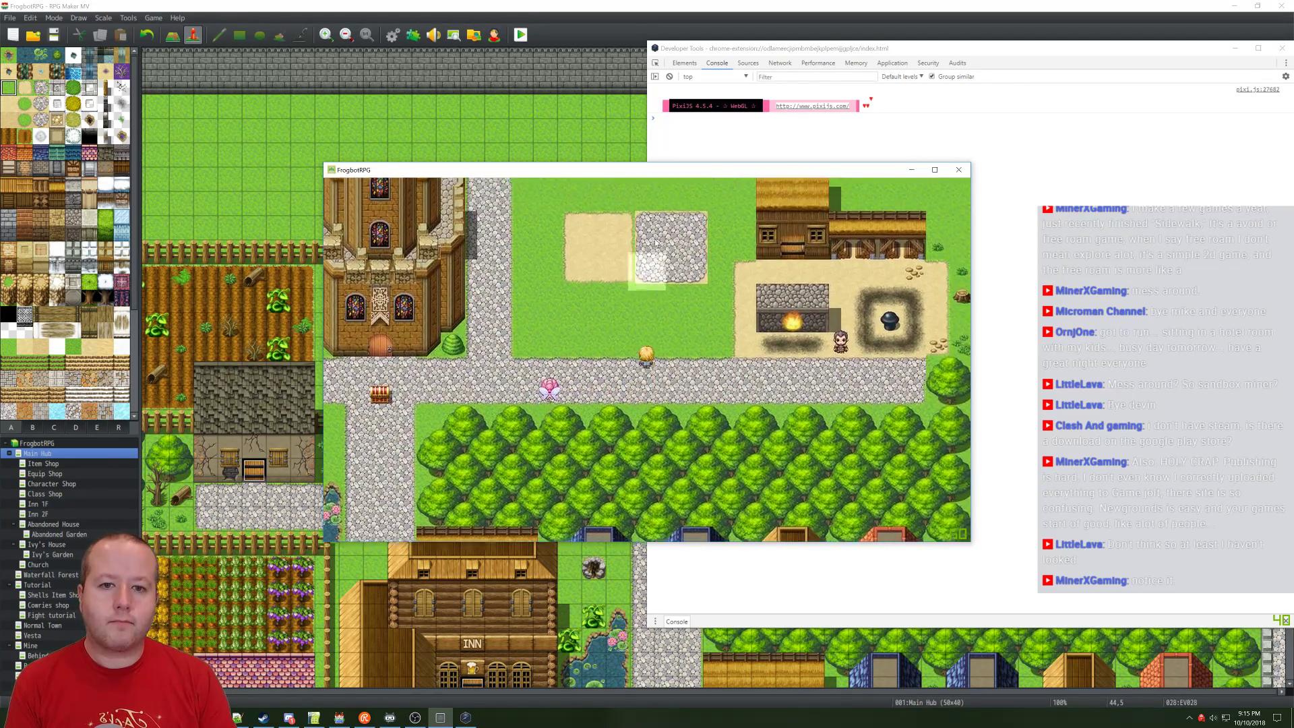
left_click(741, 219)
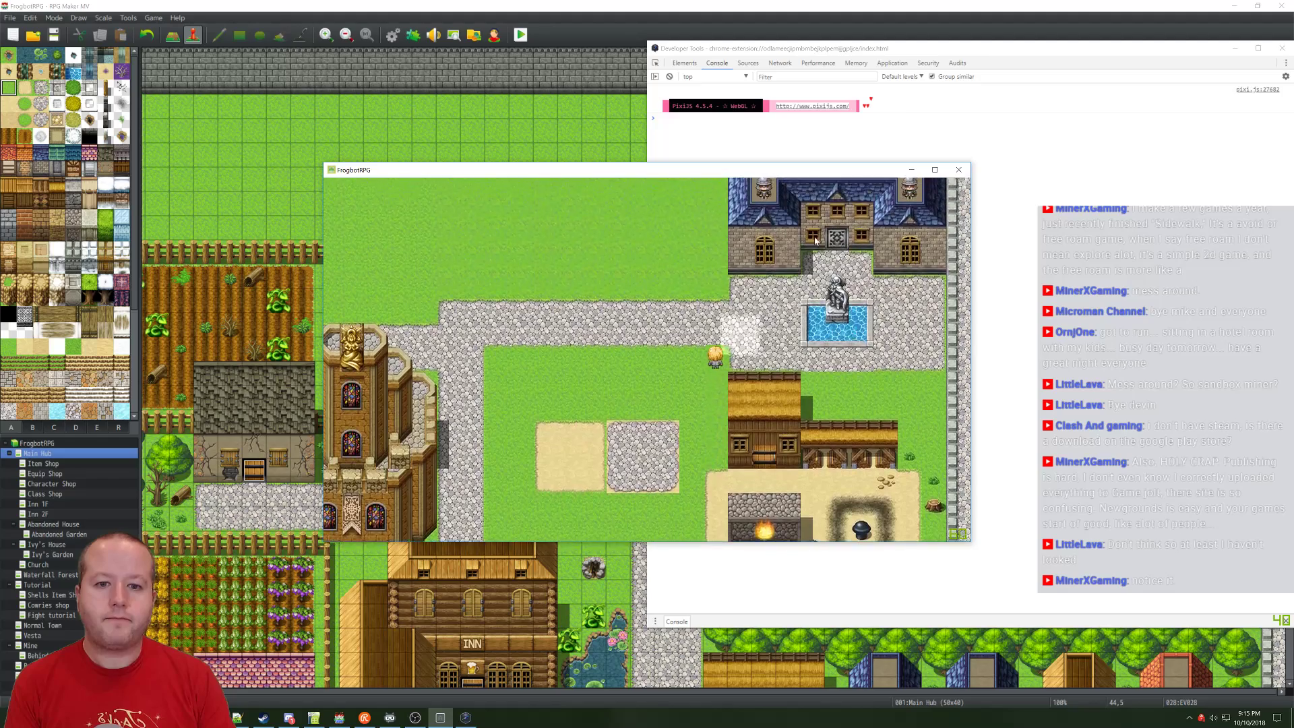
left_click(837, 263)
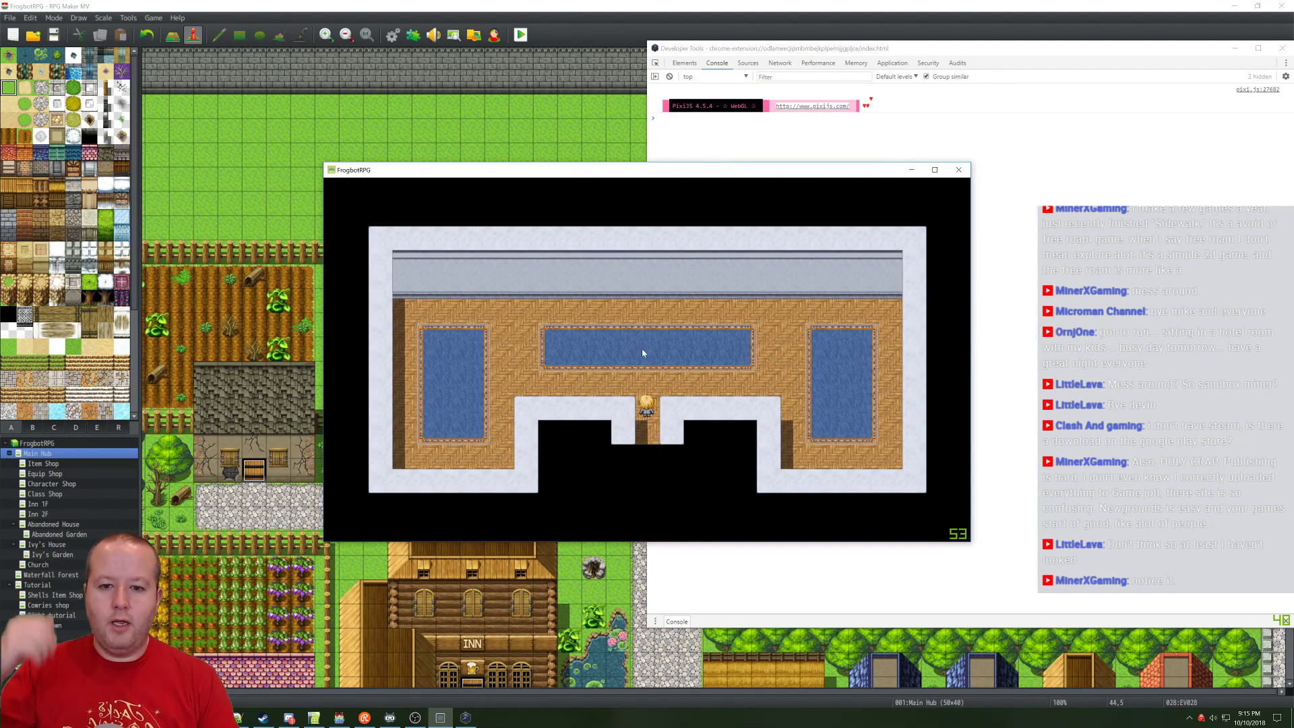
Step: Test walking around the mayor's house interior and leaving through its lower doorway
left_click(581, 334)
left_click(601, 324)
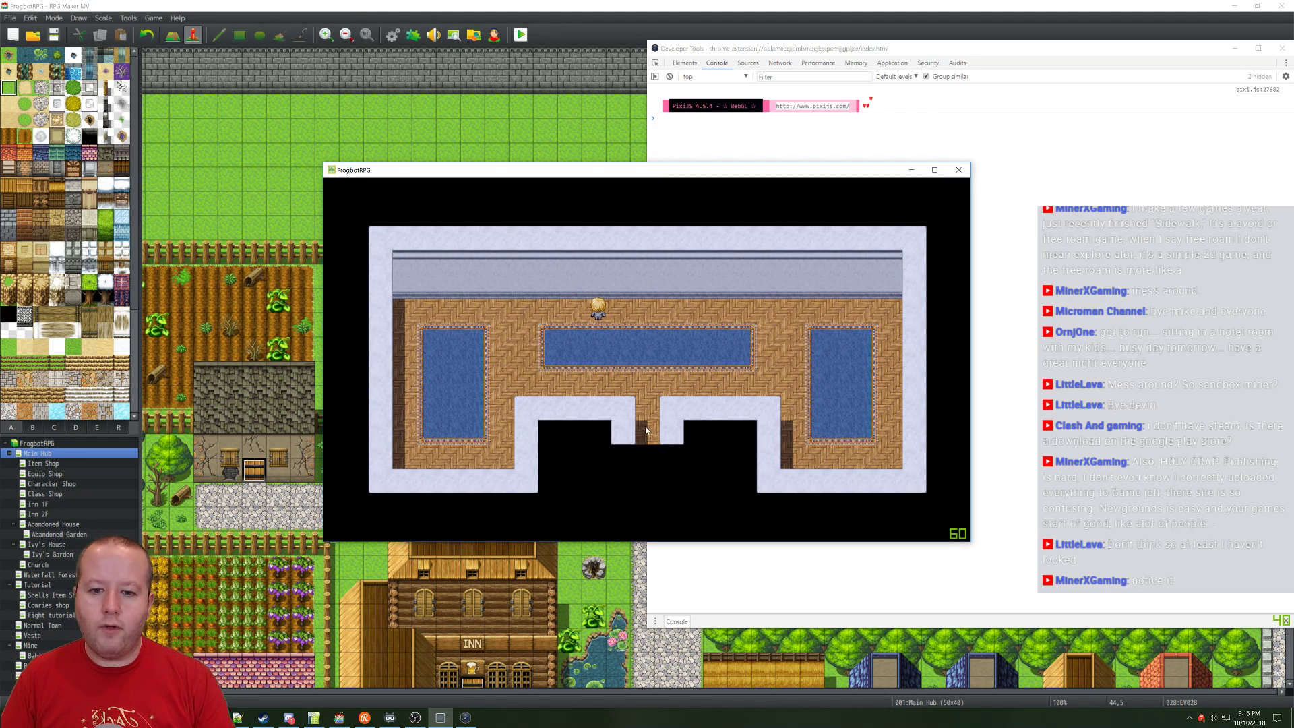
left_click(645, 432)
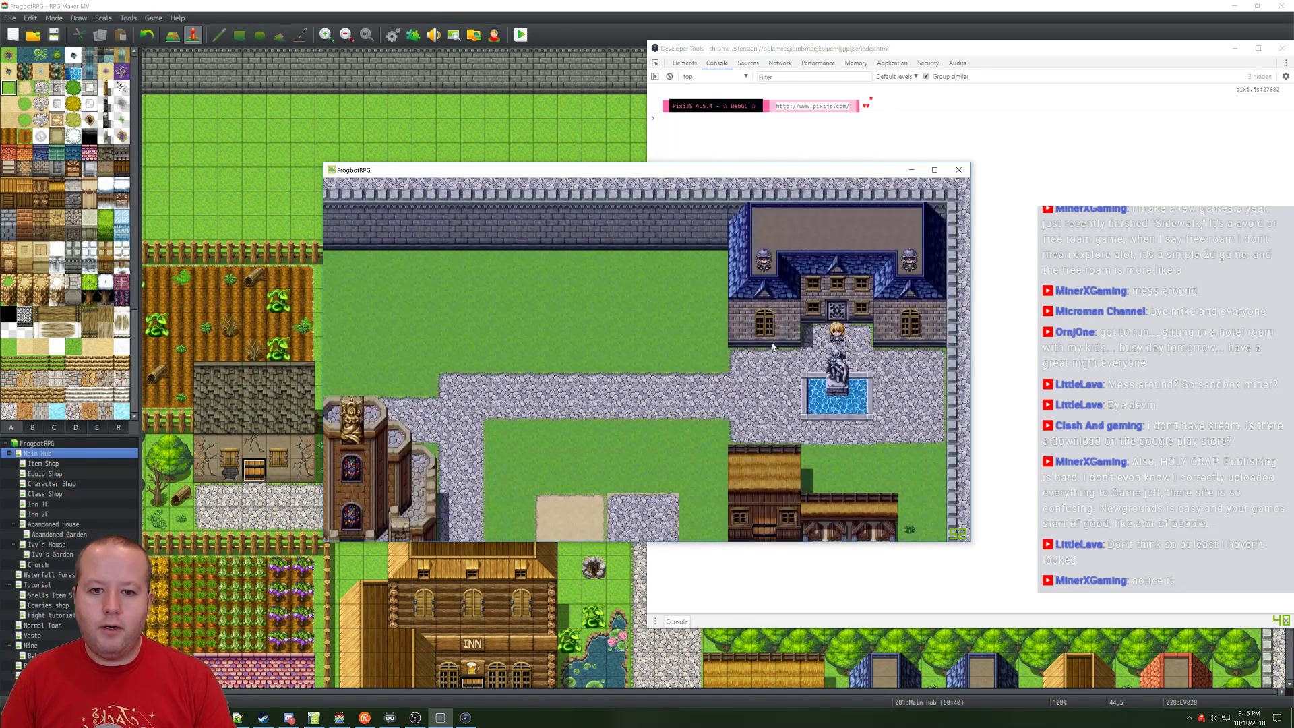
Step: Walk along the path outside, re-enter the mansion to check its interior lighting, and end the playtest
left_click(782, 379)
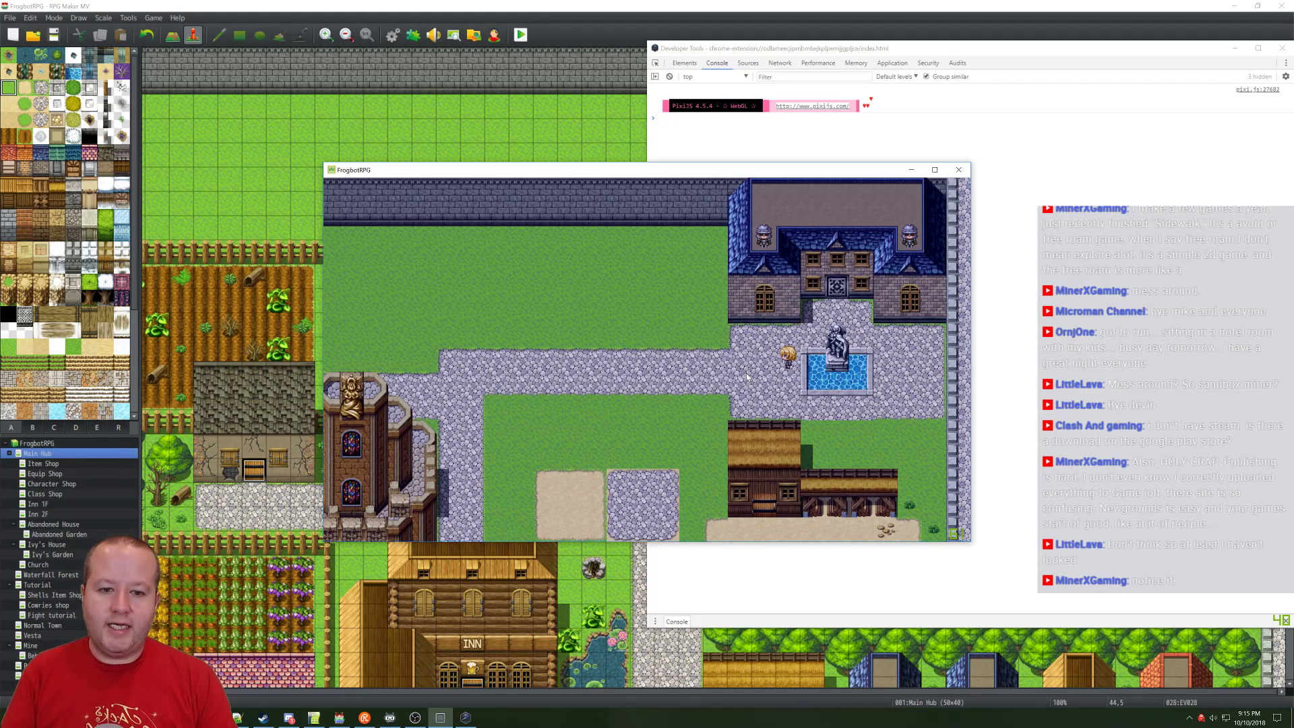
left_click(705, 376)
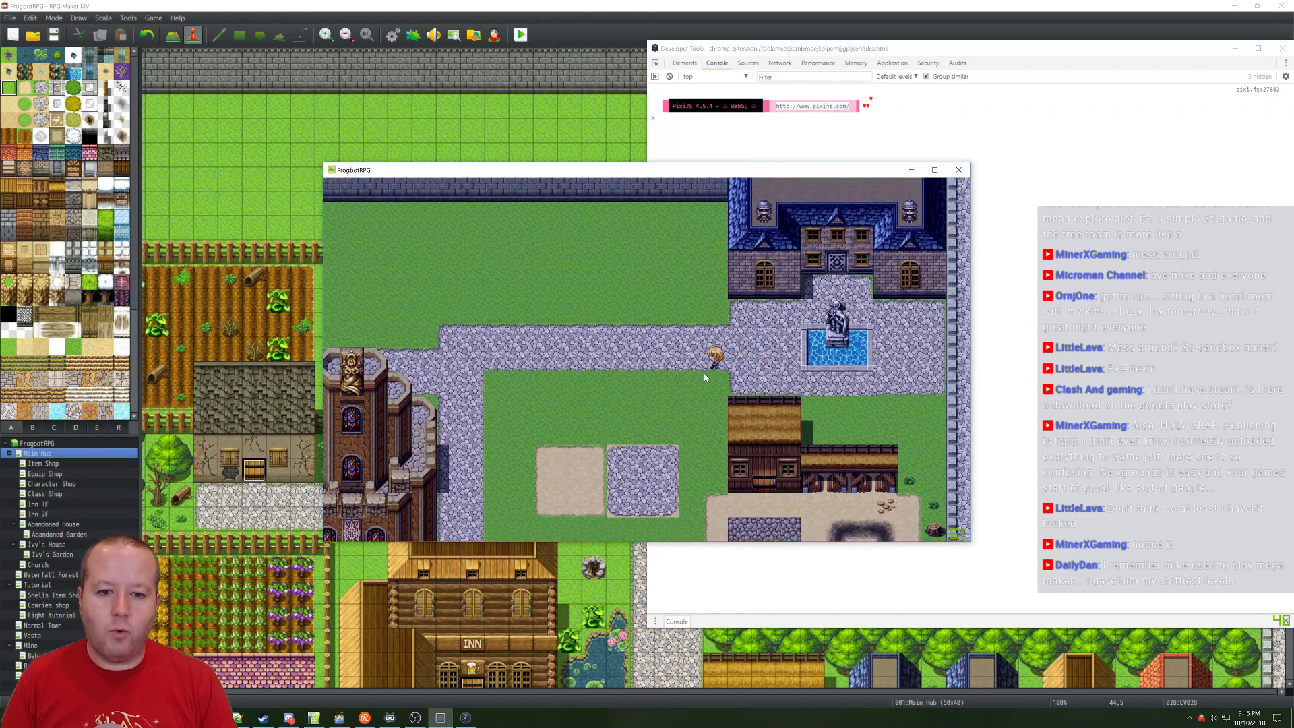
left_click(614, 352)
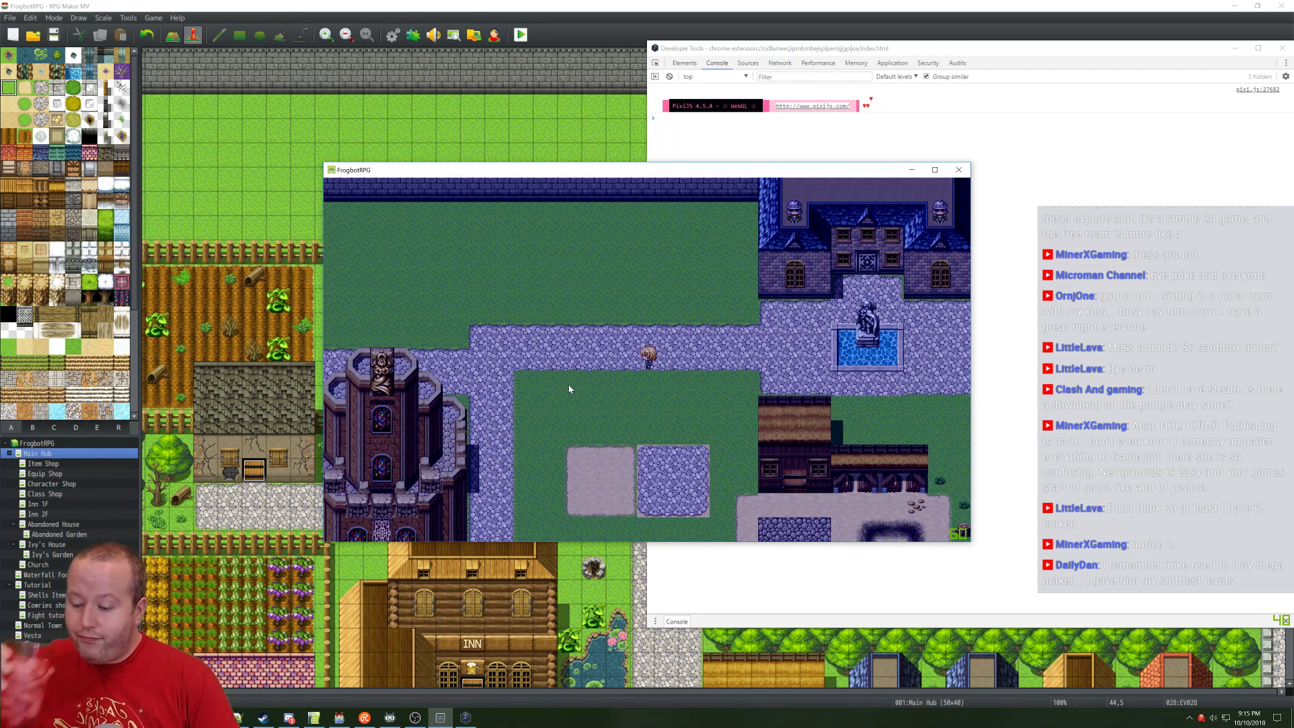
left_click(782, 329)
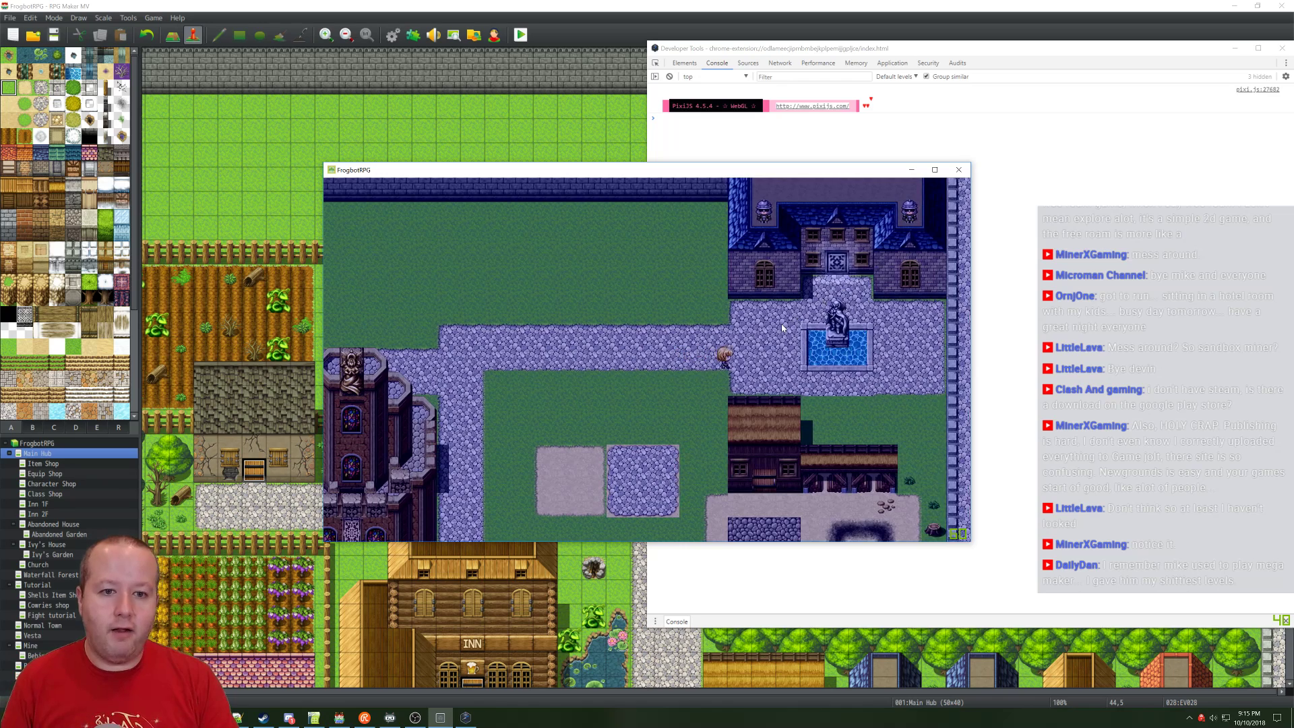
left_click(836, 264)
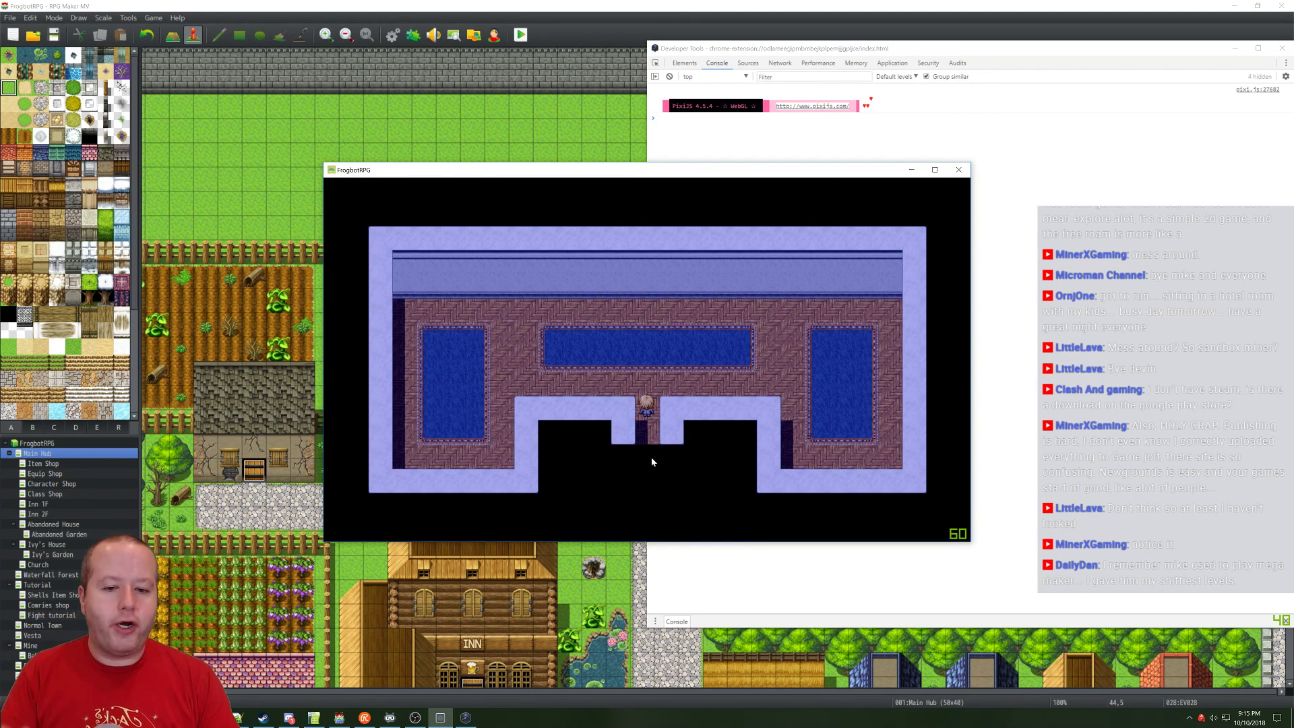
left_click(959, 169)
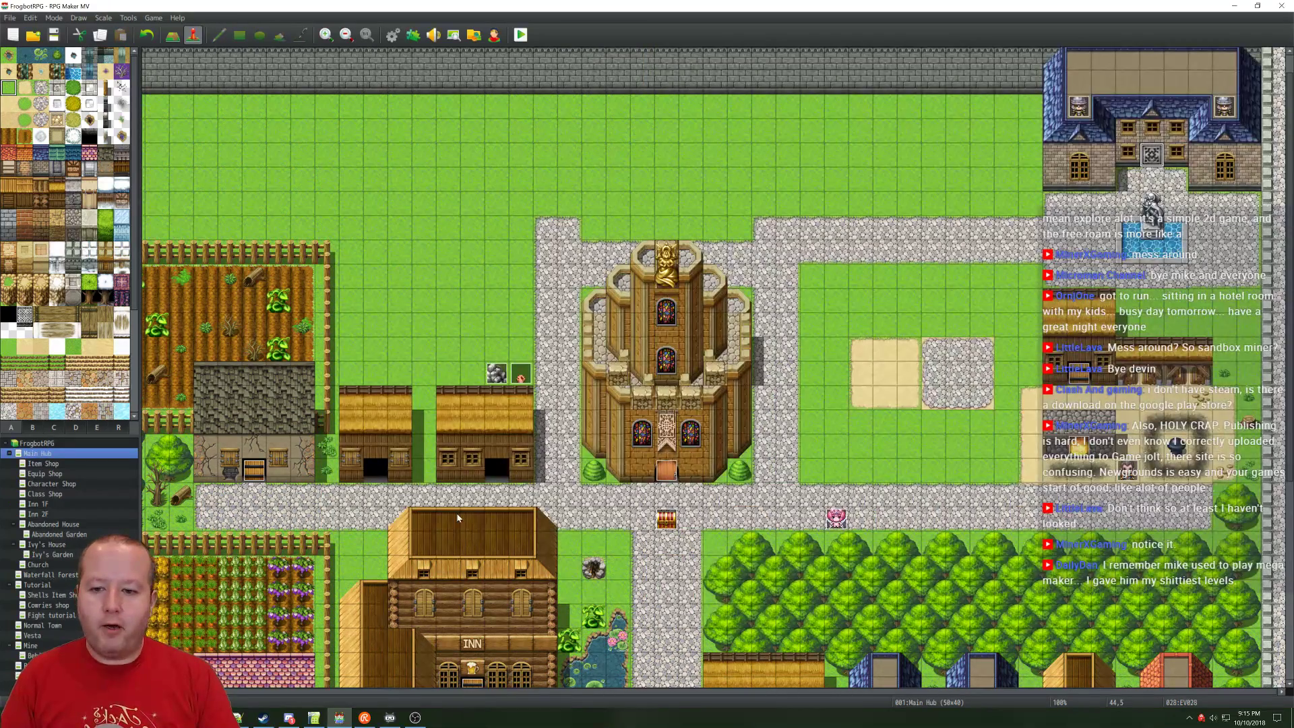
Step: Check the commands of the Equip Shop's Inside event and copy the event unchanged
scroll(894, 619, "down", 5)
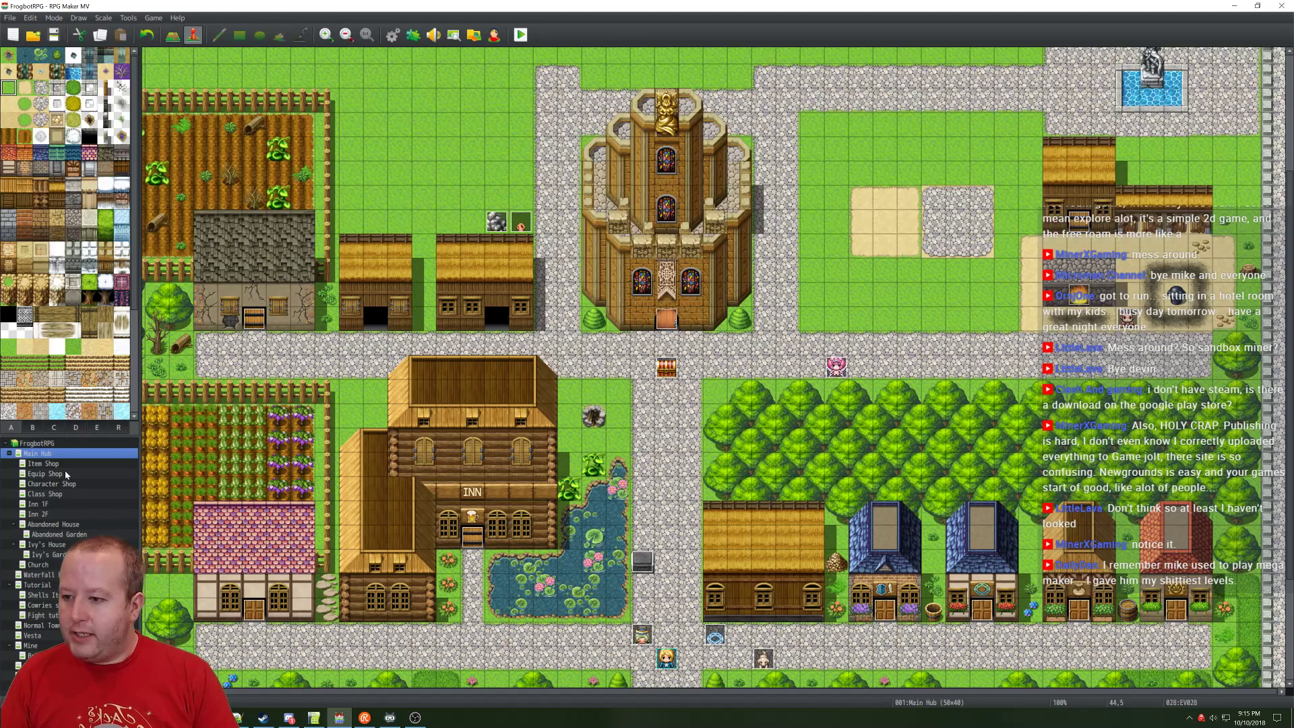
left_click(44, 474)
double_click(324, 374)
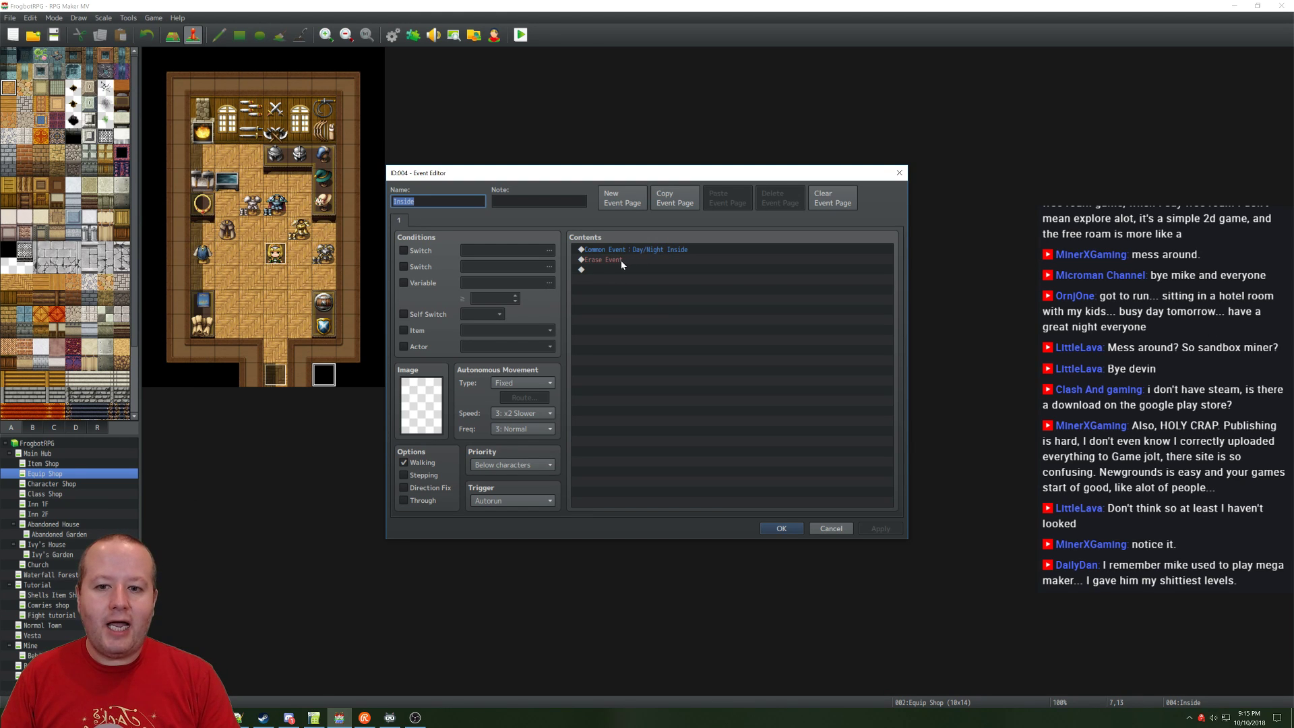
left_click(829, 528)
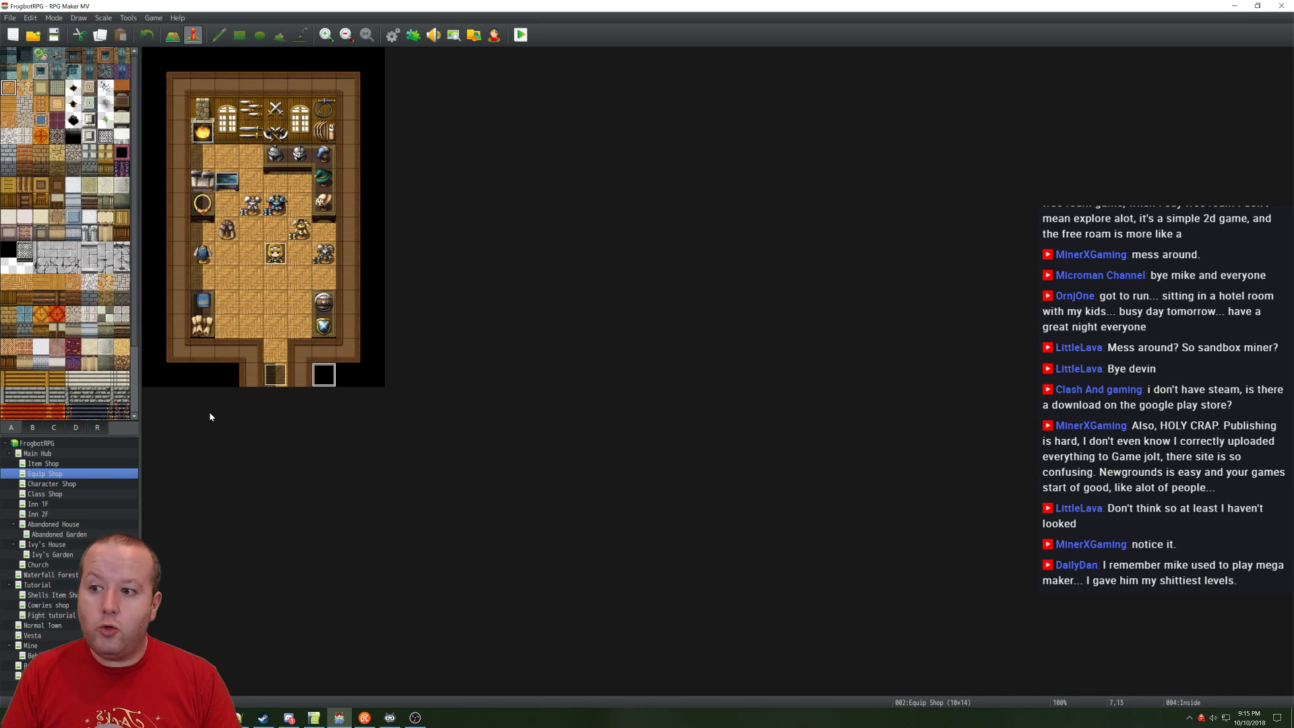
Step: Paste the Inside event onto Mayor's House tile (18,12), below the lower wall, and check its Day/Night Inside call
left_click(48, 676)
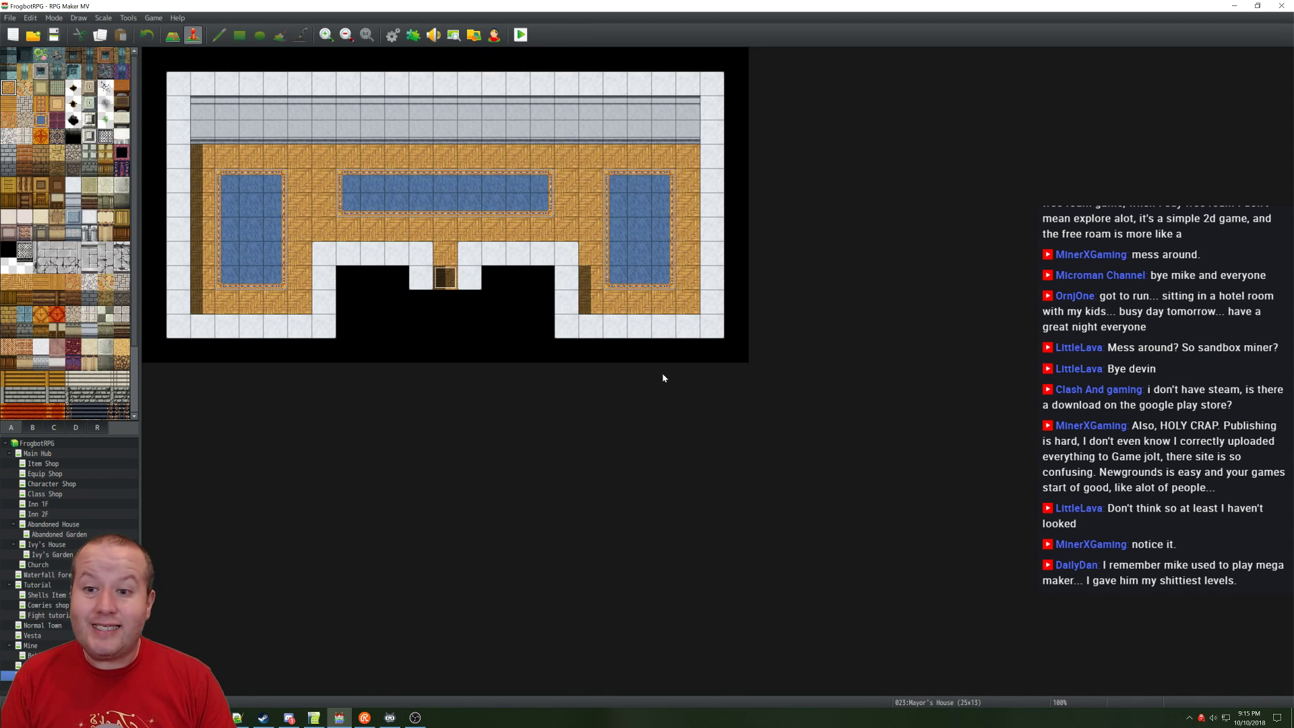
left_click(591, 351)
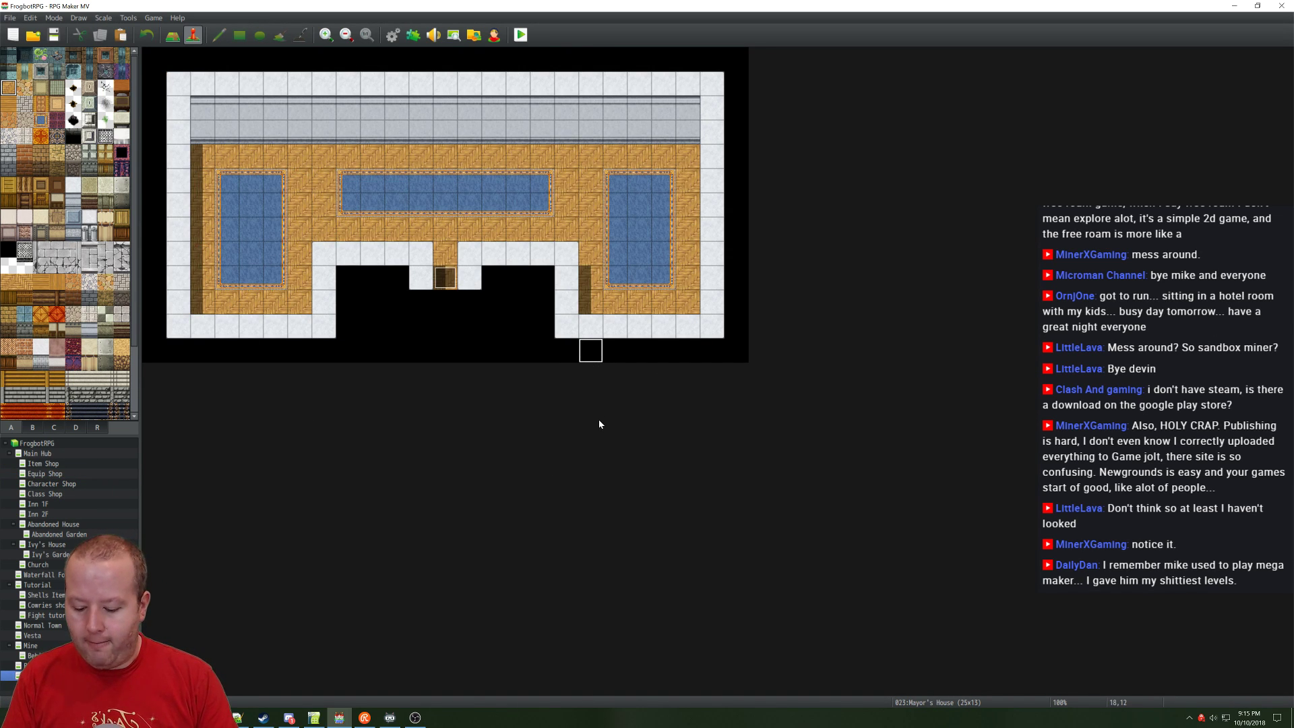
double_click(596, 360)
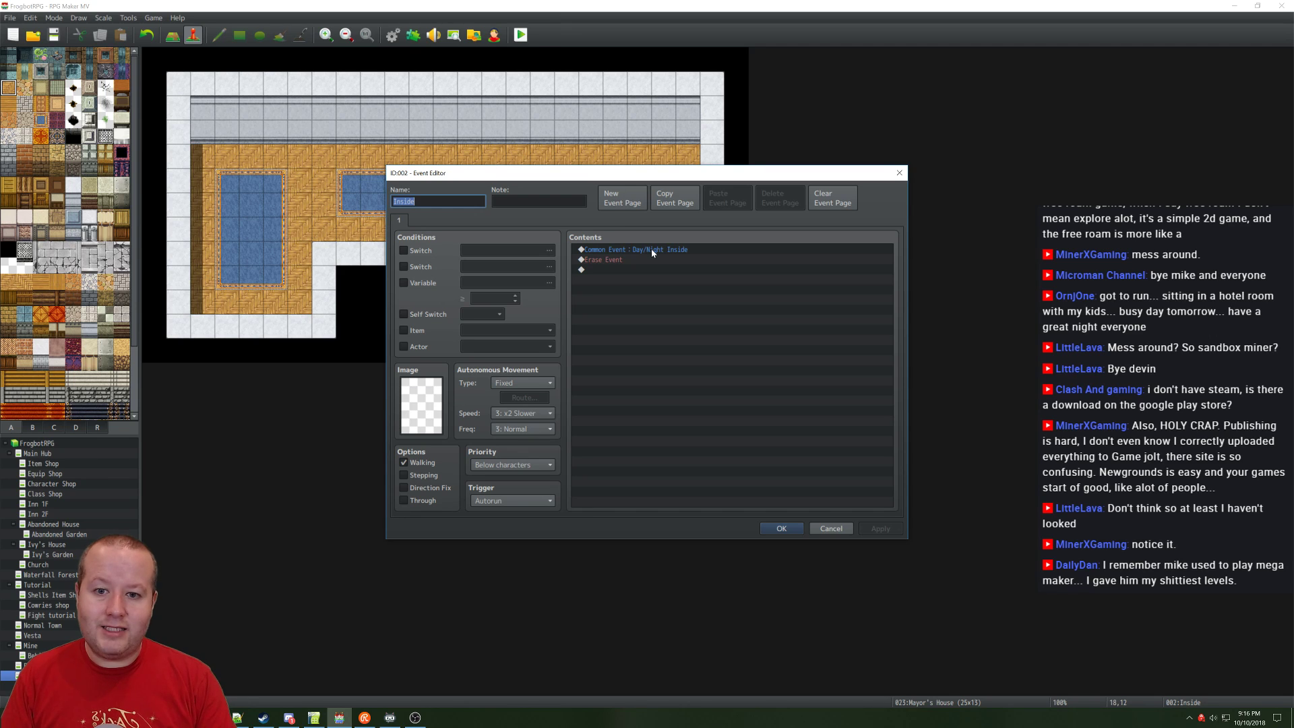
left_click(781, 527)
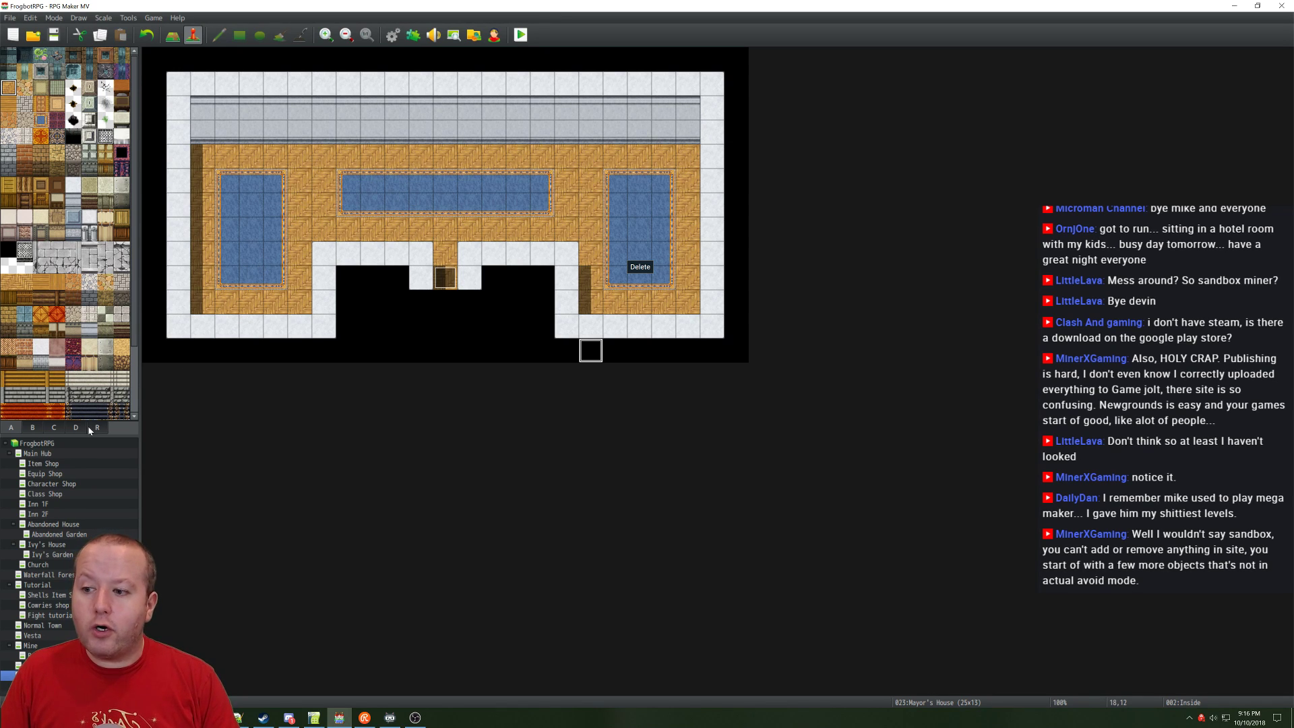
Step: Try a green-curtained window from tileset B on the upper wall at tile (4,2), drawn with the Pencil in map mode
left_click(33, 427)
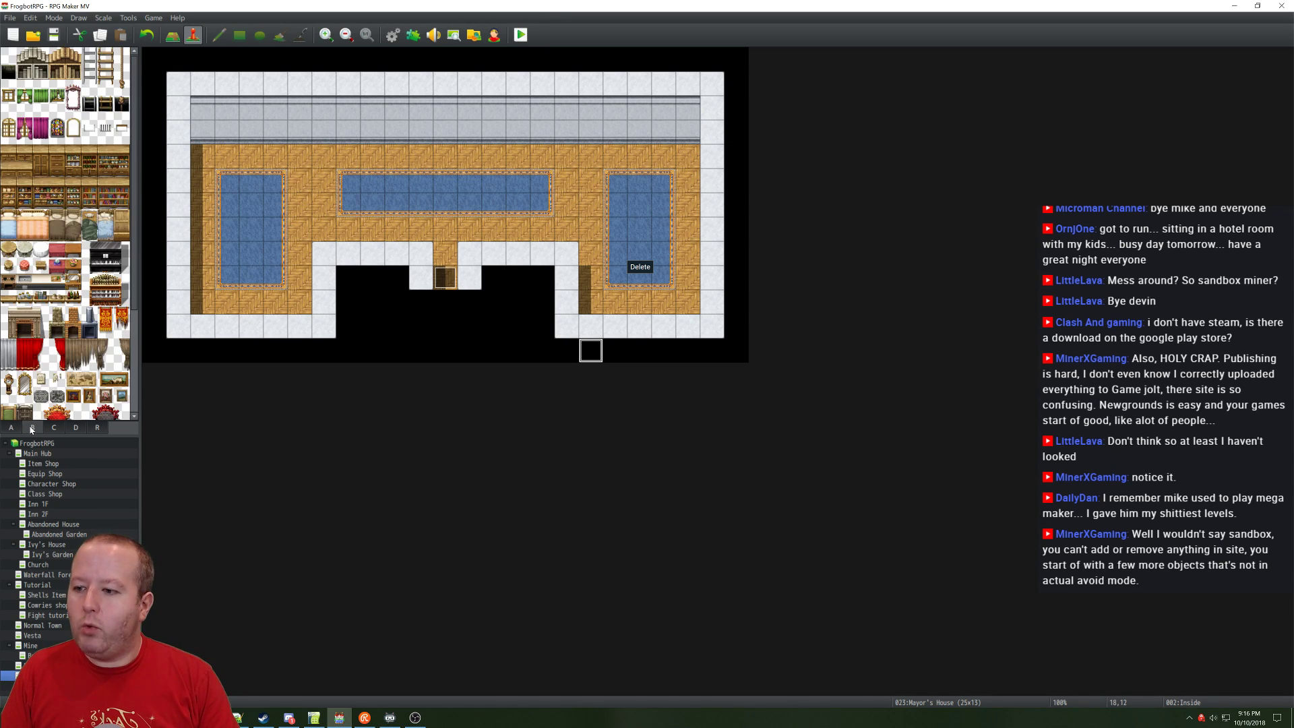
left_click(172, 34)
left_click(55, 427)
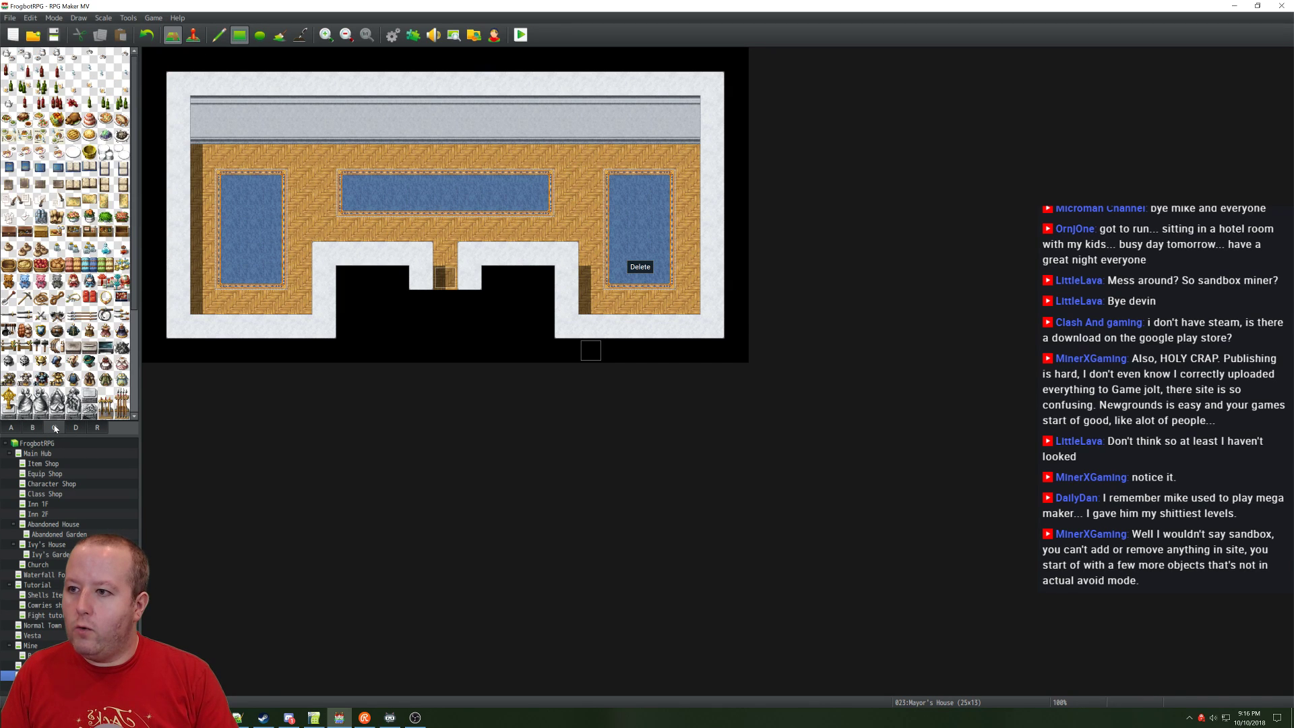
left_click(35, 429)
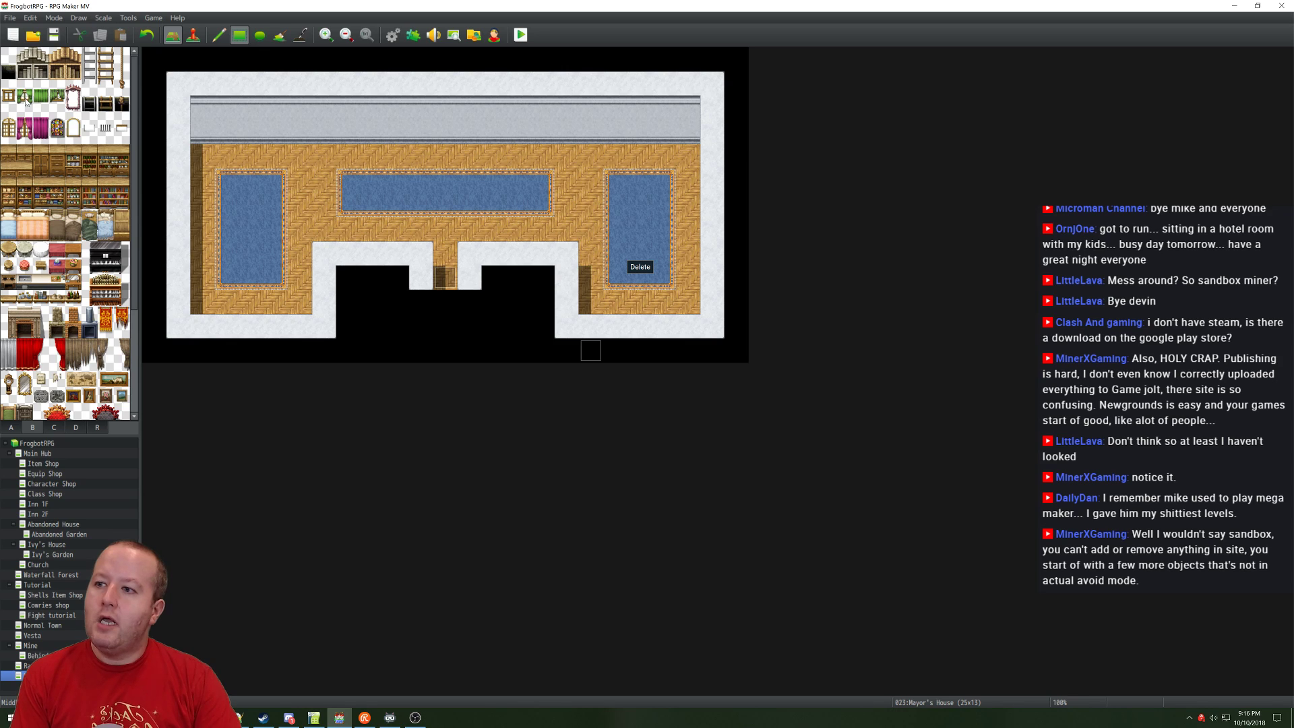
left_click(25, 96)
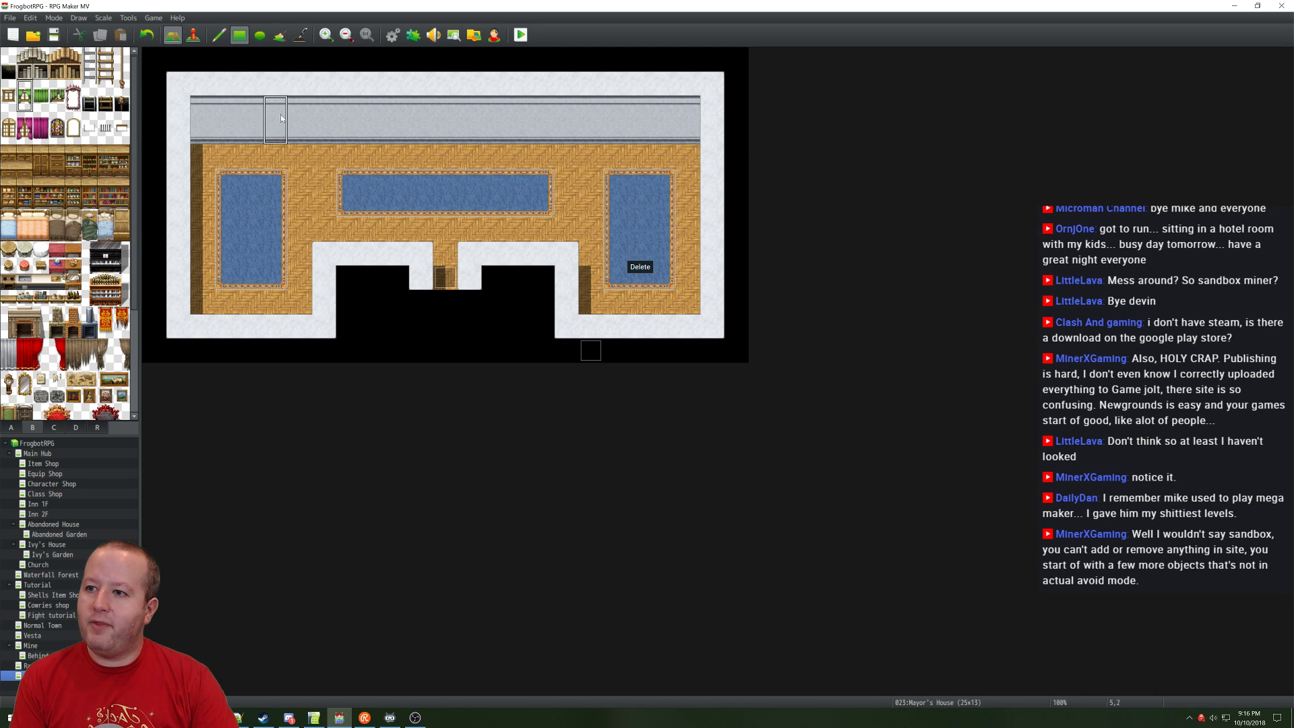
left_click(255, 118)
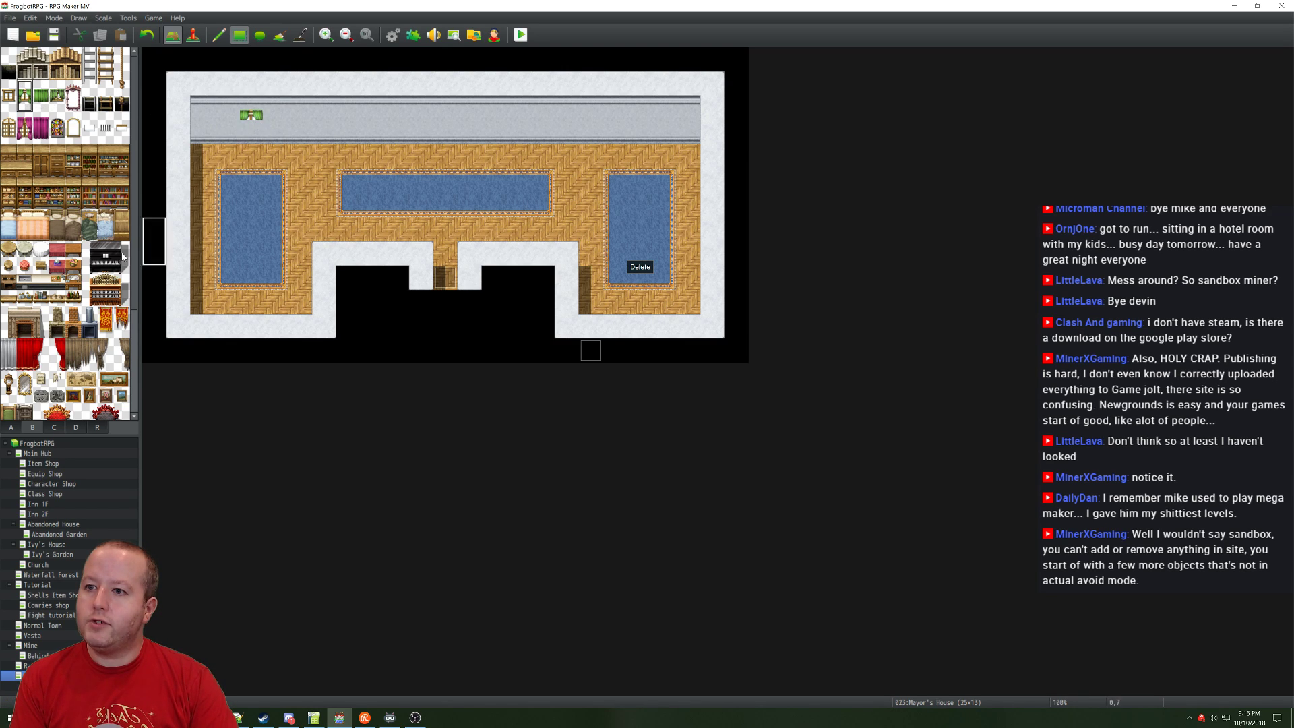
left_click(219, 35)
left_click(250, 107)
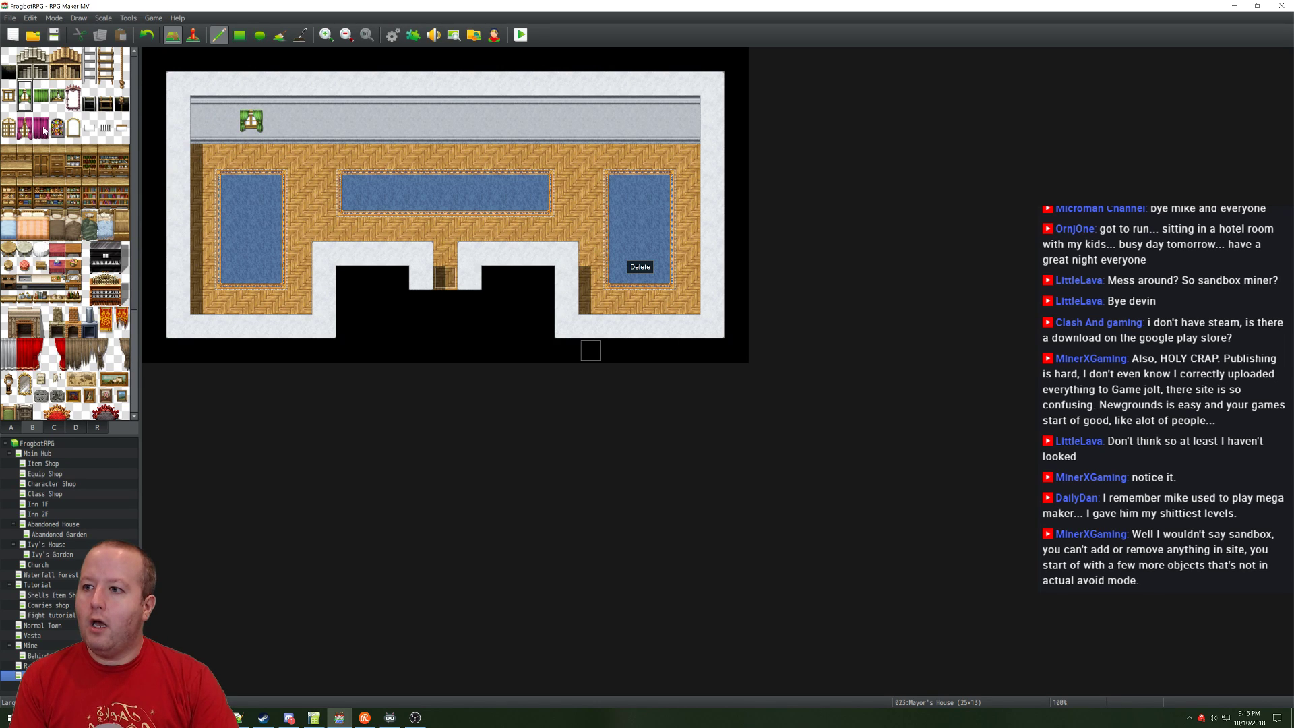
Step: Try a pink-curtained and a plain arched window beside the green one, and clear all the trial windows from the wall
left_click(57, 103)
left_click(24, 126)
left_click(275, 120)
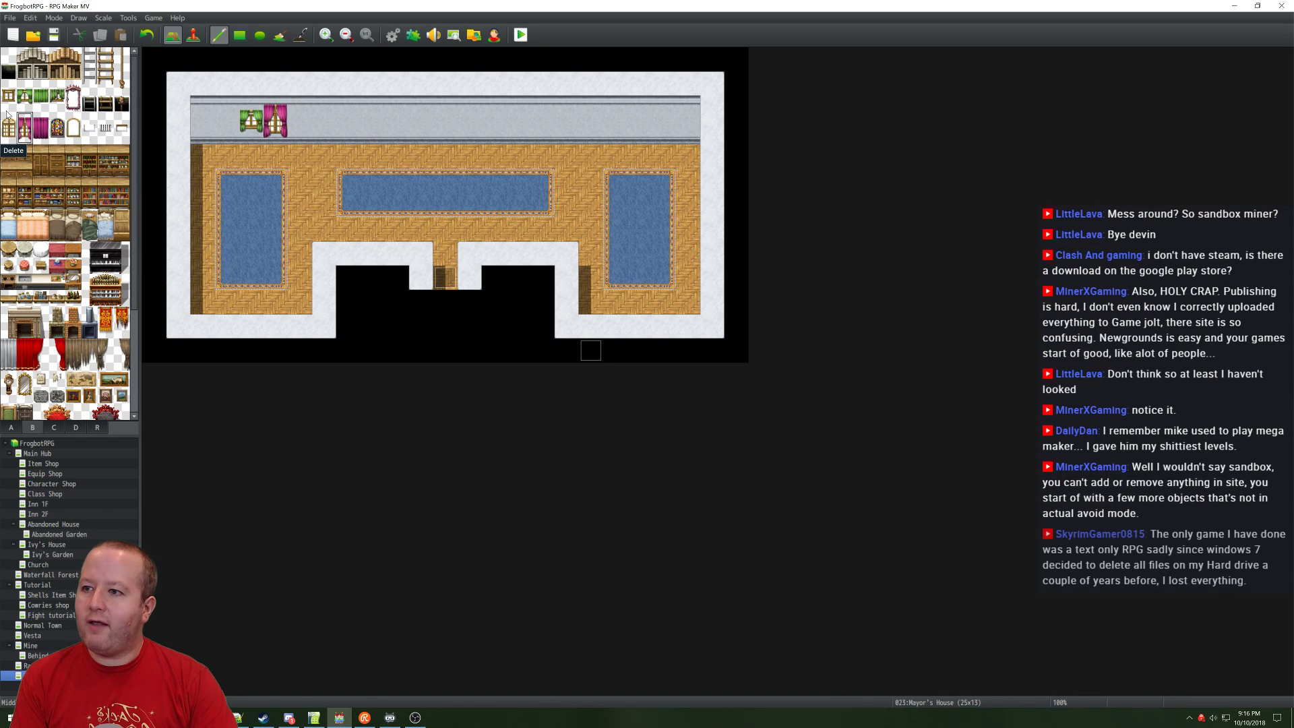
left_click(57, 126)
left_click(8, 126)
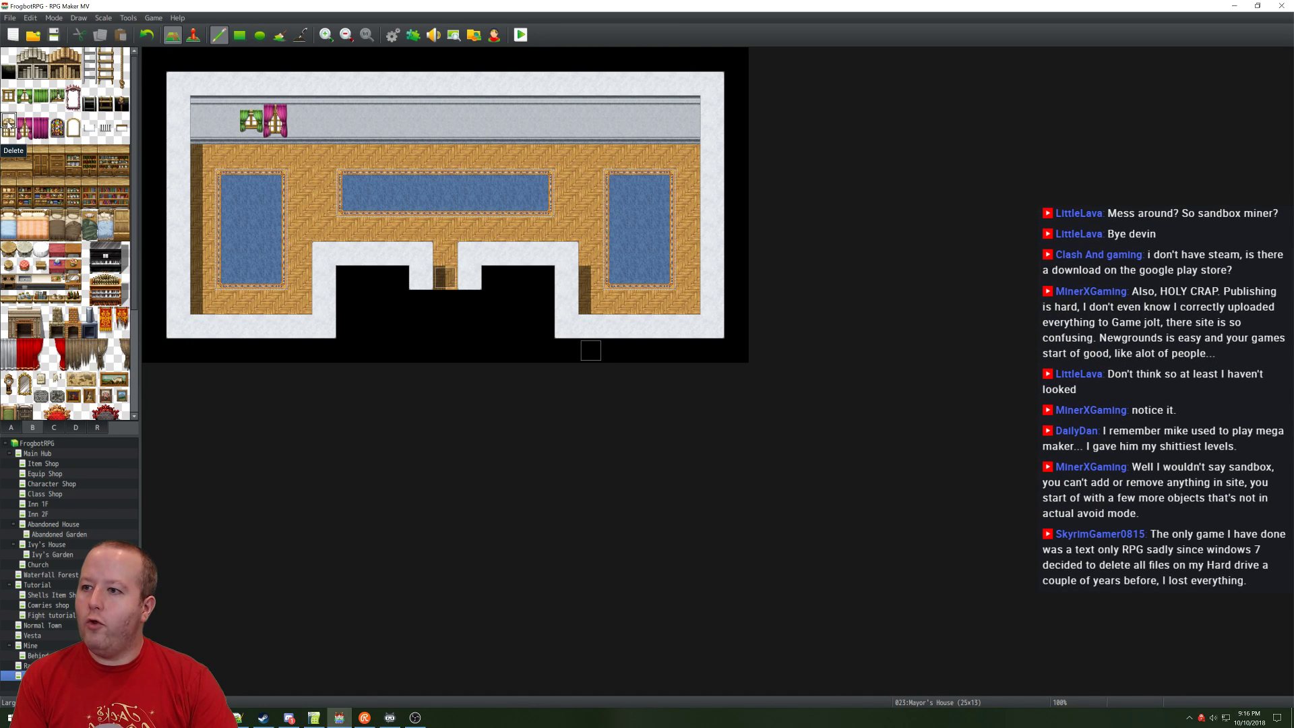
left_click(299, 120)
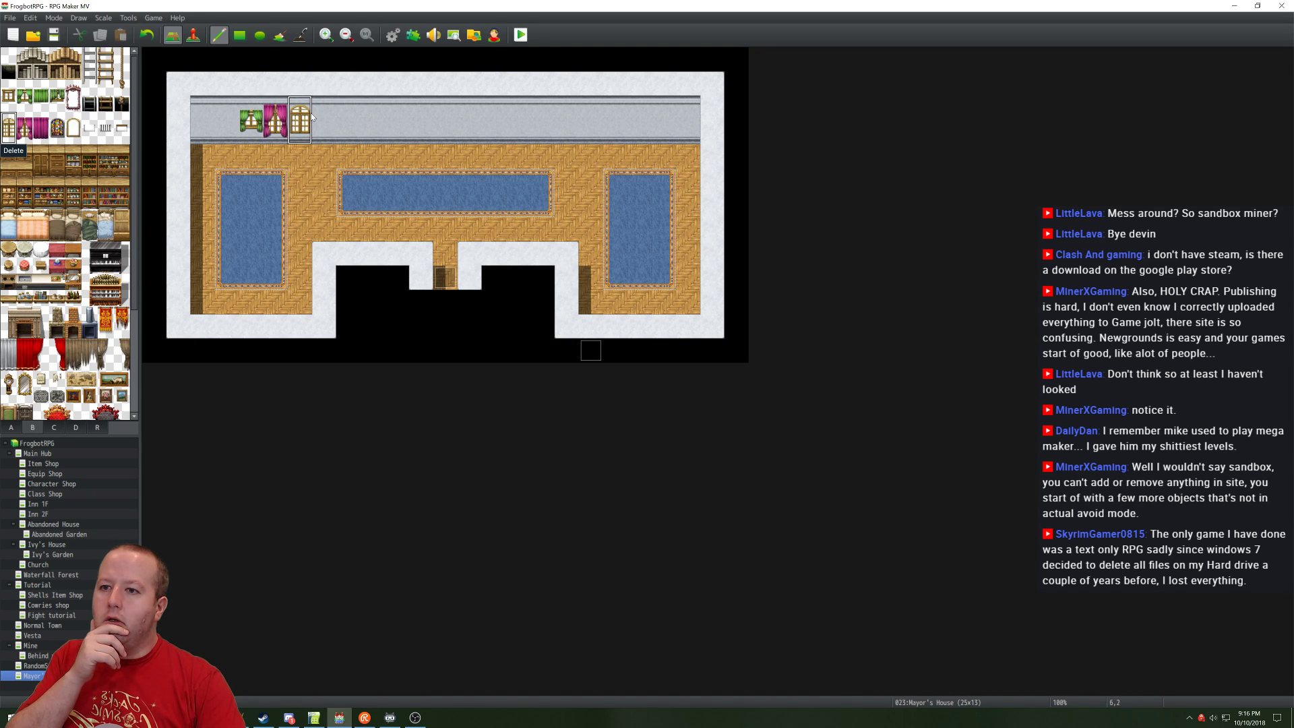
left_click_drag(277, 120, 263, 121)
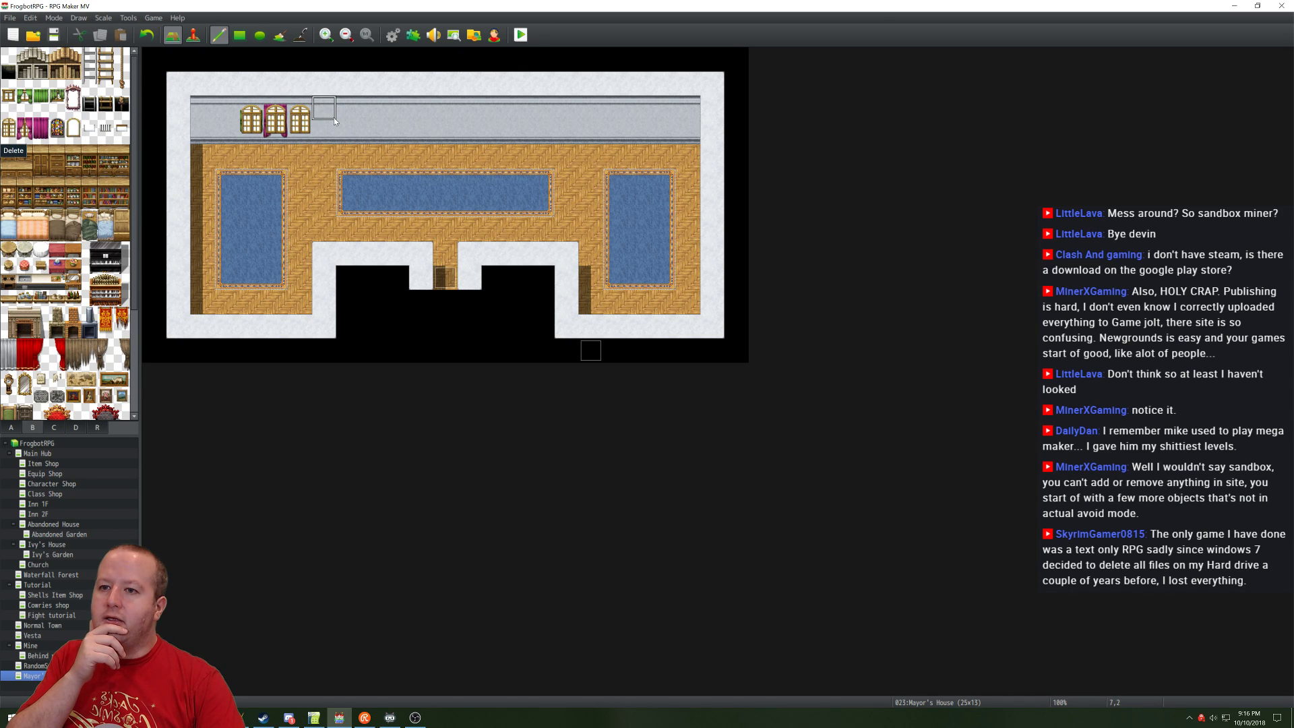
left_click_drag(253, 127, 301, 123)
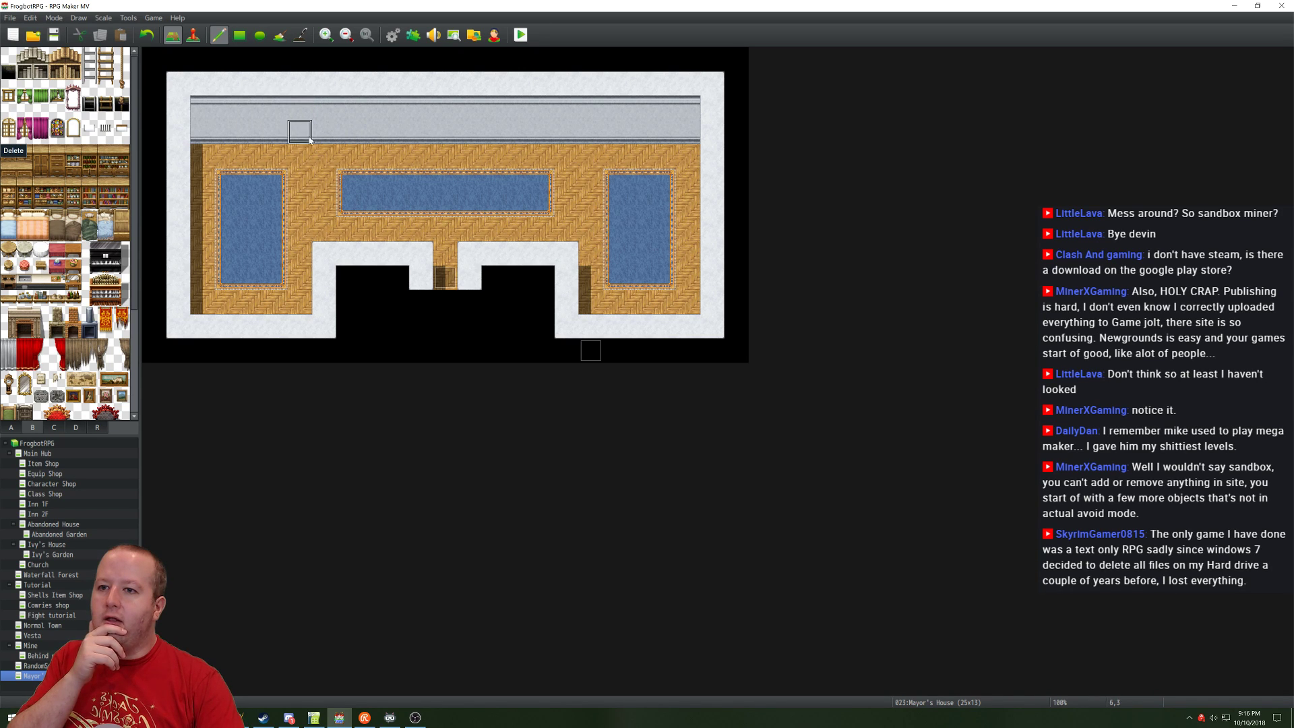
Step: Place five two-tile-high pink-curtained windows along the upper wall in columns 4, 8, 12, 16 and 20
left_click_drag(25, 121, 25, 138)
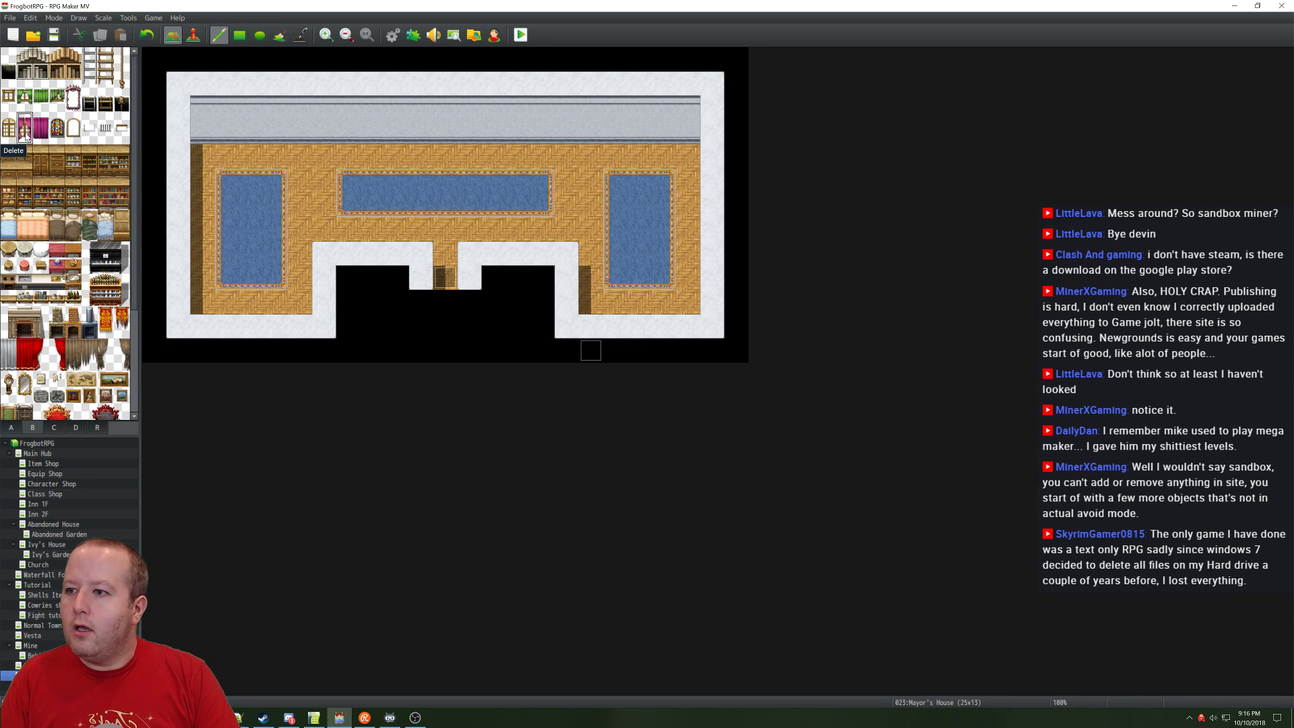
left_click(251, 111)
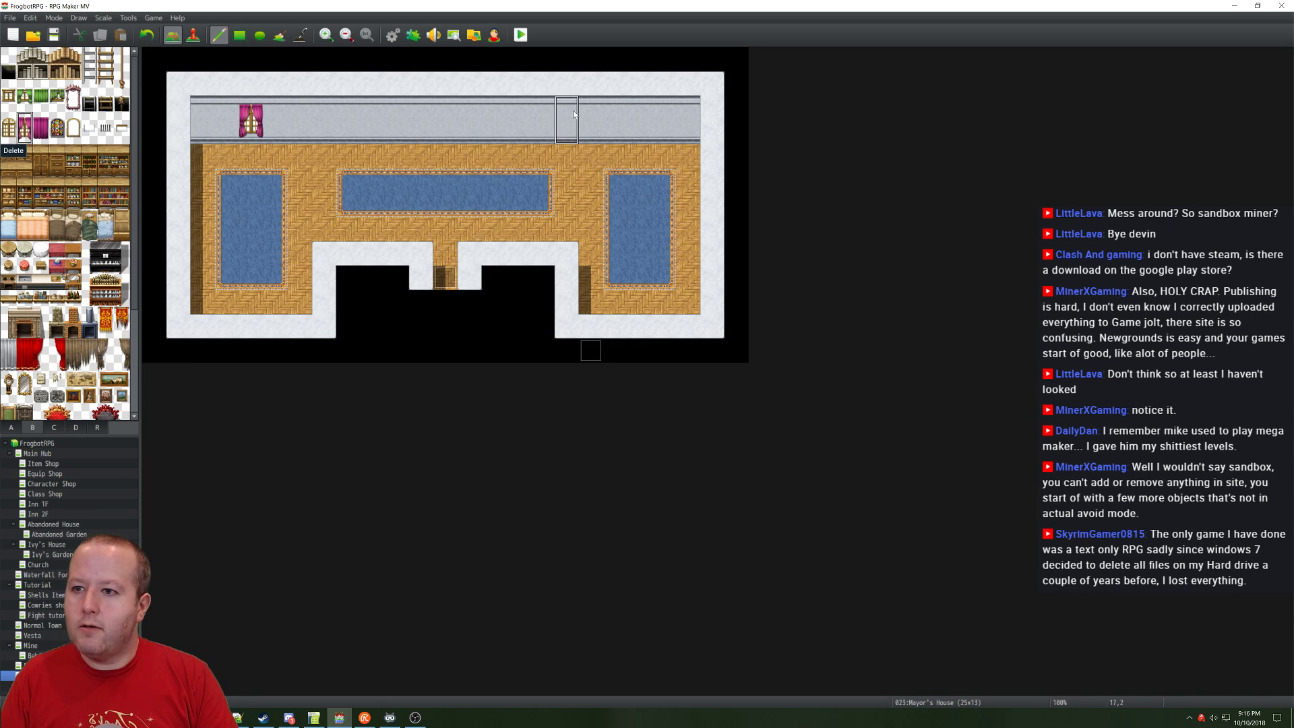
left_click(639, 113)
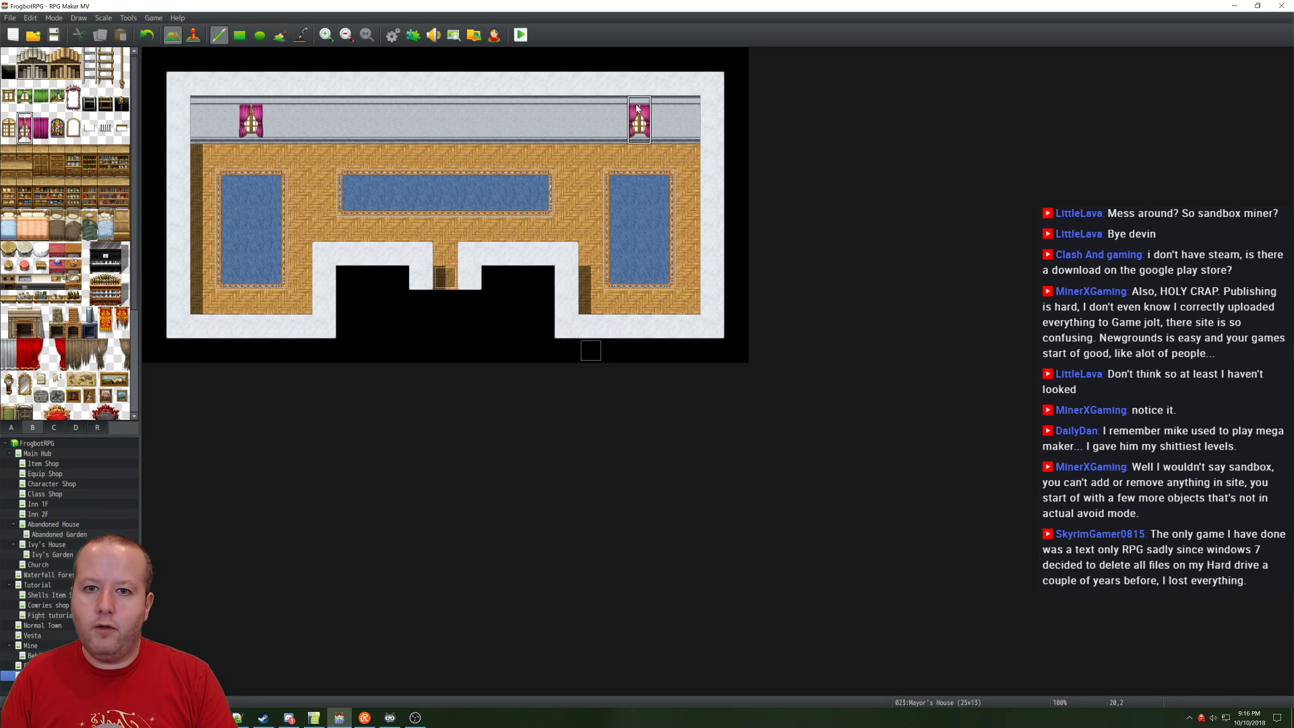
left_click(445, 115)
left_click(542, 114)
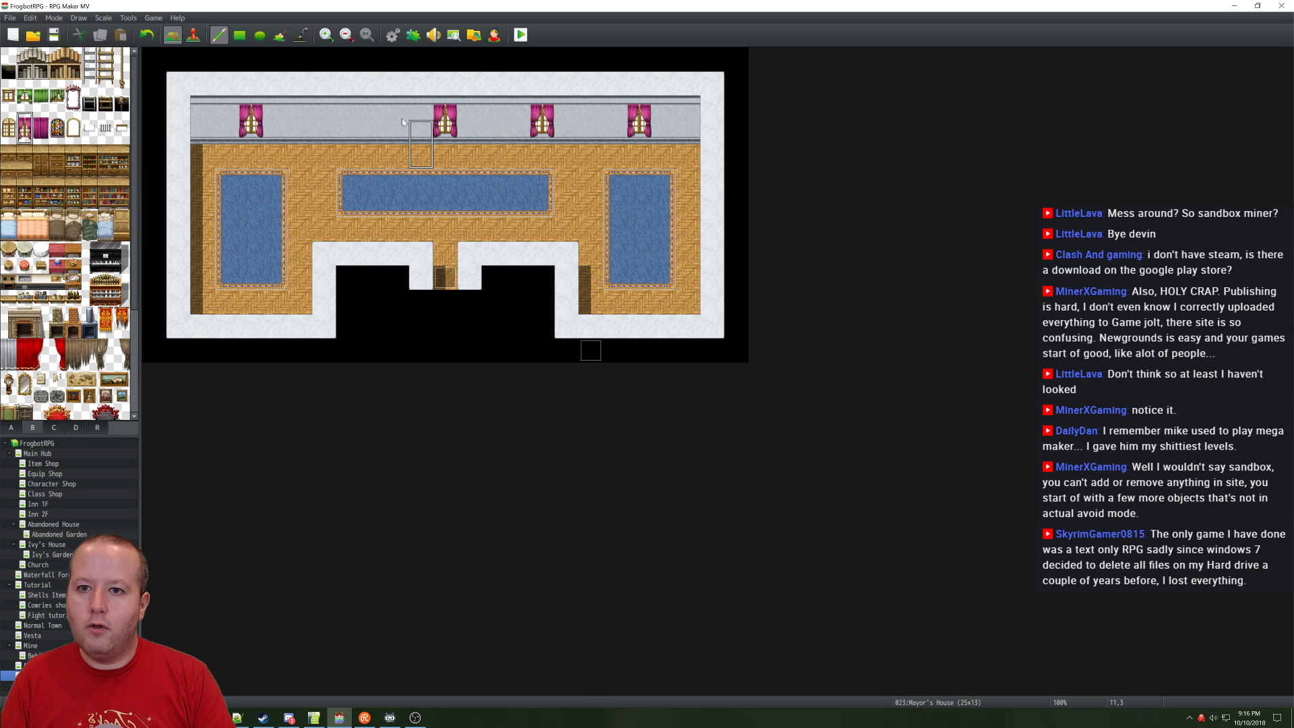
left_click(357, 121)
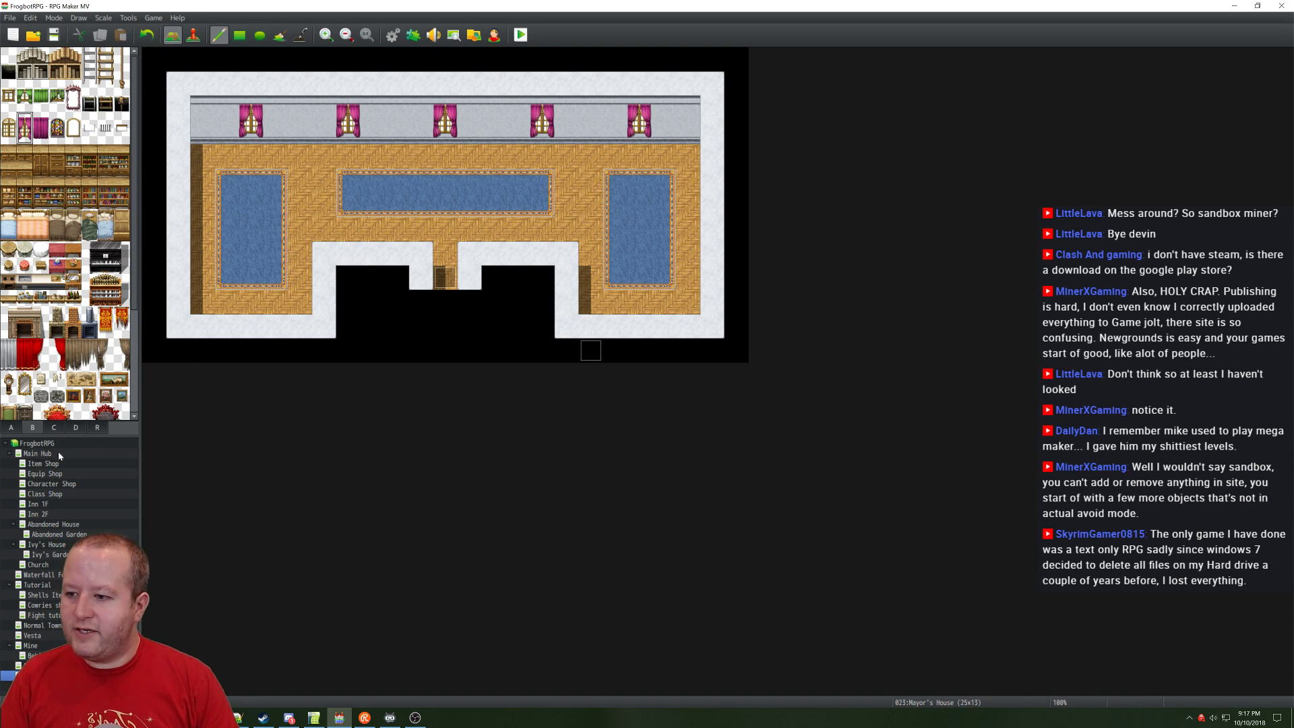
Step: Create an event named Lamp at tile (3,2) on the upper wall and browse the !_fire and !_secrets images for it
left_click(194, 35)
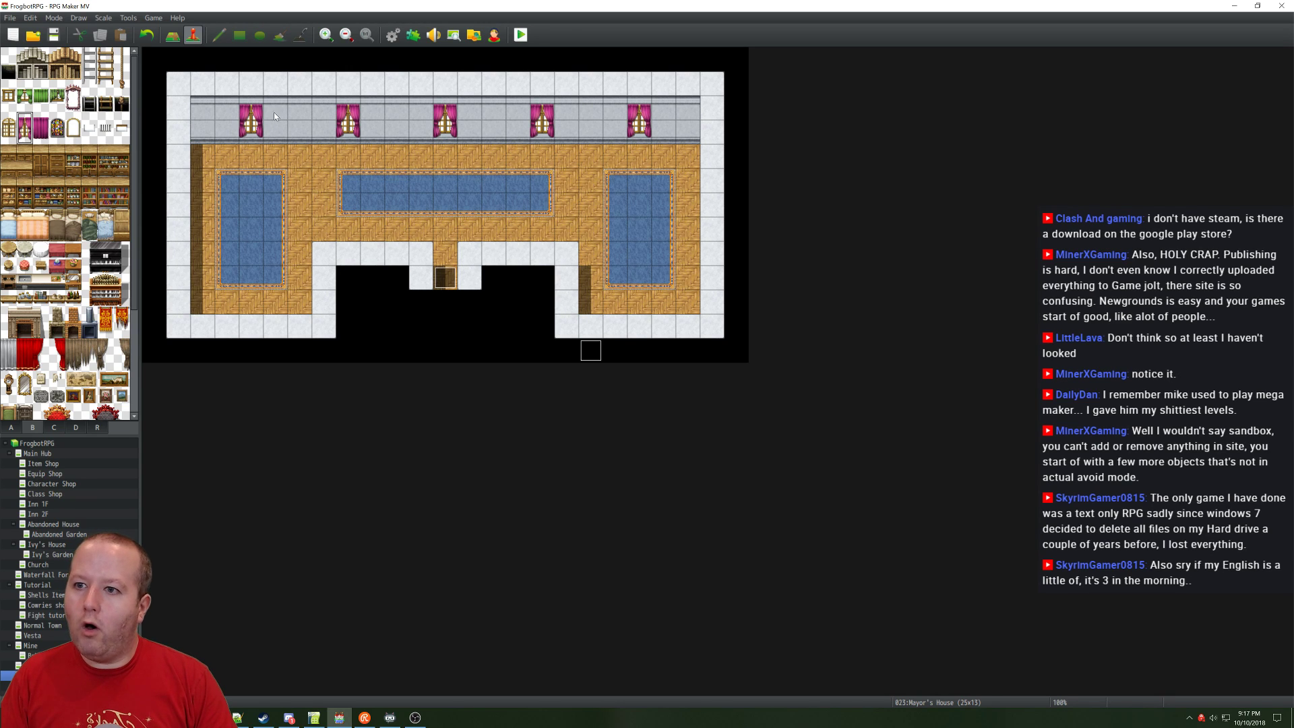
double_click(225, 111)
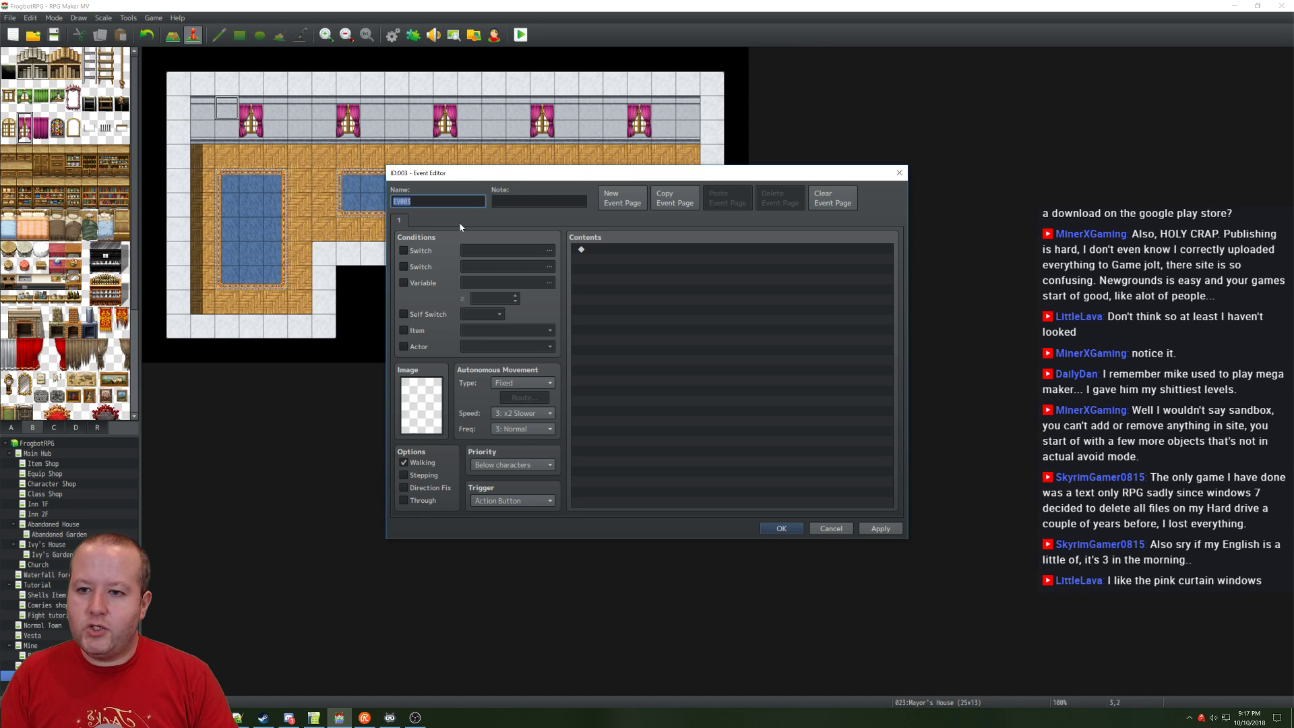
type("Lamp")
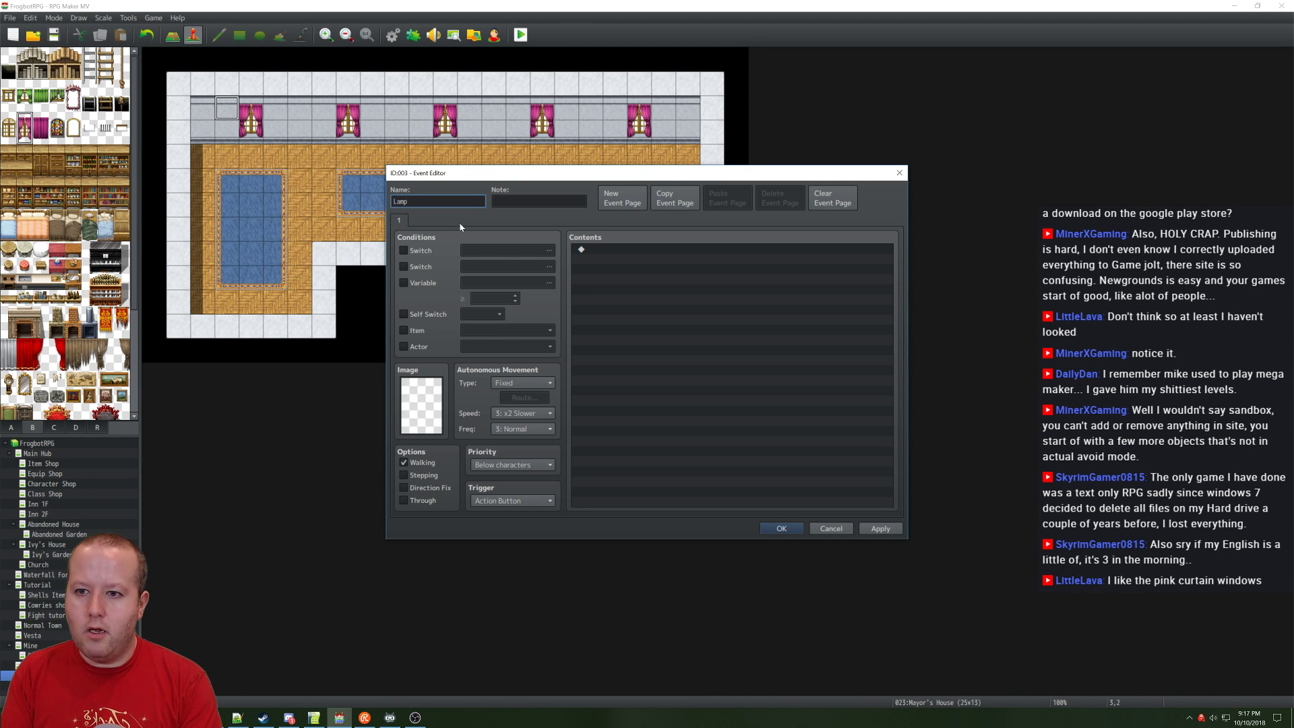
double_click(421, 405)
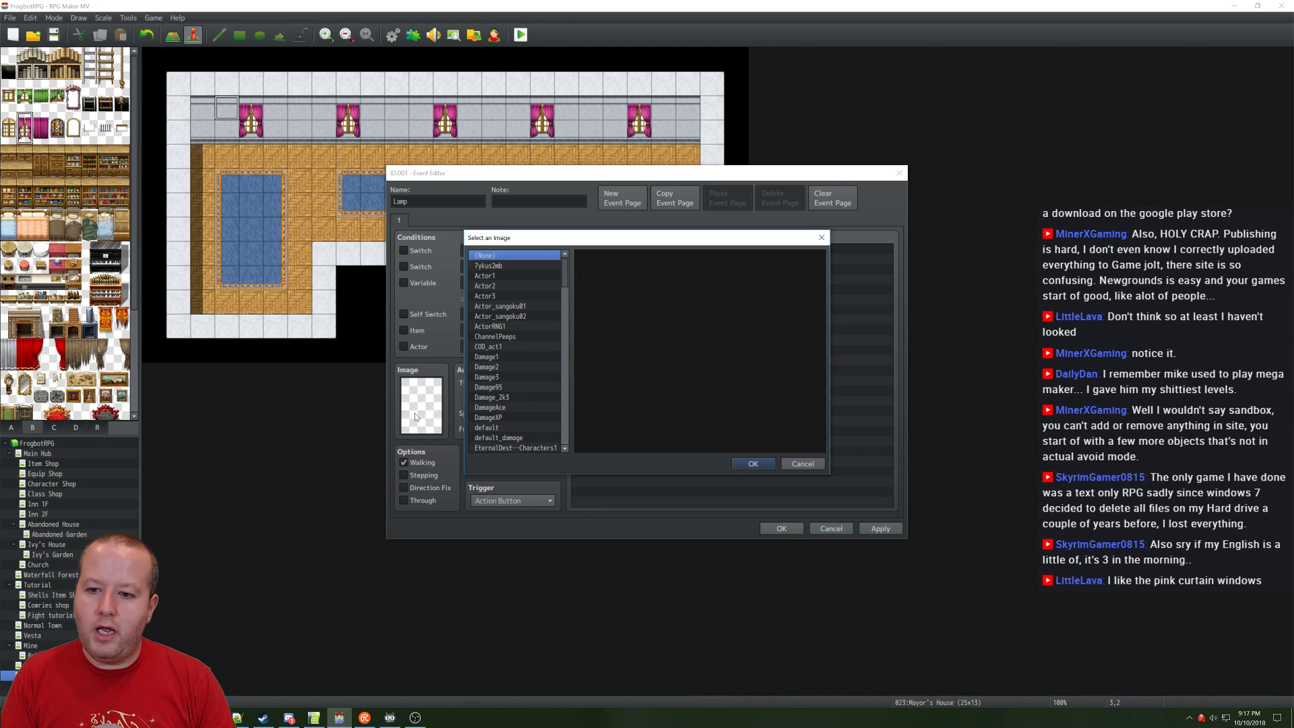
scroll(506, 373, "down", 10)
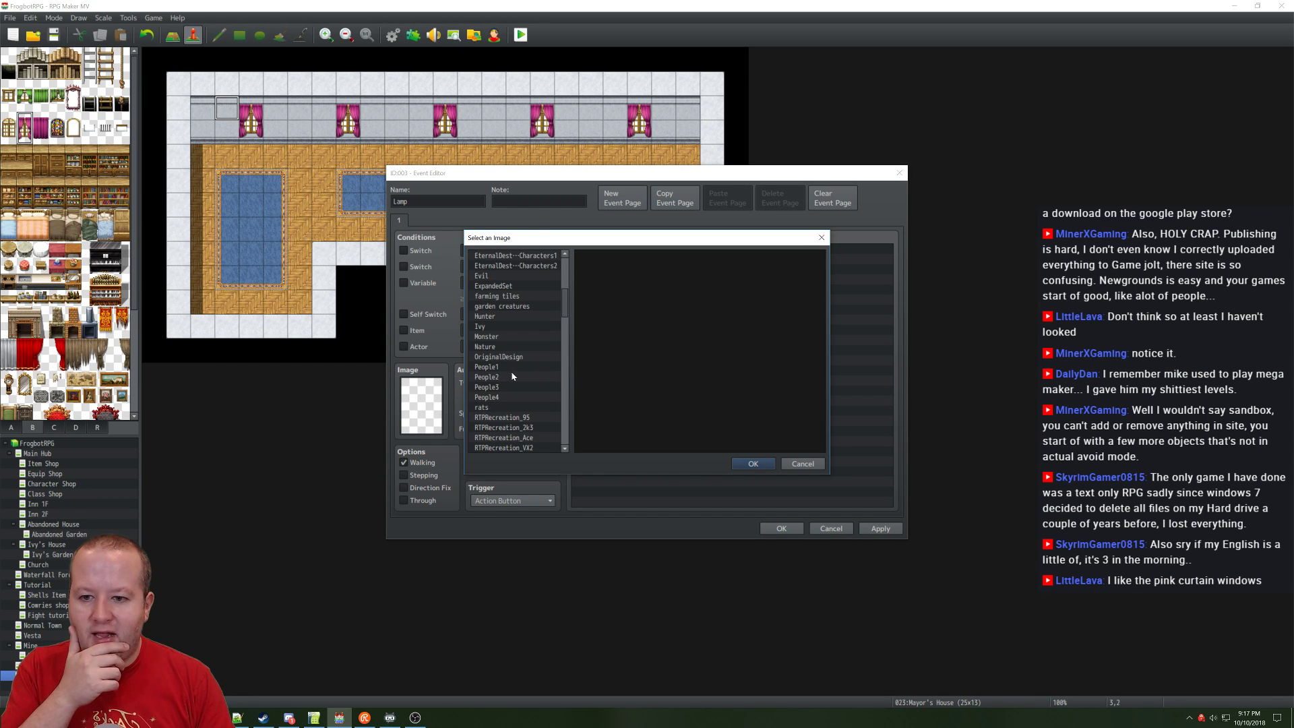
scroll(514, 374, "down", 10)
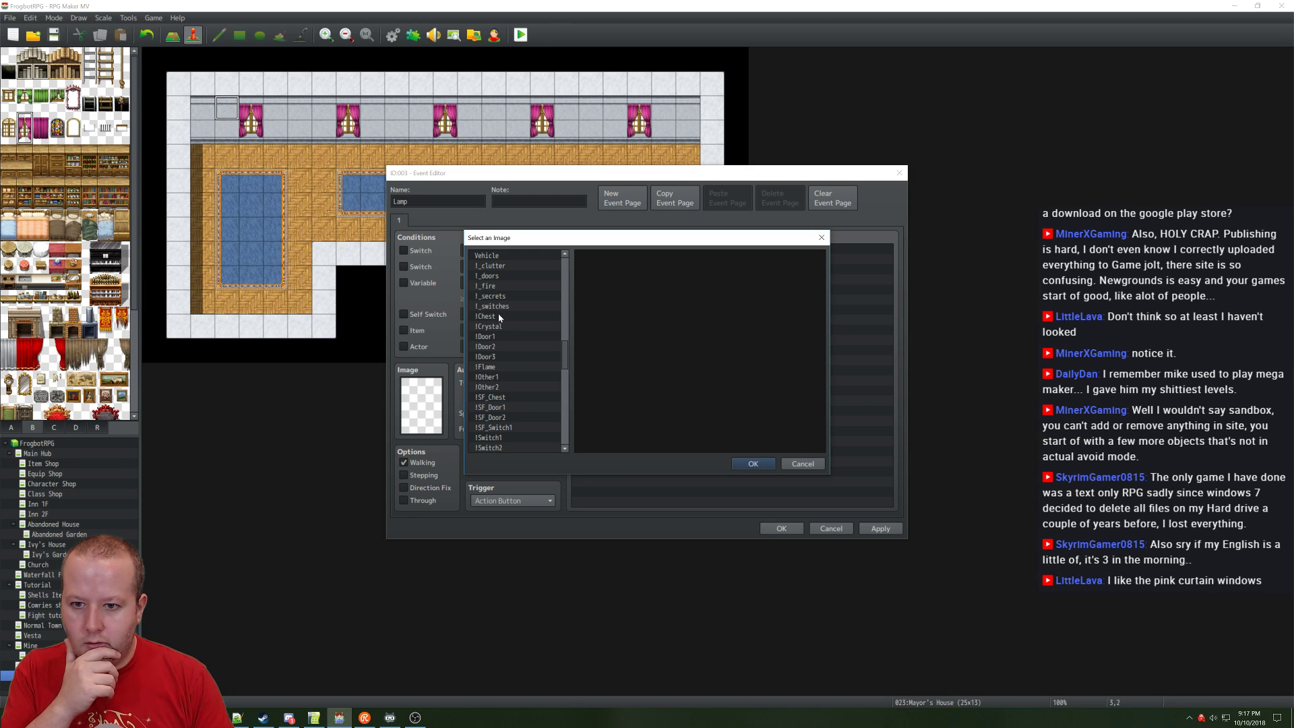
left_click(501, 286)
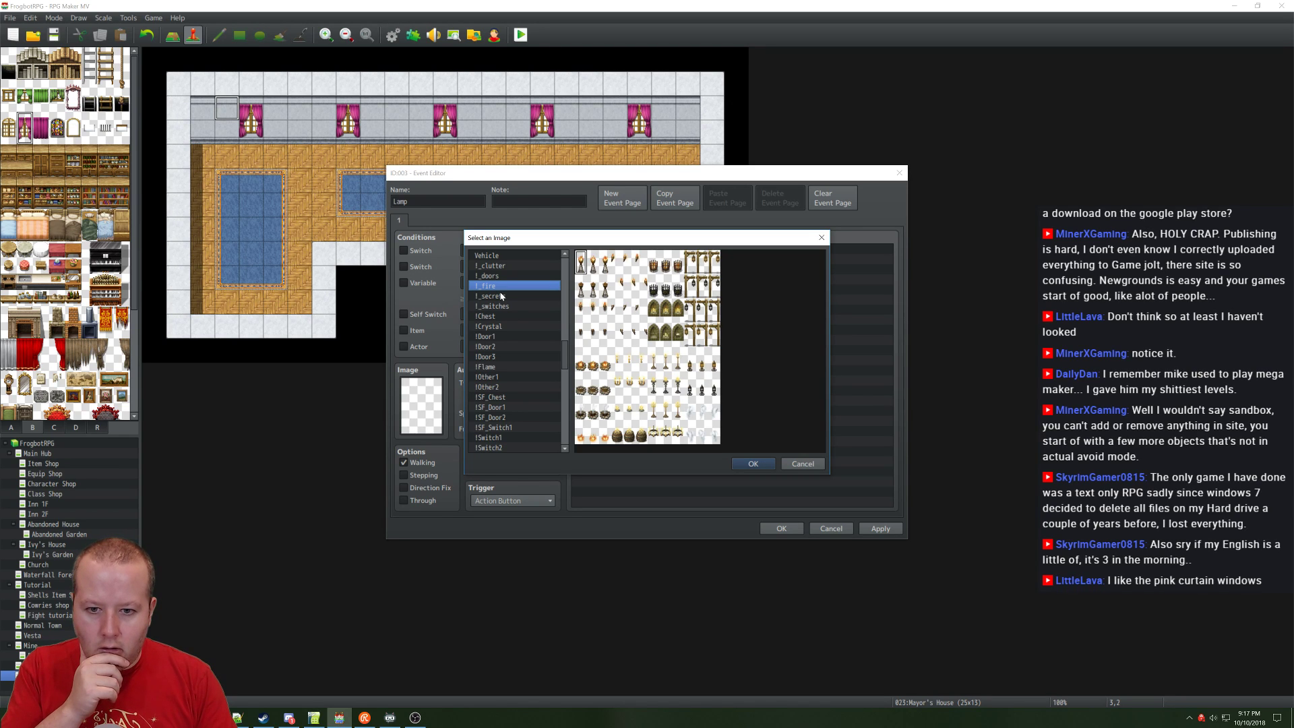
left_click(504, 301)
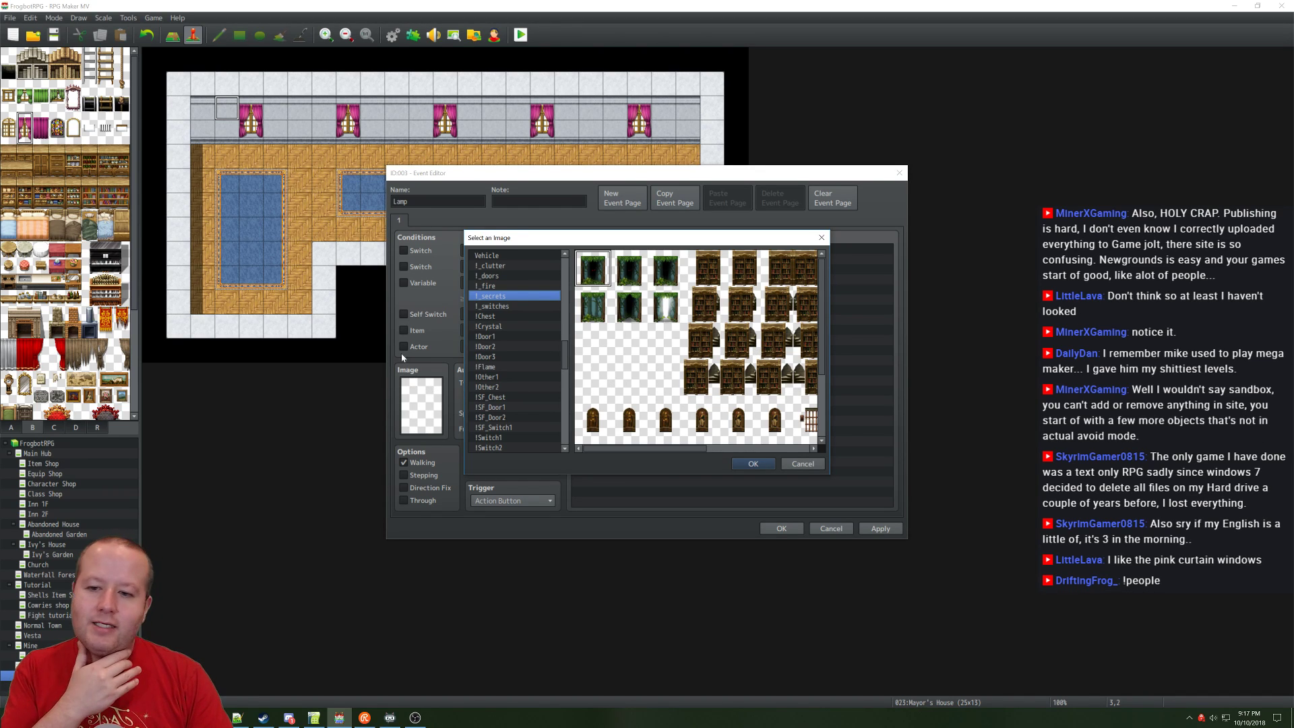
Step: Give the Lamp event the first torch image from !Flame and enable its Stepping option
scroll(518, 348, "down", 2)
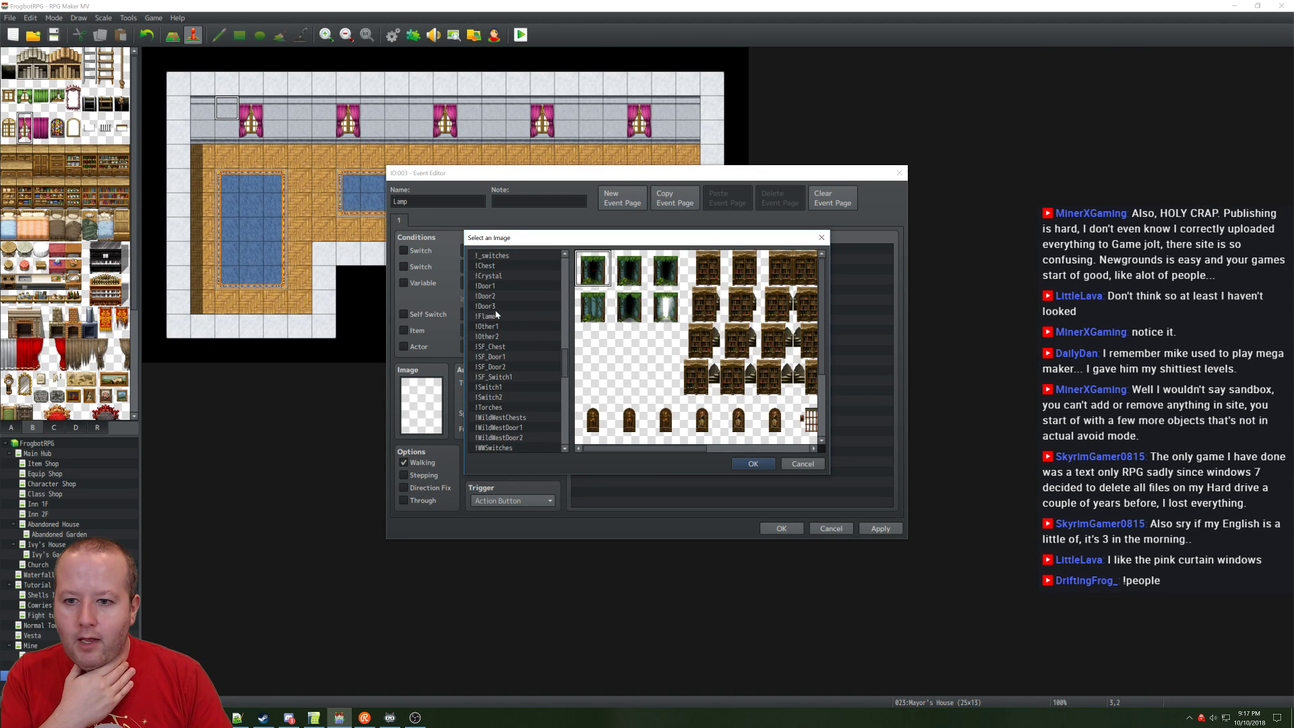
left_click(496, 316)
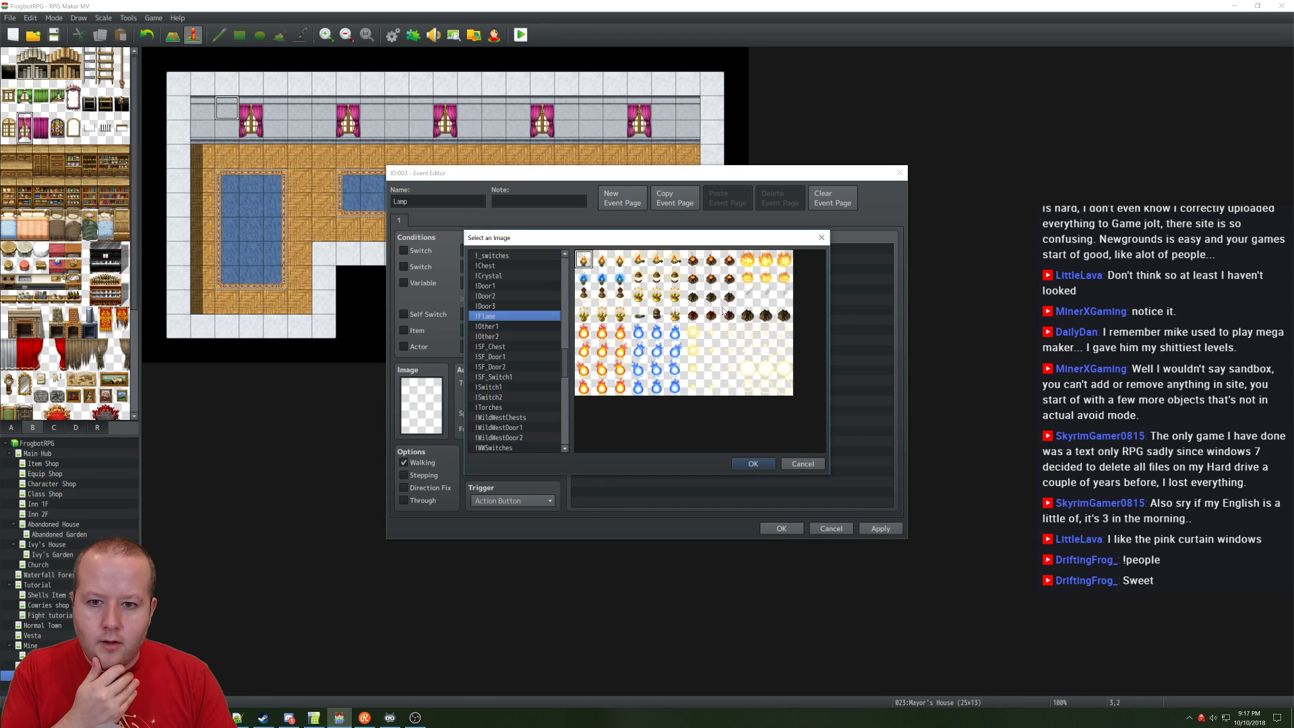
double_click(584, 260)
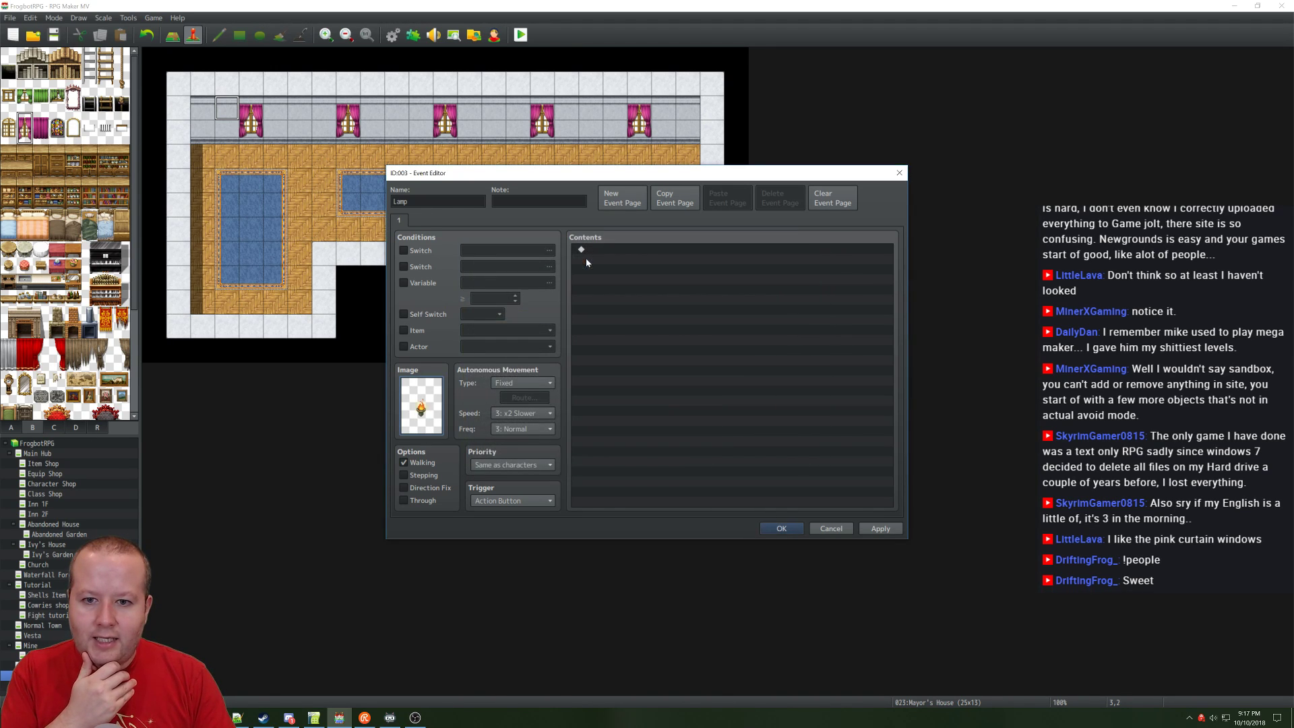
left_click(406, 476)
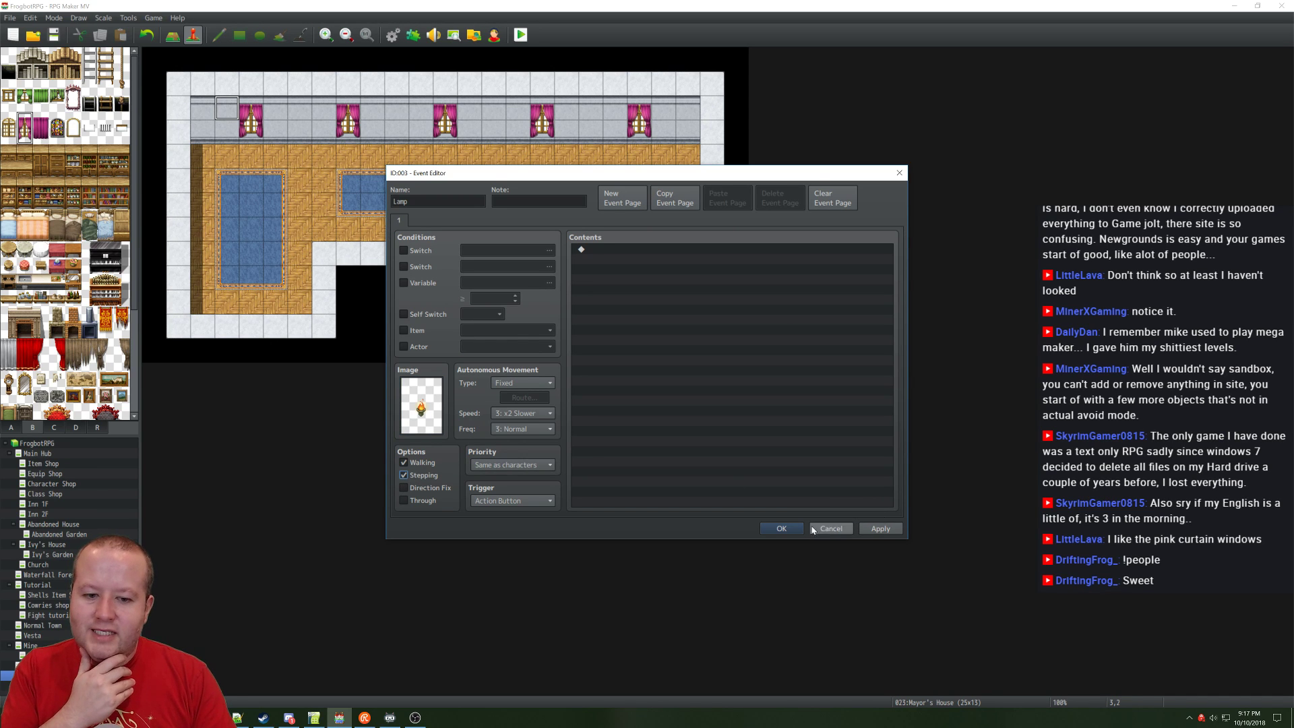
left_click(783, 530)
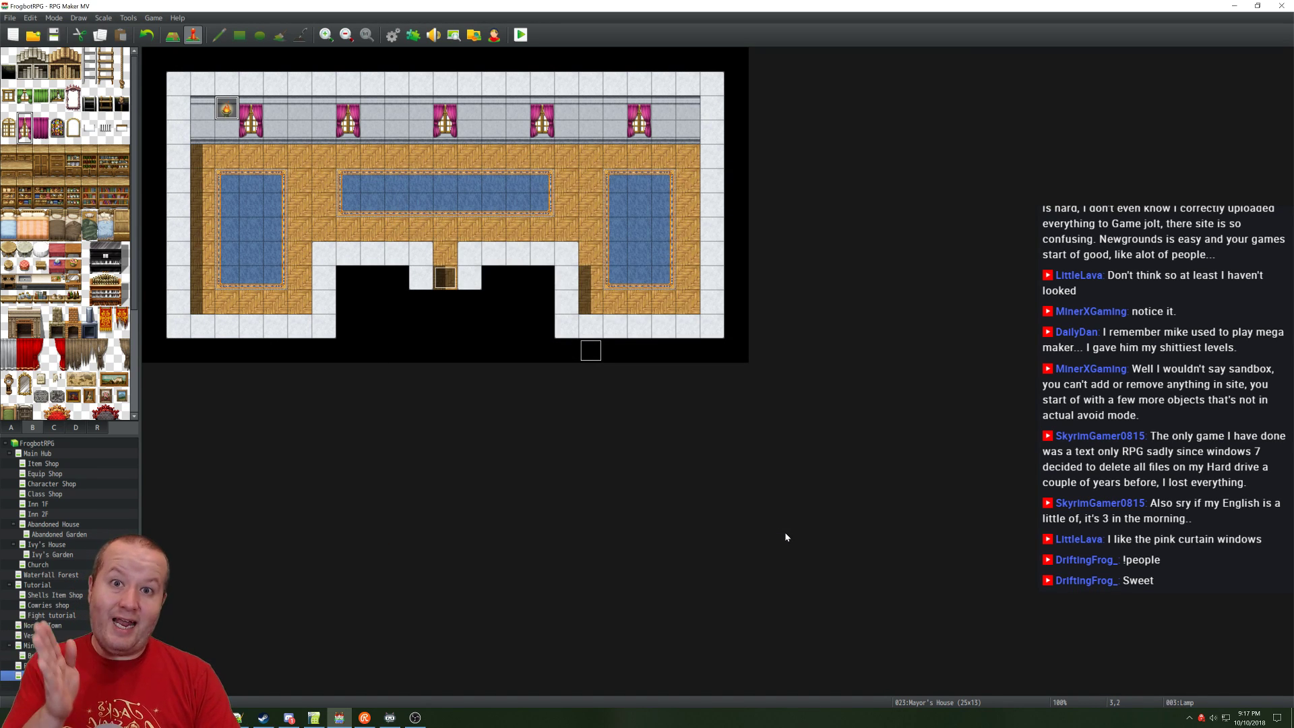
Step: Paste copies of the Lamp event along the upper wall at tiles (7,2), (11,2), (13,2), (17,2) and (21,2)
left_click(323, 108)
key("ctrl+v")
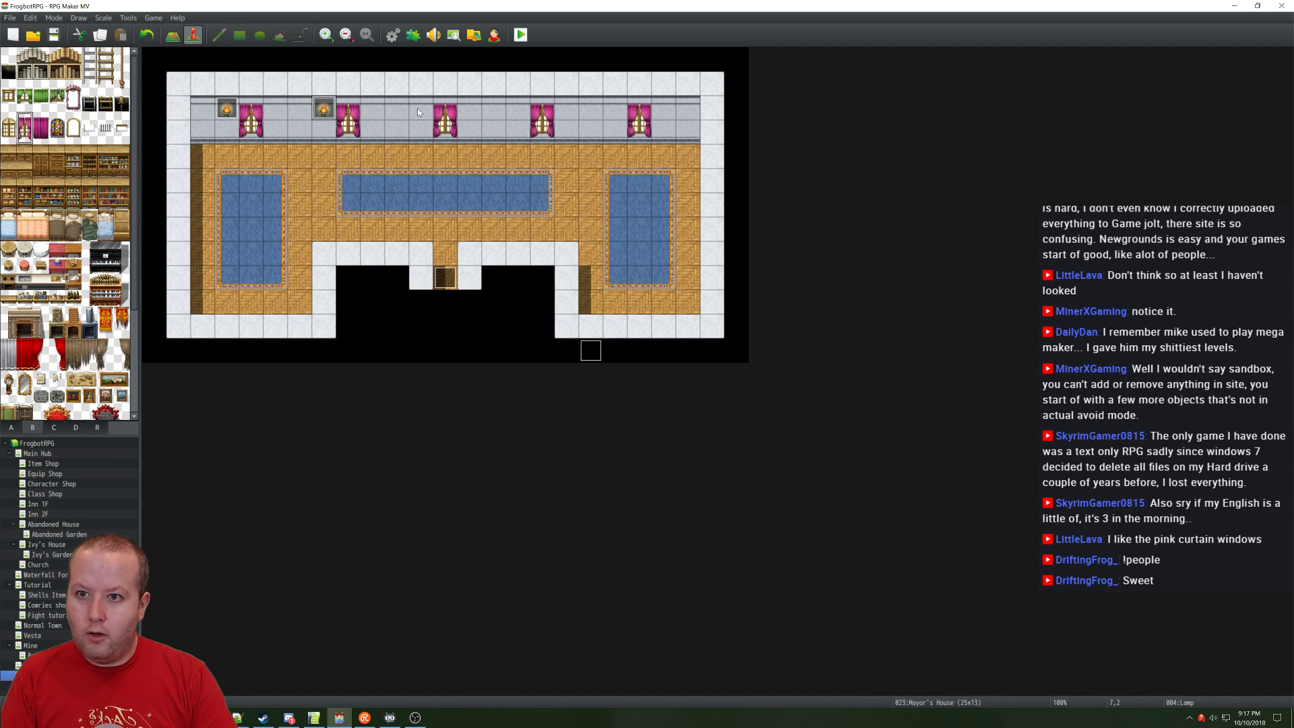
left_click(421, 108)
key("ctrl+v")
left_click(469, 108)
key("ctrl+v")
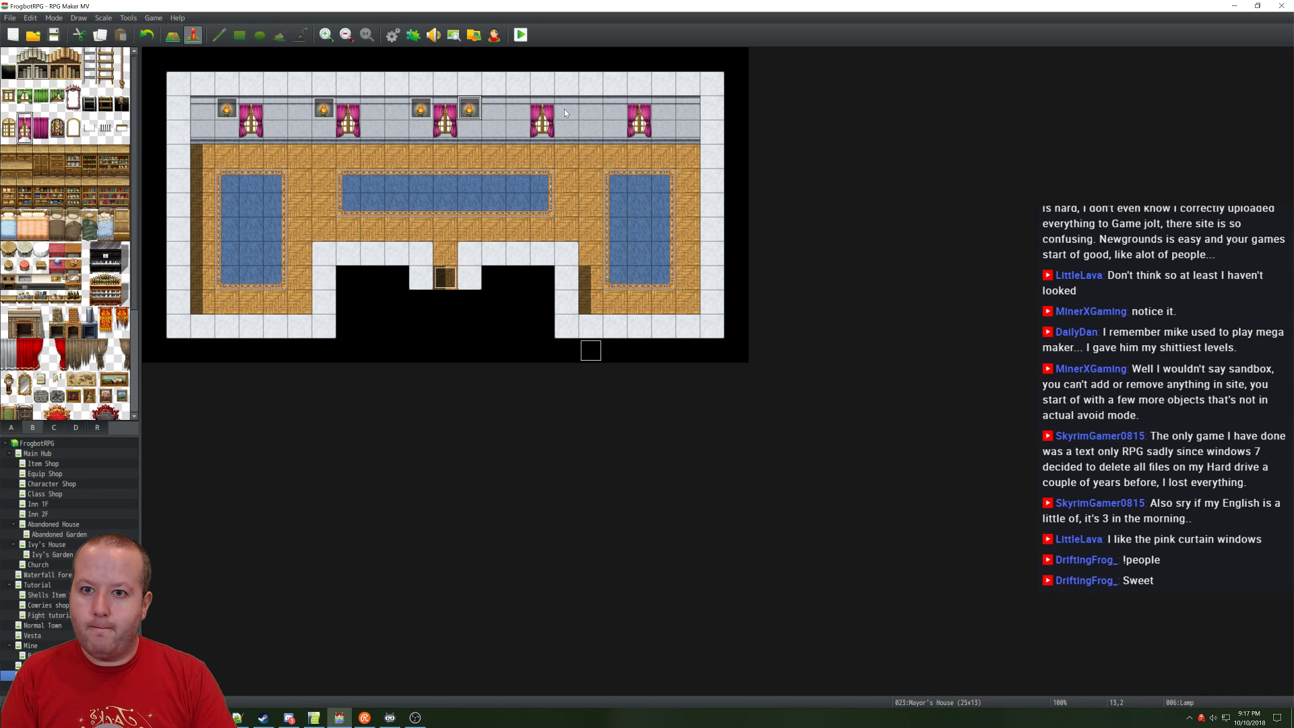
left_click(565, 111)
key("ctrl+v")
left_click(665, 111)
key("ctrl+v")
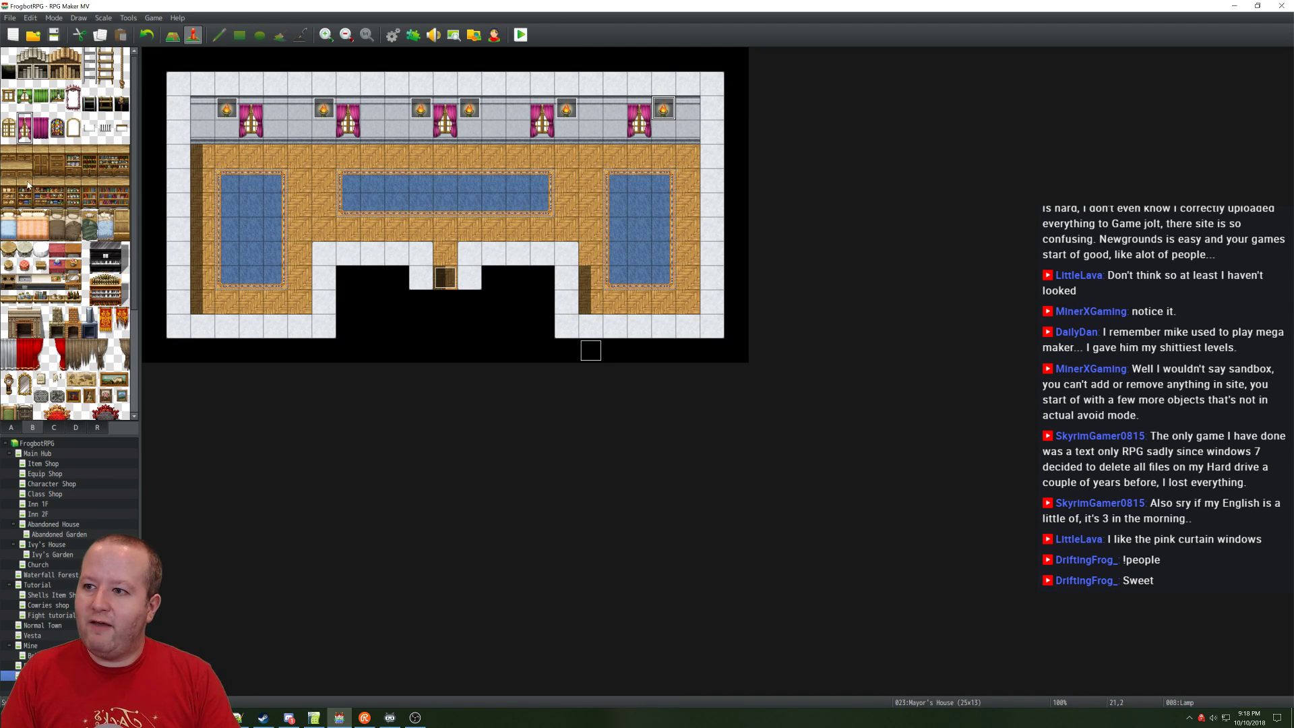
Step: Place a two-by-two-tile stocked wooden shelf against the upper wall between the second and third windows in map mode
left_click(111, 159)
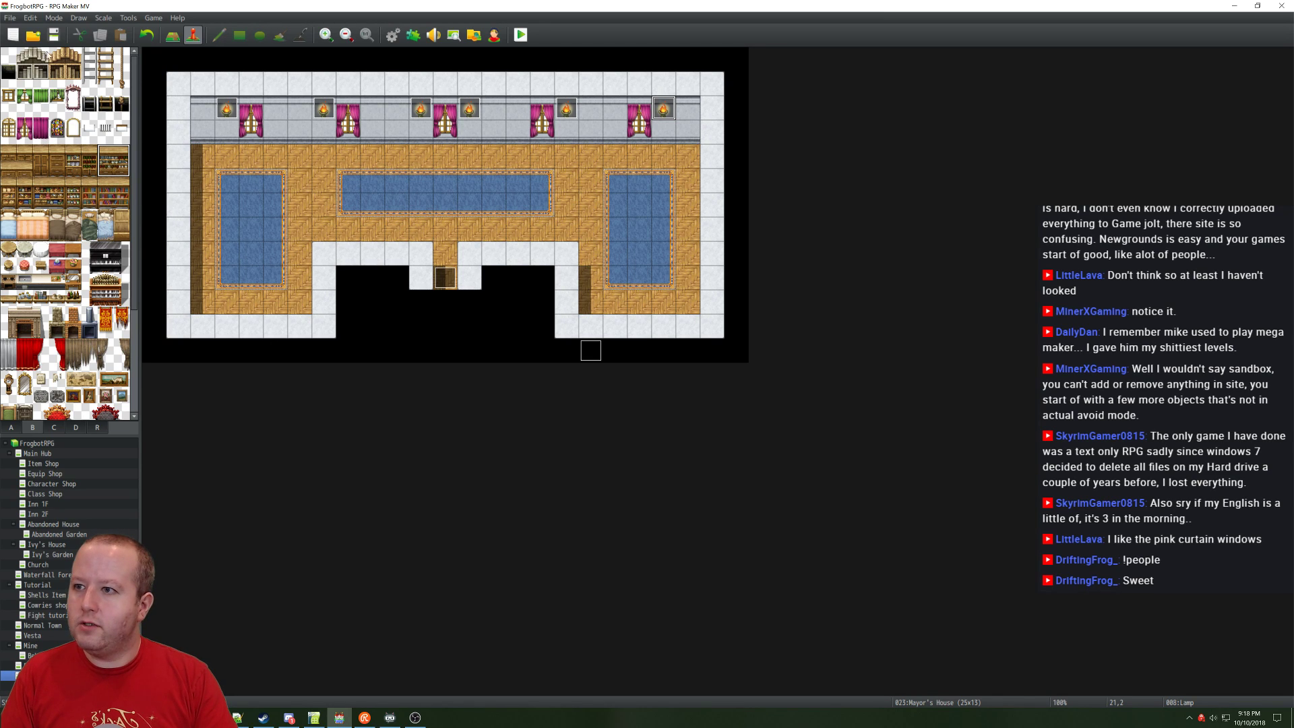
left_click(172, 34)
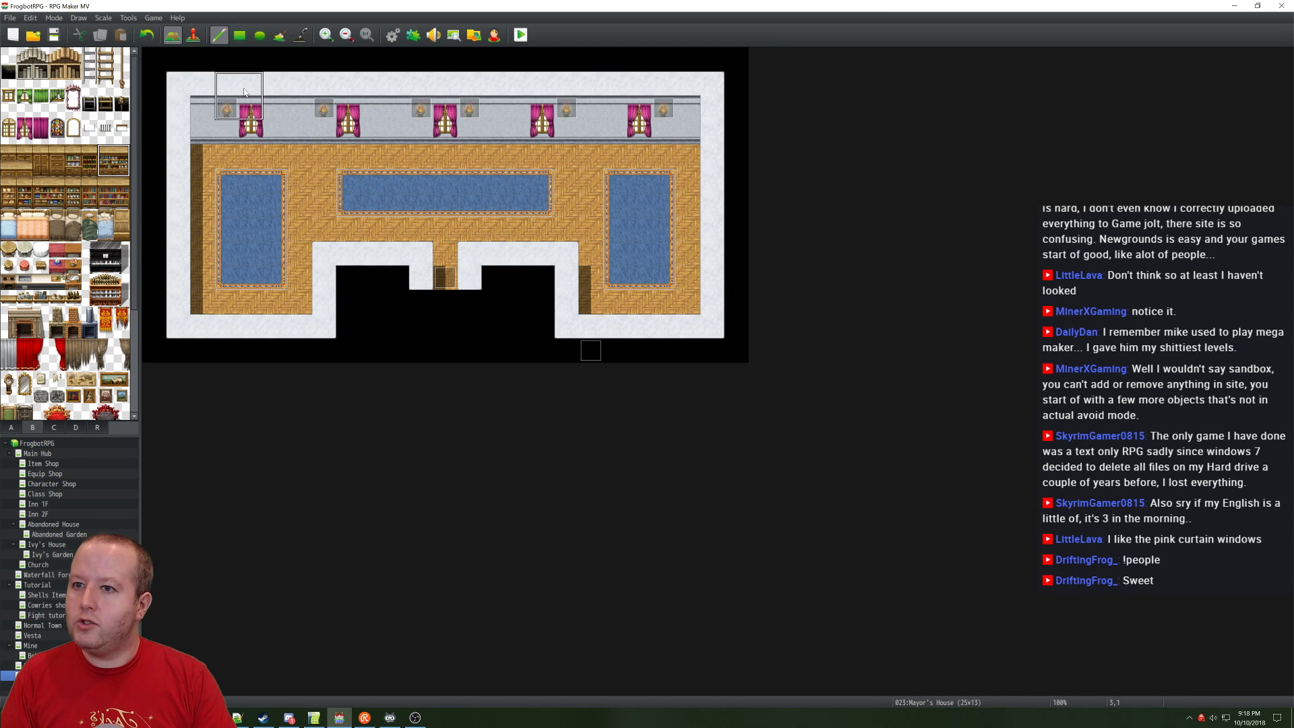
left_click(381, 120)
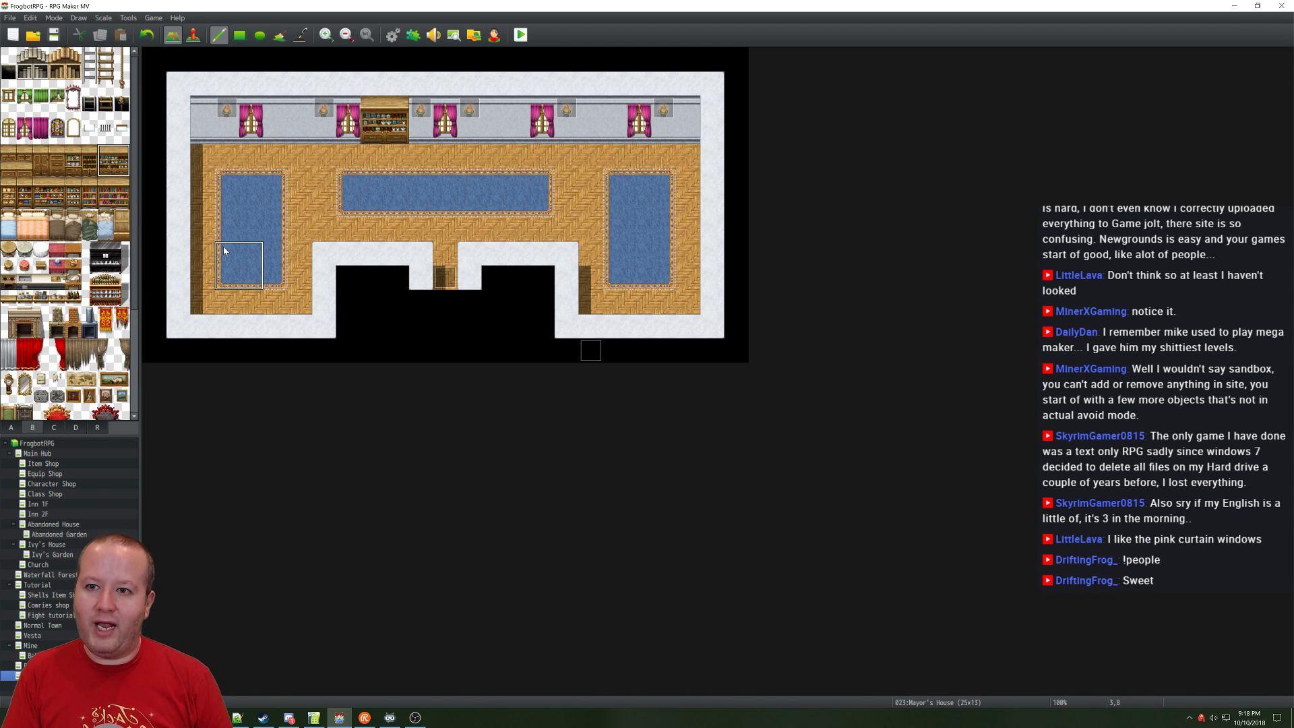
Step: Move the stocked shelf down to tile (9,3) and place a two-by-two-tile bookshelf at tile (14,3), between the third and fourth windows
key("ctrl+z")
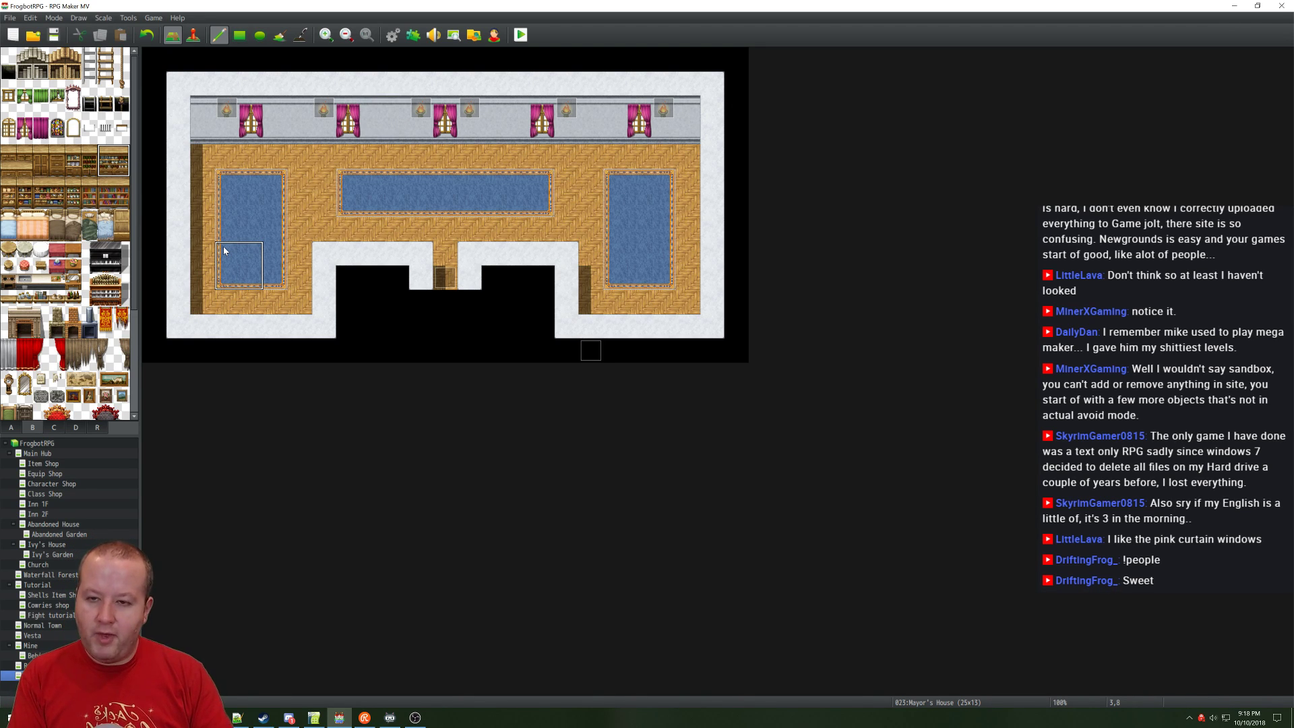
left_click(379, 125)
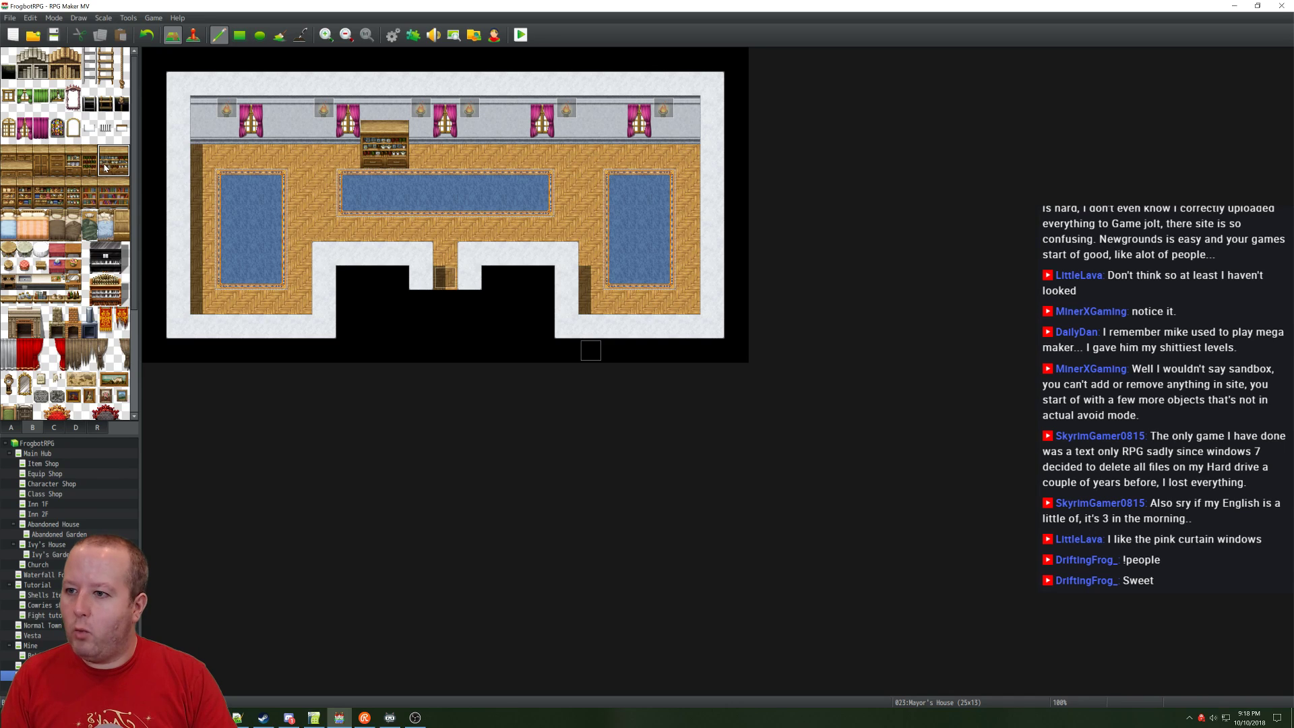
left_click(103, 201)
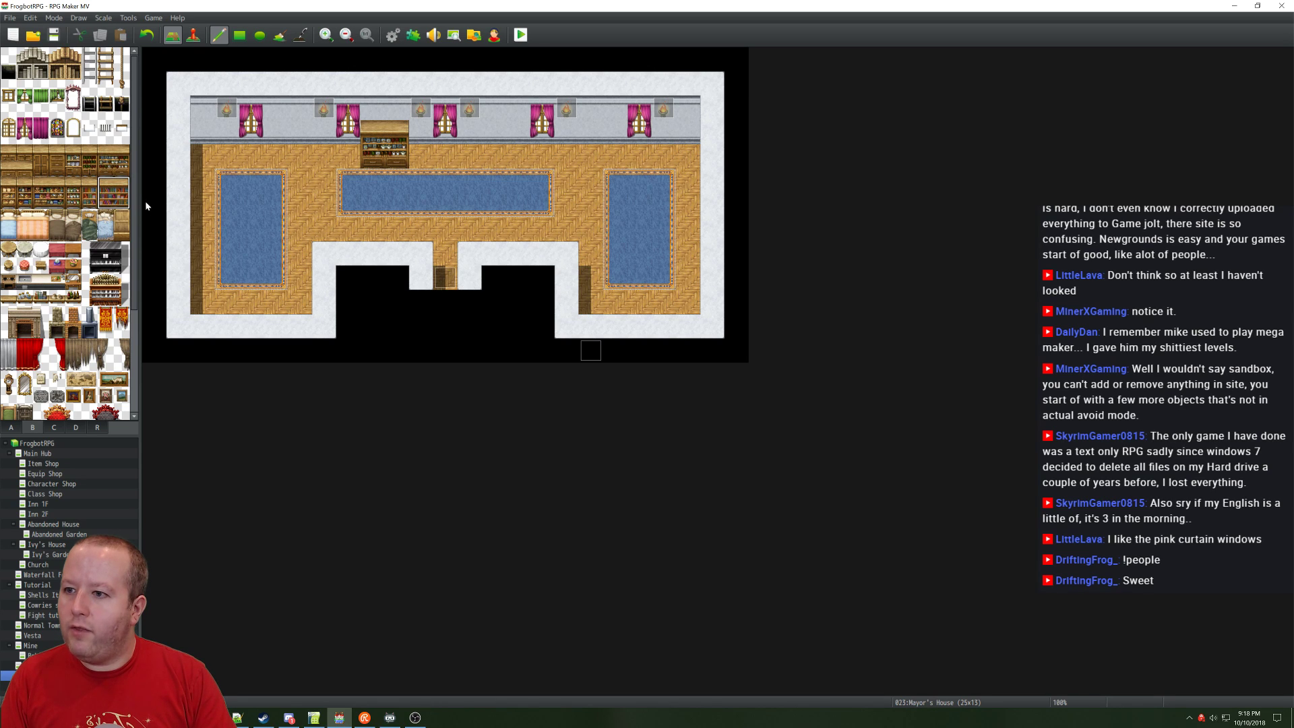
left_click(490, 129)
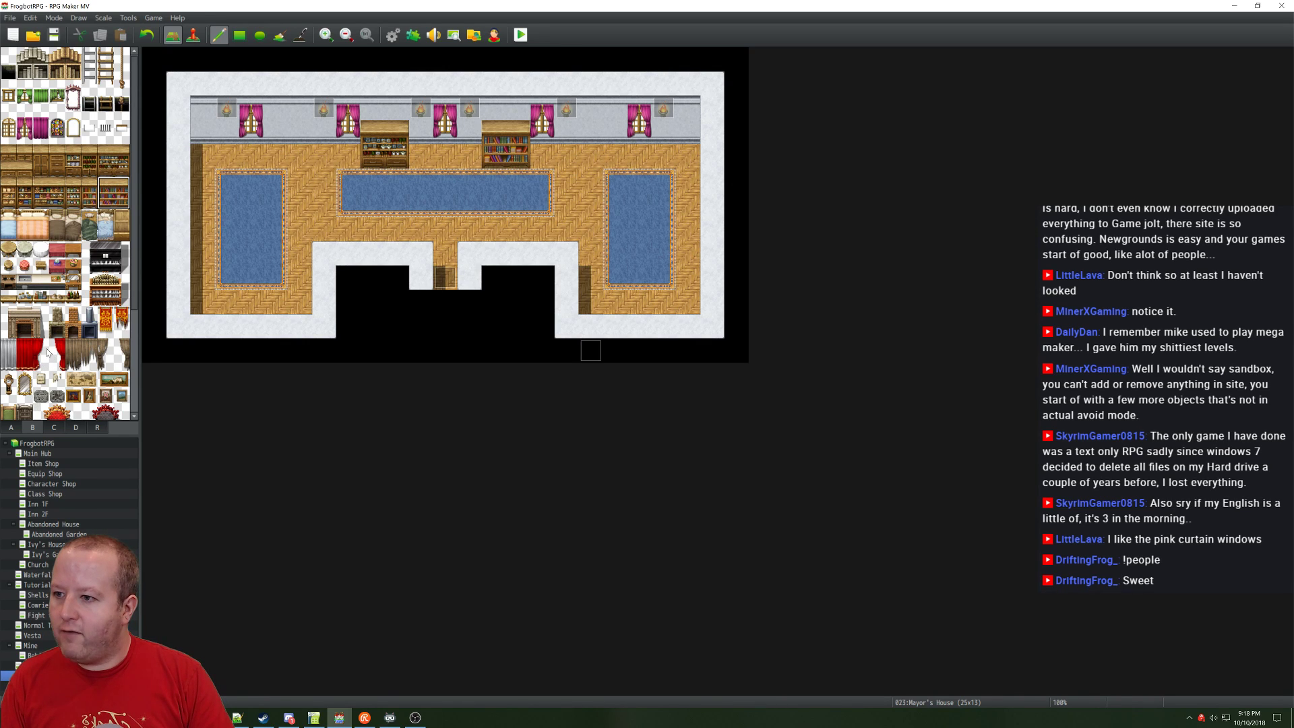
Step: Place a round white table at tile (12,4) with a red round stool on each side at (11,4) and (13,4)
left_click(41, 250)
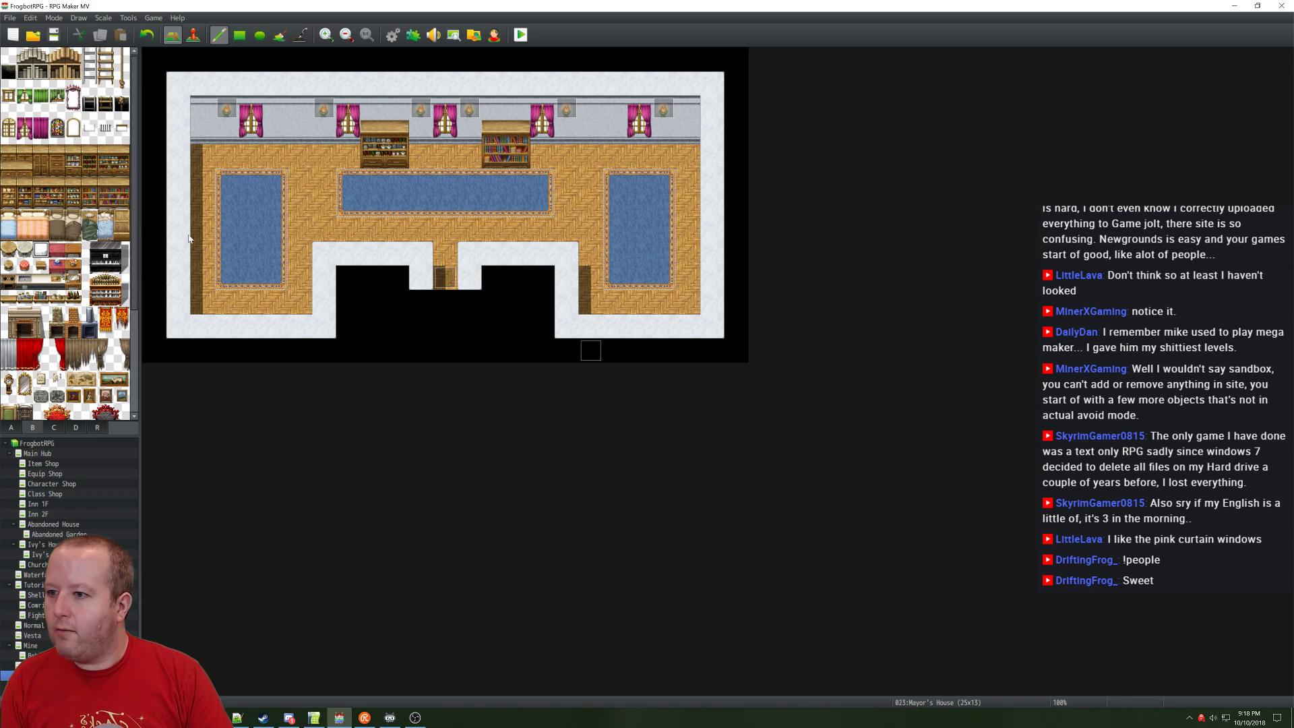
left_click(444, 155)
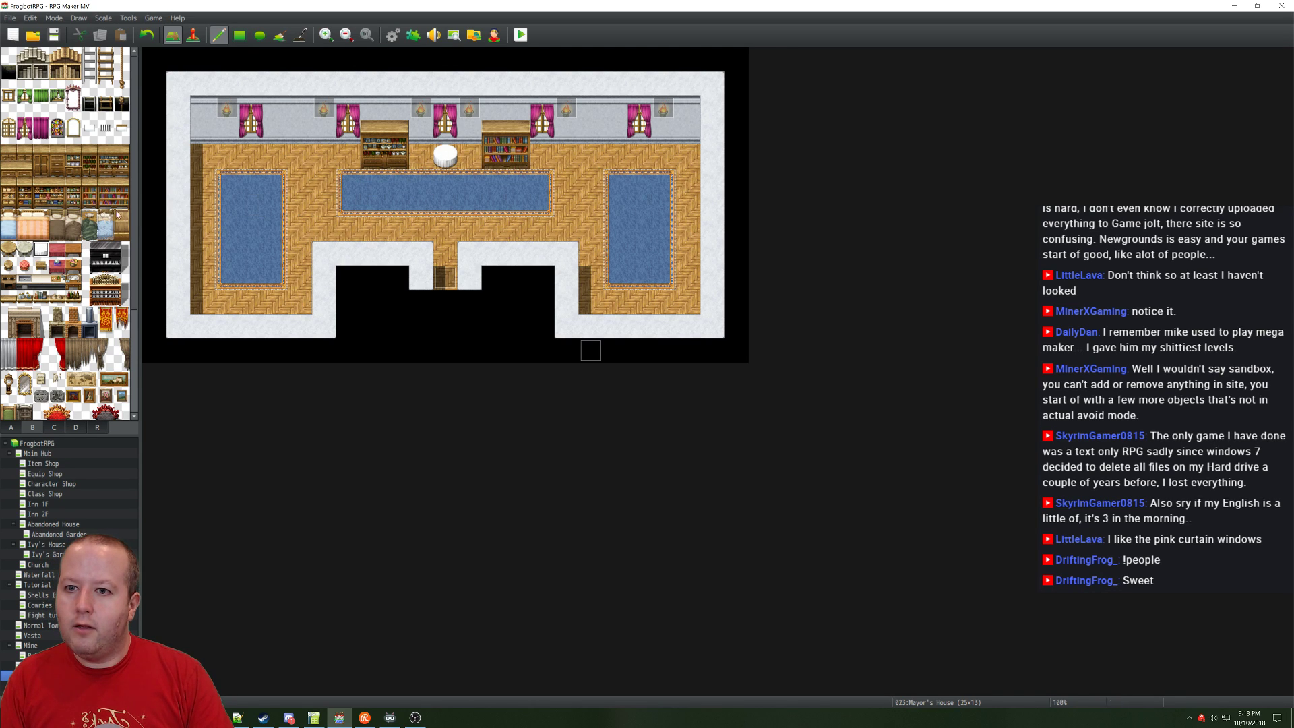
left_click(24, 267)
left_click(420, 155)
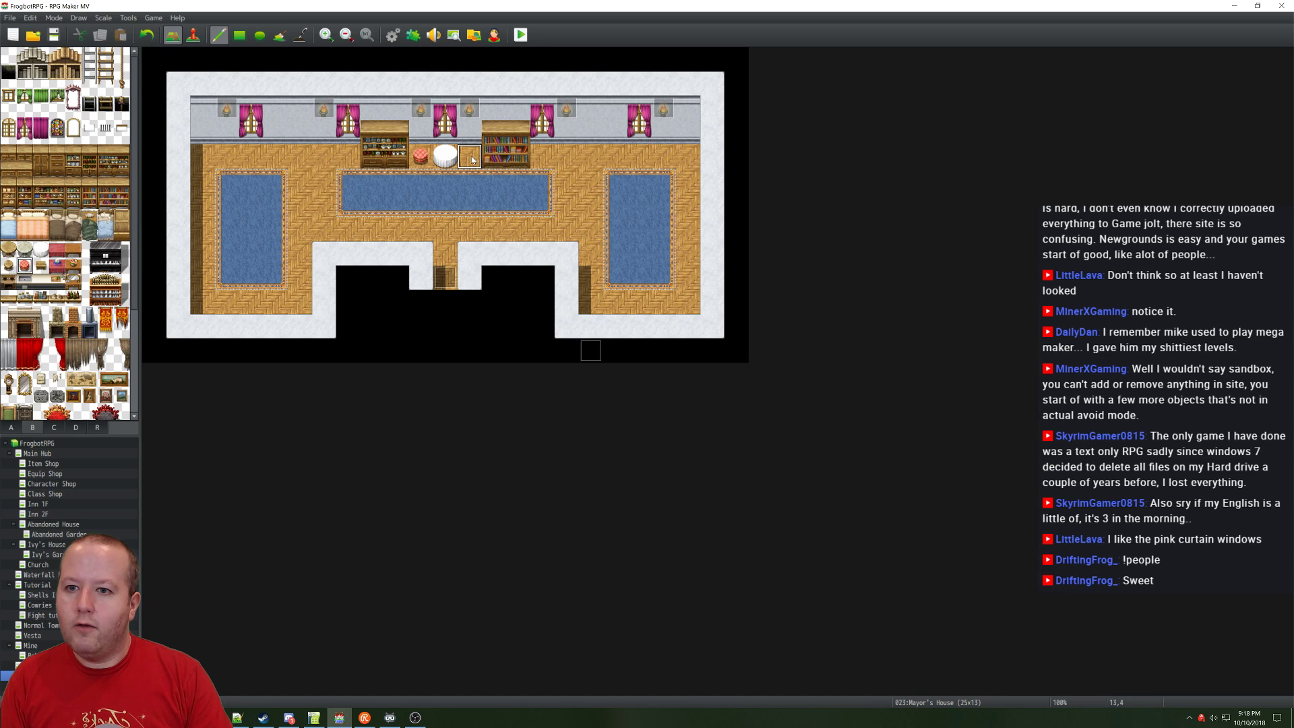
left_click(470, 156)
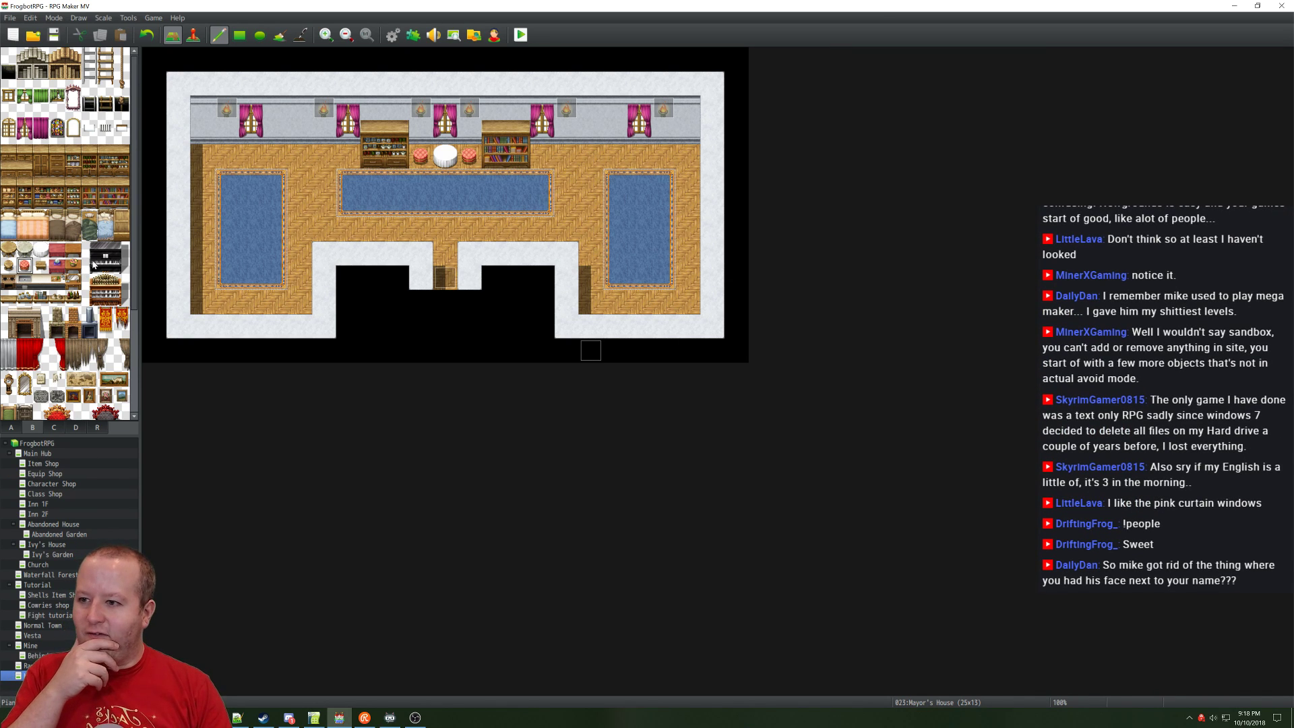
Step: Place the light-blue single bed below the first window, with its head at tile (4,4)
left_click_drag(24, 213, 42, 237)
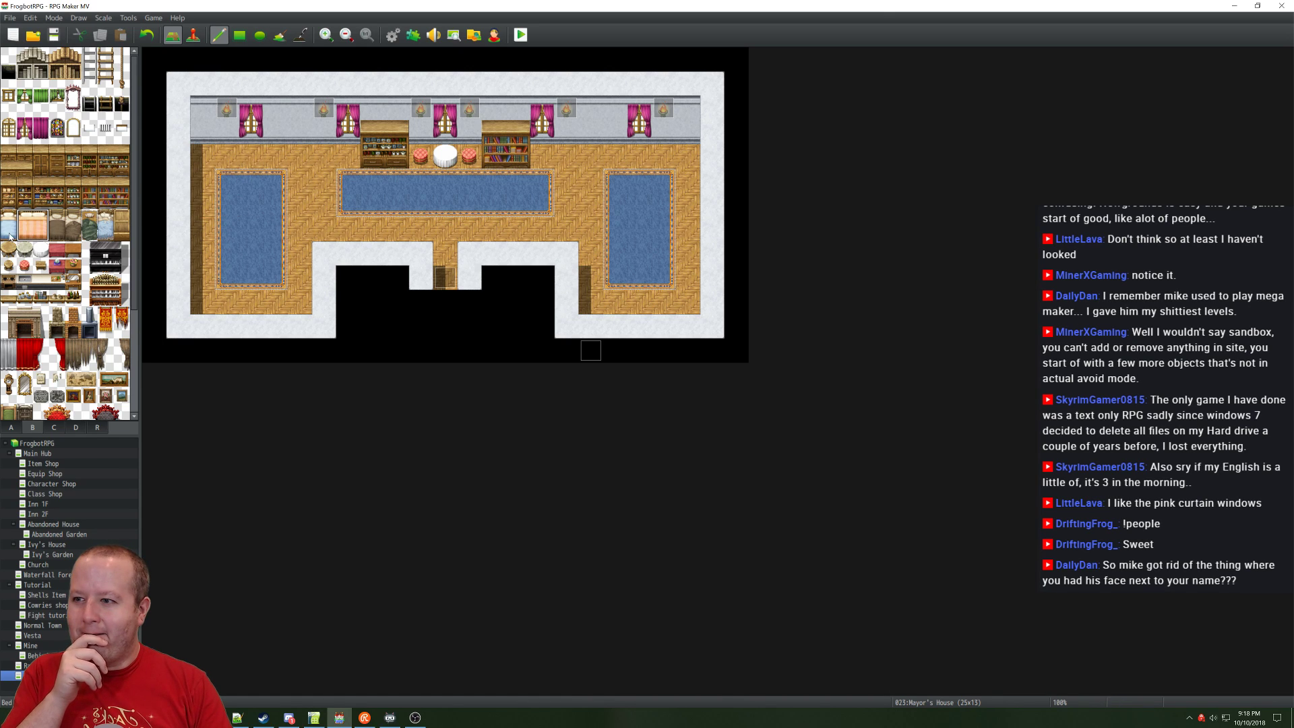
left_click_drag(8, 220, 9, 233)
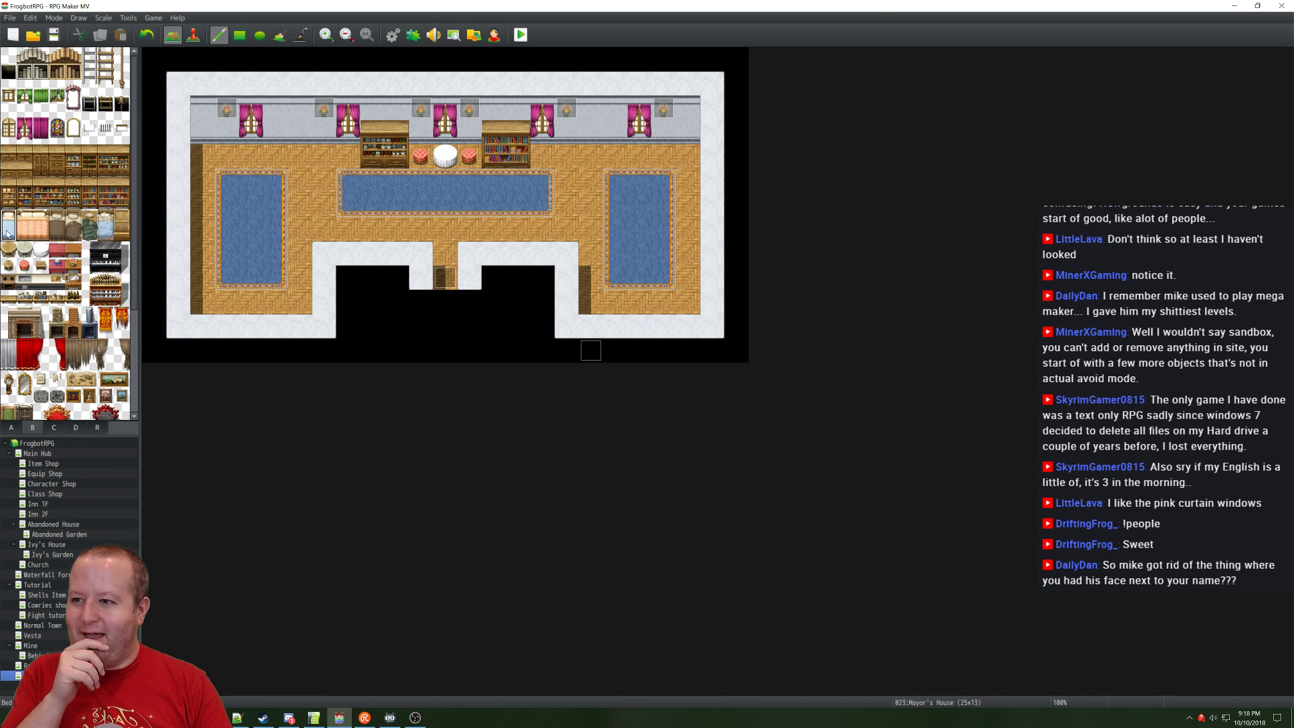
left_click(251, 157)
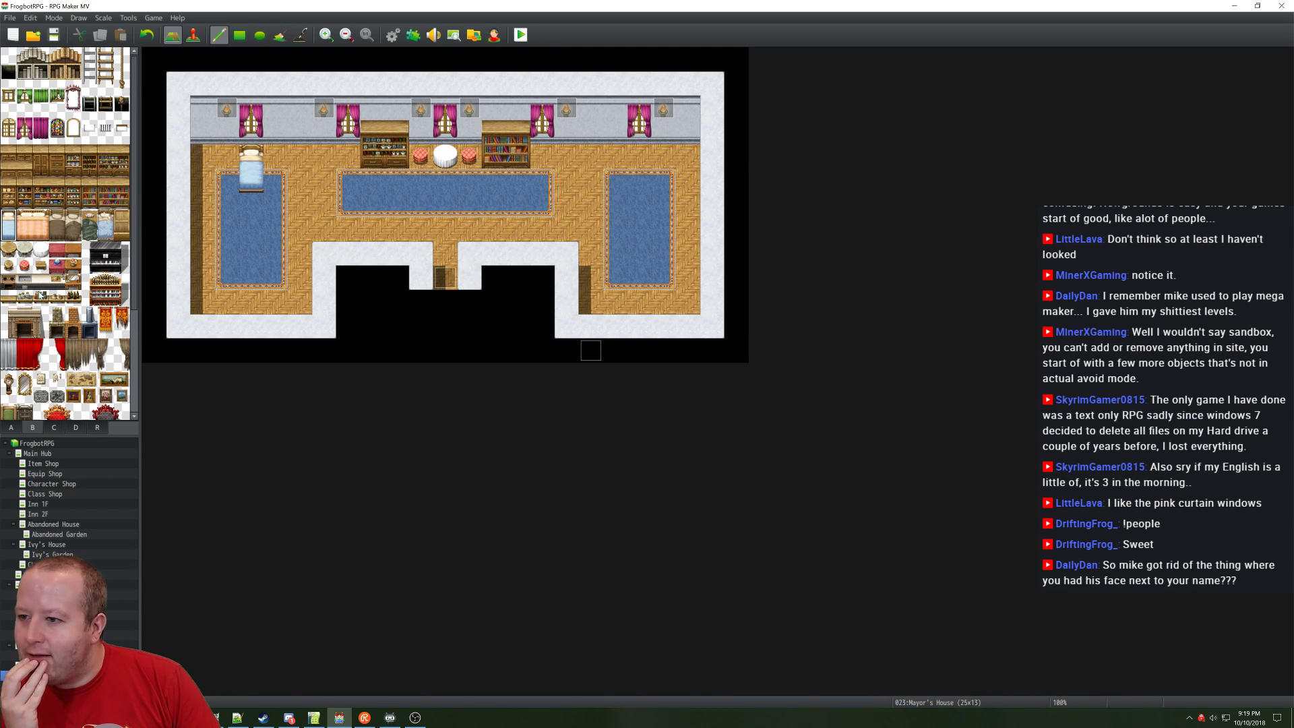
Step: Place two different small wooden side tables flanking the bed, one at tile (2,4) and one at tile (6,4)
left_click(74, 281)
left_click(203, 157)
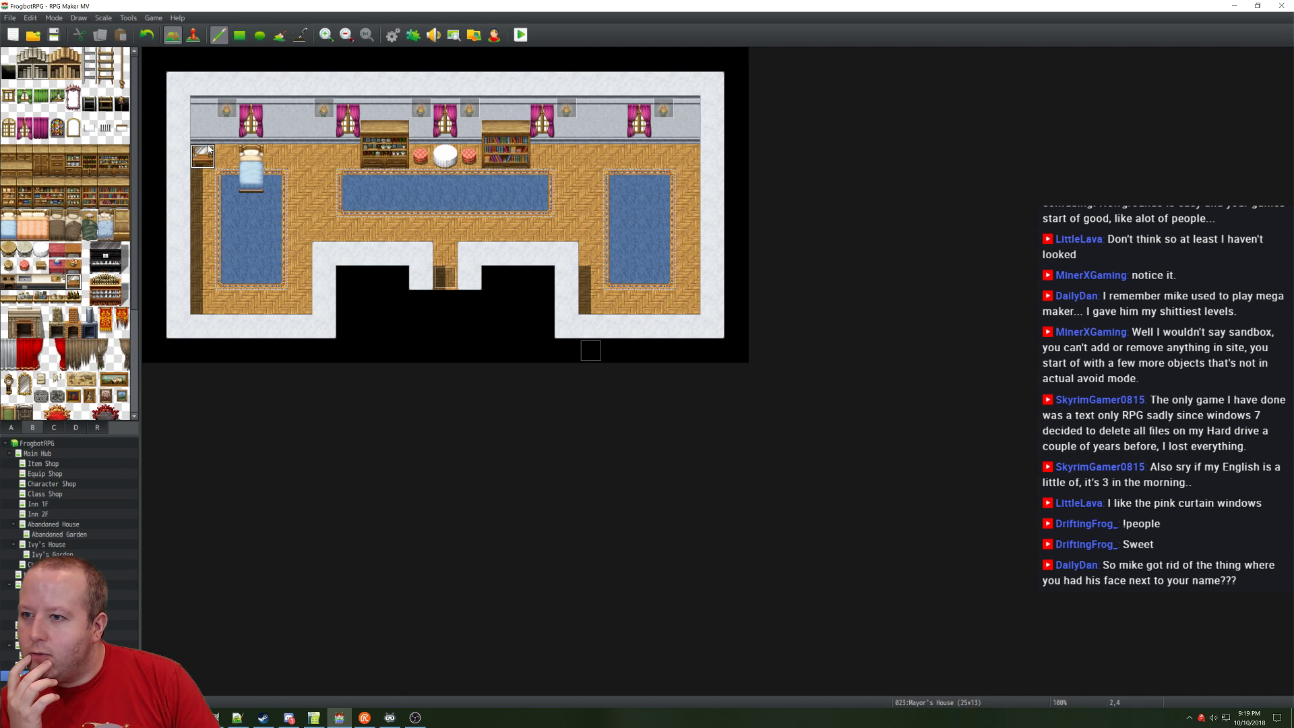
key("ctrl+z")
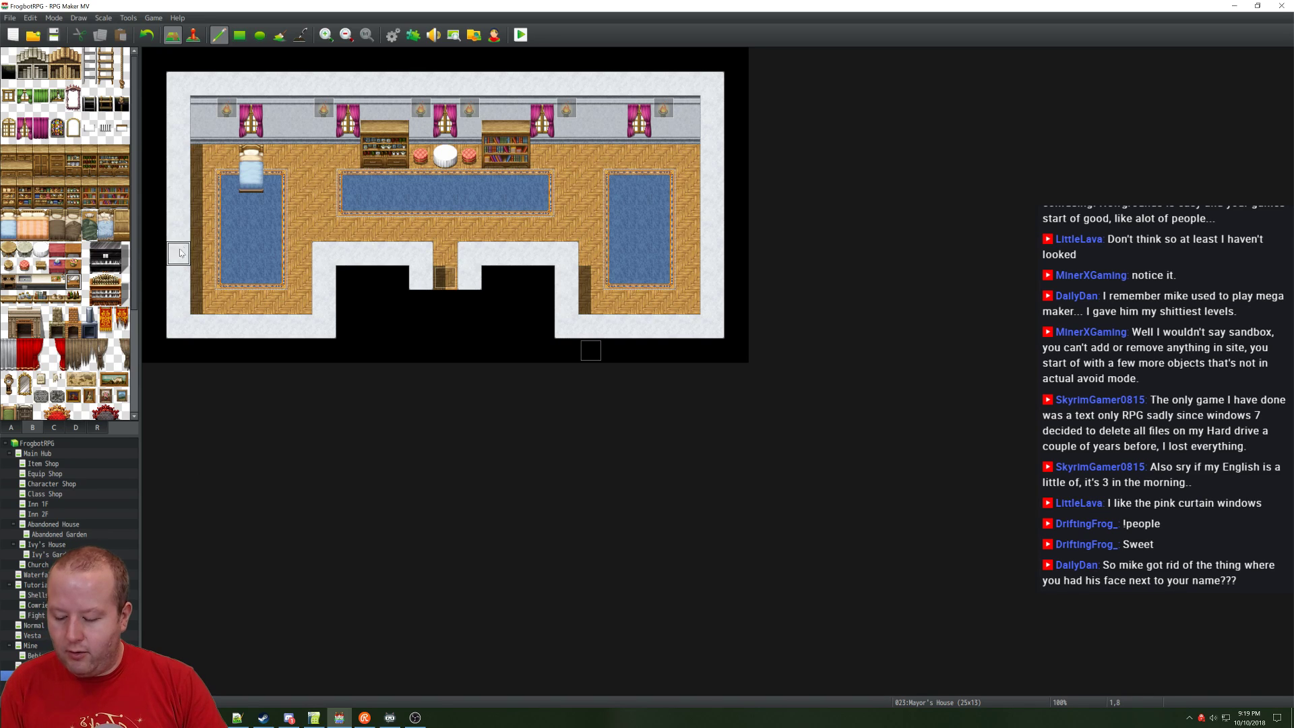
left_click(208, 138)
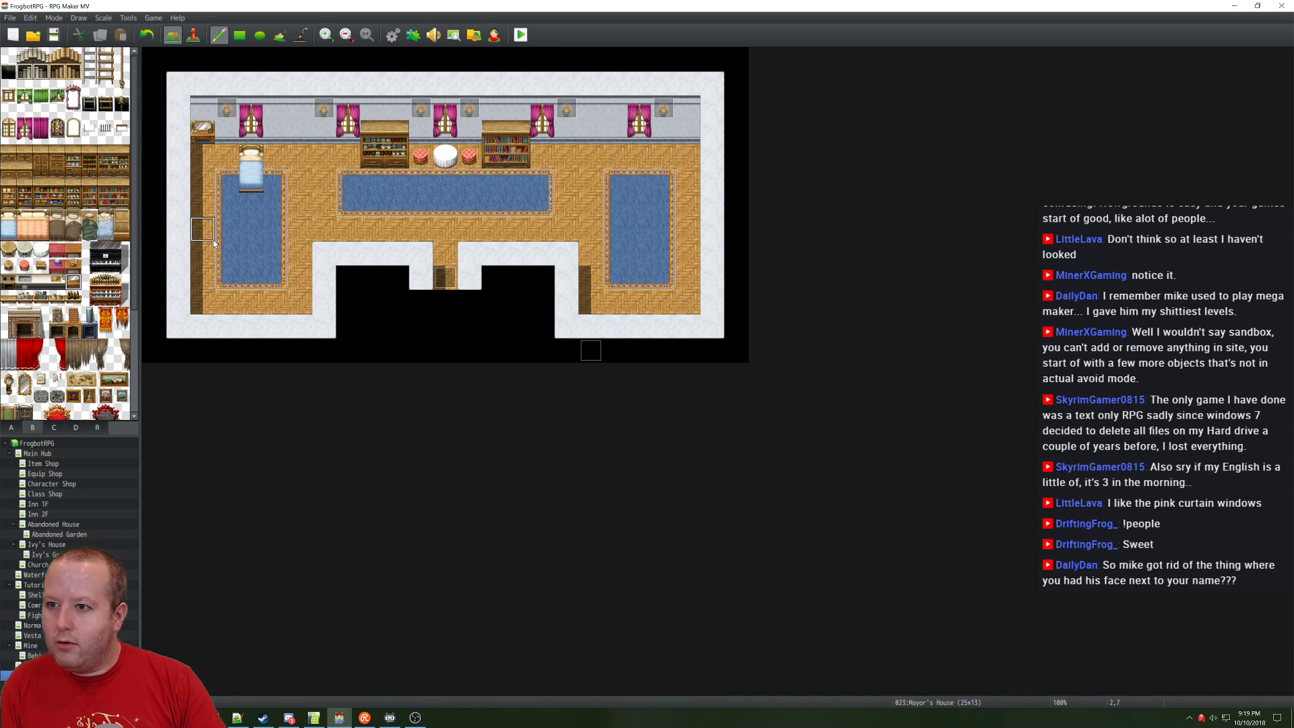
key("ctrl+z")
left_click(206, 159)
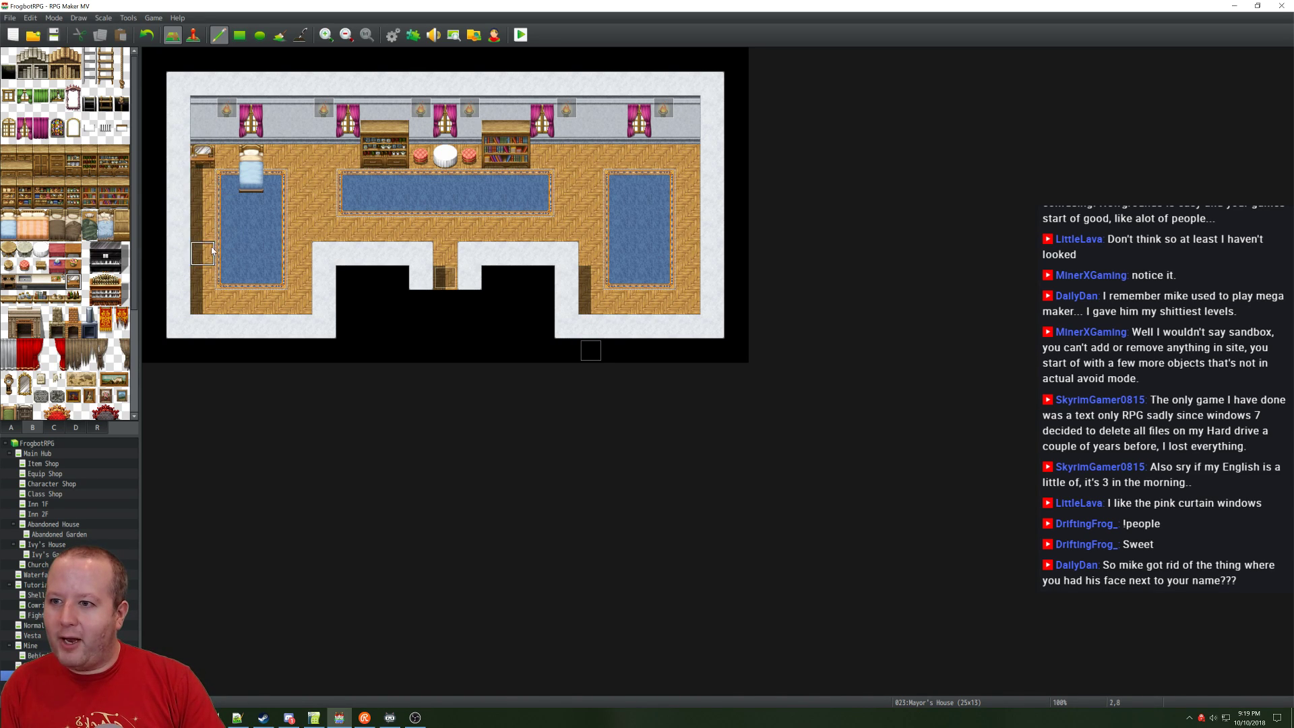
left_click(72, 264)
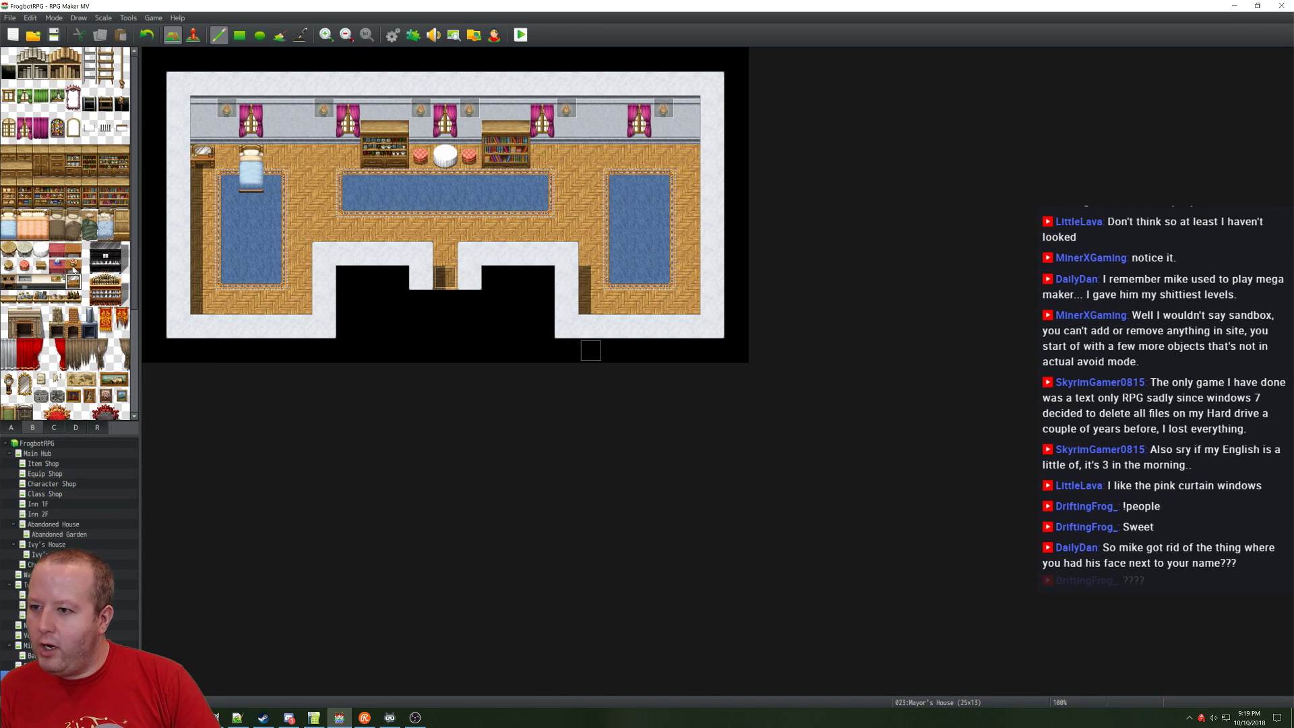
left_click(301, 155)
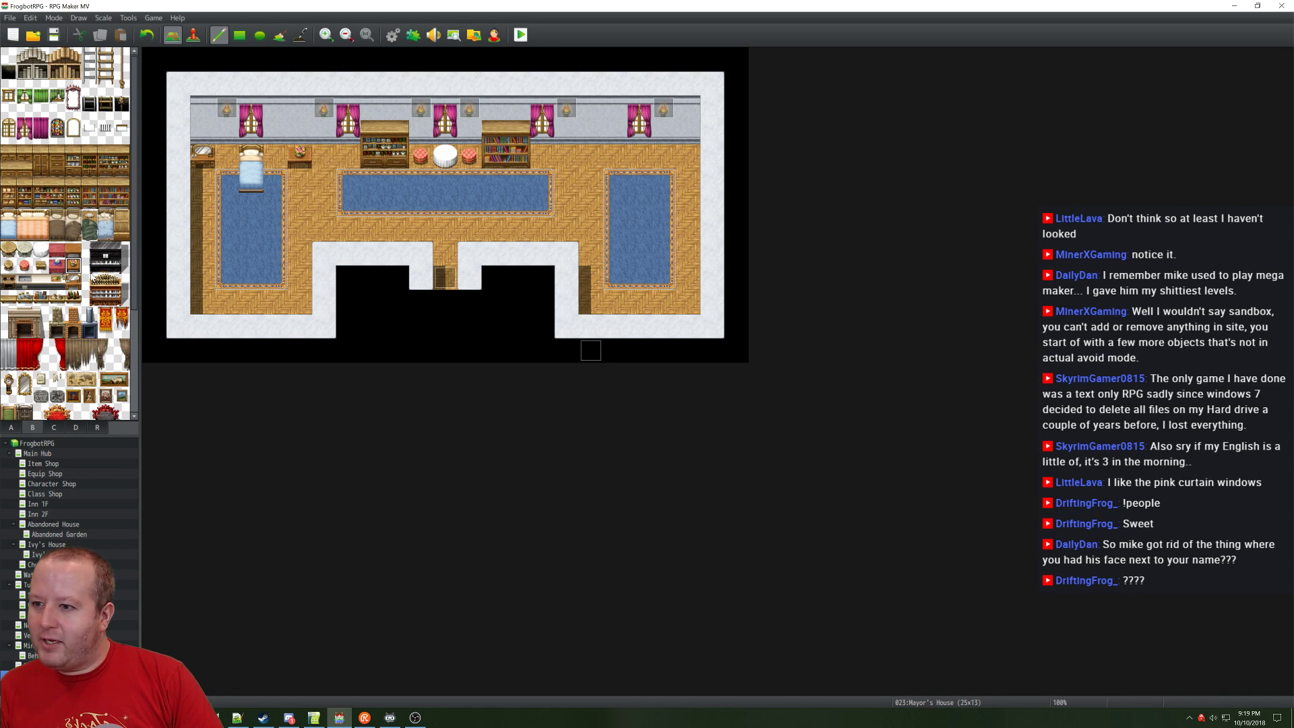
Step: Place the black piano at tile (17,3) and the red throne at tile (20,3), both against the upper wall
left_click_drag(91, 247, 121, 266)
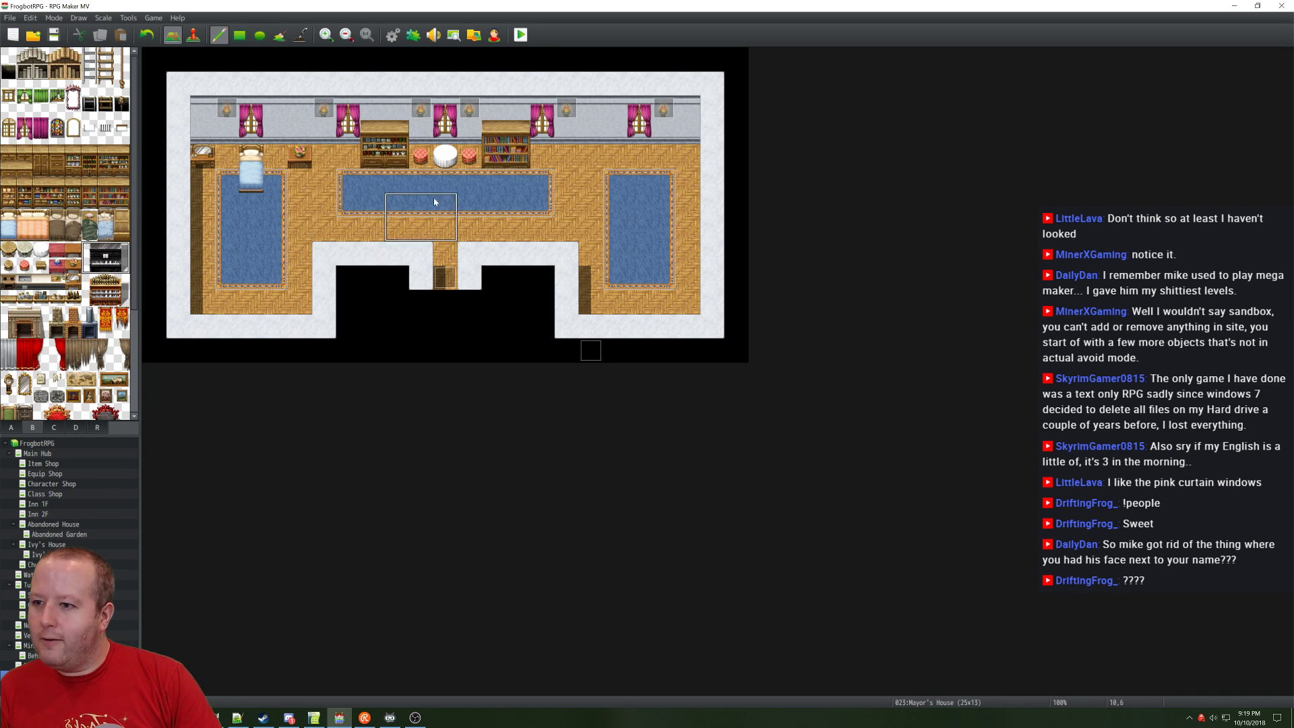
left_click(576, 130)
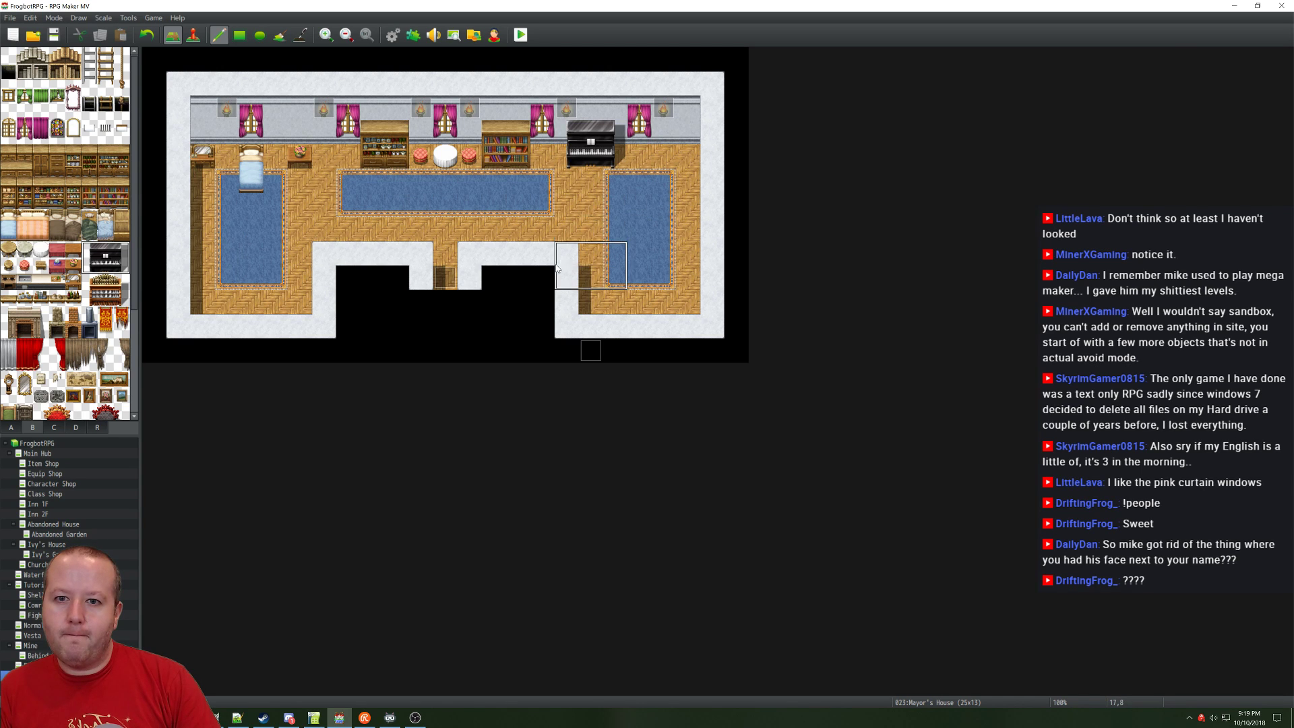
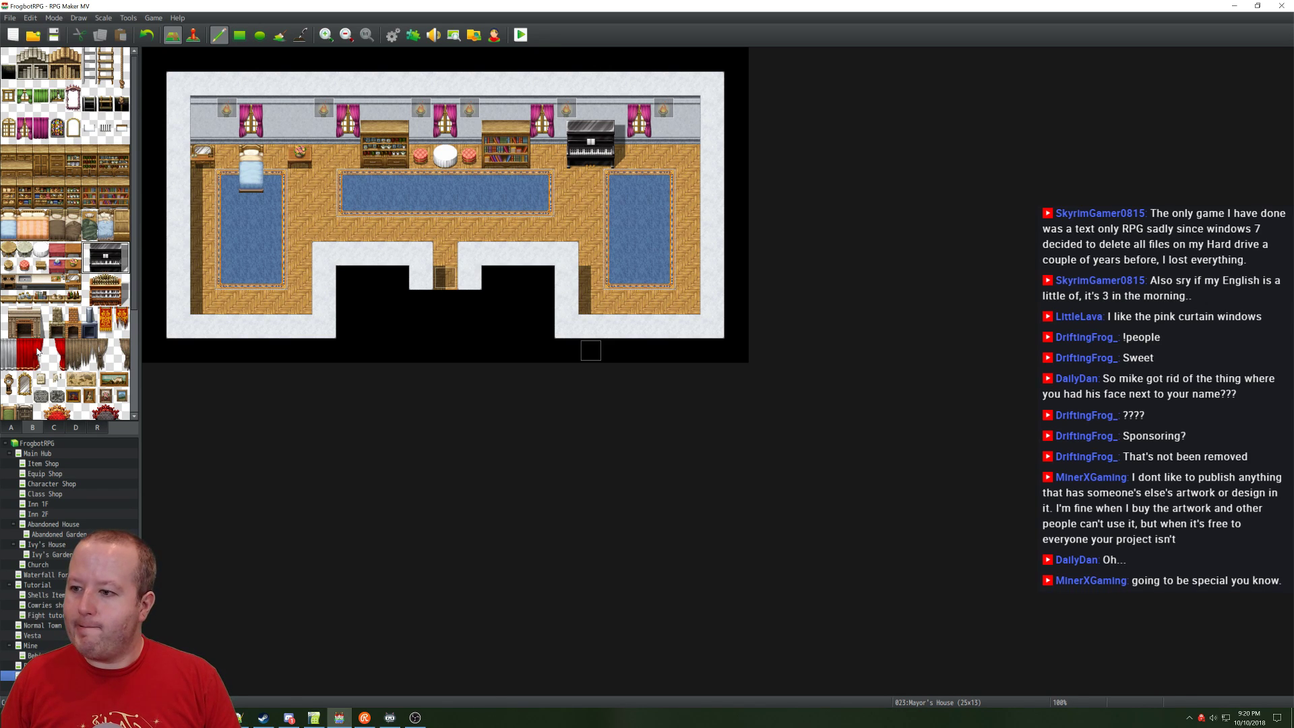
scroll(38, 350, "down", 3)
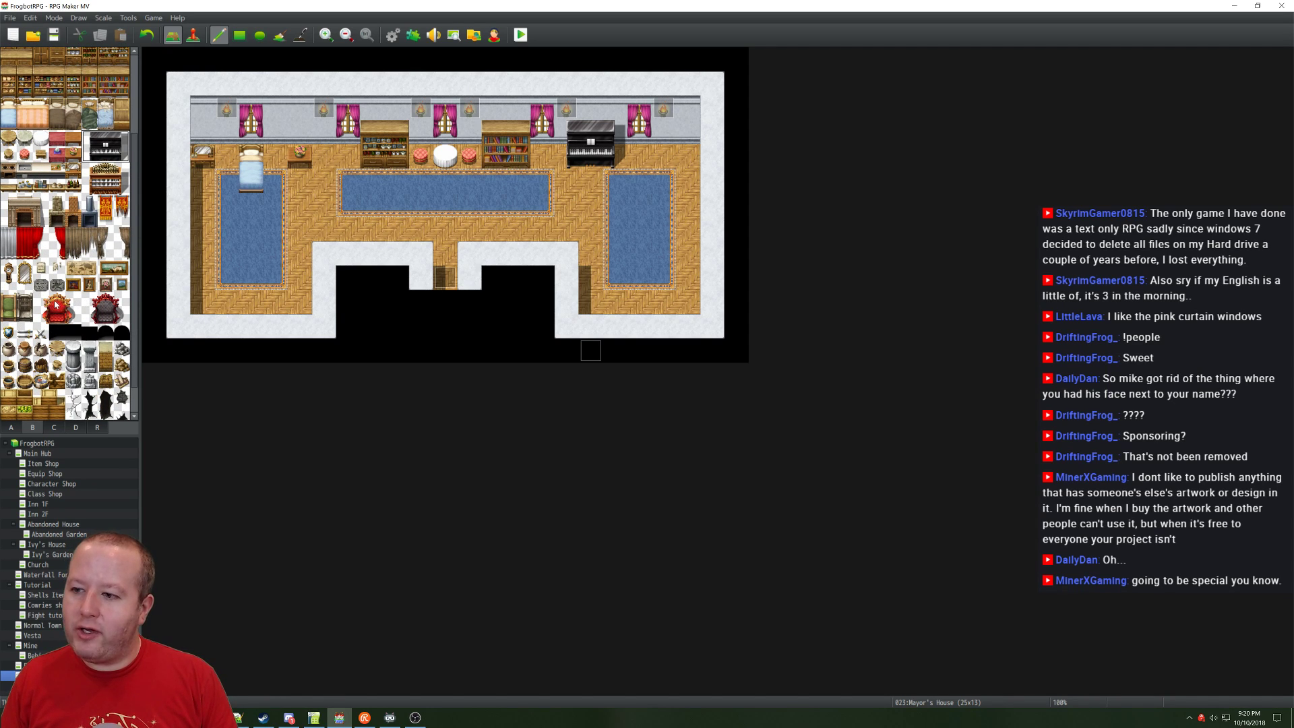
left_click_drag(42, 297, 71, 322)
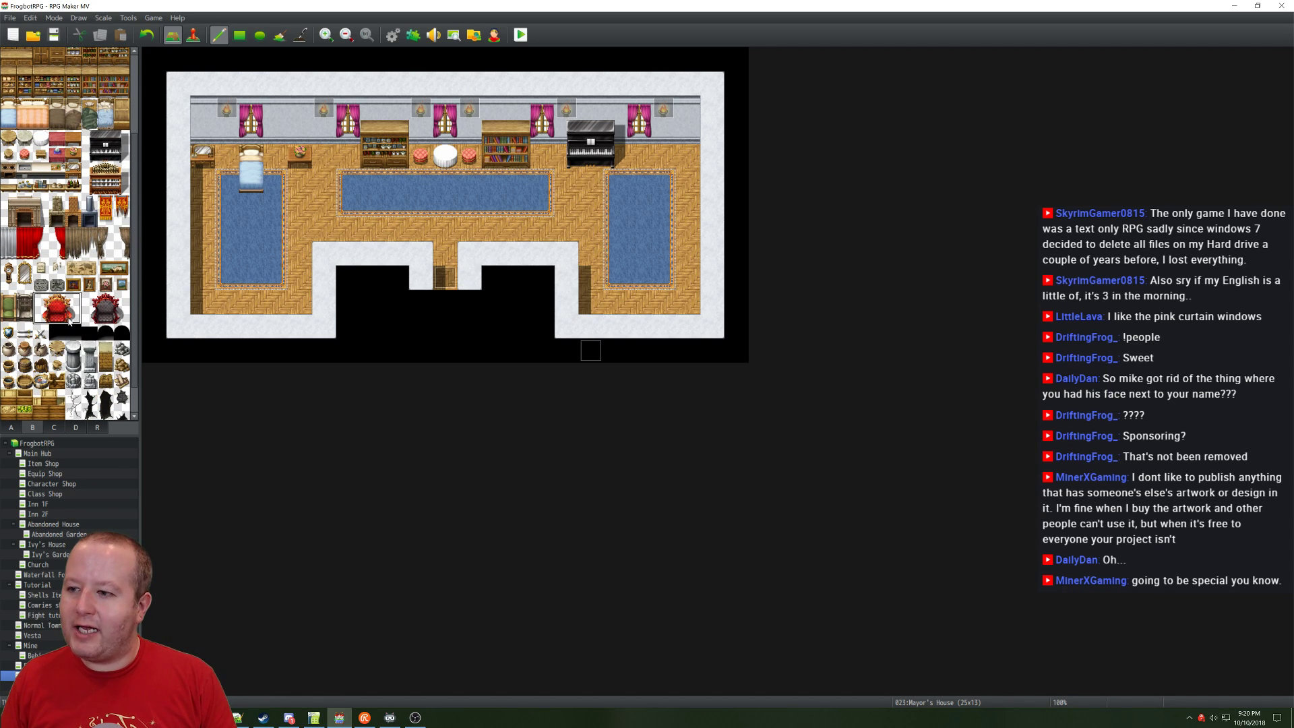
left_click(644, 163)
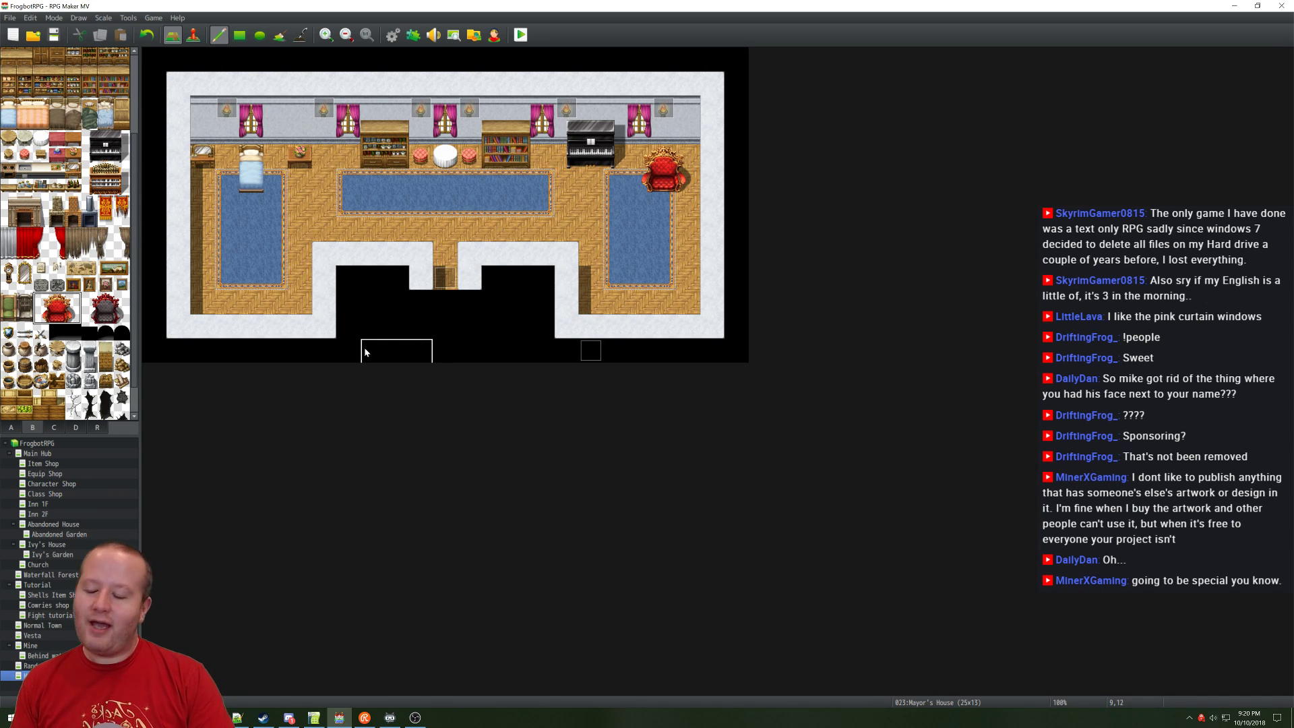
key("ctrl+z")
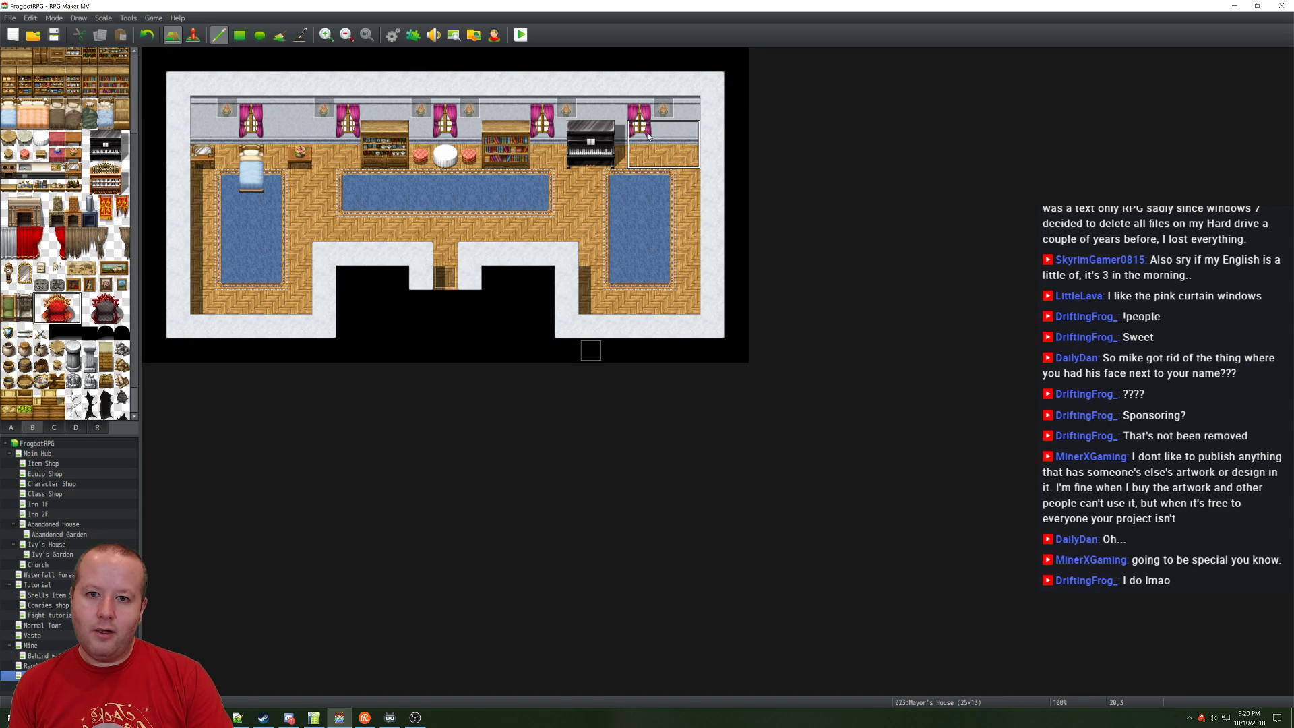
left_click(647, 137)
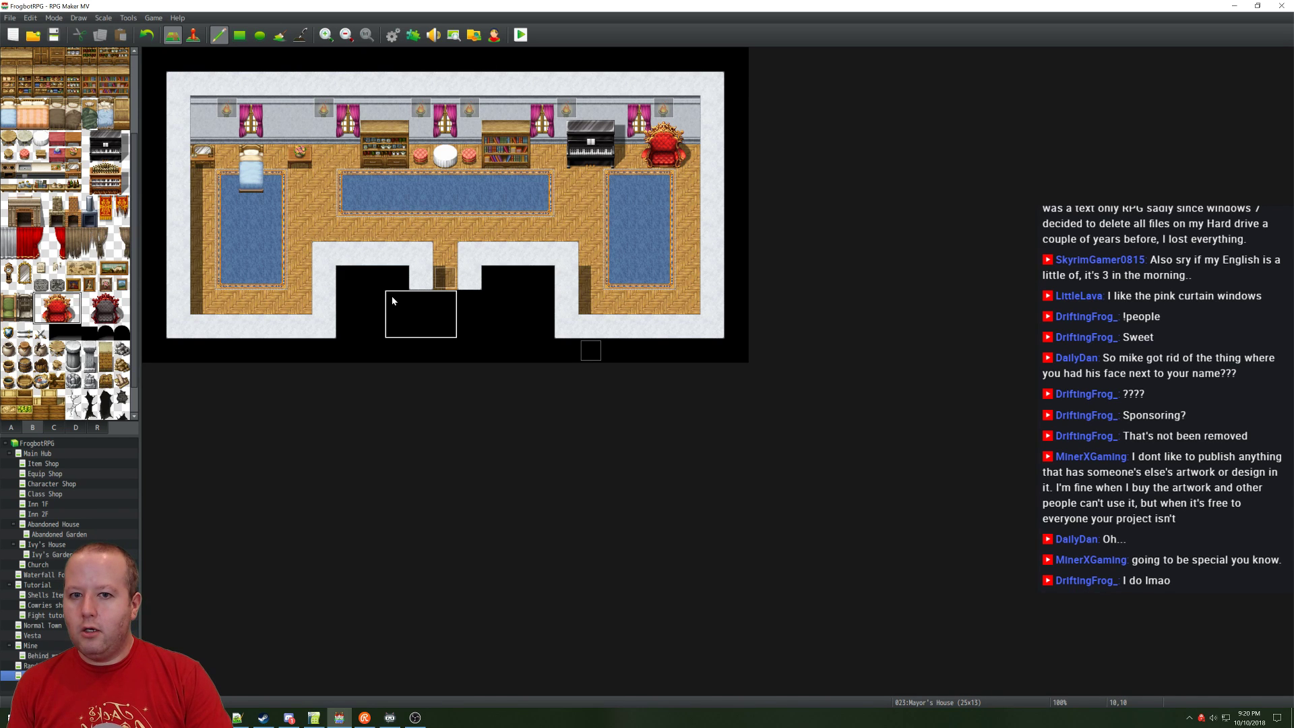
Step: Decorate the wall above the second bedside table with horizontal swords at tile (6,2) and crossed swords at (6,3)
left_click(27, 335)
left_click(301, 109)
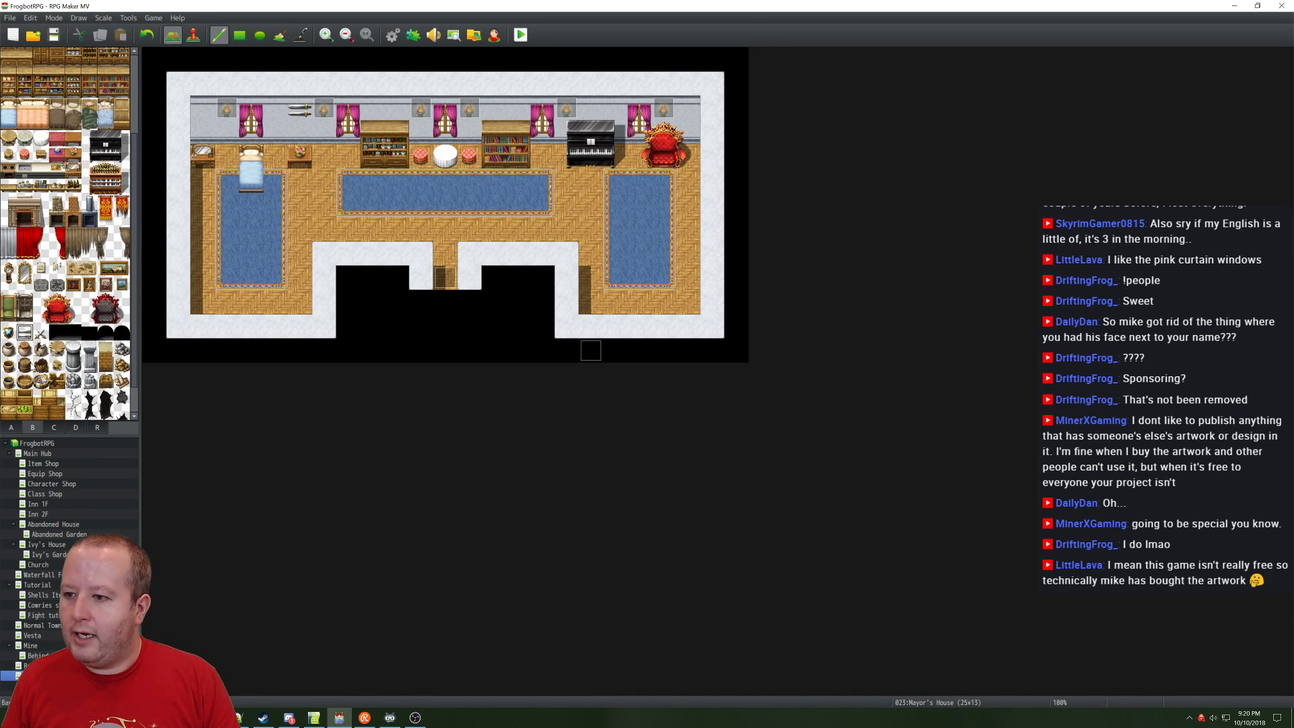
left_click(41, 332)
left_click(300, 134)
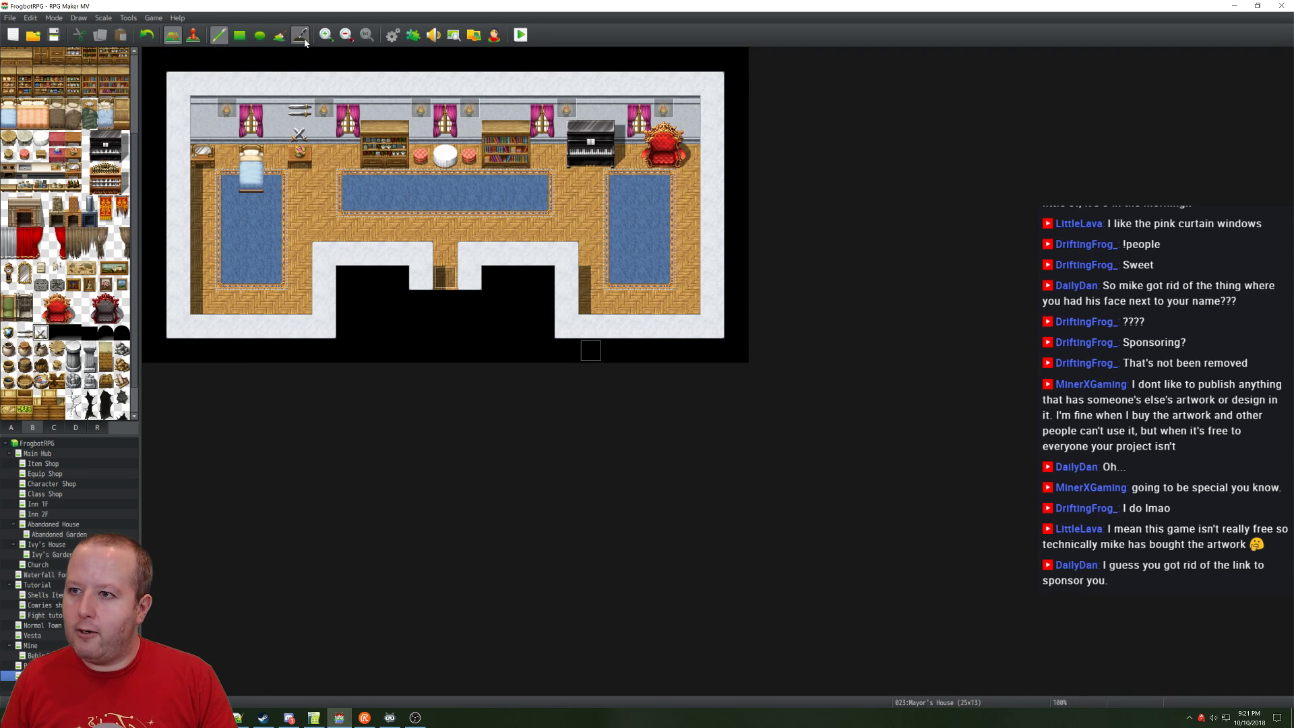
Step: In event mode, create an event named Mayor at tile (21,5), in front of the throne
left_click(193, 34)
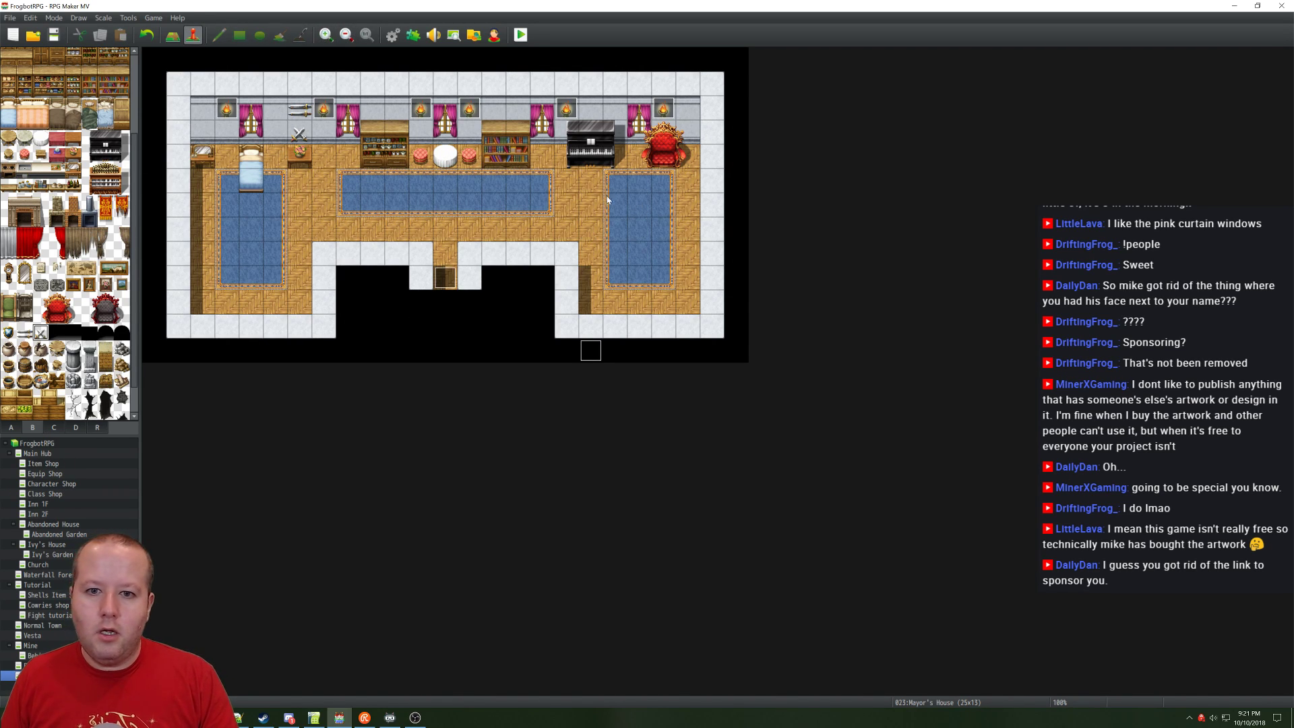
double_click(666, 182)
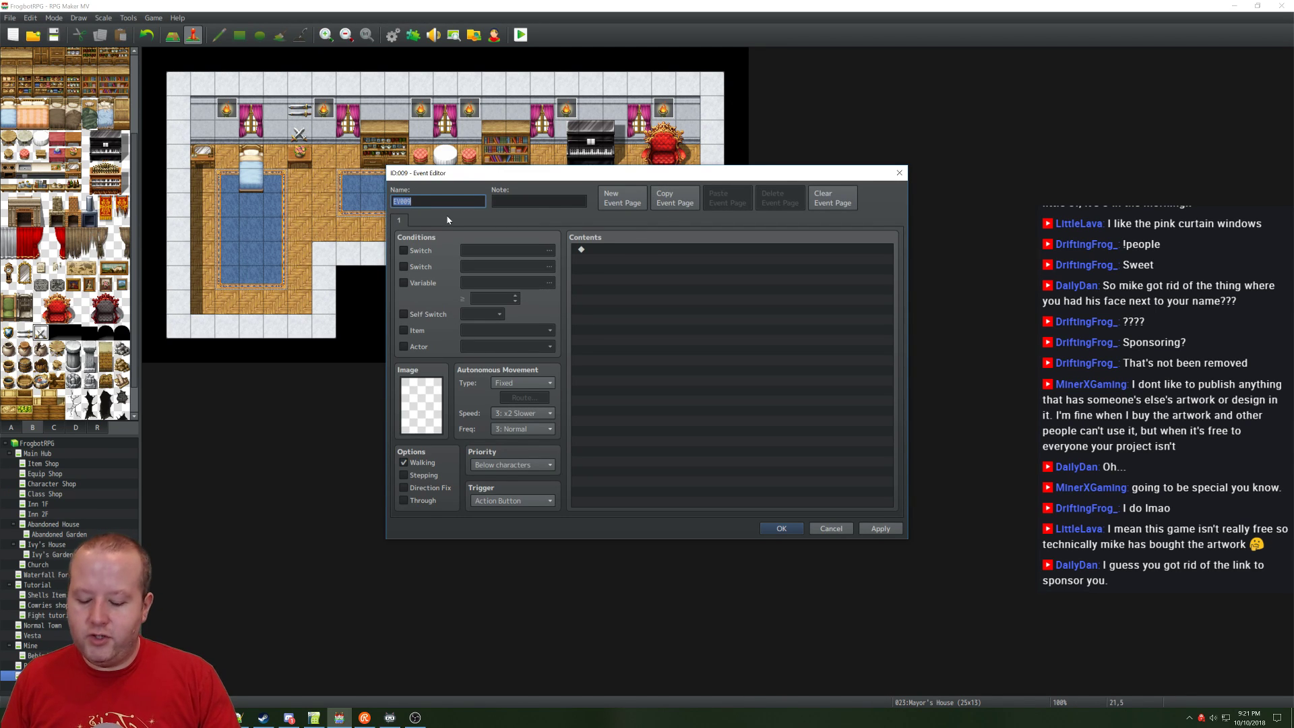
type("Mayr")
key("BackSpace")
type("or")
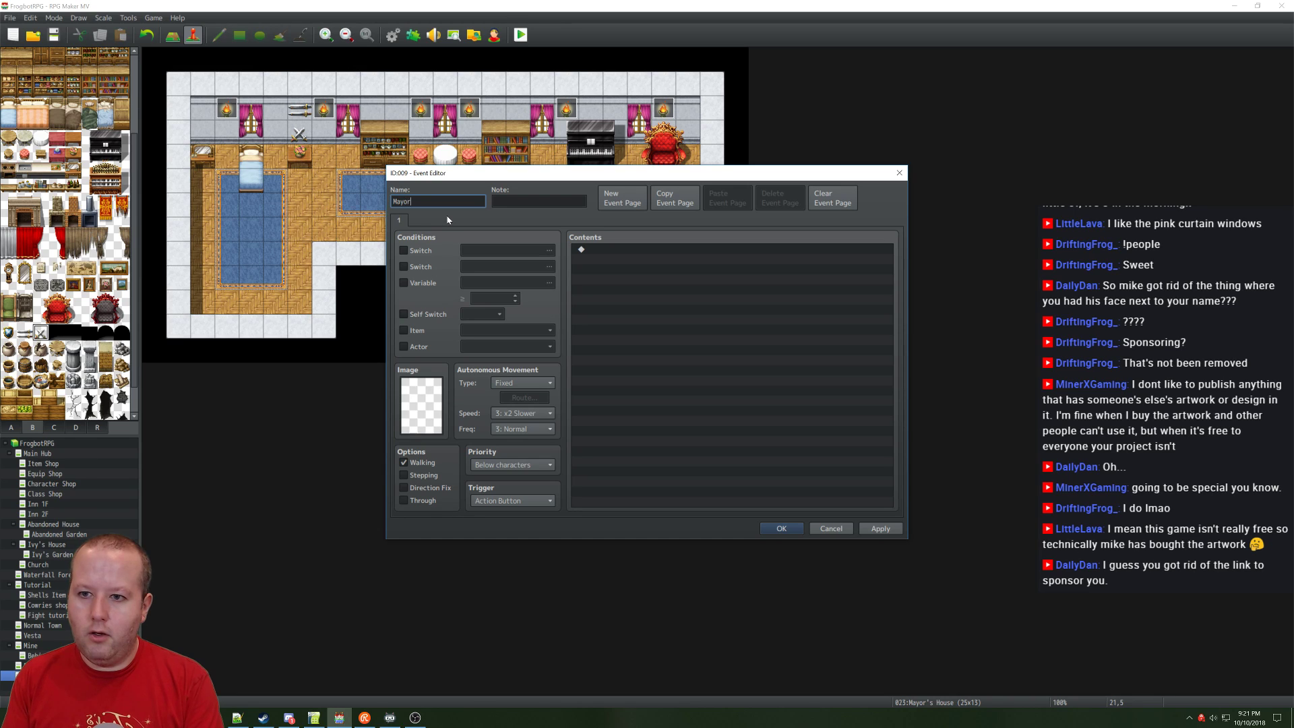
Step: Set the Mayor event's image to the third character in the upper row of the People1 sheet
double_click(432, 404)
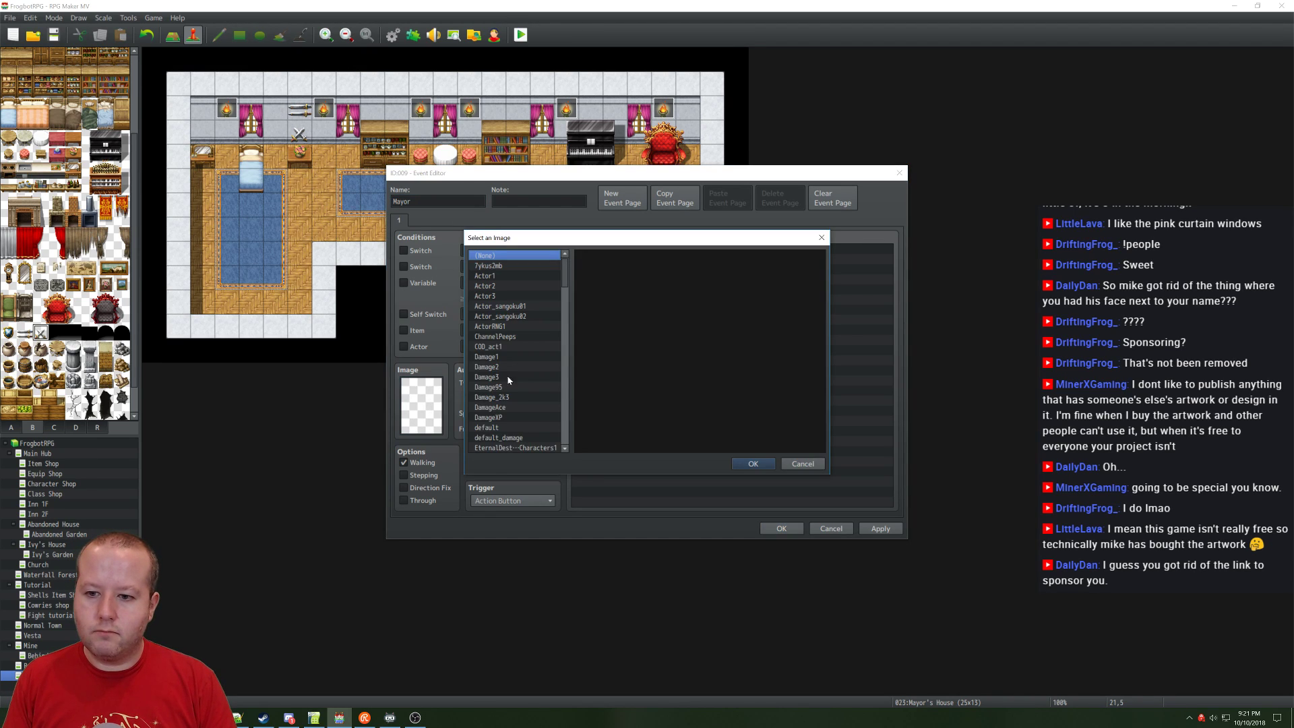
scroll(539, 297, "down", 10)
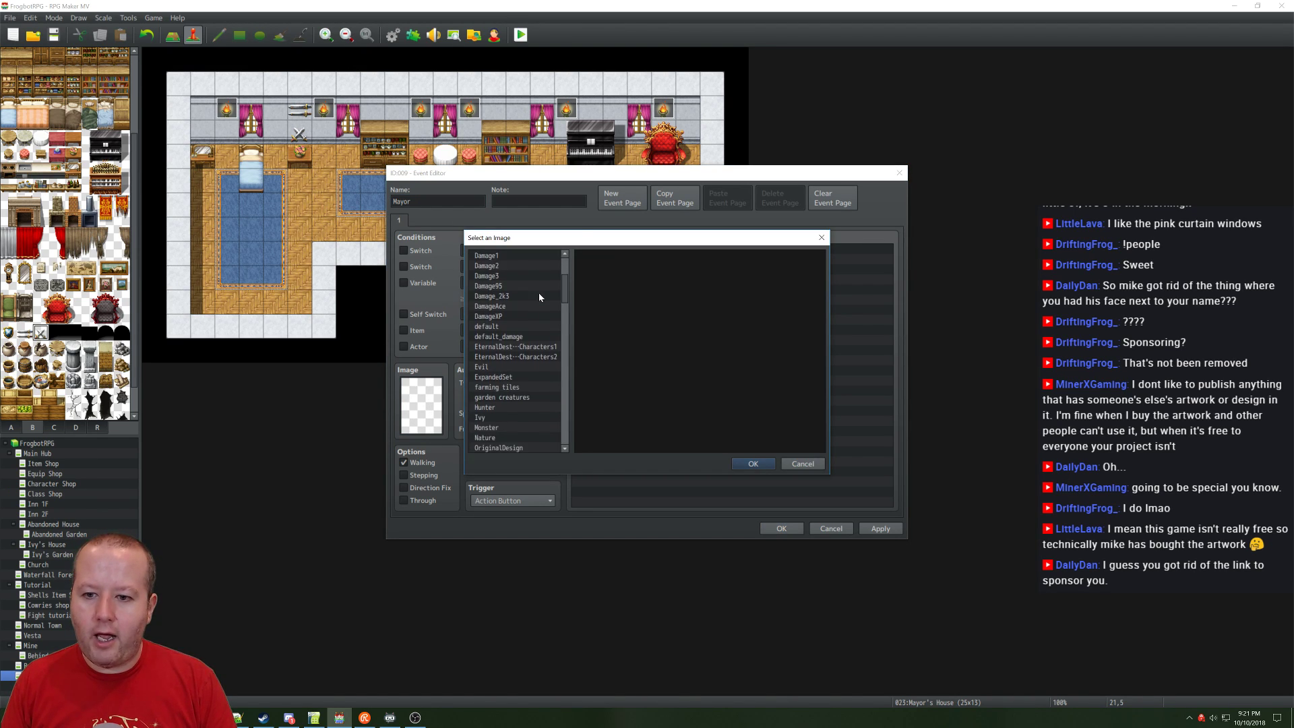
scroll(539, 304, "up", 7)
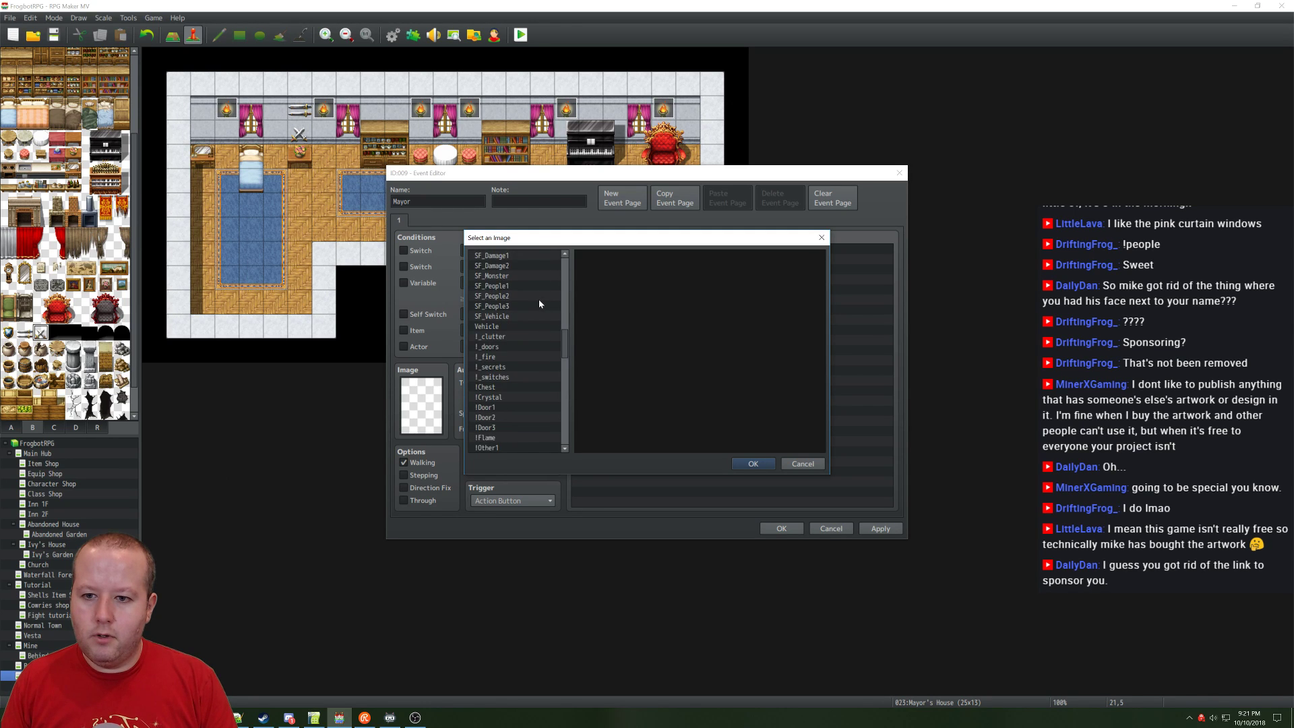
scroll(540, 303, "up", 3)
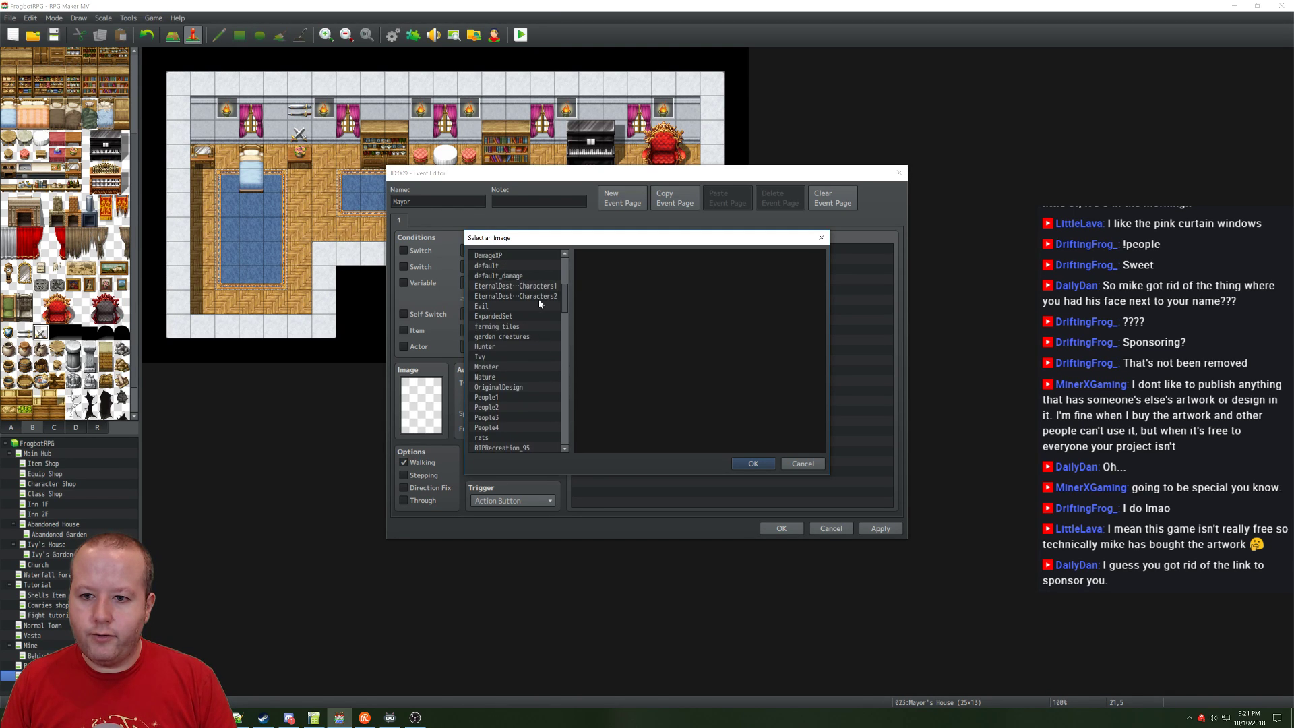
mouse_move(567, 290)
left_mouse_down()
mouse_move(566, 413)
mouse_move(561, 269)
left_mouse_up()
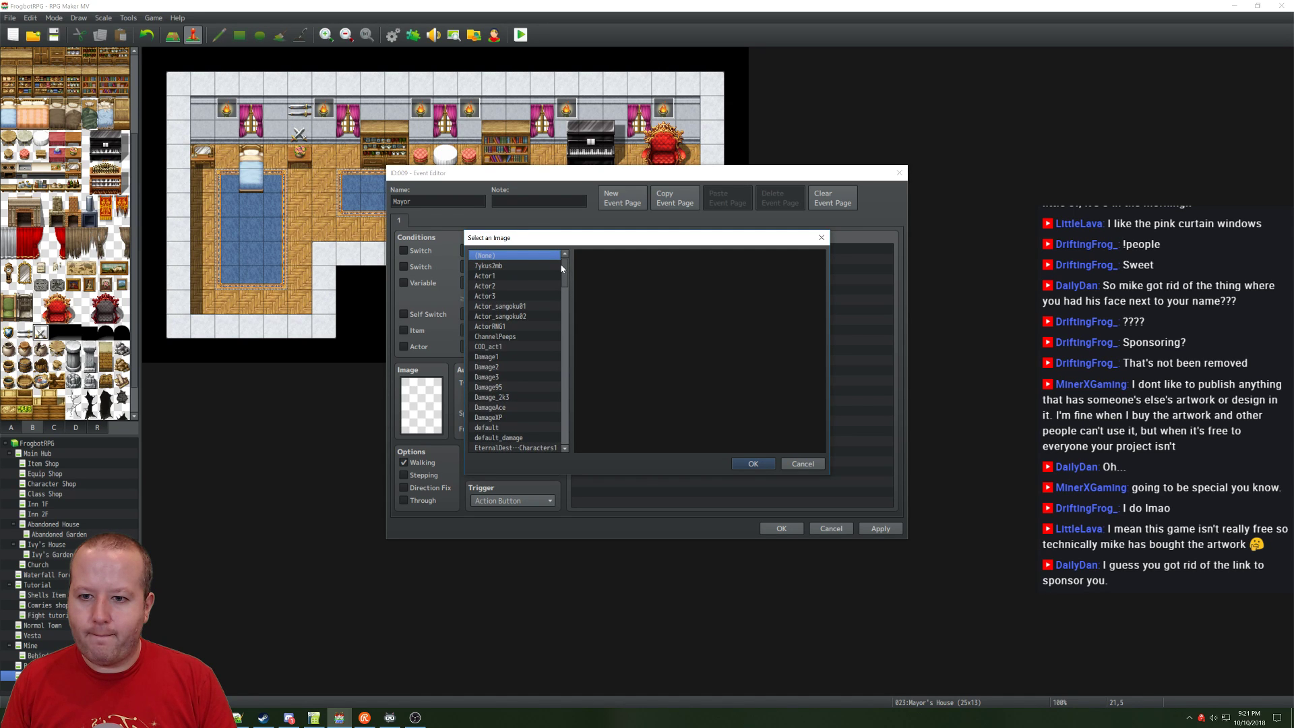
left_click(516, 327)
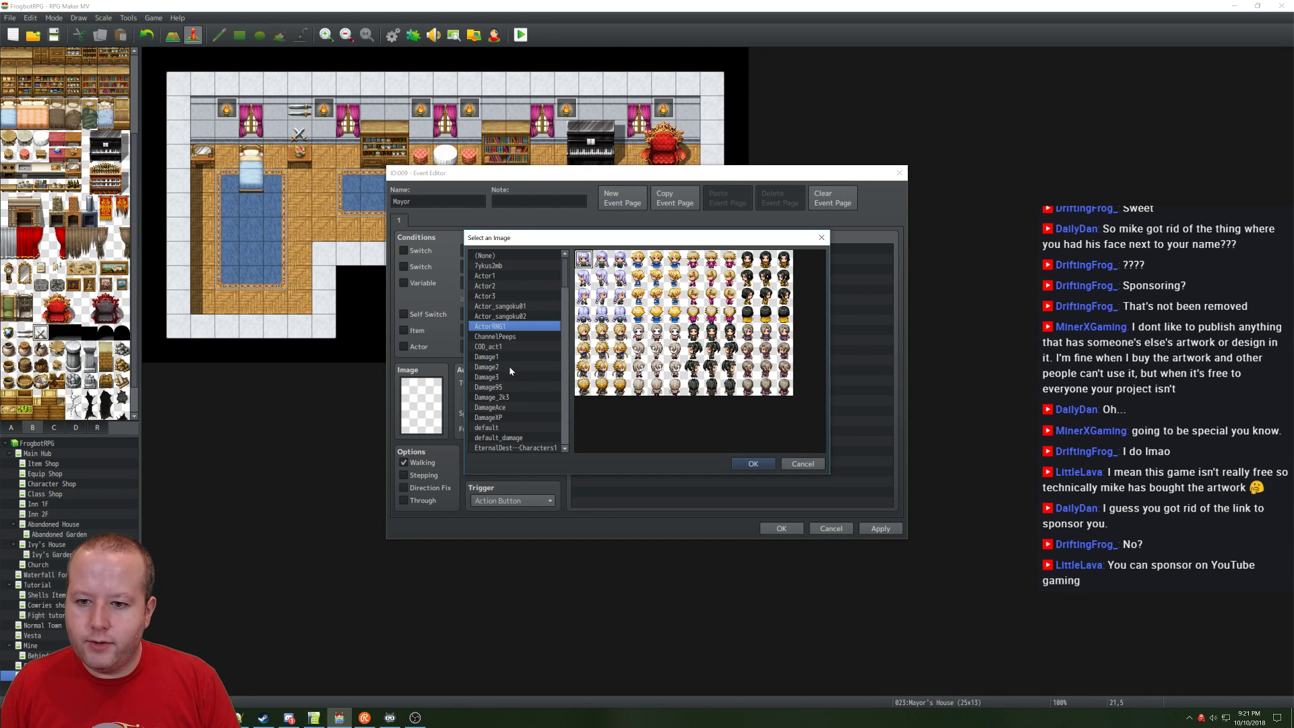
left_click(504, 287)
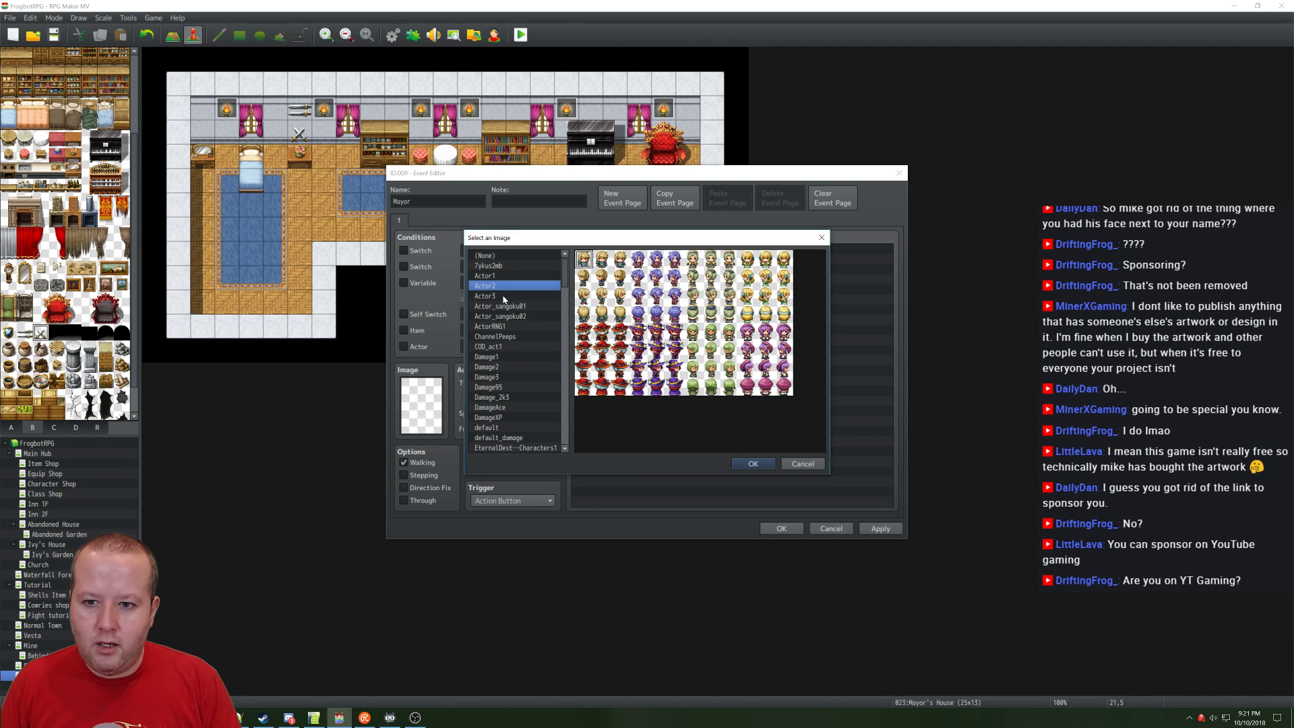
left_click(504, 298)
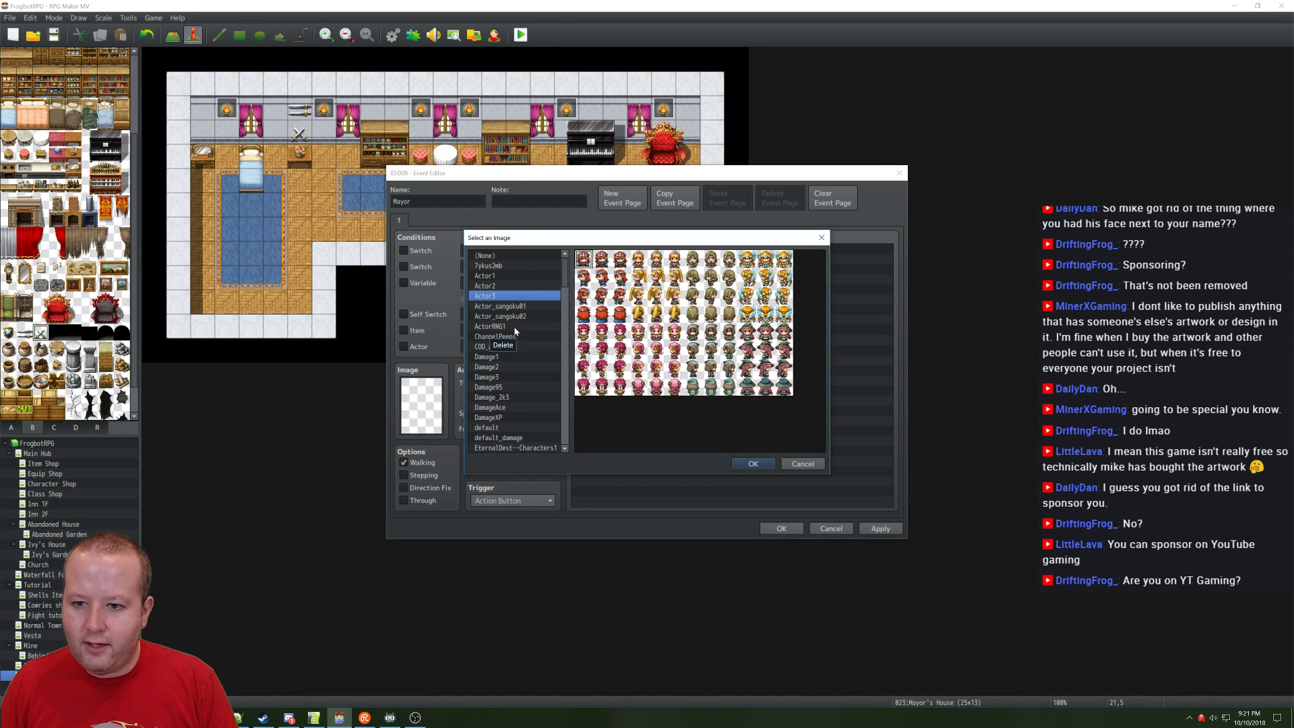
scroll(509, 350, "down", 3)
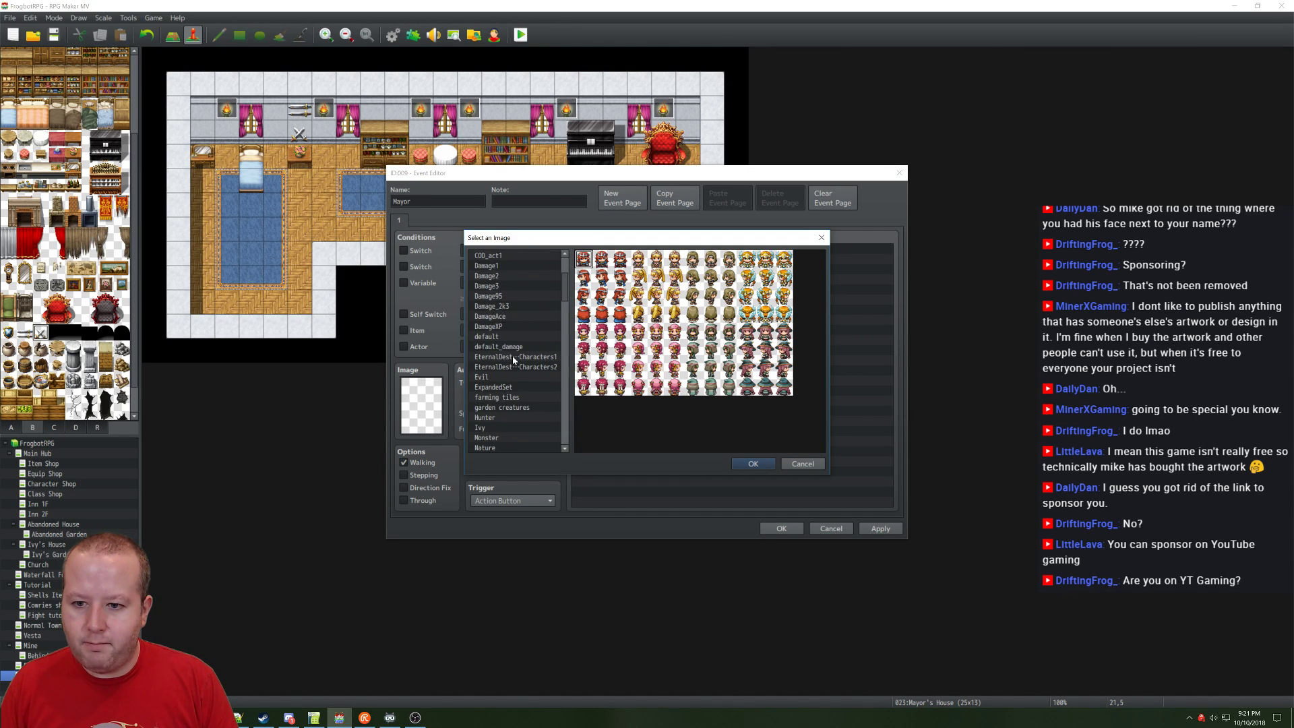
scroll(514, 360, "down", 3)
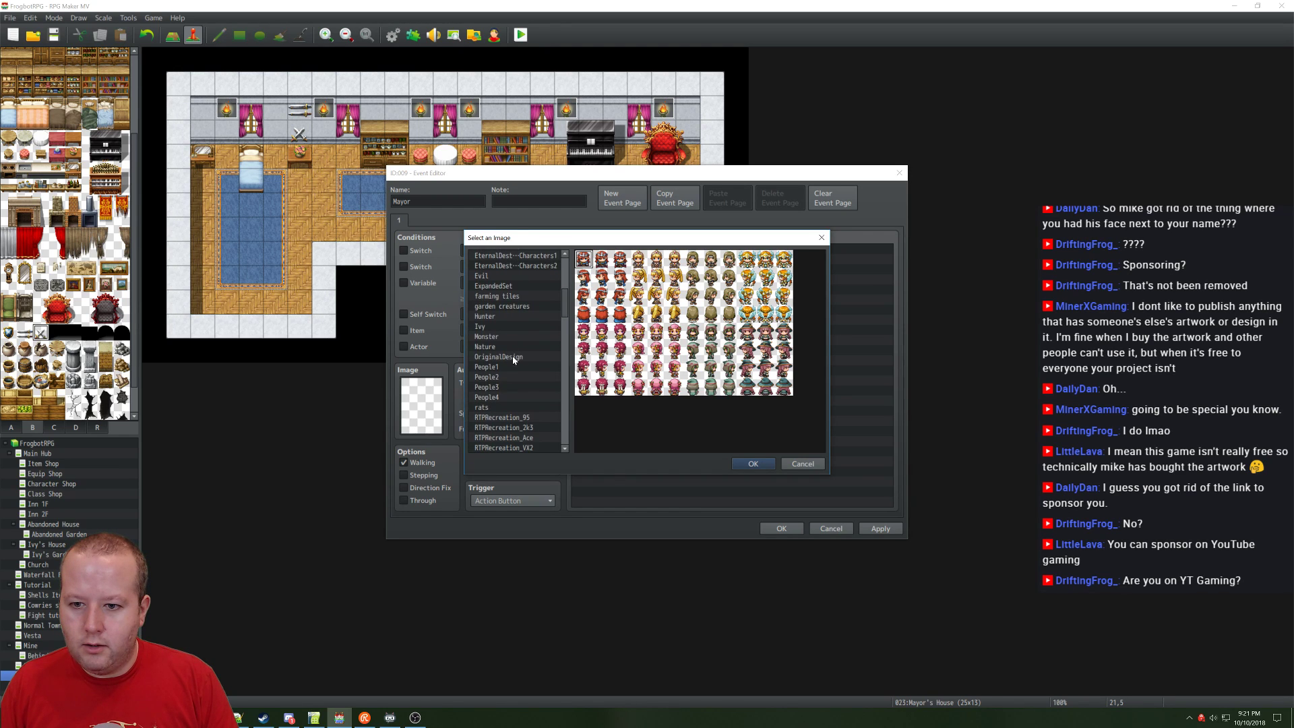
left_click(510, 367)
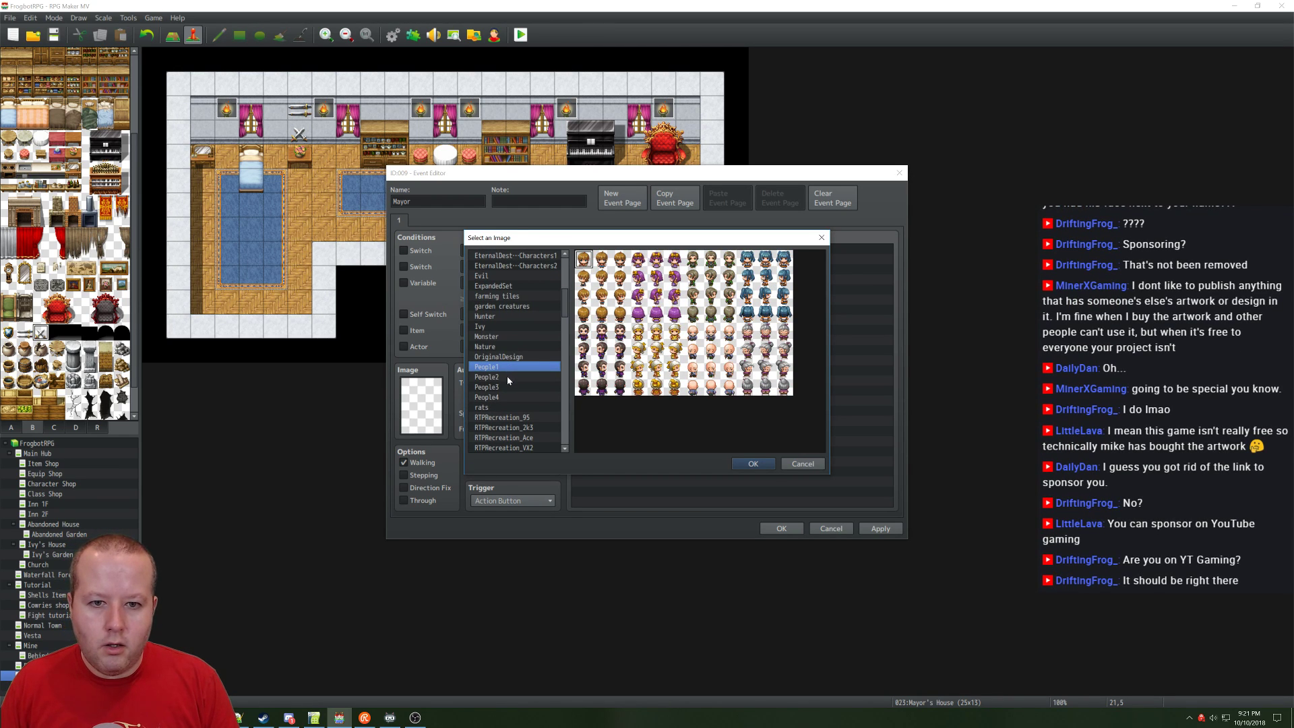
double_click(710, 262)
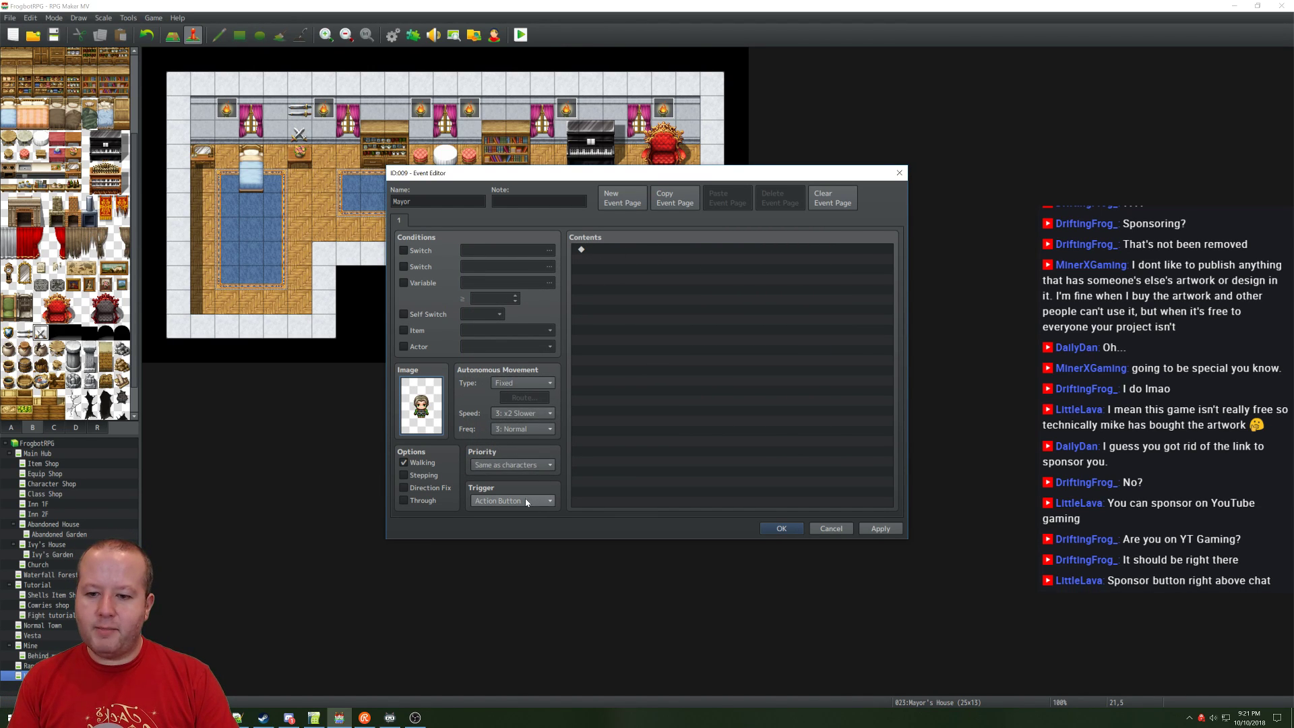
Step: Add a Show Text command to the Mayor event, using the third upper-row portrait from People1 as the face
double_click(630, 251)
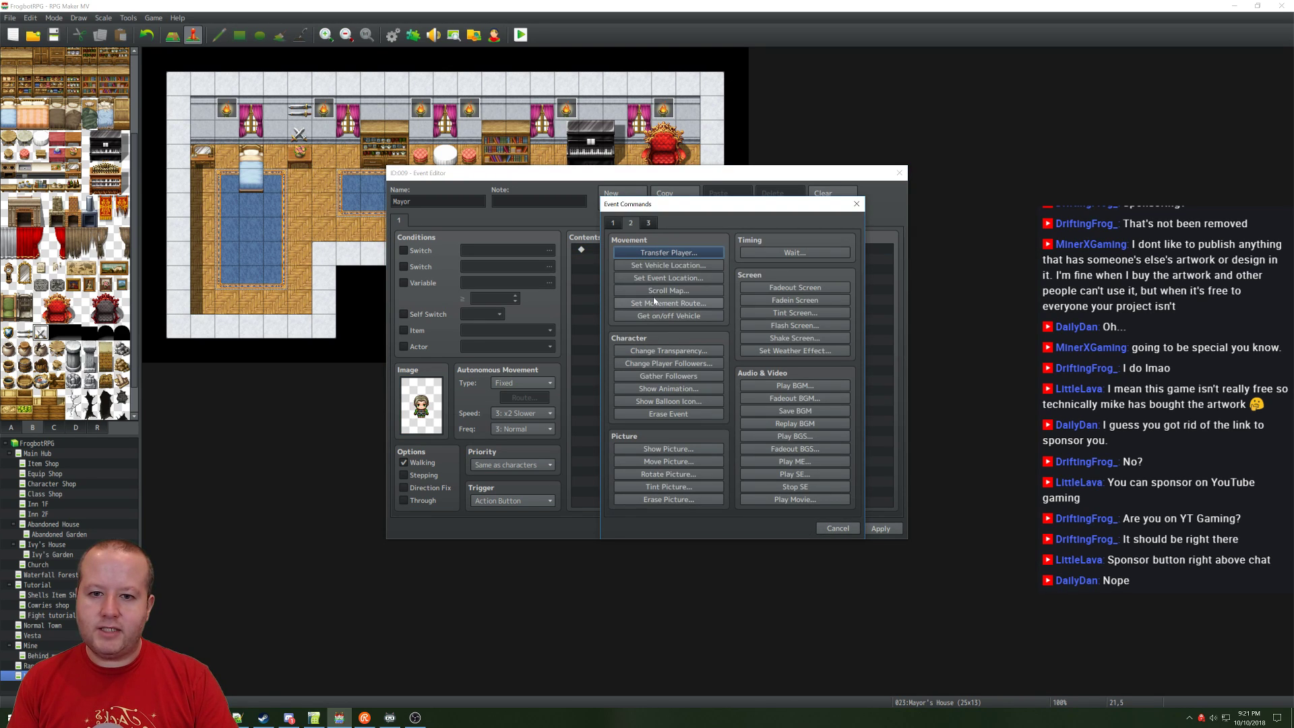
left_click(668, 253)
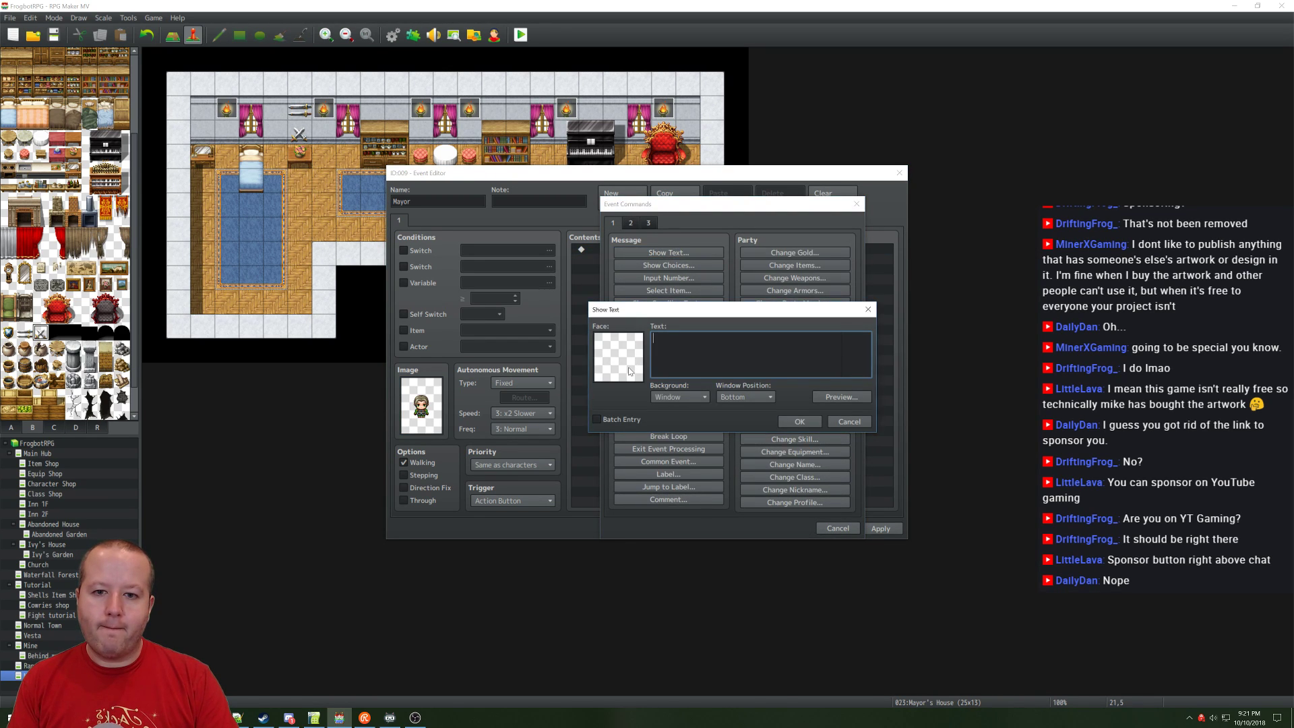
double_click(629, 370)
scroll(648, 388, "down", 2)
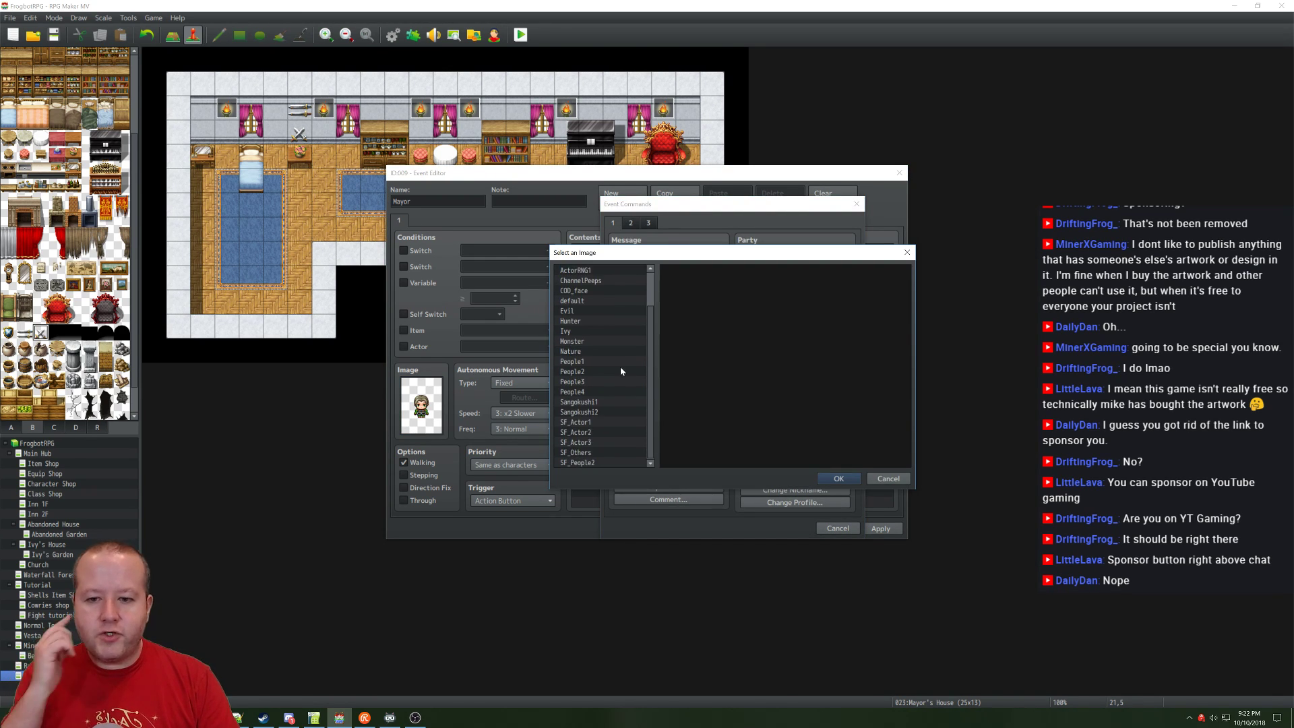
left_click(586, 361)
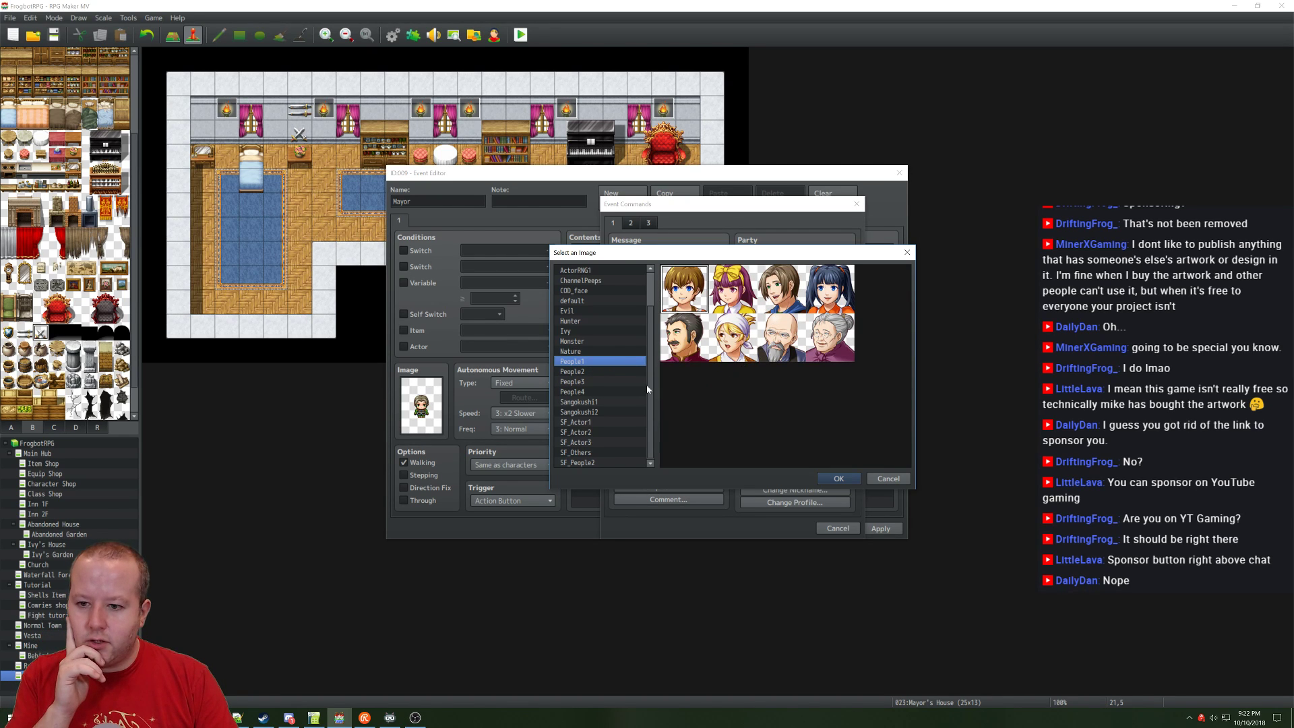
left_click(587, 372)
left_click(585, 362)
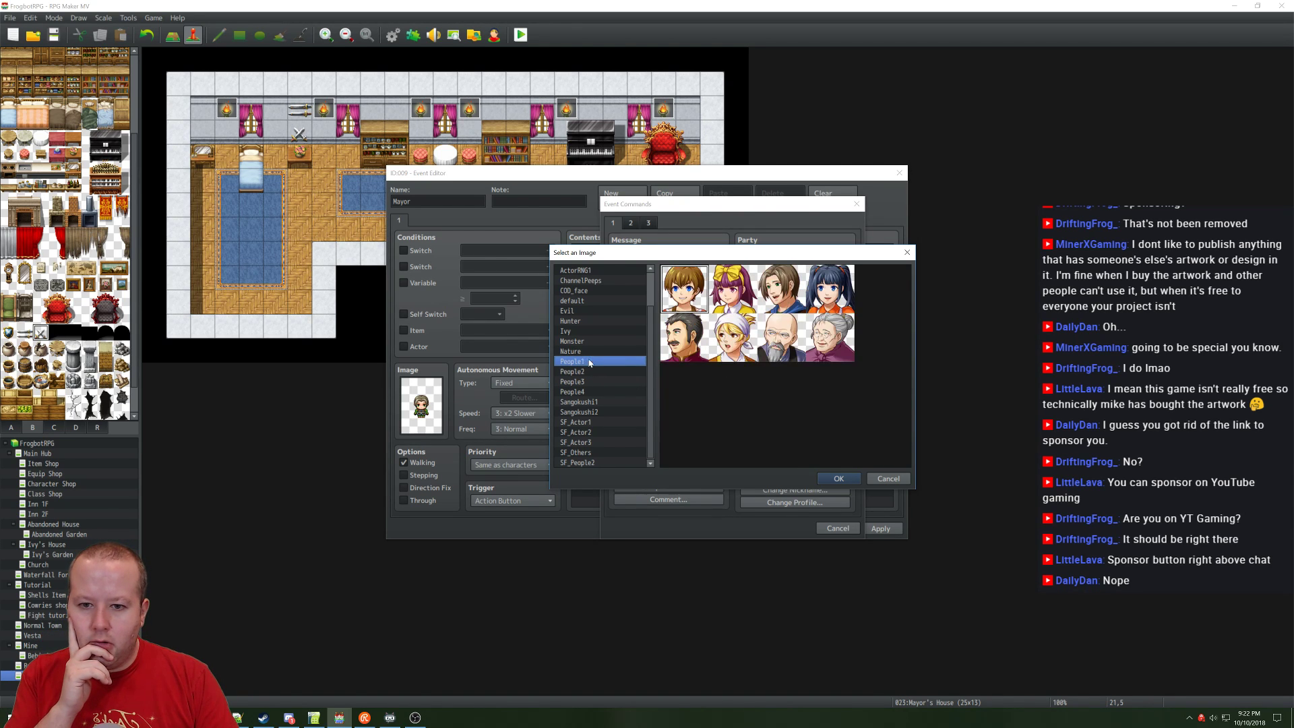
left_click(775, 294)
double_click(775, 295)
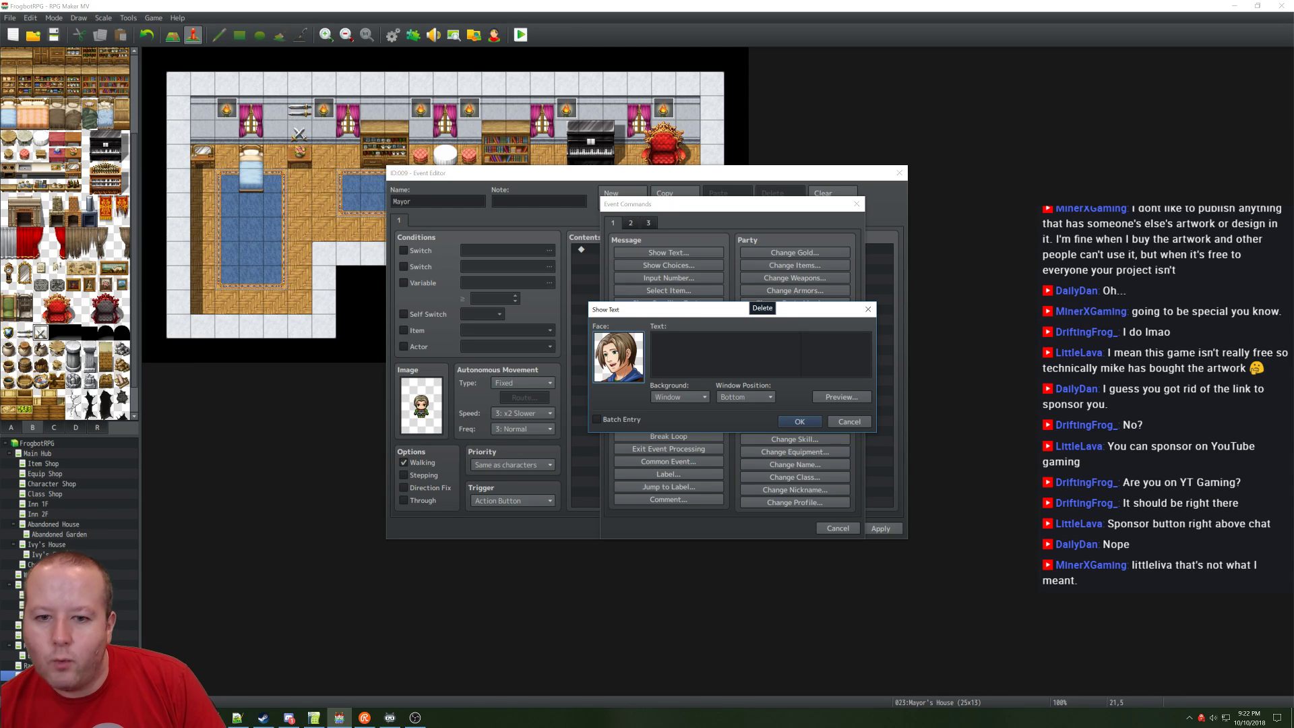
Step: Write the message "Hello, I'm the mayor. My name is Buffy." with the name tag \n<Buffy> on its second line
left_click(788, 364)
type("Hel")
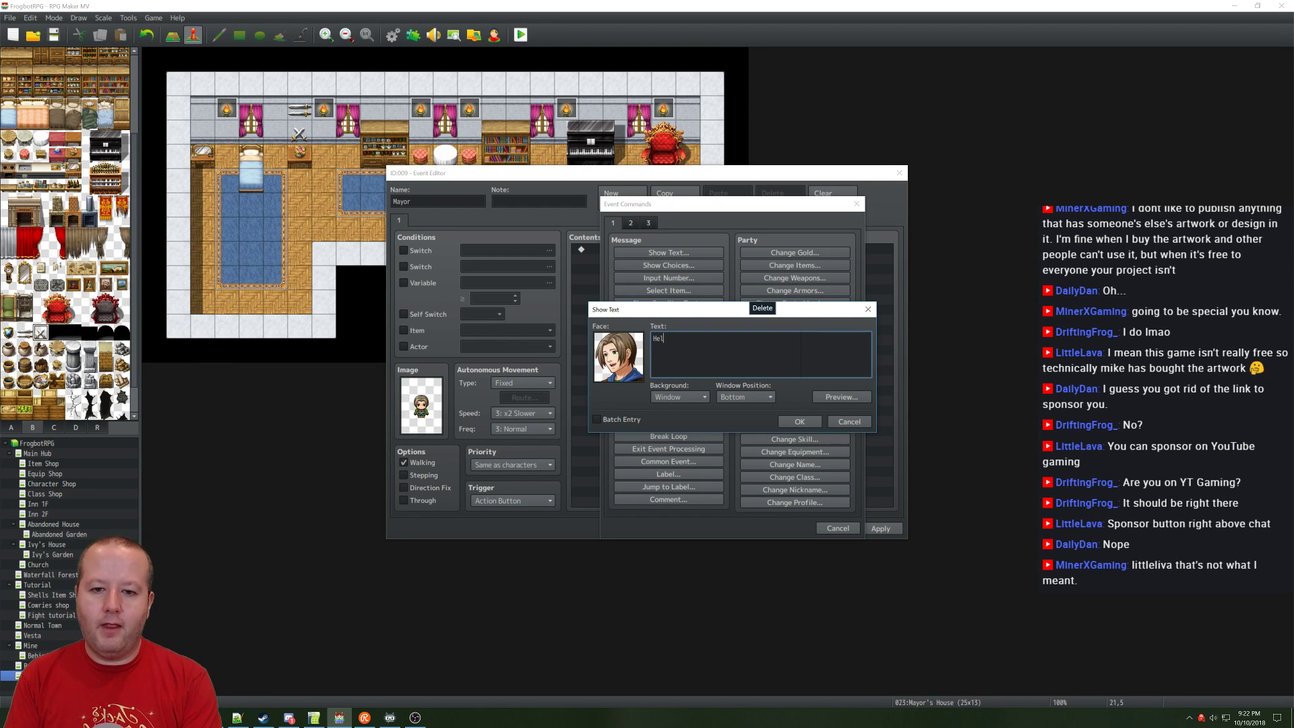
type("lo, I'm the ")
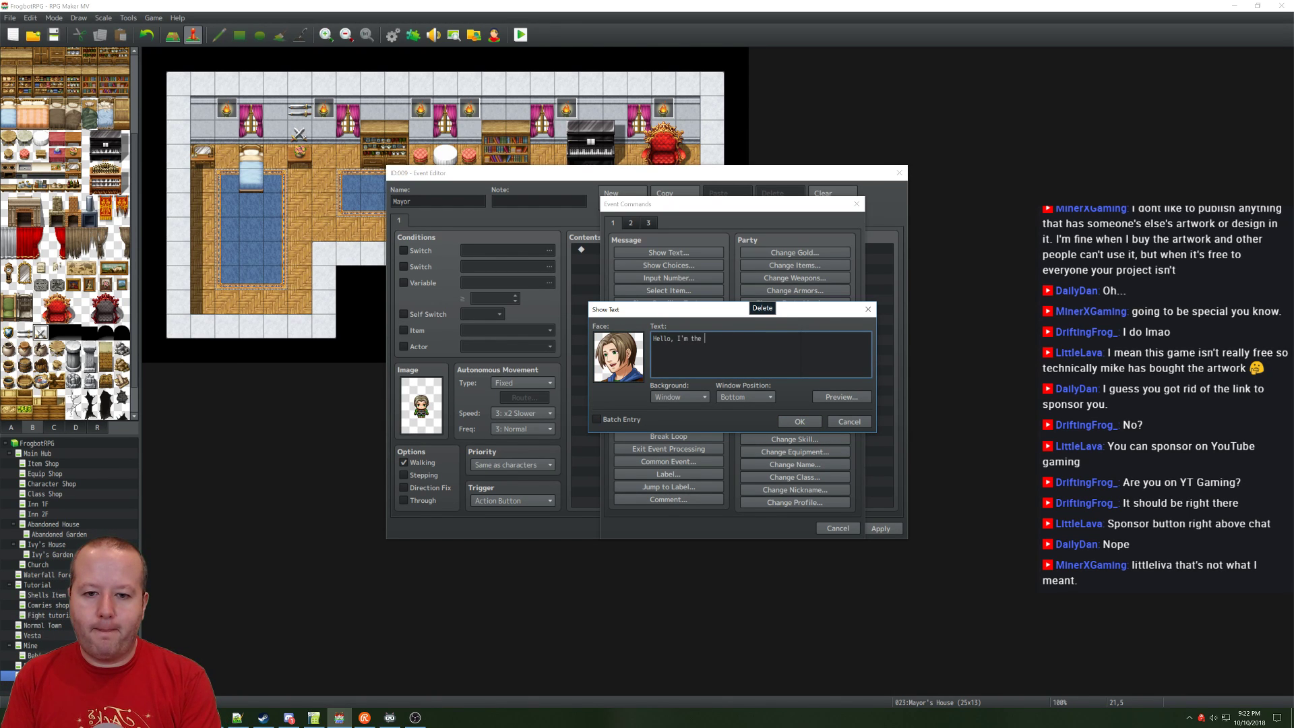
type("mayor. My name is")
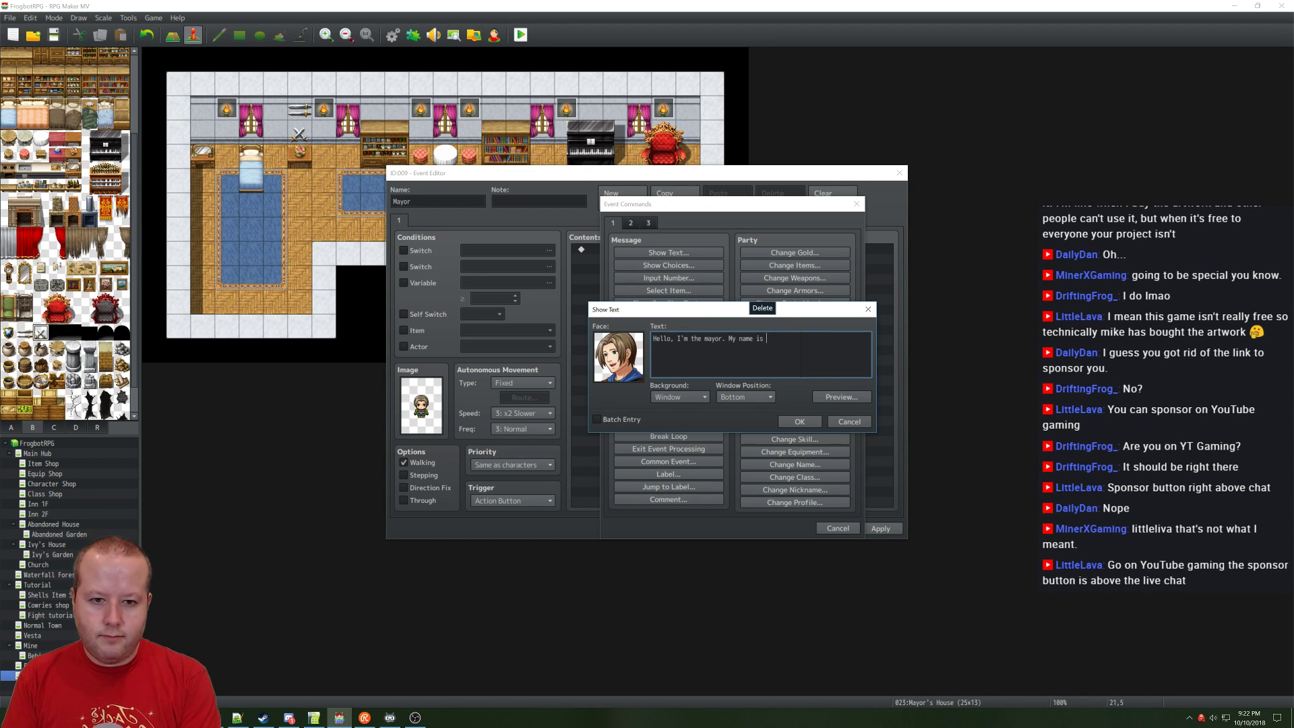
type(" Buffy. ")
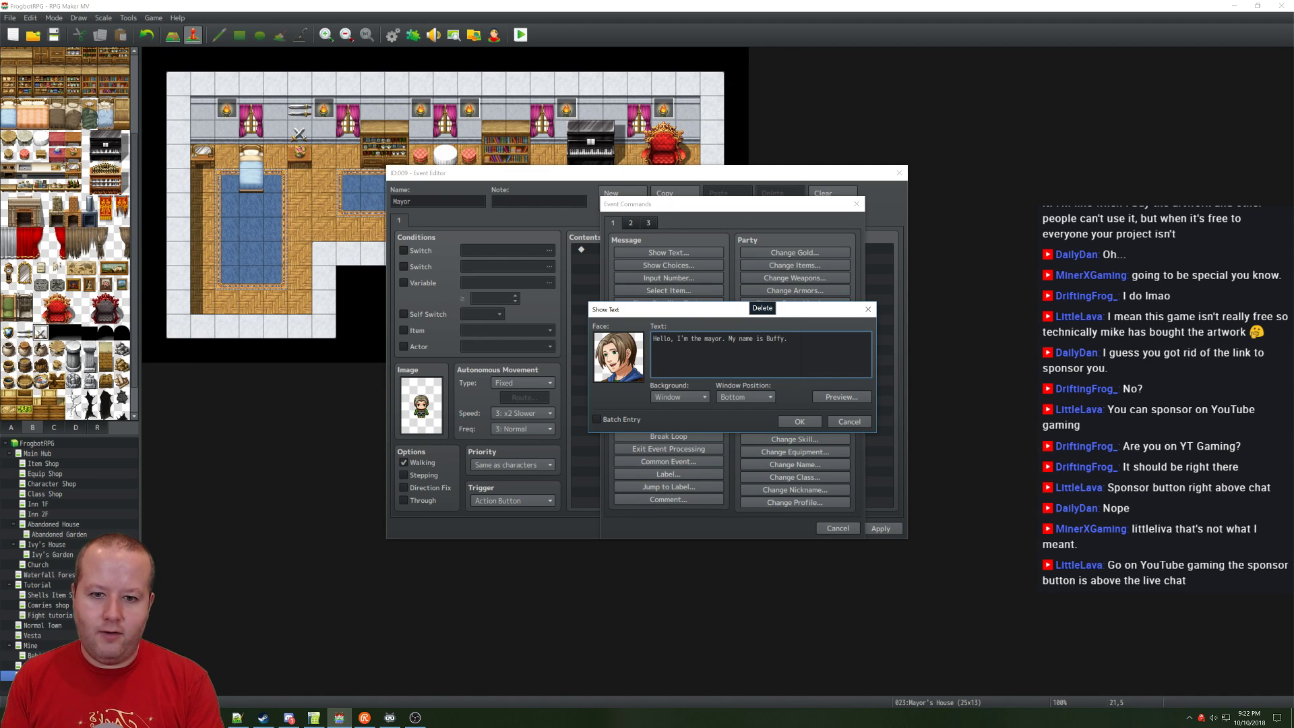
type("\\n<Buffy>")
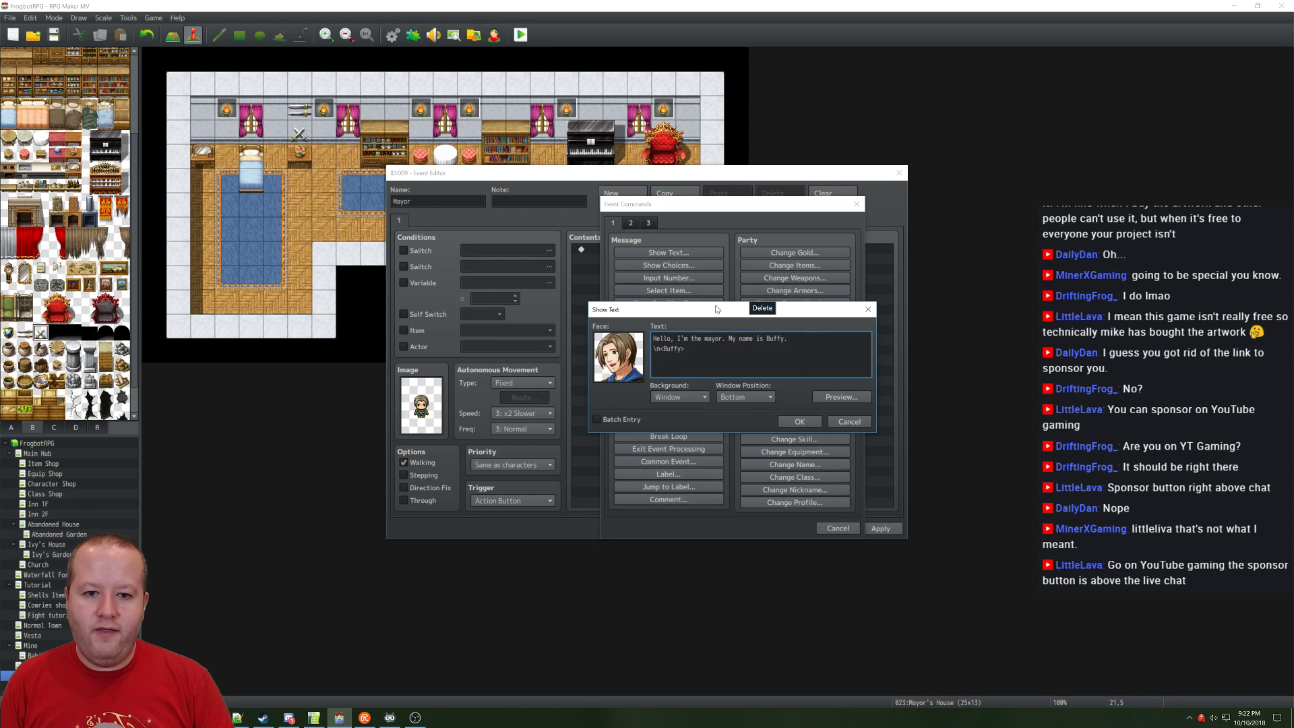
left_click(800, 422)
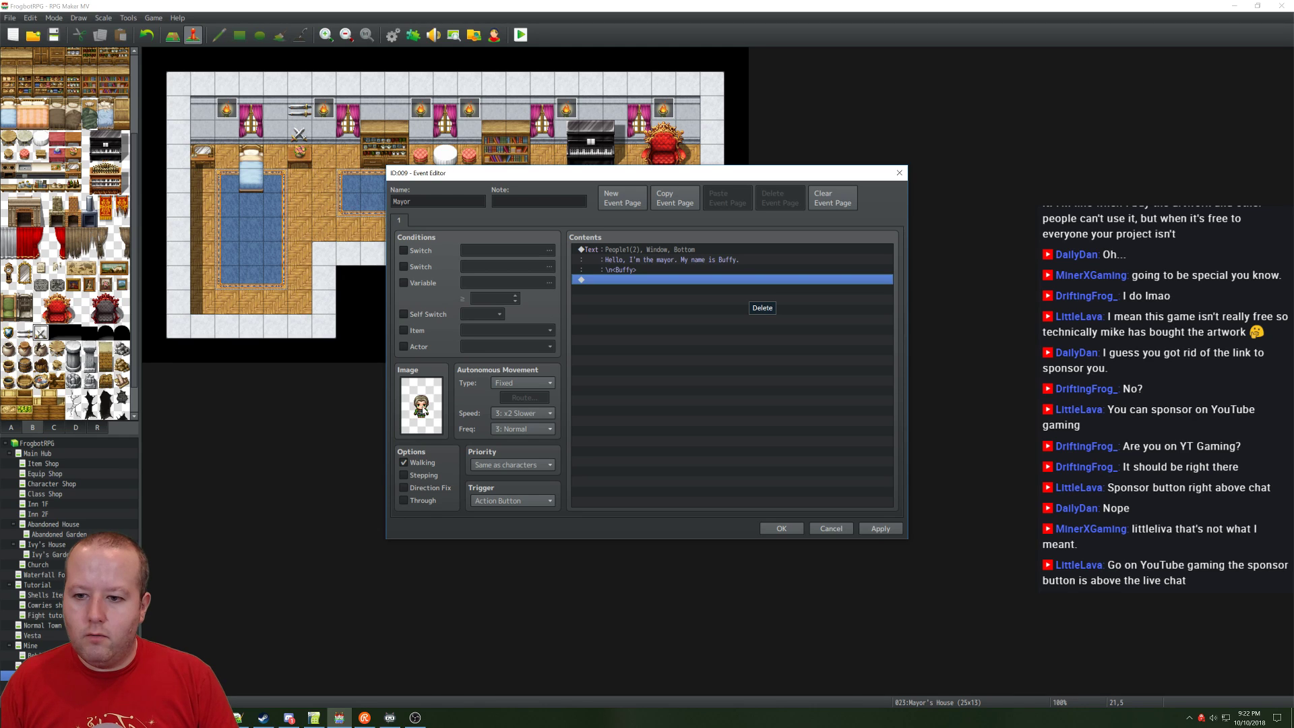
Step: Recheck the Mayor event's People1 character image, keep it, and accept the finished event
double_click(423, 408)
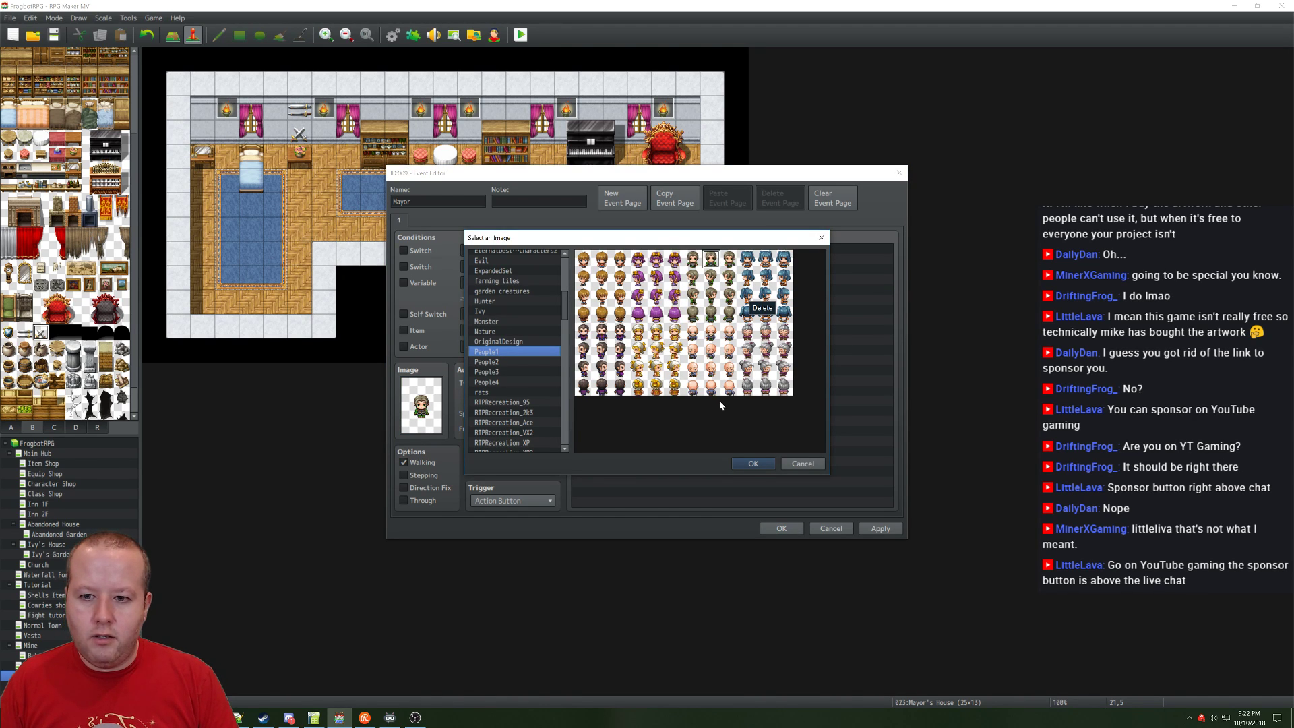
left_click(752, 462)
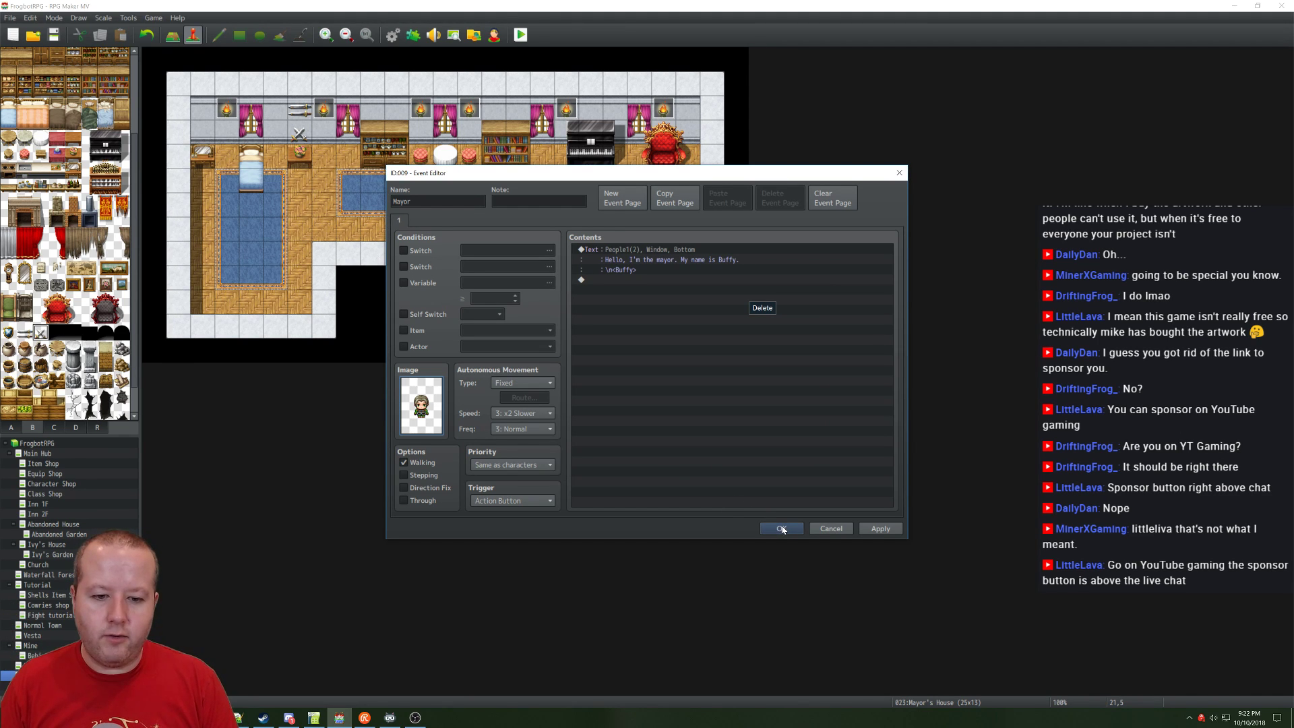
left_click(782, 529)
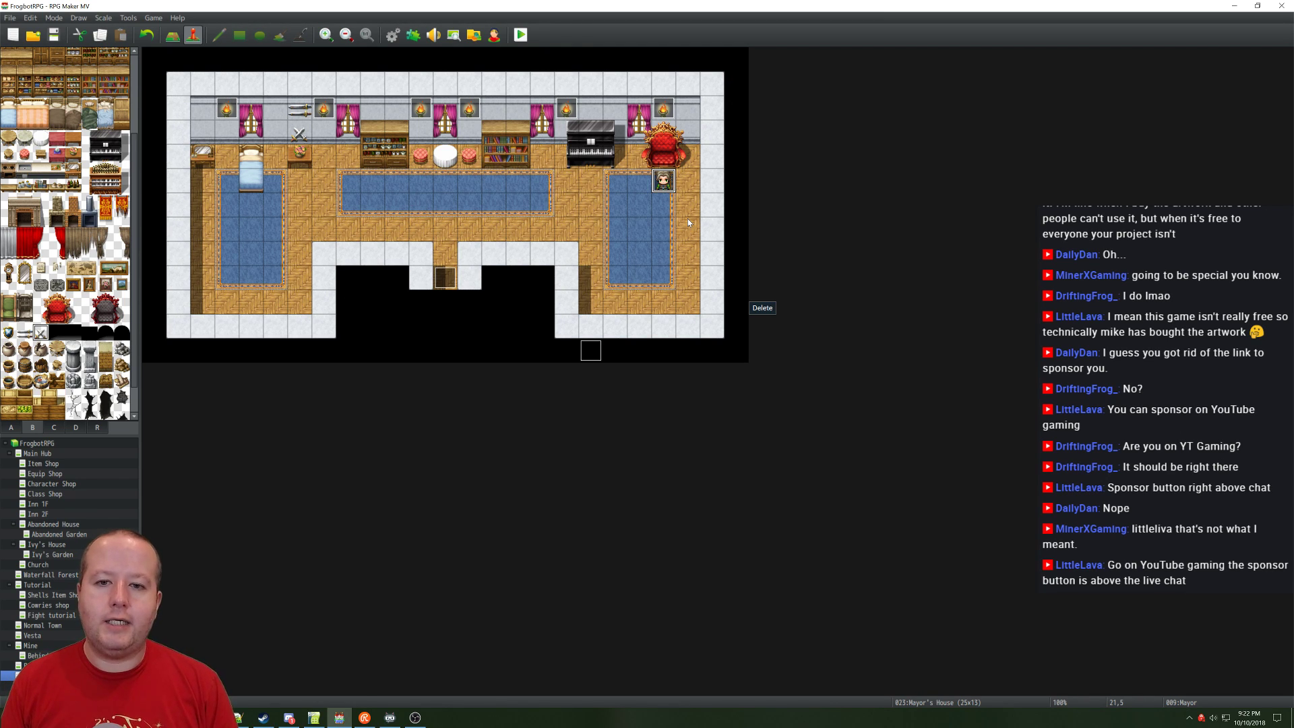
Step: Start a playtest with the project changes saved, and enter the game from its title screen
left_click(616, 206)
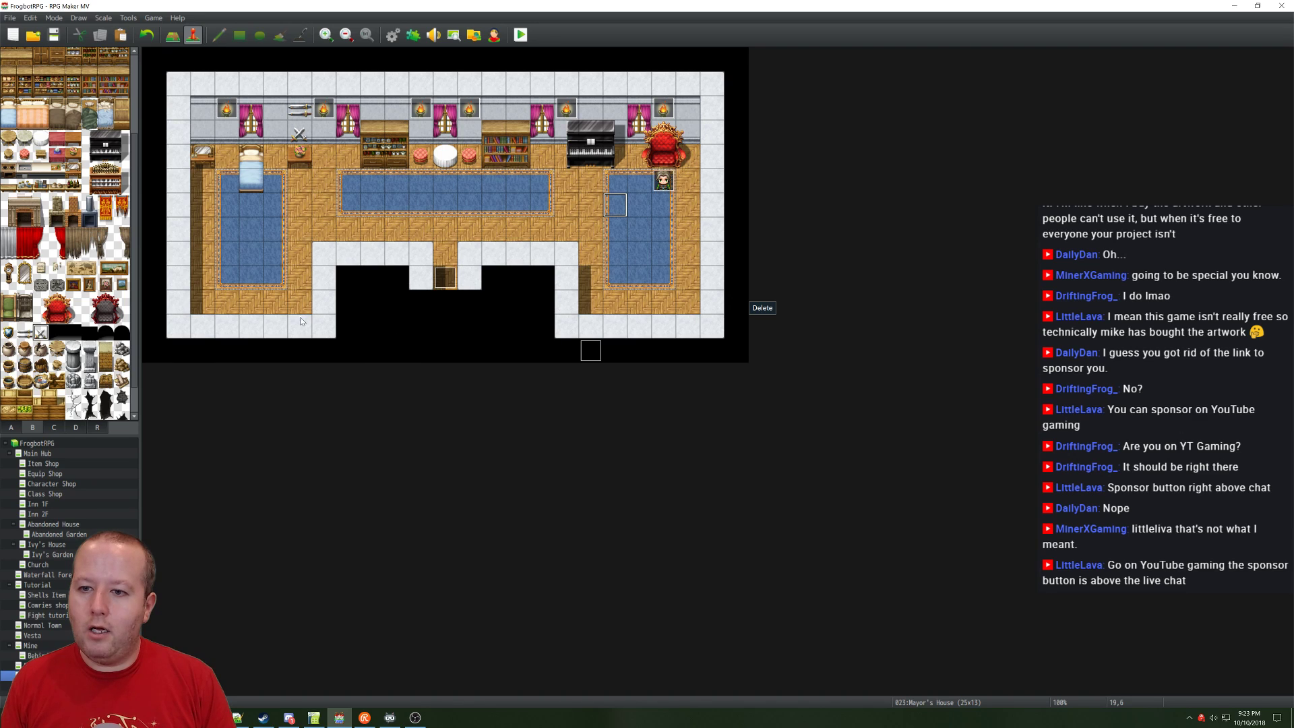
left_click(521, 35)
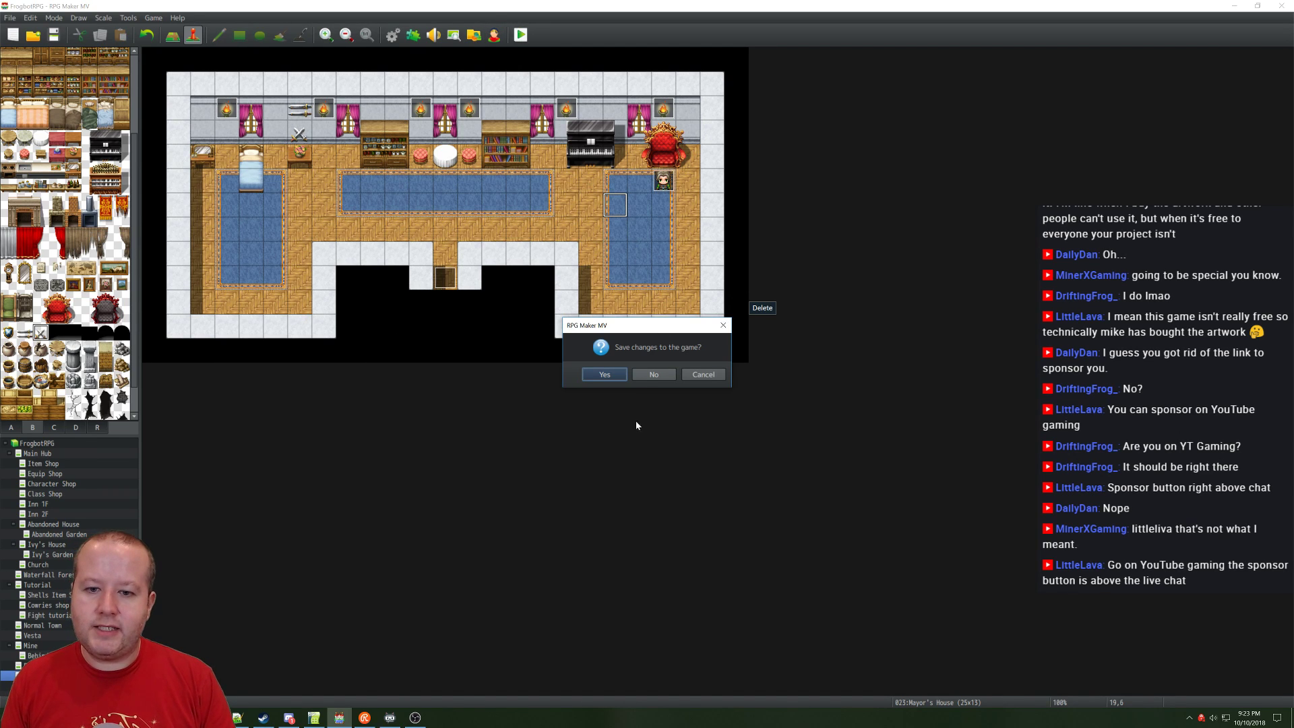
left_click(604, 374)
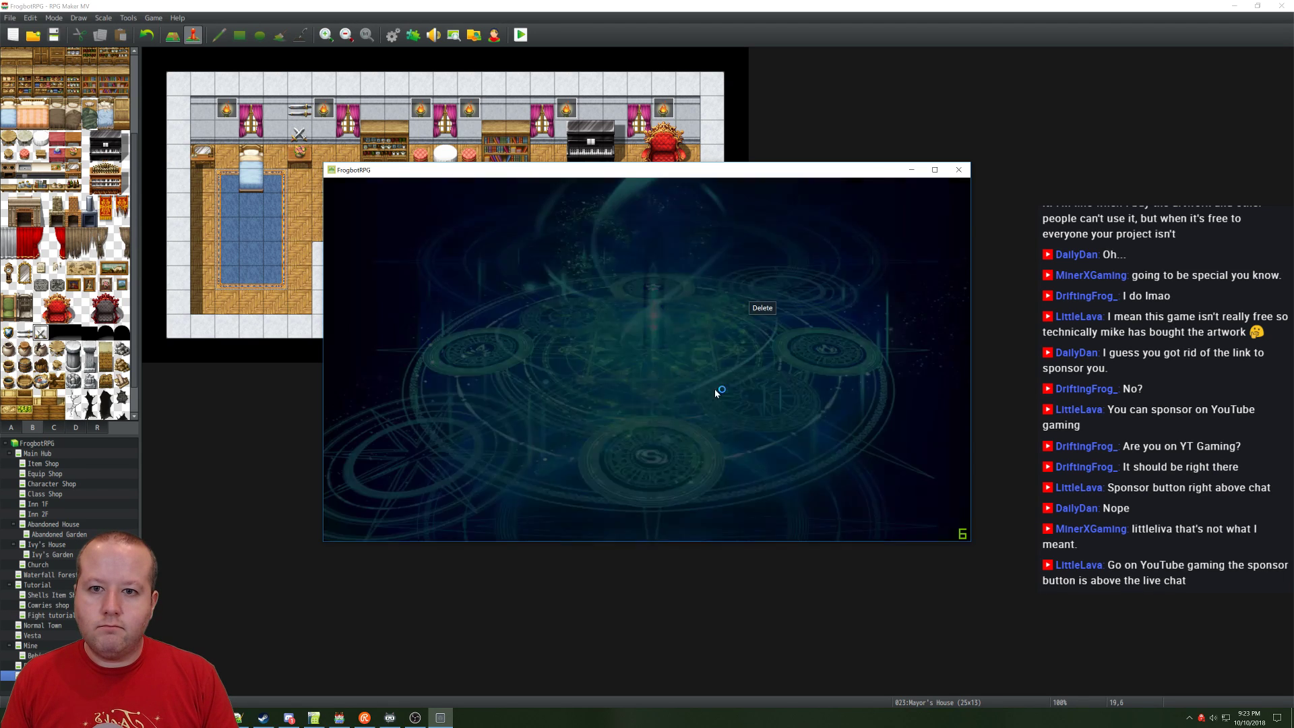
left_click(649, 435)
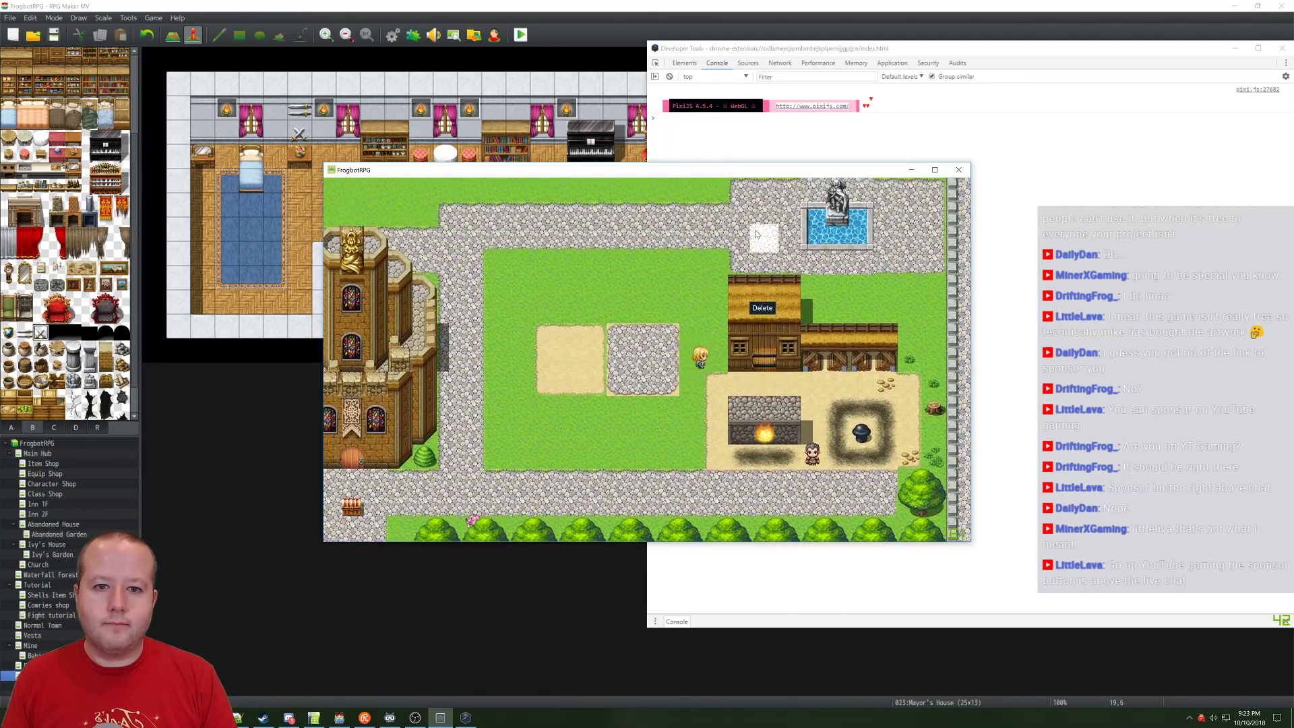
Step: In the playtest, talk to the Mayor inside the Mayor's House and walk back out through its doorway to the Main Hub
left_click(837, 263)
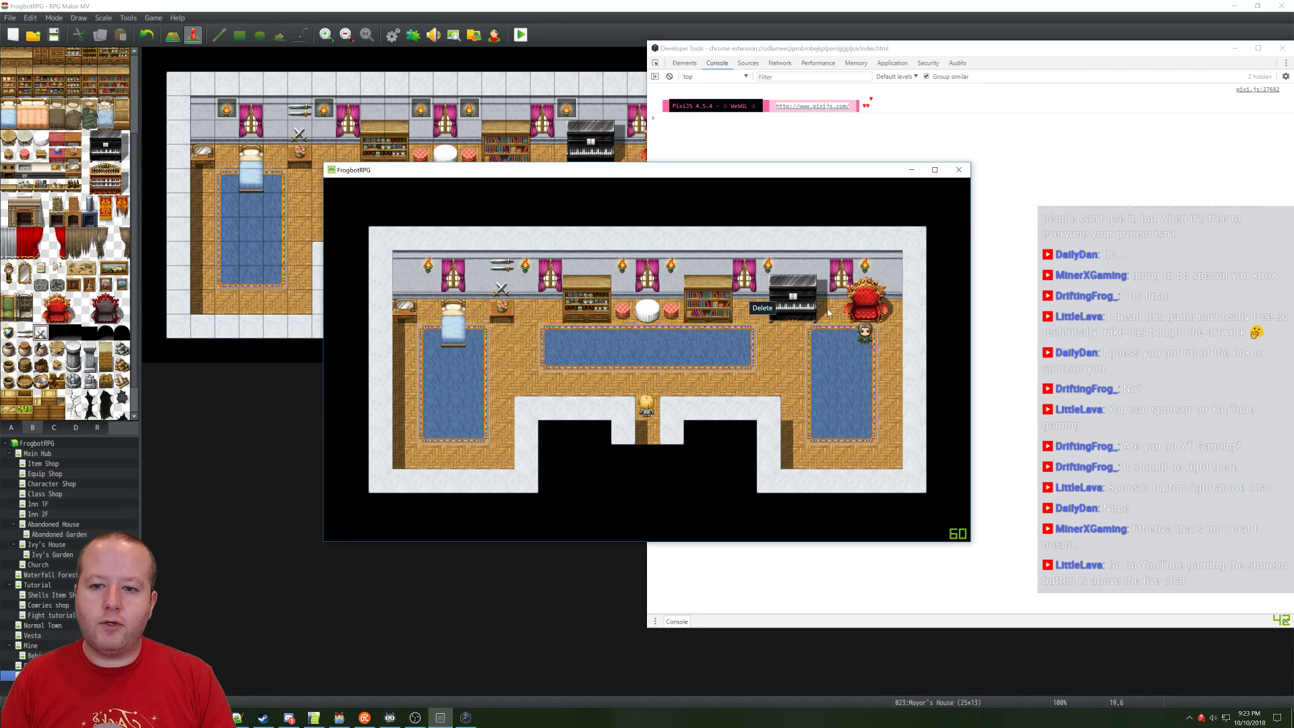
left_click(862, 333)
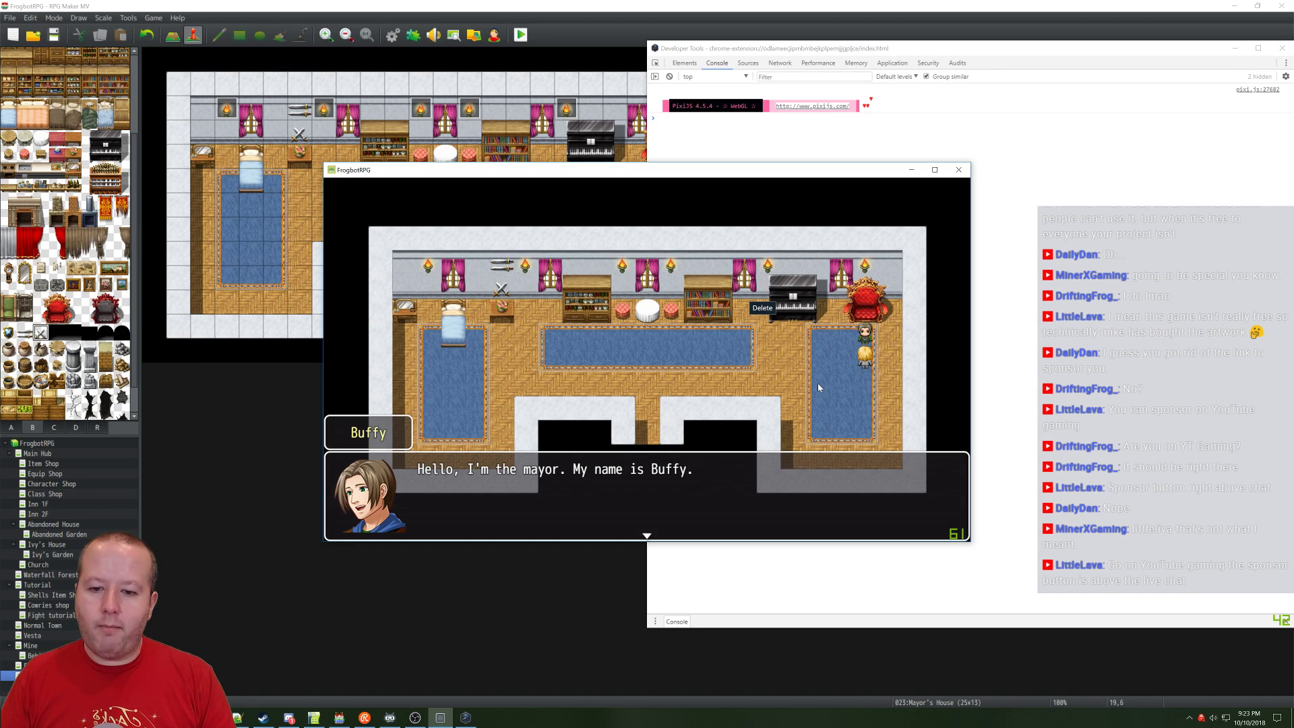
left_click(610, 394)
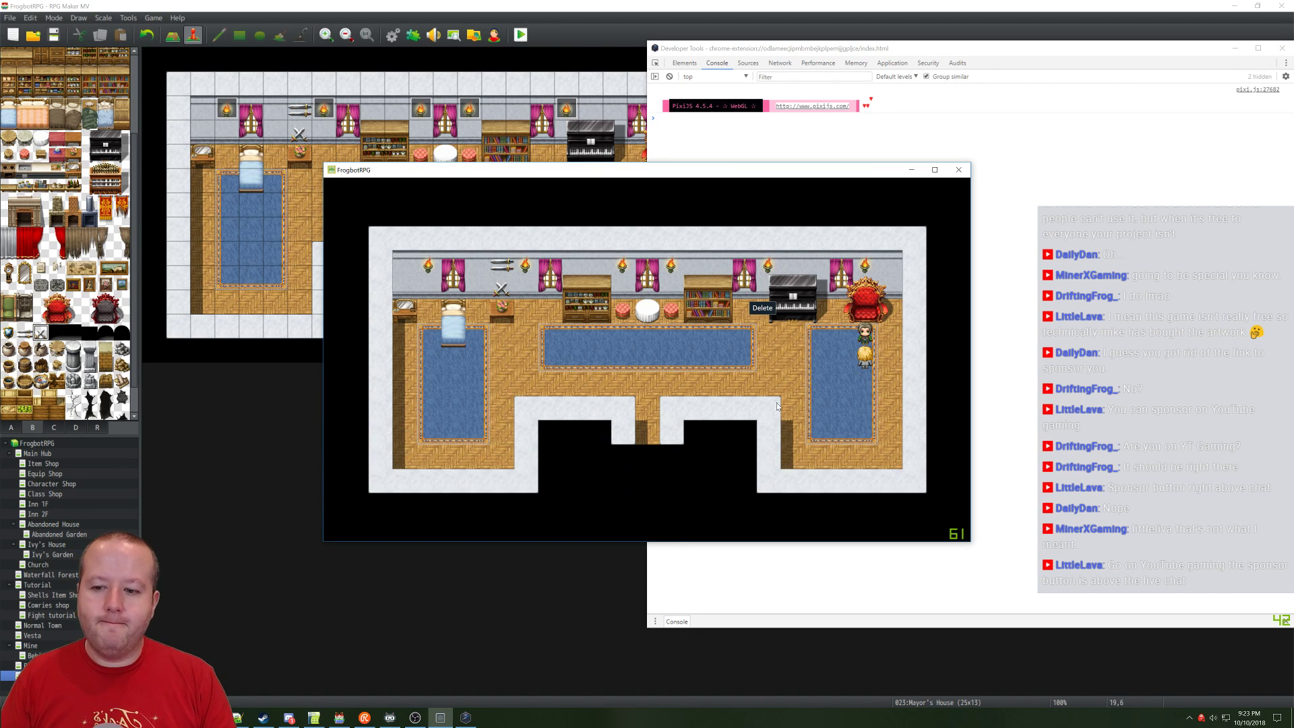
left_click(608, 367)
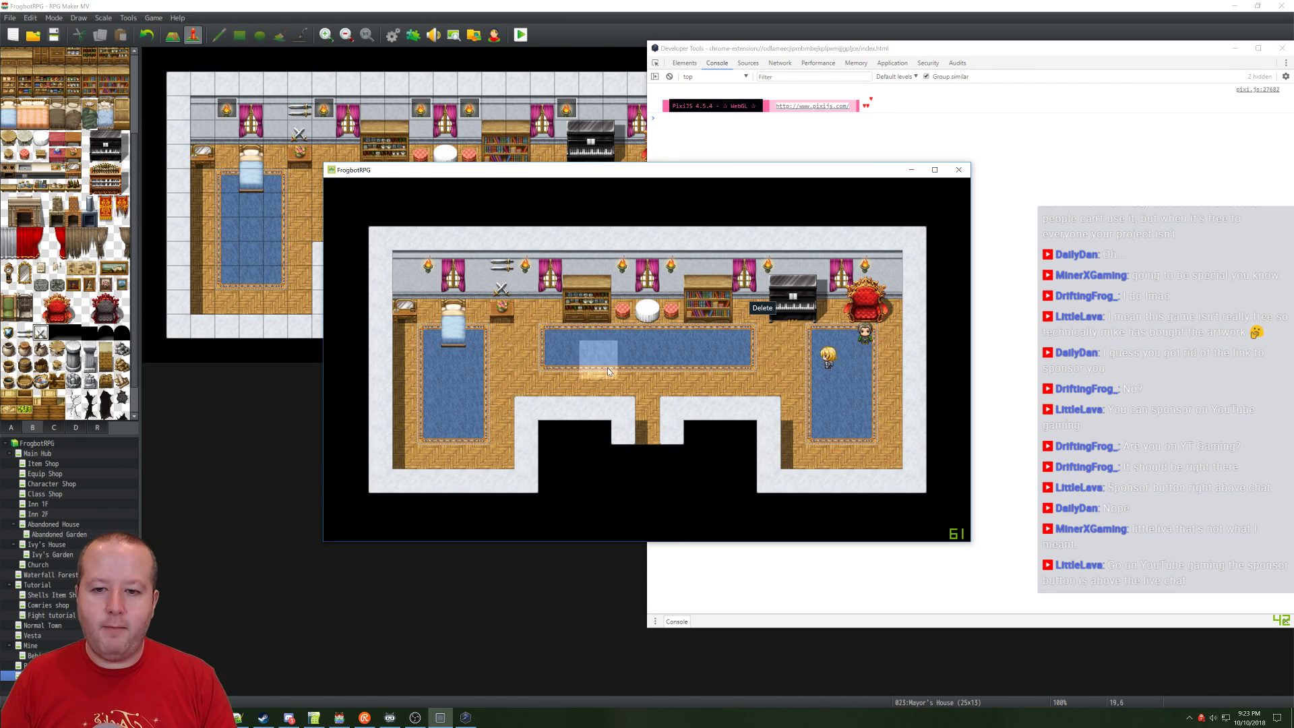
left_click(647, 437)
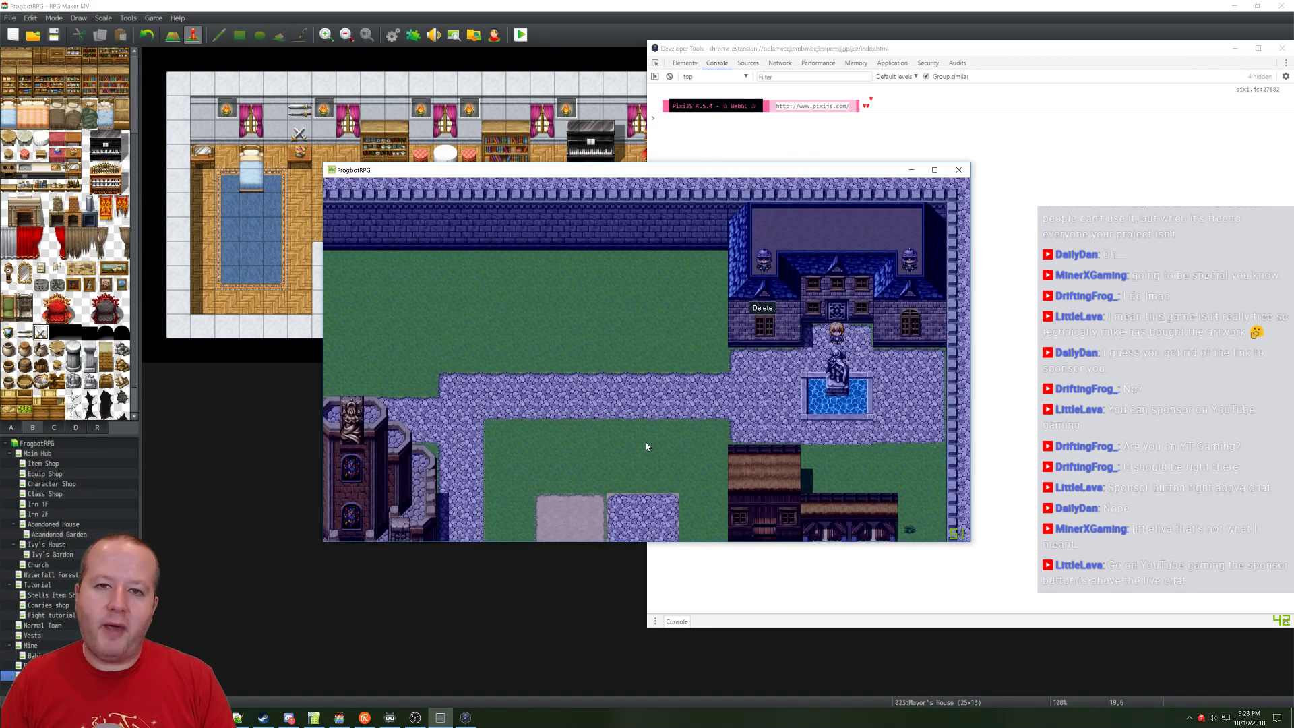